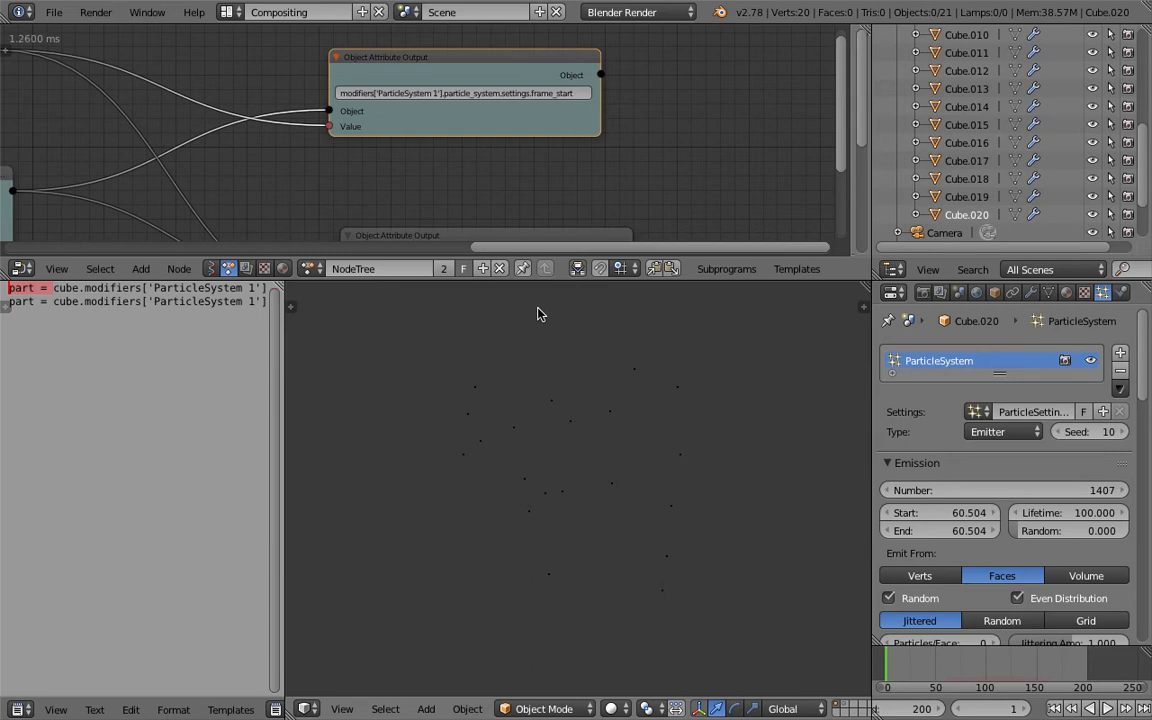
Play the particle burst animation in the 3D view and stop it at frame 44
scroll(548, 465, "up", 1)
middle_click_drag(591, 440, 611, 453)
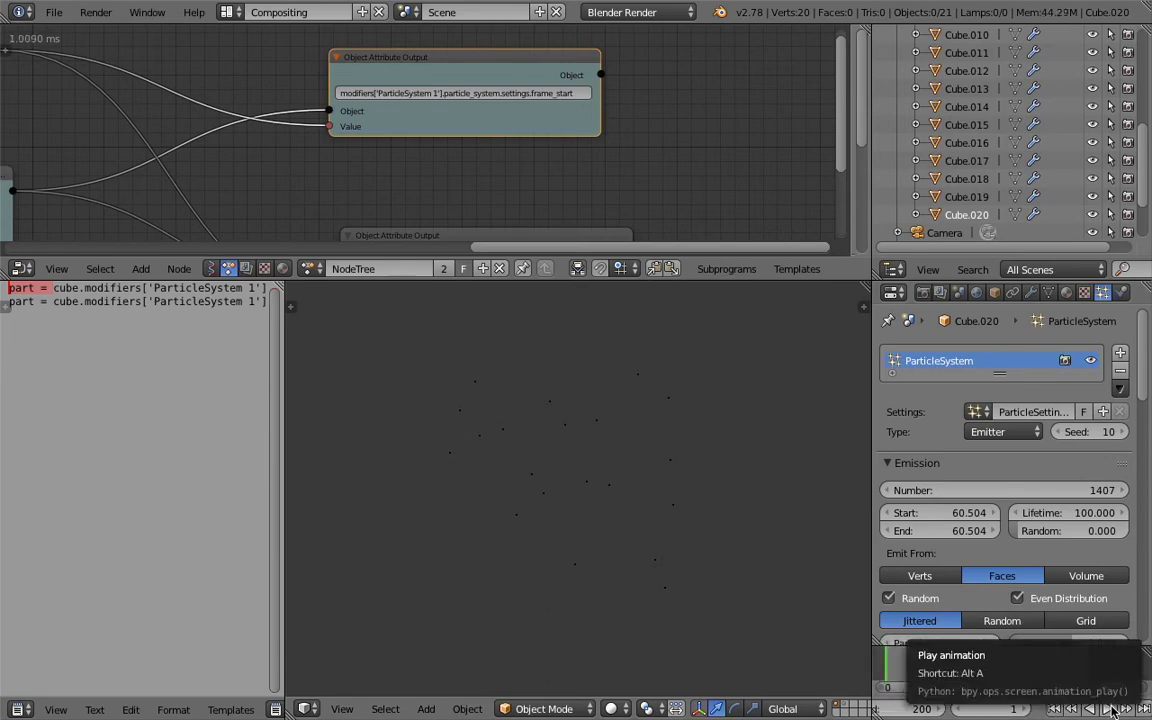
left_click(1112, 709)
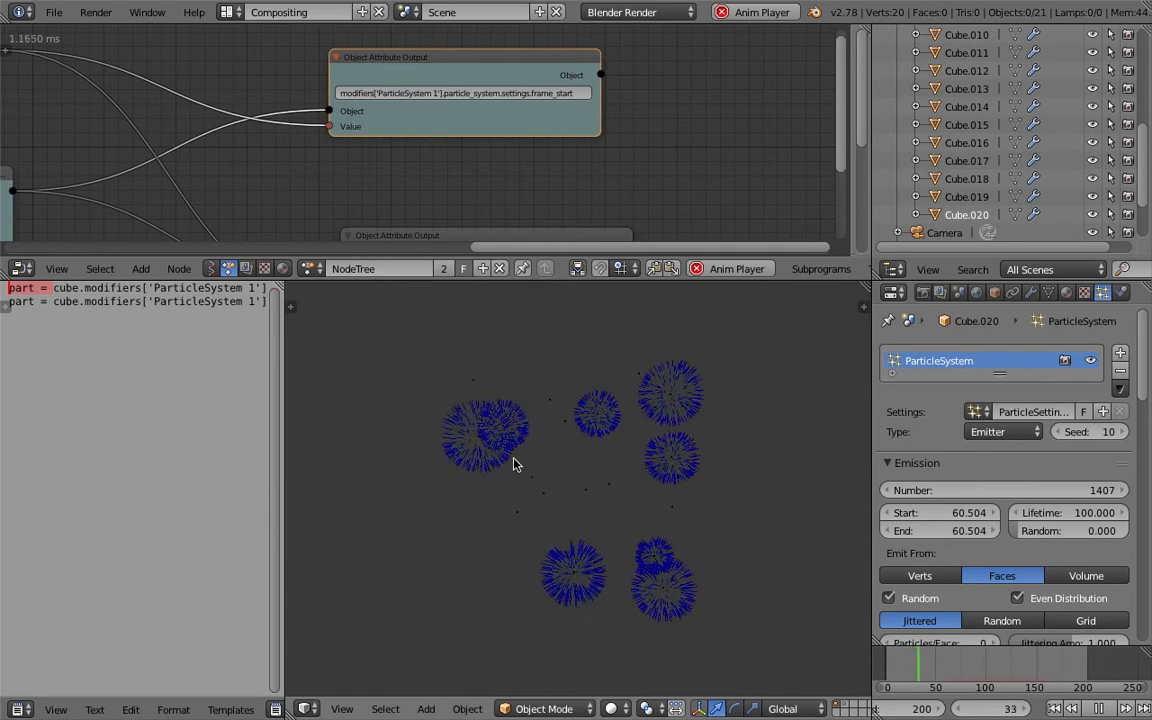
key("alt+a")
Examine the Random Number and Math nodes that feed the particle system's start frame attribute
middle_click_drag(432, 163, 681, 167)
middle_click_drag(395, 136, 622, 167)
middle_click_drag(340, 160, 371, 163)
scroll(474, 150, "up", 2)
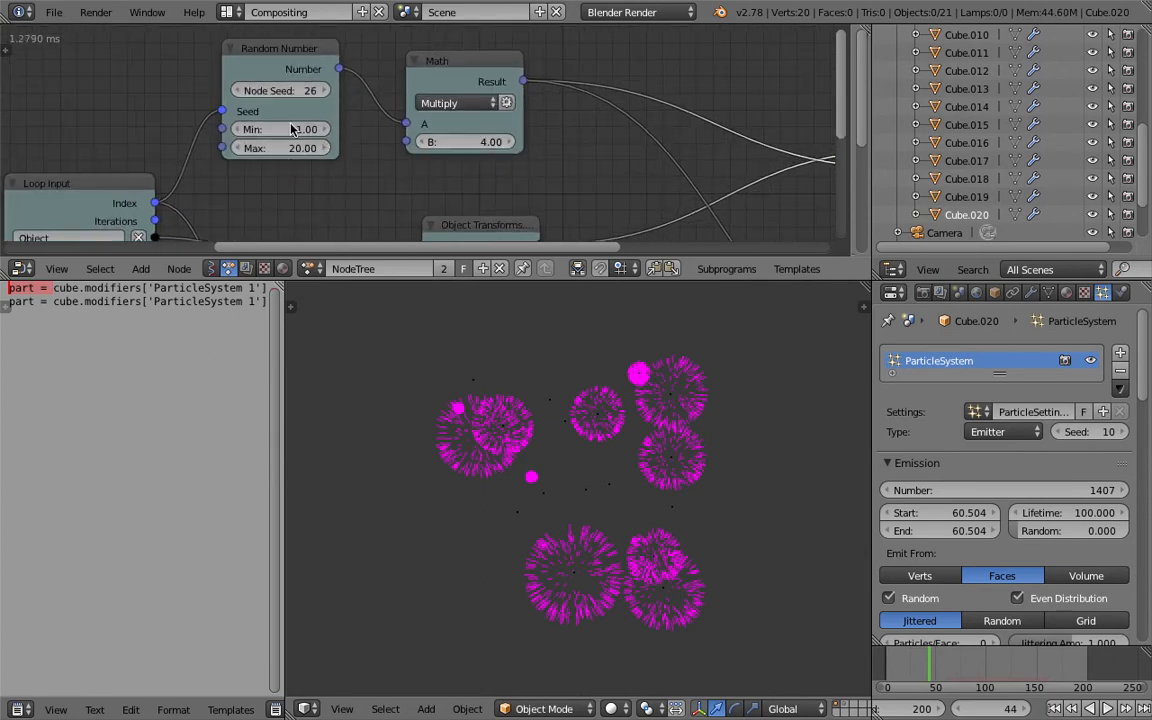
middle_click_drag(393, 178, 389, 163)
middle_click_drag(597, 468, 616, 462)
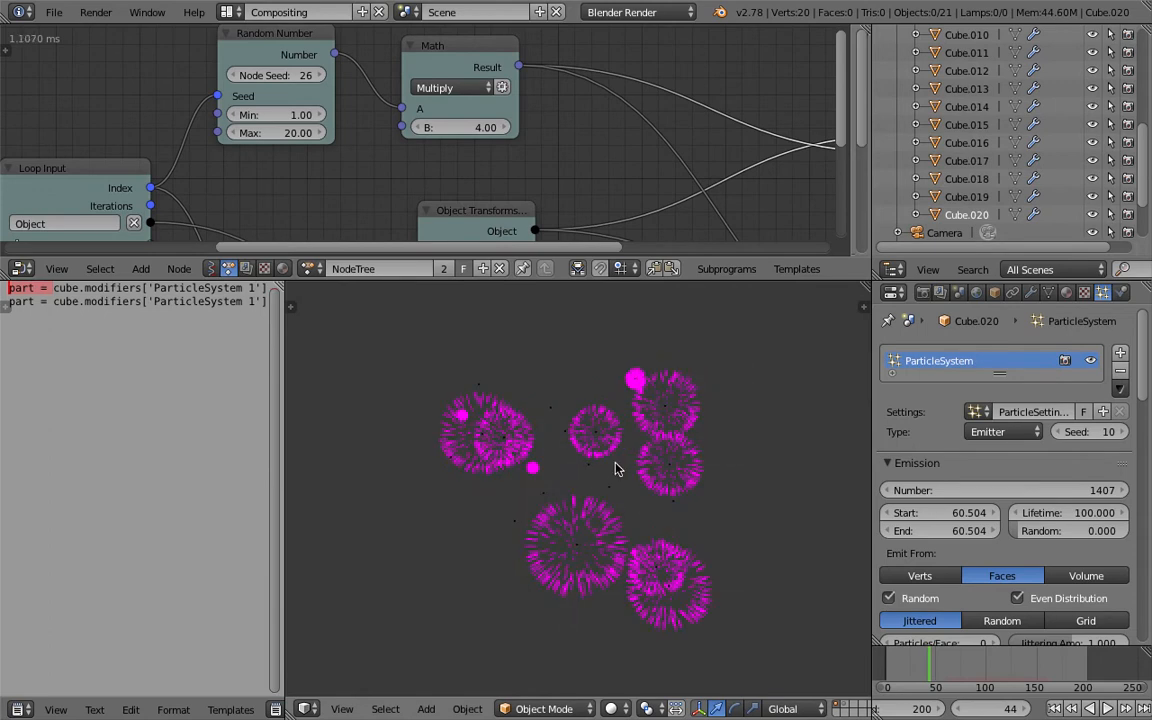
Switch to the 3D View Full layout and play the particle bursts with all the emitters selected
left_click(227, 12)
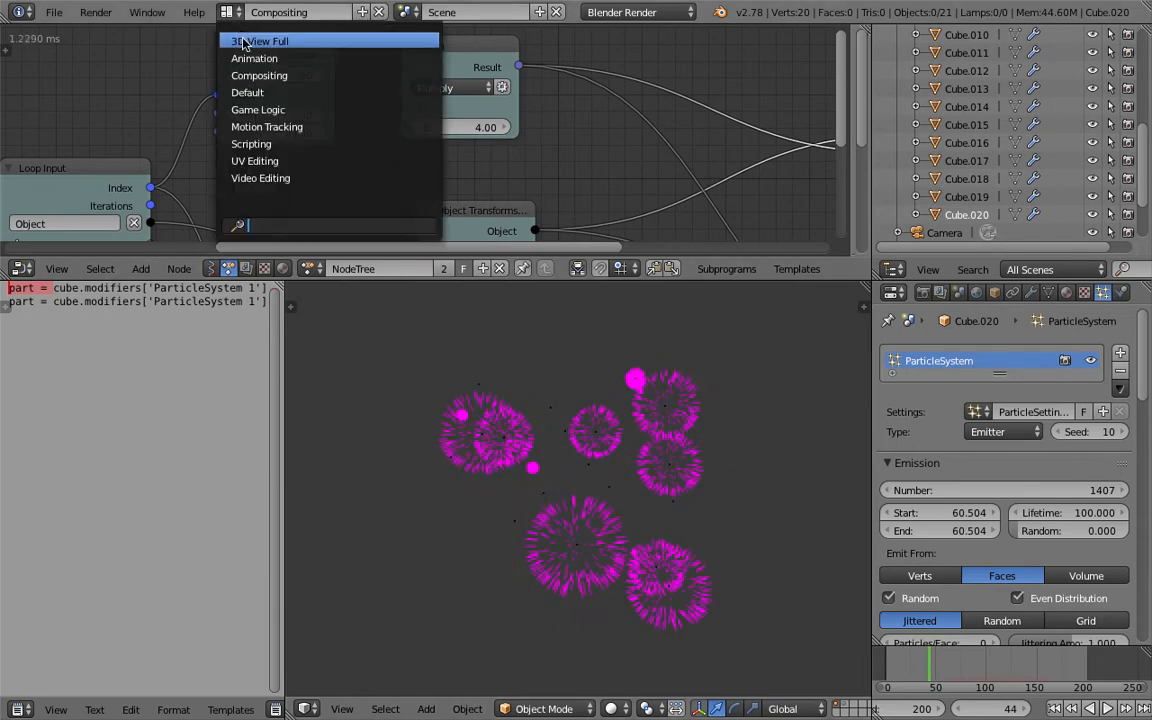
left_click(255, 41)
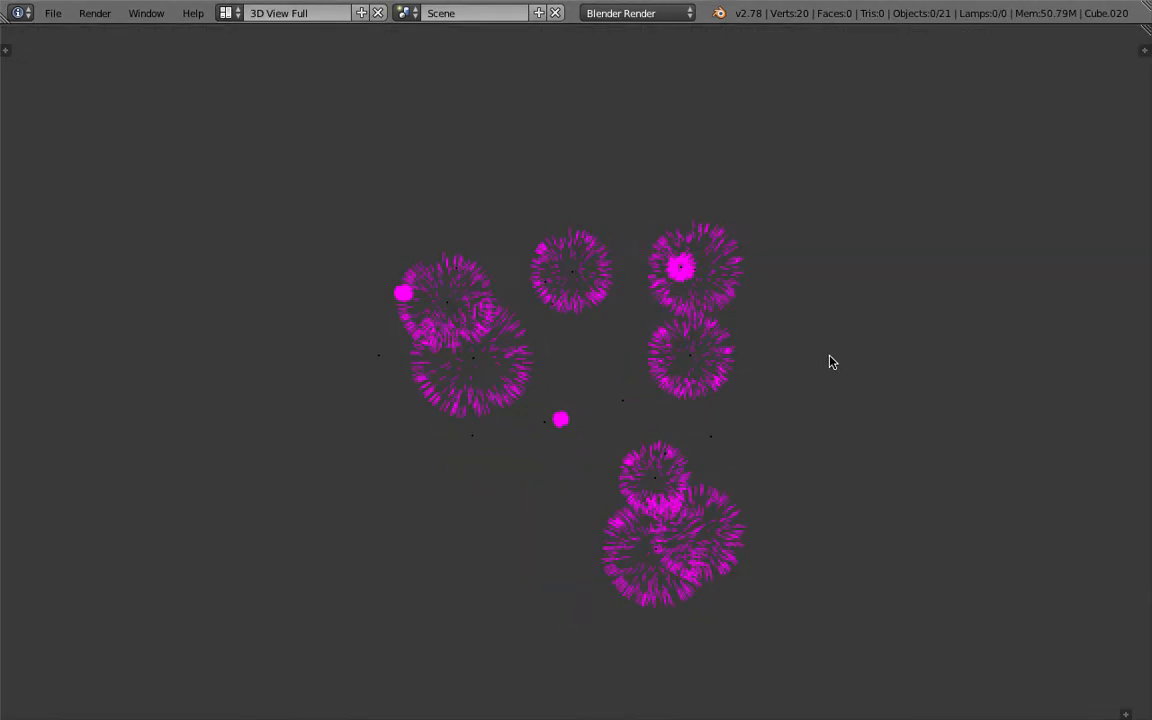
key("alt+a")
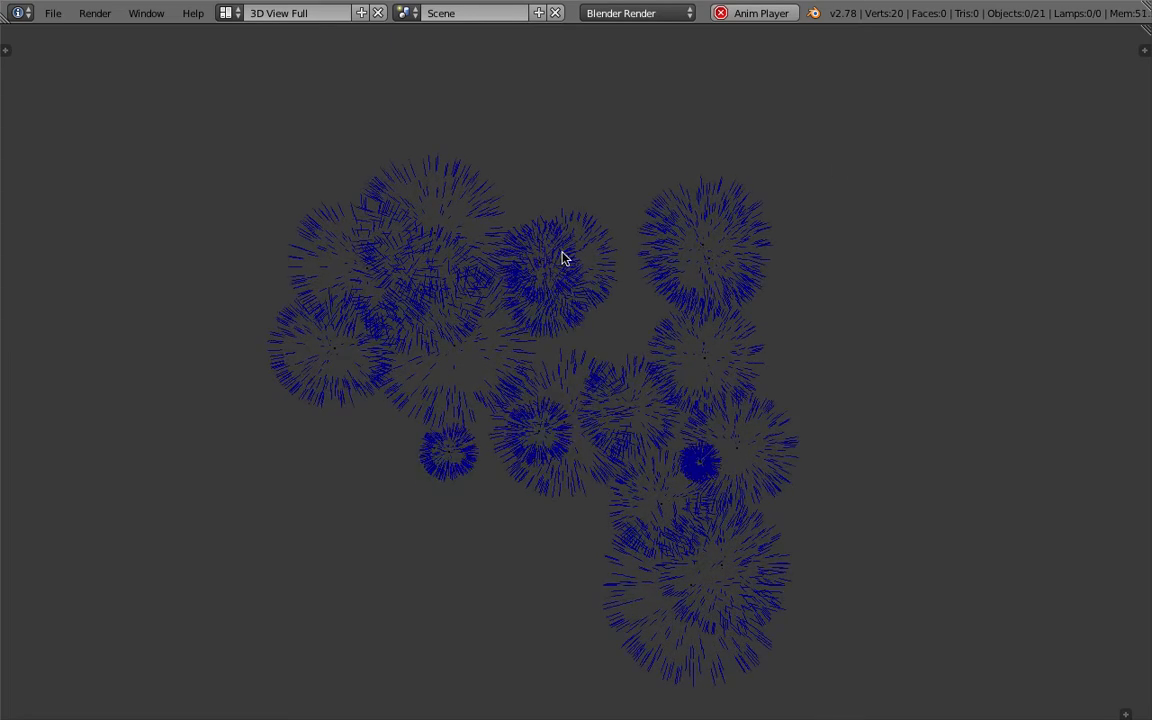
key("a")
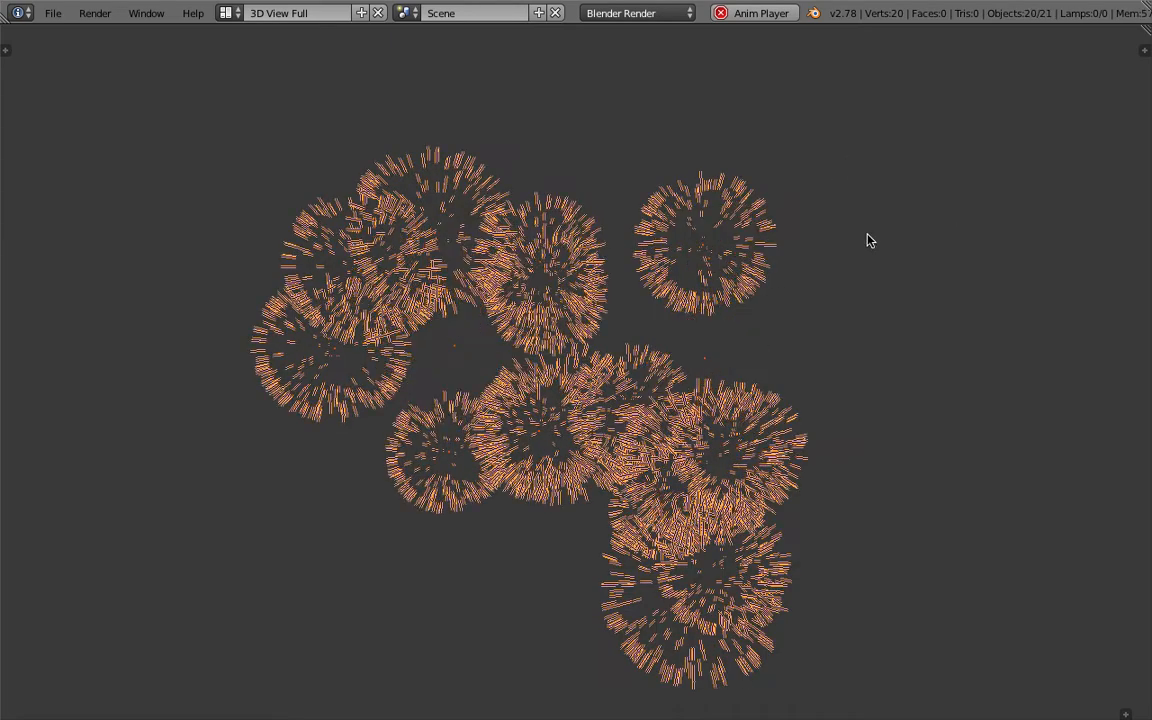
key("a")
key("a")
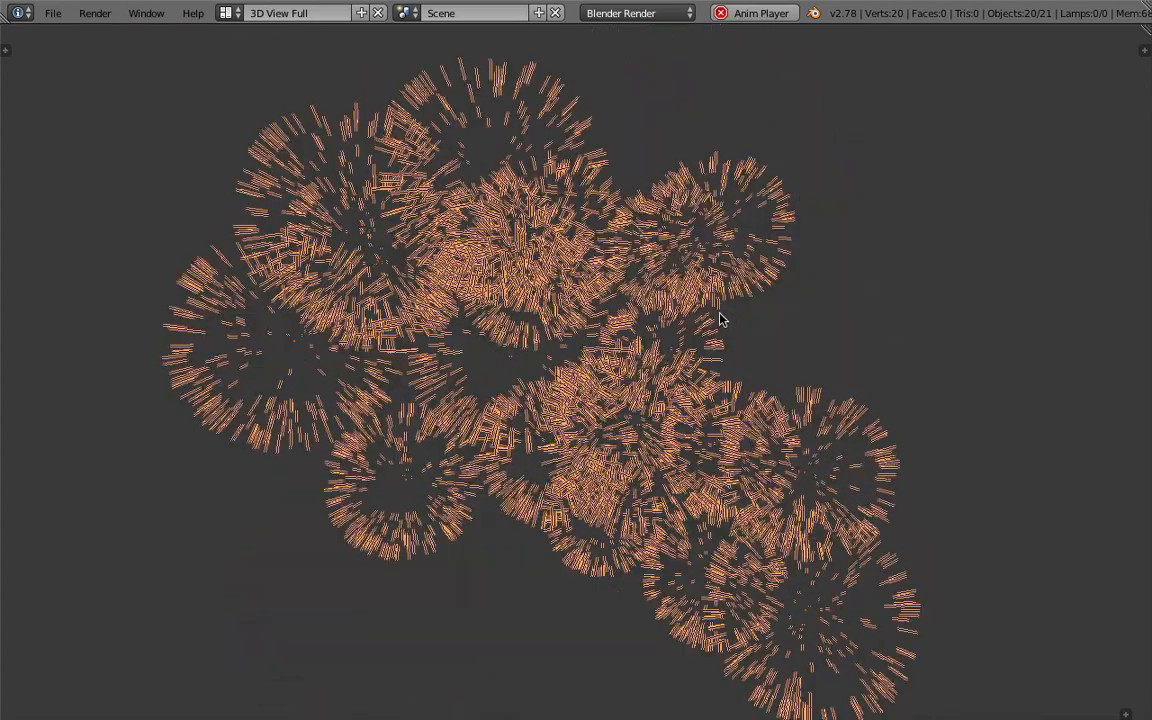
key("Escape")
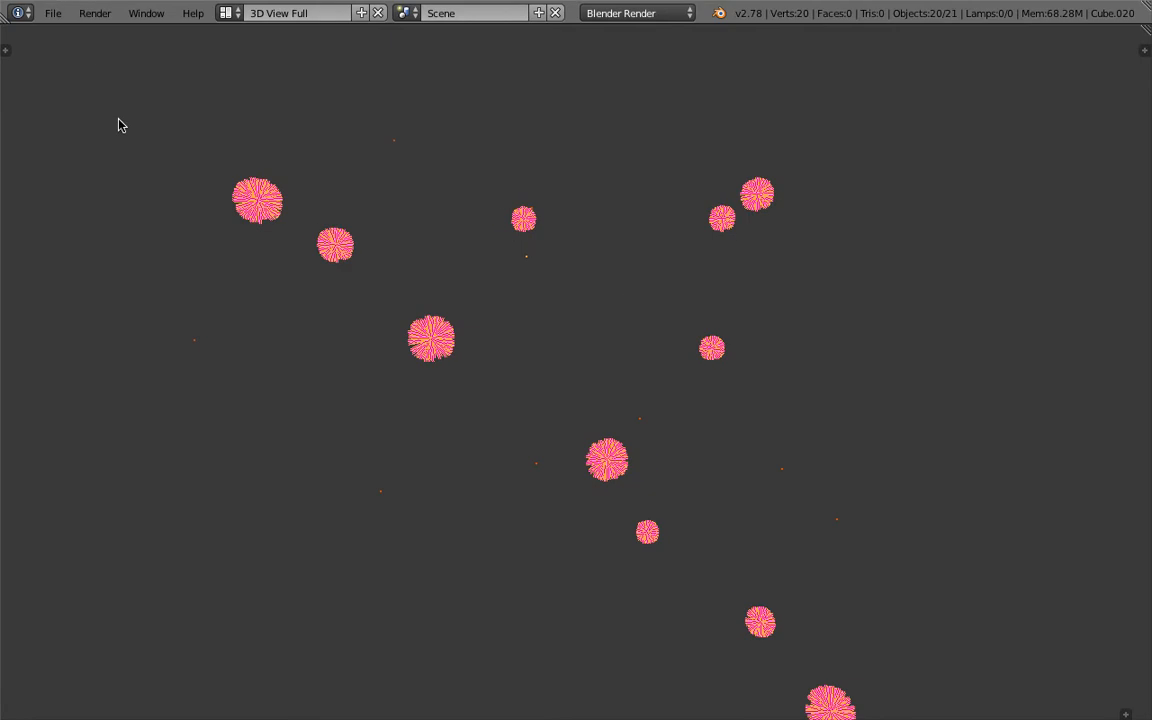
Start a new scene by reloading the start-up file
left_click(53, 13)
left_click(68, 34)
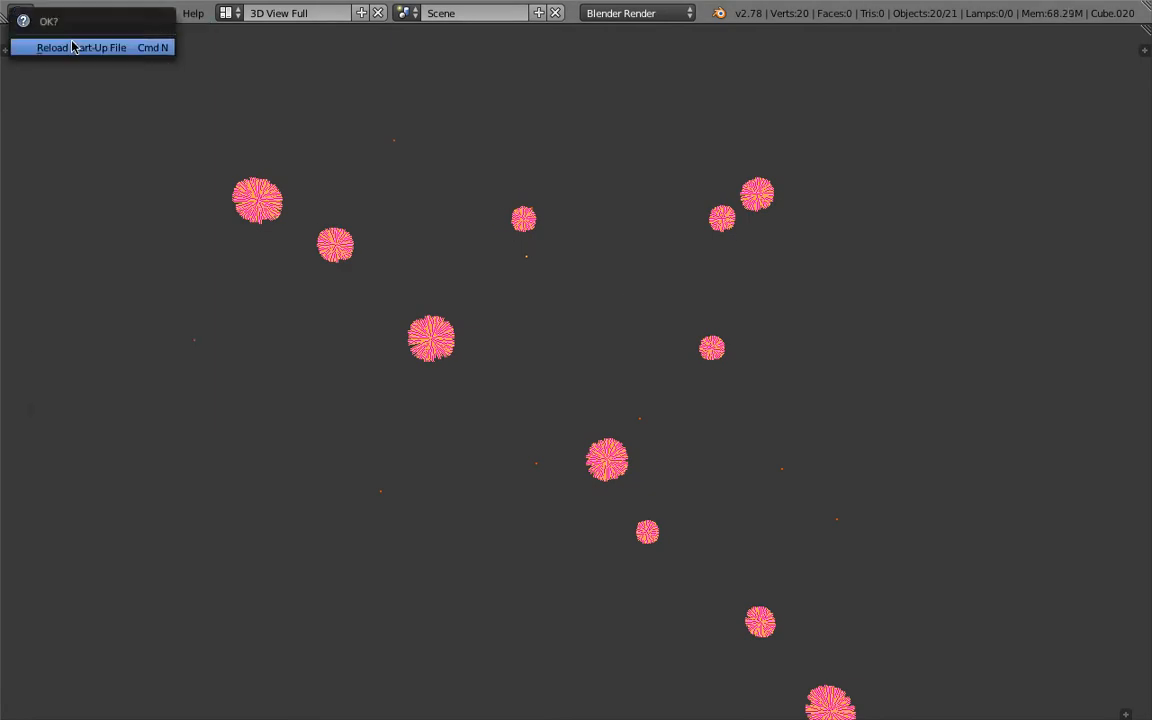
left_click(72, 46)
Move the lamp and the camera to layer 2 and select the default cube
middle_click_drag(569, 320, 540, 308)
right_click(651, 126)
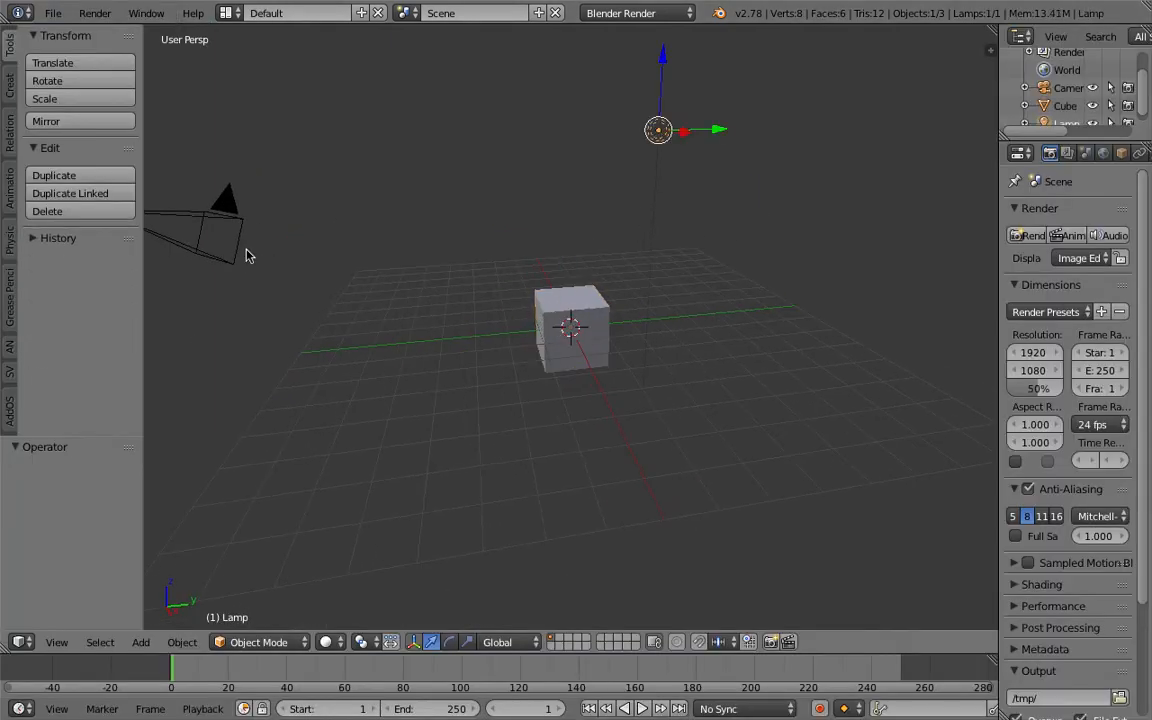
right_click(241, 241, "shift")
key("m")
key("2")
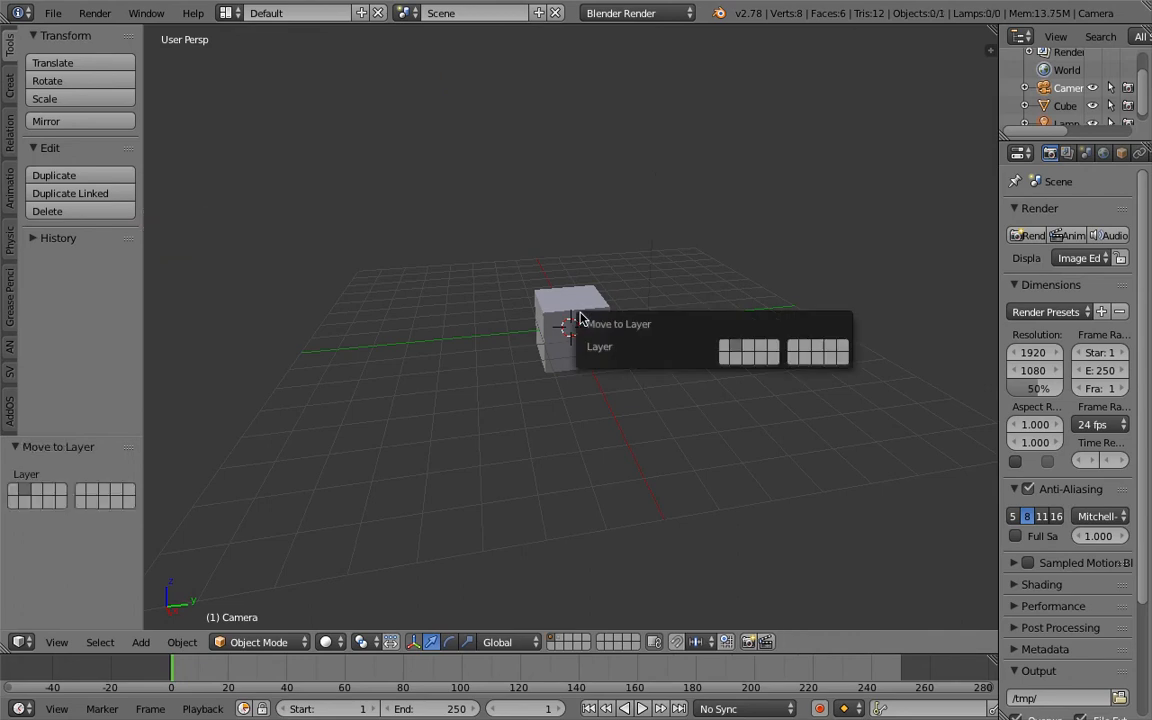
right_click(584, 311)
middle_click_drag(530, 303, 606, 271)
scroll(583, 308, "up", 2)
Save the scene to the Desktop as AN_BasicParticleMulti_001.blend
left_click(53, 13)
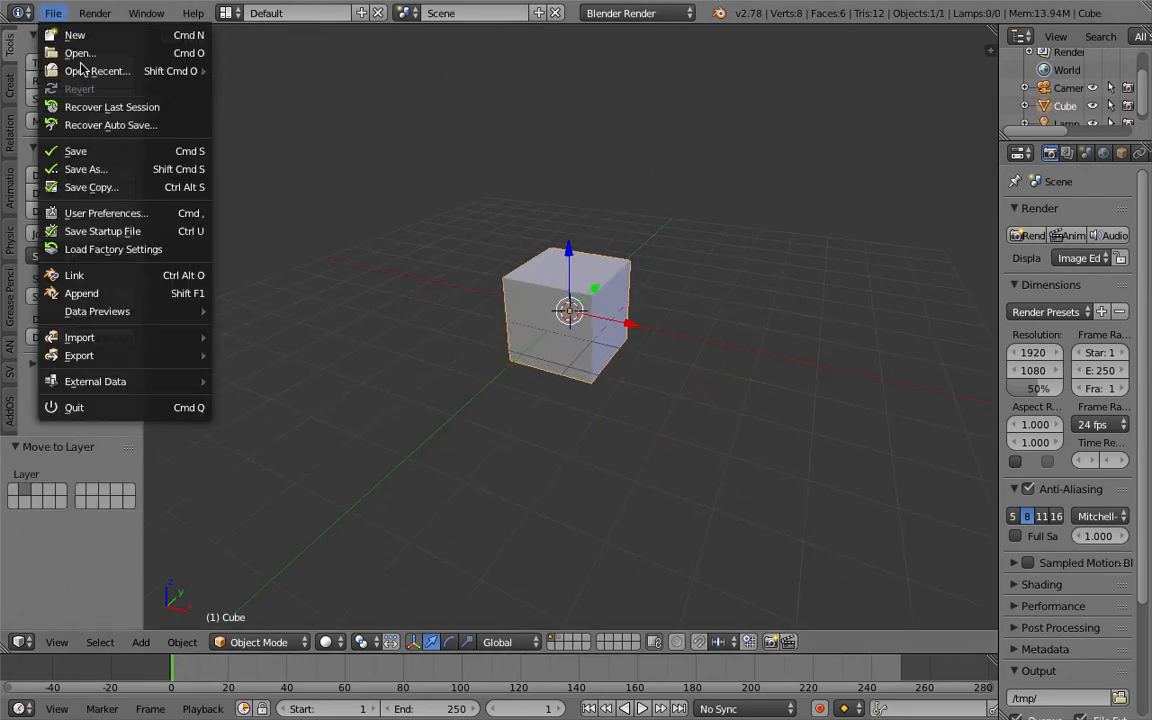
left_click(105, 166)
left_click(278, 81)
left_click_drag(267, 80, 210, 77)
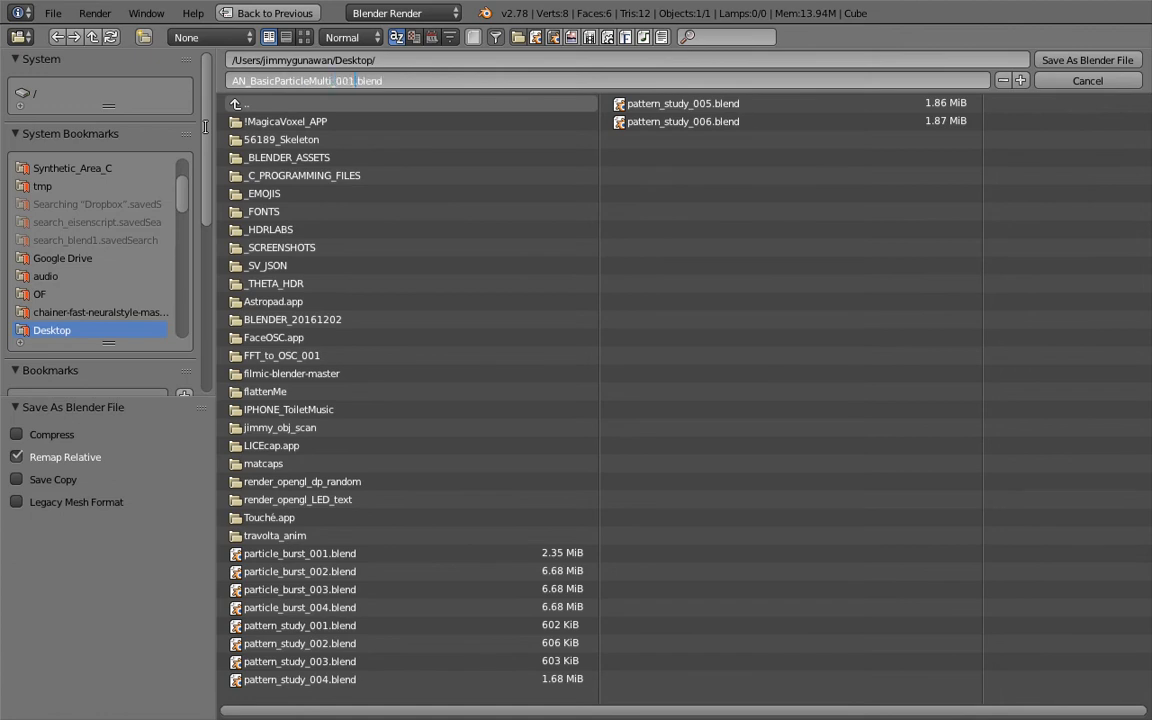
left_click(1091, 57)
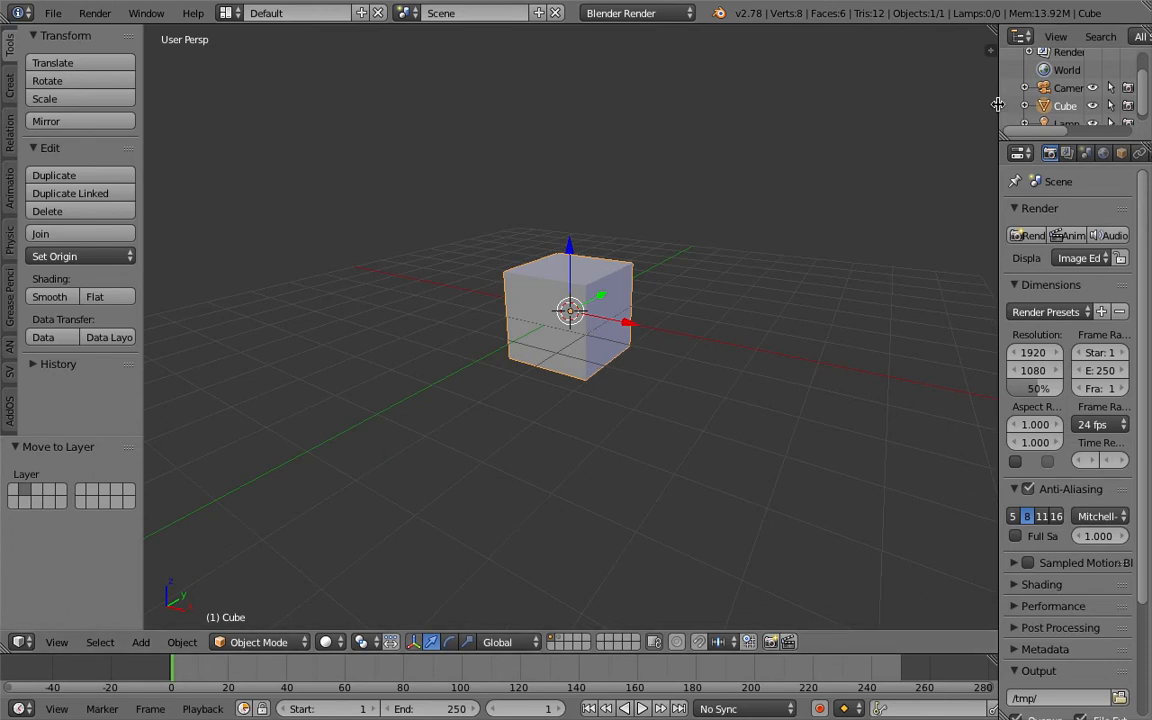
Widen the outliner and properties area so that its settings are fully readable
left_click_drag(998, 105, 810, 142)
scroll(535, 291, "up", 2)
middle_click_drag(535, 291, 506, 322)
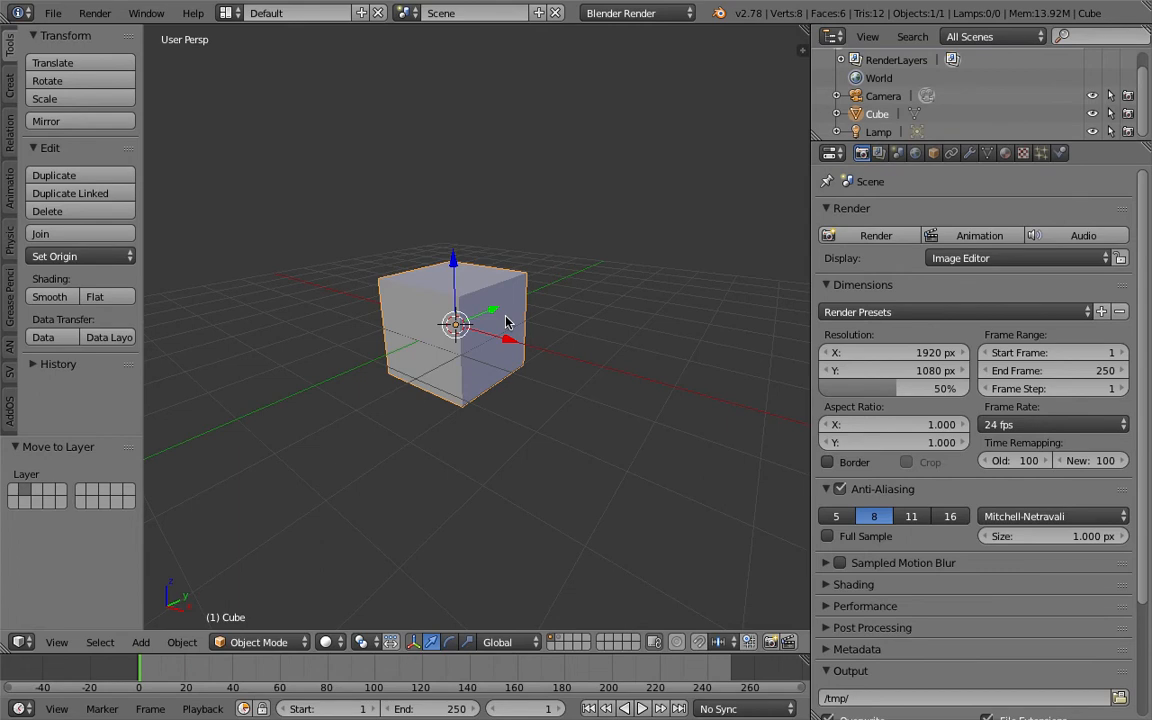
mouse_move(506, 322)
middle_mouse_down()
mouse_move(540, 321)
mouse_move(511, 333)
middle_mouse_up()
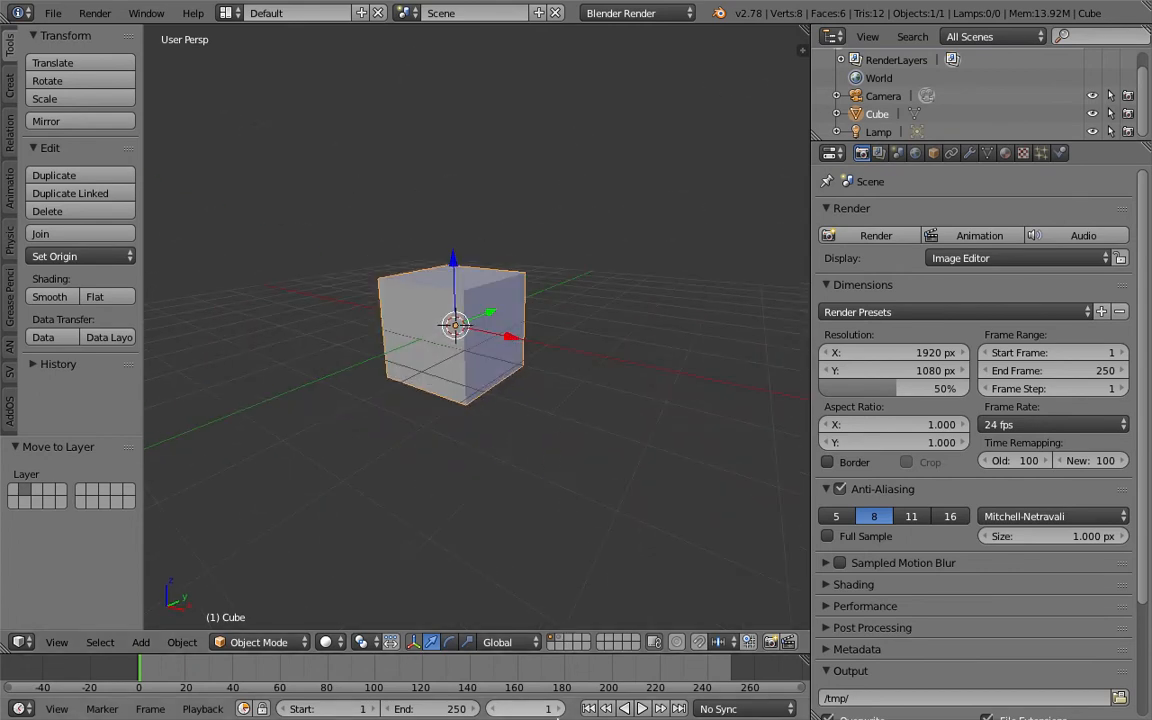
mouse_move(492, 398)
middle_mouse_down()
mouse_move(519, 406)
mouse_move(480, 381)
middle_mouse_up()
middle_click_drag(490, 266, 525, 265)
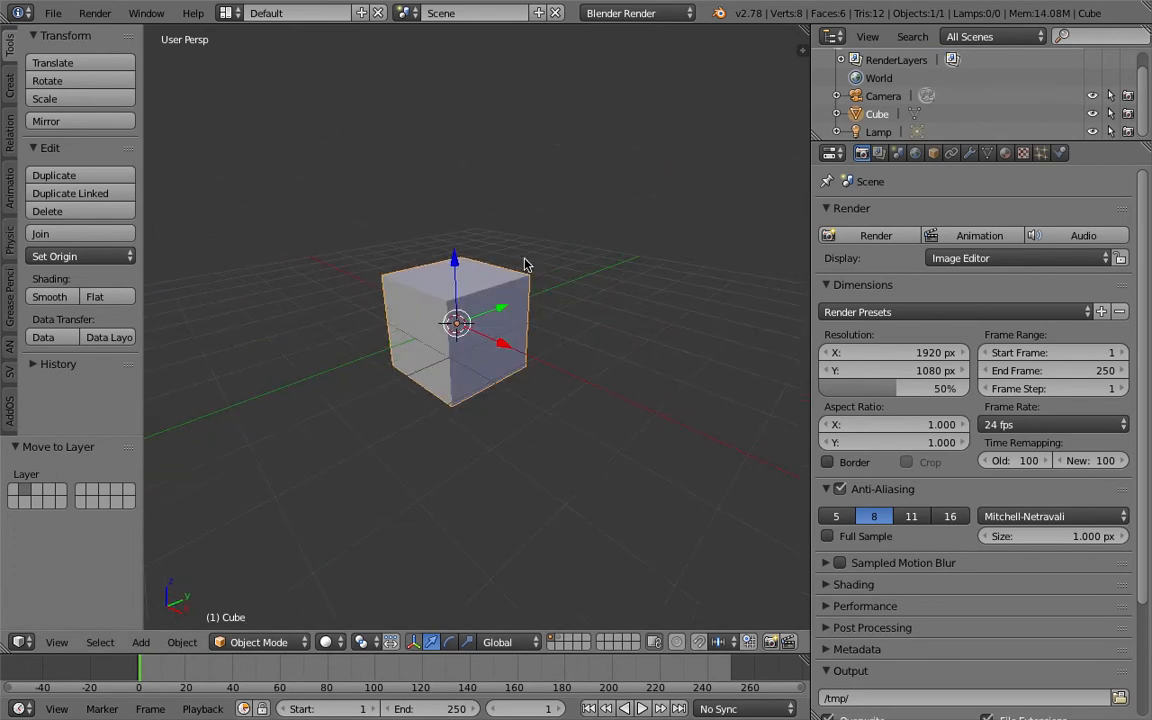
Add a particle system to the cube and set it to emit from Verts
left_click(1041, 153)
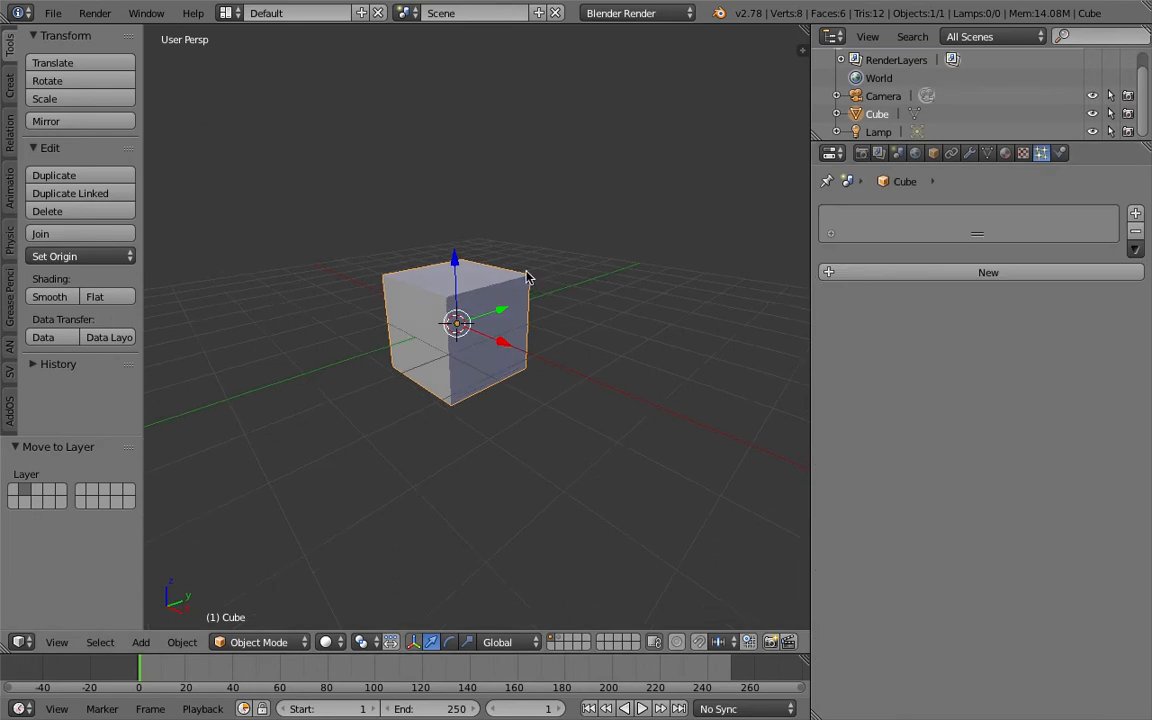
middle_click_drag(447, 290, 480, 305)
left_click(916, 274)
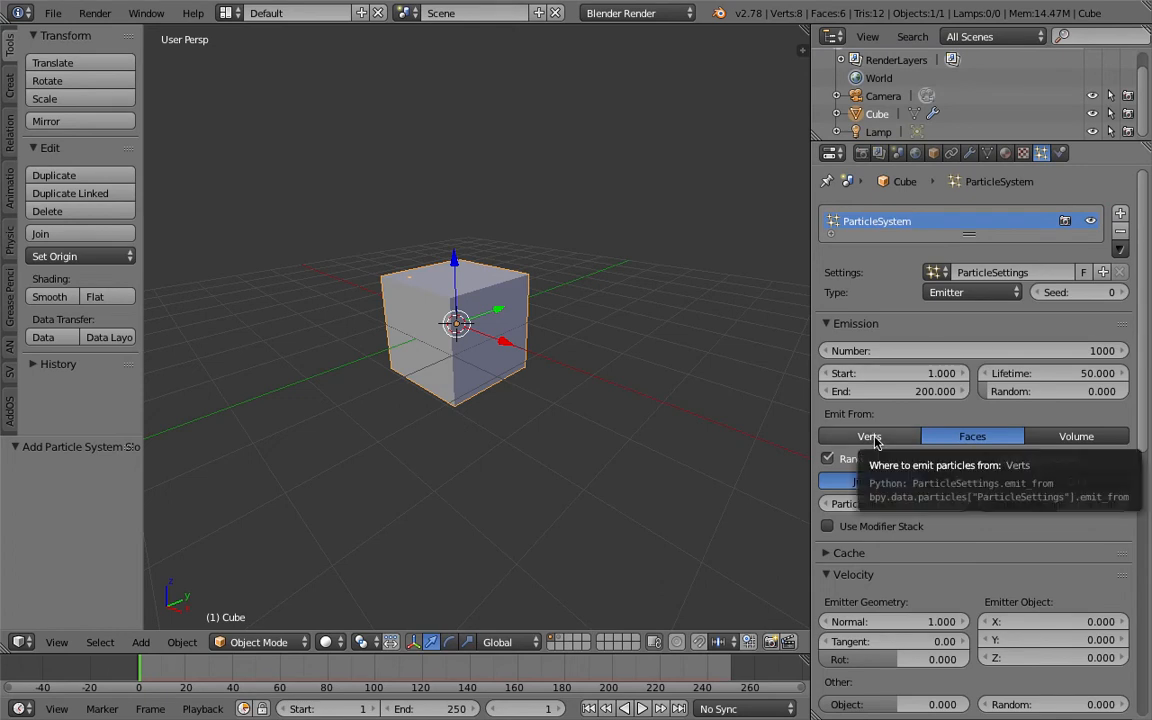
left_click(872, 440)
left_click(925, 440)
left_click(890, 442)
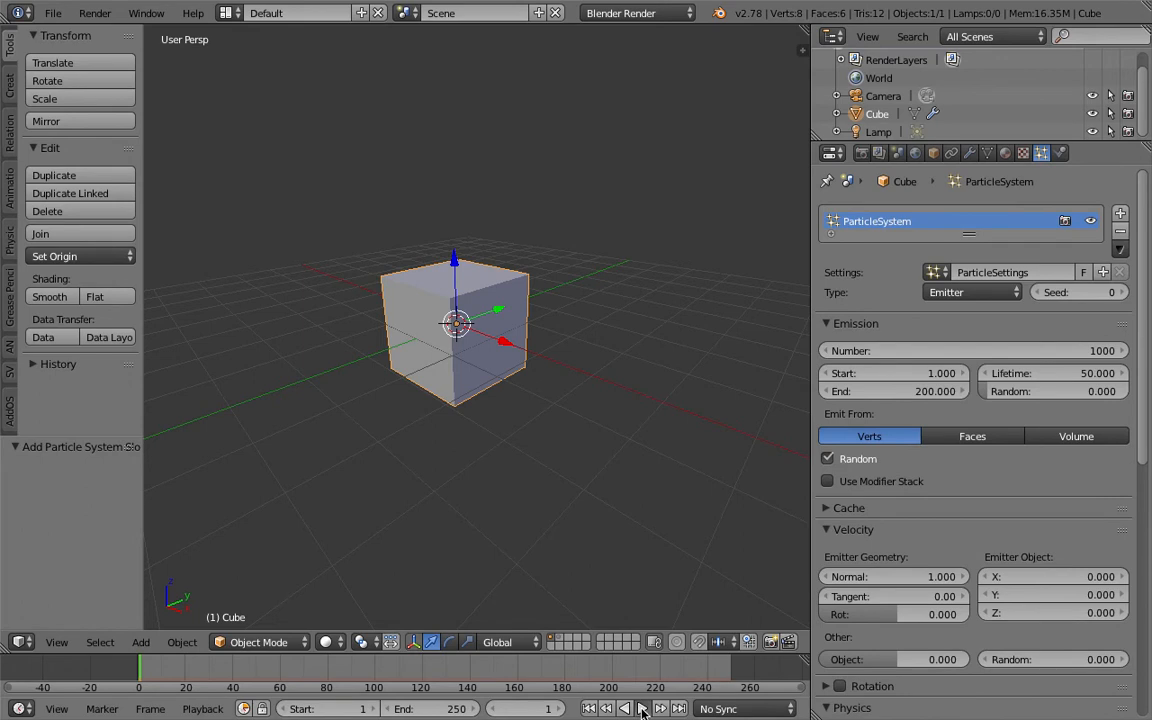
Play the animation and set the particle system's gravity field weight to 0 while it runs
left_click(643, 709)
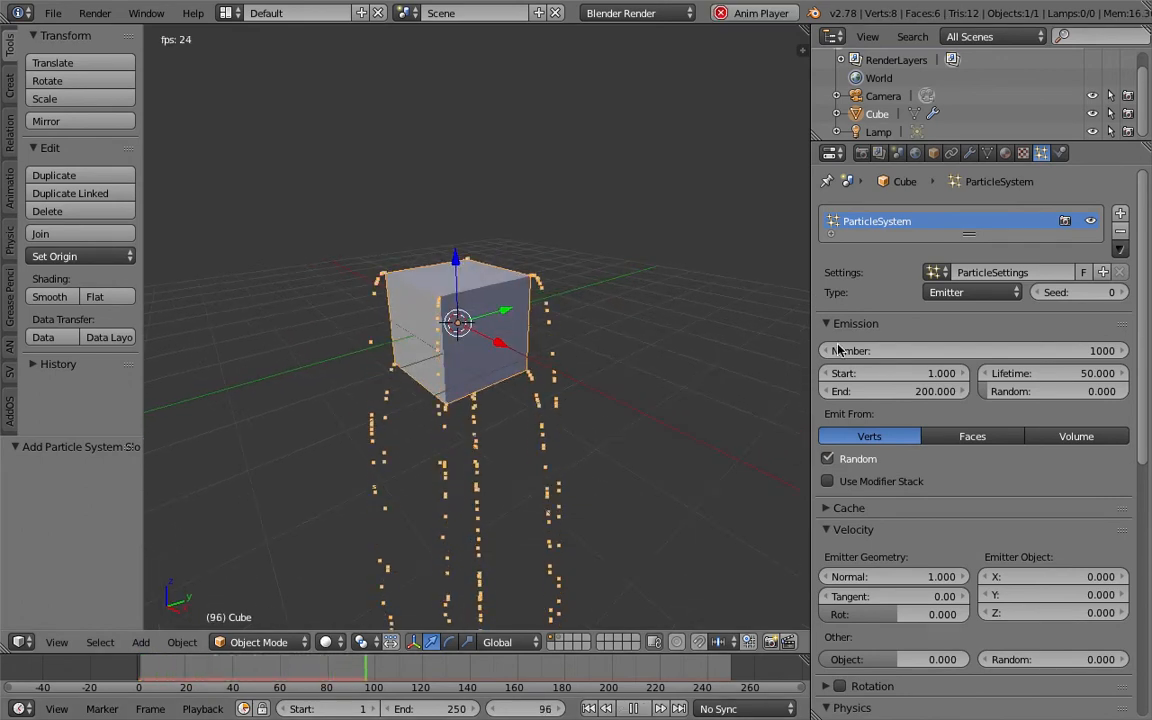
scroll(1150, 513, "down", 10)
scroll(1150, 513, "down", 2)
scroll(905, 617, "down", 3)
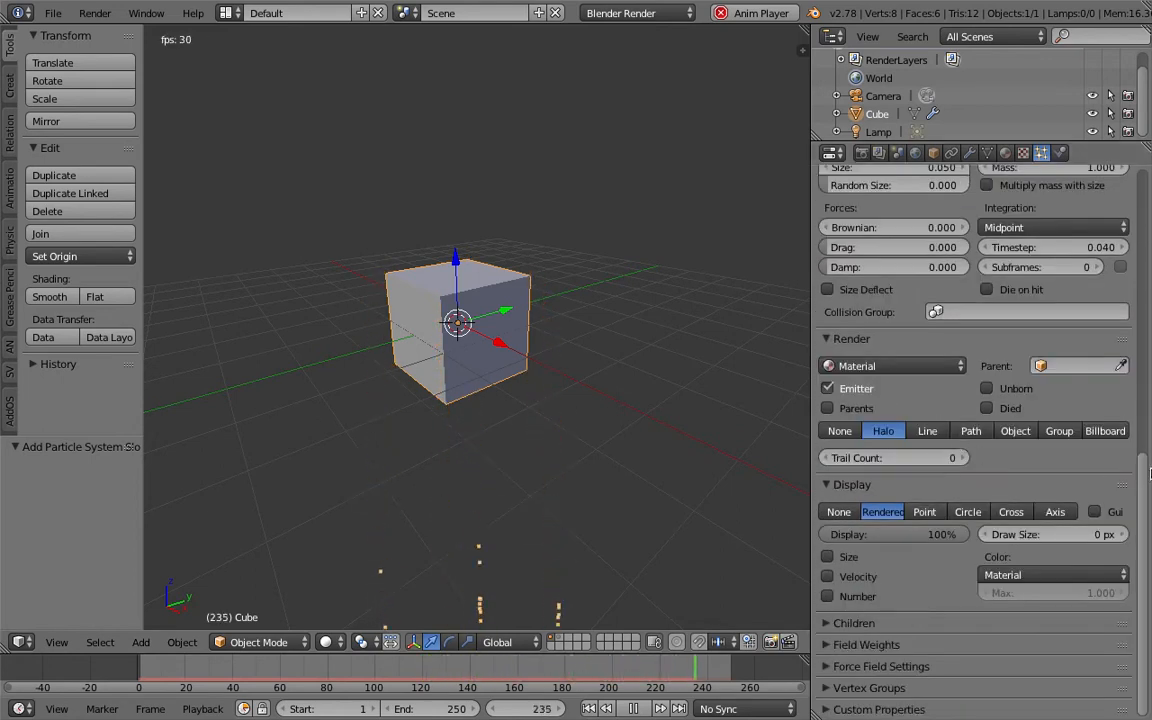
left_click(897, 645)
left_click_drag(900, 693, 826, 696)
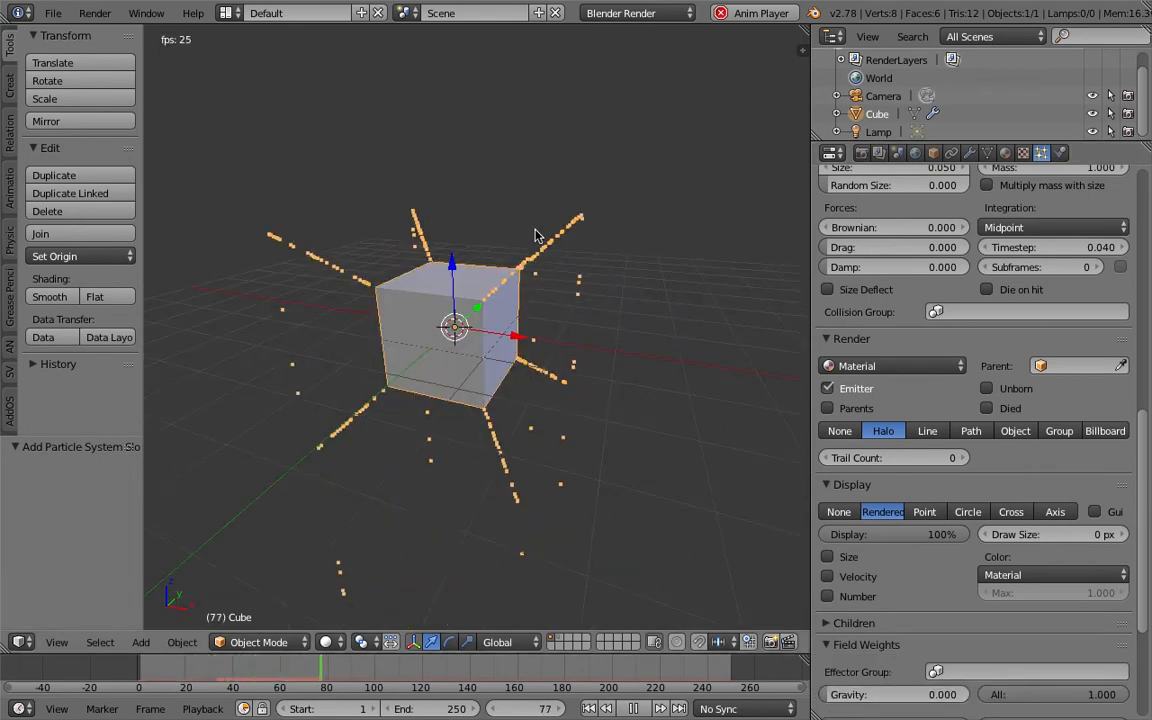
Set the particles' normal velocity to 0 and random velocity to 1.520, and stop playback
scroll(1122, 379, "up", 8)
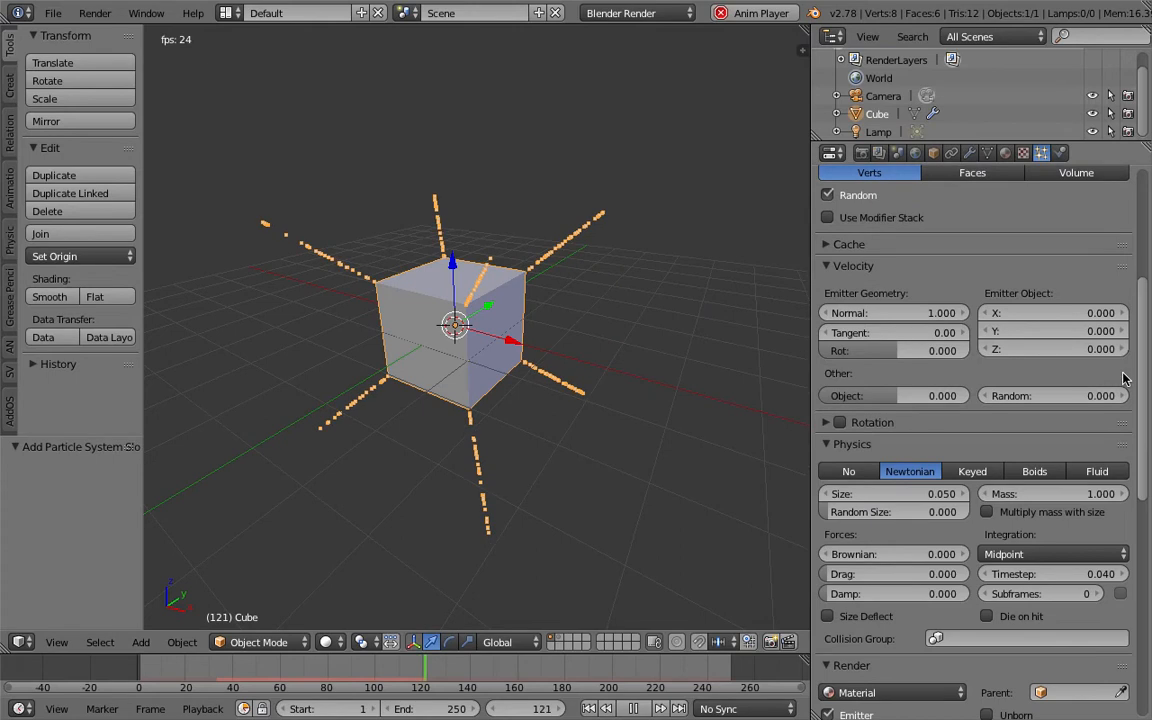
type("0")
key("Return")
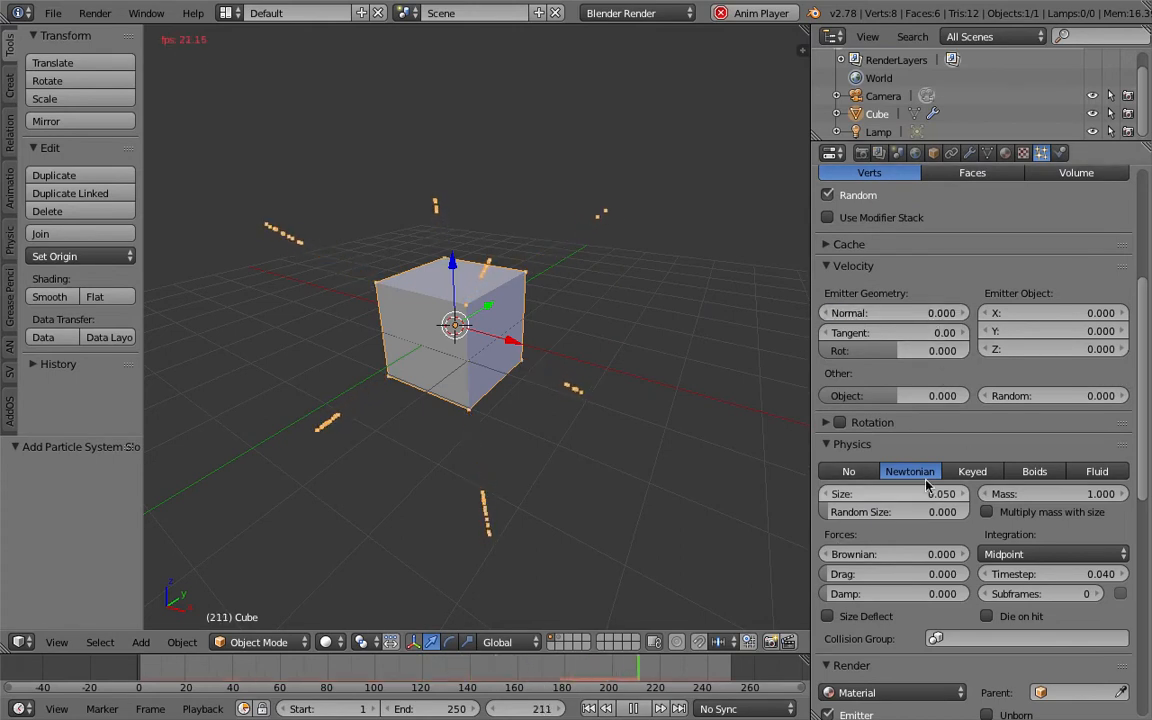
left_click_drag(1014, 396, 1034, 396)
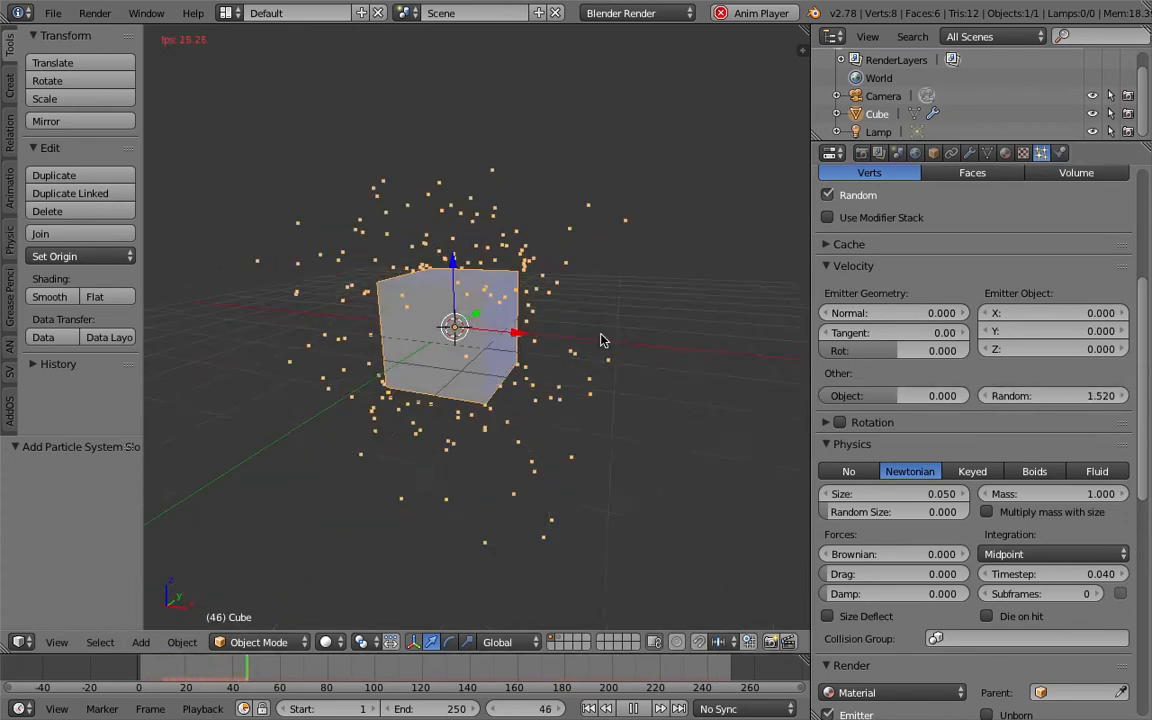
key("alt+a")
Merge all of the cube's vertices into a single vertex in Edit Mode and return to Object Mode
middle_click_drag(524, 355, 502, 270)
key("Tab")
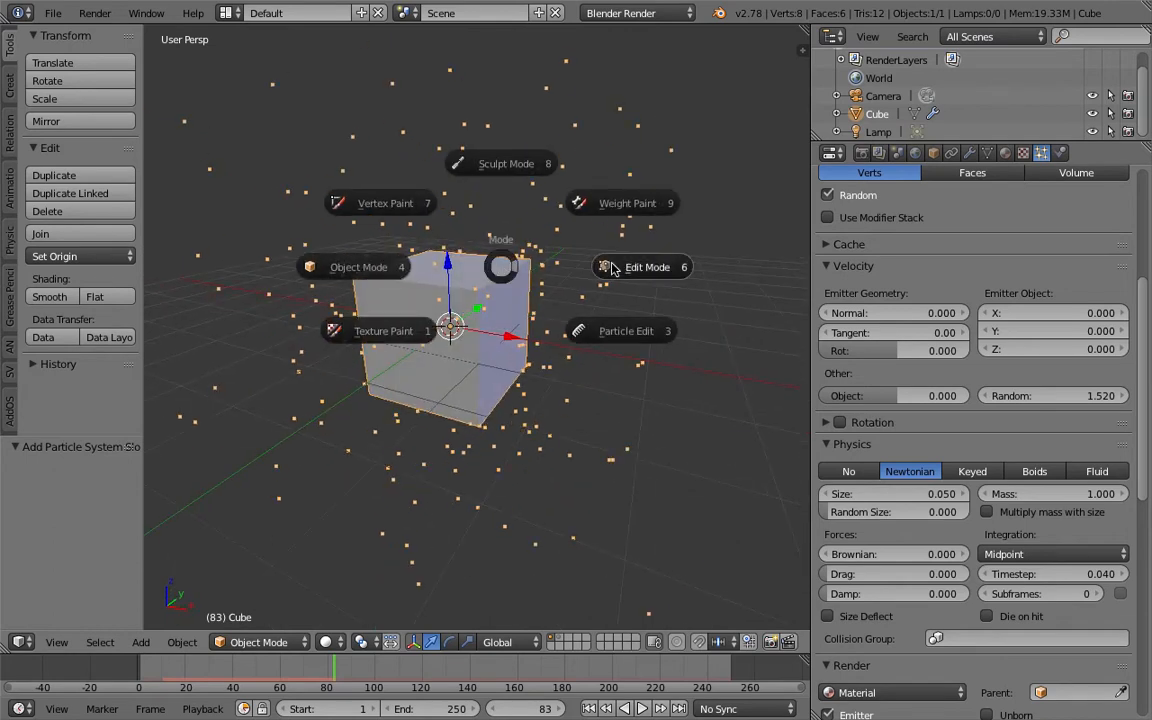
left_click(544, 260)
key("space")
type("merge")
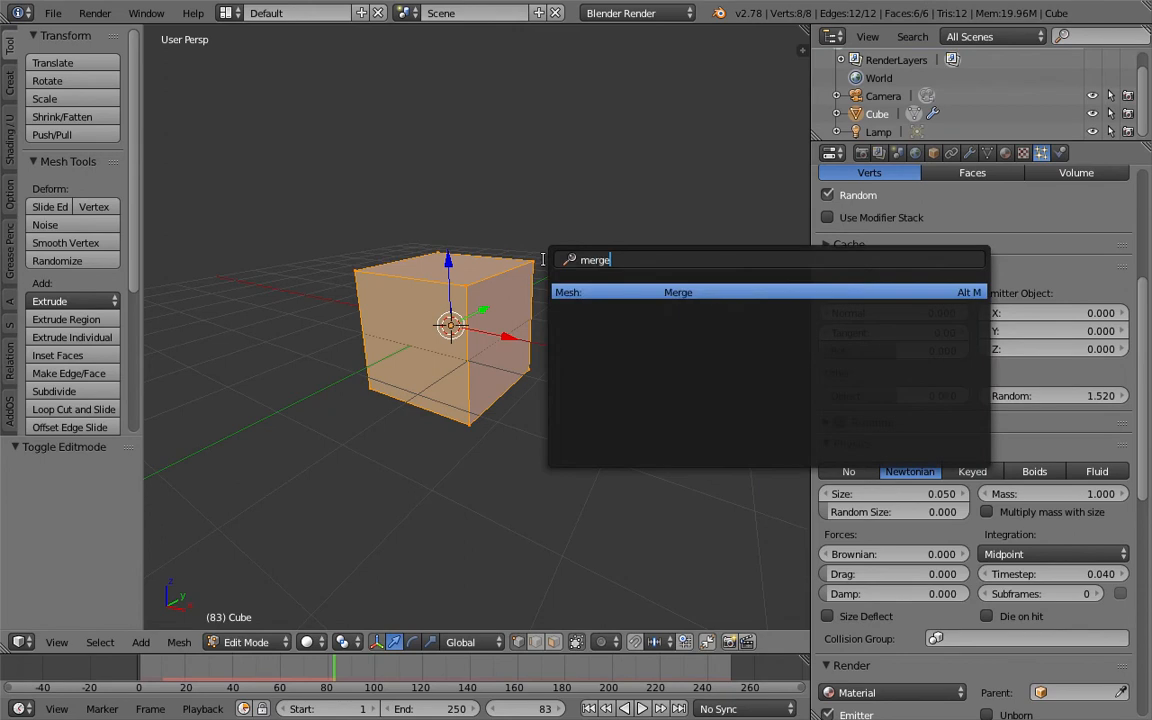
key("Return")
left_click(544, 260)
key("Tab")
left_click(465, 297)
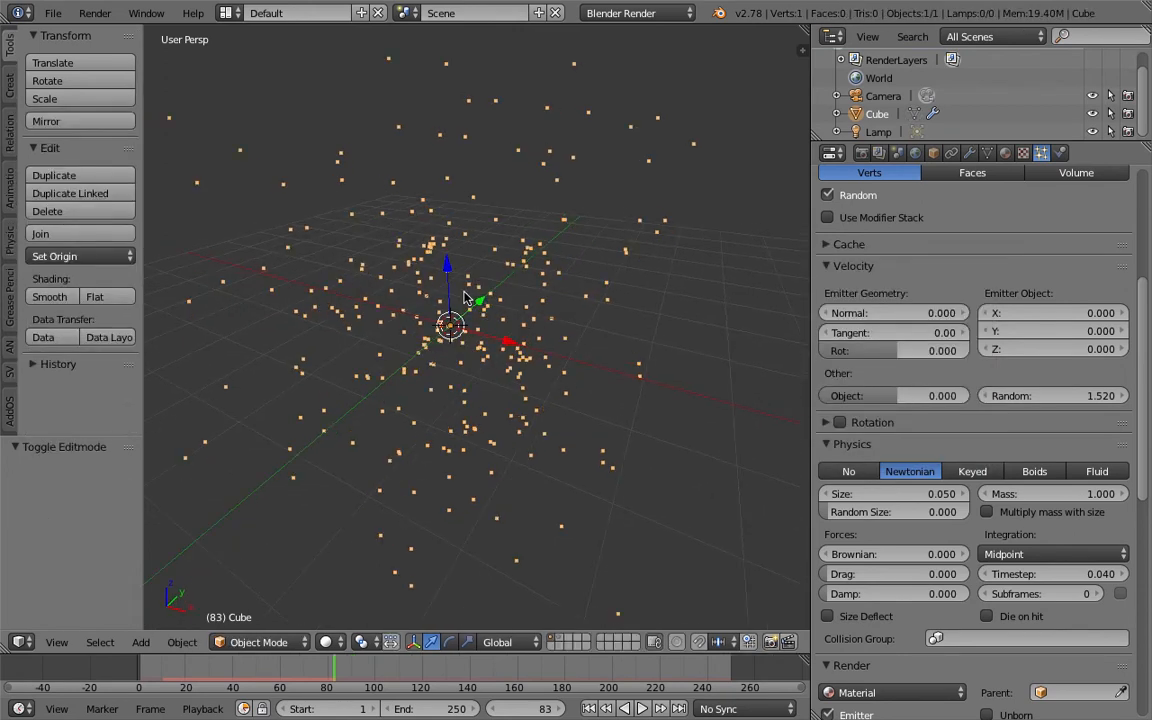
Play the single-point particle emission from the first frame, stop at frame 49, and review the Emission settings
left_click(589, 709)
left_click(641, 709)
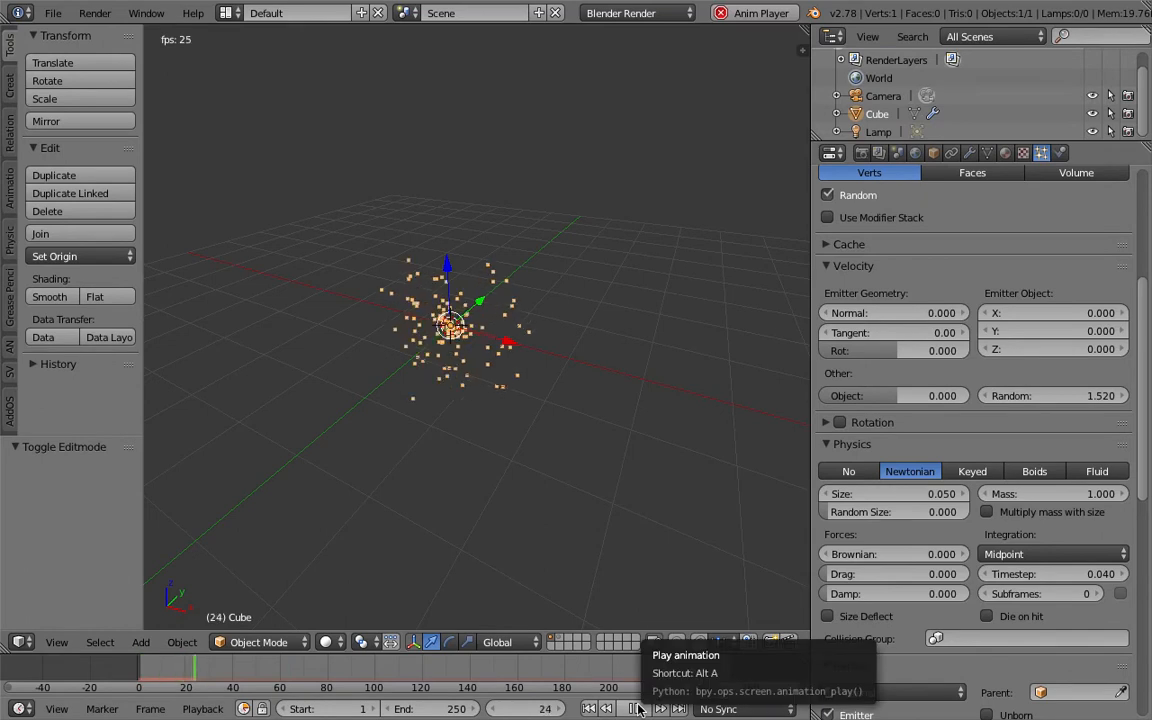
left_click(637, 709)
middle_click_drag(540, 510, 560, 445)
left_click(560, 445)
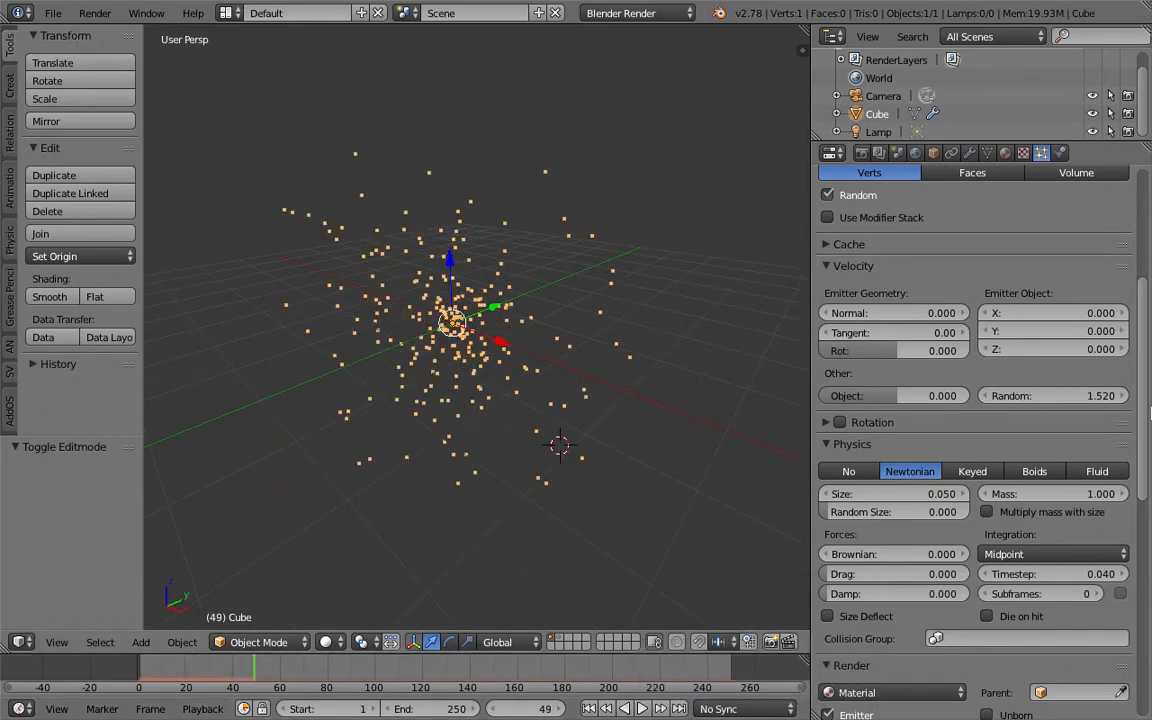
scroll(970, 352, "up", 6)
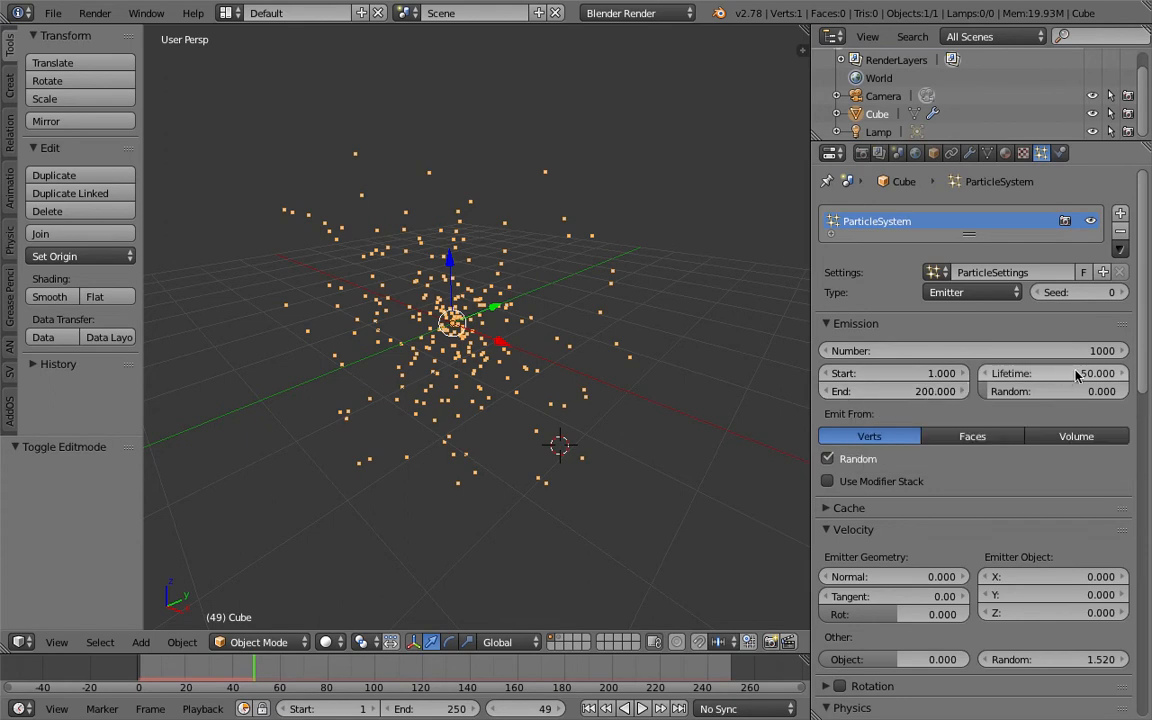
middle_click_drag(557, 344, 558, 336)
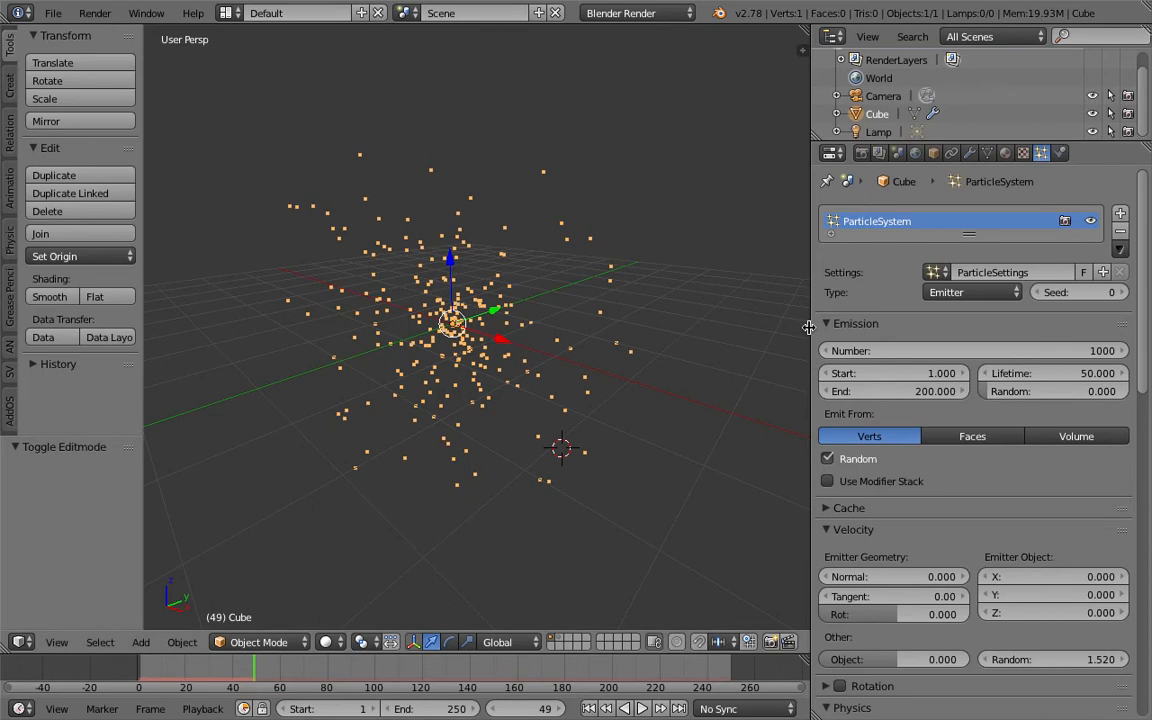
Set the particle system's emission start and end both to frame 50
left_click_drag(808, 328, 762, 328)
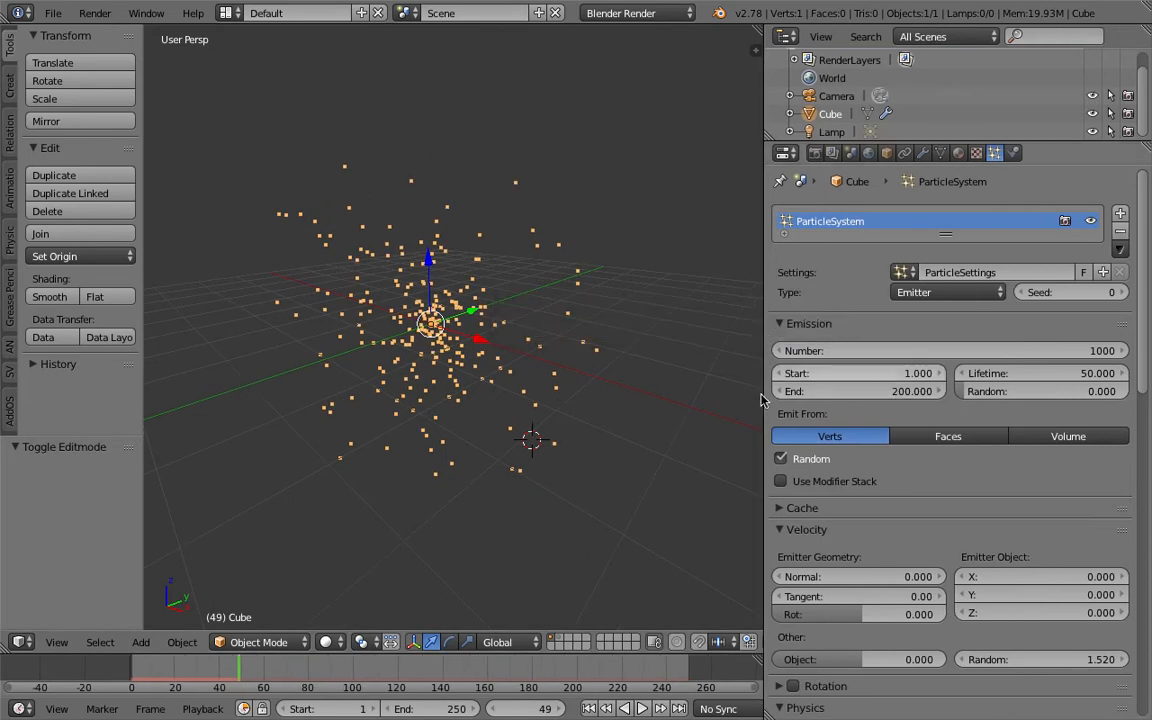
left_click(856, 376)
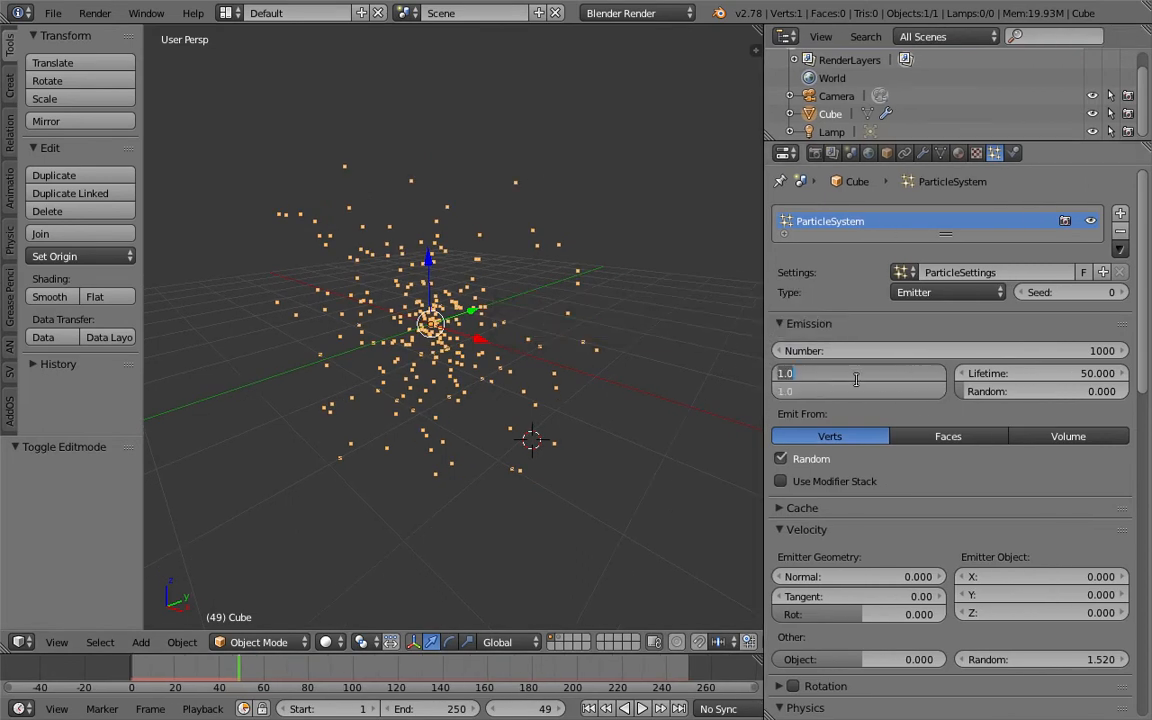
key("Return")
left_click(858, 375)
type("50")
key("Return")
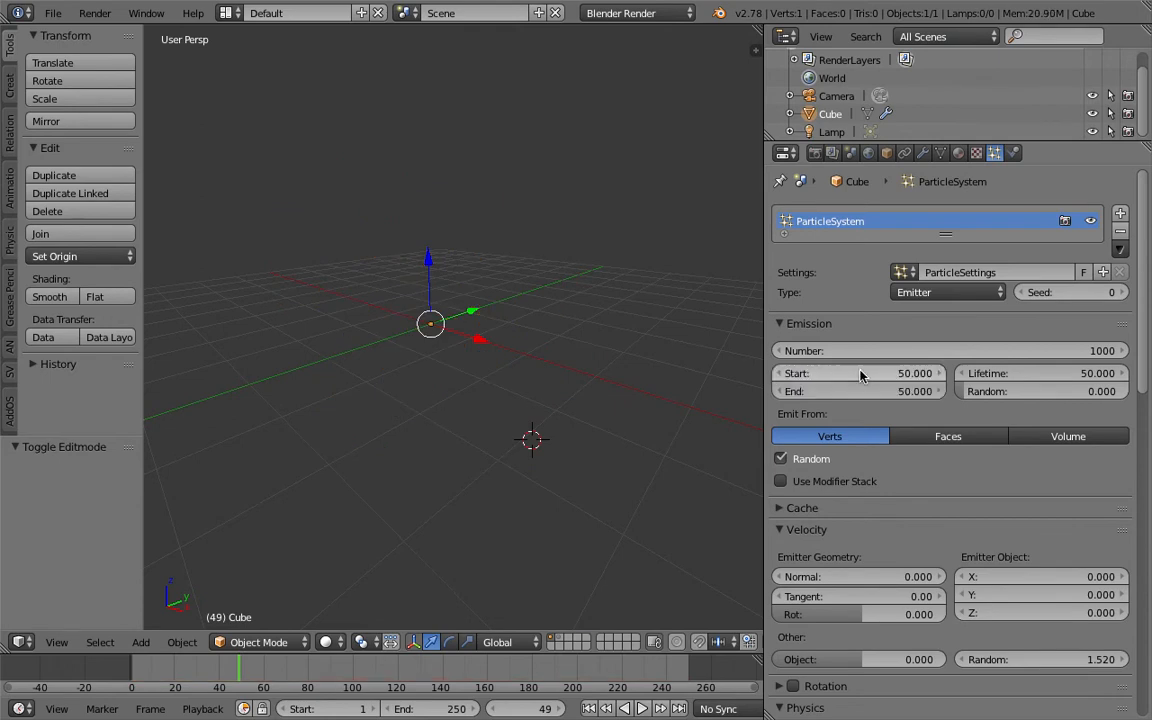
Play the single-frame particle burst from the first frame, view it from different angles, and stop playback at frame 60
middle_click_drag(476, 420, 571, 594)
left_click(643, 709)
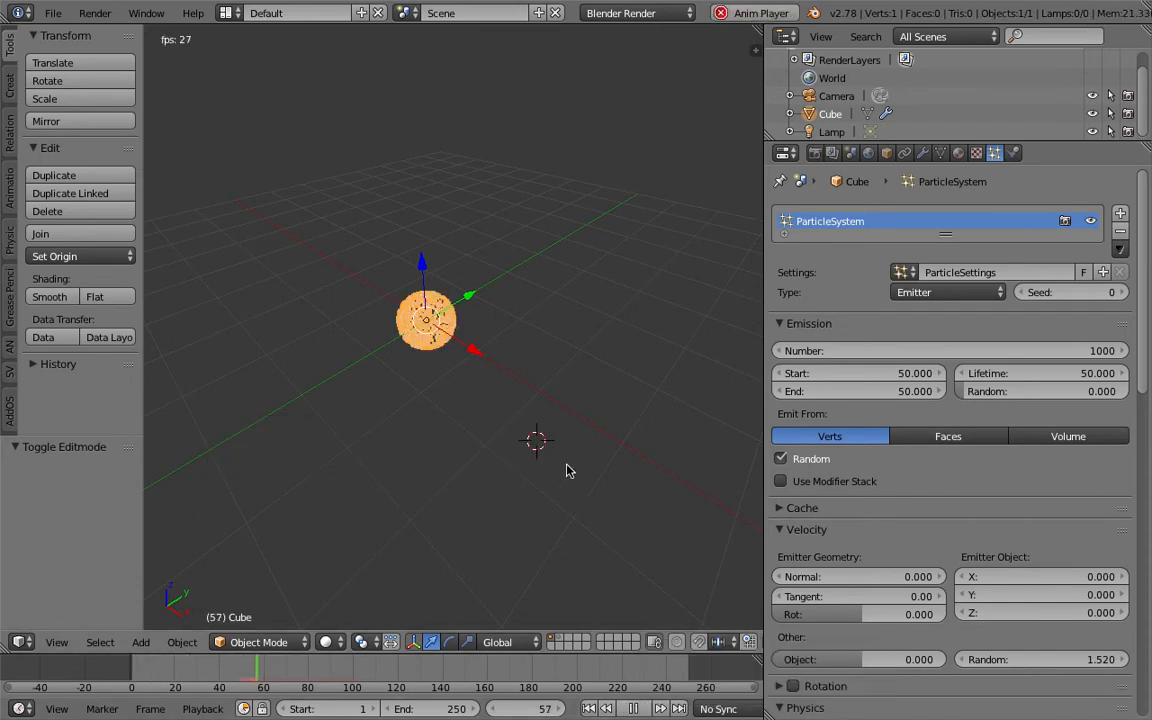
middle_click_drag(496, 352, 563, 398)
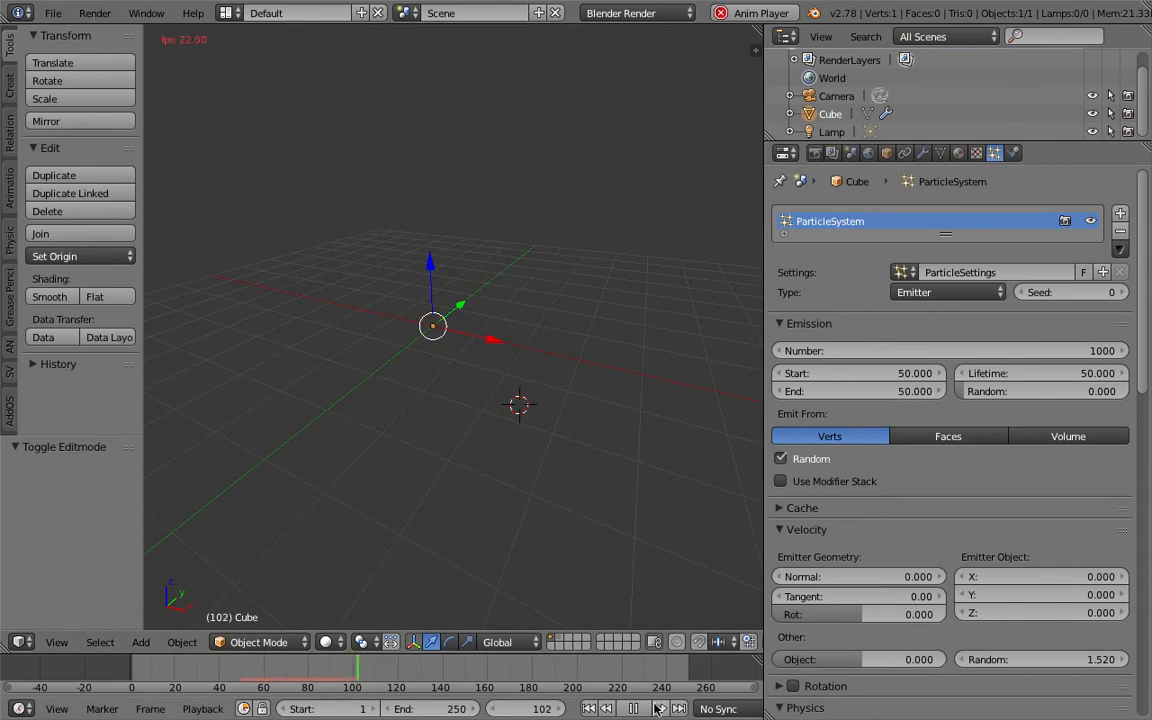
left_click(635, 709)
left_click(590, 709)
left_click(640, 709)
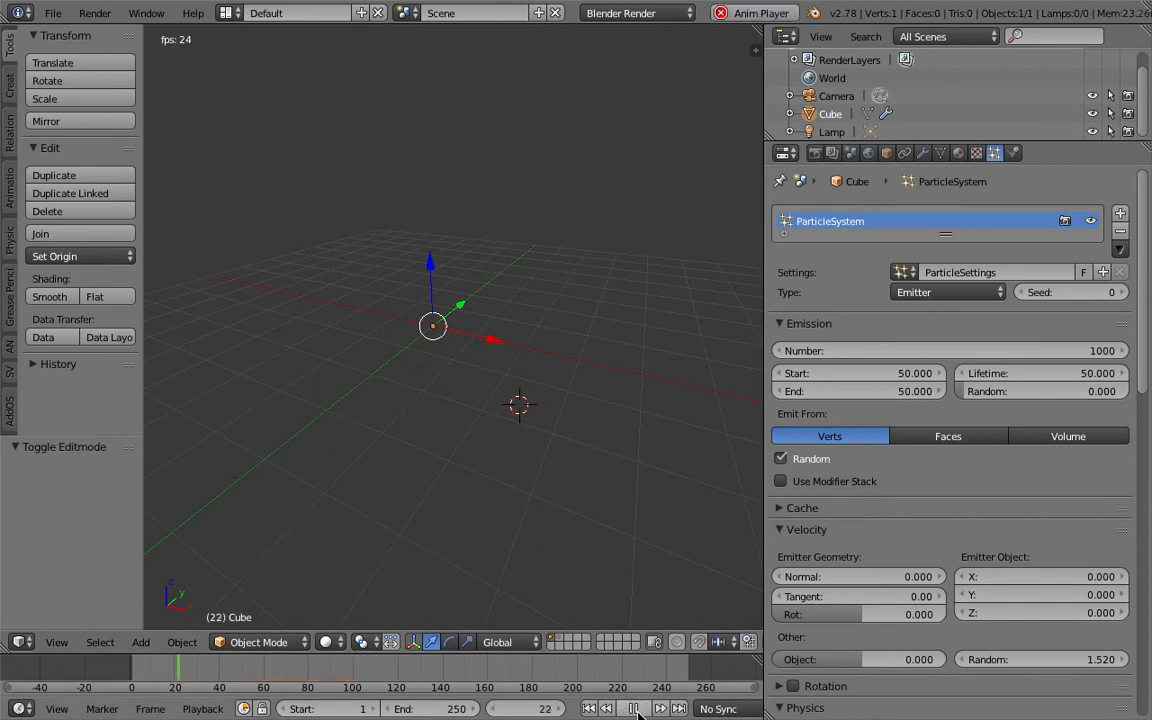
left_click(637, 710)
middle_click_drag(465, 370, 437, 314)
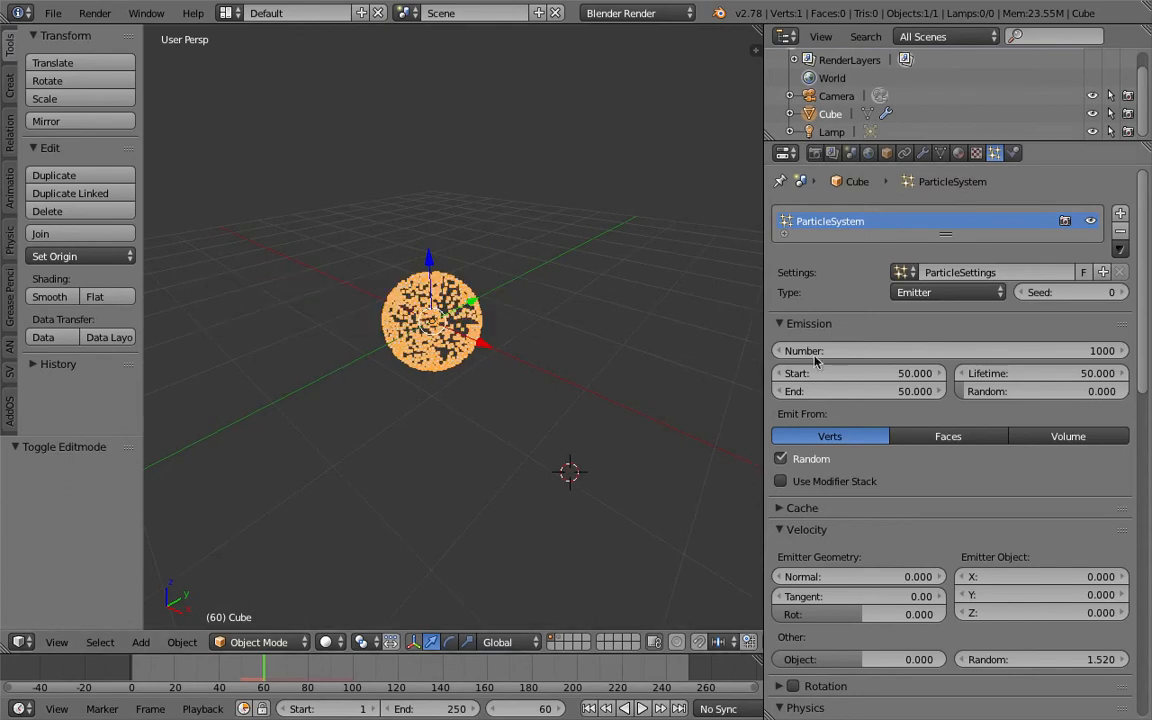
Set the number of emitted particles to 100 and save the file over the existing one
left_click(951, 350)
type("1000")
key("Return")
key("ctrl+s")
left_click(953, 346)
Play the reduced particle burst from the first frame and stop at frame 129 to review it
left_click(590, 709)
left_click(629, 709)
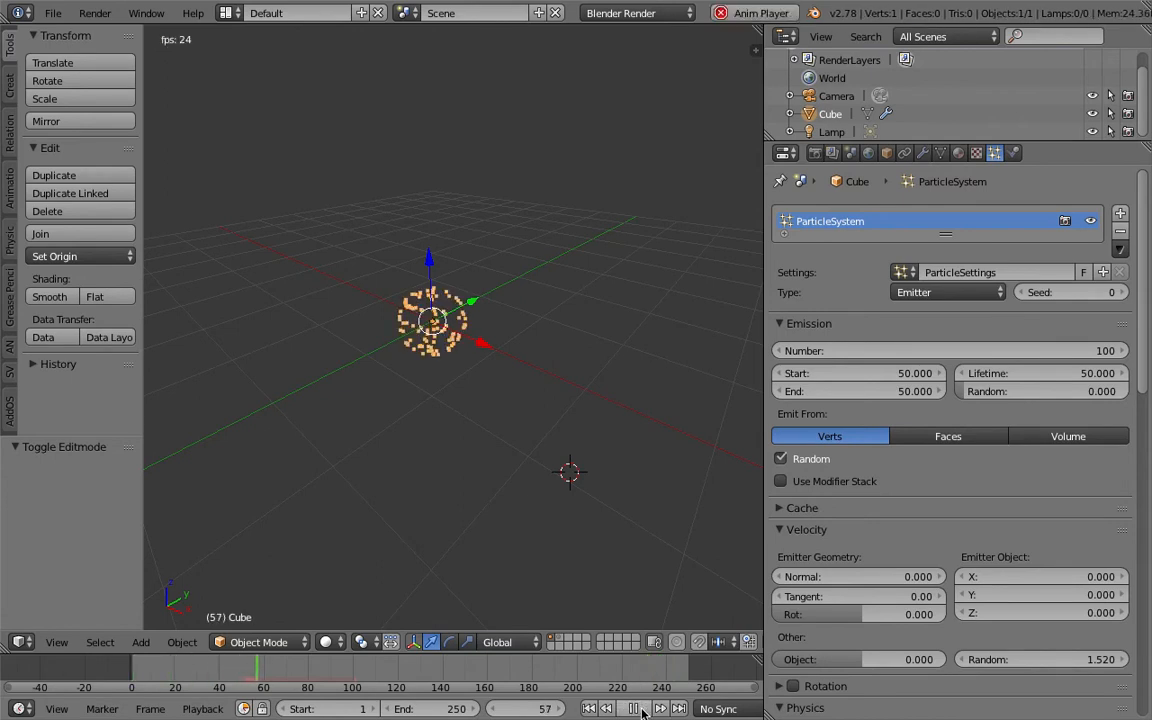
scroll(546, 412, "down", 3)
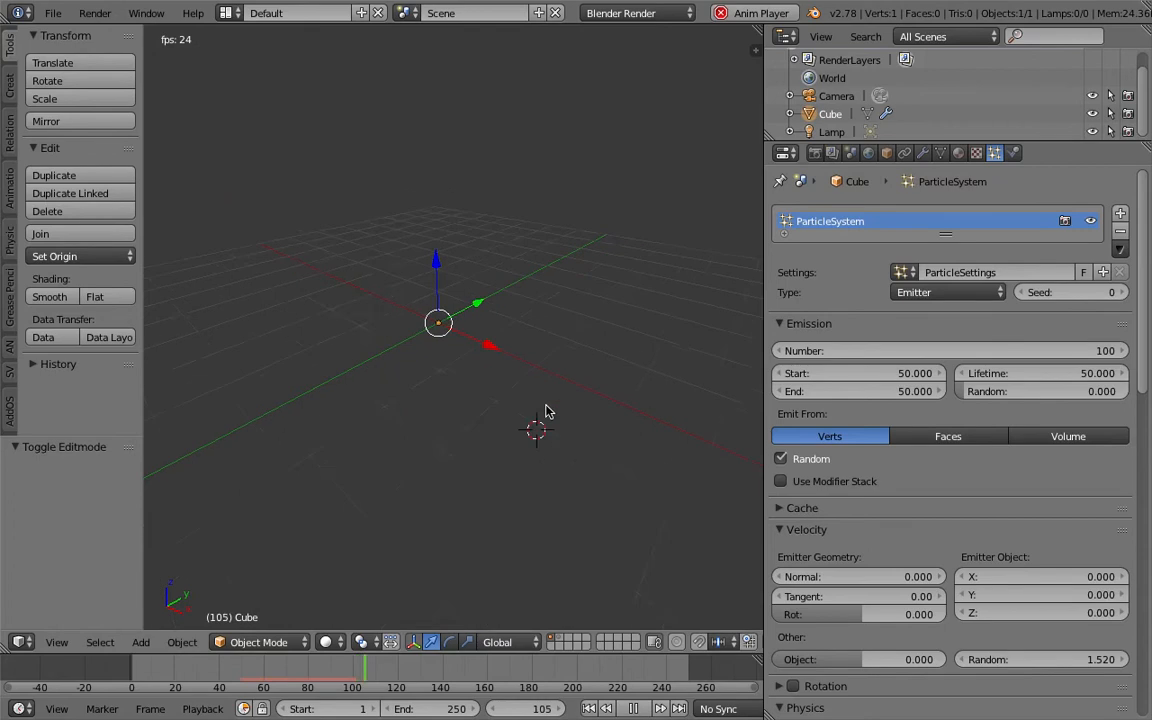
left_click(640, 708)
middle_click_drag(507, 450, 519, 393)
scroll(1148, 425, "down", 5)
left_click_drag(1148, 425, 1112, 312)
middle_click_drag(567, 332, 500, 290)
Save the file, enlarge the Outliner area, and rename the Cube object to EMITTER
key("ctrl+s")
left_click(560, 353)
left_click_drag(829, 144, 836, 200)
double_click(838, 133)
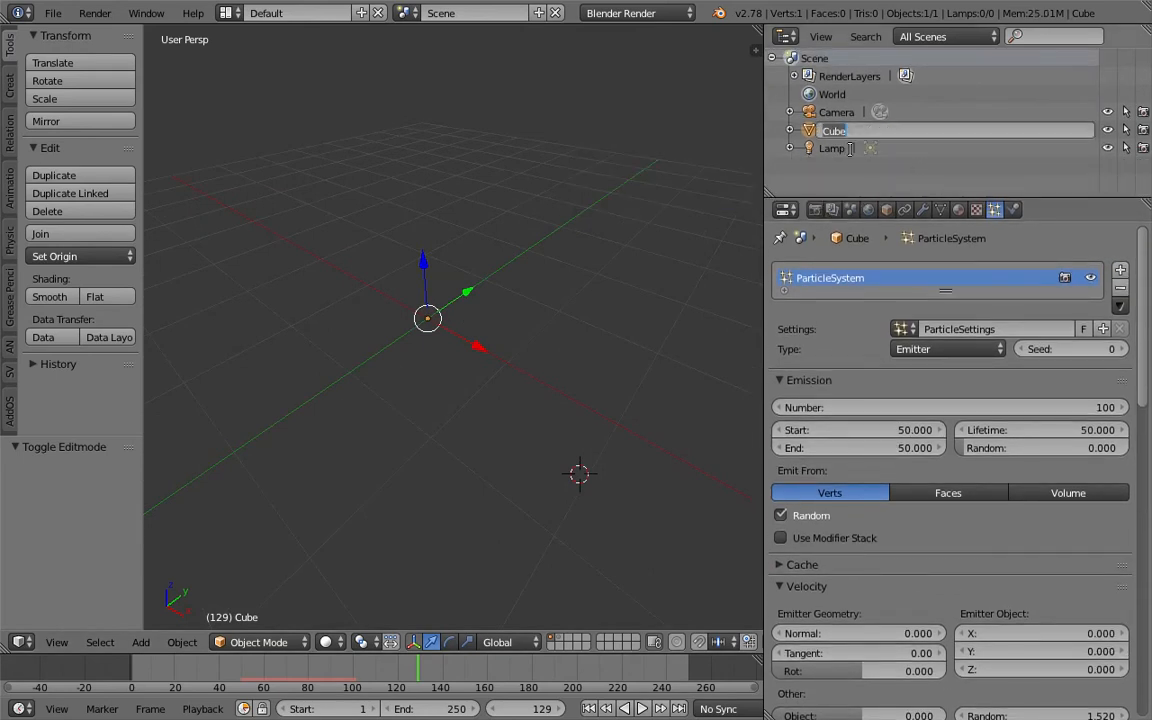
type("EMITTER")
key("Return")
Switch to the Compositing screen layout, create an Animation Nodes tree, widen the 3D view, and save the file
middle_click_drag(464, 322, 468, 301)
left_click(229, 13)
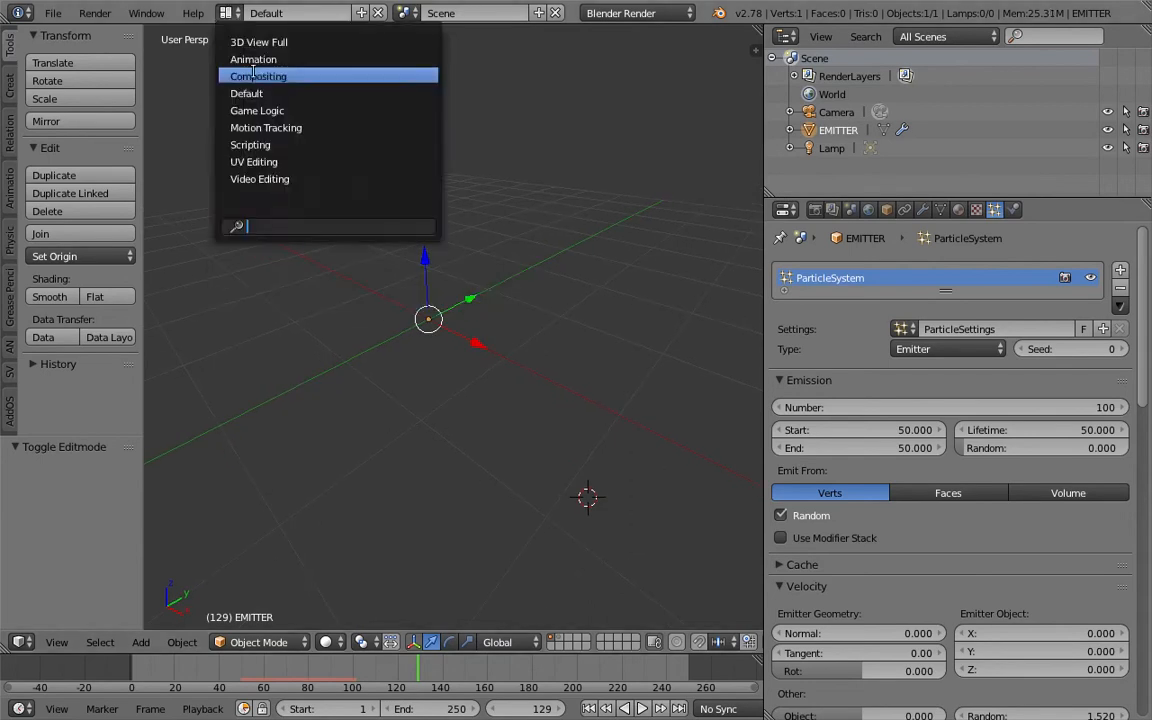
left_click(255, 77)
left_click(230, 420)
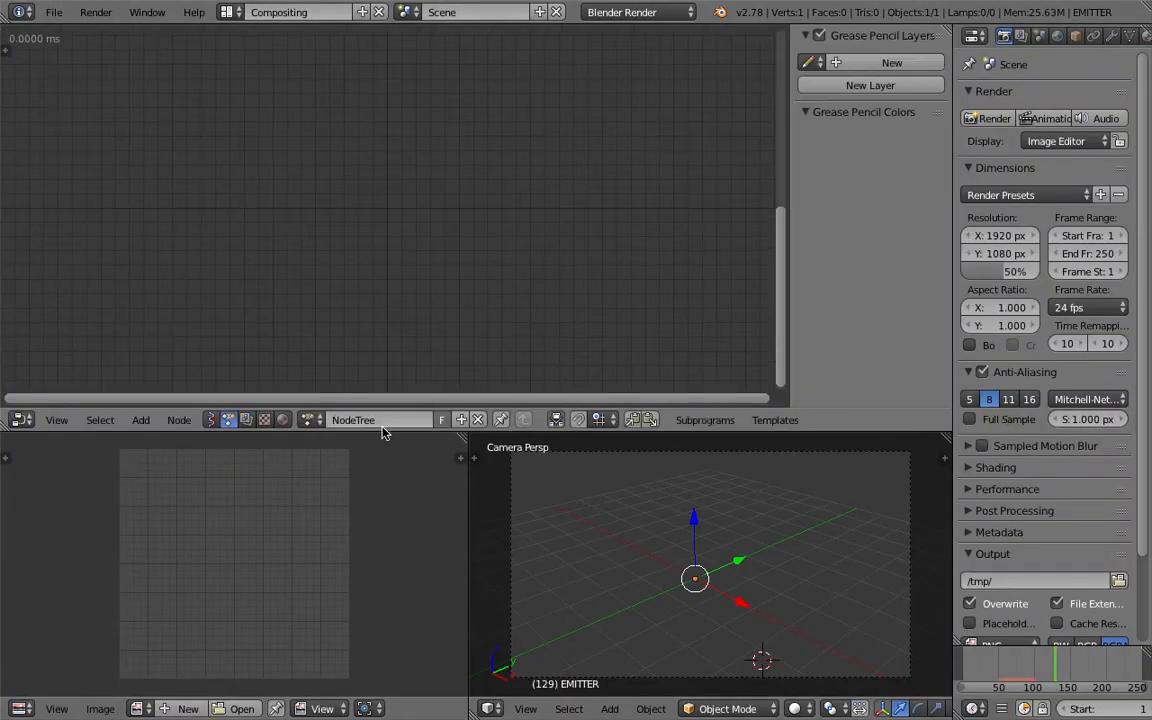
left_click_drag(464, 442, 365, 442)
key("ctrl+s")
left_click(387, 457)
Add an Object Instancer node to the node tree and save the file
key("shift+a")
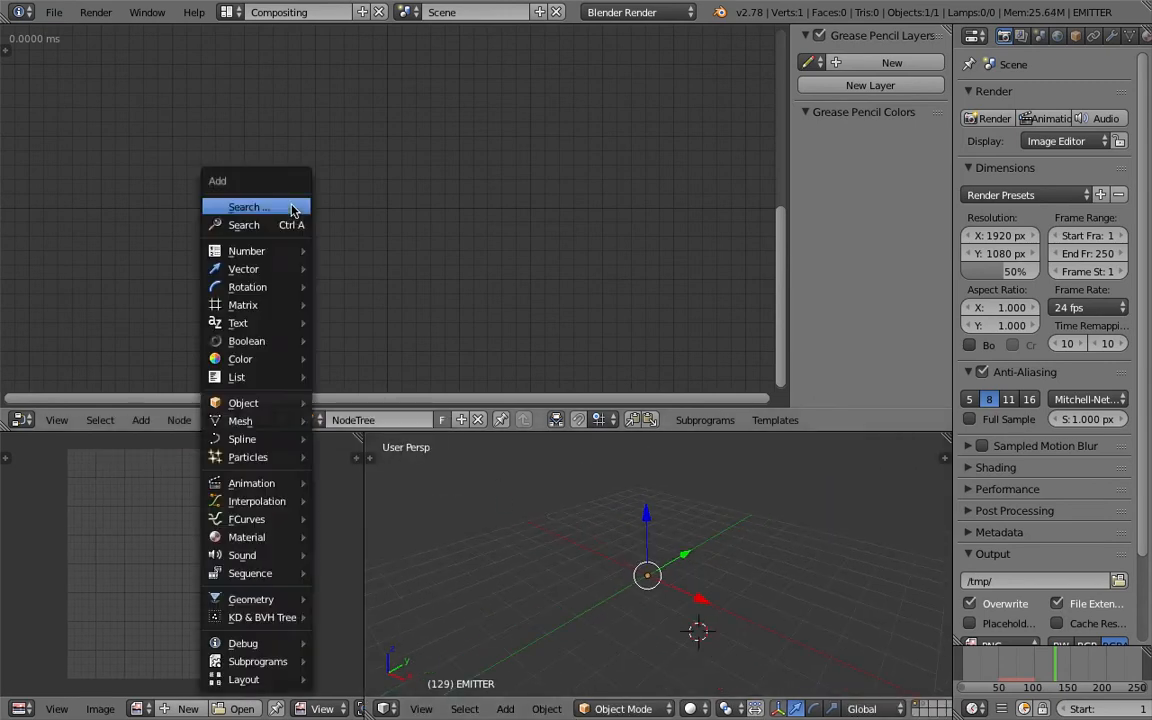
left_click(291, 225)
type("objects i")
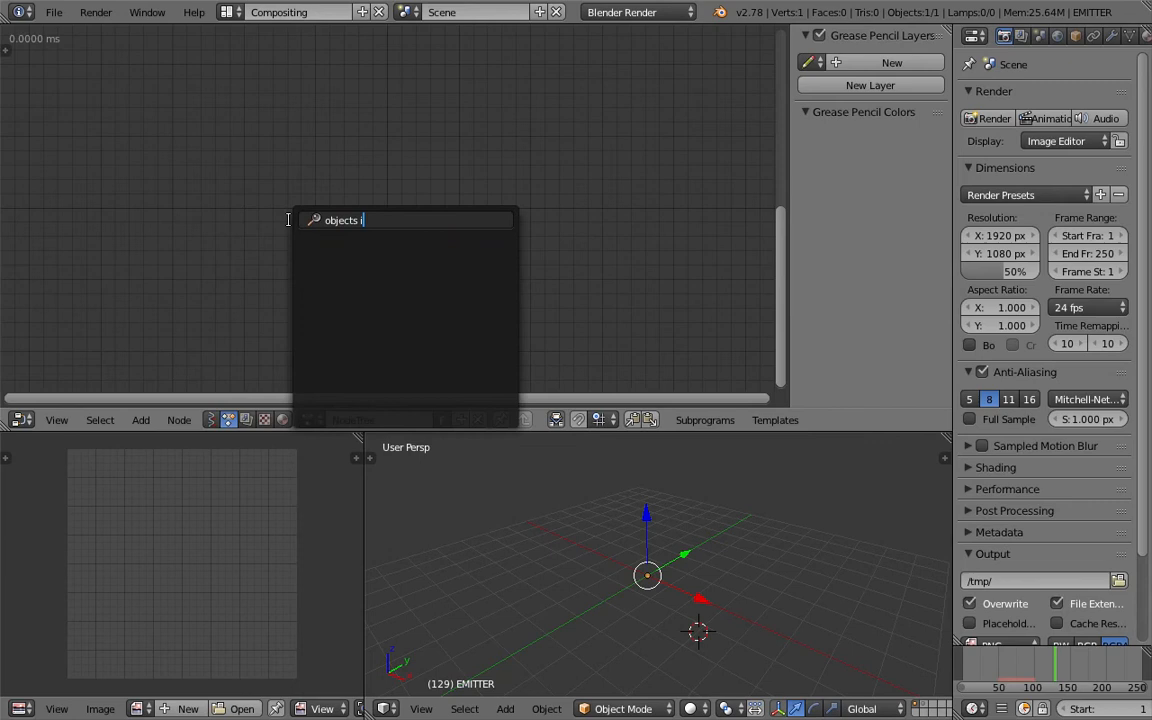
key("ctrl+a")
type("insta")
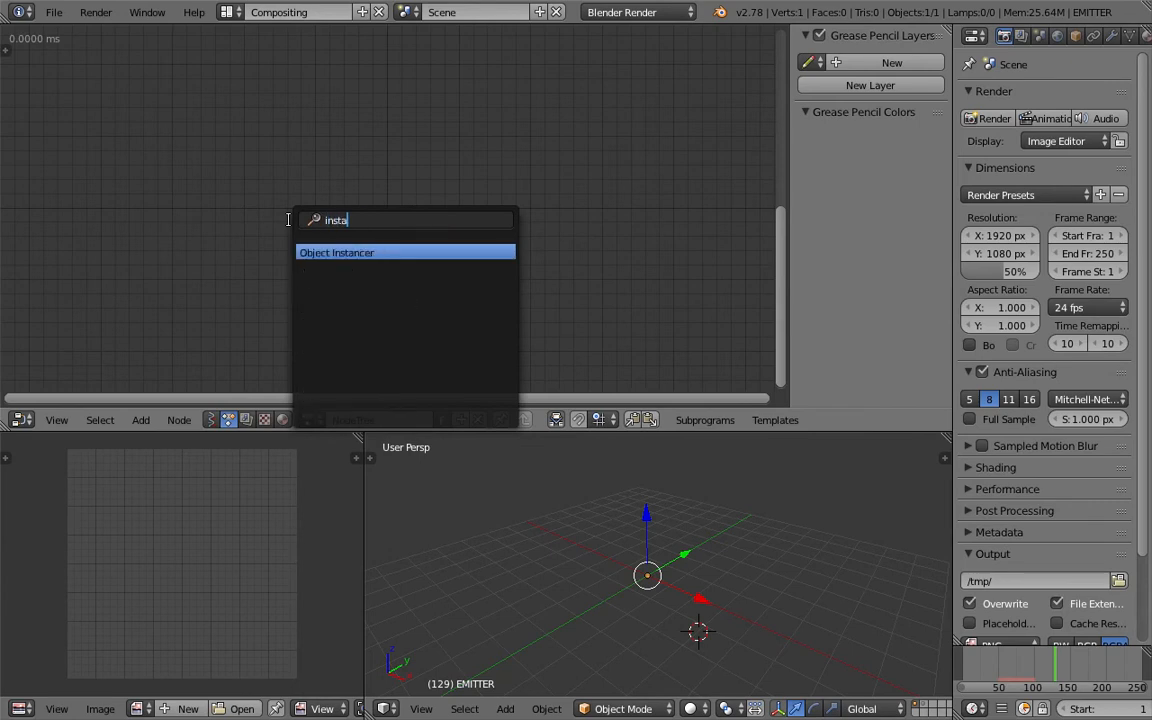
key("Return")
left_click(216, 168)
key("ctrl+s")
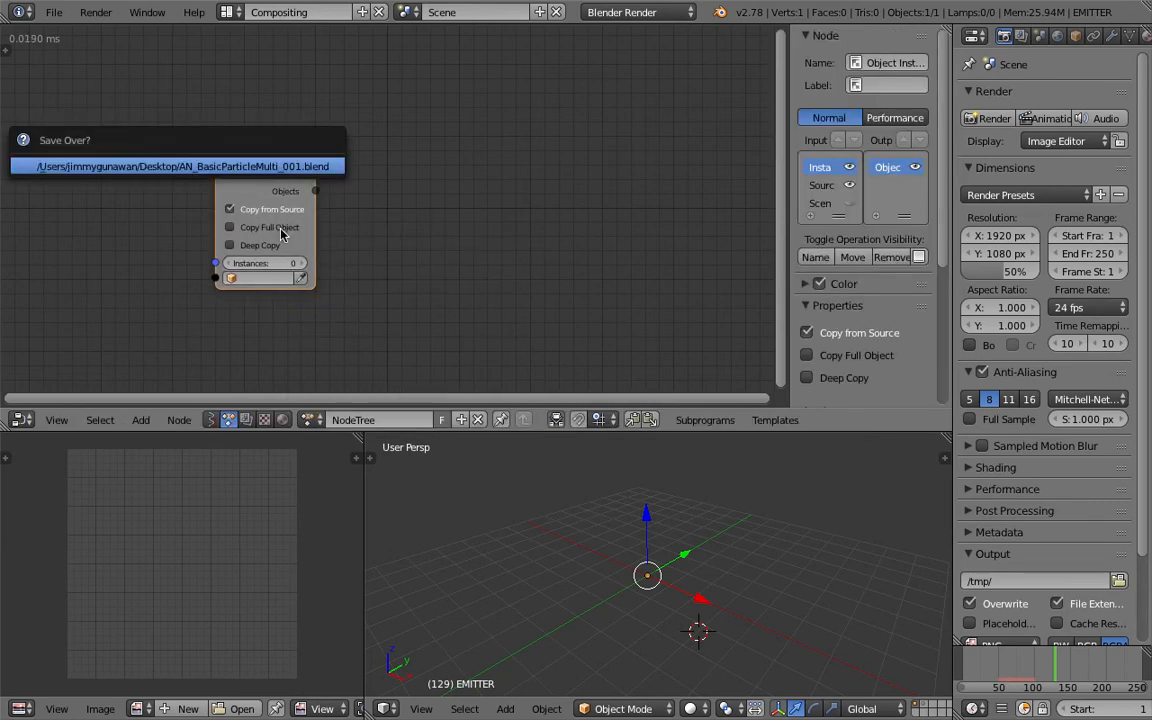
key("Return")
Change the node tree's auto execution from Always to Tree Changed, Frame Changed and Property Changed
middle_click_drag(647, 570, 607, 540)
middle_click_drag(412, 177, 418, 155)
middle_click_drag(454, 216, 465, 227)
scroll(465, 227, "up", 1)
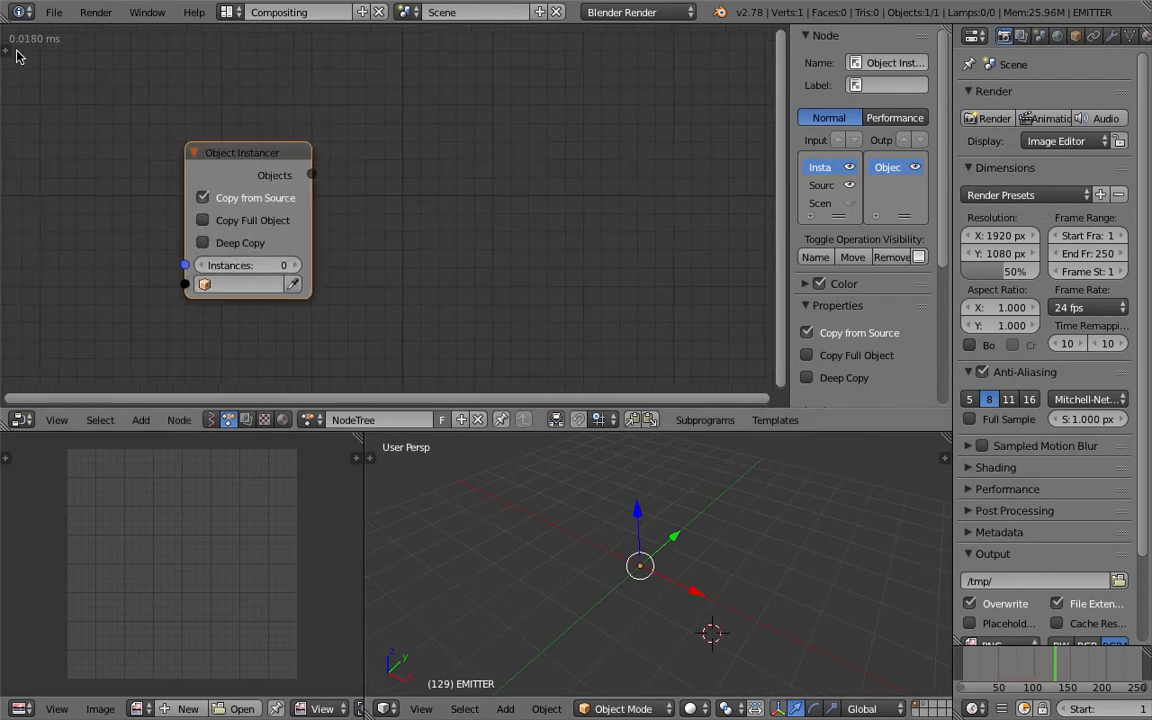
key("t")
left_click(12, 135)
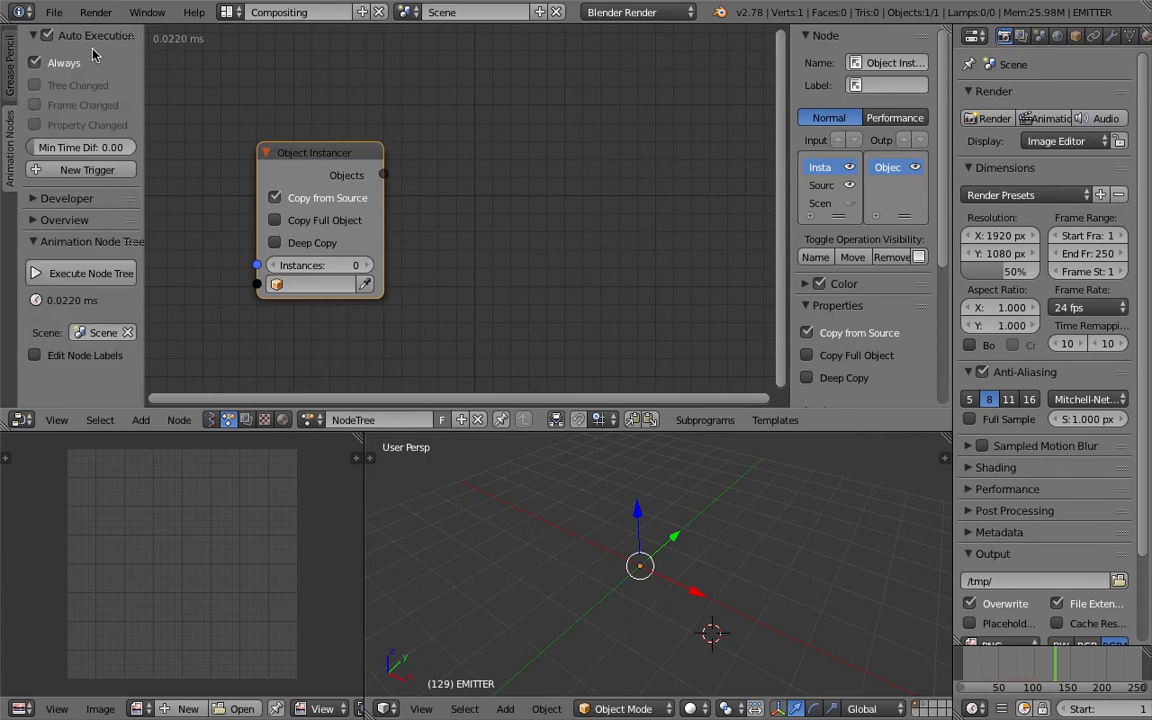
left_click(66, 64)
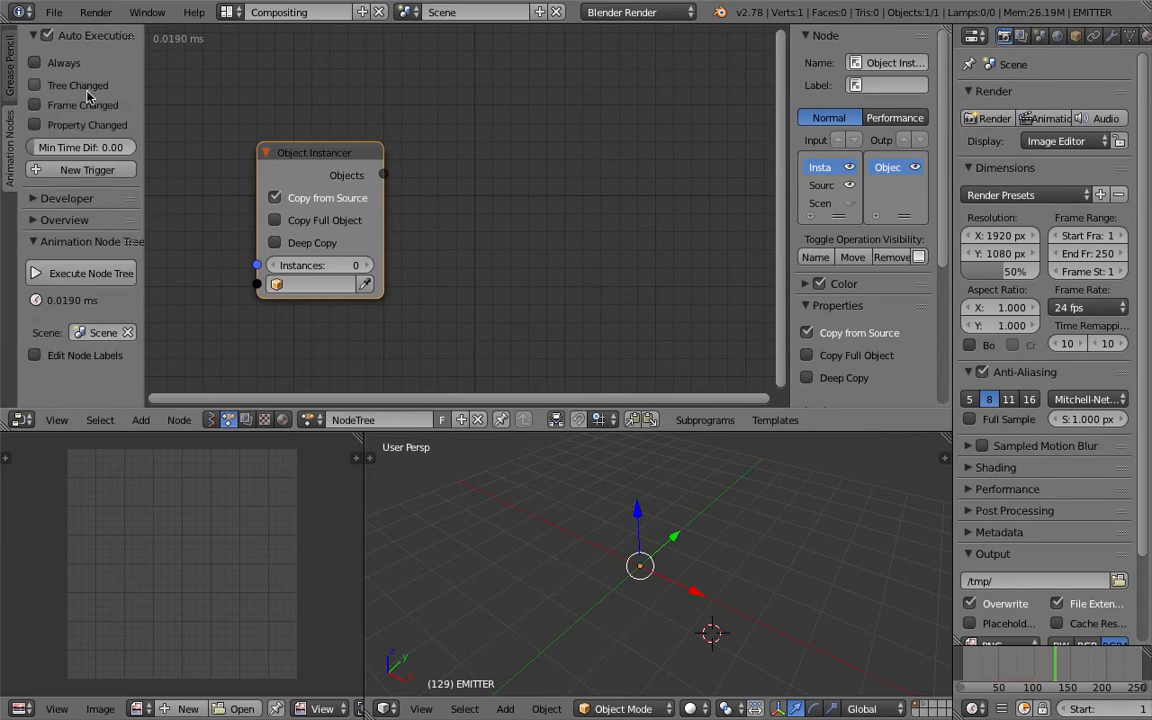
left_click(68, 106)
left_click(86, 124)
Enable Copy Full Object and Deep Copy on the Object Instancer node and widen the node
middle_click_drag(269, 122, 275, 113)
left_click_drag(330, 143, 316, 119)
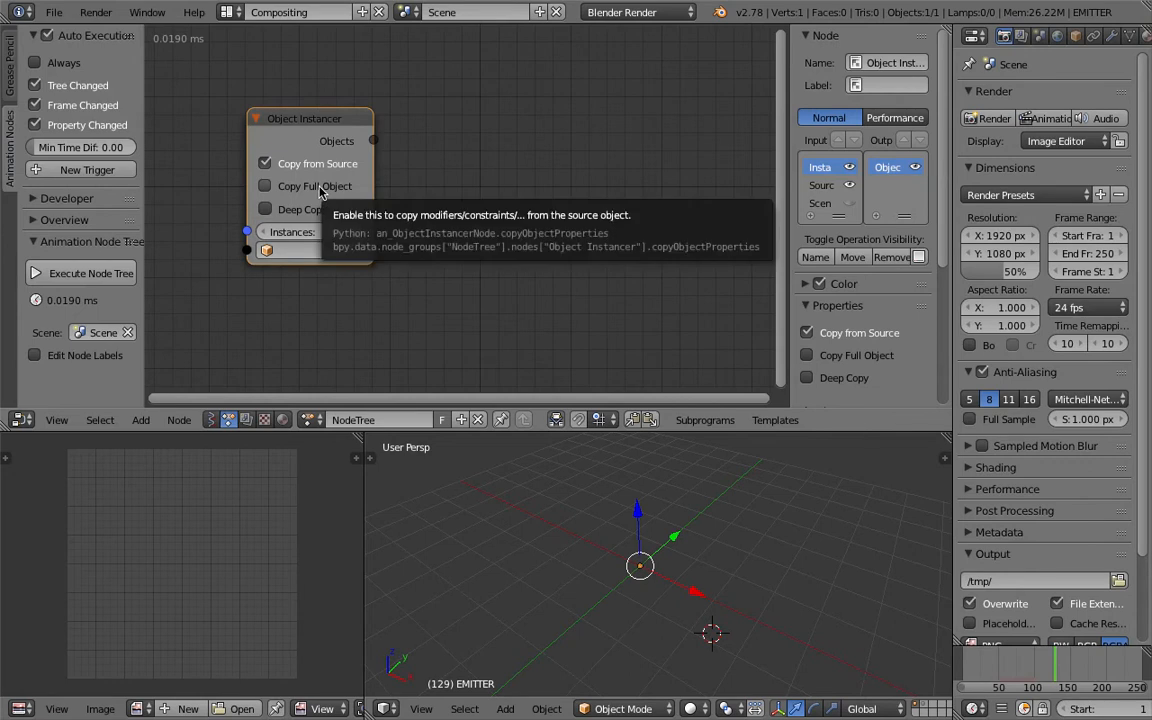
left_click(320, 193)
left_click(317, 211)
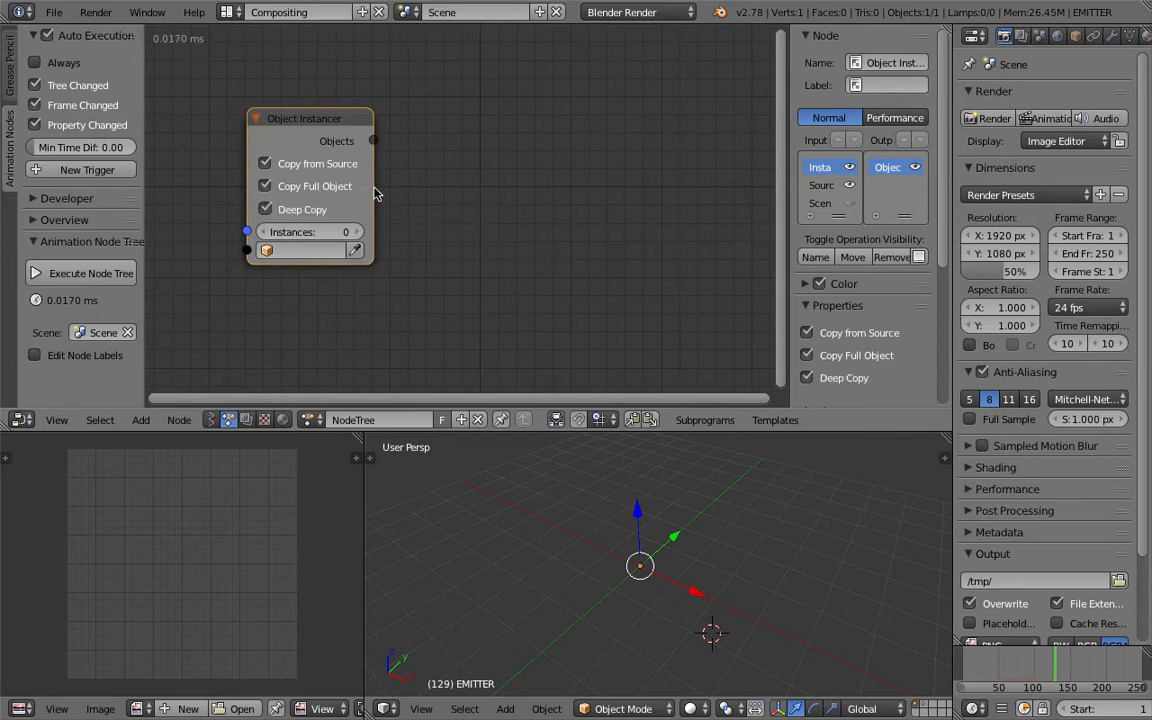
left_click_drag(372, 185, 400, 185)
Set the Object Instancer to 10 instances with EMITTER as the source object
middle_click_drag(640, 460, 620, 515)
left_click(355, 232)
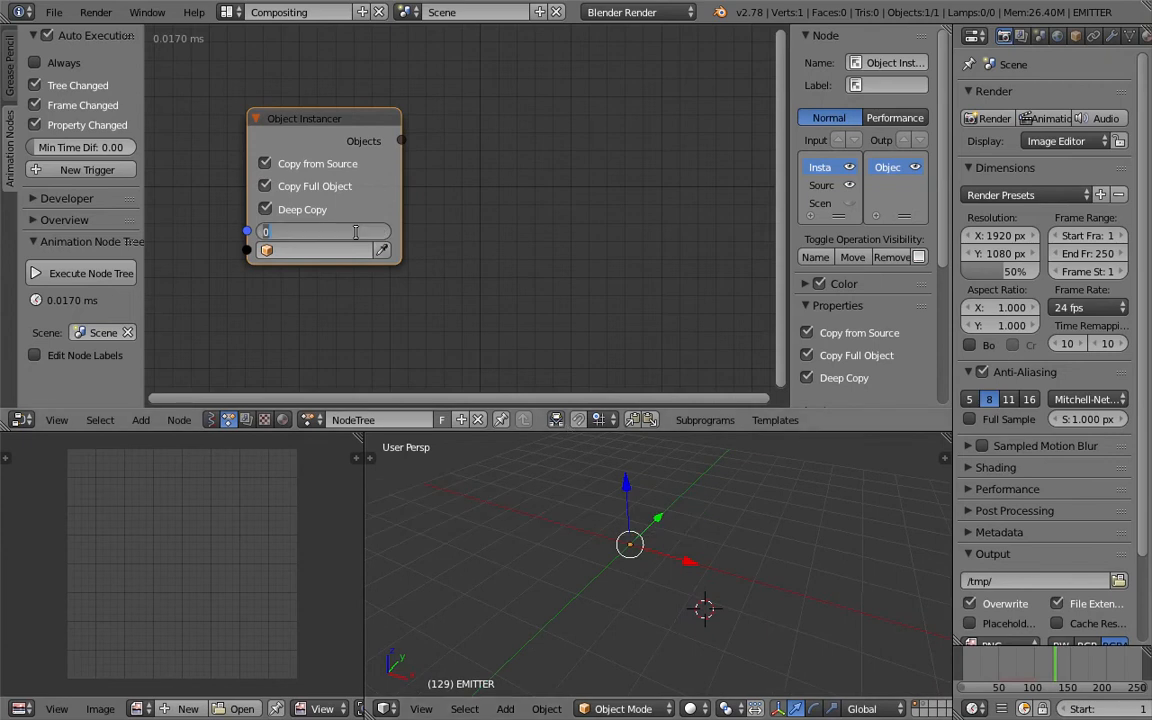
key("Return")
left_click(330, 251)
left_click(318, 294)
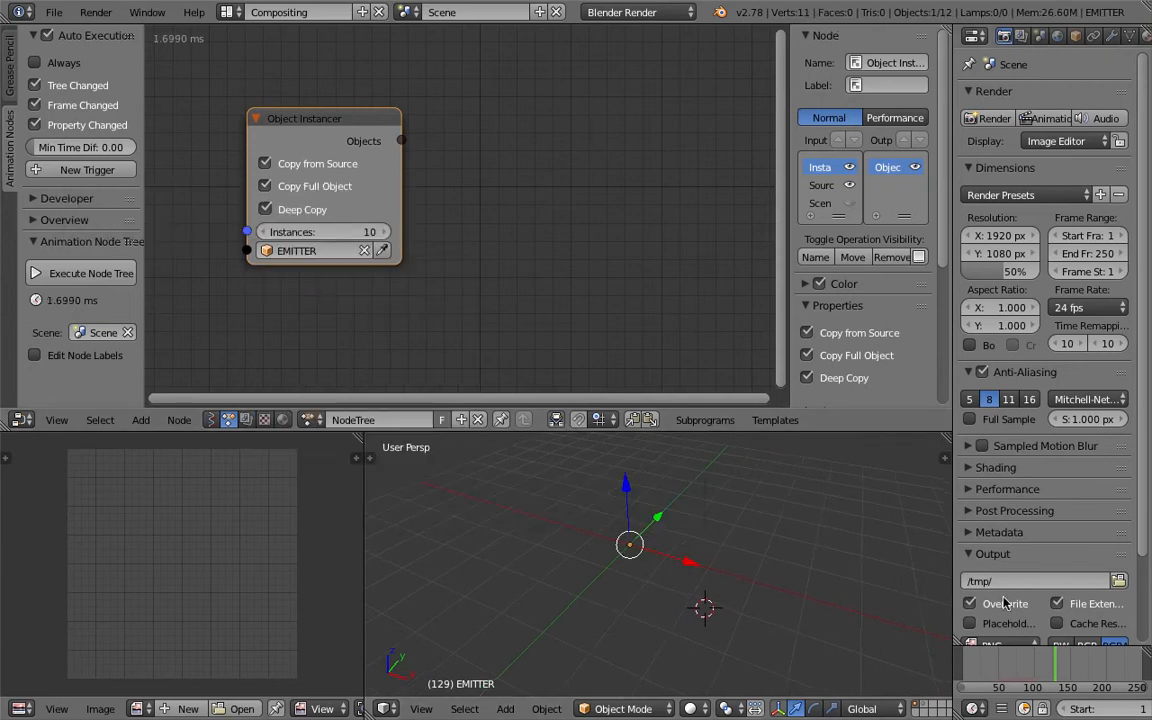
Return the timeline to the first frame and save the file
left_click(1045, 708)
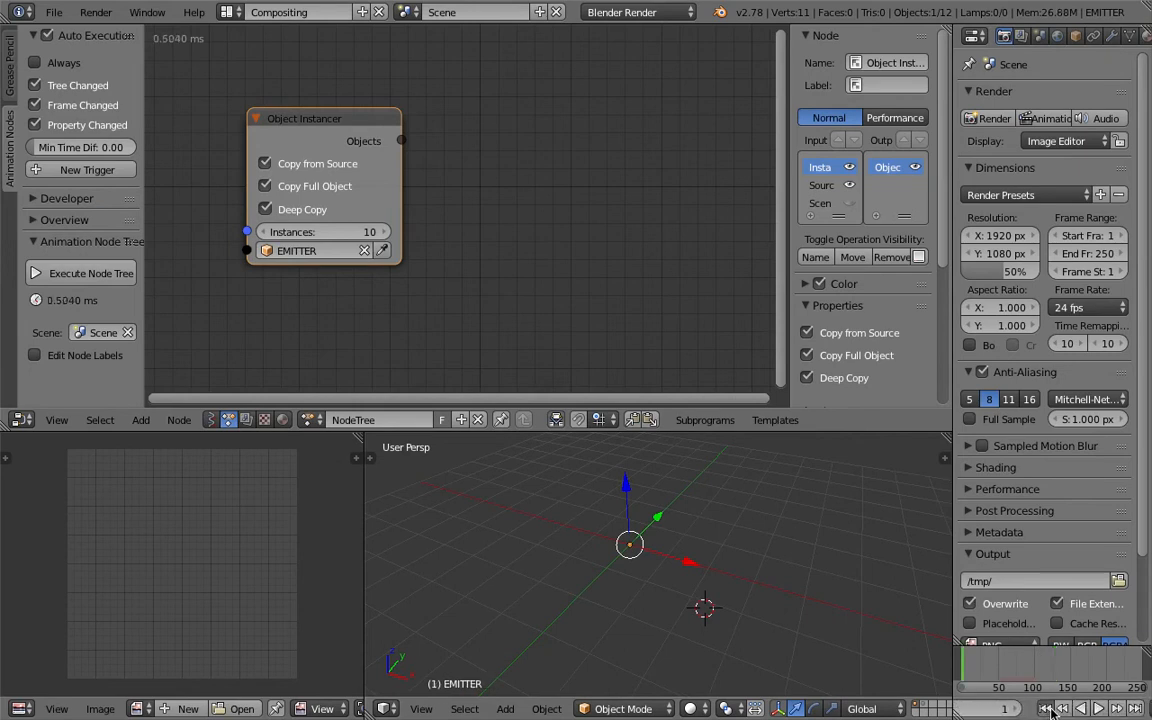
middle_click_drag(760, 604, 620, 537)
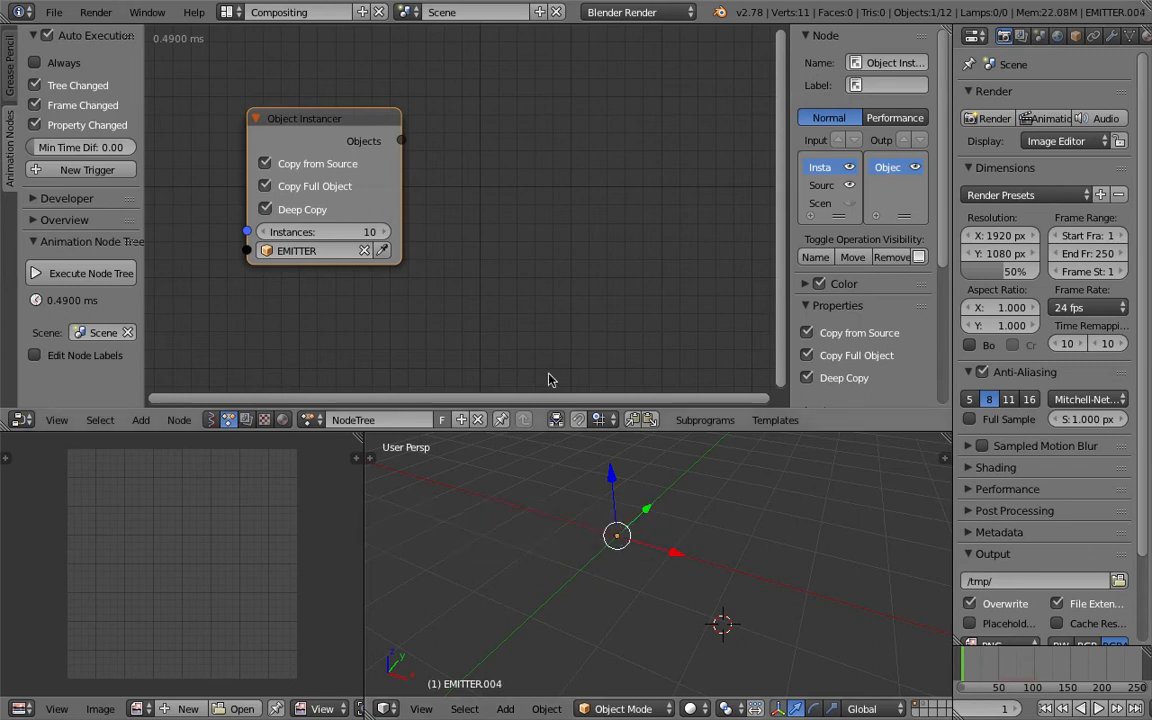
scroll(496, 249, "down", 2)
key("ctrl+s")
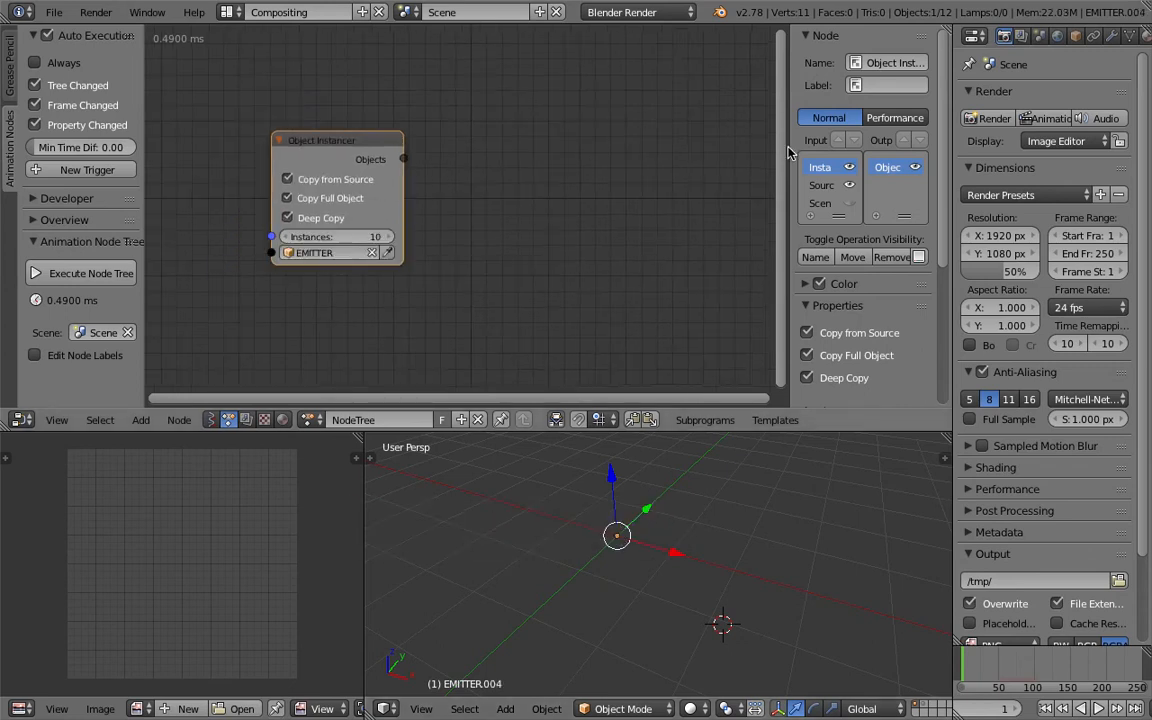
Add a loop over the instanced Objects list, placing its Invoke Subprogram and Loop Input nodes beside the Object Instancer
key("n")
scroll(578, 180, "down", 3)
left_click_drag(666, 429, 640, 348)
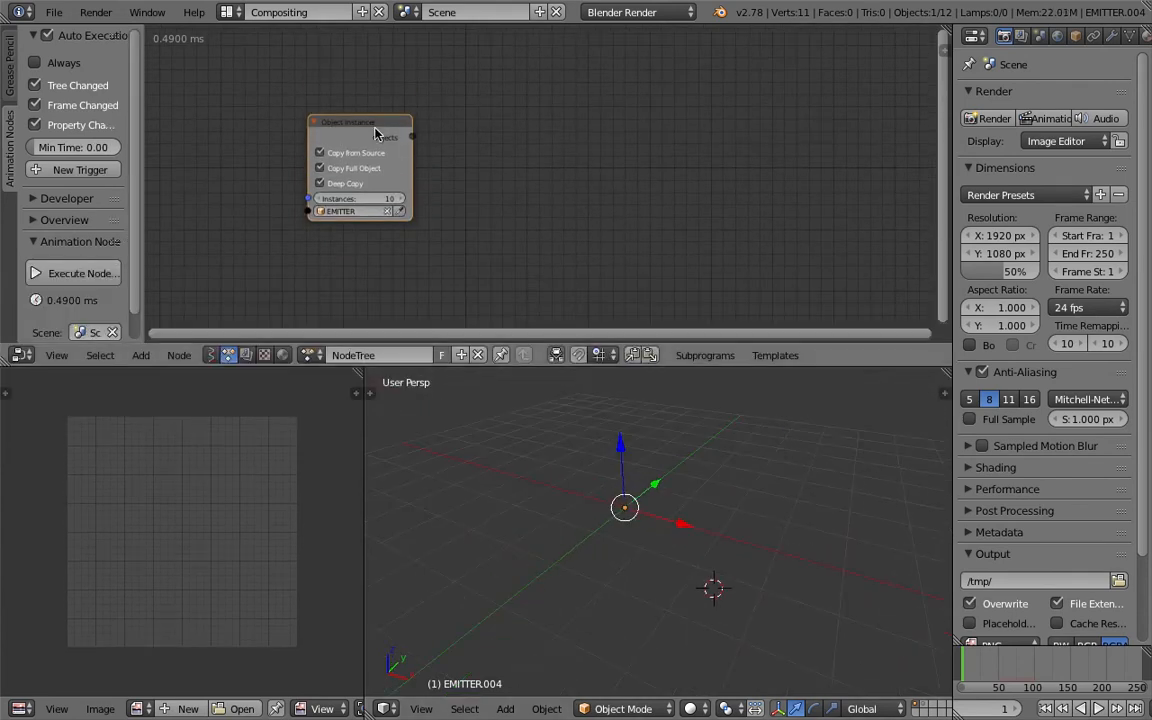
left_click_drag(373, 120, 346, 121)
key("w")
left_click(487, 125)
left_click(650, 122)
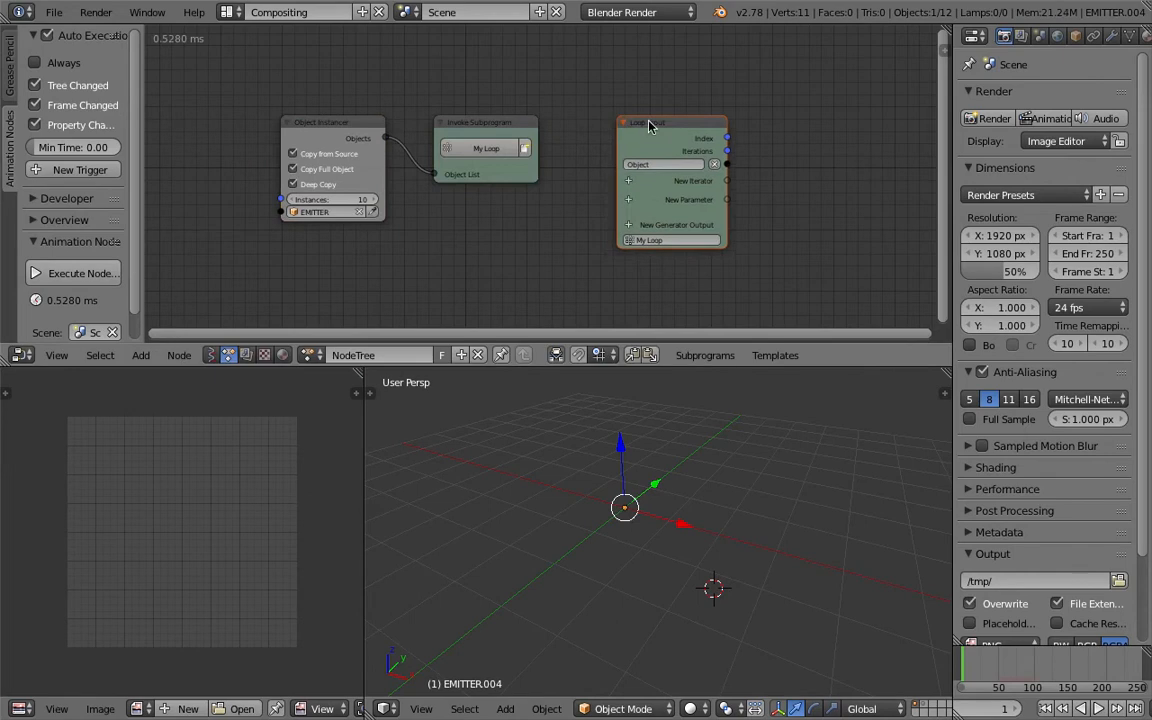
Save the file and add an Object Transforms Output node beyond the Loop Input node
scroll(649, 126, "down", 1)
middle_click_drag(649, 126, 488, 131)
key("ctrl+s")
left_click(507, 130)
key("ctrl+a")
type("object t")
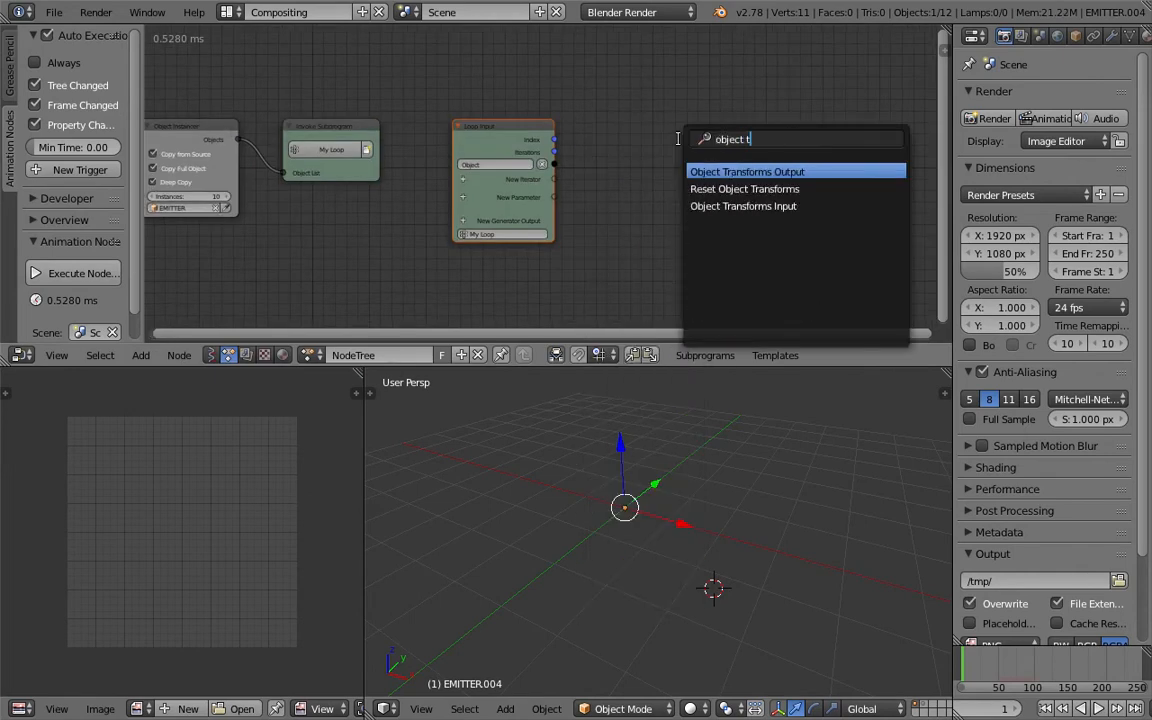
key("Down")
key("Down")
key("Up")
key("Up")
key("Return")
left_click(787, 138)
middle_click_drag(706, 117, 661, 98)
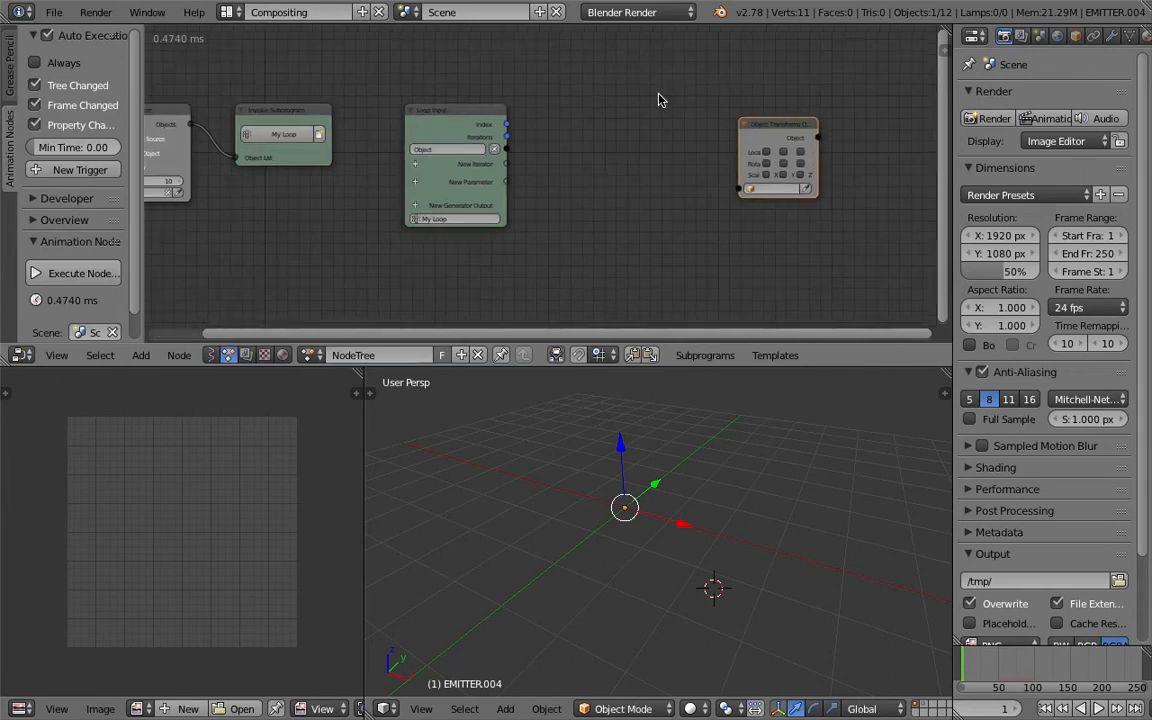
Enable the X, Y and Z location channels on the Object Transforms Output node and save the file
left_click(775, 147)
key("Home")
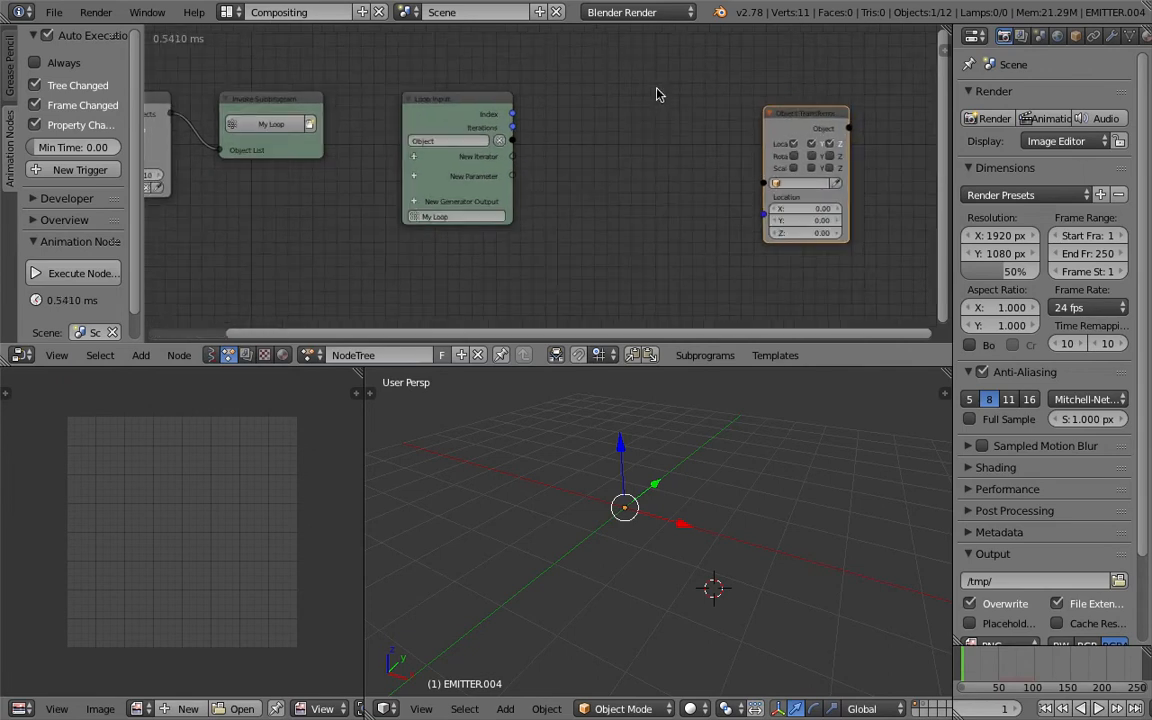
key("ctrl+s")
Widen the node editor and 3D view by shrinking the Properties and image editor areas, and save the file
left_click_drag(955, 119, 1056, 119)
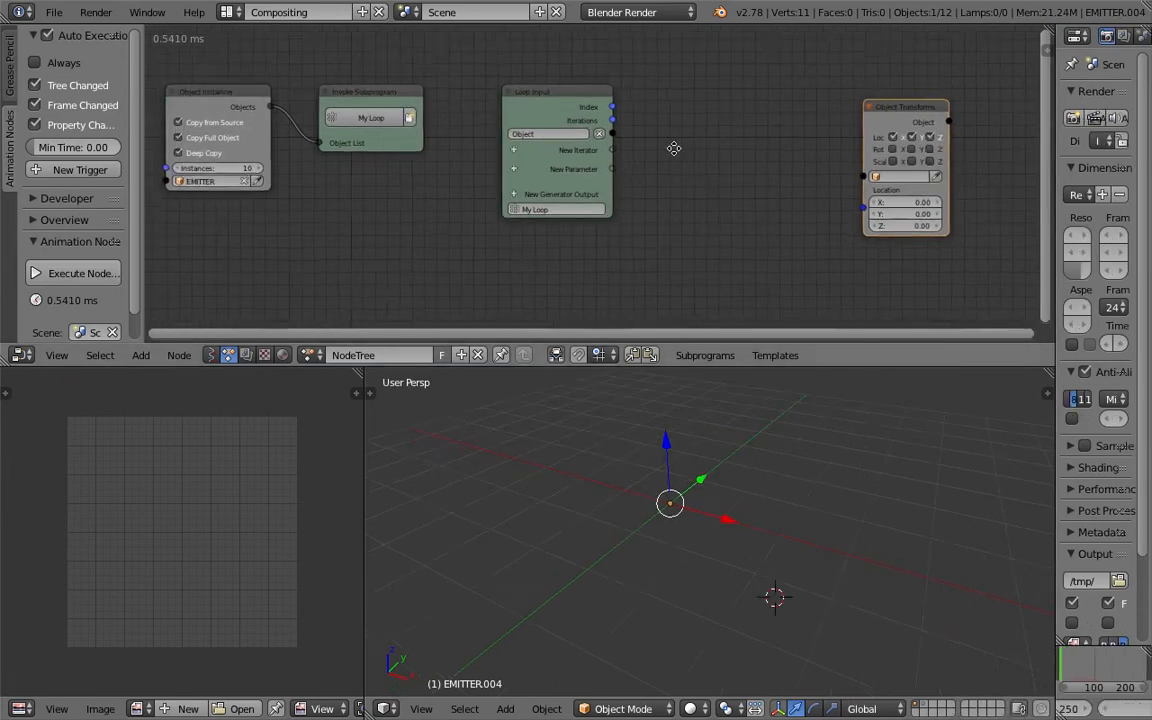
middle_click_drag(656, 480, 648, 504)
key("ctrl+s")
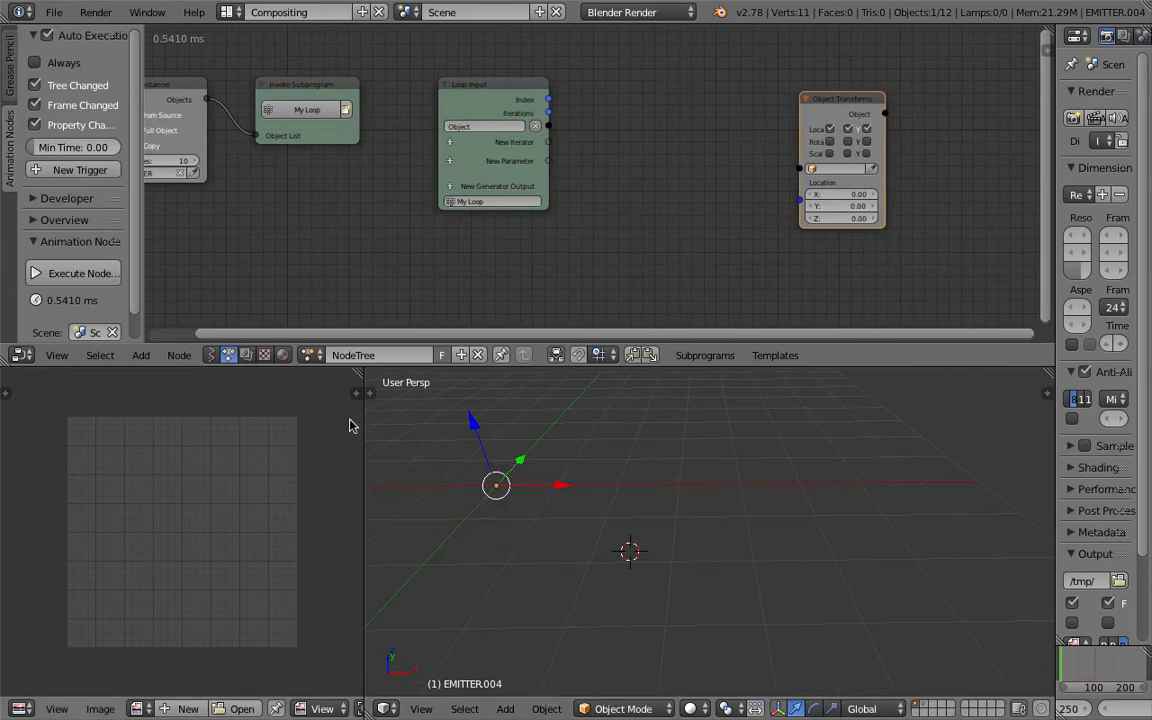
left_click_drag(362, 425, 247, 432)
key("Home")
key("ctrl+s")
left_click(575, 209)
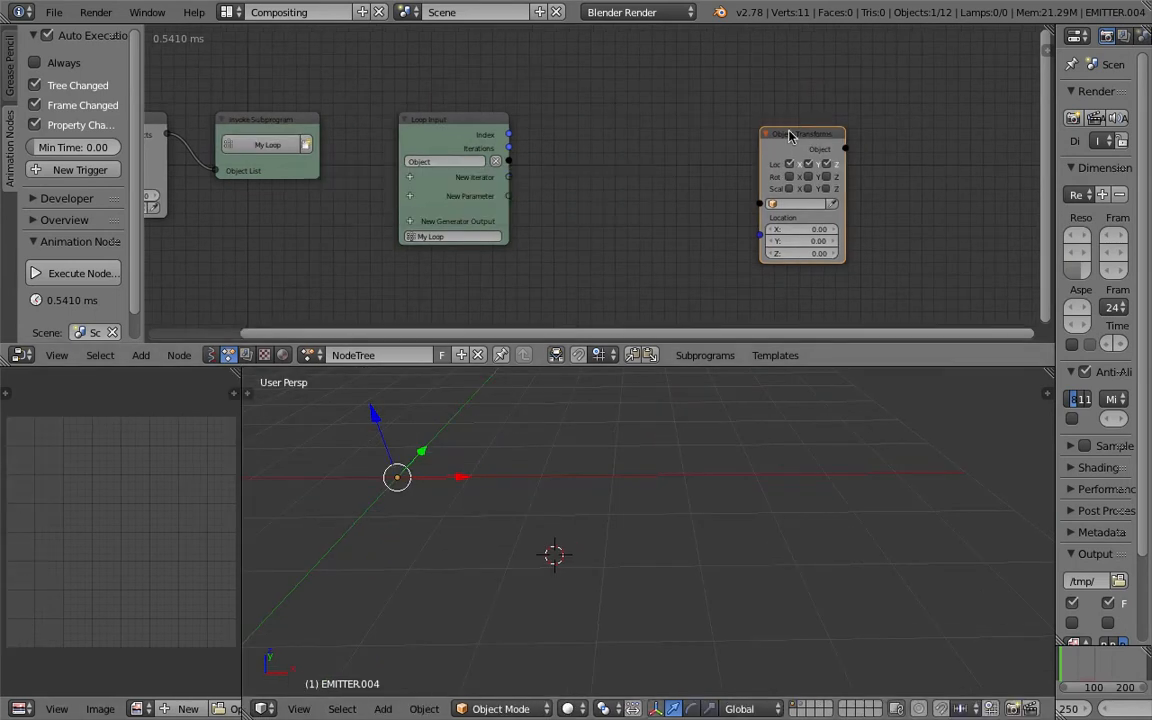
Move the Object Transforms Output node slightly, add a Random Vector node between it and Loop Input, and save the file
left_click_drag(788, 132, 814, 133)
key("ctrl+a")
type("random v")
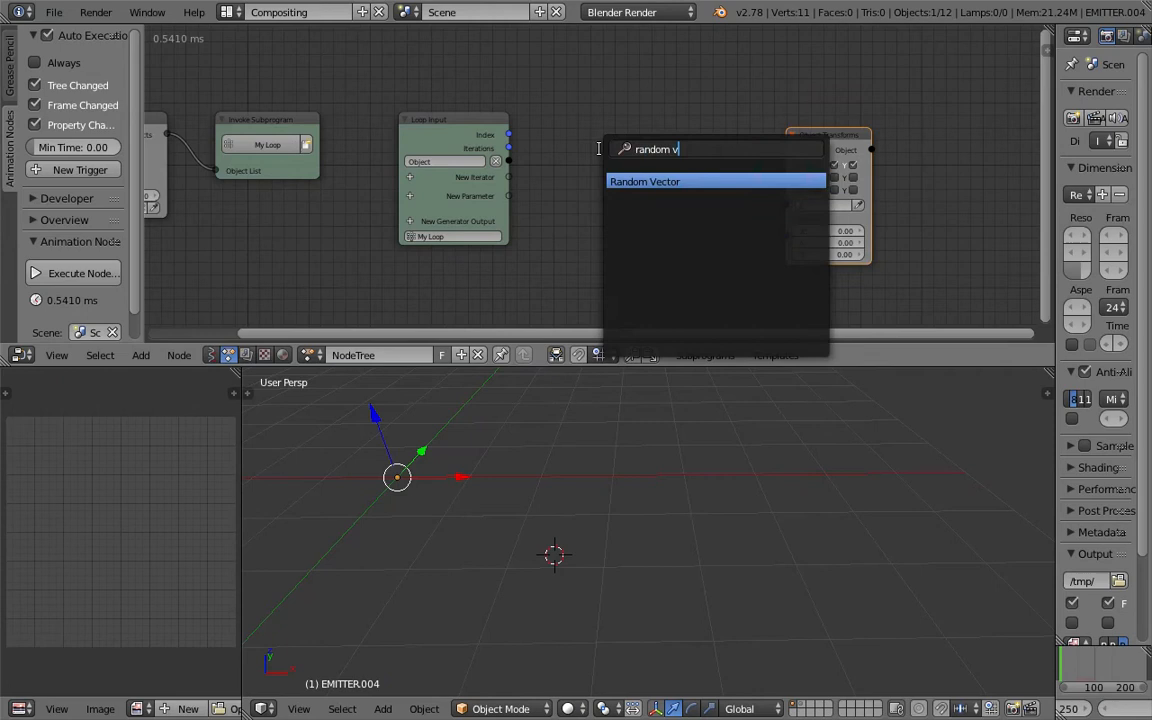
key("Return")
left_click(601, 154)
key("ctrl+s")
left_click(601, 152)
scroll(503, 213, "up", 3)
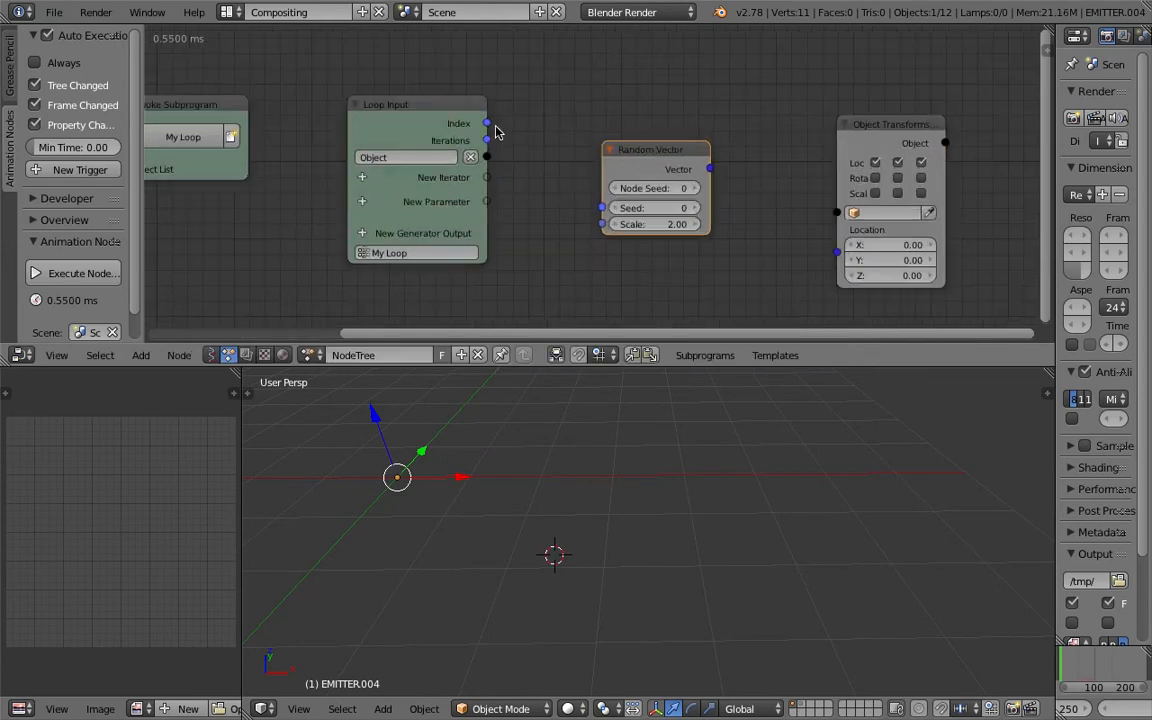
Link the loop Index to the Random Vector's Seed and its Vector to the output's Location, and set its scale to 4.64
left_click_drag(489, 124, 513, 128)
left_click_drag(595, 205, 601, 208)
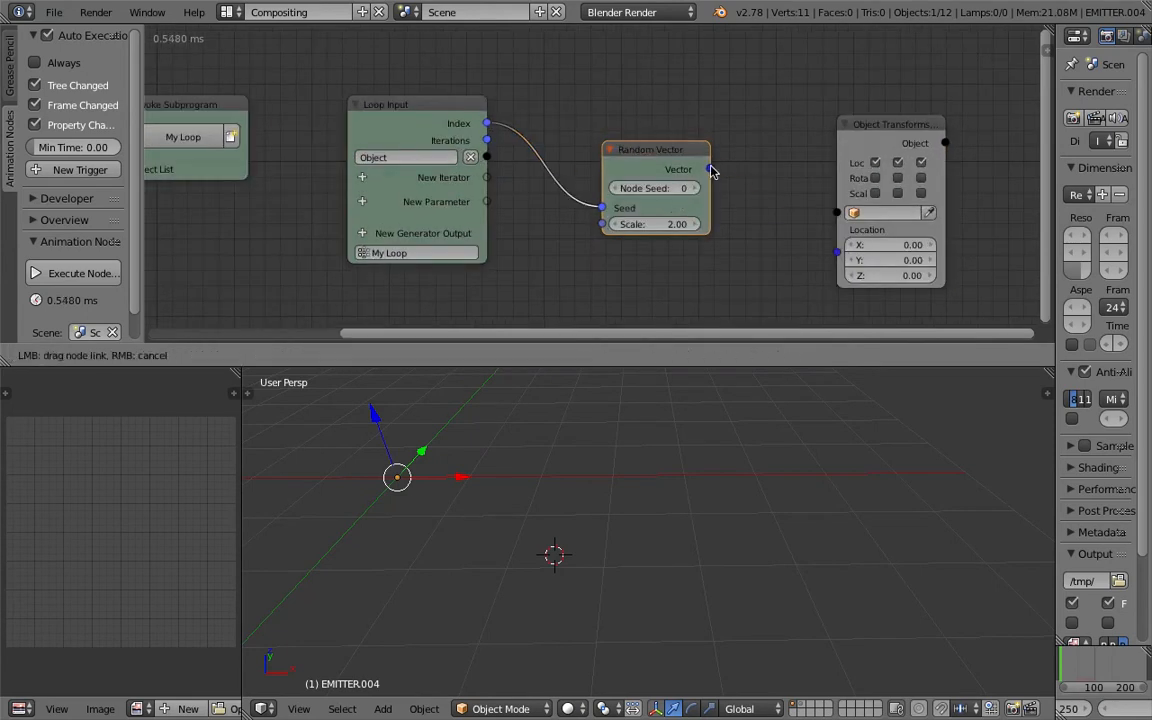
left_click_drag(830, 247, 829, 258)
left_click_drag(675, 224, 720, 236)
key("ctrl+s")
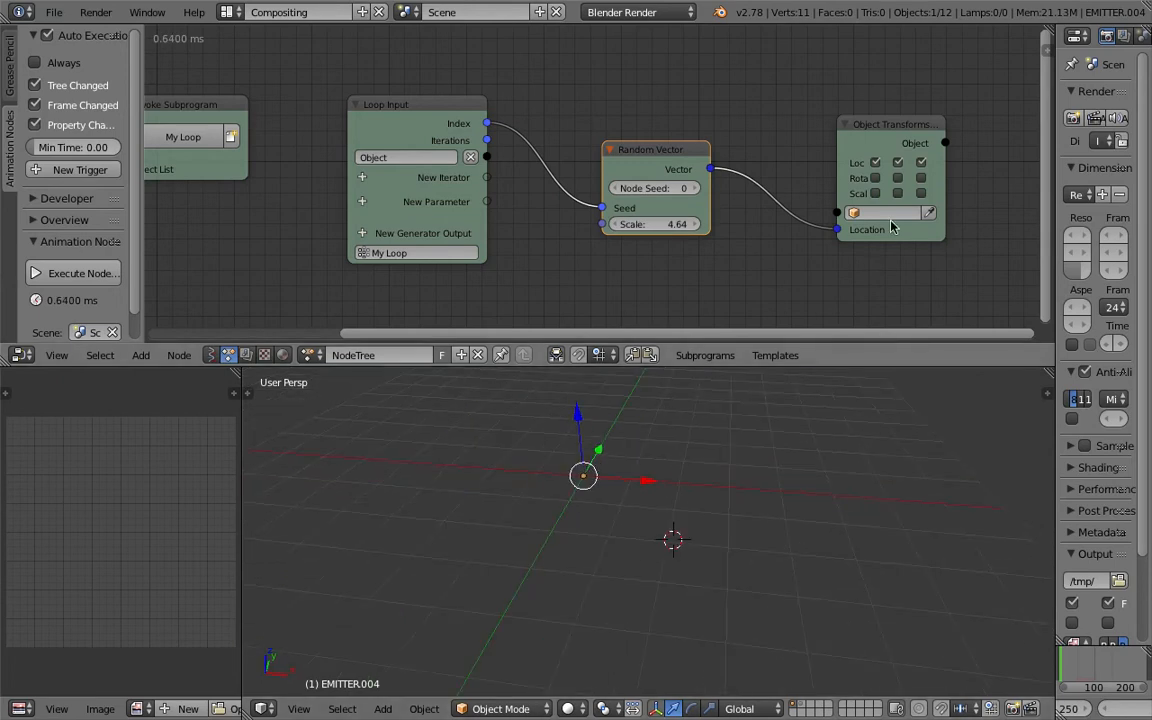
Link the loop Object to the Object Transforms Output, and set the Random Vector's node seed to 46 and scale to 7.85
left_click_drag(488, 158, 836, 213)
scroll(715, 458, "down", 3)
middle_click_drag(715, 458, 682, 464)
left_click_drag(670, 190, 720, 190)
left_click_drag(650, 224, 688, 287)
middle_click_drag(775, 513, 768, 477)
key("ctrl+s")
left_click(730, 501)
Select one of the scattered emitters in the 3D view, clear the selection and save the file
scroll(744, 510, "up", 2)
right_click(778, 474)
key("a")
key("a")
key("a")
key("ctrl+s")
left_click(753, 491)
Widen the Properties editor, show the 3D view's properties sidebar, and save the file
left_click_drag(1056, 413, 805, 413)
key("n")
left_click(610, 401)
key("ctrl+s")
left_click(609, 402)
Set the world's horizon colour to a pale green and save the file
left_click(911, 35)
left_click(866, 332)
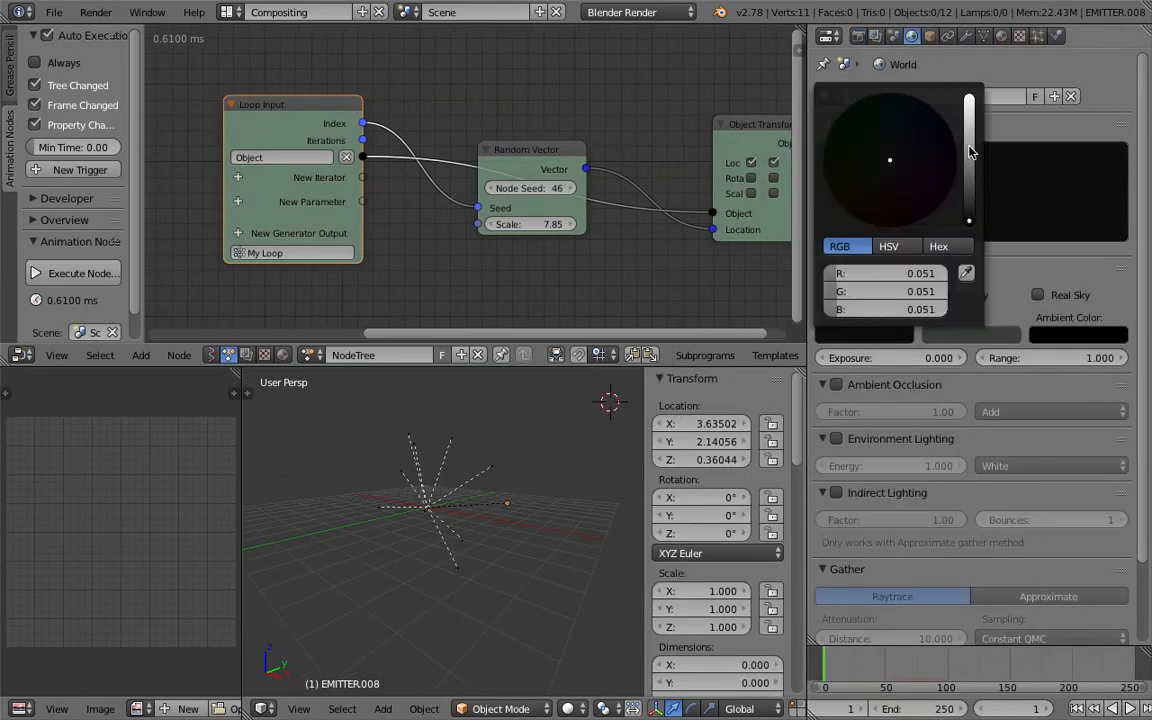
left_click_drag(965, 156, 881, 153)
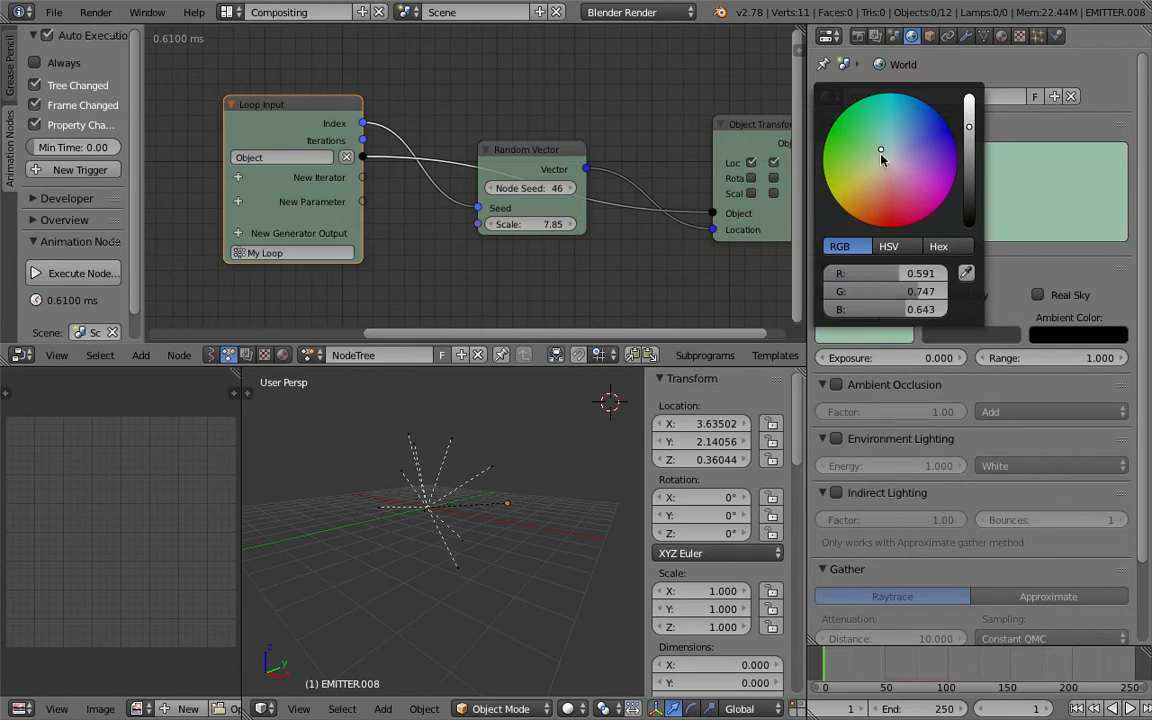
key("ctrl+s")
left_click(604, 530)
Expand the 3D view's display settings and enable World Background
scroll(703, 559, "down", 8)
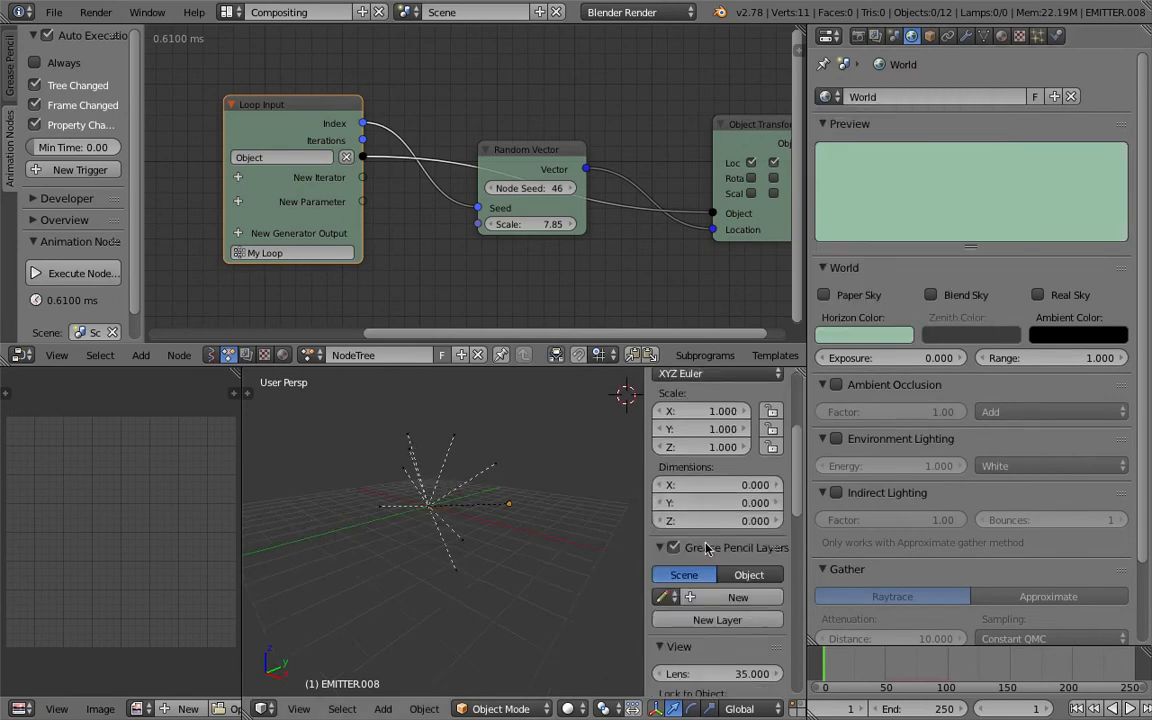
scroll(703, 560, "down", 8)
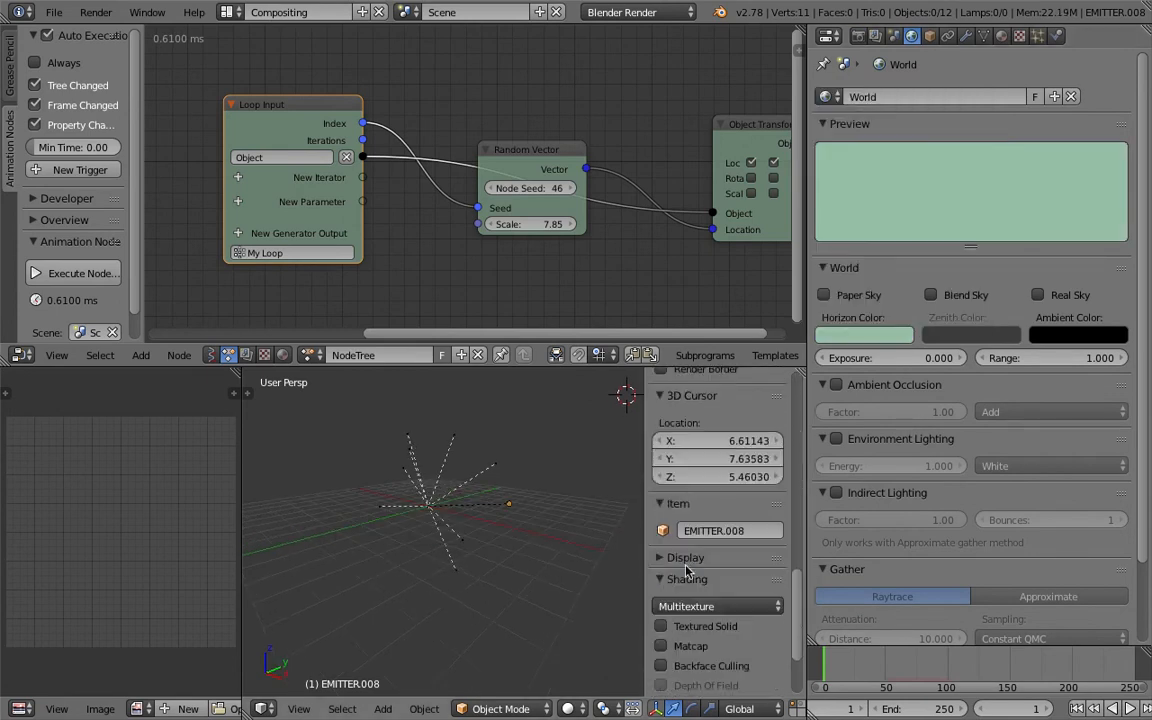
left_click(706, 605)
middle_click_drag(600, 545, 519, 512)
scroll(665, 596, "down", 5)
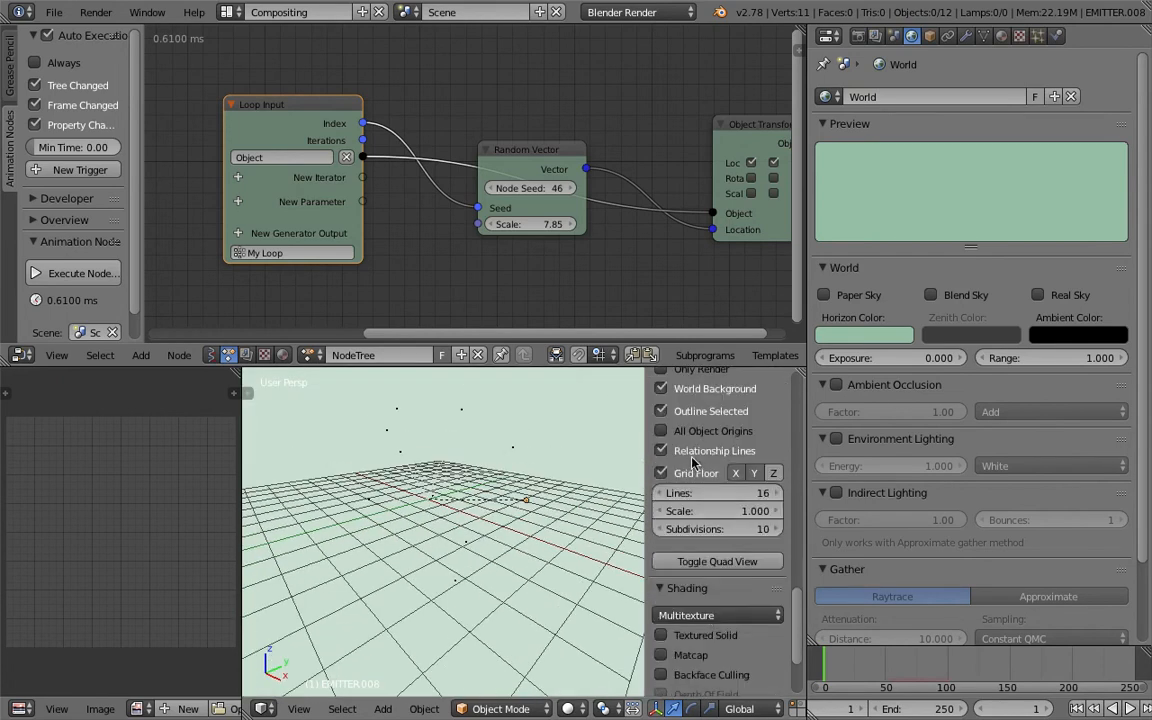
Hide the grid floor and the X and Y axis lines in the 3D view, and save the file
left_click(660, 473)
left_click(736, 473)
left_click(754, 473)
middle_click_drag(536, 450, 532, 486)
scroll(674, 600, "down", 3)
mouse_move(408, 474)
middle_mouse_down()
mouse_move(437, 453)
mouse_move(424, 463)
middle_mouse_up()
key("ctrl+s")
left_click(404, 469)
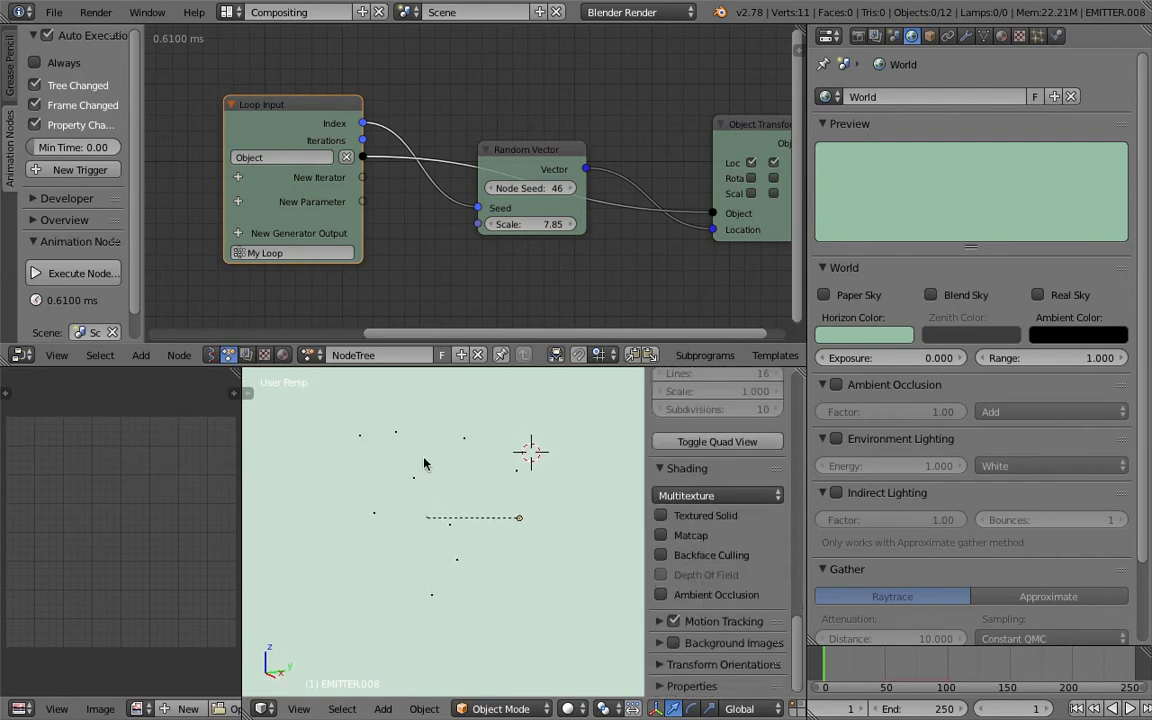
Shift the world's horizon colour to a greyer green
left_click(865, 332)
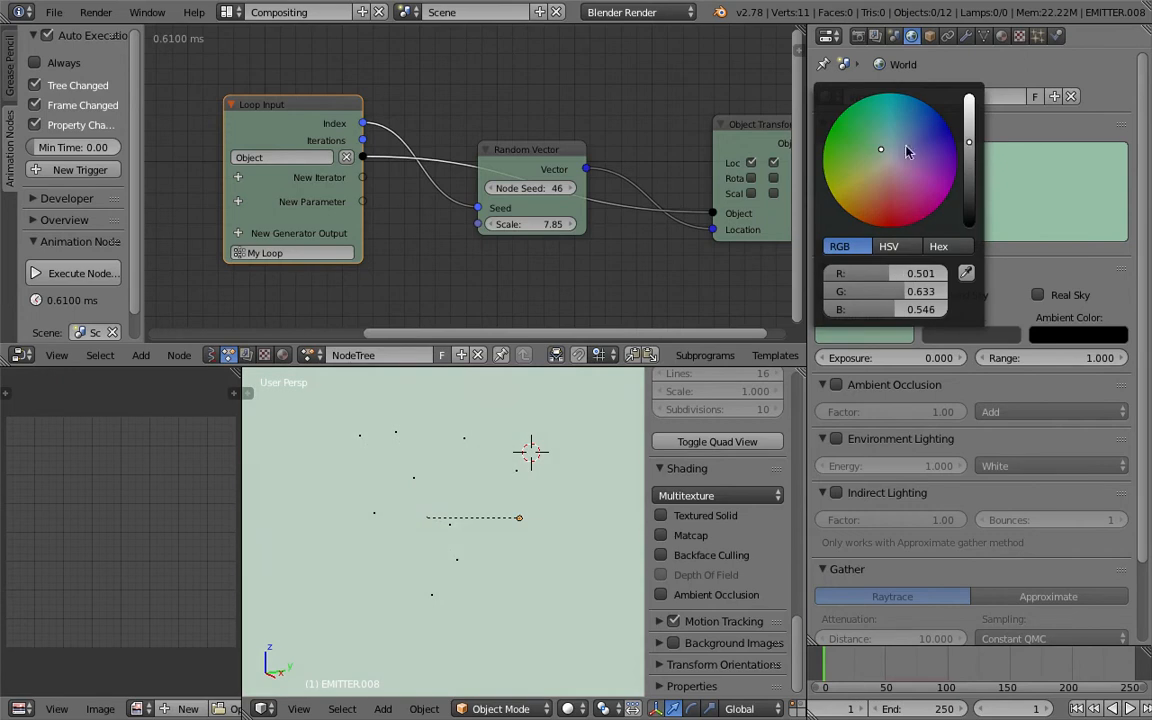
left_click(975, 146)
middle_click_drag(444, 545, 495, 538)
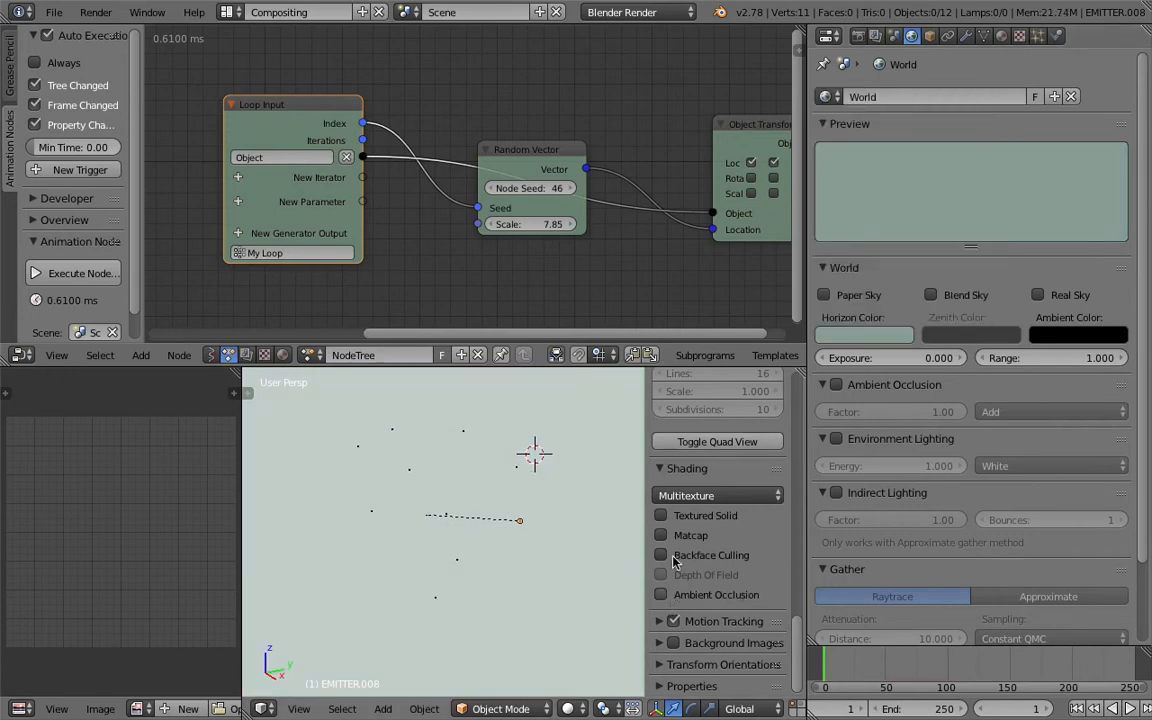
Turn off Relationship Lines in the 3D view and widen the view into the image editor's area
scroll(670, 603, "up", 5)
left_click(673, 549)
left_click_drag(242, 430, 199, 430)
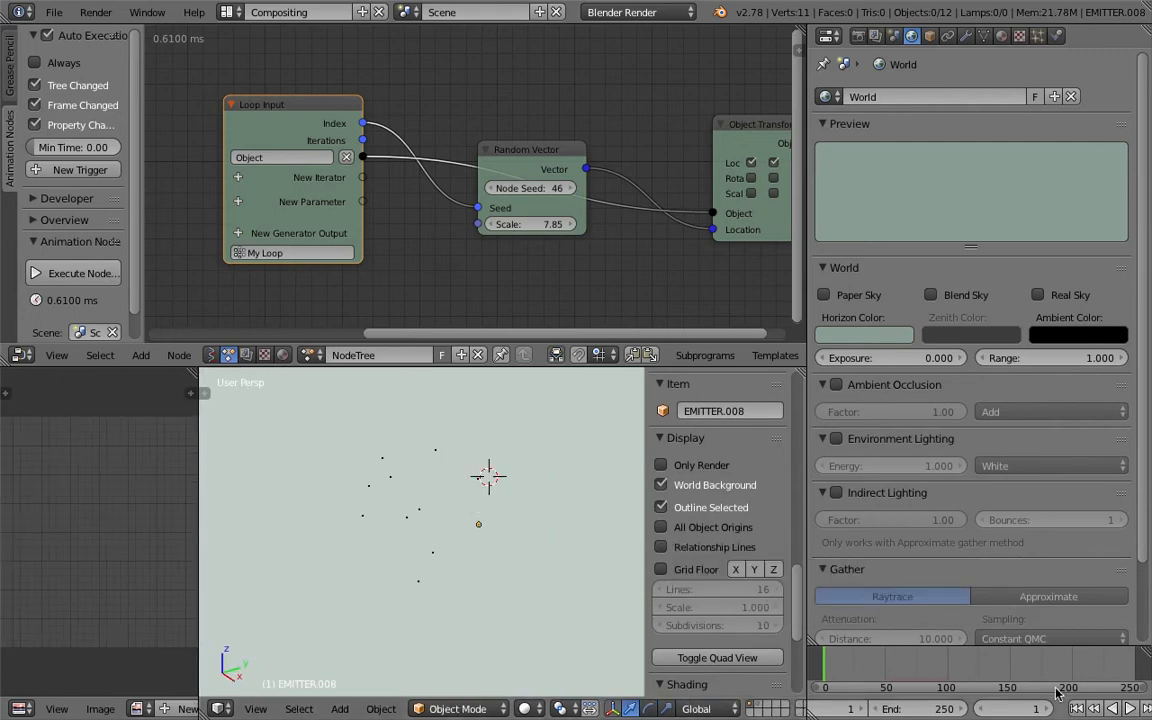
Play the animation to check the particle bursts, stopping at frame 64
left_click(1128, 708)
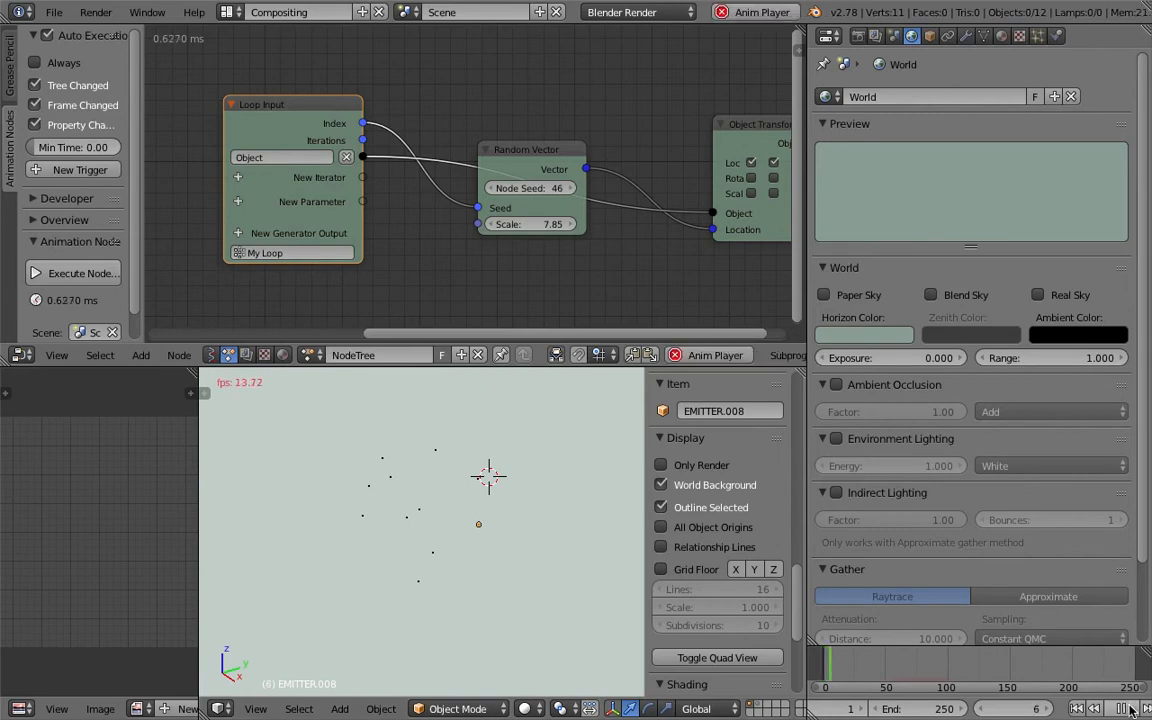
left_click(1128, 708)
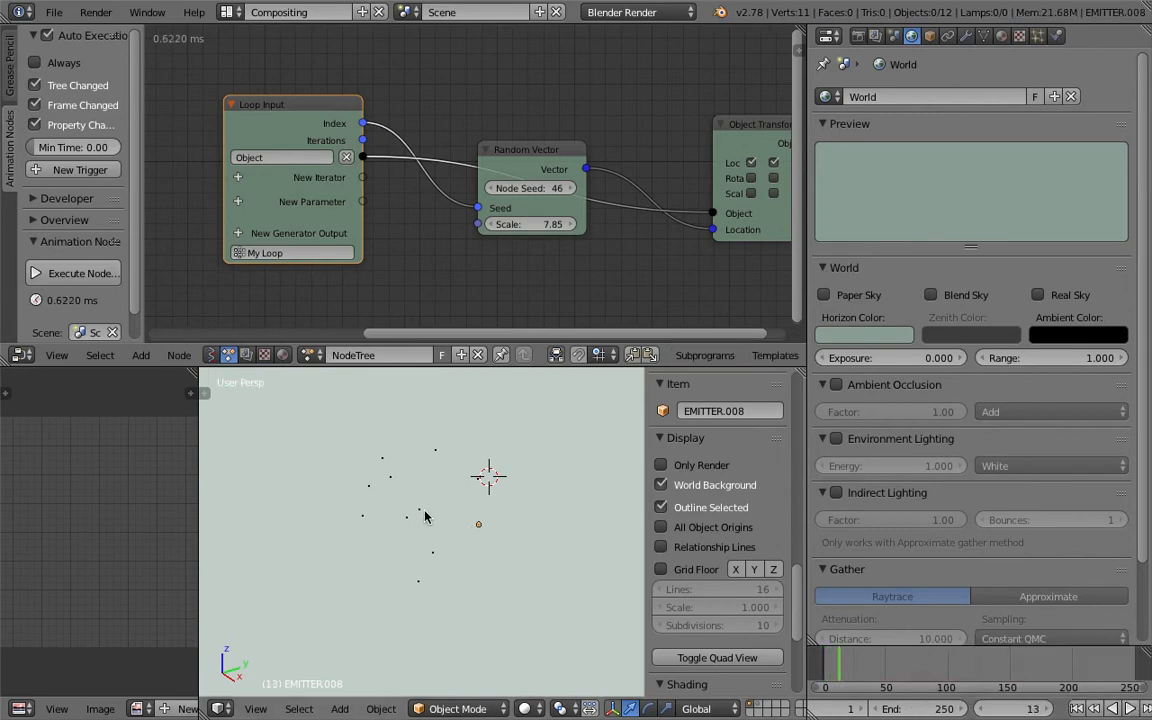
left_click(1129, 708)
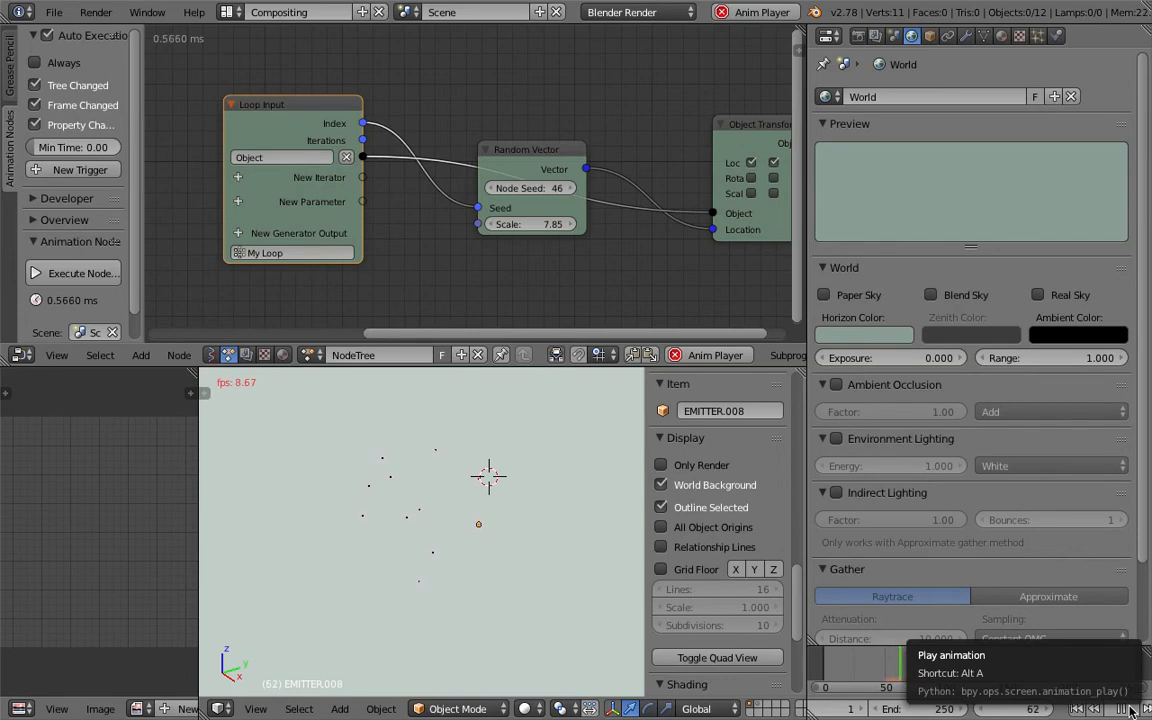
left_click(1130, 709)
scroll(560, 528, "up", 4)
scroll(560, 528, "down", 2)
middle_click_drag(560, 528, 523, 470)
Set the world's horizon colour to a dark slate blue, deselect all emitters and save the file
left_click(864, 335)
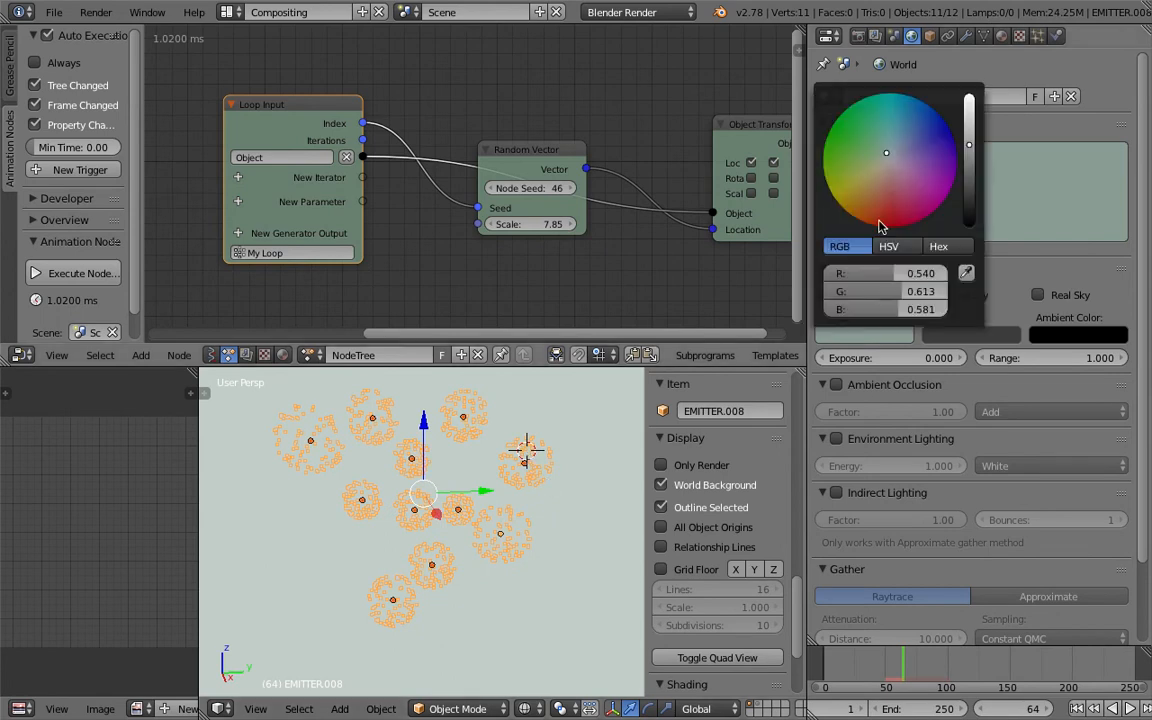
left_click_drag(886, 153, 900, 149)
left_click_drag(969, 145, 969, 184)
left_click(575, 440)
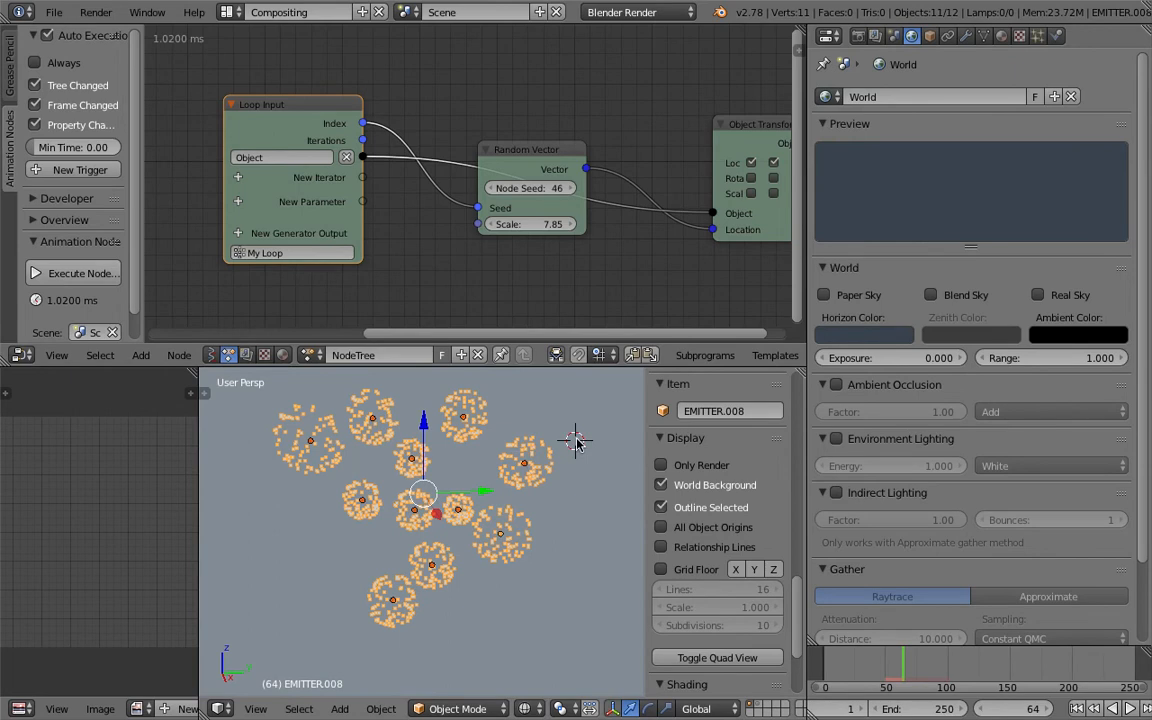
key("a")
key("ctrl+s")
left_click(521, 519)
Widen the 3D view, select several bursts one after another ending with EMITTER.002, and save the file
left_click_drag(199, 405, 131, 430)
right_click(240, 445)
right_click(325, 430)
right_click(420, 428)
right_click(466, 484)
right_click(424, 533)
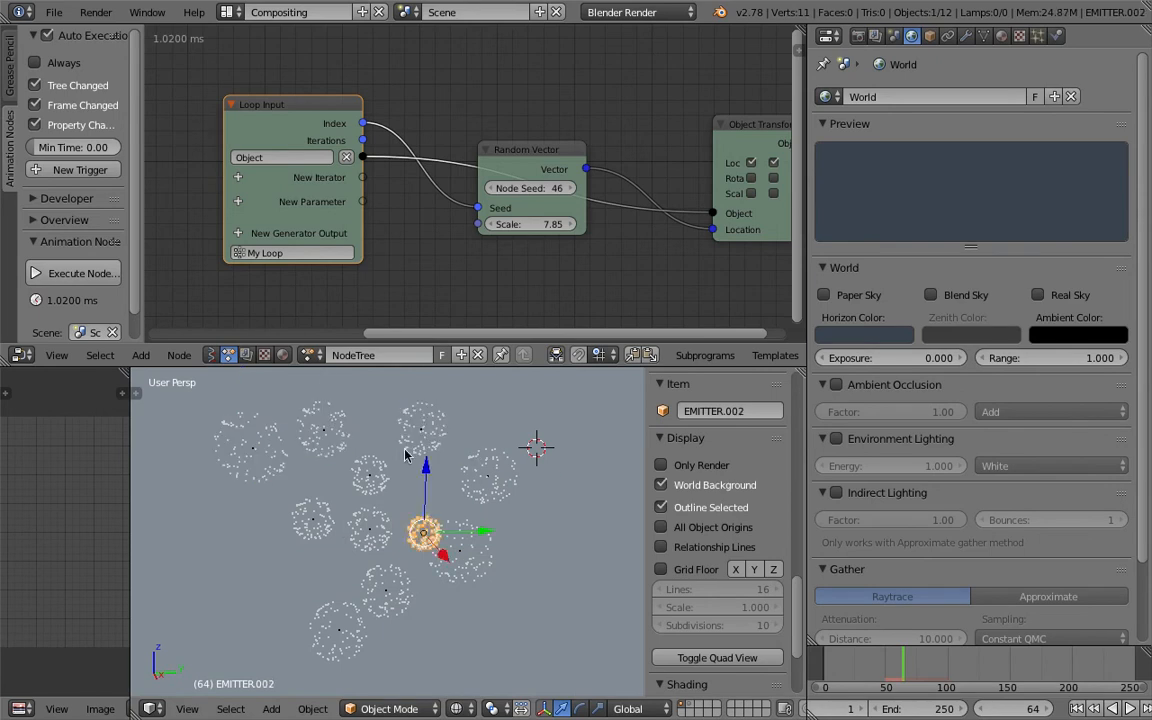
key("ctrl+s")
Show the particle settings of the original EMITTER and of the EMITTER.006 copy to compare them
right_click(375, 534)
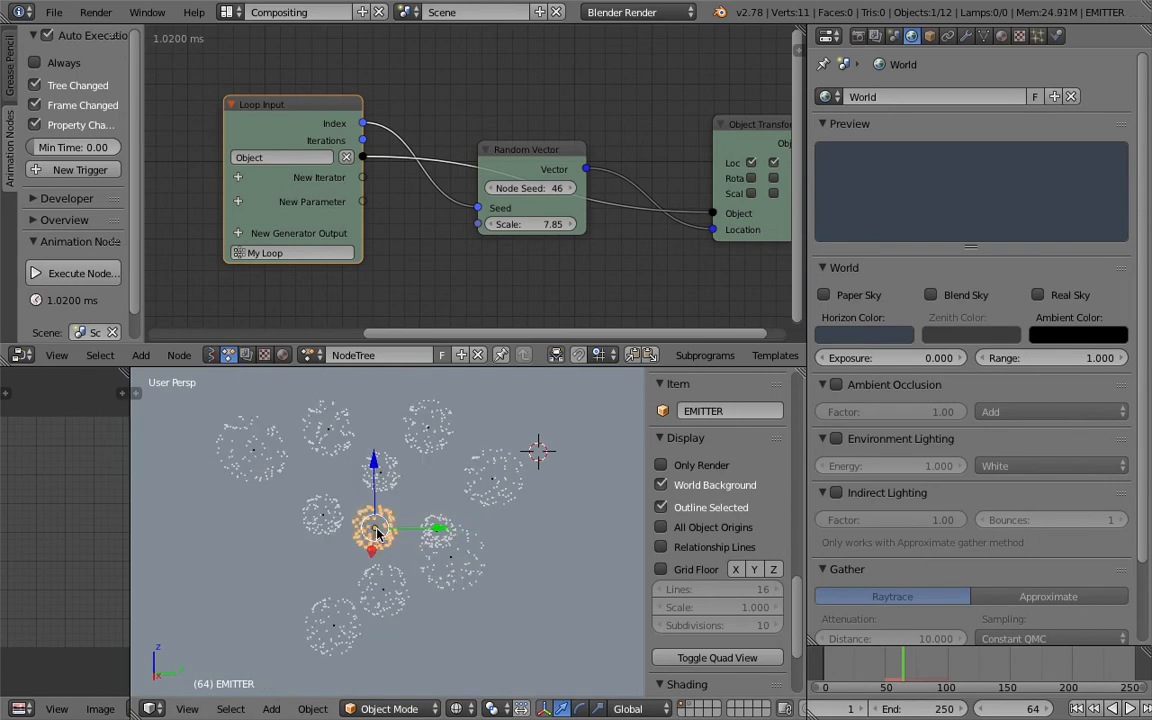
left_click(1039, 36)
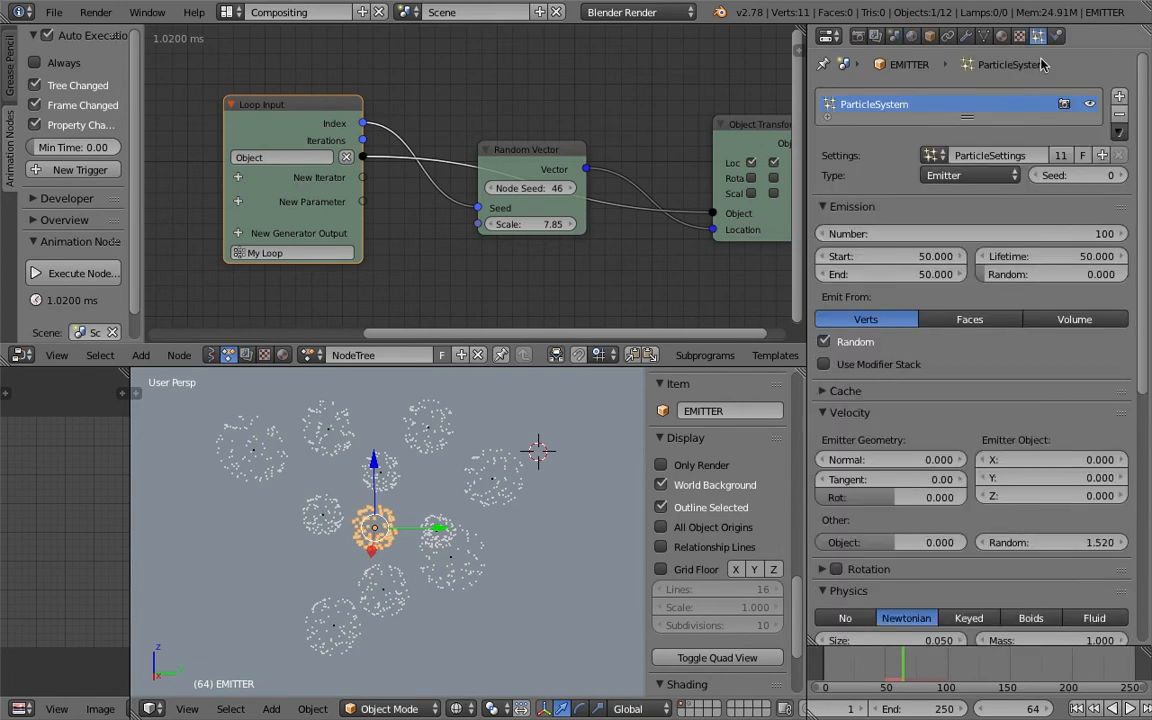
right_click(448, 437)
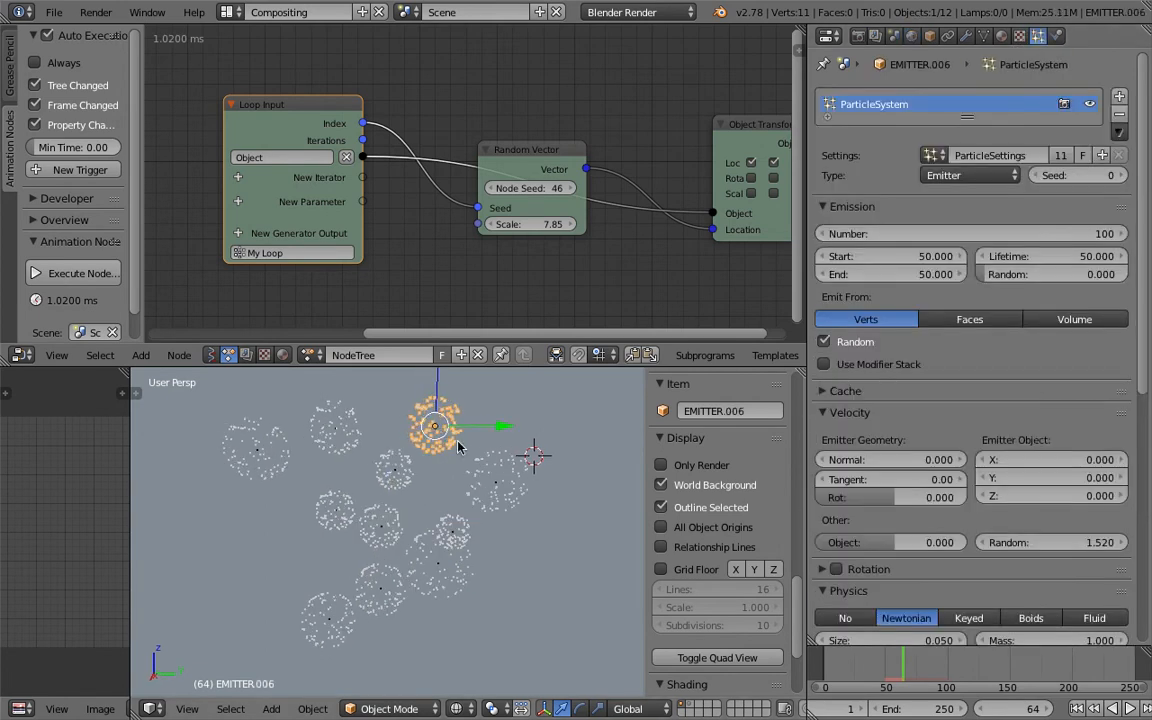
Widen the Object Instancer node on its outer side and save the file
middle_click_drag(535, 258, 507, 246)
scroll(507, 244, "down", 3)
middle_click_drag(172, 151, 515, 149)
scroll(420, 190, "up", 3)
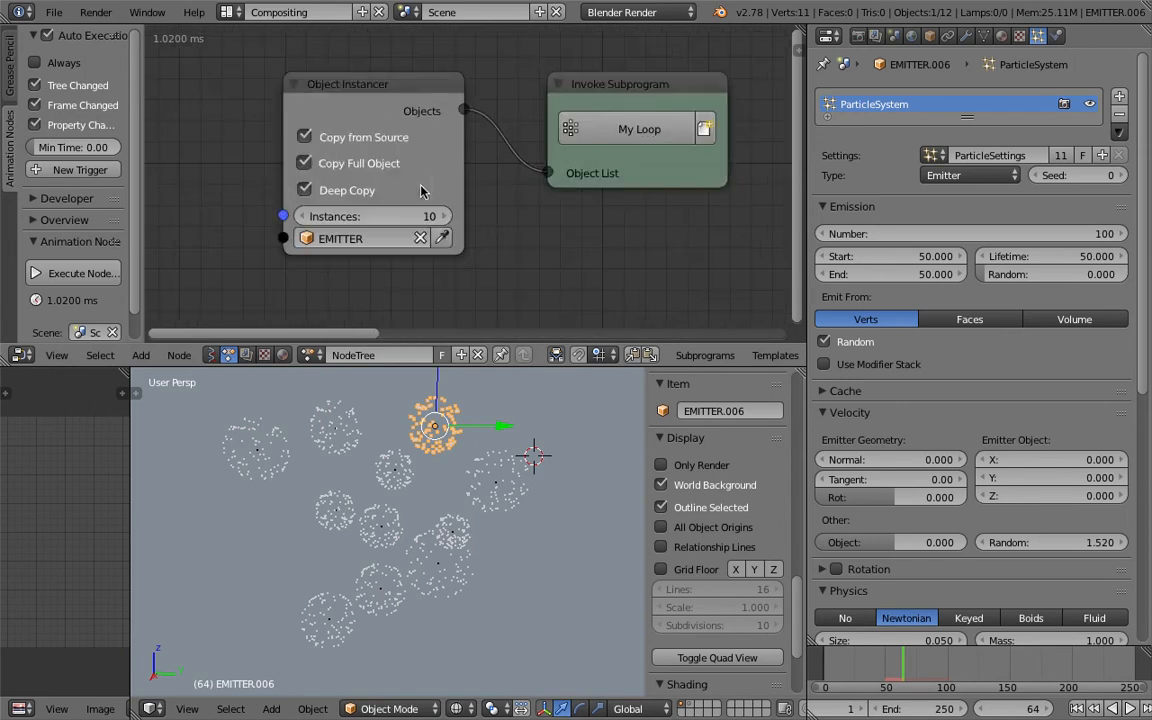
left_click_drag(291, 140, 260, 137)
key("ctrl+s")
left_click(272, 148)
Examine the bursts from several angles by selecting individual emitters, and save the file
scroll(462, 490, "down", 2)
middle_click_drag(465, 492, 434, 486)
key("a")
scroll(435, 486, "up", 3)
right_click(515, 474)
scroll(513, 474, "down", 1)
middle_click_drag(513, 474, 494, 485)
key("ctrl+s")
left_click(494, 484)
right_click(450, 416)
middle_click_drag(493, 412, 458, 450)
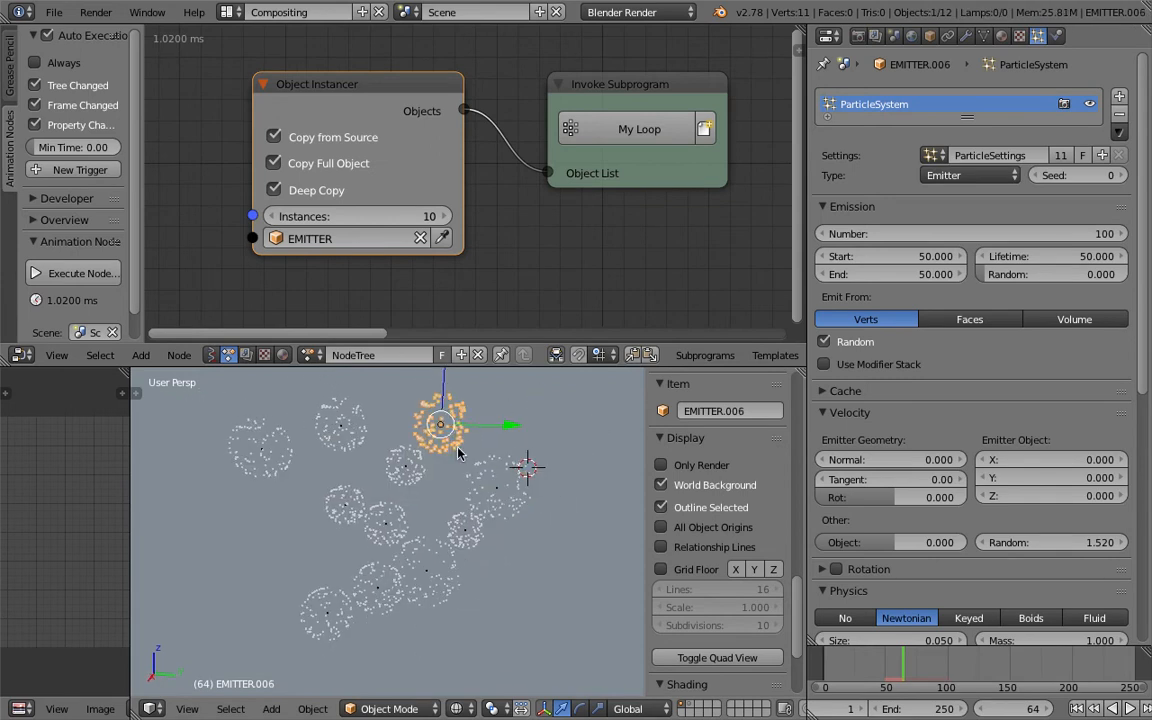
Select EMITTER.005, look at layer 2, return to layer 1 and save the file
right_click(409, 477)
scroll(437, 496, "down", 2)
key("2")
key("1")
key("ctrl+s")
left_click(440, 483)
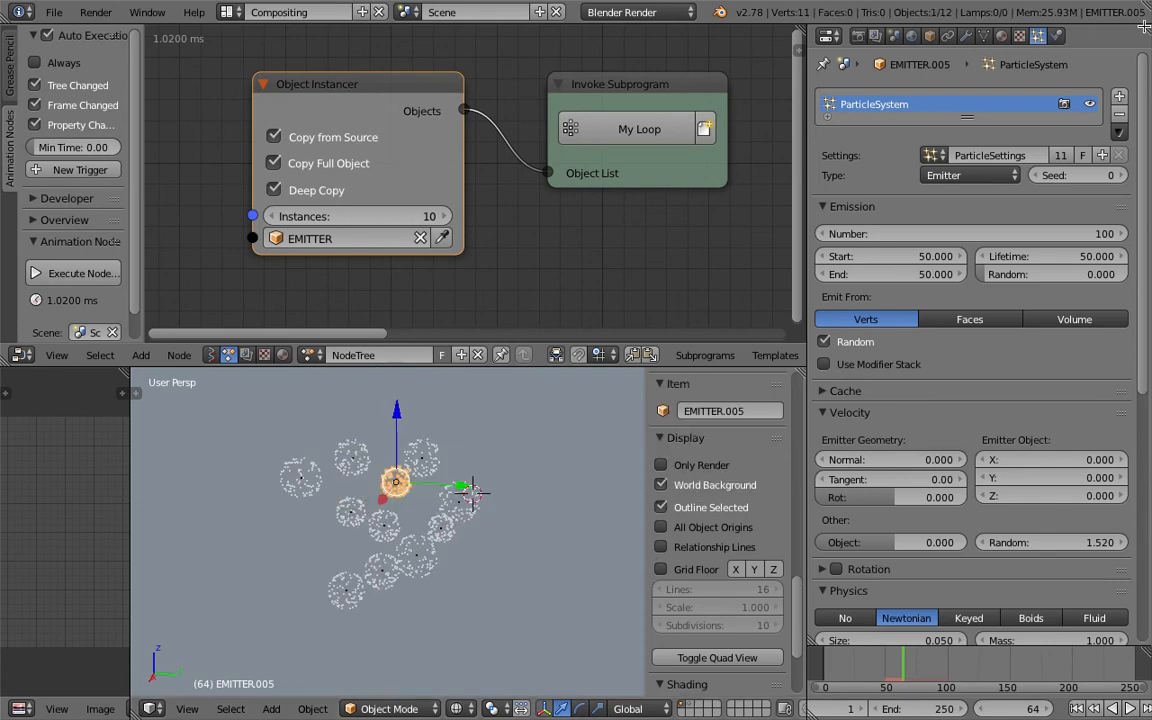
Split the Properties area, turn its upper part into an Outliner, and select the original EMITTER in it
left_click_drag(1143, 27, 1140, 188)
left_click(830, 36)
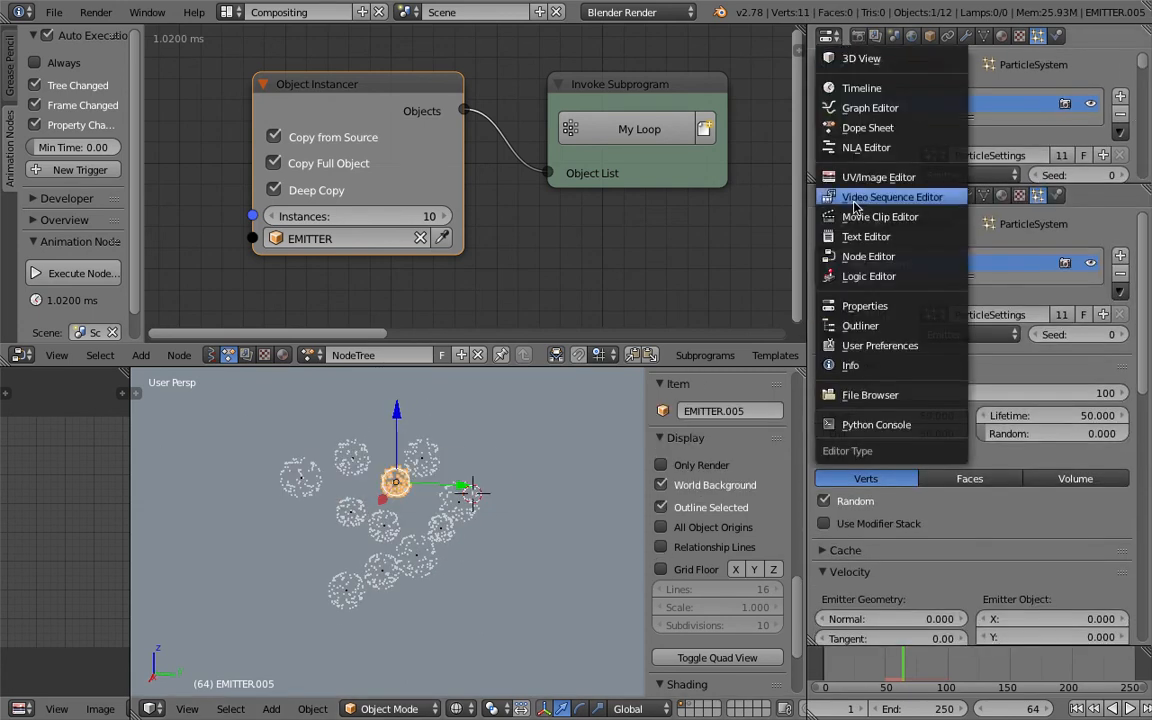
left_click(857, 326)
key("ctrl+s")
left_click(913, 127)
left_click(870, 127)
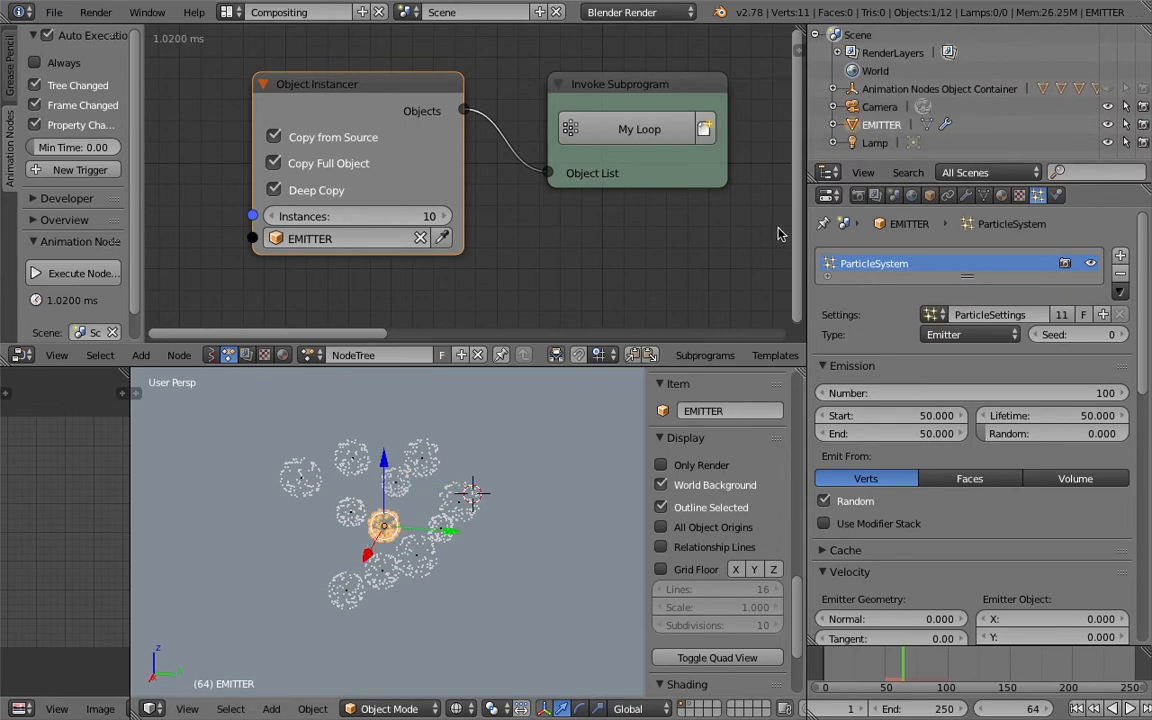
Move the original EMITTER to layer 2 and save the file
middle_click_drag(502, 417, 510, 408)
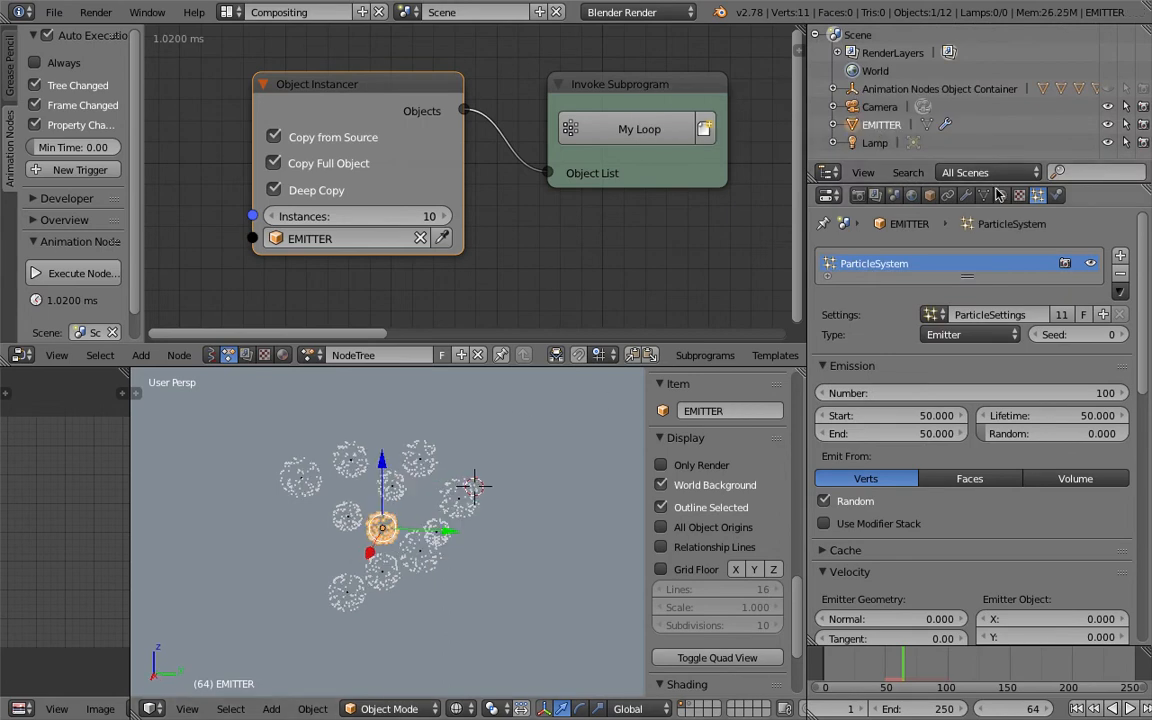
middle_click_drag(553, 432, 499, 466)
key("m")
key("2")
key("ctrl+s")
left_click(486, 448)
middle_click_drag(428, 468, 403, 463)
middle_click_drag(453, 498, 357, 511)
key("ctrl+s")
middle_click_drag(400, 588, 437, 530)
left_click(419, 559)
scroll(419, 556, "up", 2)
Join the image editor and 3D view into one area, make it a 3D View, and save the file
left_click_drag(142, 387, 120, 376)
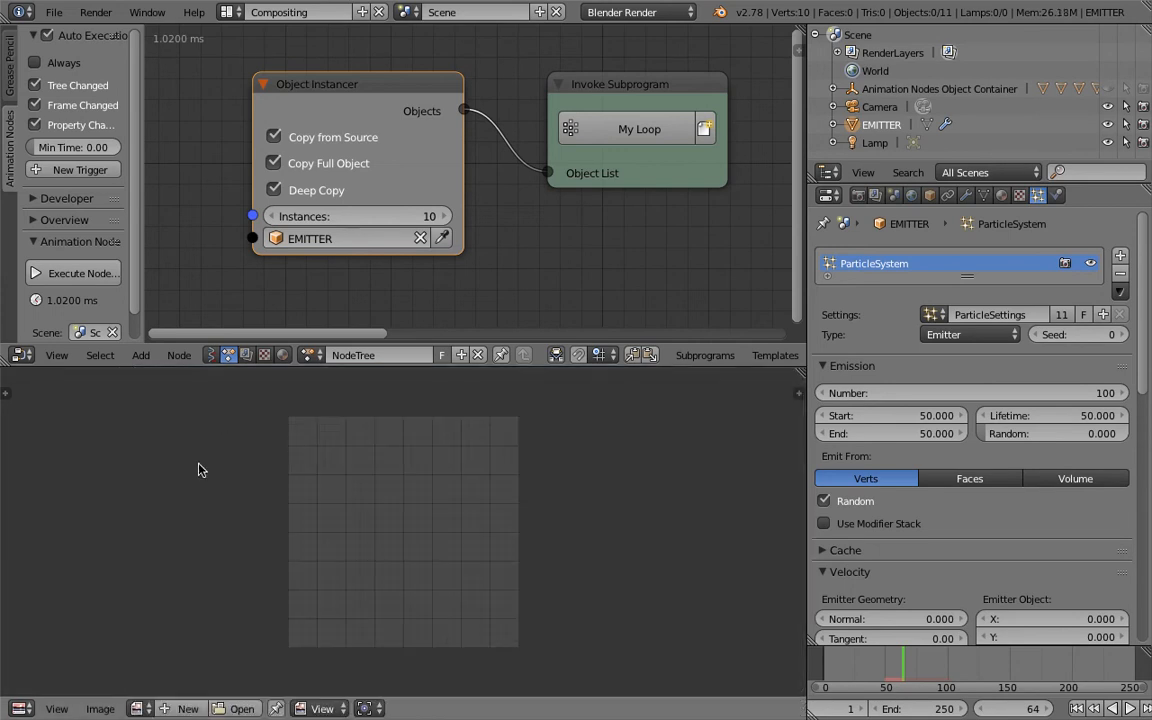
left_click(19, 708)
left_click(45, 686)
middle_click_drag(322, 557, 483, 482)
key("ctrl+s")
left_click(483, 482)
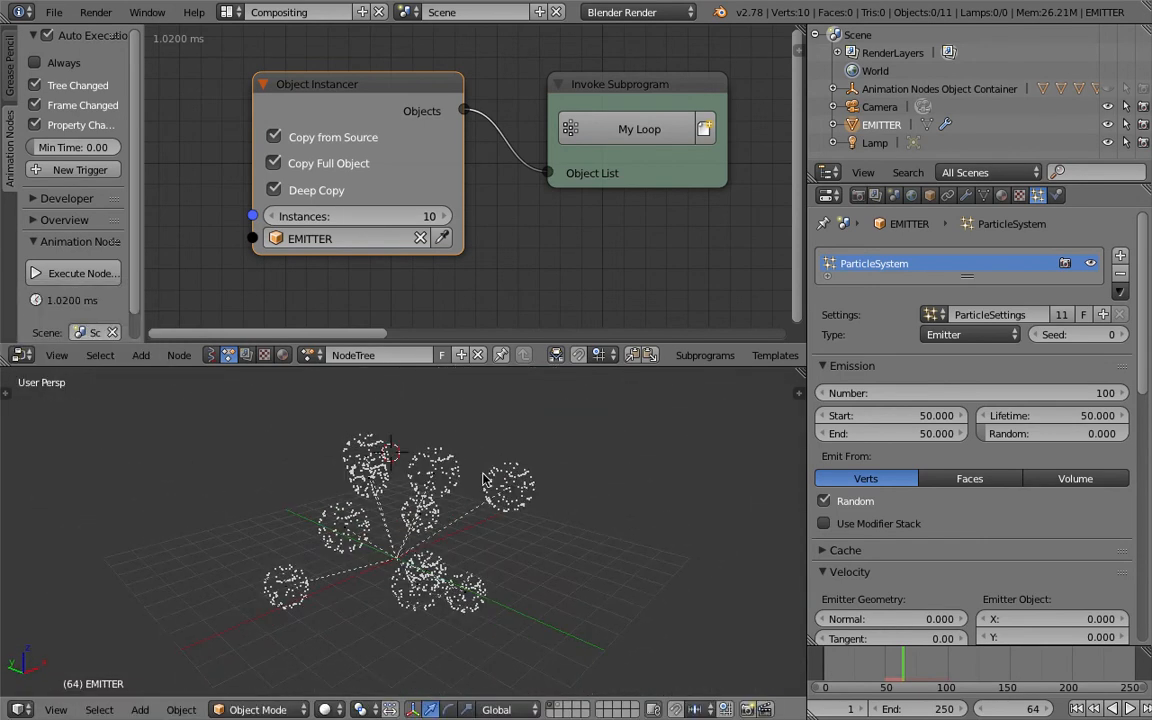
Select EMITTER.001, expand the Animation Nodes Object Container in the Outliner, and save the file
right_click(494, 482)
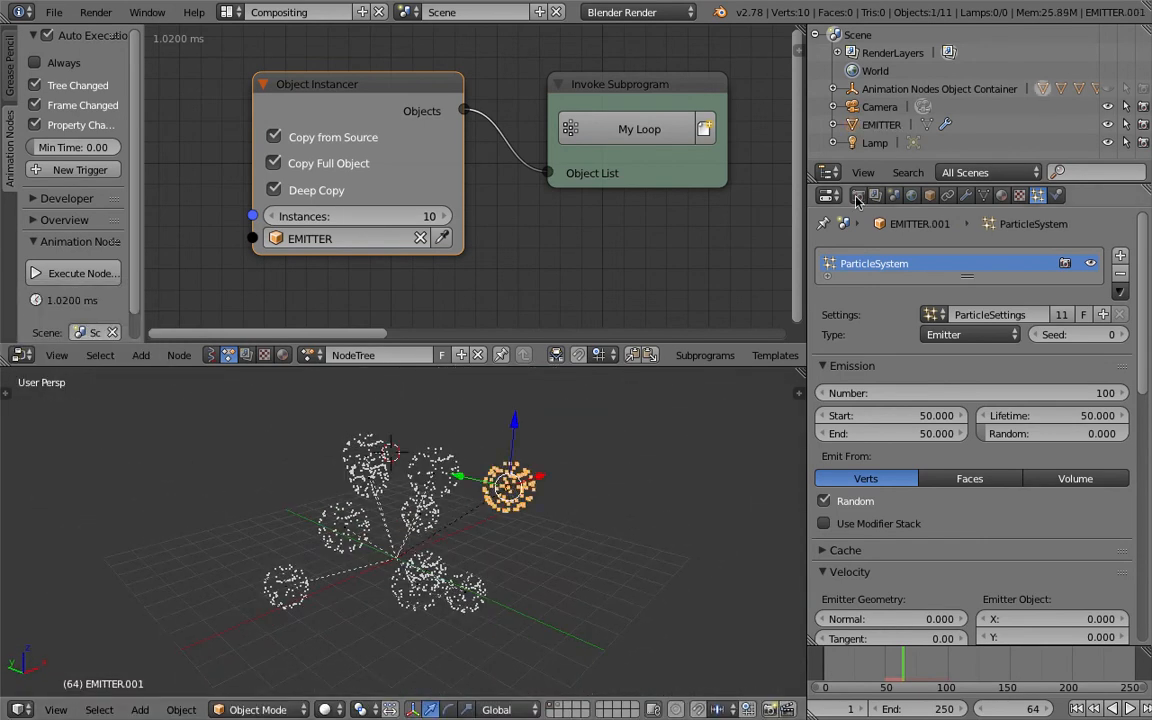
left_click(832, 90)
left_click(883, 122)
left_click(892, 110)
key("ctrl+s")
left_click(893, 111)
Examine the modifiers of the EMITTER.001 and EMITTER.010 instances
left_click(965, 195)
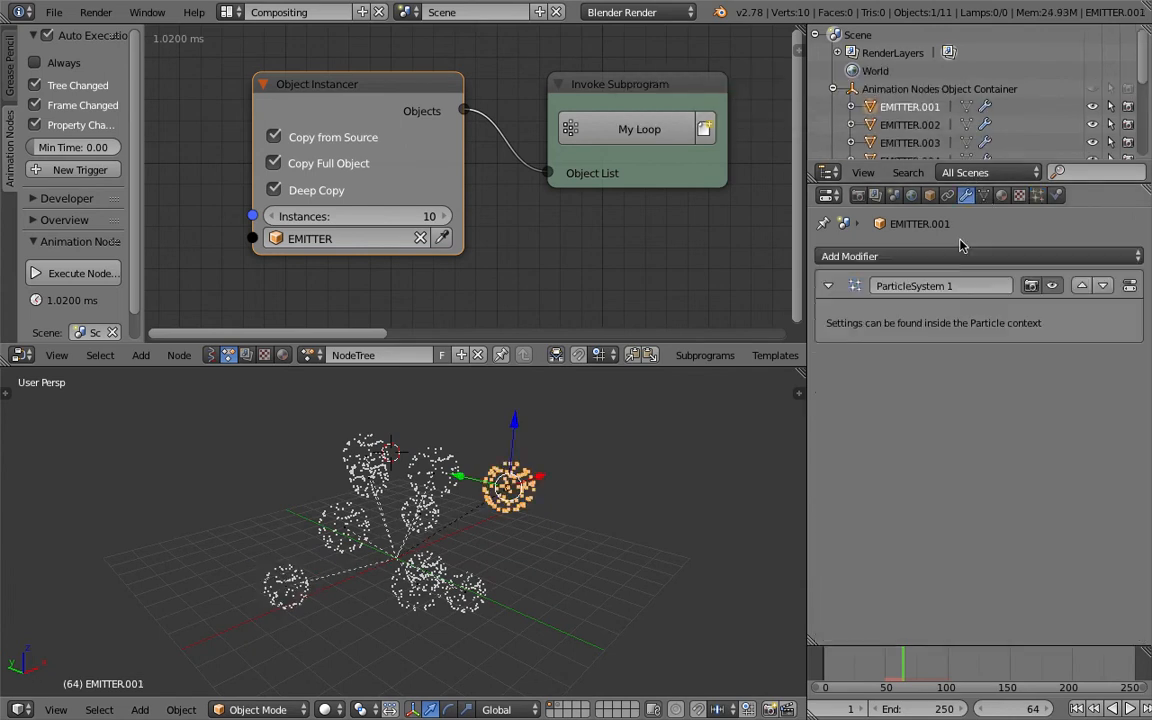
right_click(440, 475)
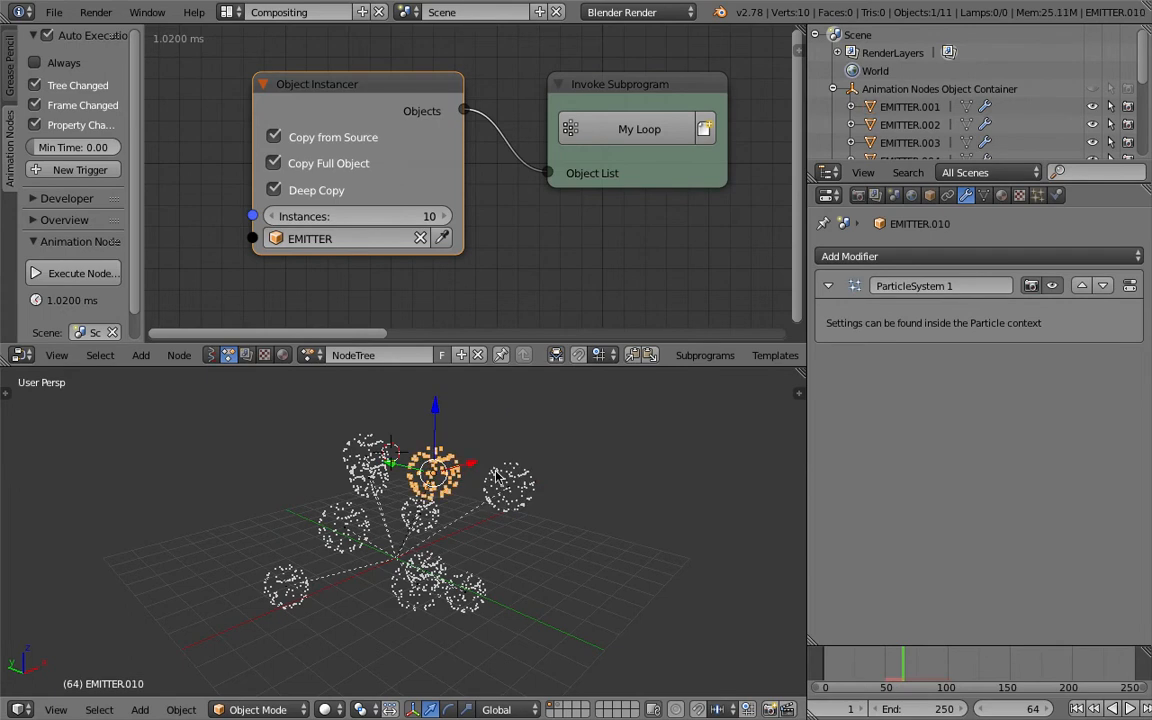
scroll(545, 512, "up", 1)
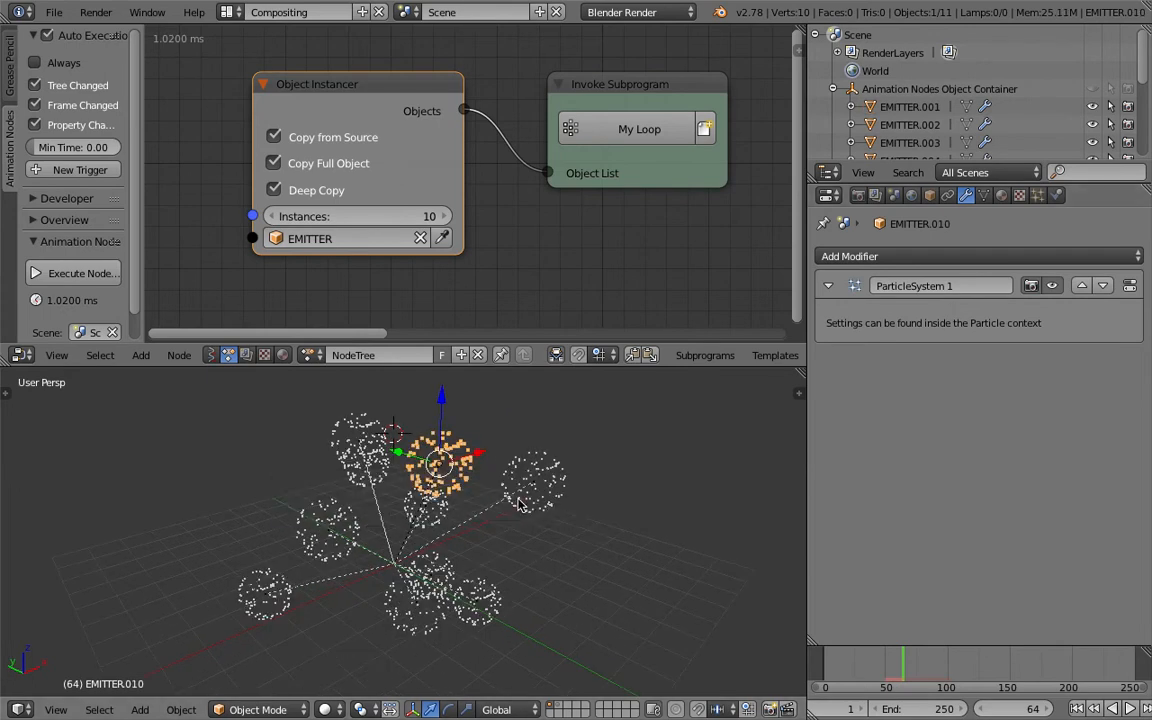
middle_click_drag(488, 460, 516, 436, "shift")
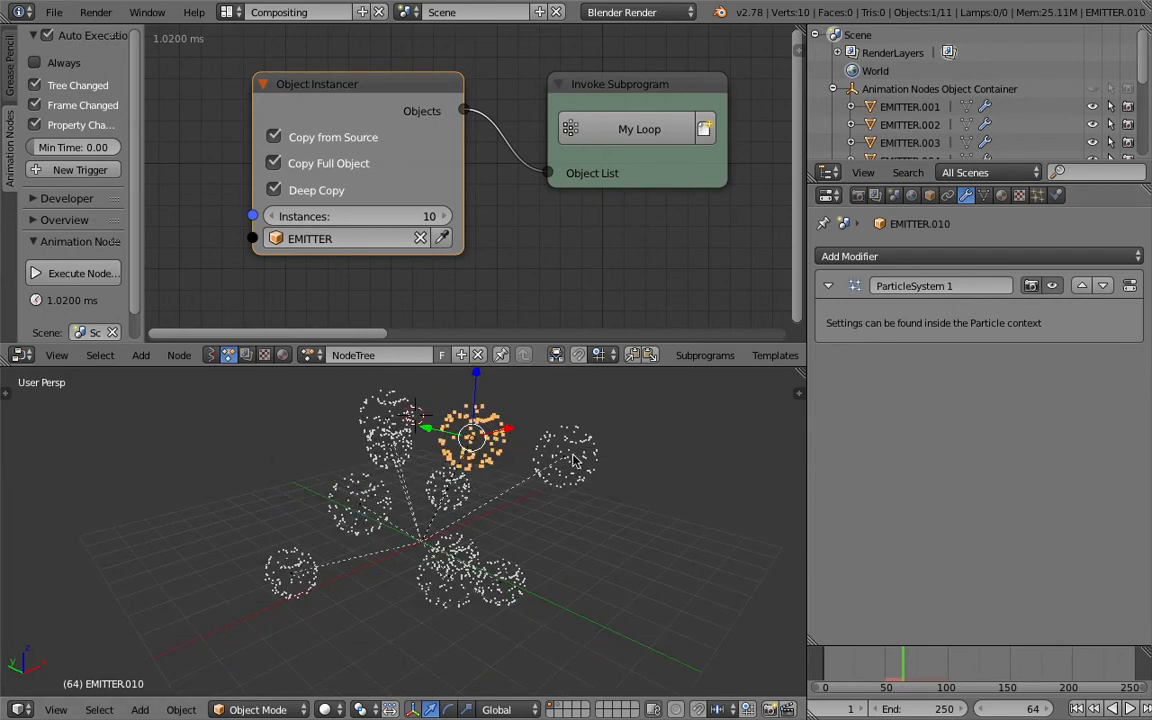
Show the particle settings of EMITTER.001, widen the properties editor, and save the file
right_click(570, 465)
left_click(1037, 196)
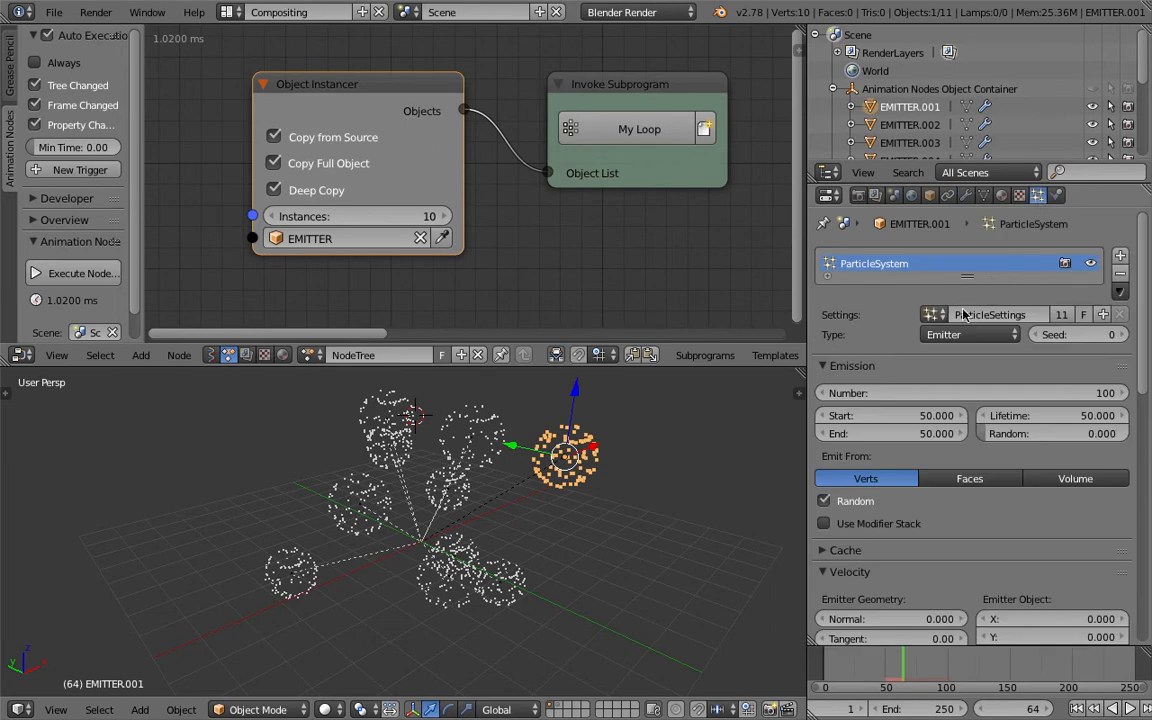
left_click_drag(815, 307, 706, 290)
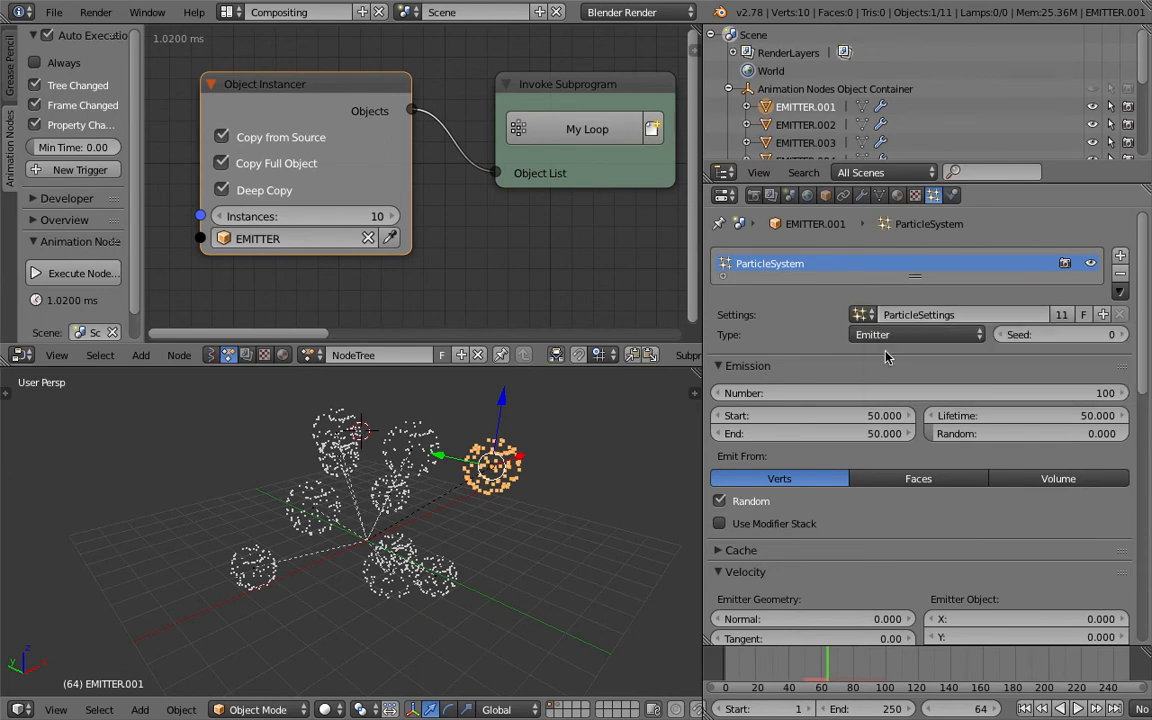
key("ctrl+s")
left_click(553, 451)
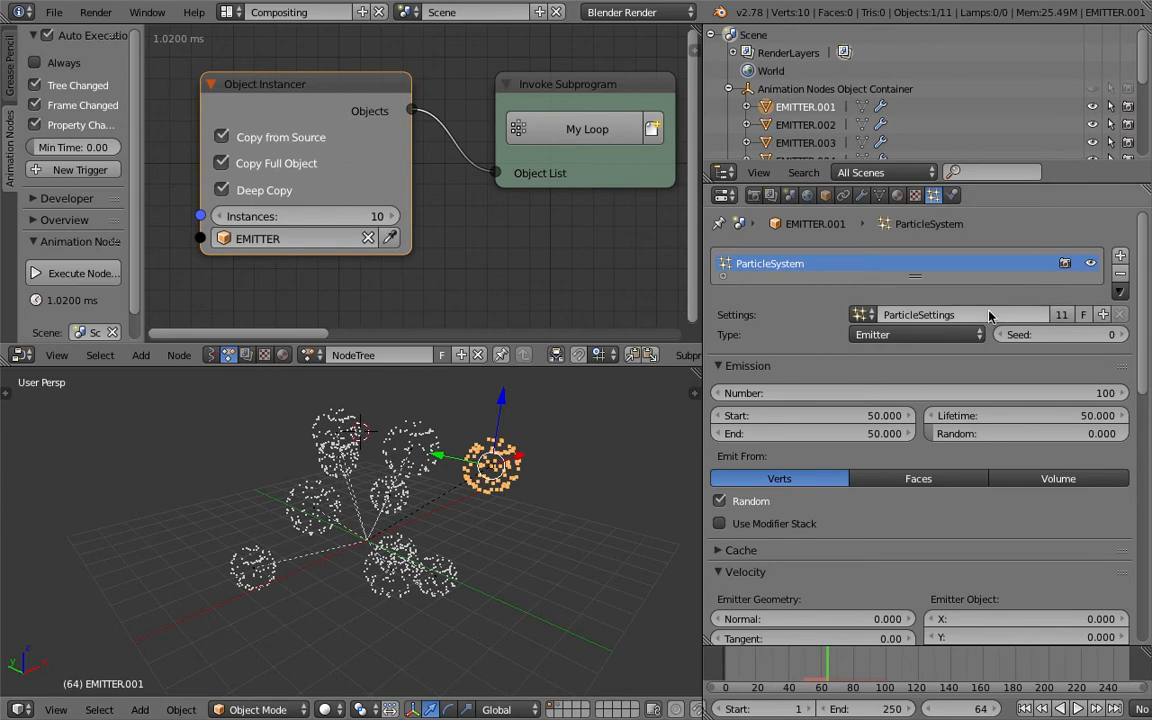
Collapse the node editor's tool shelf so more of the node tree fits, and save the file
scroll(508, 205, "down", 7)
middle_click_drag(501, 224, 371, 212)
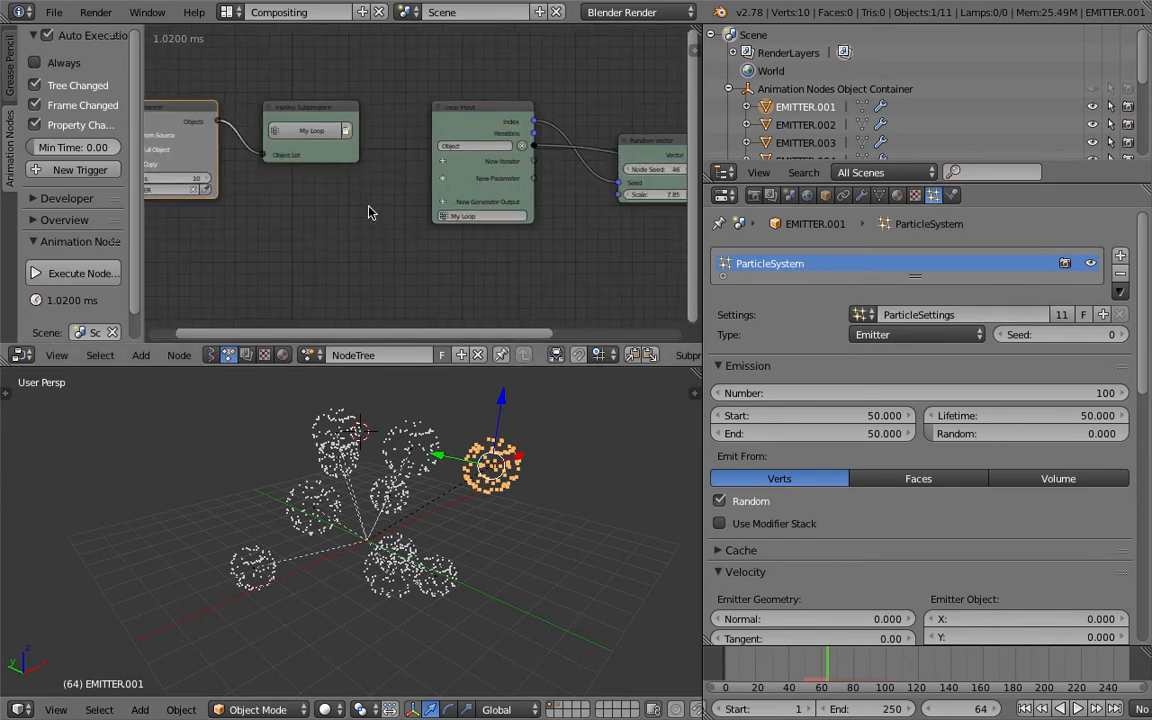
left_click_drag(145, 169, 15, 175)
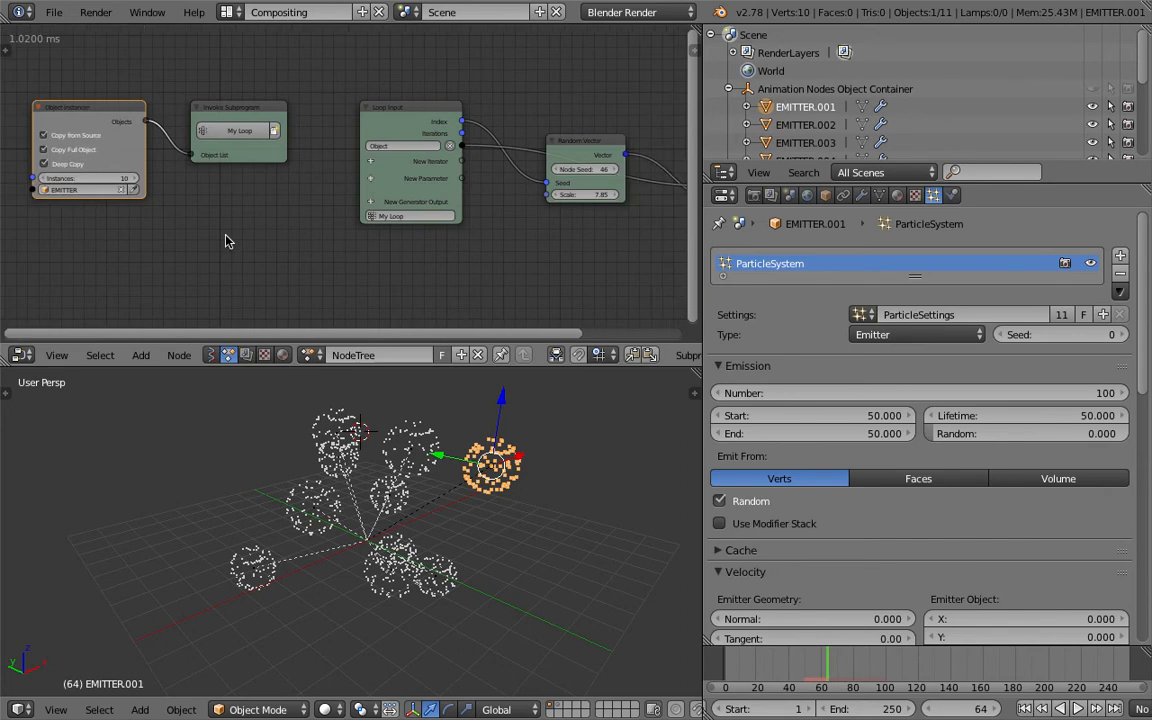
middle_click_drag(227, 237, 324, 245)
key("ctrl+s")
left_click(334, 245)
scroll(535, 502, "up", 2)
middle_click_drag(535, 501, 528, 500)
middle_click_drag(654, 237, 604, 245)
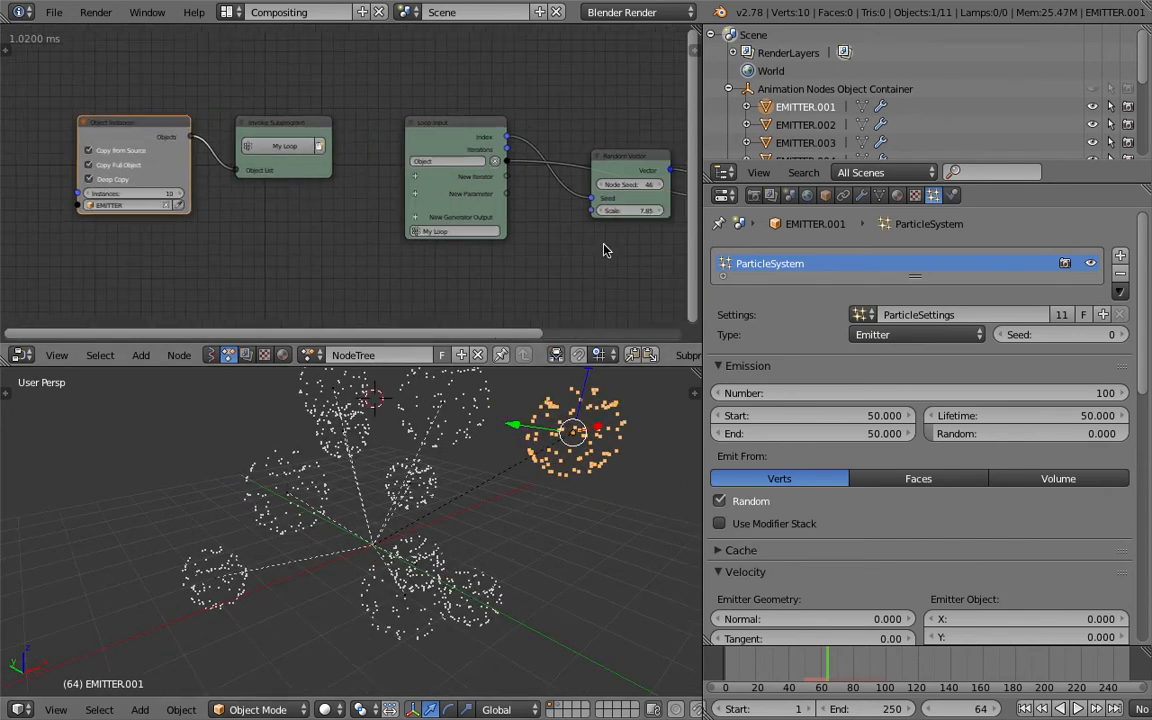
Make the particle settings of EMITTER.001 through EMITTER.007 single-user, one instance at a time
scroll(880, 105, "down", 2)
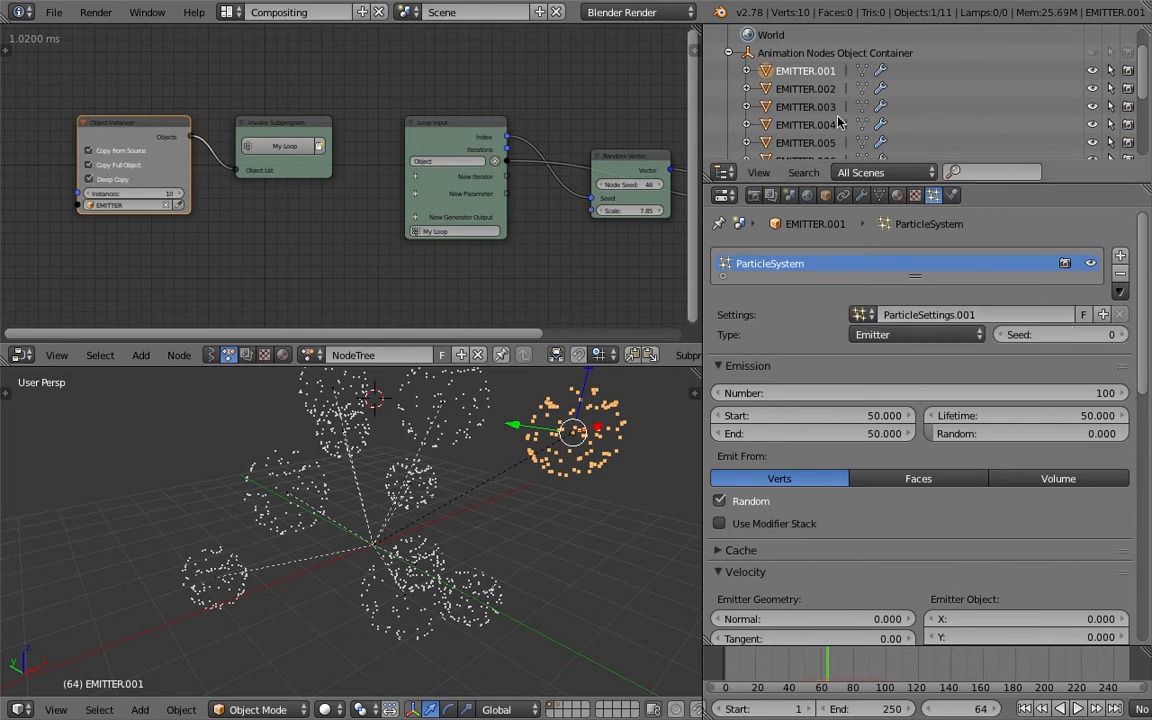
left_click(800, 88)
left_click(805, 106)
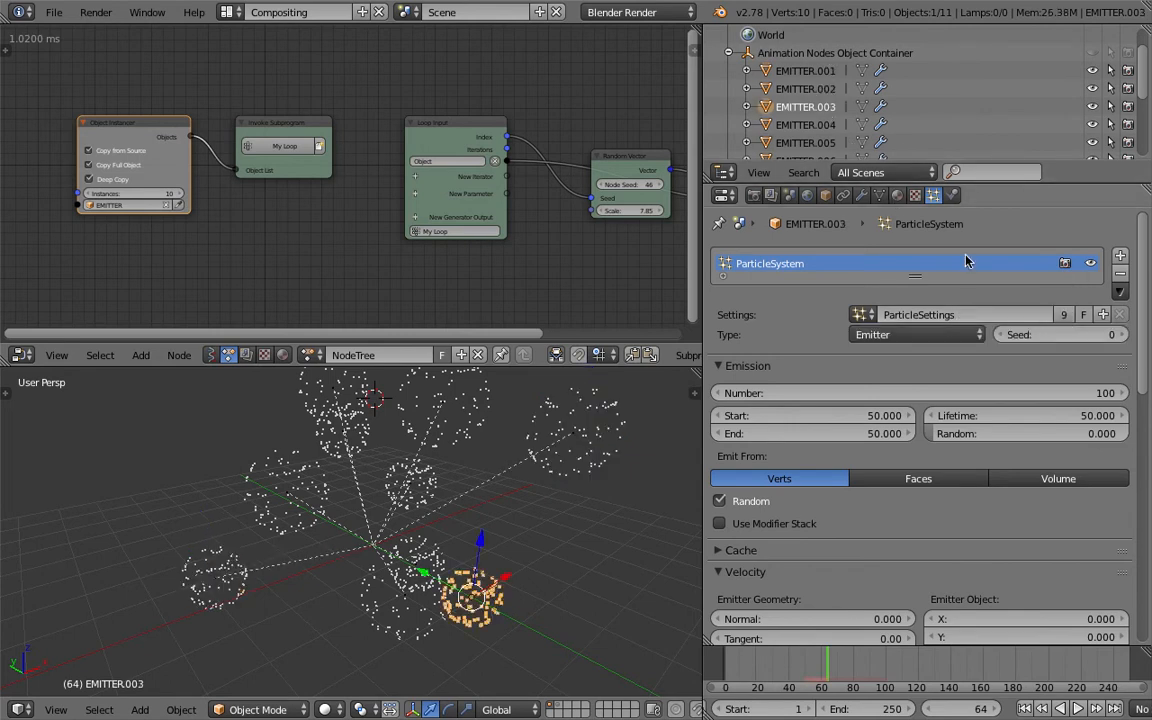
left_click(800, 124)
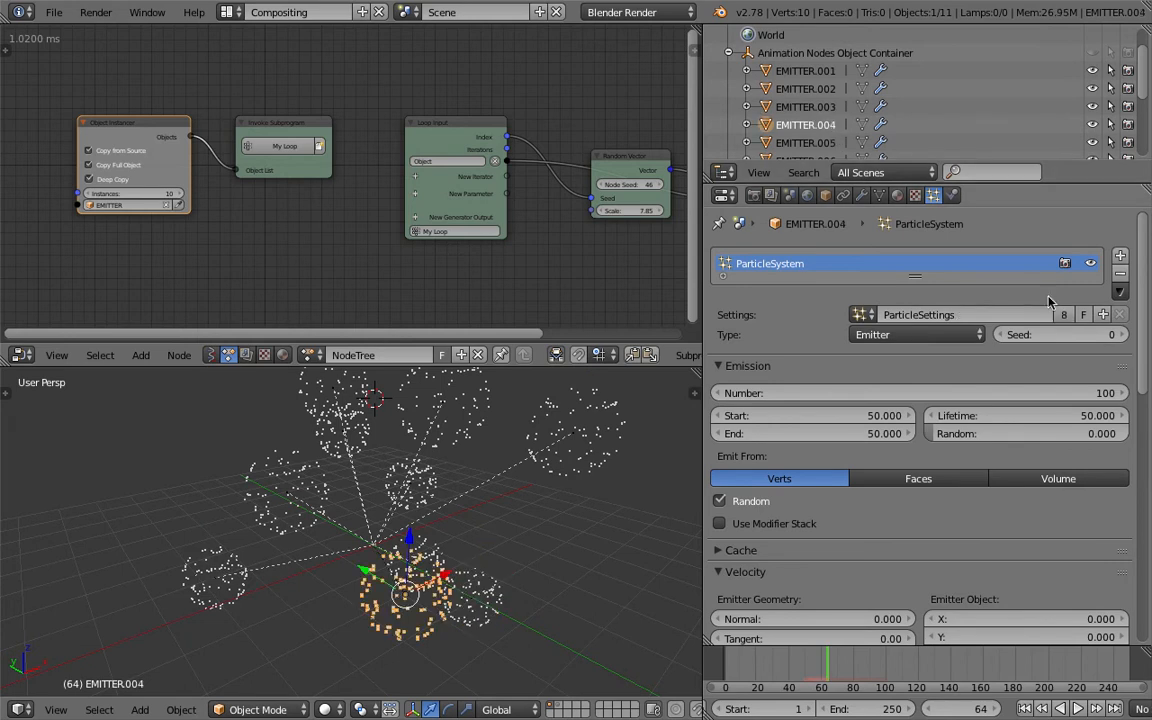
left_click(800, 142)
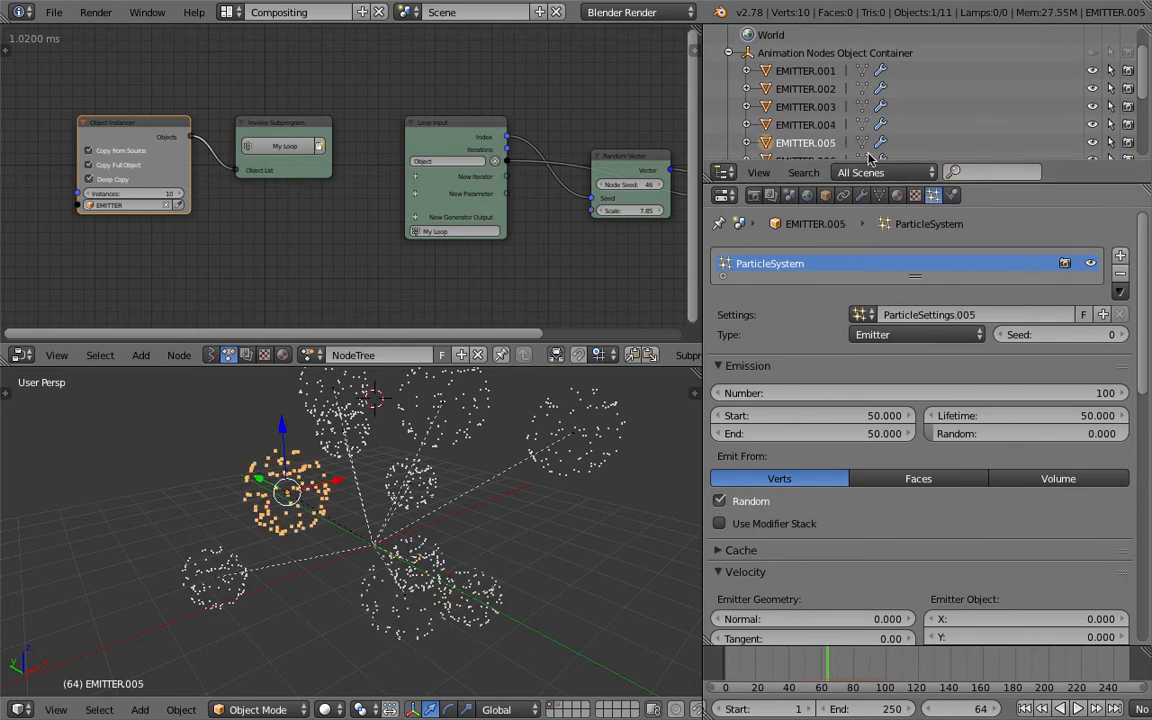
scroll(812, 120, "down", 2)
left_click(805, 124)
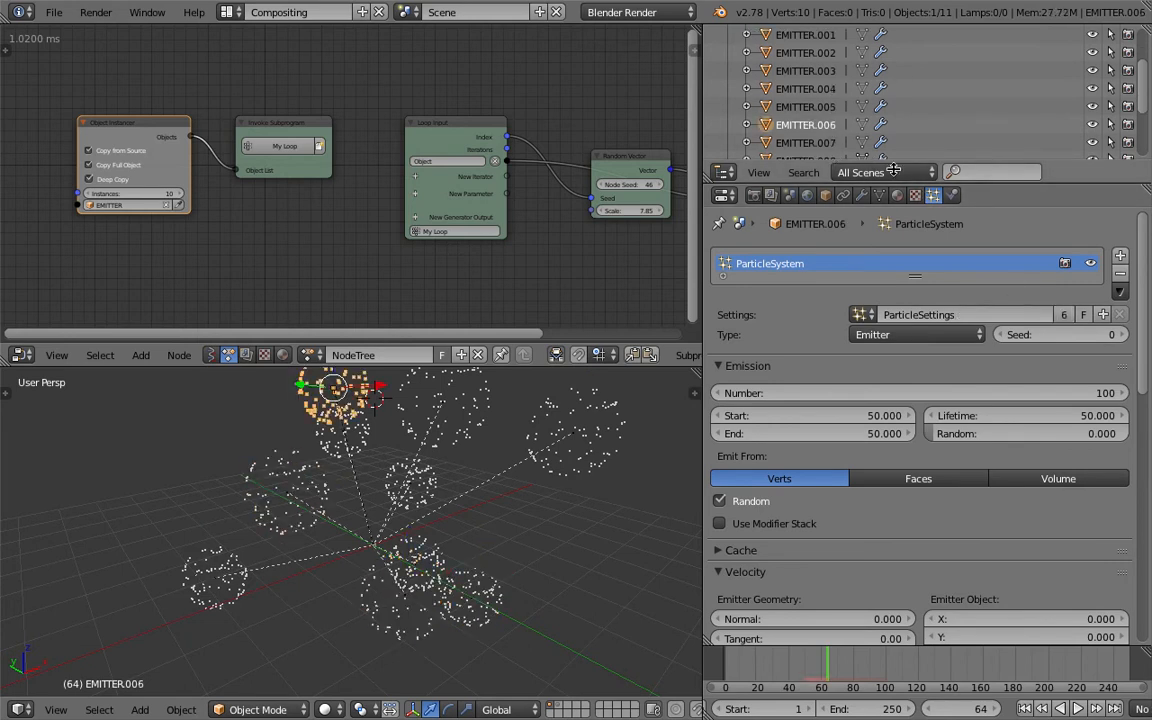
left_click(805, 142)
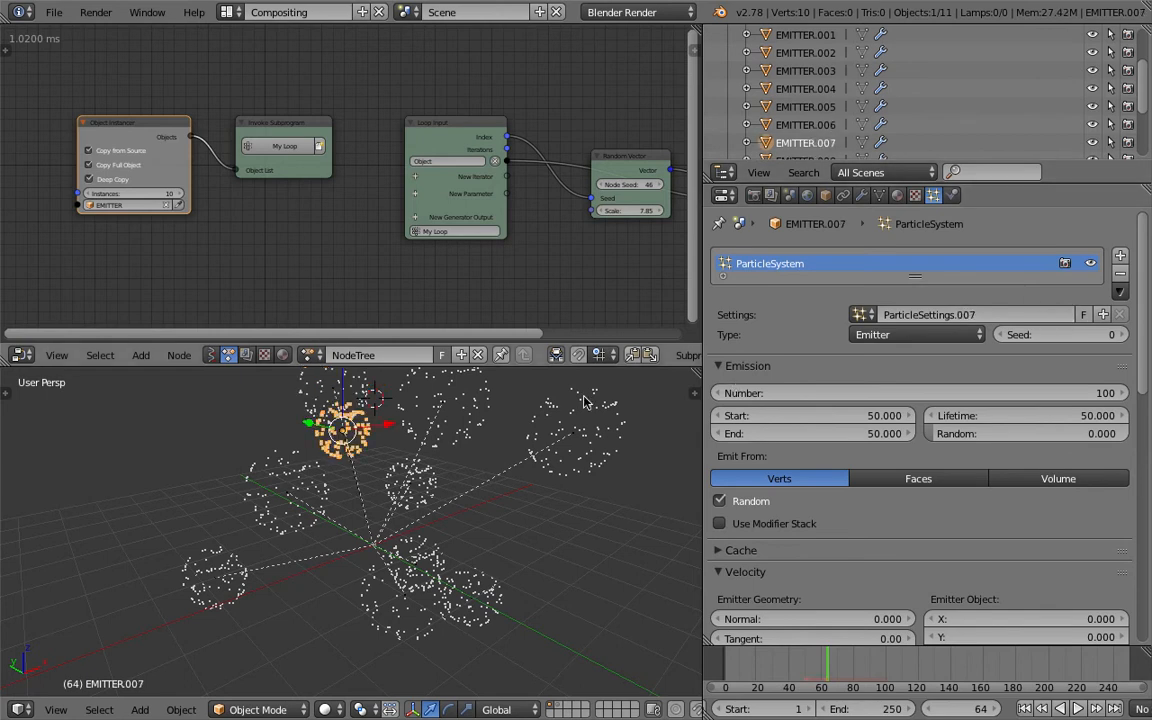
Try the Make Single User command on EMITTER.005 and EMITTER.002 together and check their particle settings
right_click(330, 483)
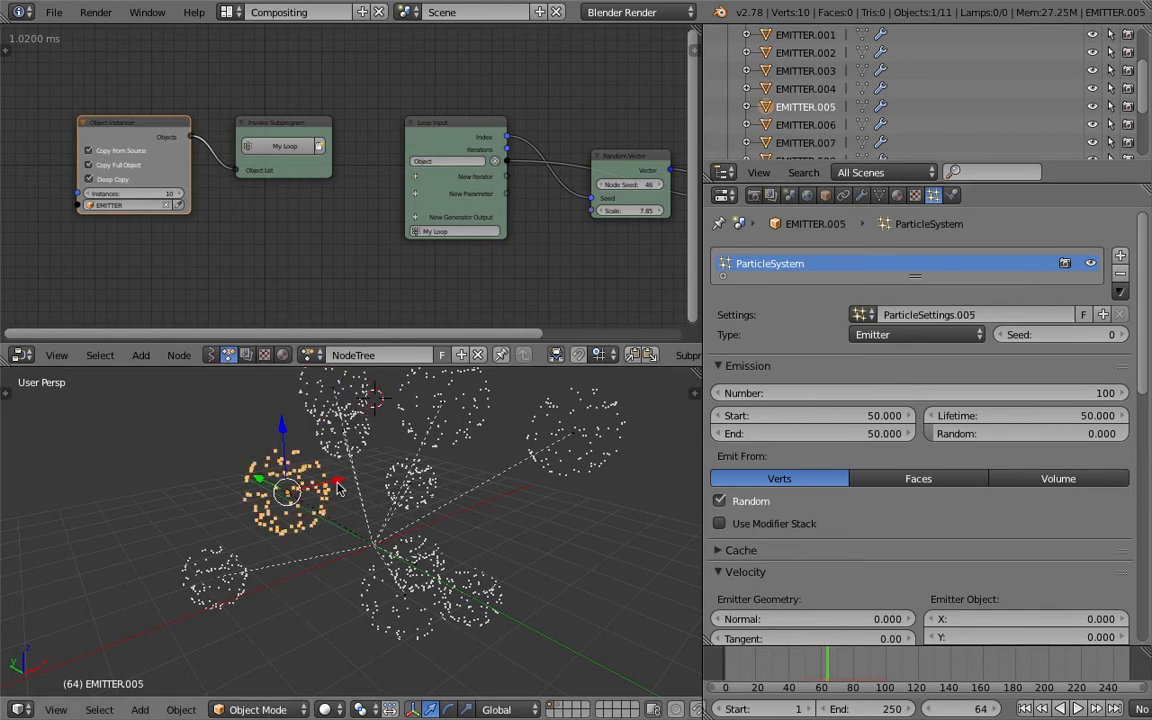
right_click(240, 565, "shift")
key("space")
type("make sin")
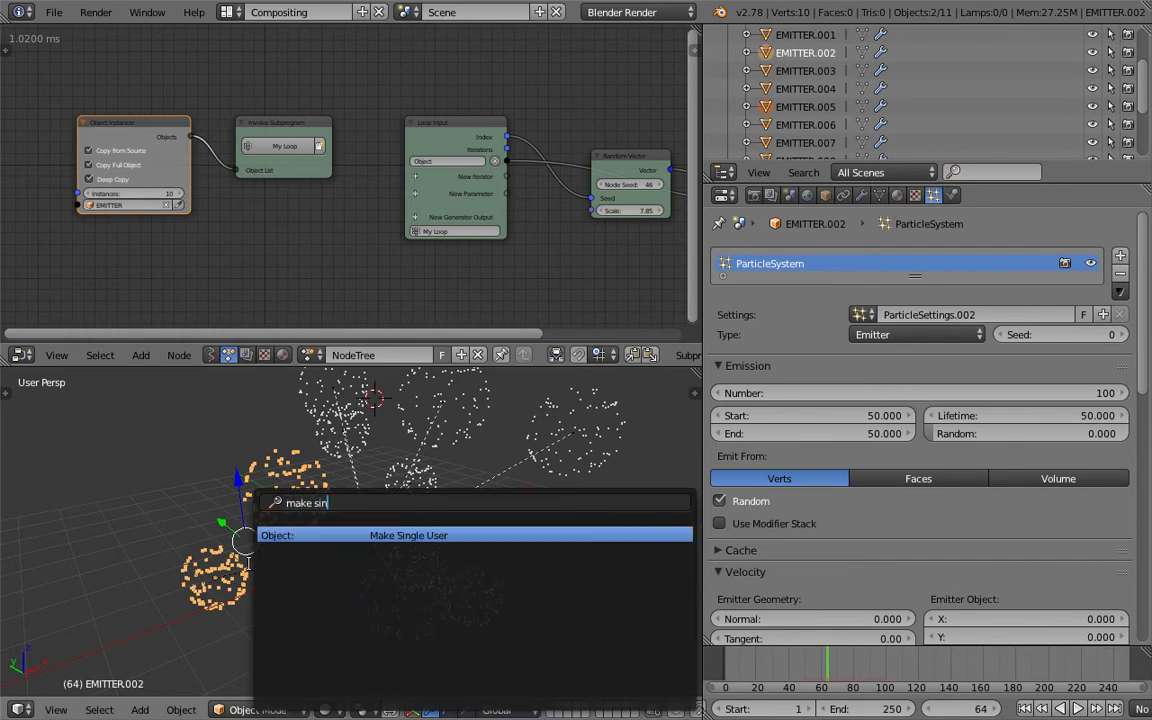
key("Return")
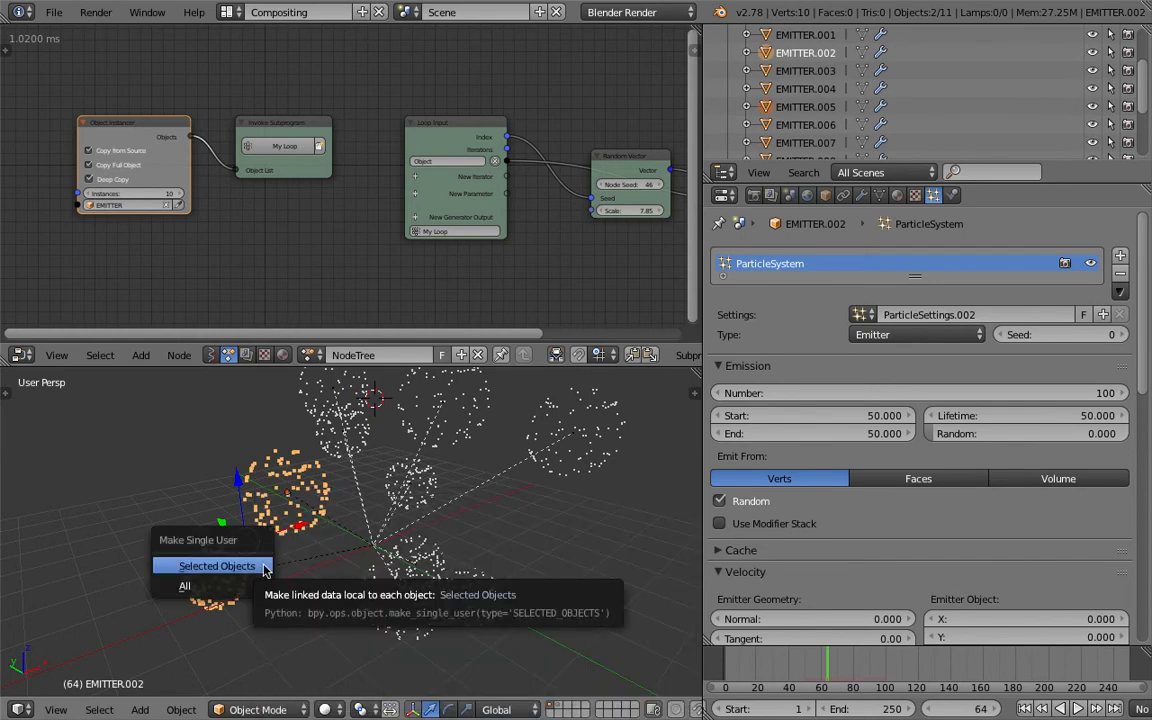
left_click(262, 588)
right_click(316, 492)
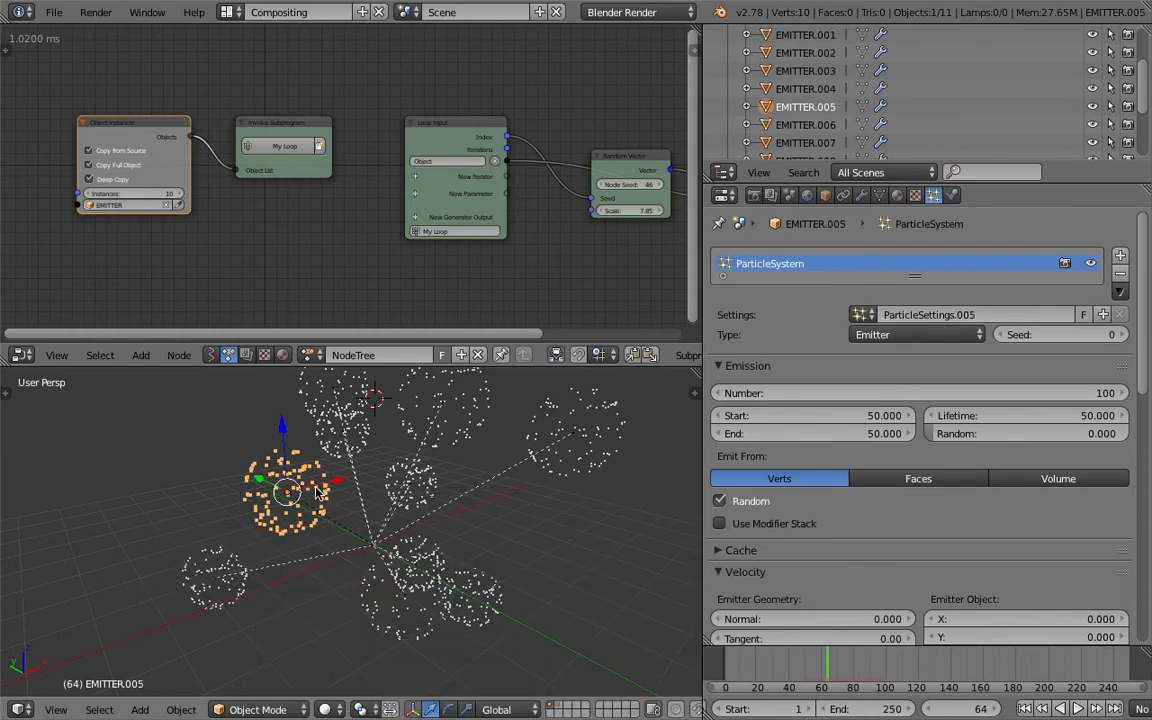
right_click(386, 585)
Try the Make Single User command on EMITTER.008 and EMITTER.009 together
right_click(391, 491)
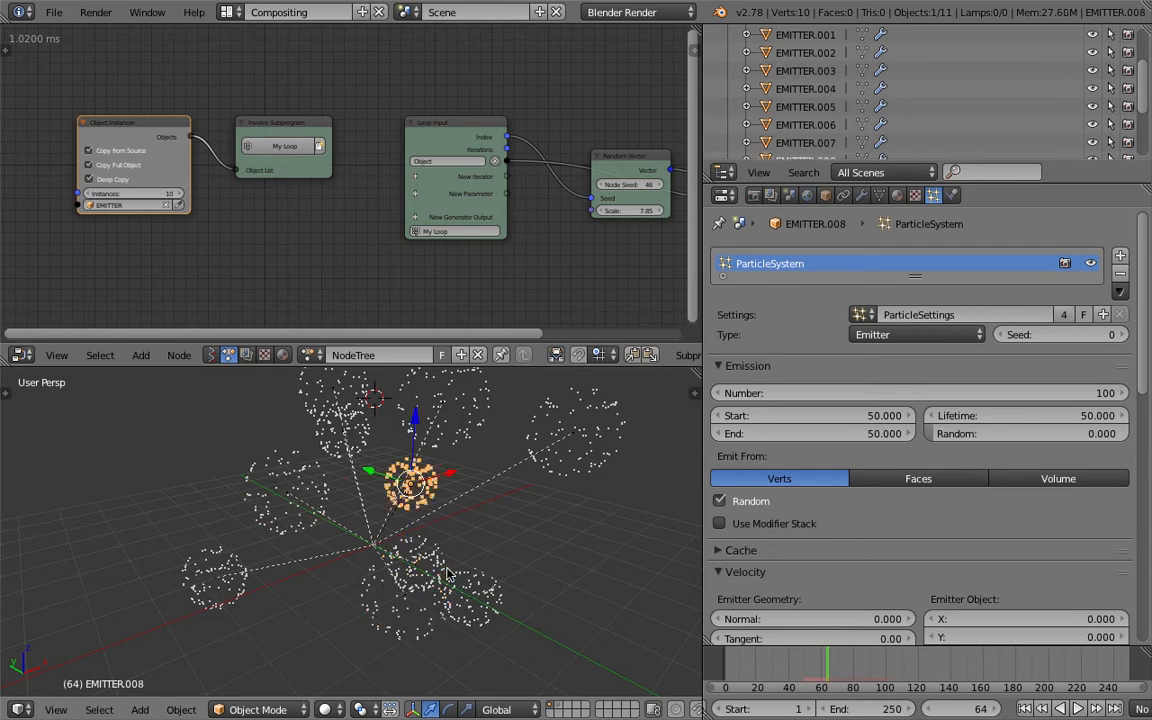
scroll(842, 149, "down", 2)
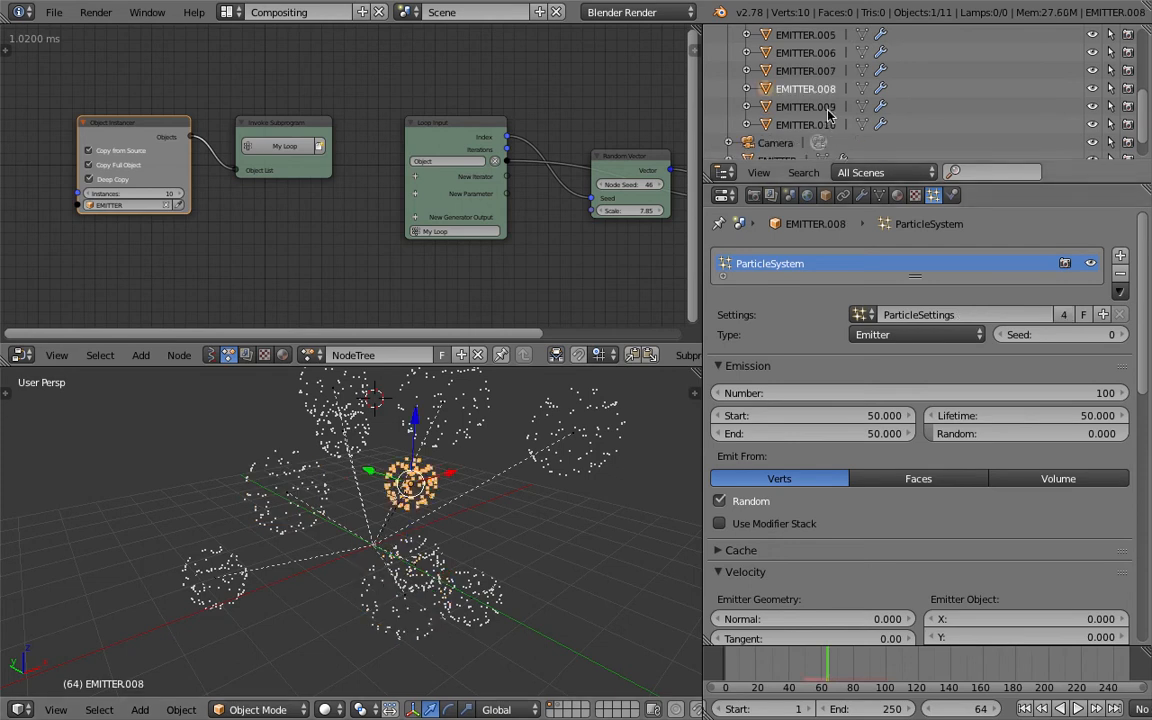
left_click(827, 110, "shift")
key("space")
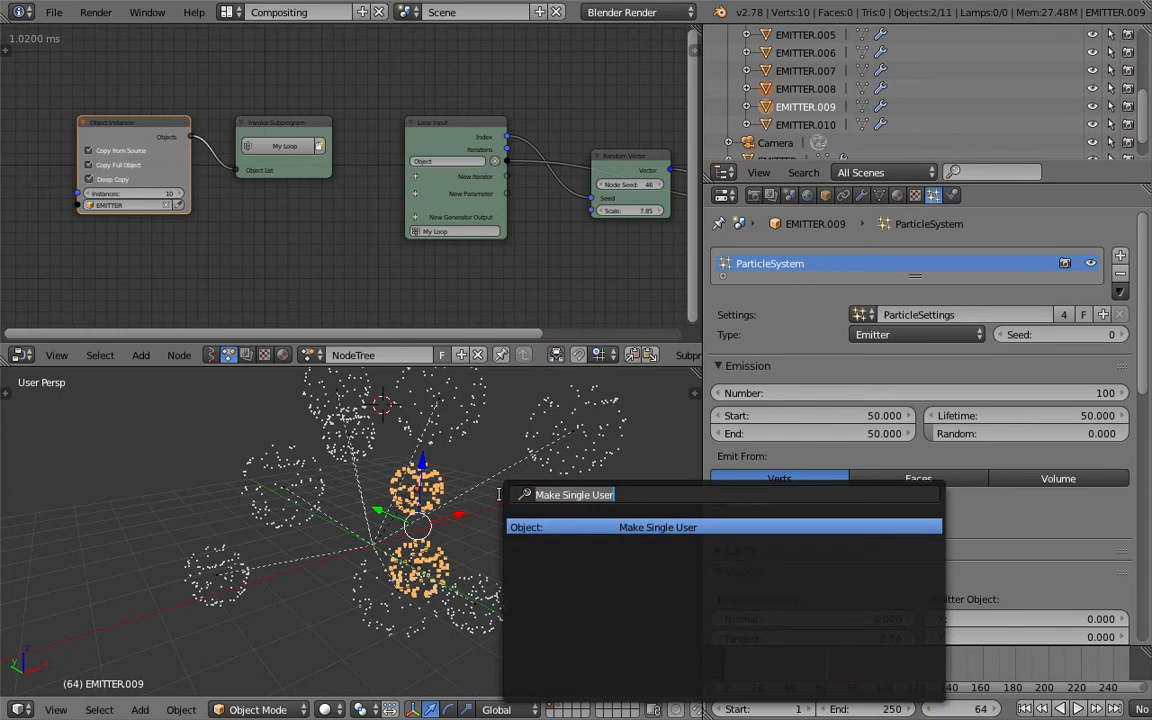
left_click(636, 527)
left_click(567, 523)
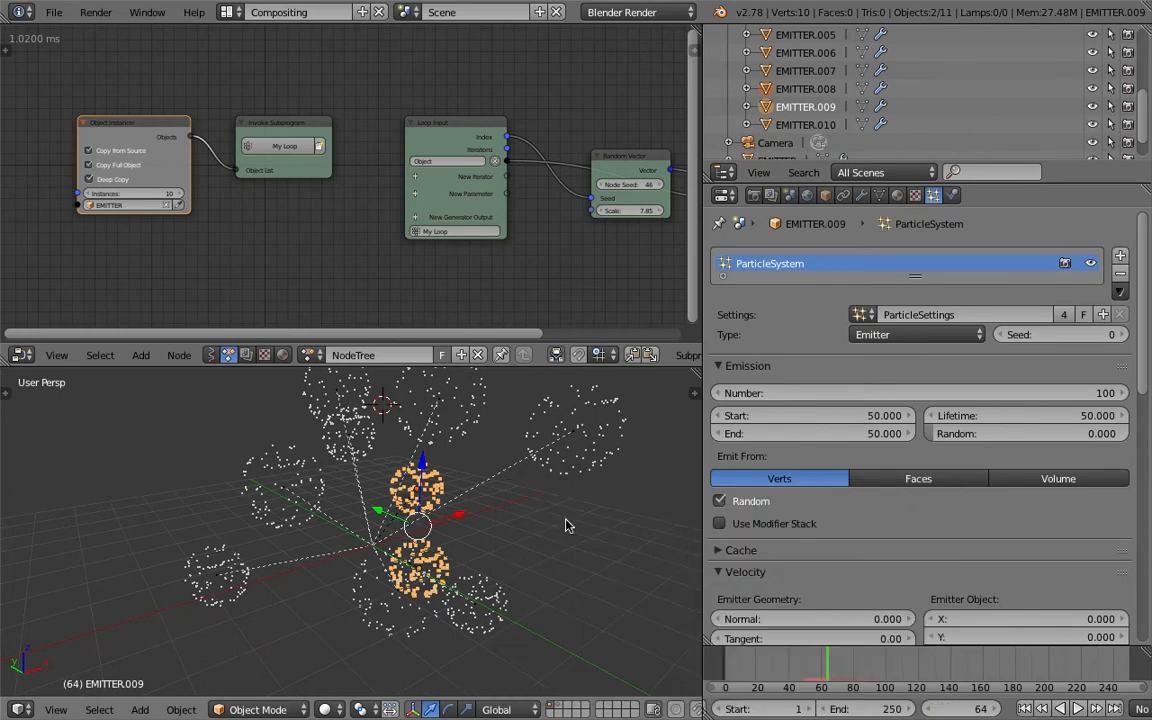
Make the particle settings of EMITTER.008, EMITTER.009 and EMITTER.010 single-user
right_click(428, 505)
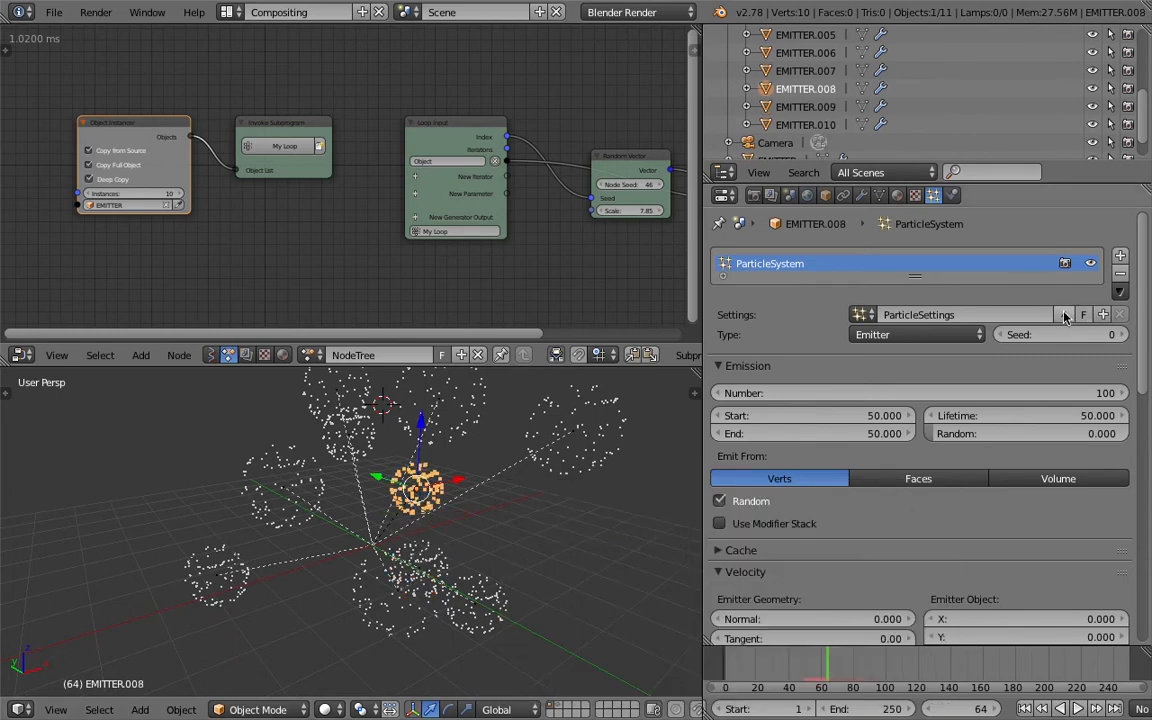
right_click(428, 560)
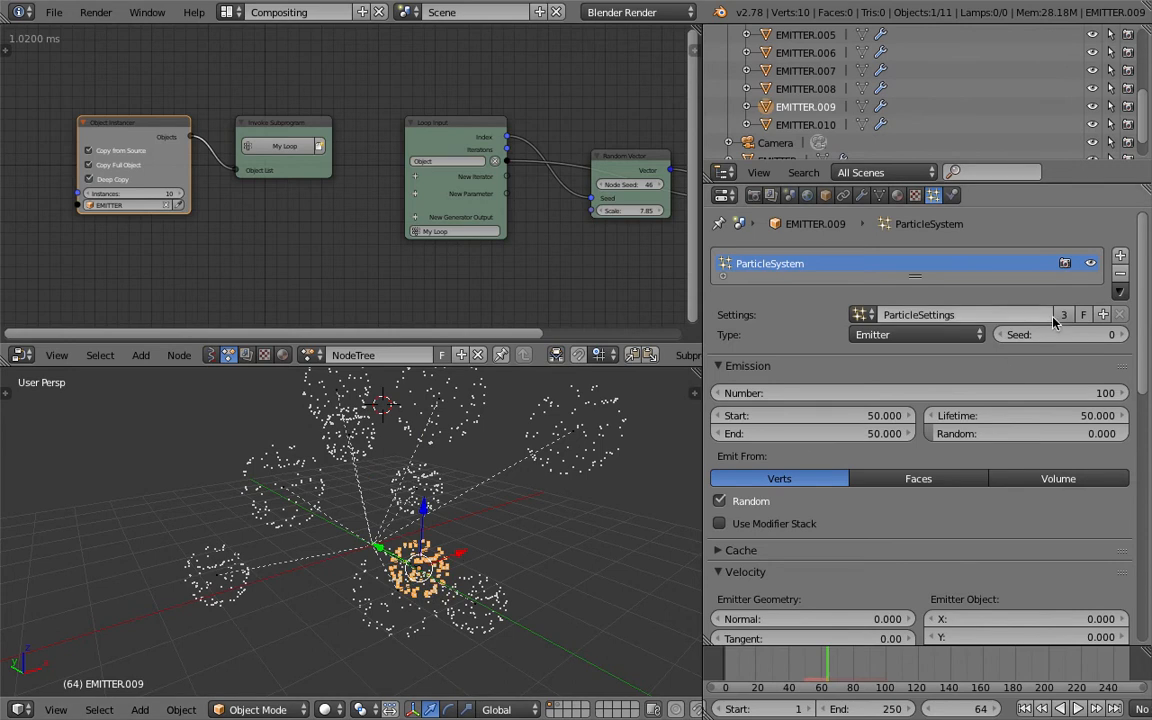
right_click(407, 604)
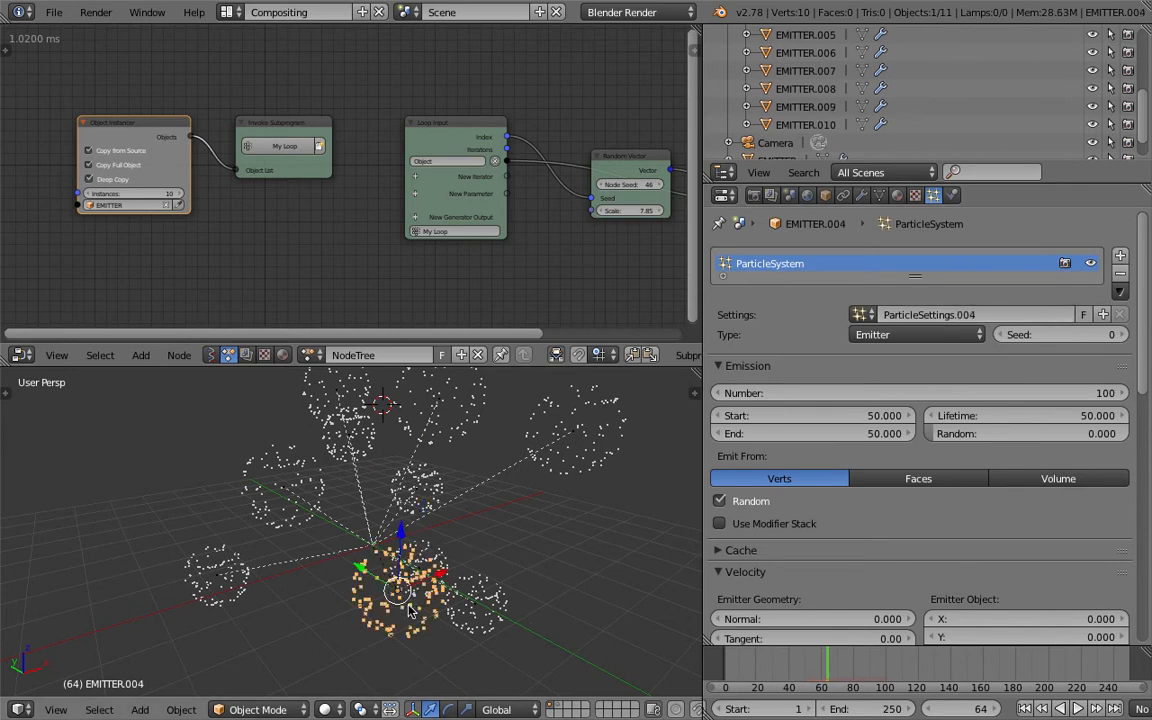
right_click(473, 588)
left_click(790, 124)
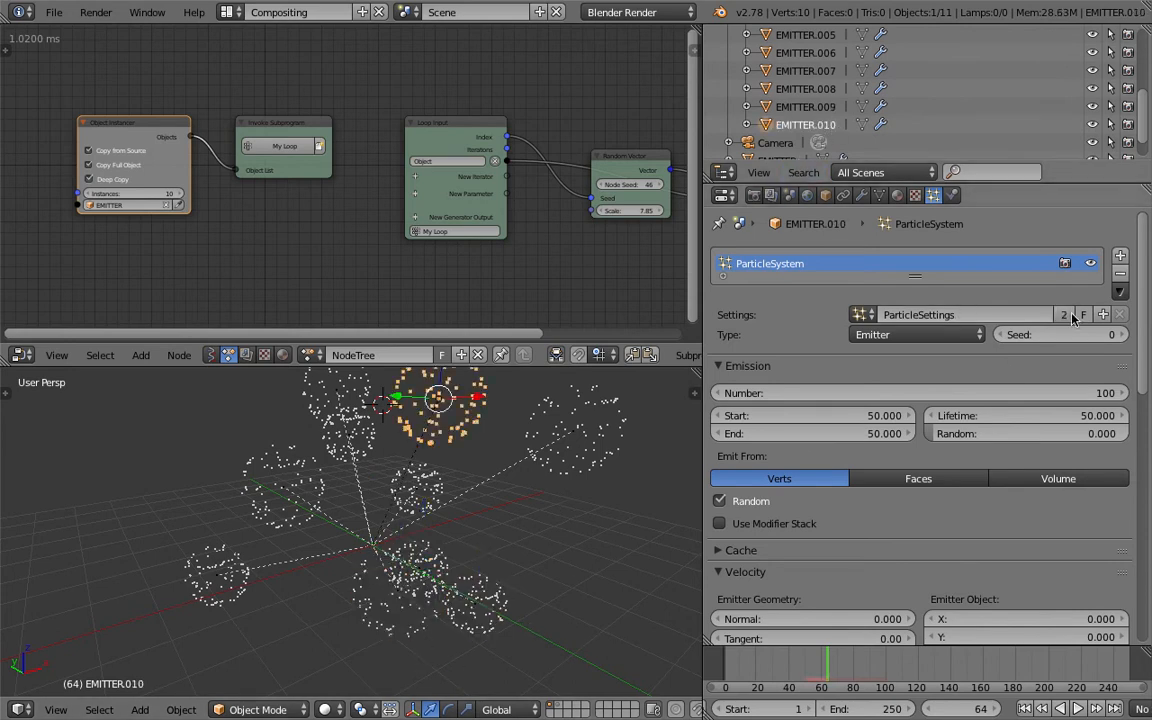
Examine each emitter instance from EMITTER.009 back to EMITTER.001 for its own particle settings datablock
left_click(828, 88)
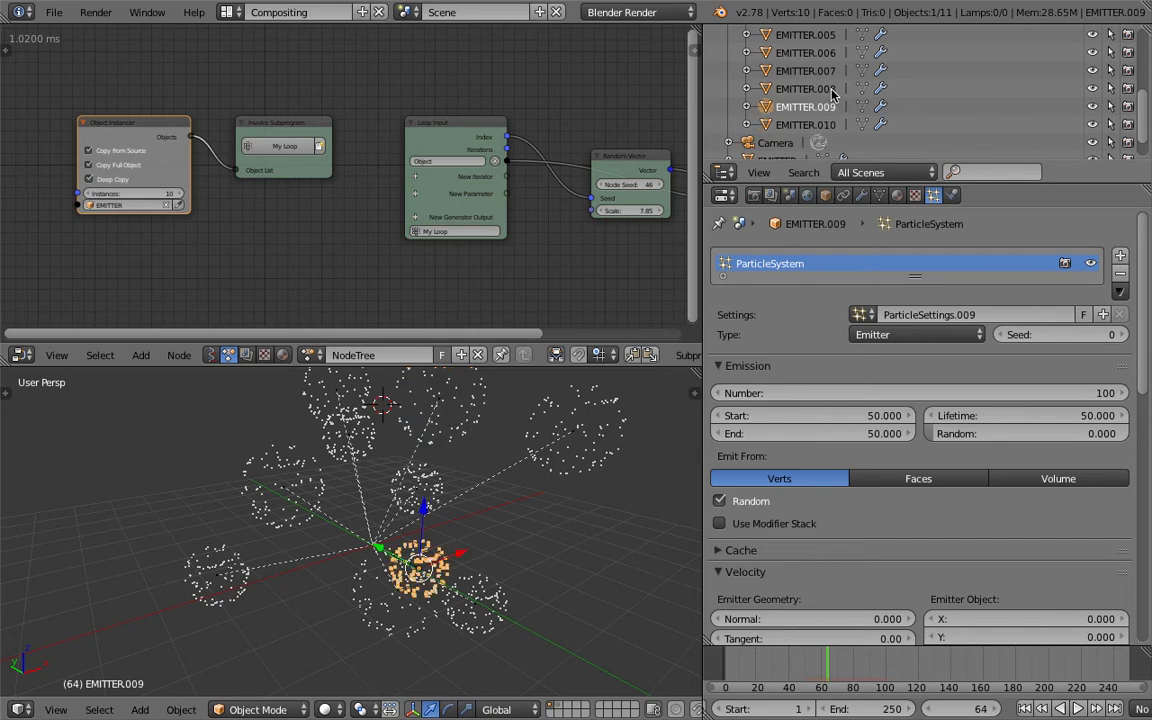
scroll(836, 110, "up", 2)
left_click(836, 143)
left_click(835, 125)
left_click(833, 107)
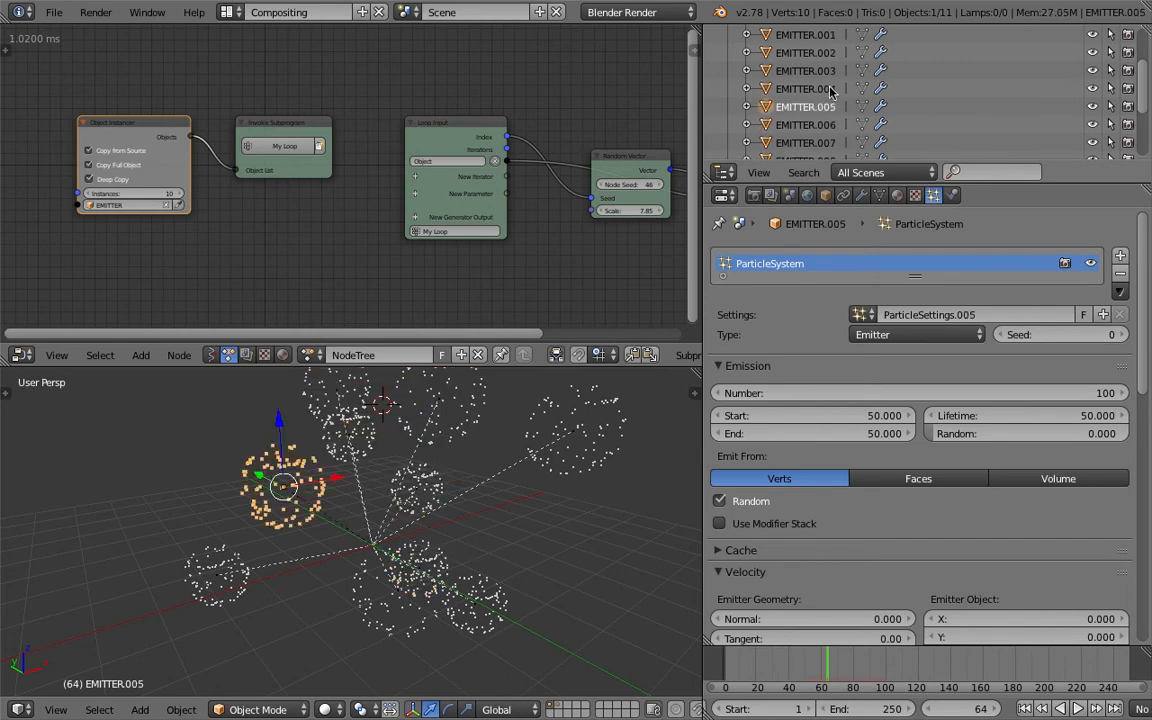
left_click(831, 91)
scroll(832, 94, "up", 2)
left_click(829, 126)
left_click(828, 107)
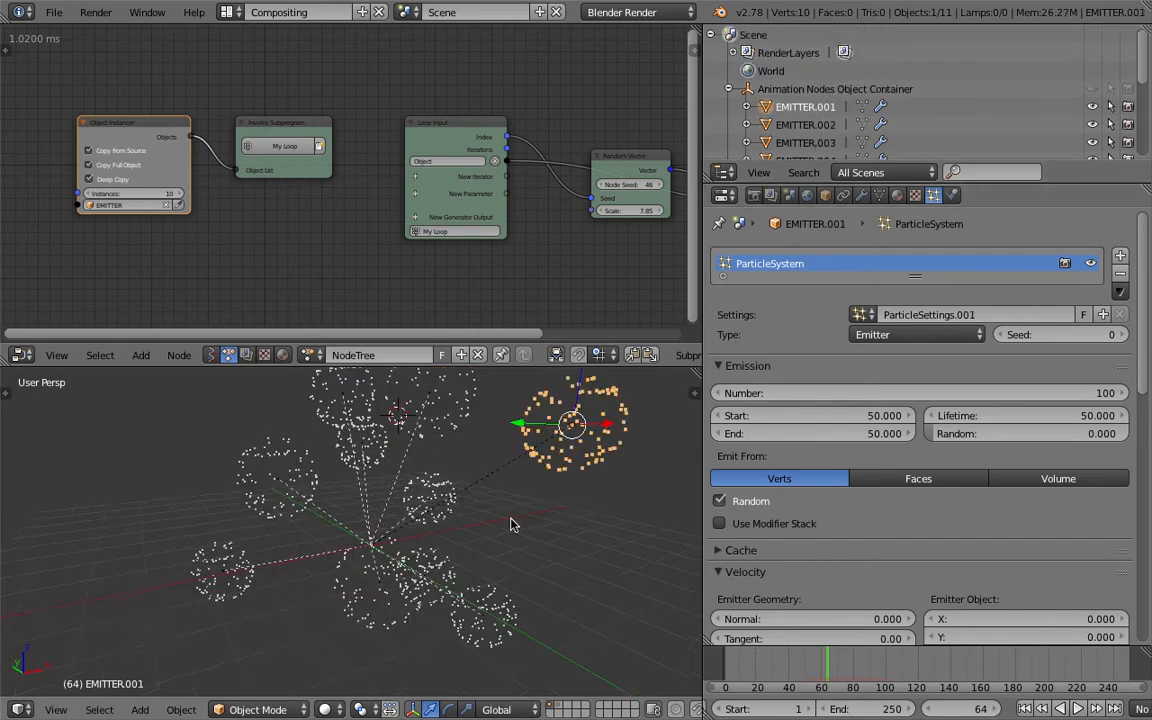
Enlarge the 3D view by moving its border with the node editor, and save the file
middle_click_drag(574, 428, 581, 432)
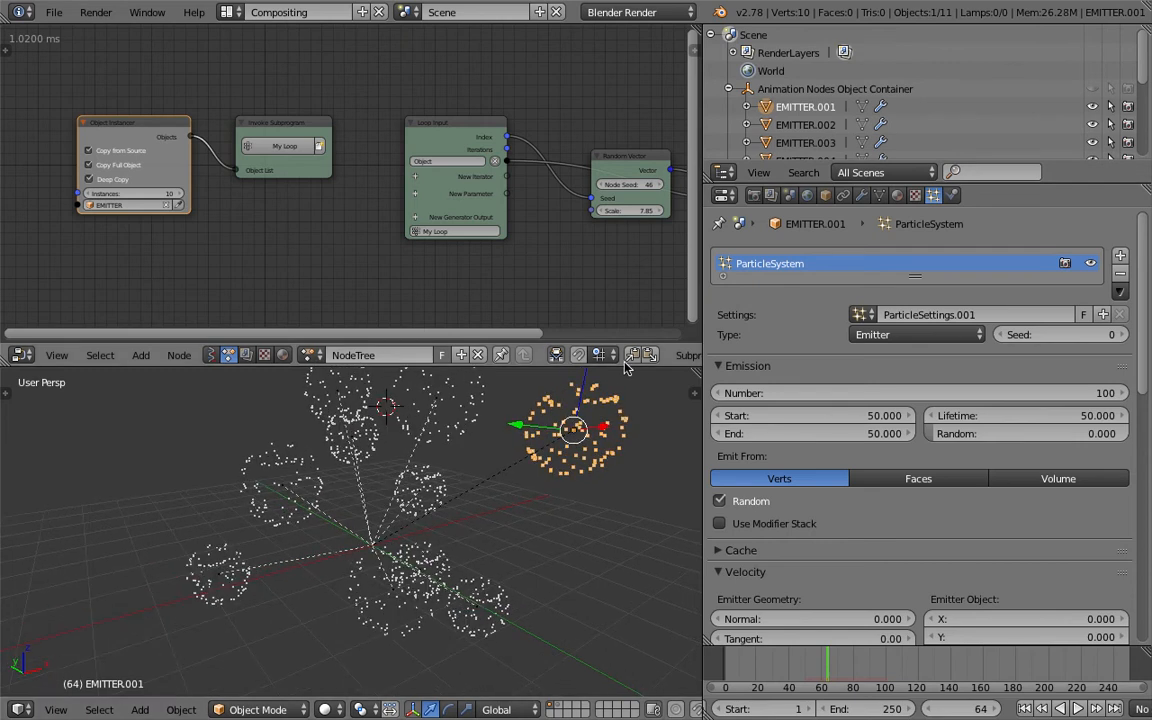
left_click_drag(627, 366, 620, 305)
key("ctrl+s")
mouse_move(476, 427)
middle_mouse_down()
mouse_move(504, 439)
mouse_move(524, 402)
mouse_move(465, 421)
middle_mouse_up()
left_click(504, 439)
Give EMITTER.010, EMITTER.001, EMITTER.004, EMITTER.007 and EMITTER.005 different particle seeds, using 61 for EMITTER.001
right_click(470, 364)
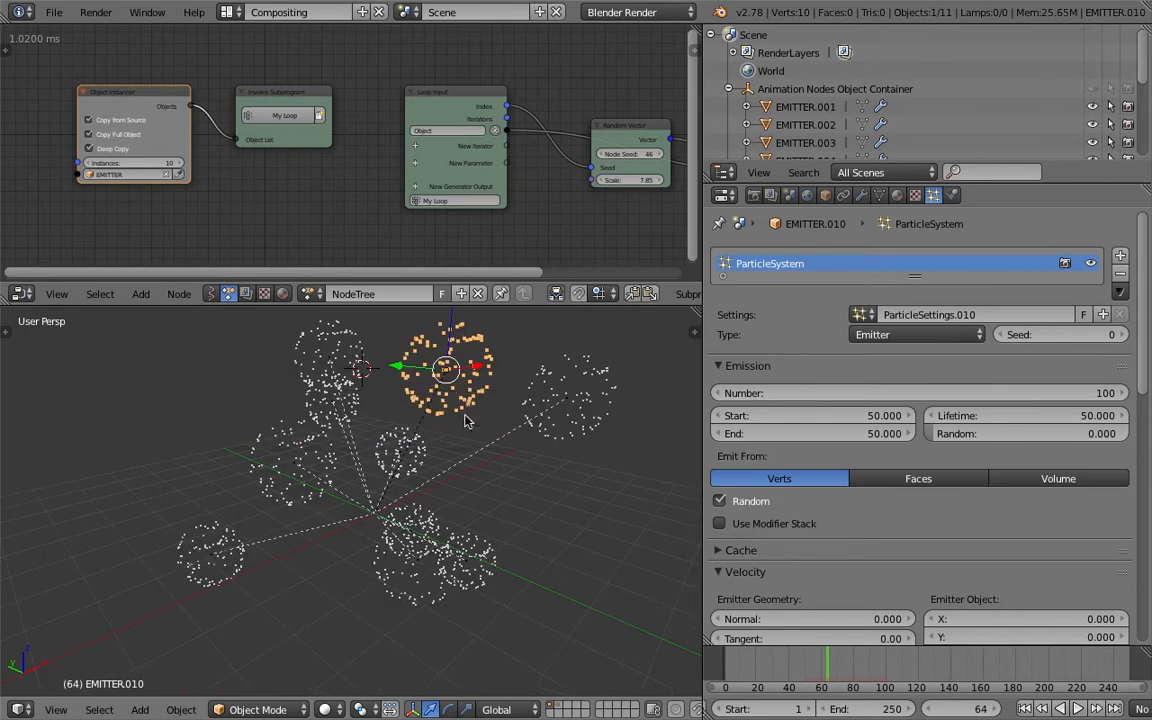
left_click_drag(1030, 334, 1128, 334)
right_click(570, 384)
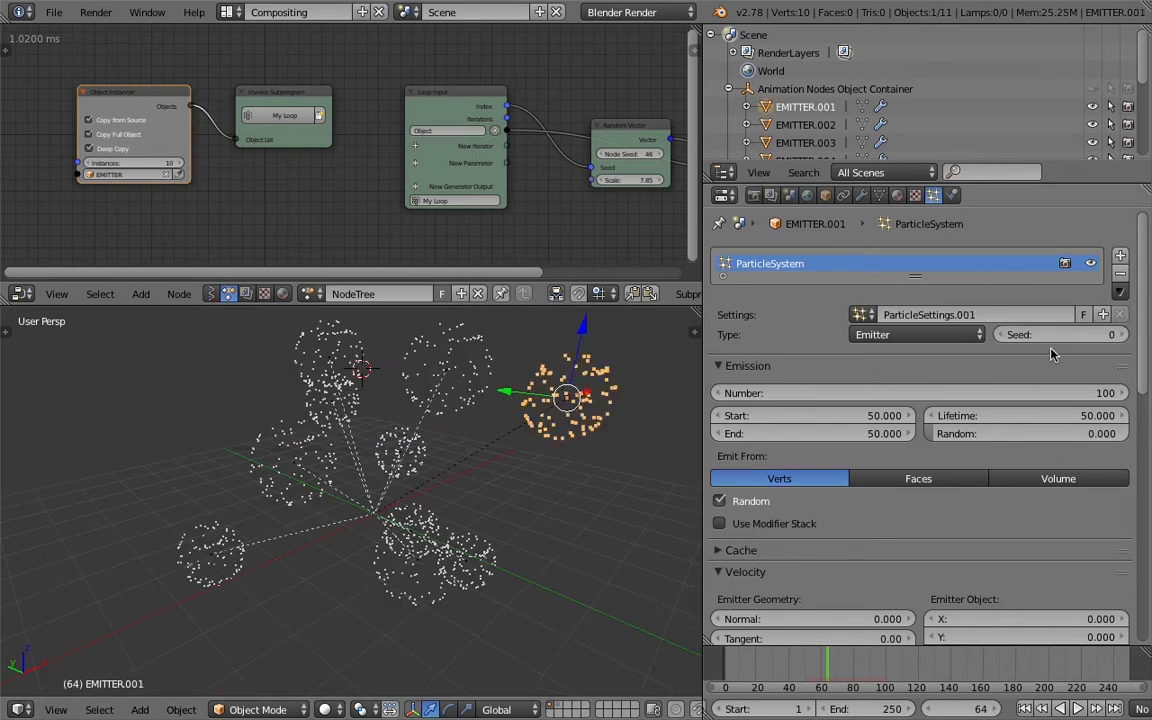
right_click(418, 555)
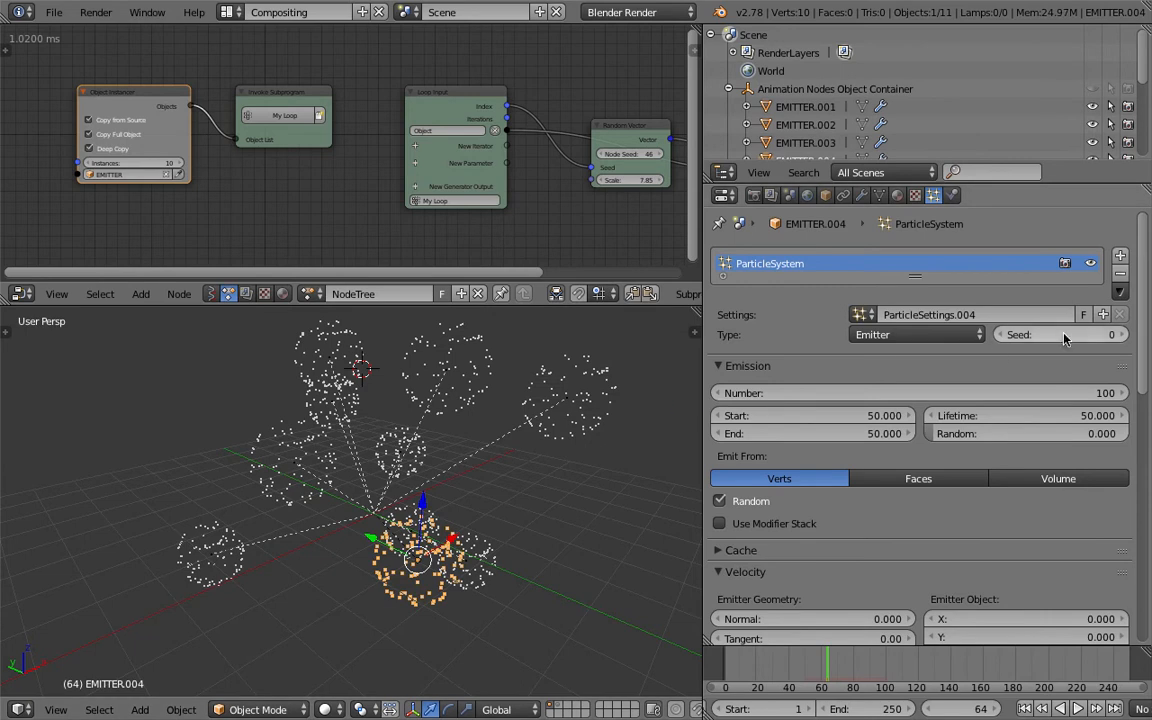
right_click(313, 377)
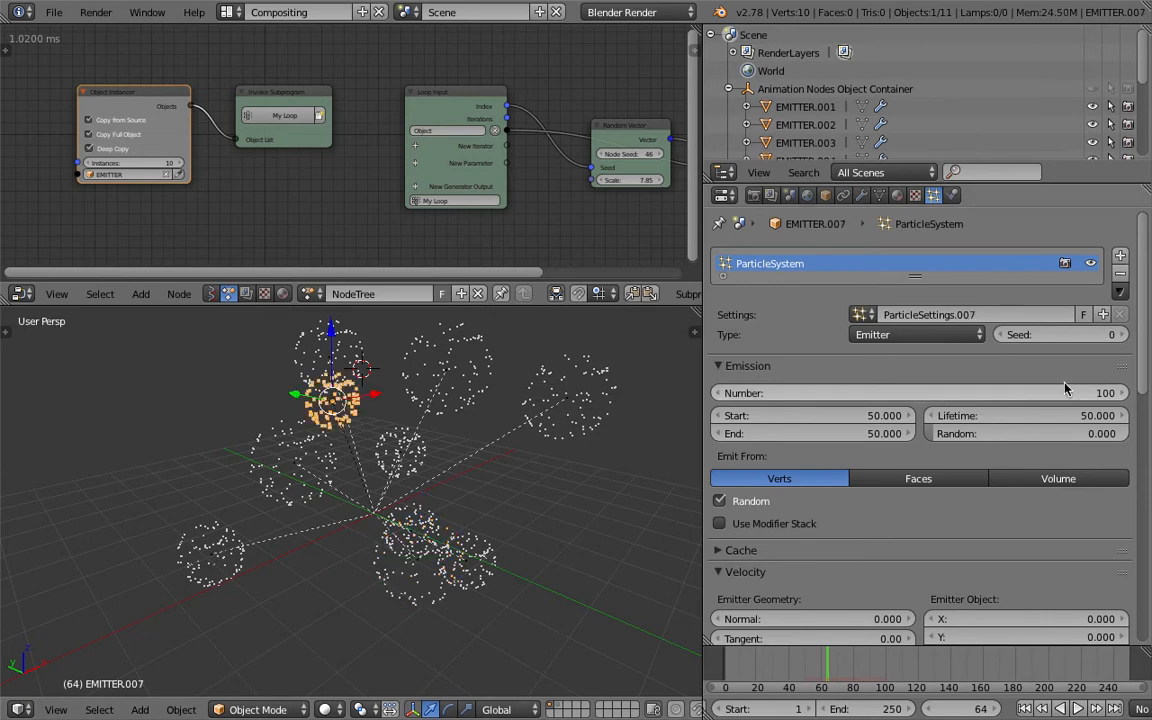
left_click_drag(1070, 337, 1148, 337)
right_click(276, 477)
left_click_drag(1070, 337, 1150, 340)
Give EMITTER.002 a different particle seed and EMITTER.006 seed 99, and save the file
right_click(210, 552)
middle_click_drag(492, 326, 436, 445)
right_click(332, 345)
key("ctrl+s")
left_click(436, 445)
Move the Invoke Subprogram node slightly closer to the Object Instancer node and save the file
middle_click_drag(337, 187, 334, 199)
left_click(280, 112)
left_click_drag(280, 112, 266, 104)
key("ctrl+s")
left_click(270, 107)
Scrub and play the animation to examine the varied bursts, stop playback, and select EMITTER.001
left_click_drag(823, 673, 888, 688)
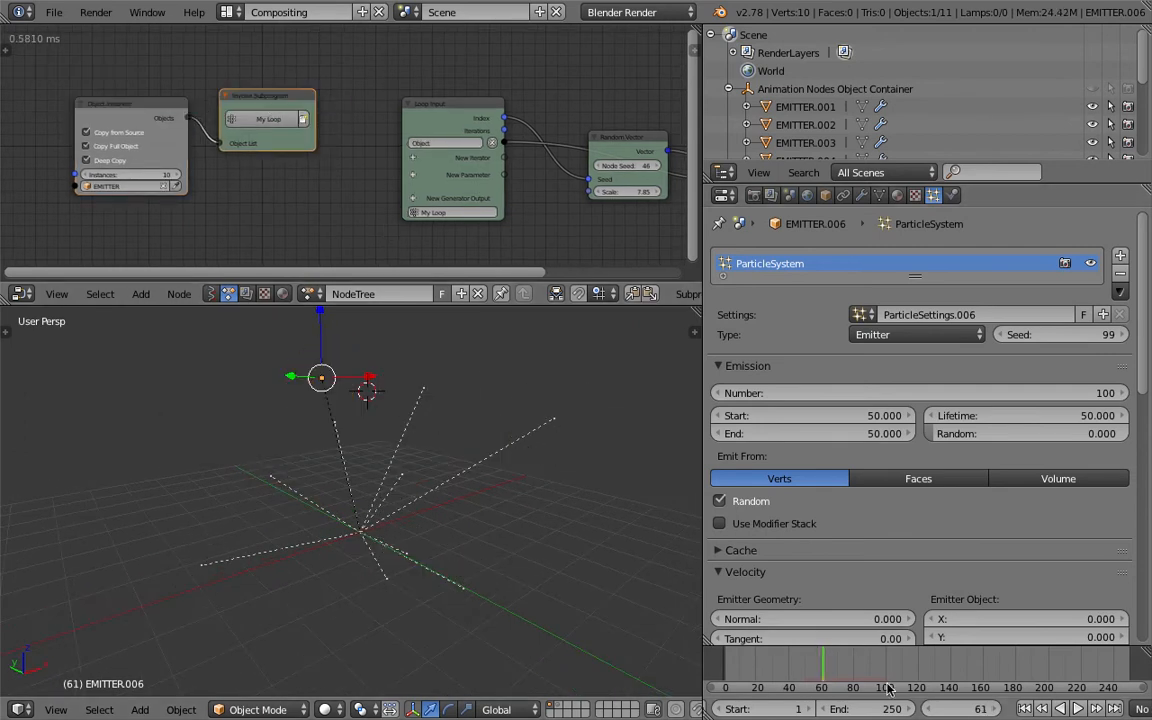
left_click(1077, 709)
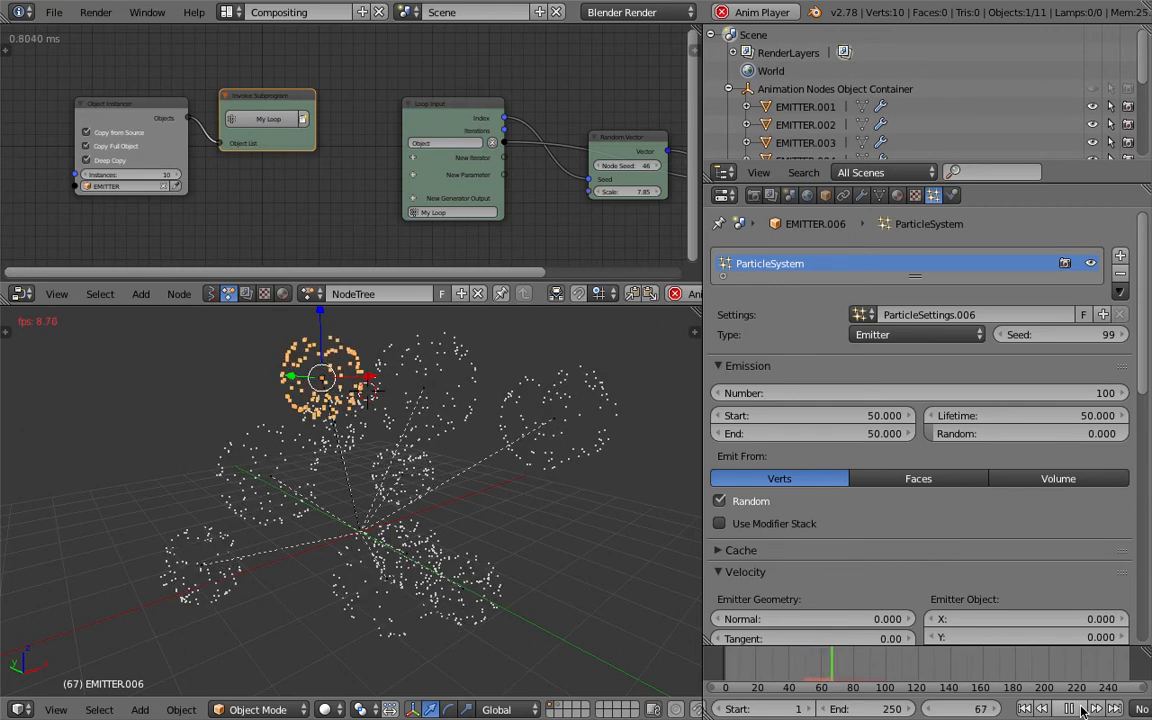
left_click(1080, 708)
right_click(490, 388)
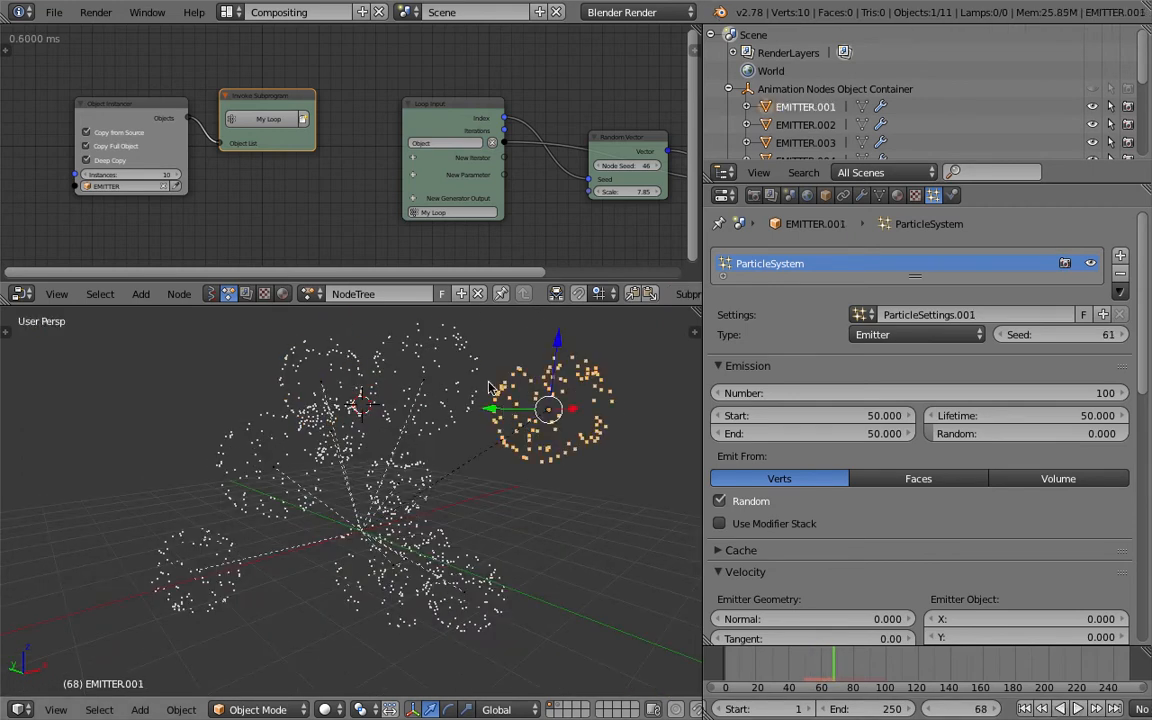
Save the file over the existing one and select the EMITTER.001 burst in the 3D view
right_click(492, 390)
middle_click_drag(501, 448, 572, 437)
key("ctrl+s")
left_click(458, 441)
key("a")
key("a")
key("a")
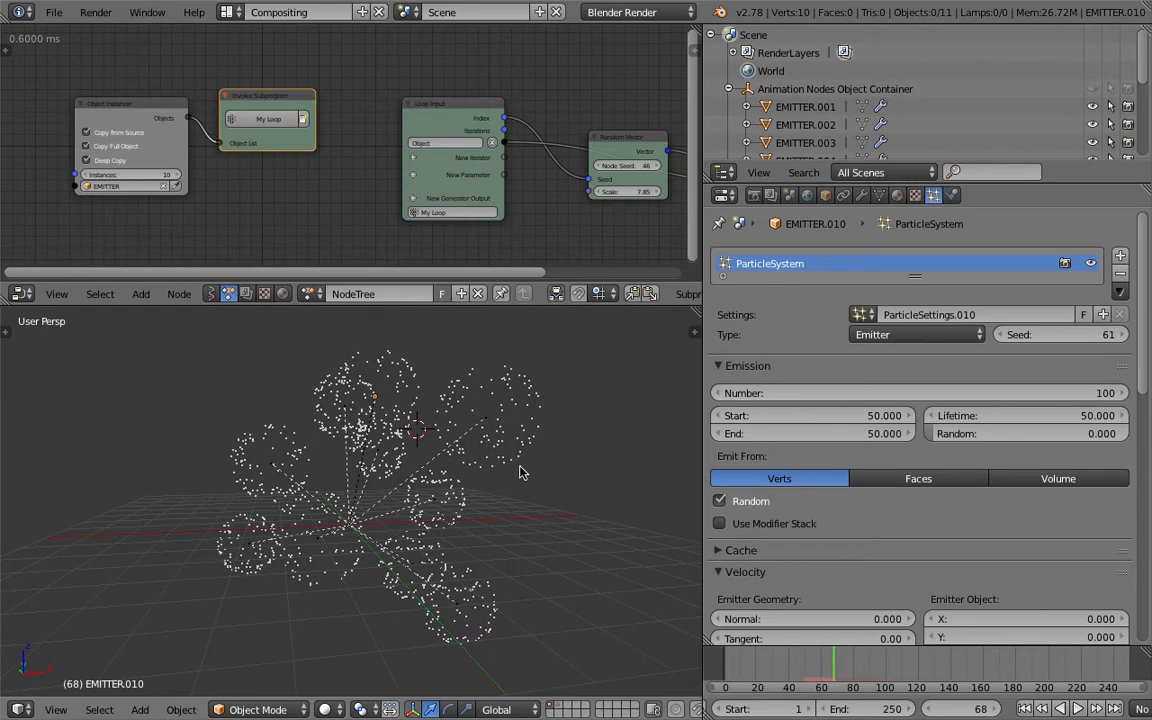
middle_click_drag(517, 470, 566, 471)
right_click(505, 418)
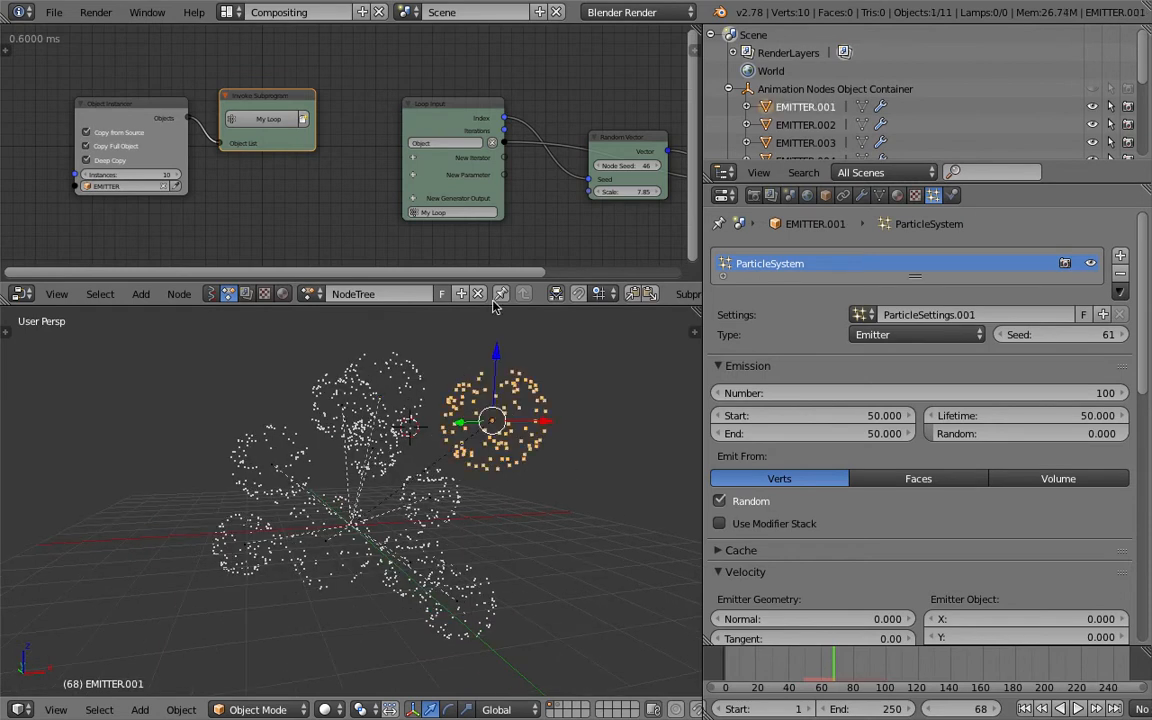
Move the Random Vector node slightly lower and closer to the Loop Input node, and select EMITTER.010
middle_click_drag(392, 207, 300, 210)
middle_click_drag(380, 186, 269, 165)
scroll(269, 160, "up", 1)
left_click_drag(300, 116, 273, 138)
middle_click_drag(273, 130, 296, 120)
scroll(294, 122, "up", 1)
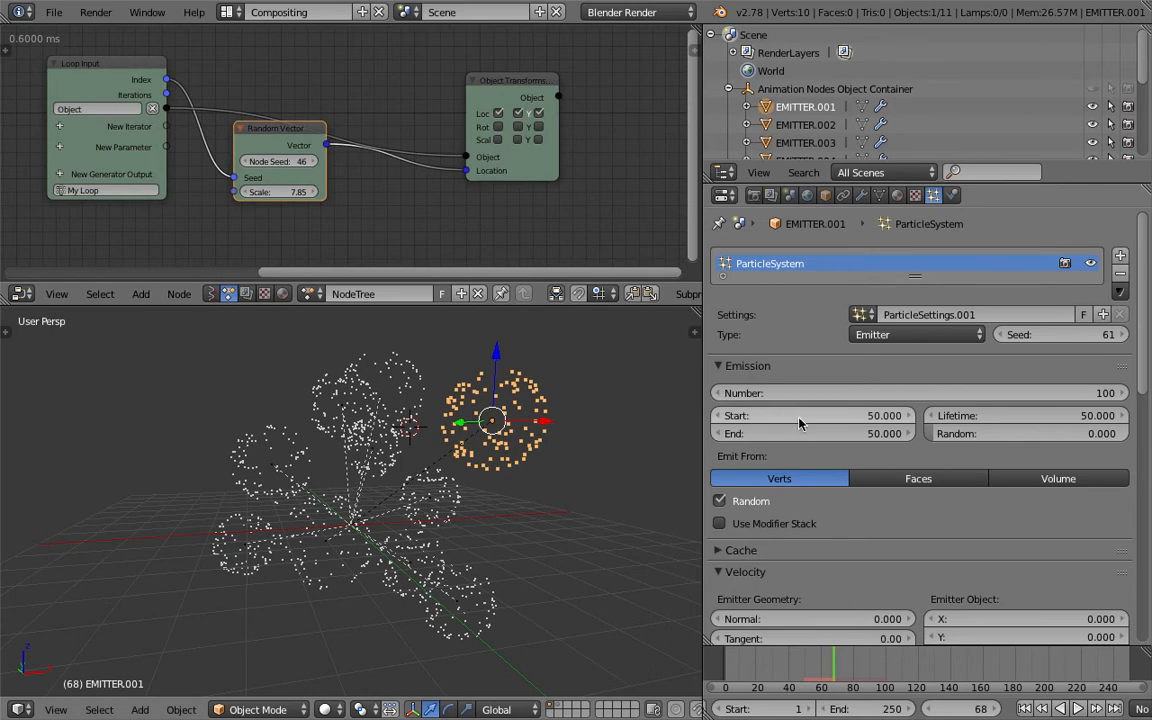
right_click(383, 352)
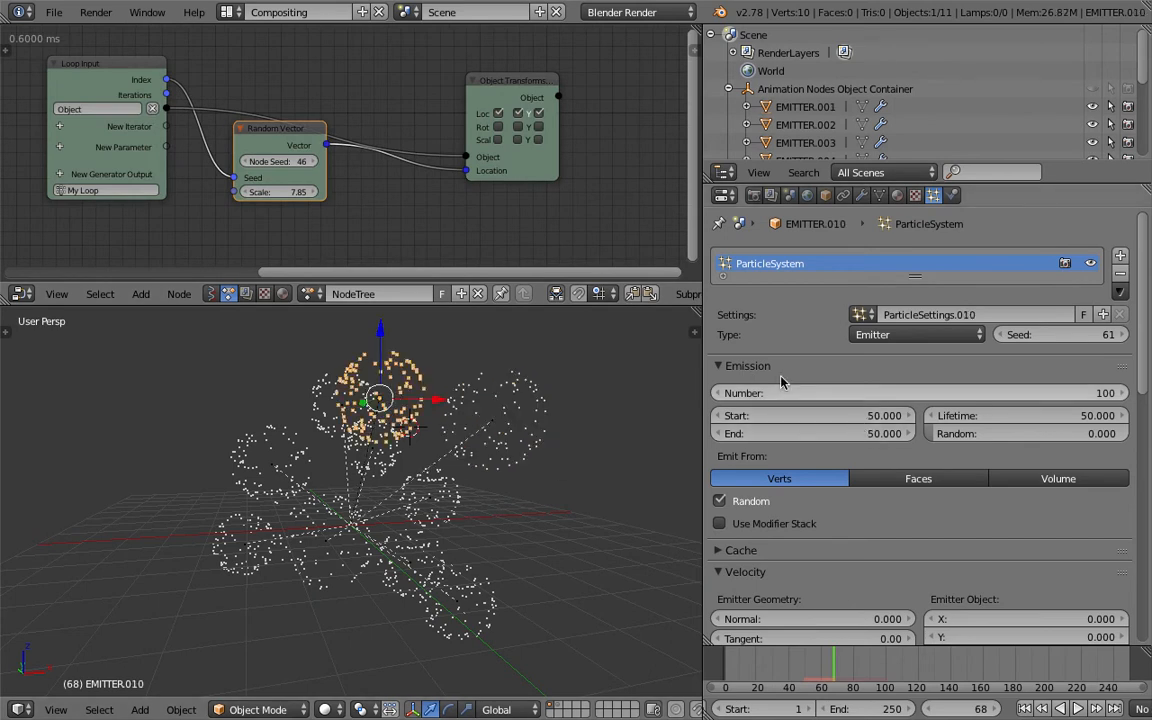
Make the node editor wider and taller and save the file
left_click_drag(702, 344, 734, 338)
middle_click_drag(527, 200, 523, 218)
key("ctrl+s")
left_click(524, 217)
left_click_drag(571, 304, 578, 362)
key("ctrl+s")
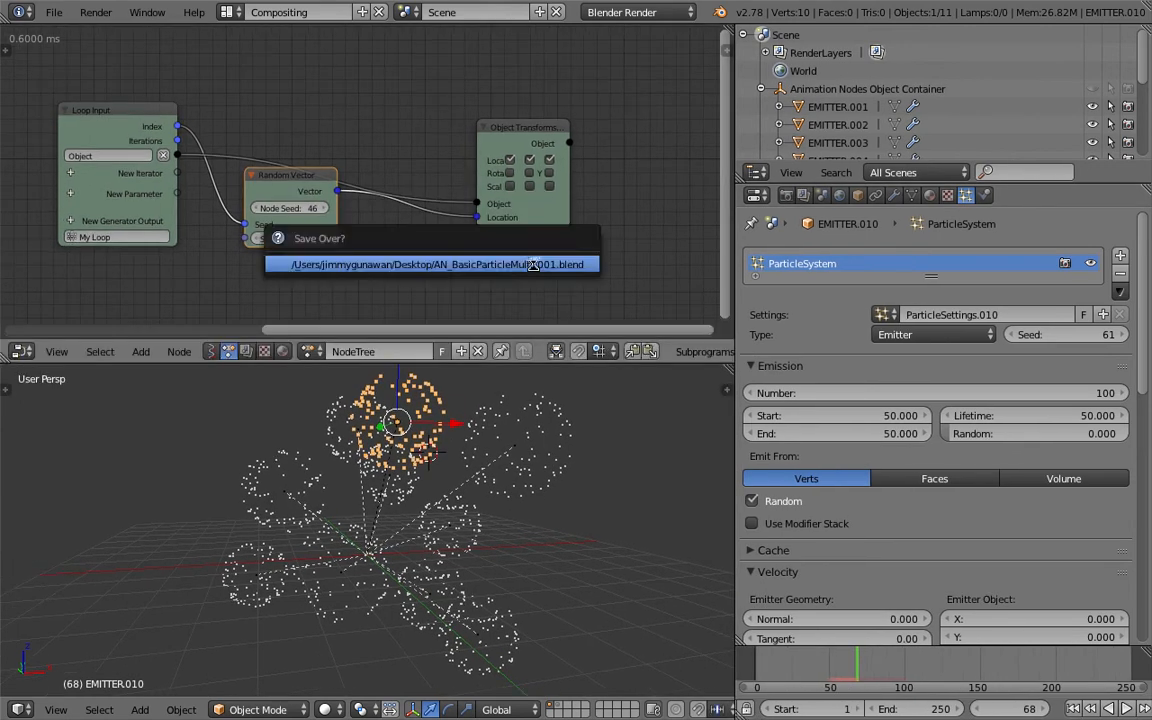
left_click(532, 264)
Move the Random Vector node slightly further down and save the file again
scroll(418, 232, "up", 1)
left_click_drag(281, 177, 286, 206)
key("ctrl+s")
left_click(288, 207)
middle_click_drag(440, 150, 327, 164)
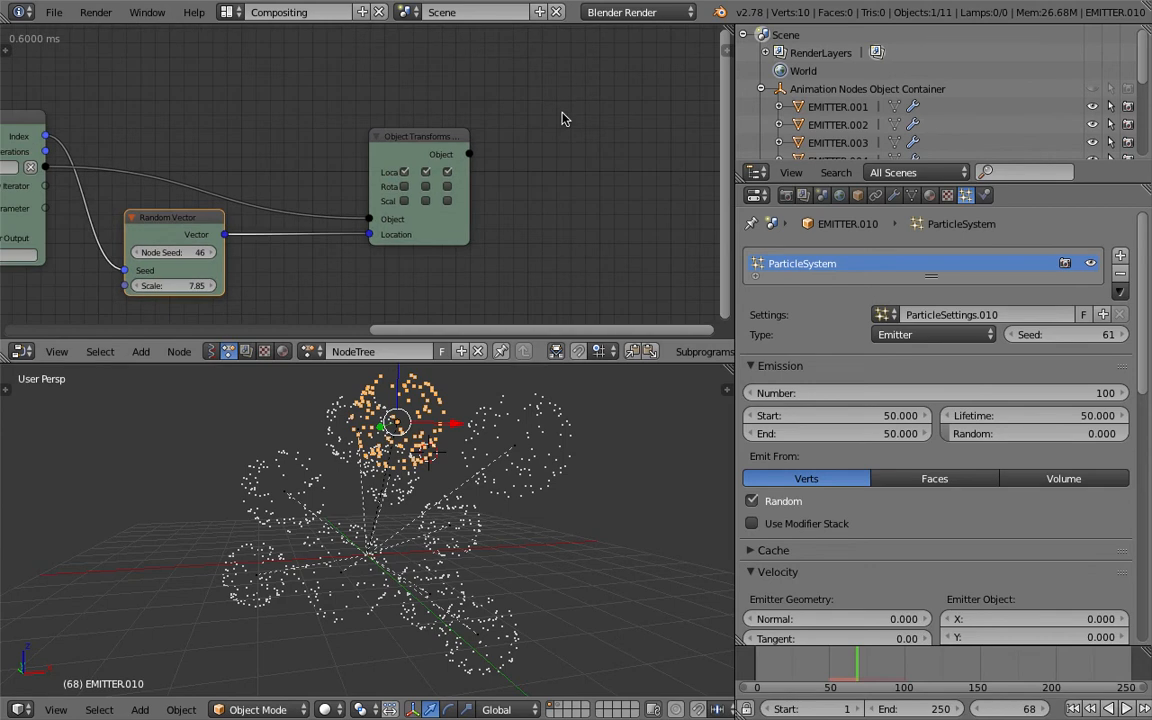
Add an Object Attribute Output node after Object Transforms Output and connect the Object output to its Object input
key("ctrl+a")
type("object a")
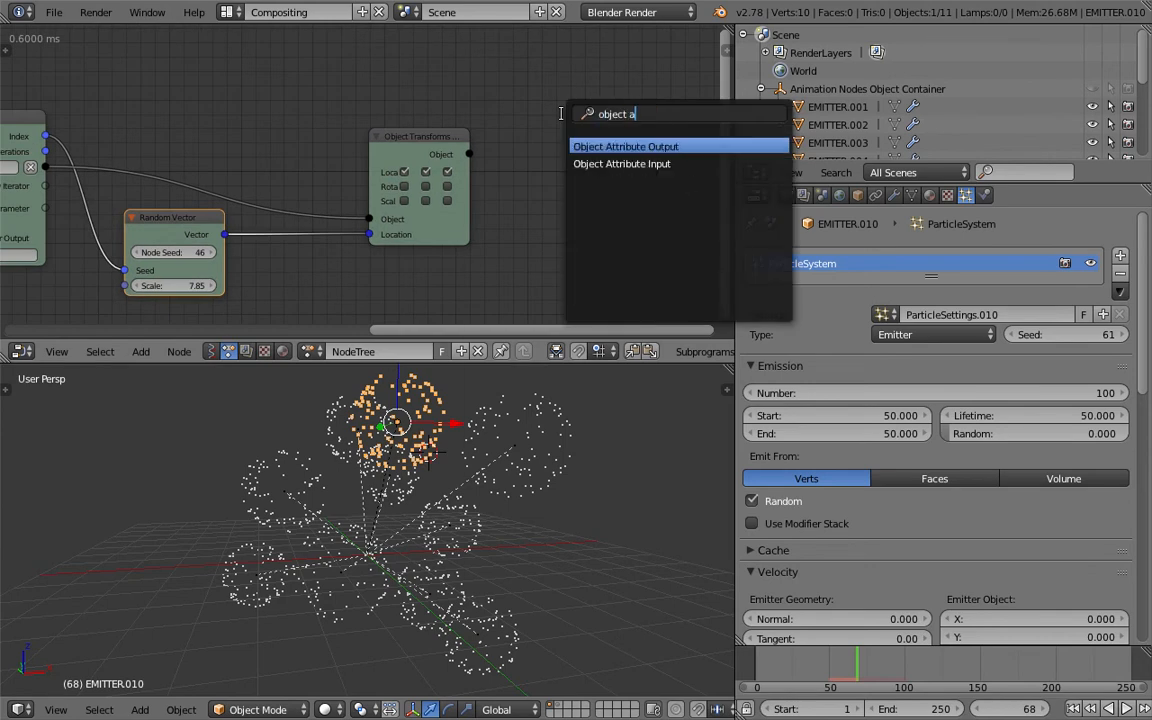
key("Return")
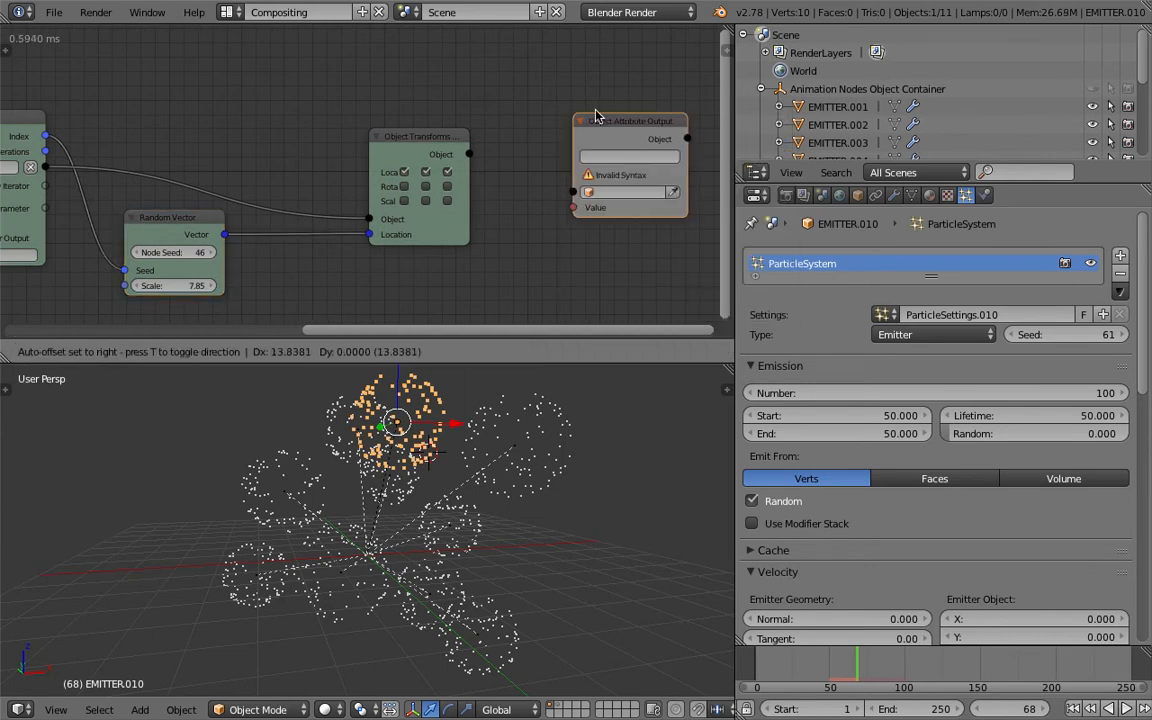
left_click(553, 160)
left_click_drag(405, 140, 527, 233)
middle_click_drag(514, 144, 442, 129)
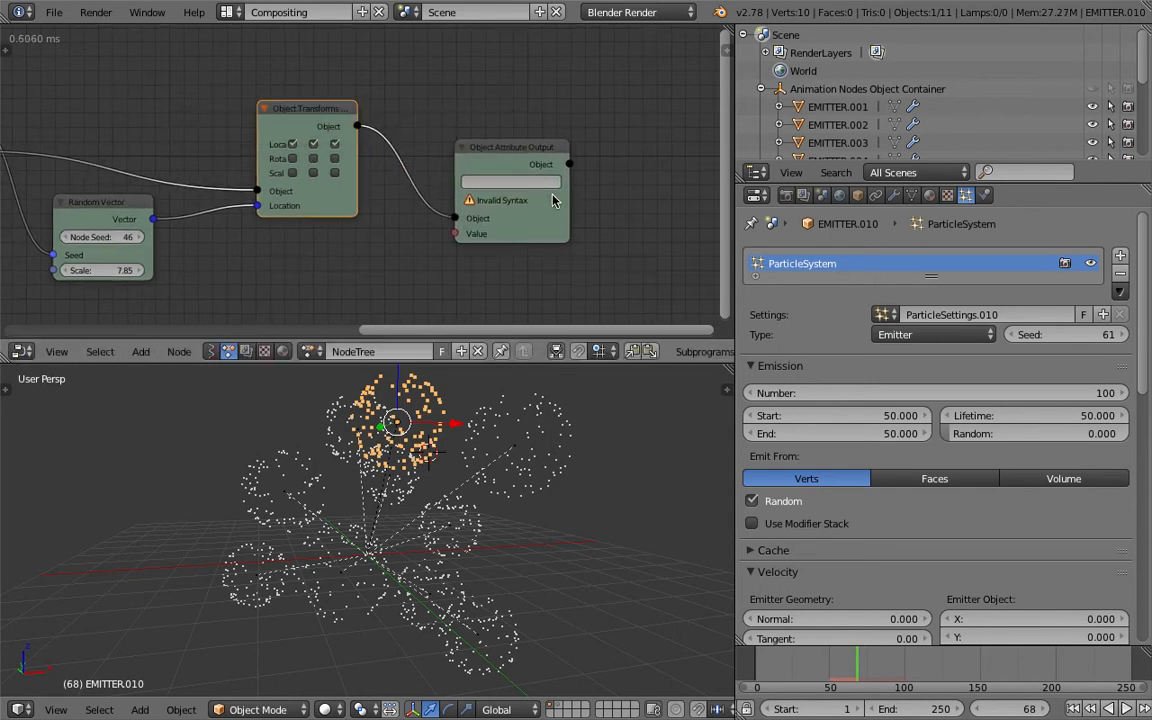
Expand the Info log to show the logged Python commands and shift the Object Attribute Output node slightly away from Object Transforms Output
left_click(565, 199)
scroll(580, 192, "up", 3)
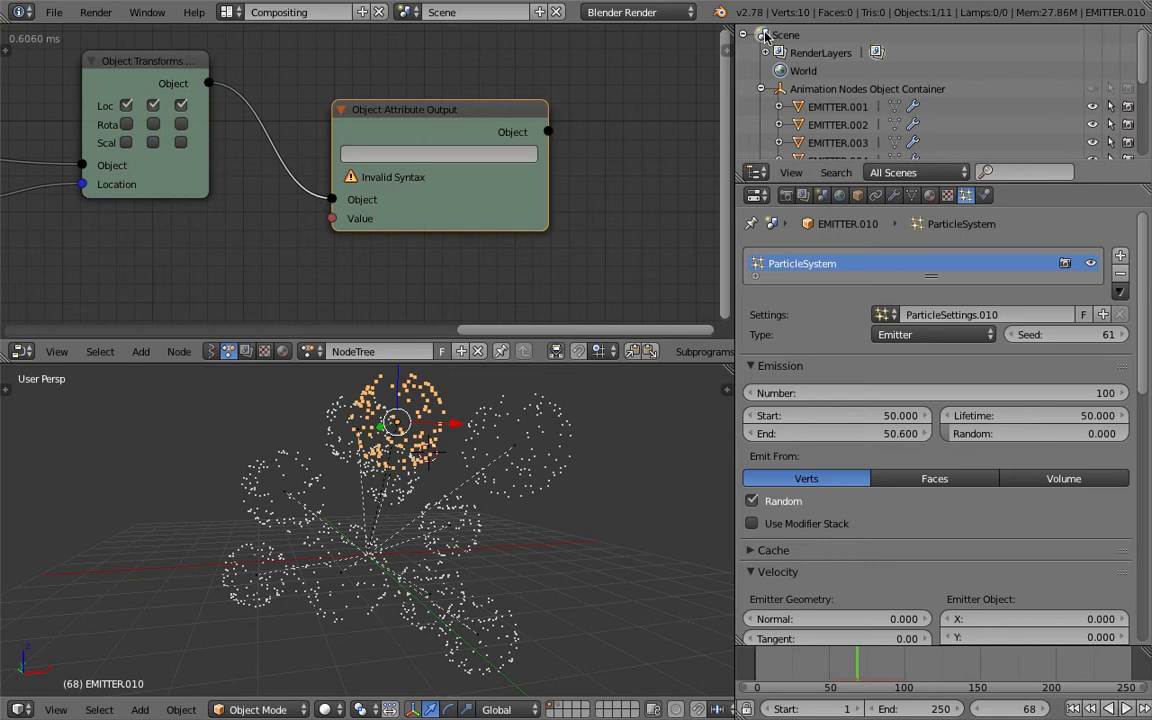
left_click_drag(767, 24, 767, 104)
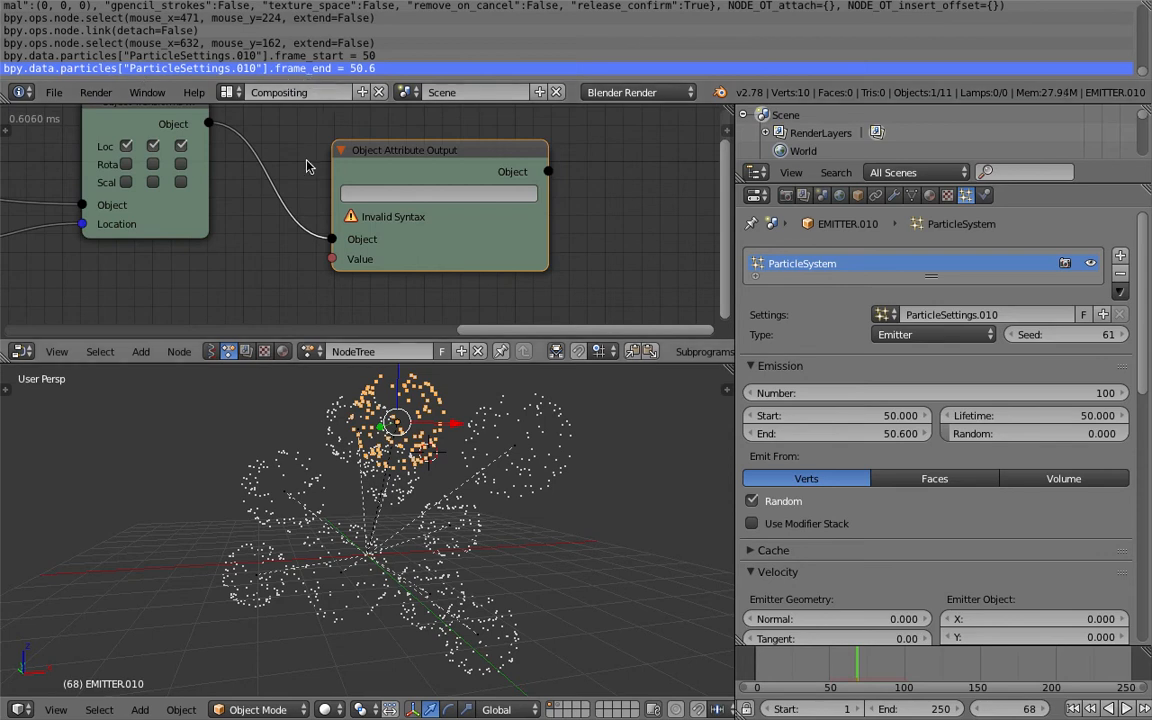
left_click(352, 192)
left_click(382, 141)
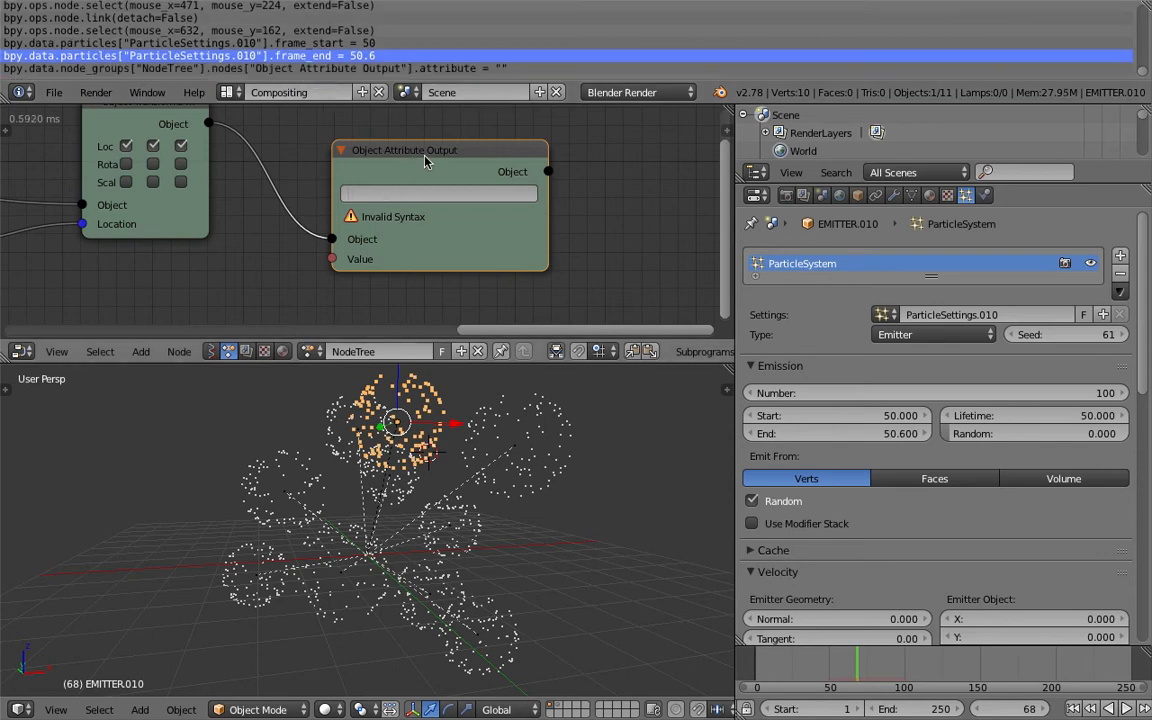
left_click_drag(382, 141, 404, 149)
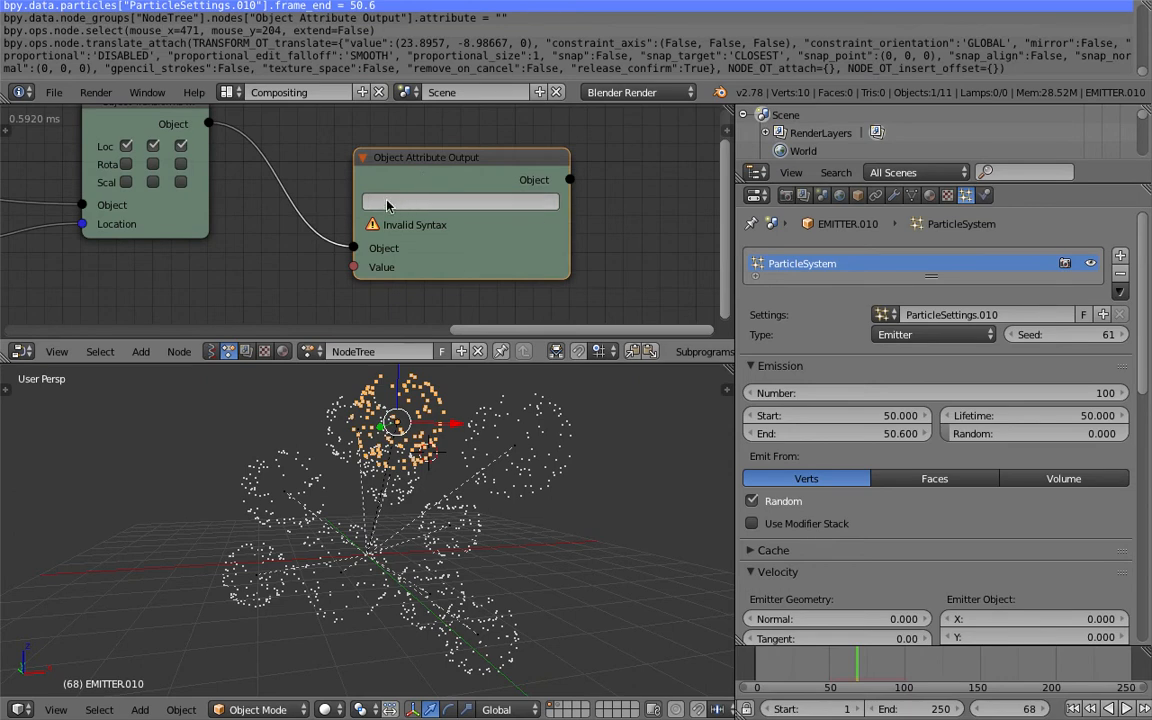
scroll(392, 60, "up", 1)
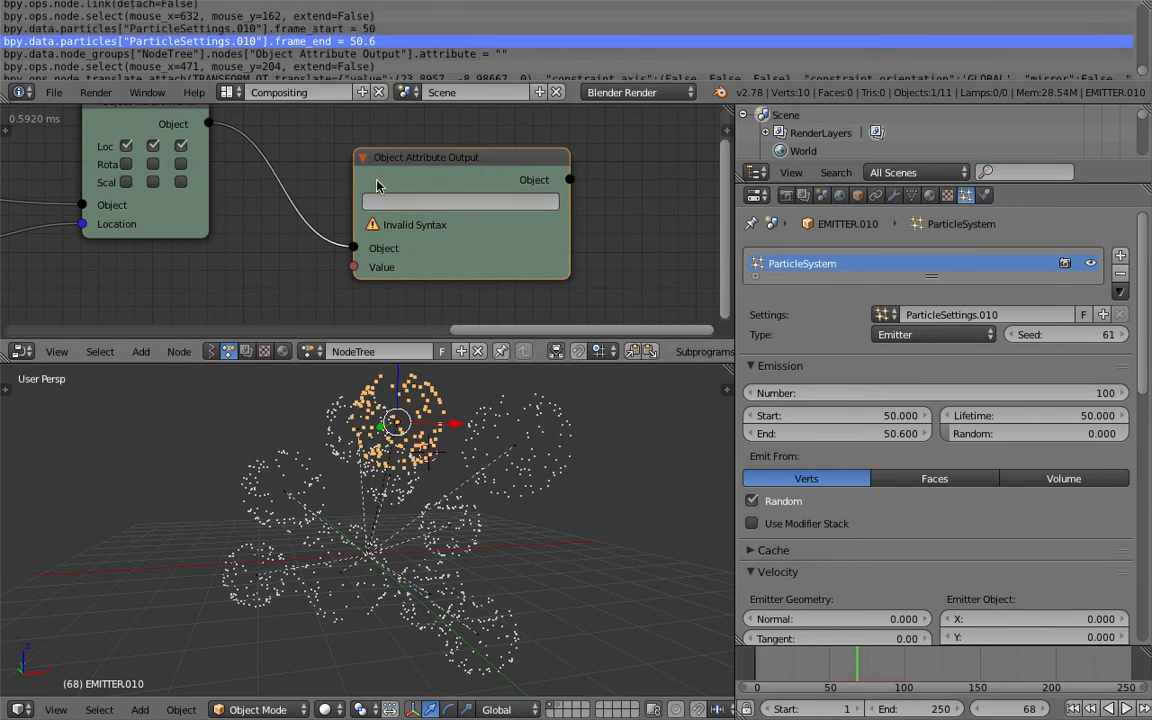
mouse_move(366, 156)
middle_mouse_down()
mouse_move(312, 210)
mouse_move(355, 137)
middle_mouse_up()
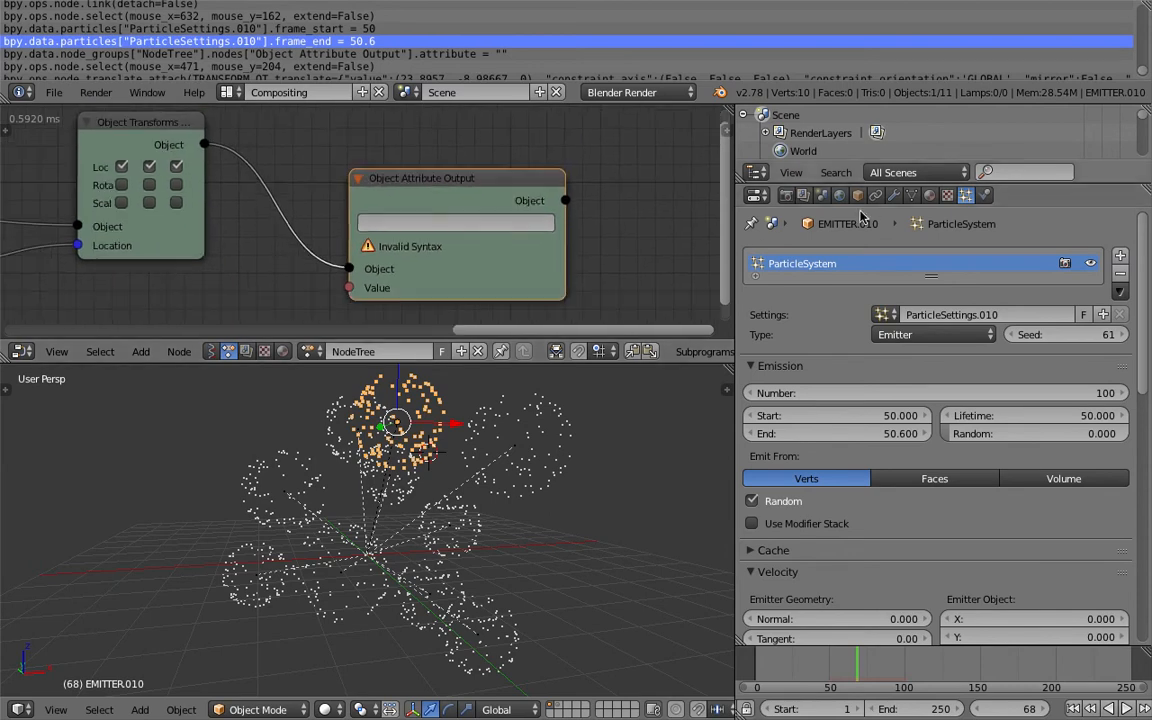
Split the 3D view and turn the new upper area into a Python Console
left_click_drag(719, 363, 733, 476)
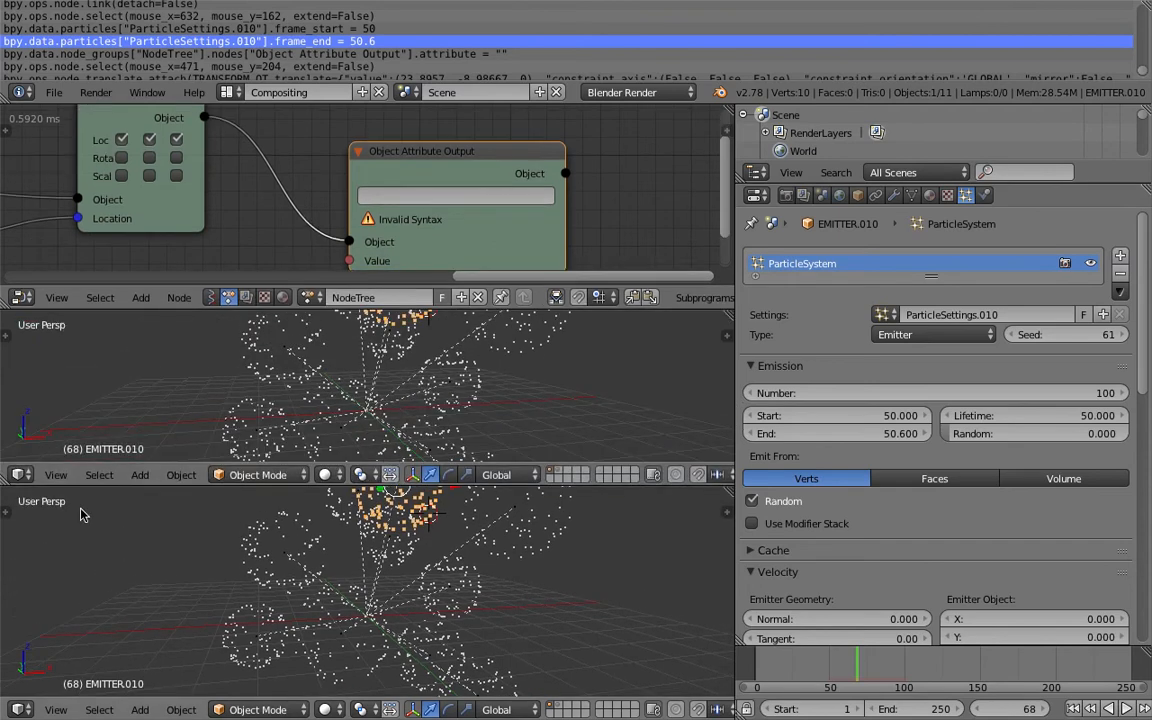
left_click(20, 475)
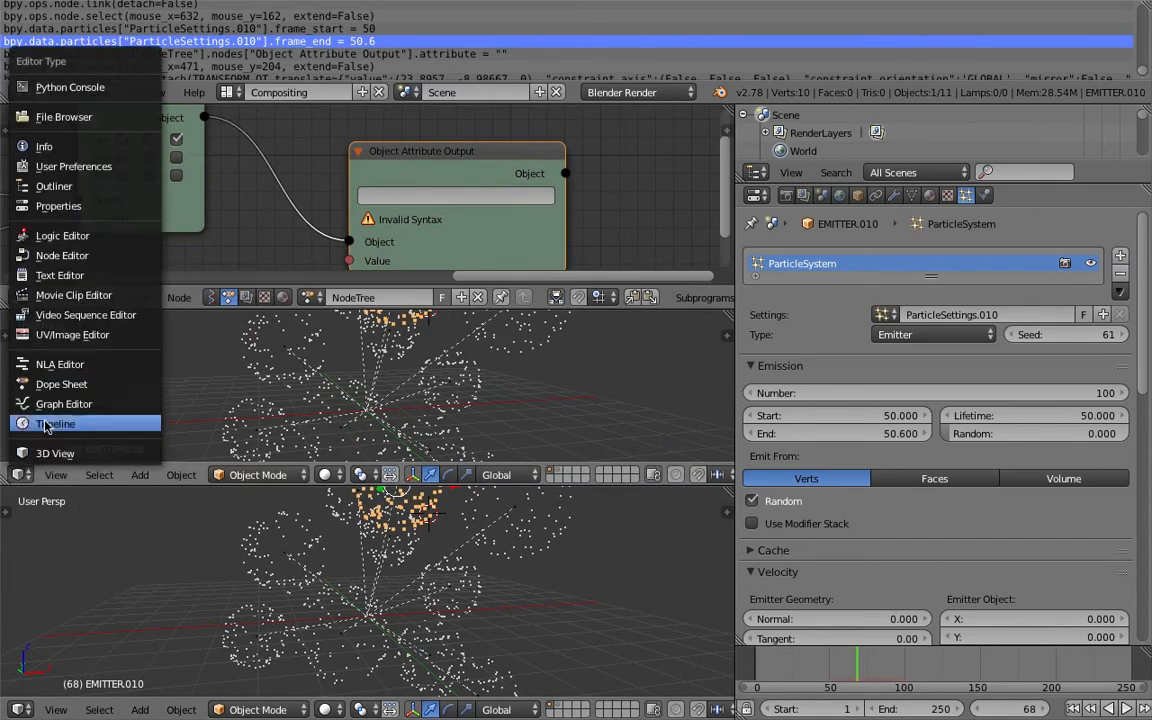
left_click(62, 88)
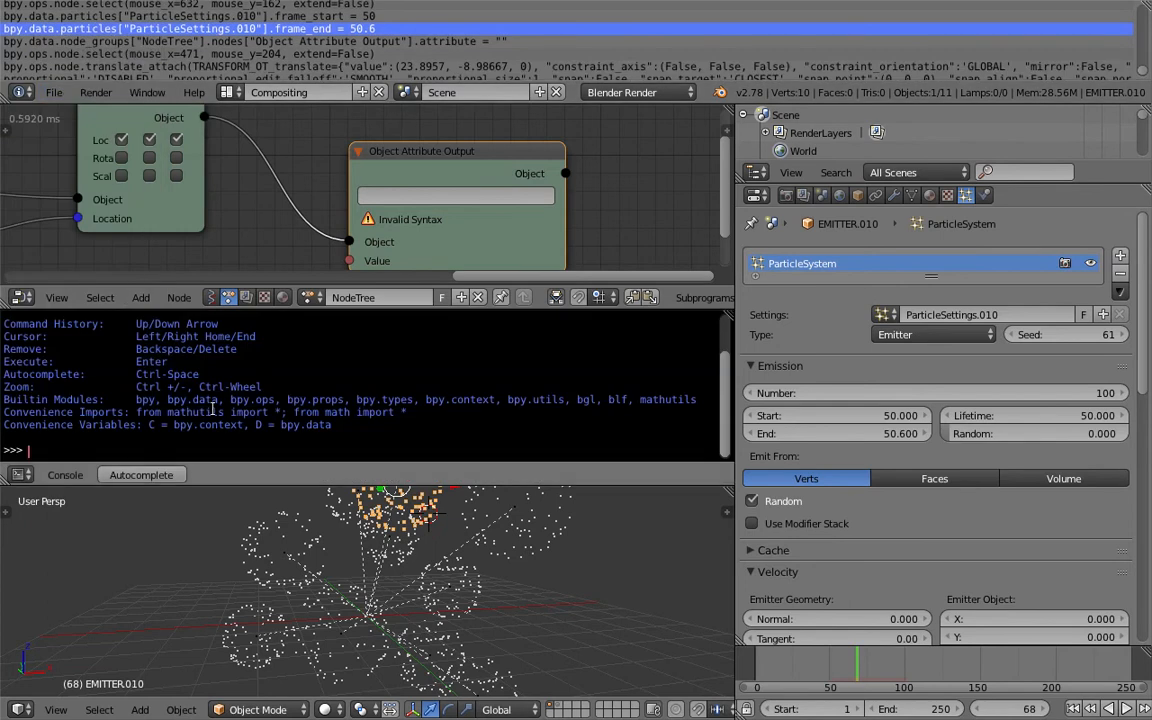
Evaluate bpy.data.objects['EMITTER.010'] in the Python Console
type("bpy.data.objects[")
key("BackSpace")
type("[")
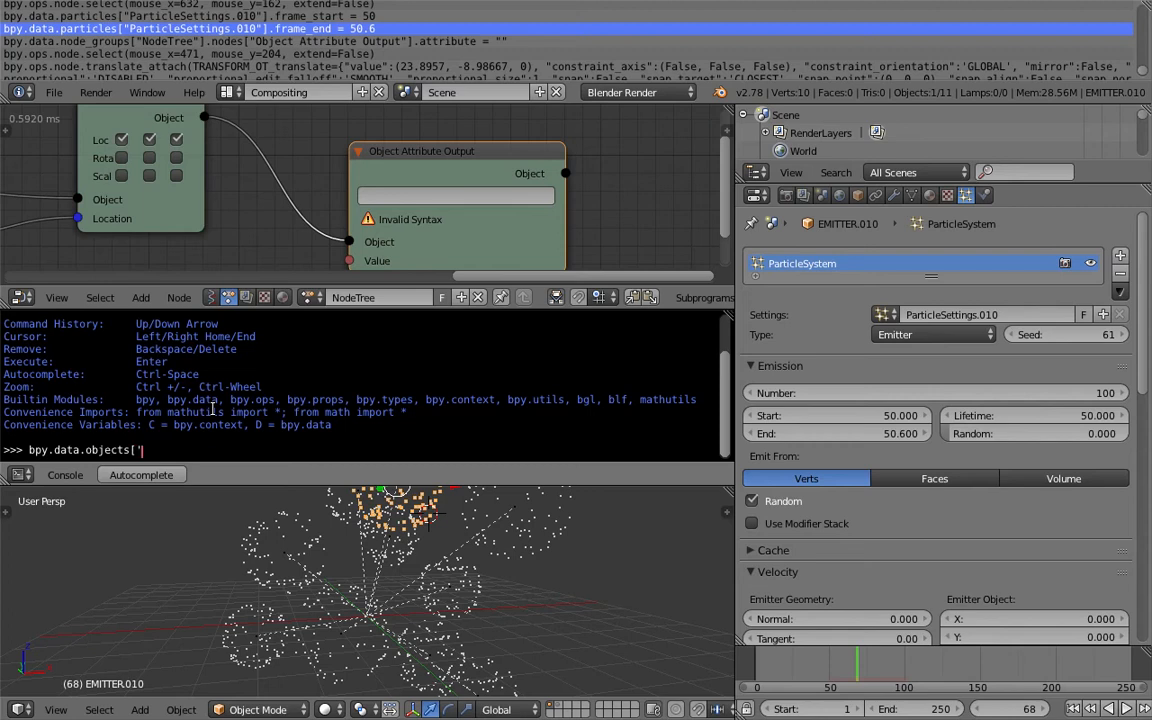
type("'EMITTER.010")
key("Return")
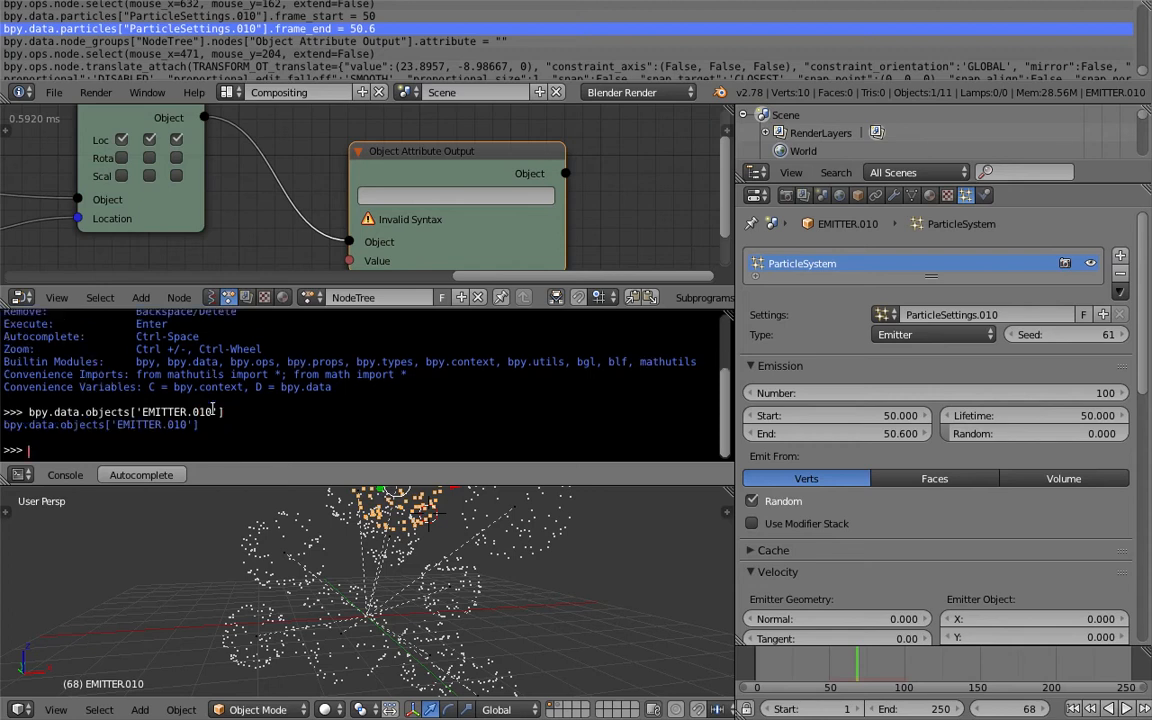
Reuse the previous console expression to run ob = bpy.data.objects['EMITTER.010']
key("Up")
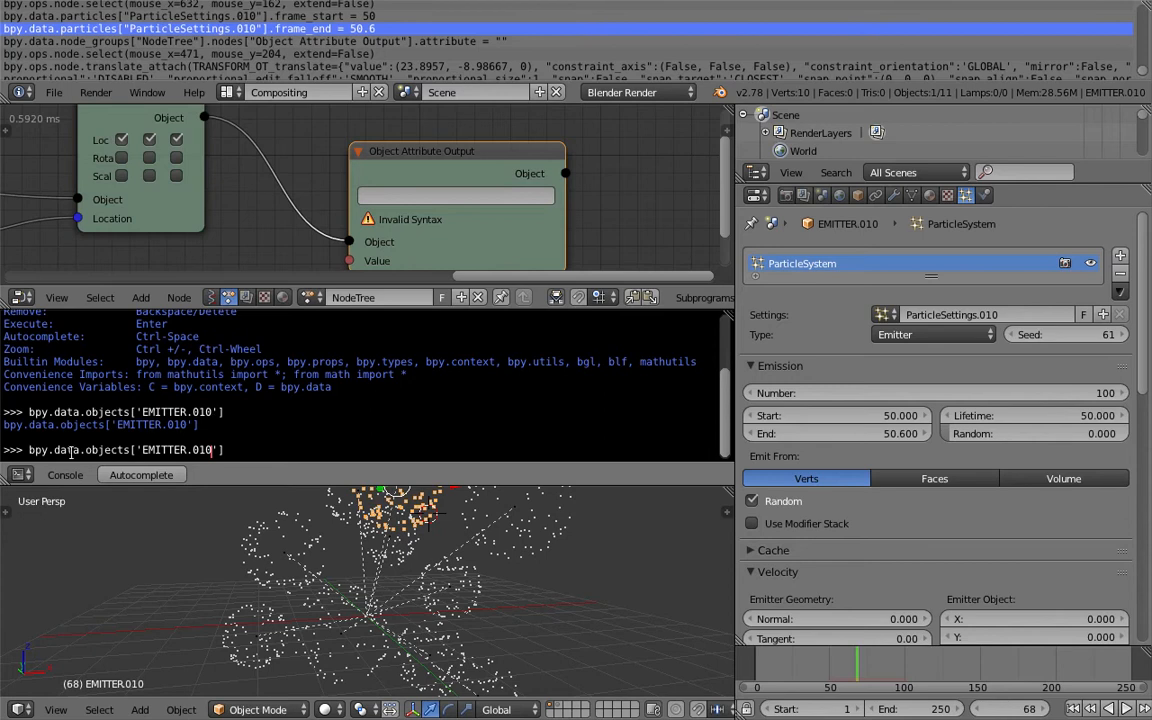
key("ctrl+Left")
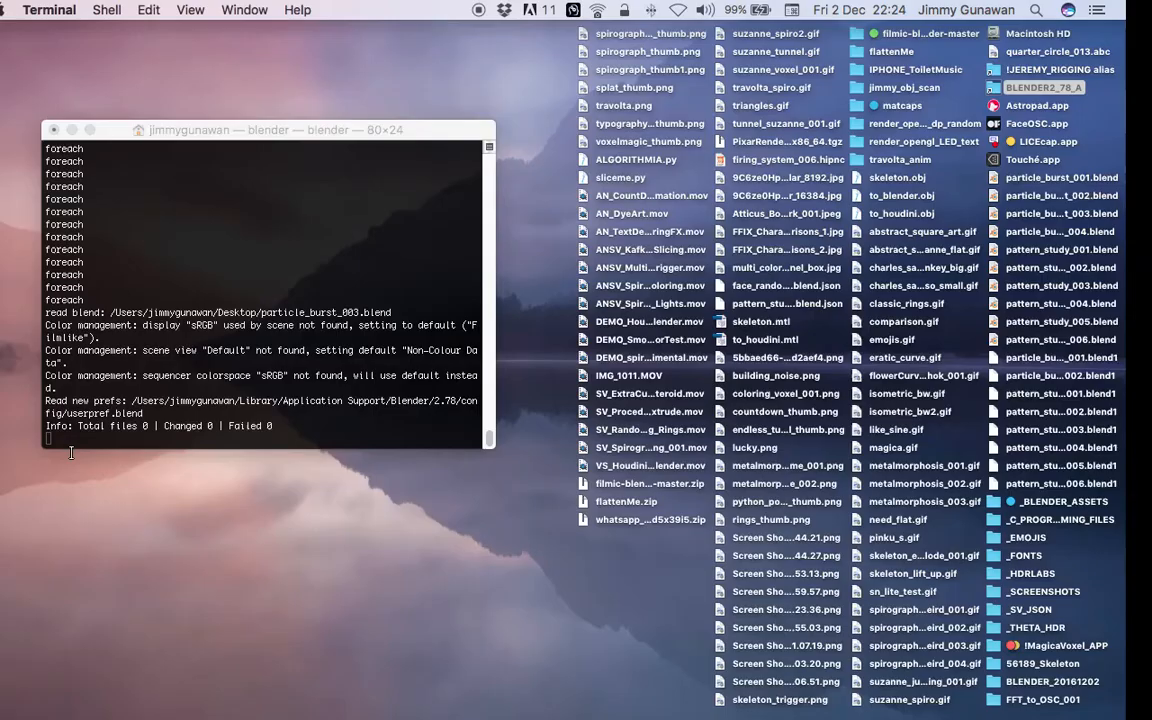
key("ctrl+Right")
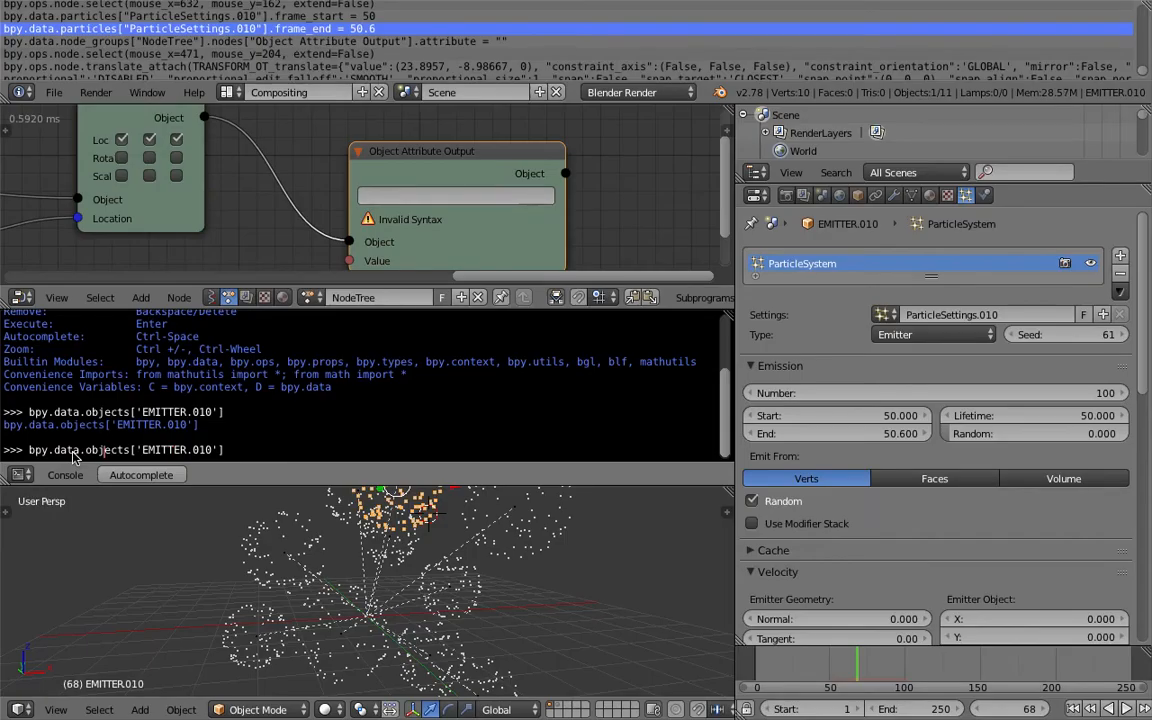
type("ob =")
key("Return")
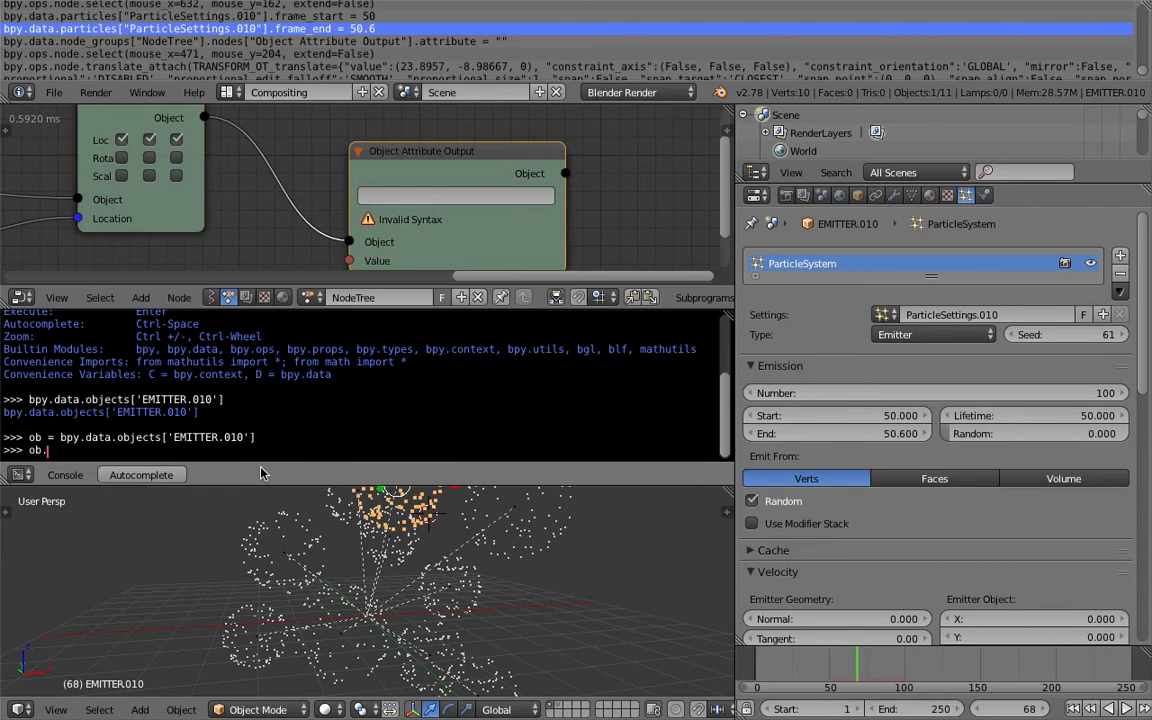
List the attributes available on ob in the console and evaluate ob.particle_systems
key("ctrl+space")
scroll(282, 450, "up", 10)
scroll(282, 450, "up", 5)
scroll(282, 450, "up", 3)
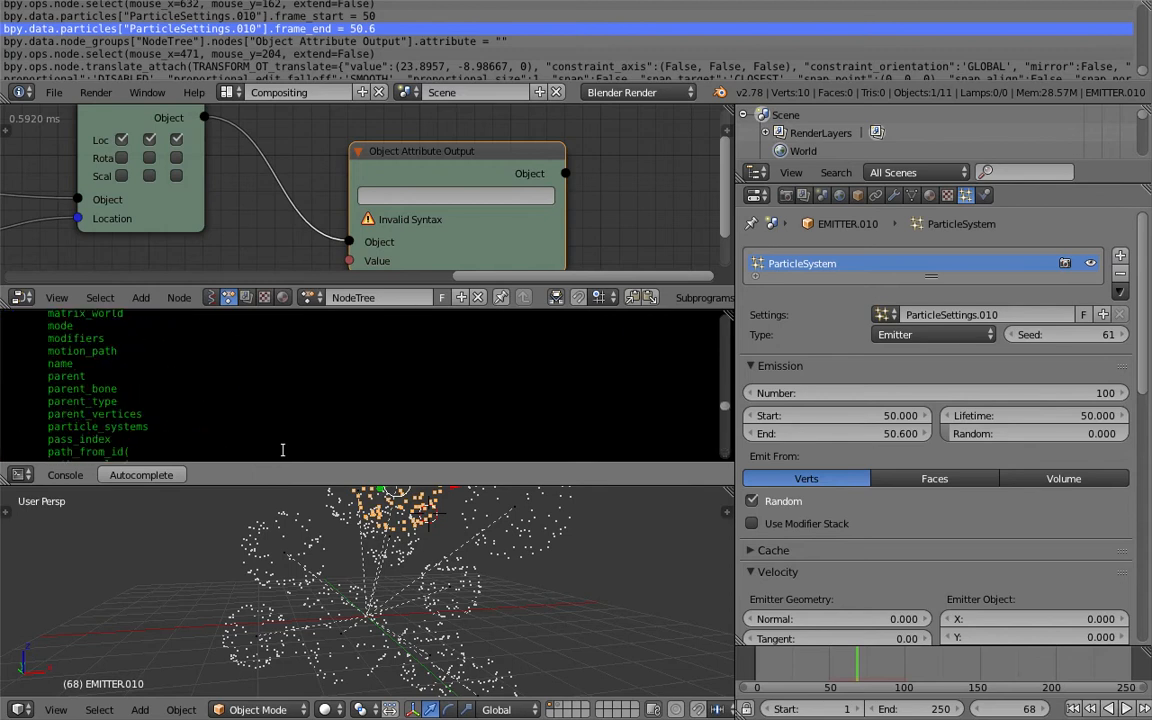
scroll(290, 436, "down", 15)
type("par")
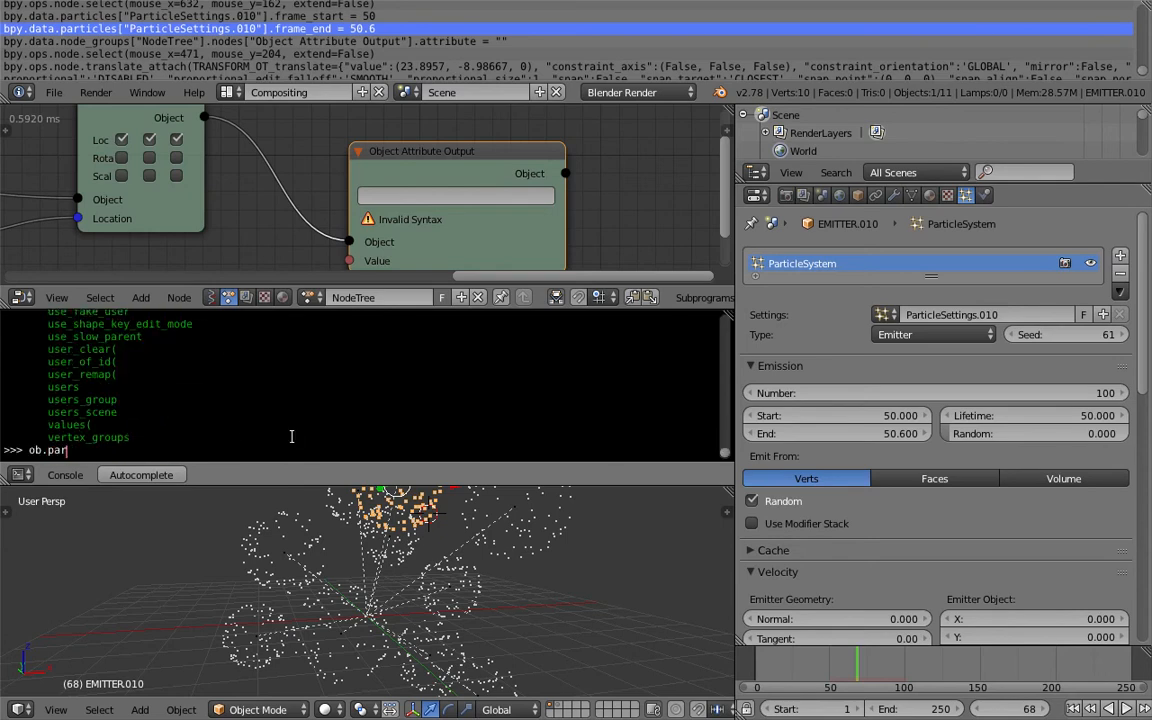
type("ticle_systems")
key("Return")
Evaluate ob.particle_systems[0].name to read the first particle system's name
key("Up")
type("[0].name")
key("Return")
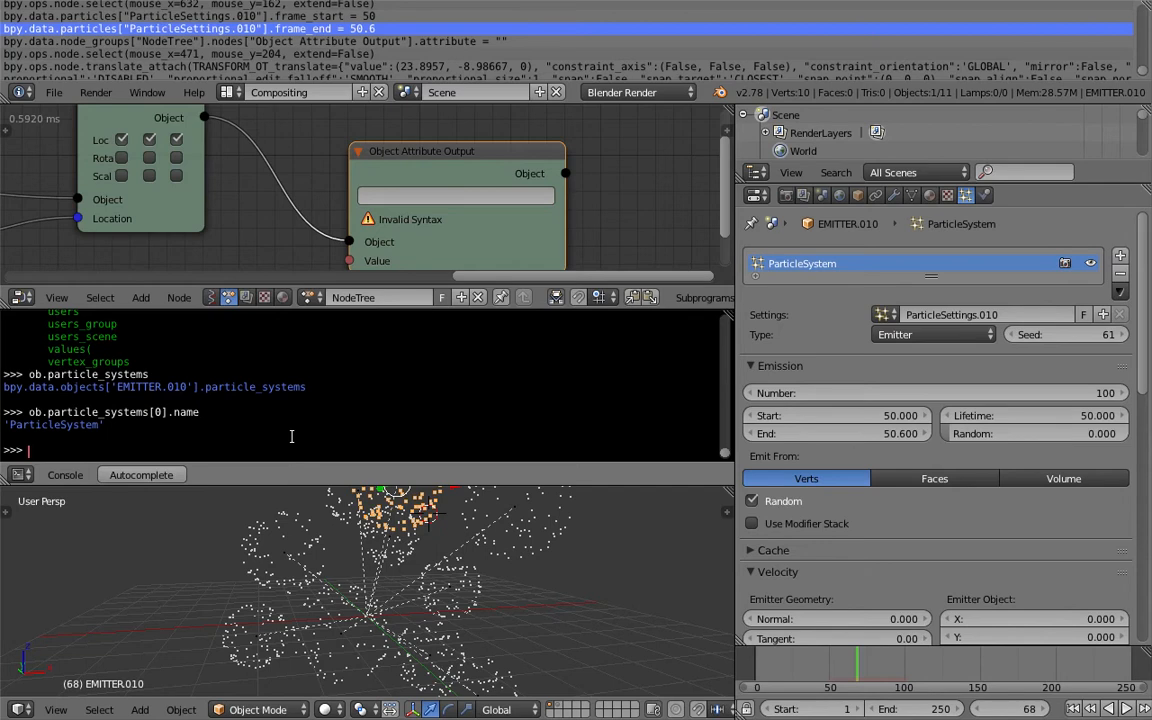
Check EMITTER.010's particle modifier name and evaluate ob.particle_systems['ParticleSystem'] in the console
key("Up")
key("BackSpace")
key("BackSpace")
key("BackSpace")
key("BackSpace")
key("BackSpace")
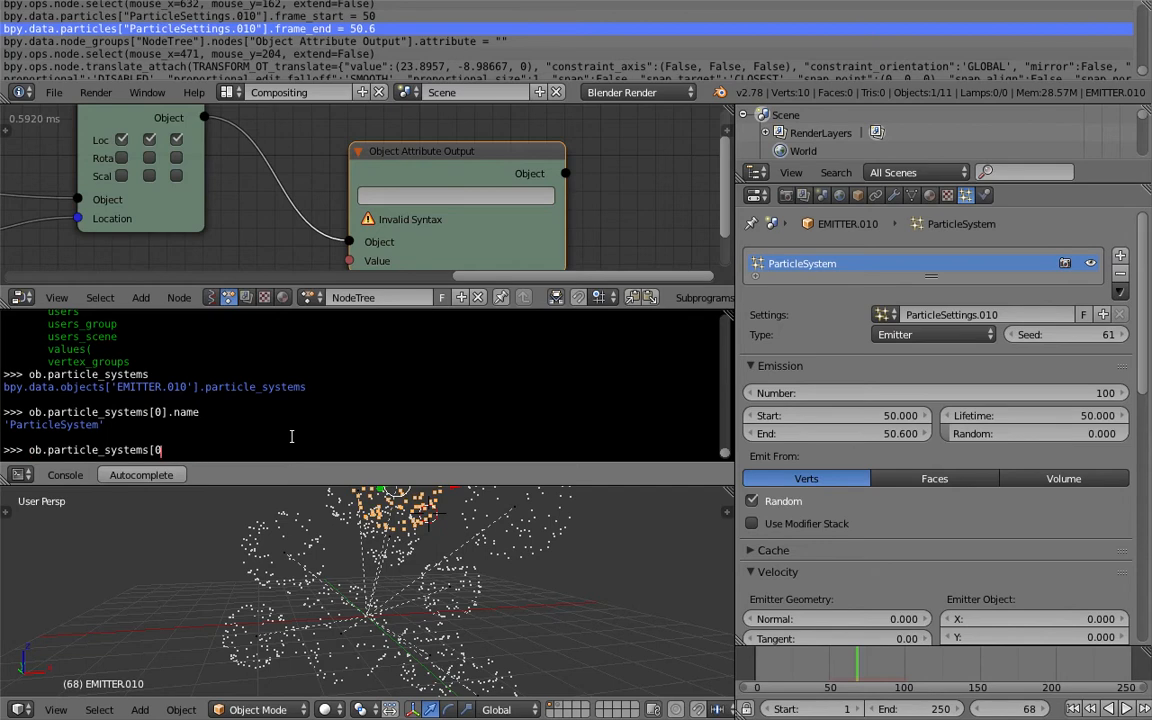
left_click(893, 195)
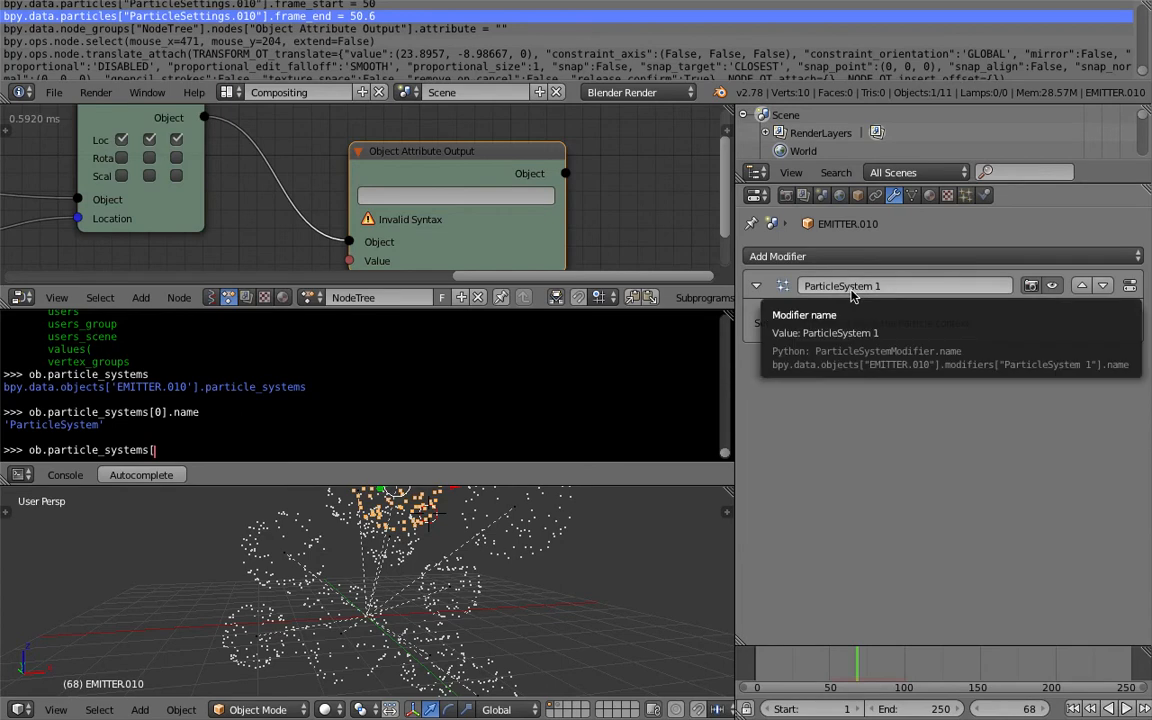
left_click(965, 195)
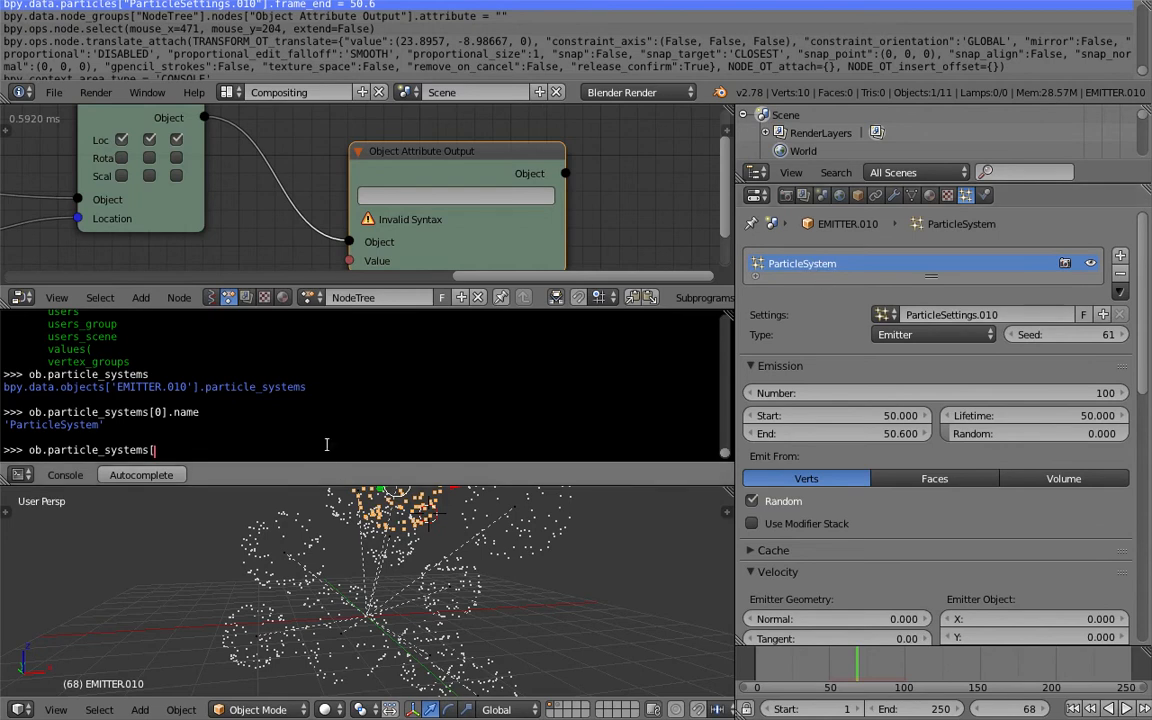
type("articleSystem']")
key("Return")
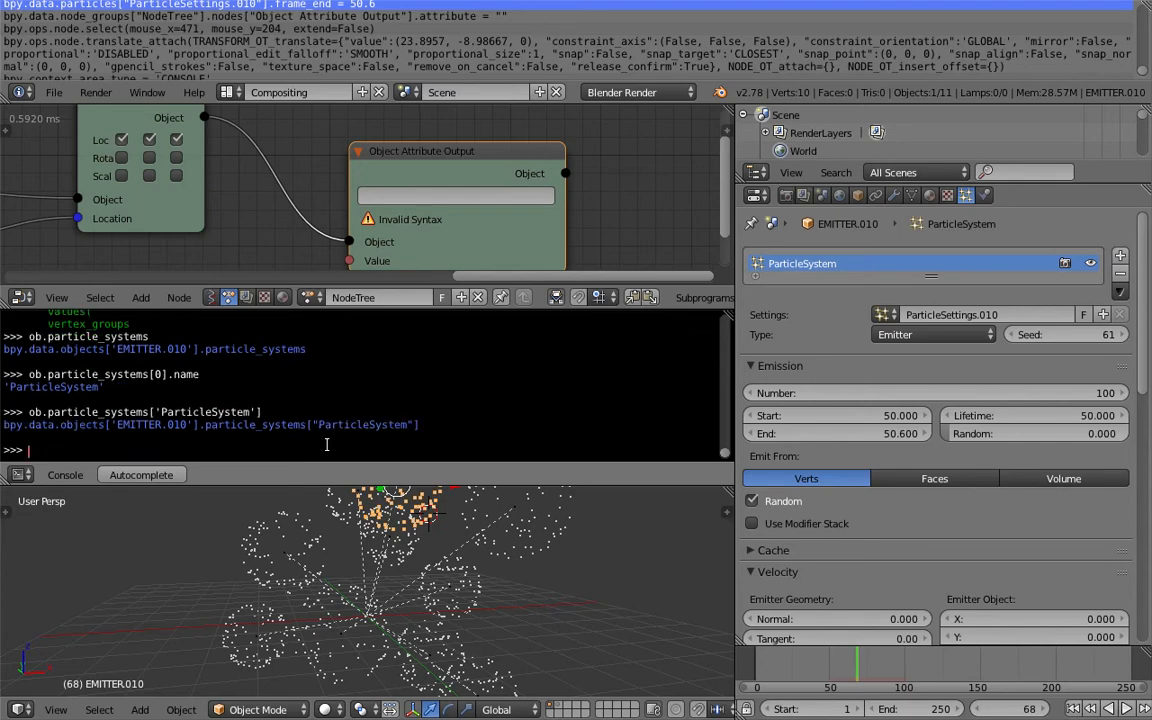
List the particle system's attributes and evaluate ob.particle_systems['ParticleSystem'].settings
key("Up")
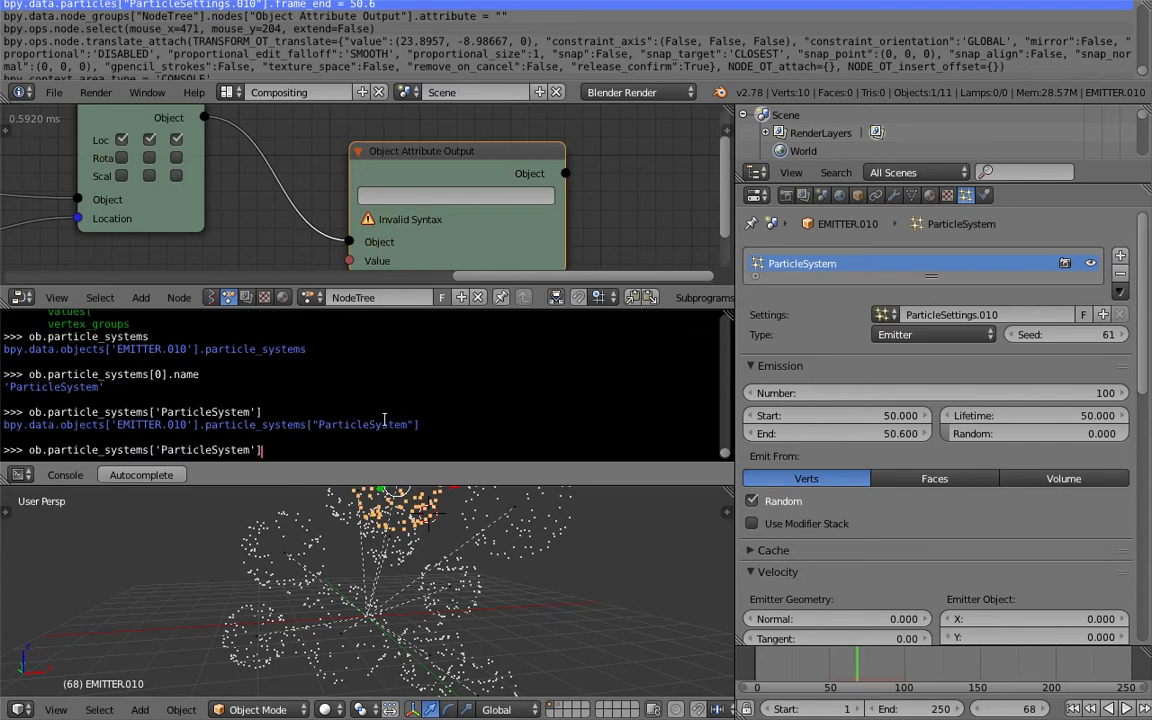
key("ctrl+space")
scroll(384, 420, "up", 6)
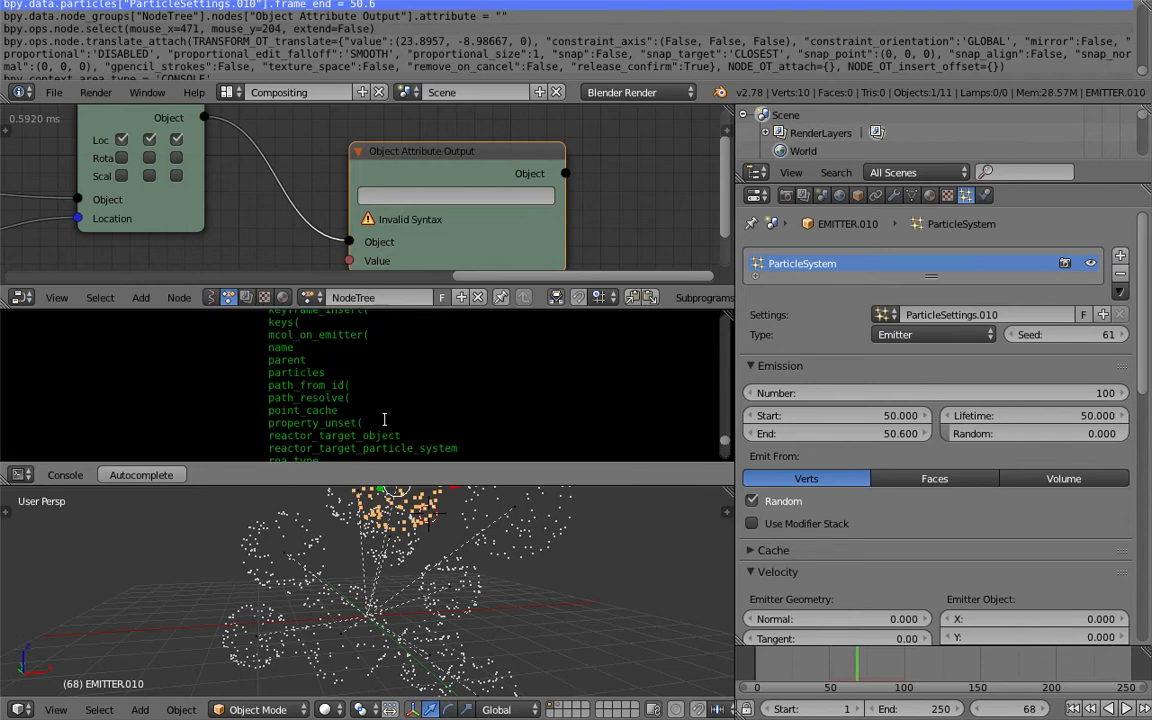
scroll(384, 420, "down", 2)
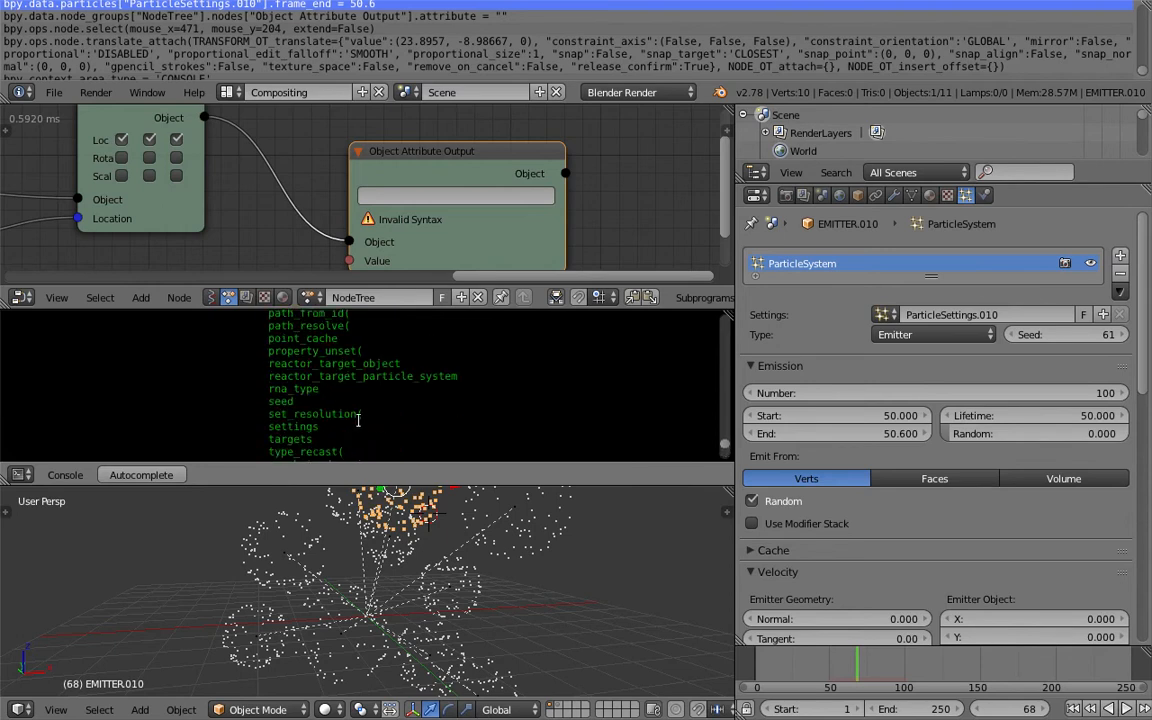
scroll(400, 420, "down", 5)
type("settings")
key("Return")
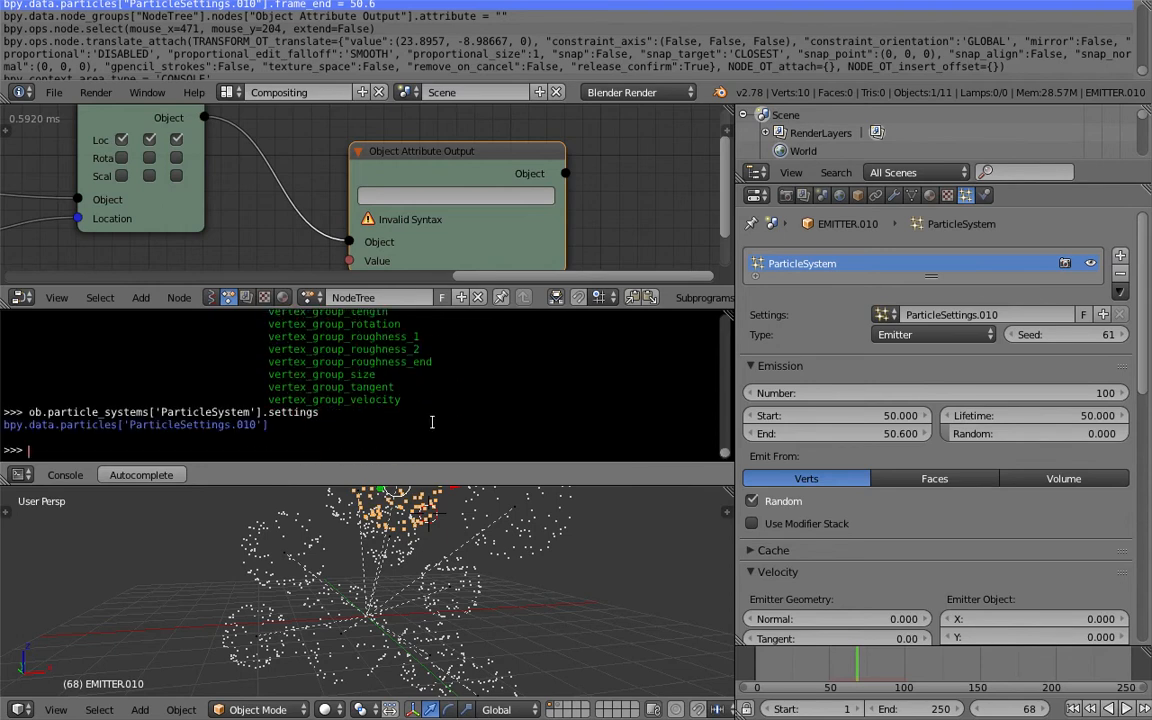
List the attributes of ob.particle_systems['ParticleSystem'].settings in the console, narrowing the completions to those beginning with frame_
key("Up")
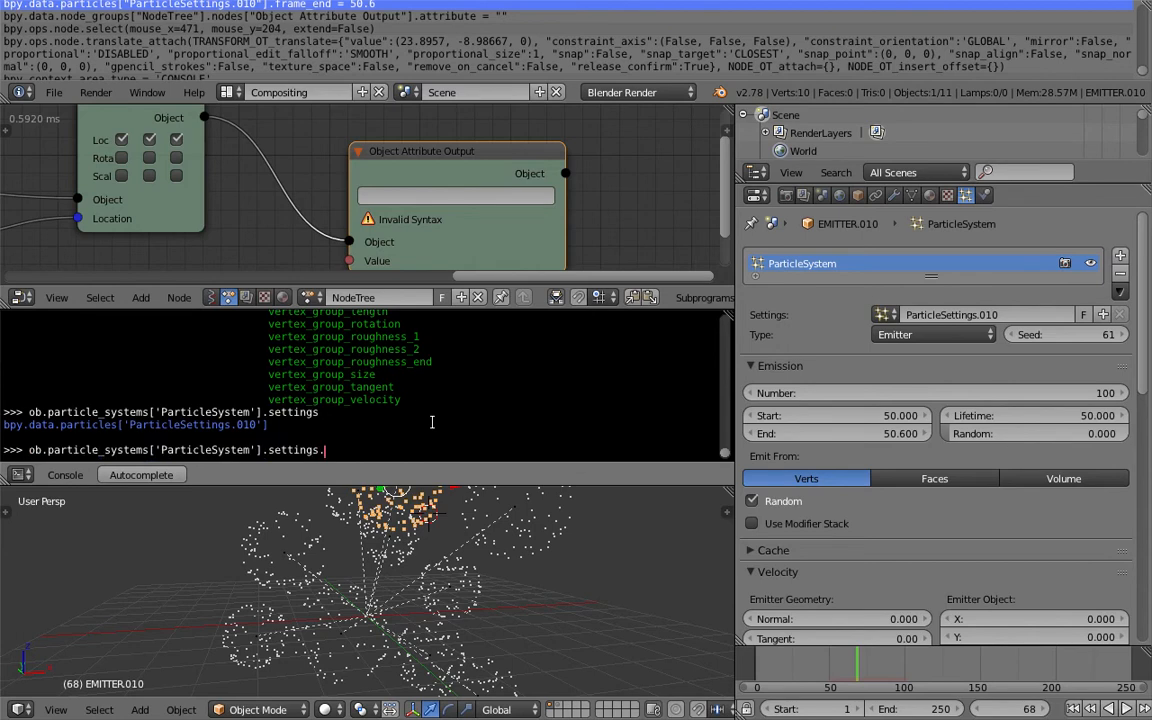
type(".")
key("ctrl+space")
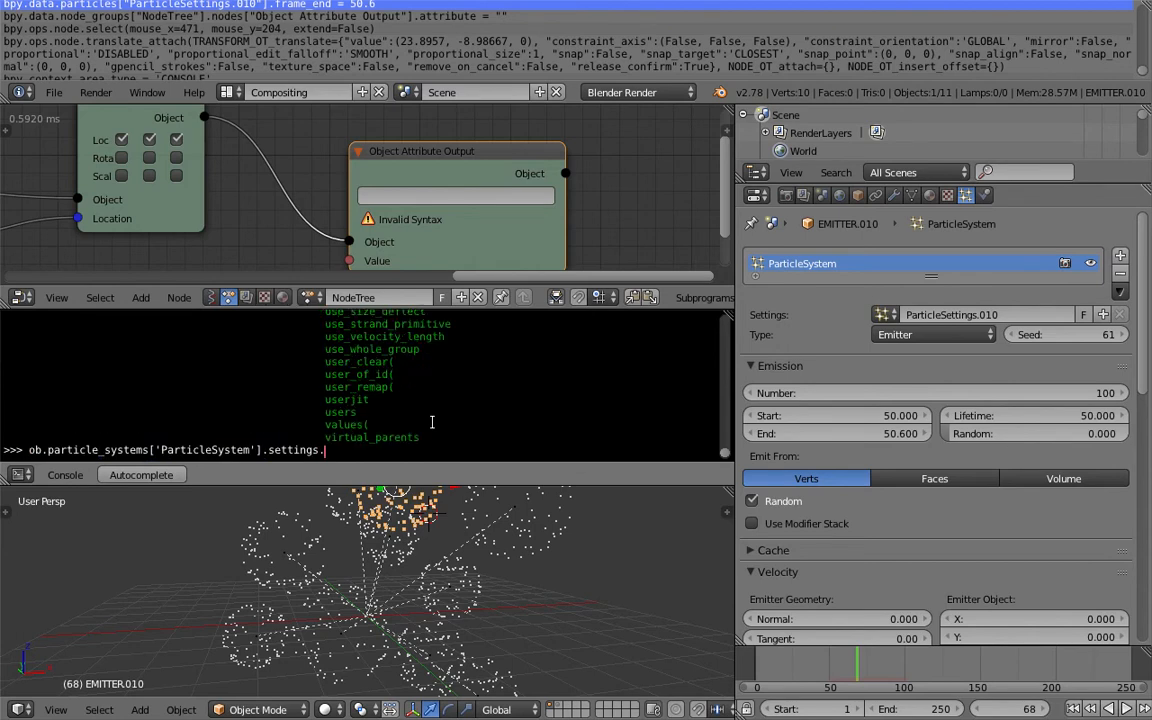
key("BackSpace")
key("BackSpace")
type("frame_")
key("ctrl+space")
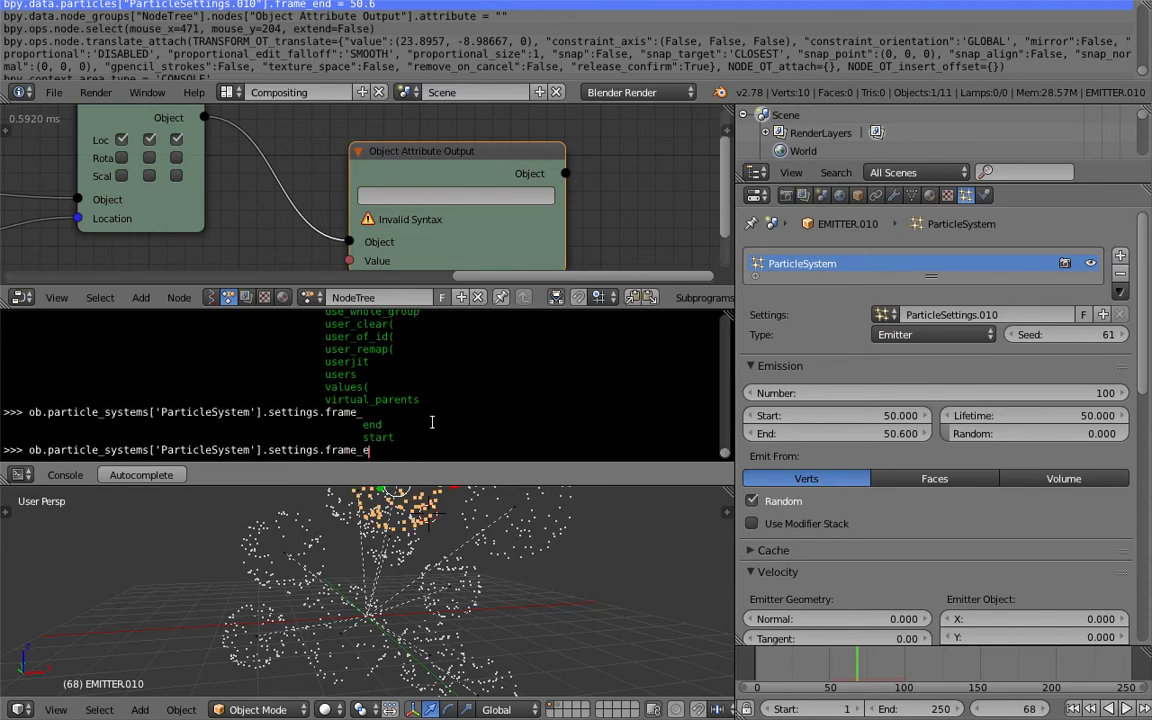
Evaluate the particle settings' frame_end and frame_start attributes in the console
type("end")
key("Return")
key("Up")
key("BackSpace")
key("BackSpace")
key("BackSpace")
type("start")
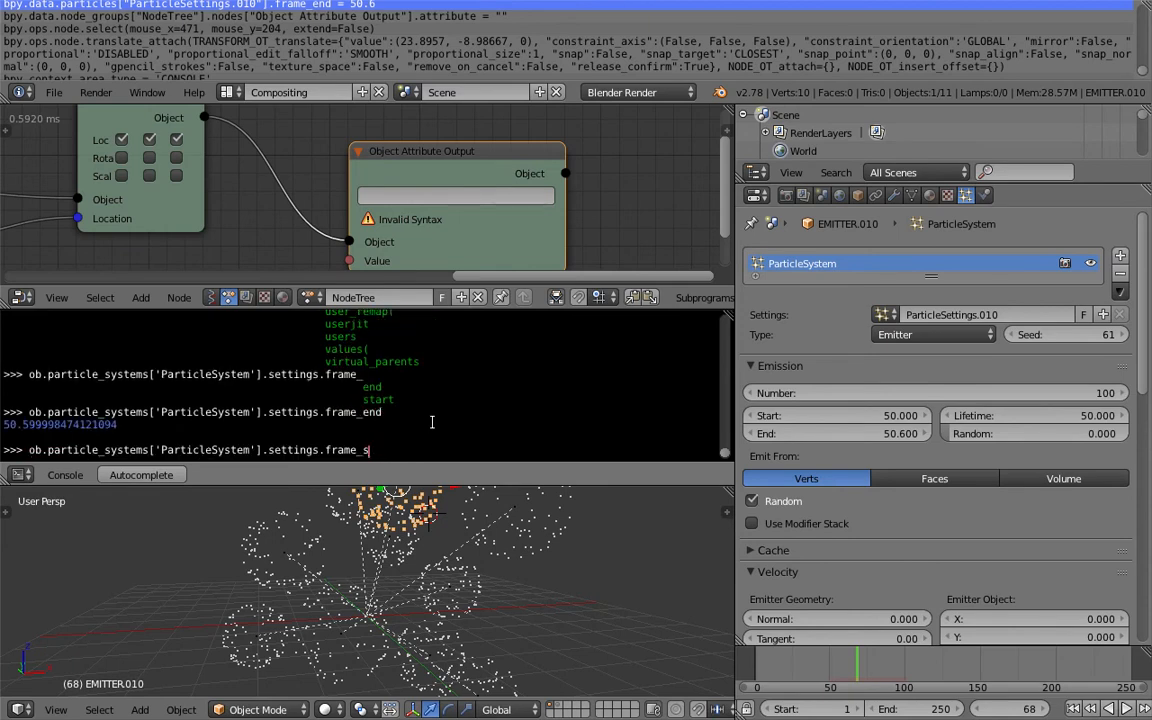
key("Return")
Assign 20 to the particle settings' frame_start and frame_end through the console
key("Up")
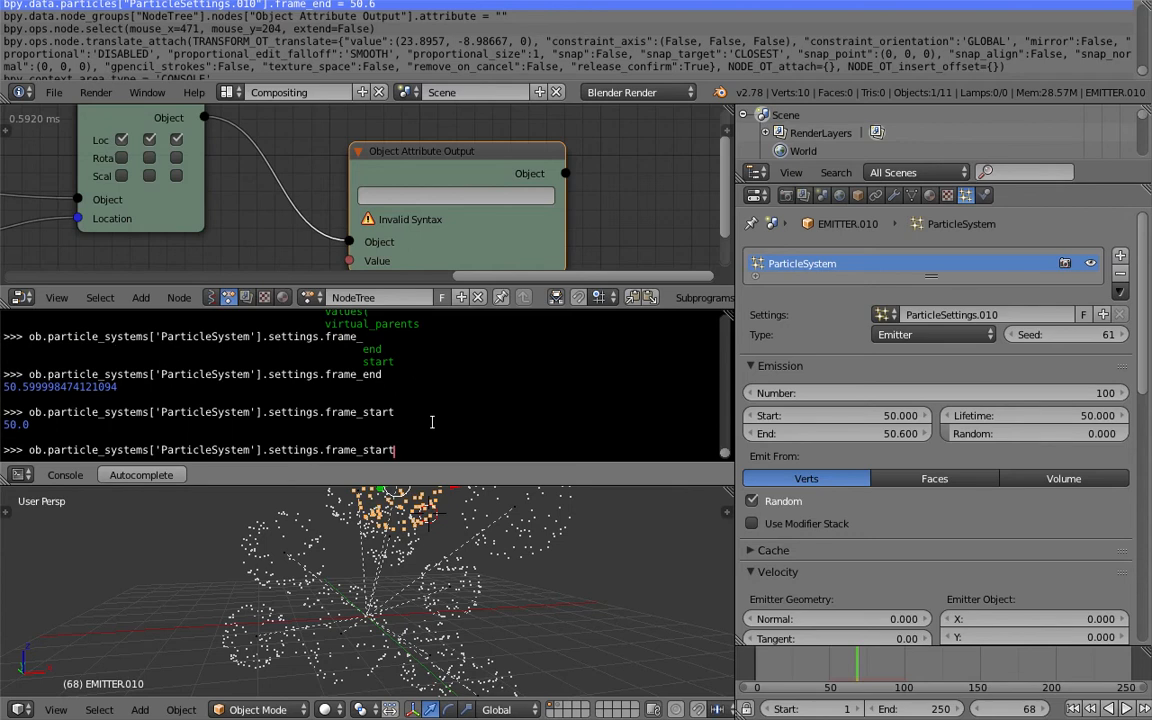
type("= 20")
key("Return")
key("Up")
key("Left")
key("BackSpace")
key("BackSpace")
key("BackSpace")
key("BackSpace")
key("BackSpace")
type("end")
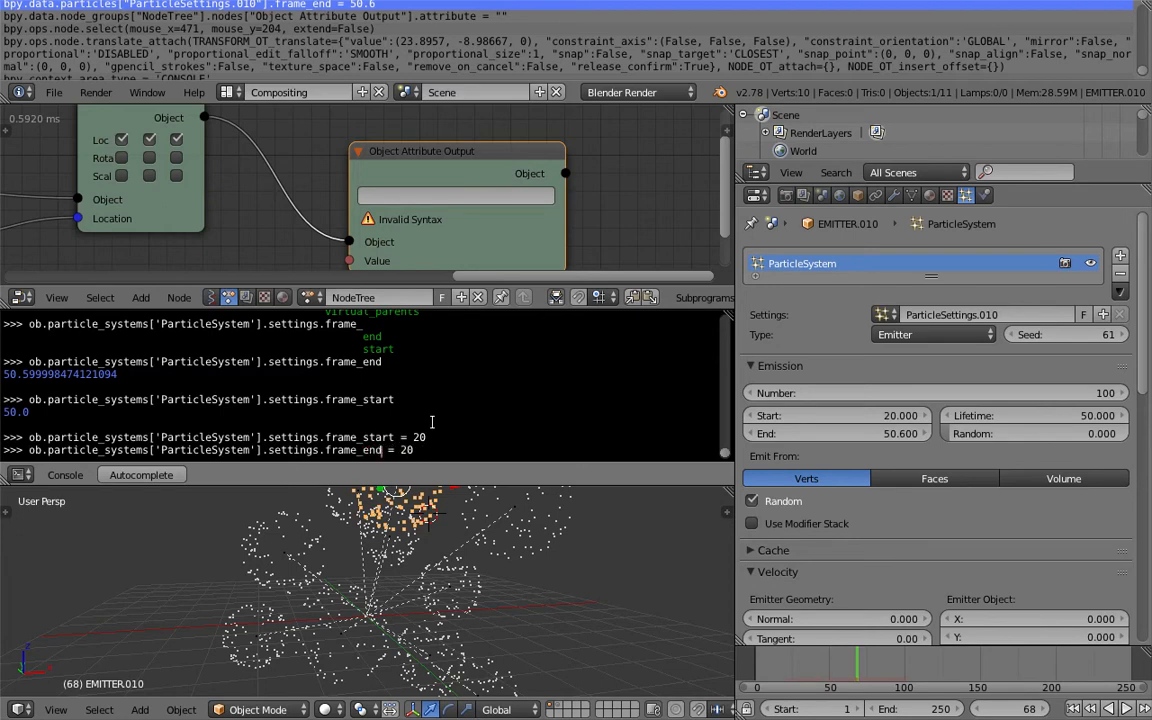
key("Return")
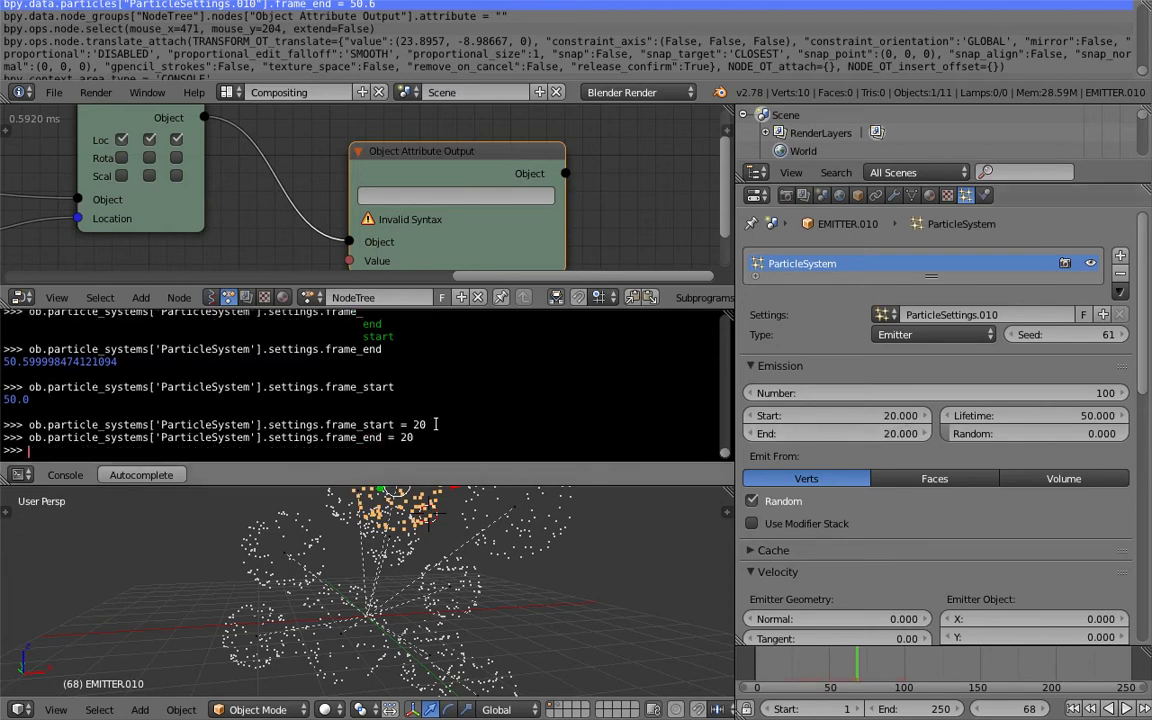
Assign 33 to the particle settings' frame_start and frame_end through the console
key("Up")
key("Up")
key("BackSpace")
key("BackSpace")
type("33")
key("Return")
key("Up")
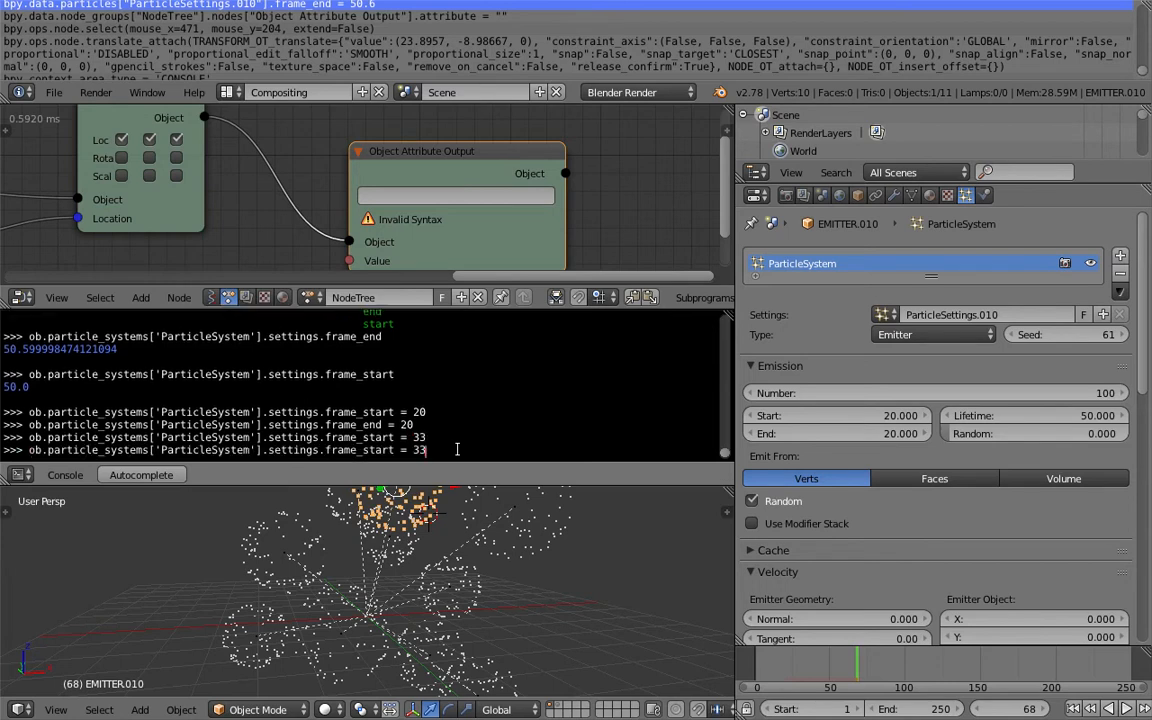
key("BackSpace")
key("BackSpace")
key("BackSpace")
key("BackSpace")
key("BackSpace")
type("end")
key("Return")
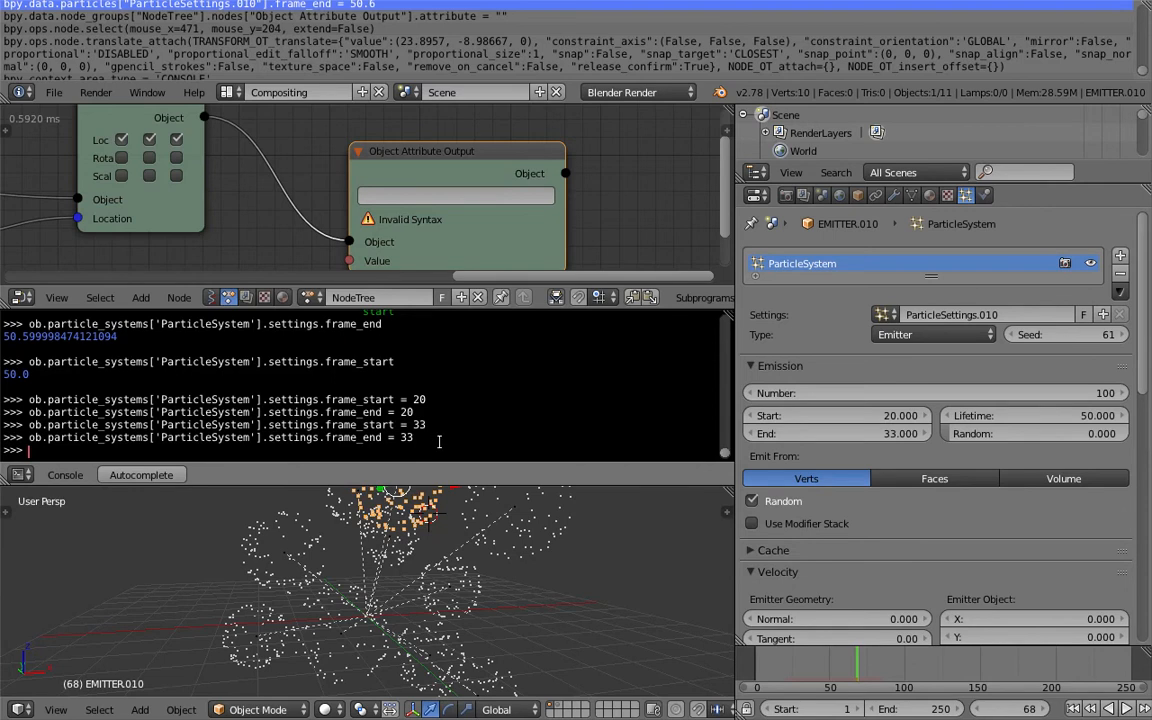
Copy particle_systems['ParticleSystem'].settings.frame_end from the console into the Object Attribute Output node's attribute path and save the file
middle_click_drag(466, 215, 464, 172)
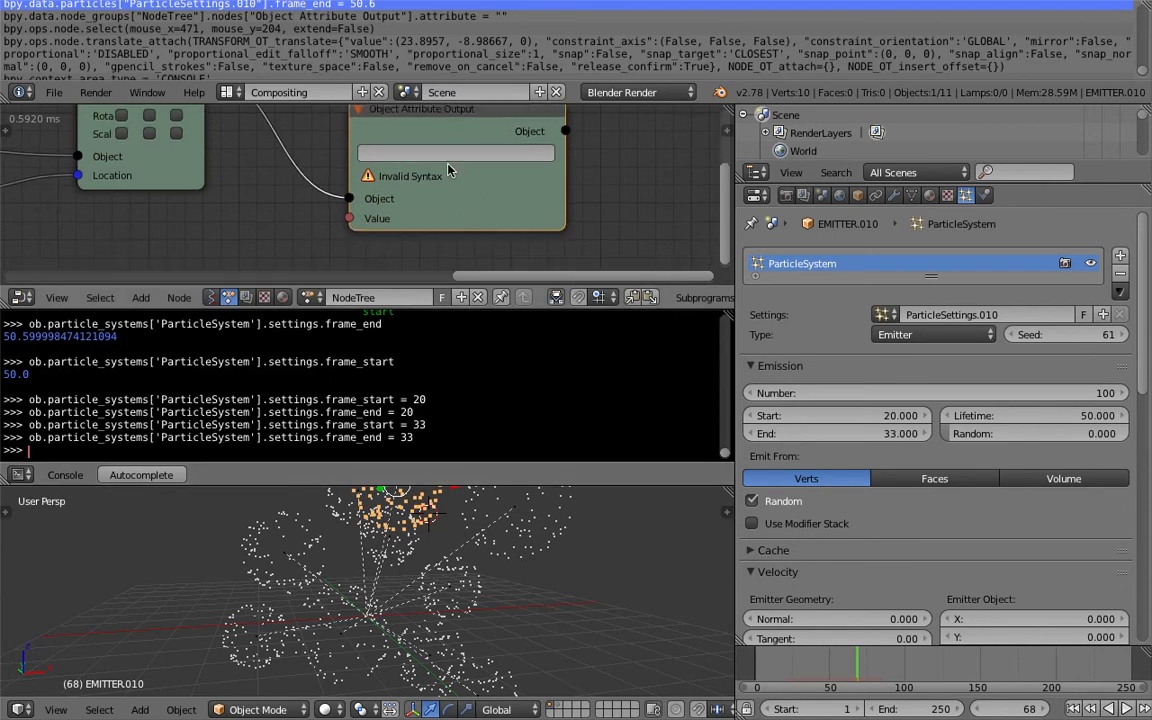
scroll(411, 160, "down", 1)
scroll(89, 401, "up", 5)
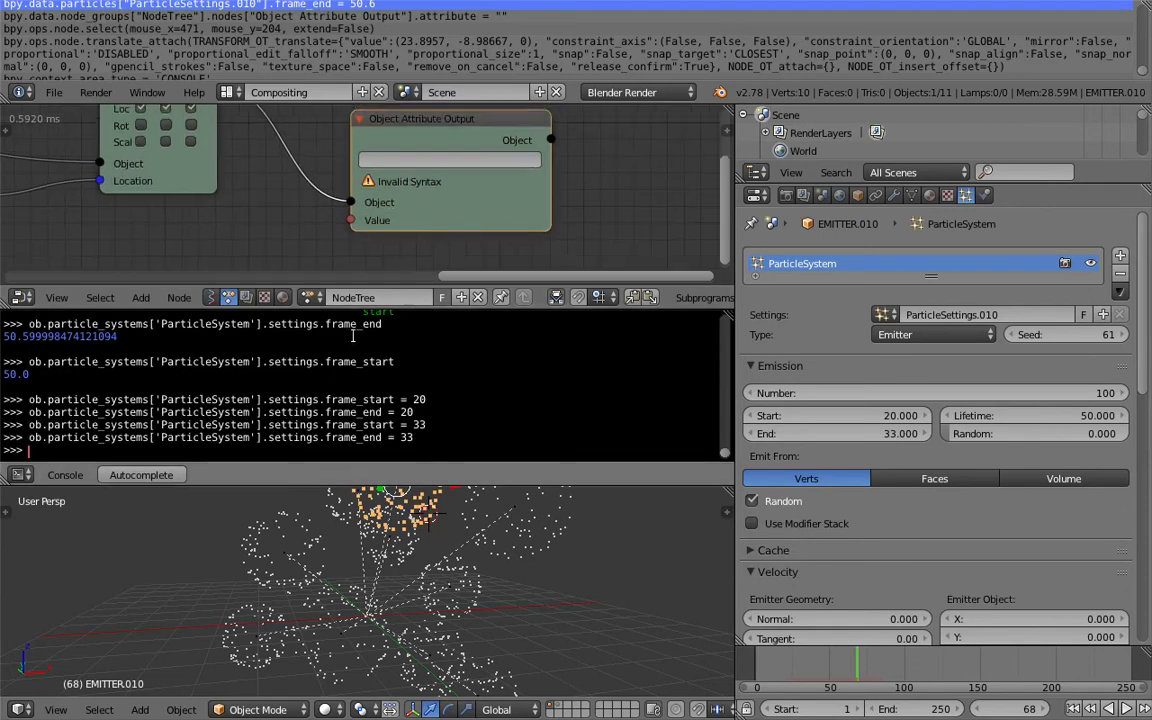
scroll(89, 401, "down", 4)
scroll(116, 399, "up", 4)
scroll(116, 399, "down", 5)
left_click_drag(47, 437, 381, 437)
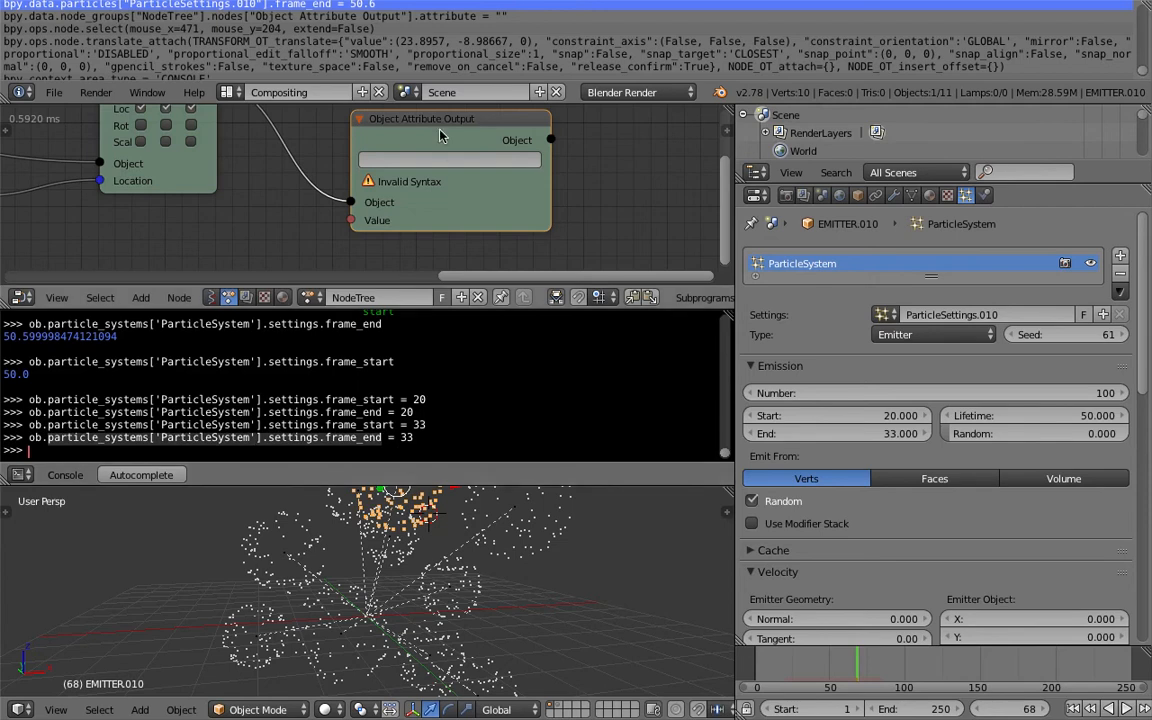
type("particle_systems['ParticleSystem'].settings.frame_end")
key("Return")
key("ctrl+s")
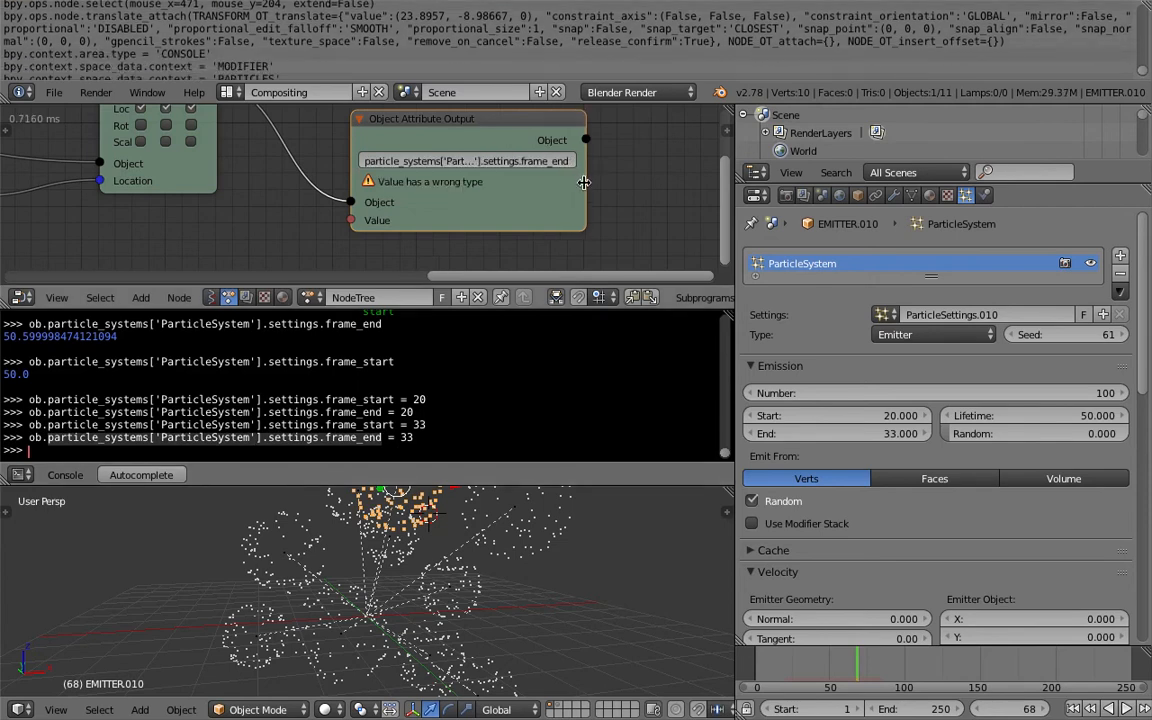
left_click(585, 193)
Enlarge the node editor and widen the Object Attribute Output node until its full attribute path fits
left_click_drag(586, 310, 584, 364)
middle_click_drag(470, 218, 463, 266)
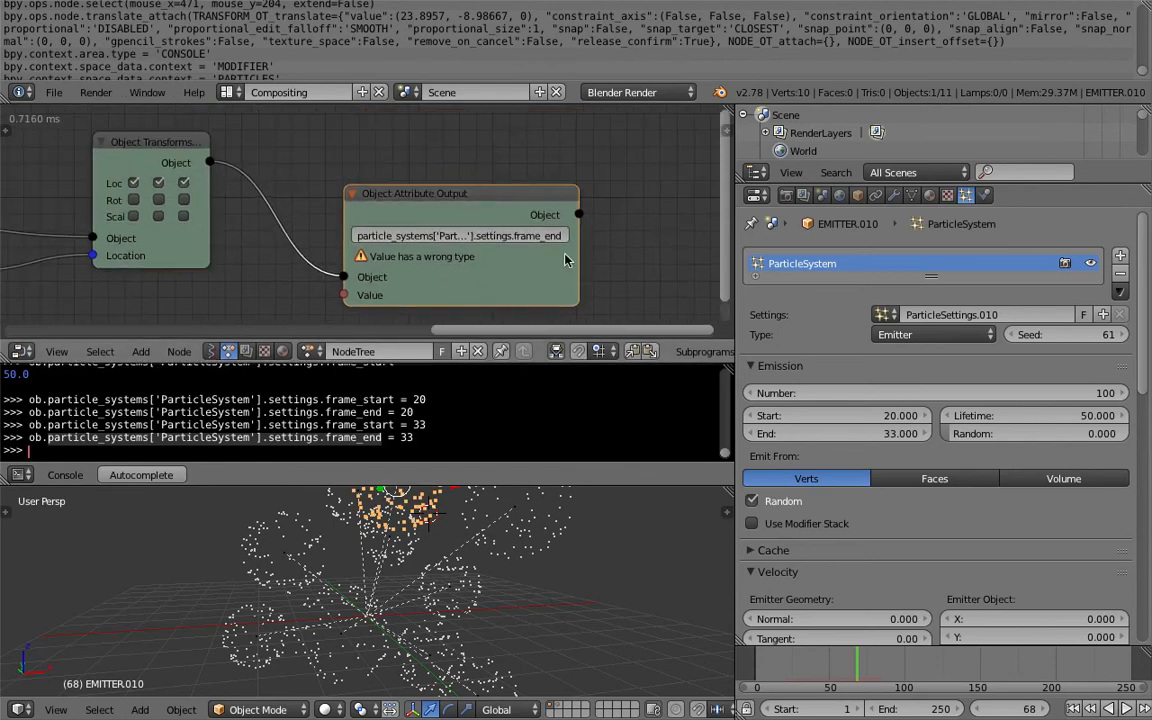
left_click_drag(578, 252, 630, 250)
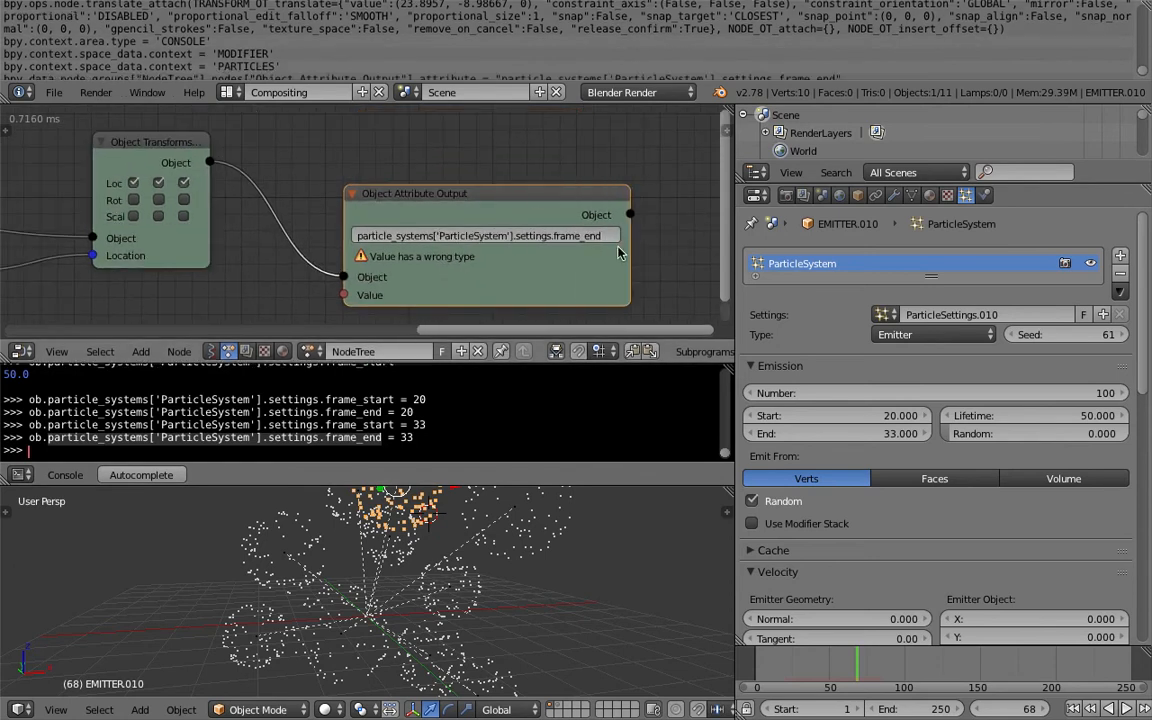
left_click_drag(584, 190, 577, 143)
scroll(549, 160, "down", 1)
middle_click_drag(552, 162, 559, 180)
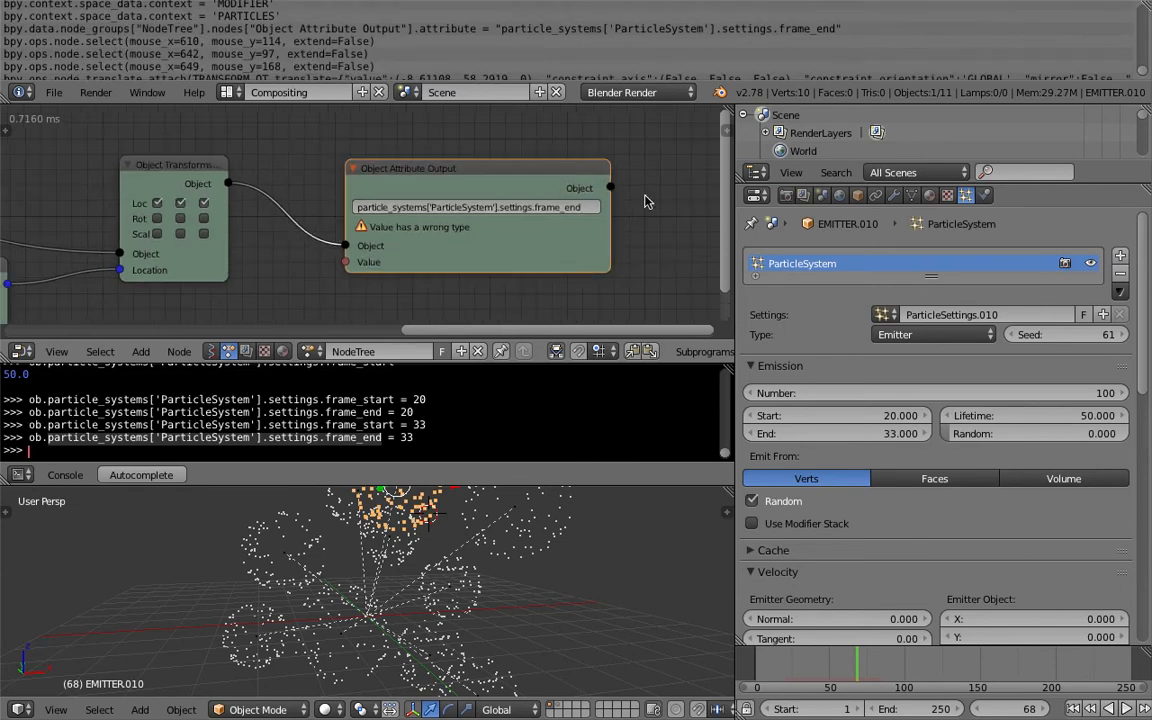
left_click_drag(736, 200, 805, 208)
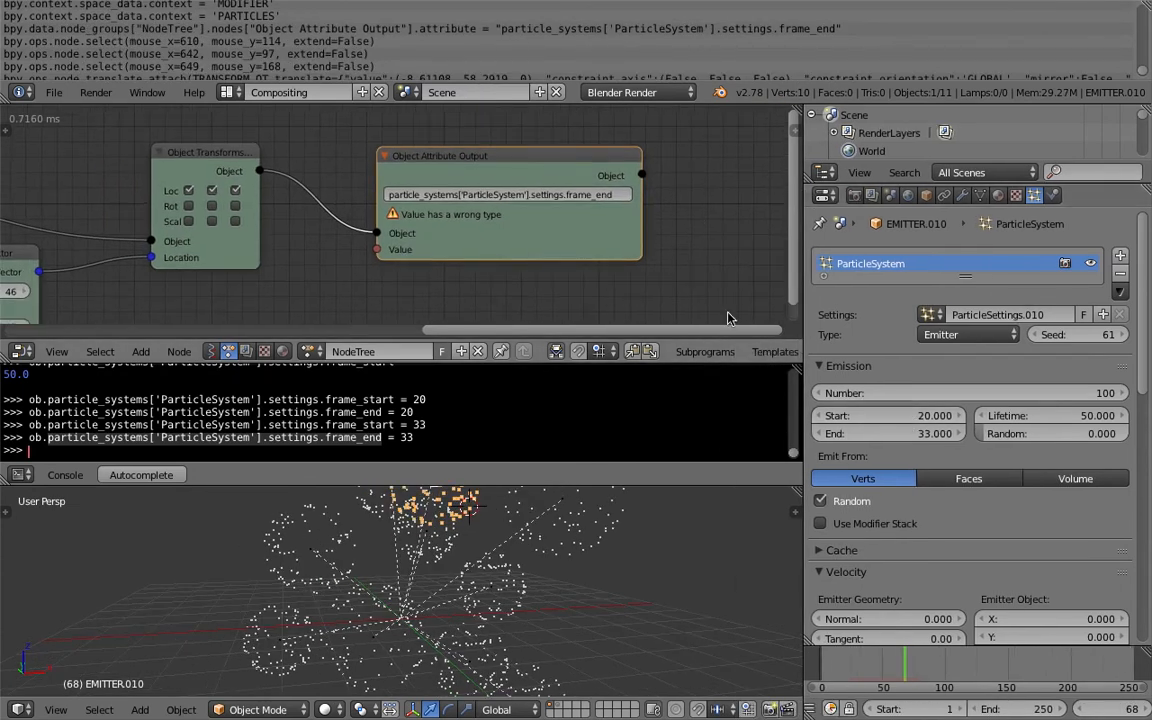
Duplicate the Object Attribute Output node below the original and set its attribute path to particle_systems['ParticleSystem'].settings.frame_start
middle_click_drag(625, 248, 625, 241)
left_click_drag(625, 241, 662, 262)
key("shift+d")
left_click(622, 298)
left_click(620, 258)
type("s")
key("Return")
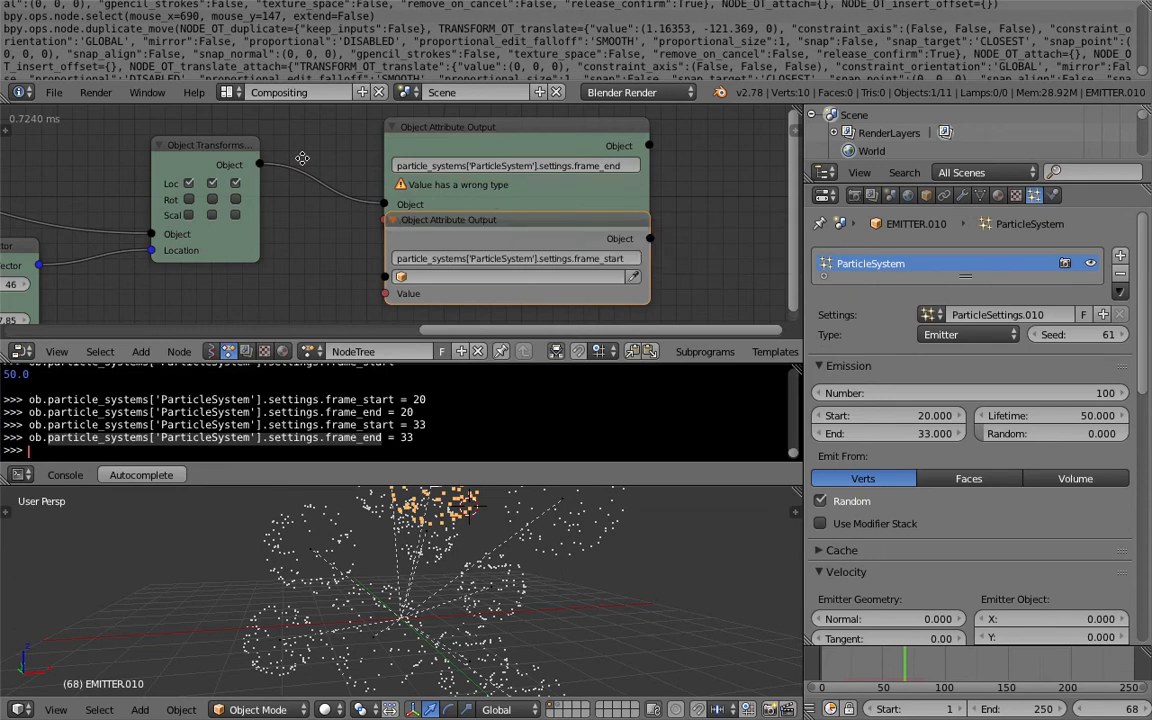
Link the Object Transforms Output's Object to the frame_start node, merge the console area into the node editor, and save
middle_click_drag(303, 157, 386, 175)
left_click_drag(343, 182, 469, 311)
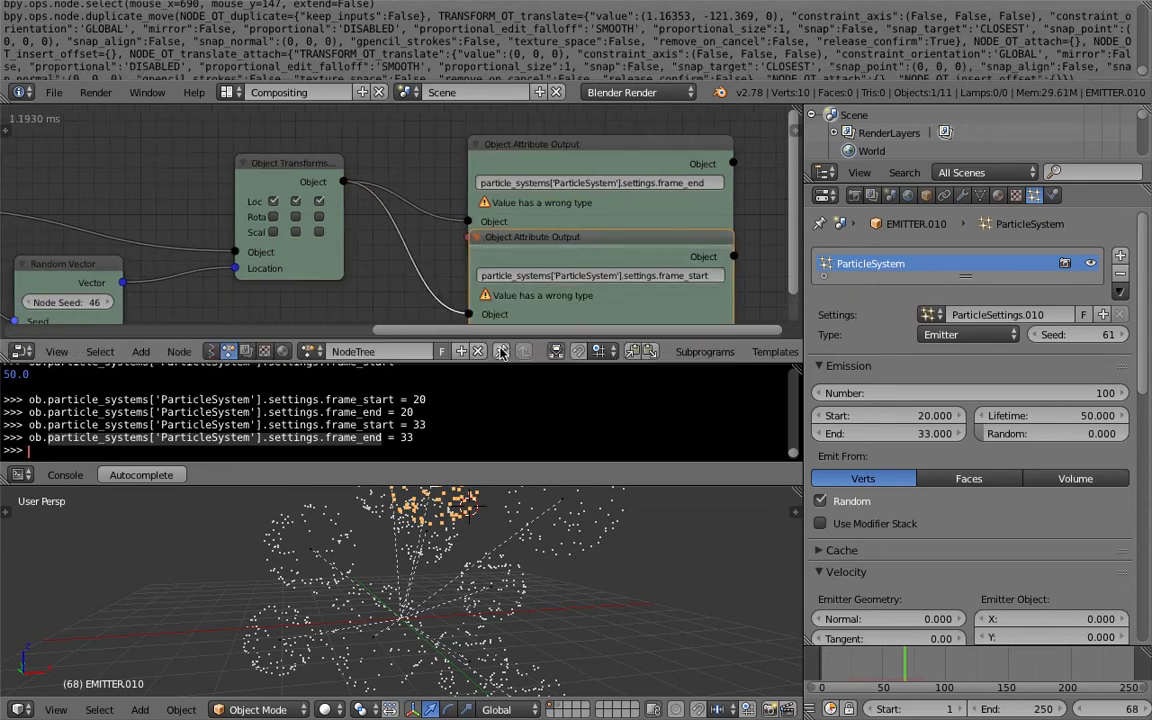
left_click_drag(6, 355, 13, 382)
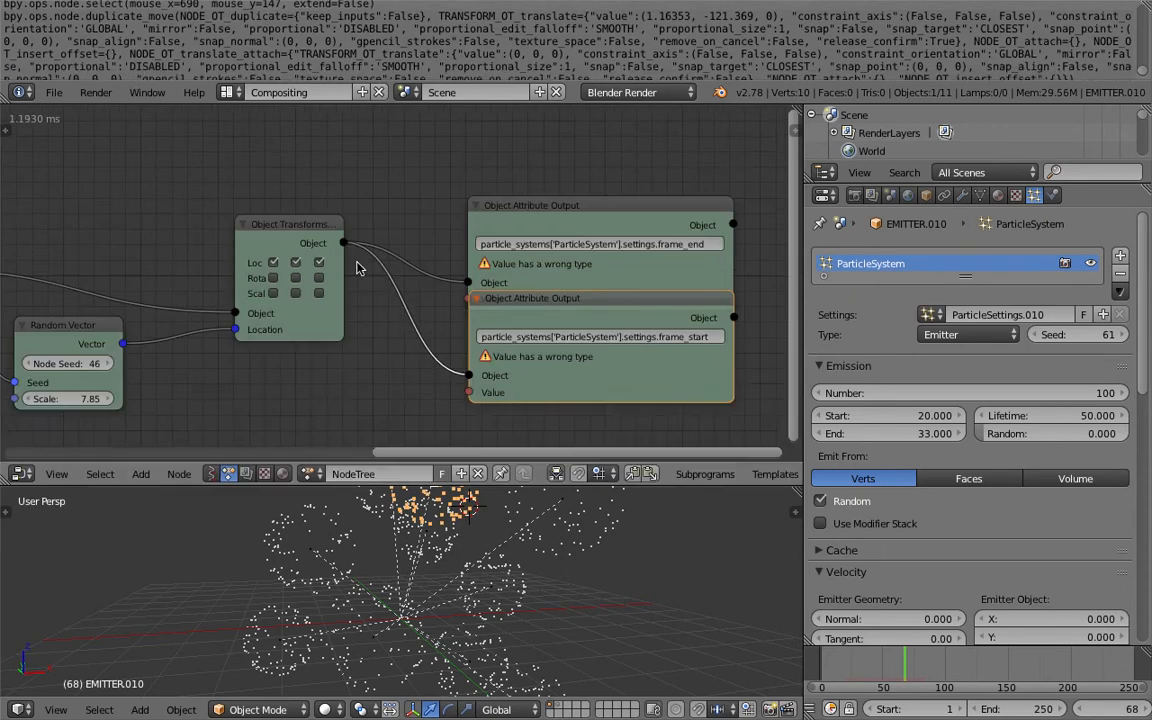
middle_click_drag(378, 252, 391, 233)
left_click_drag(554, 289, 559, 312)
key("ctrl+s")
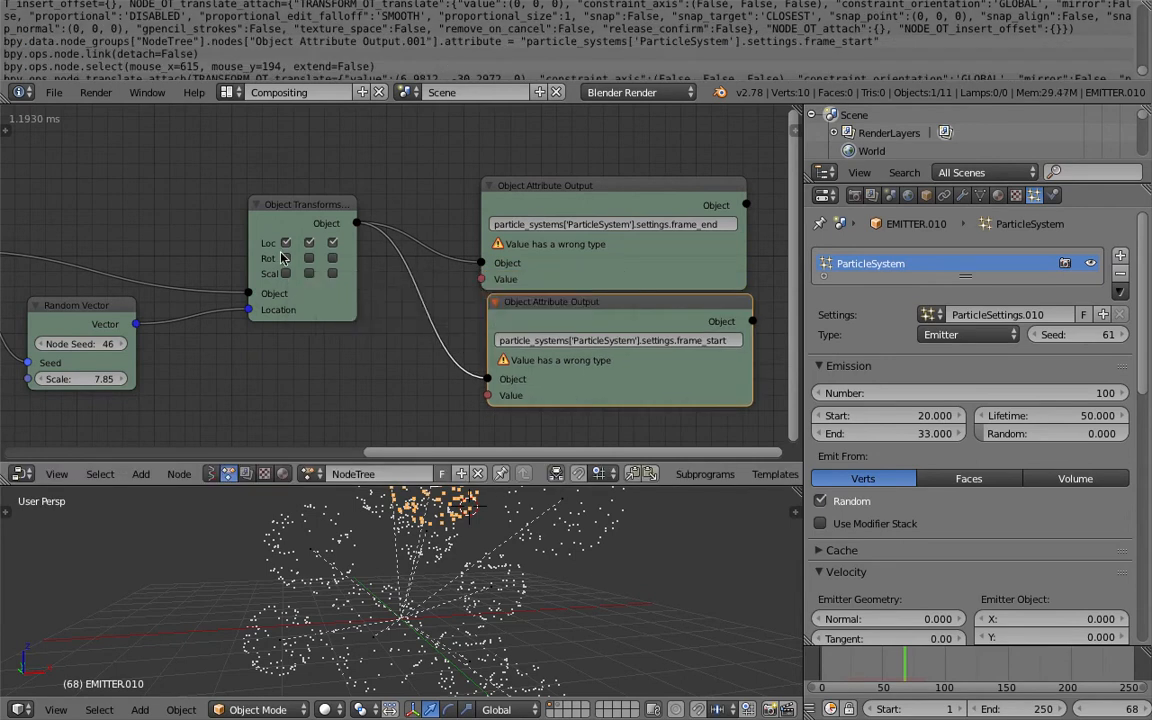
left_click(560, 311)
Add a Random Number node above the Random Vector node and link the Loop Input's Index to its Seed
scroll(190, 182, "down", 2)
middle_click_drag(180, 180, 283, 188)
key("shift+a")
left_click(275, 180)
type("random")
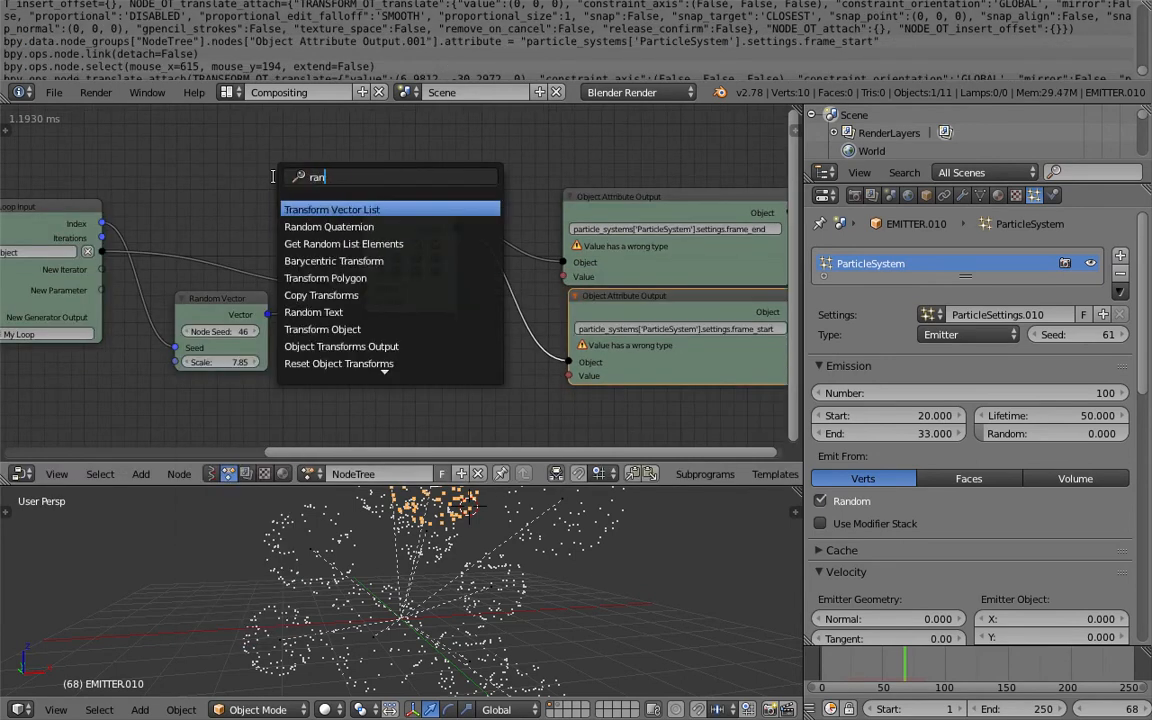
key("Down")
key("Down")
key("Down")
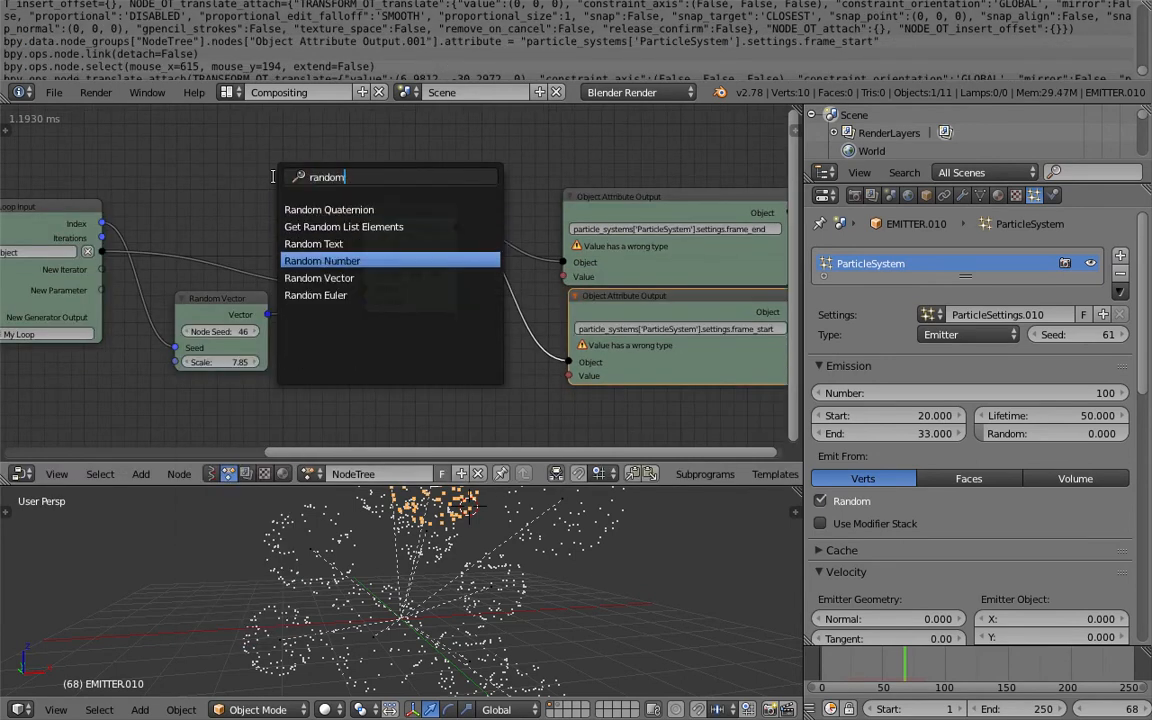
key("Return")
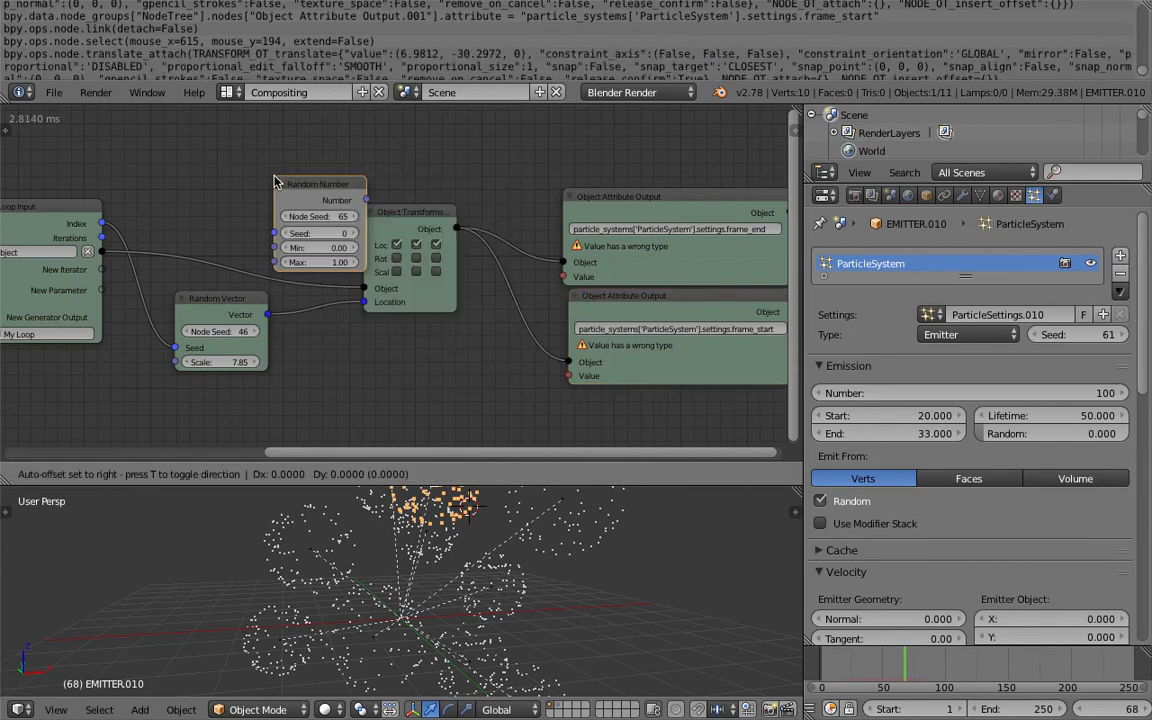
left_click(264, 153)
left_click_drag(103, 223, 264, 209)
Set the Random Number's Min to 20 and Max to 40, and link its Number to both Object Attribute Output Value inputs
left_click(300, 224)
type("20")
key("Tab")
type("40")
key("Return")
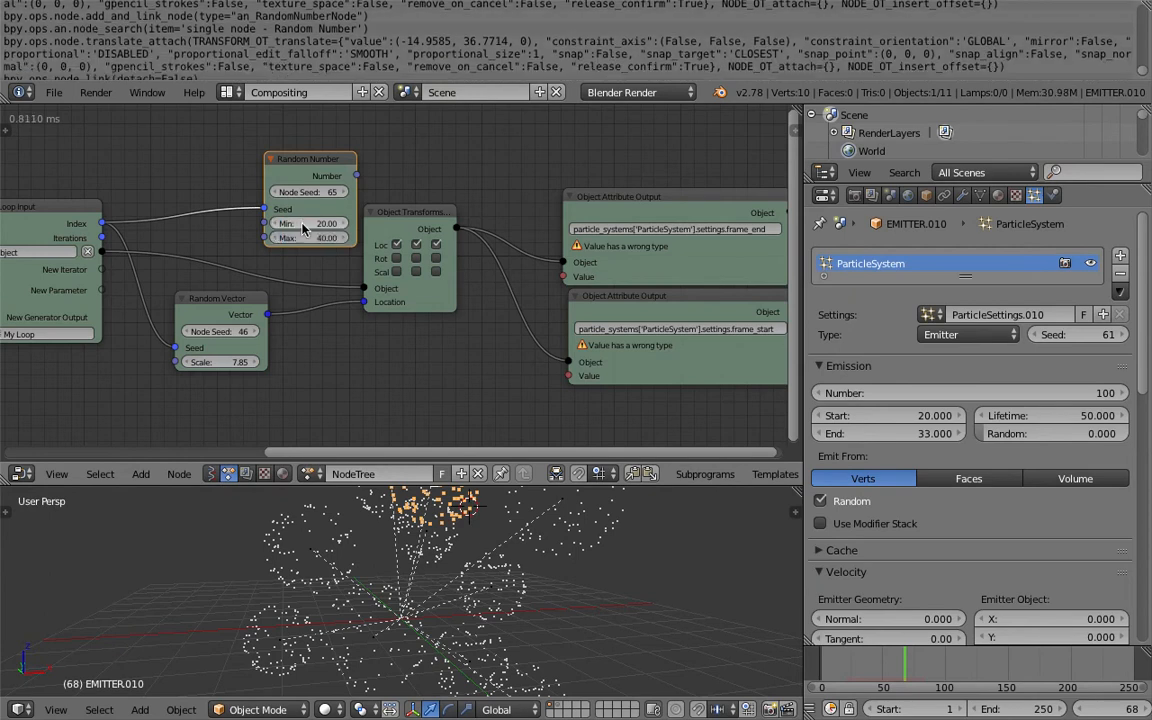
left_click_drag(329, 159, 563, 260)
left_click_drag(311, 175, 575, 381)
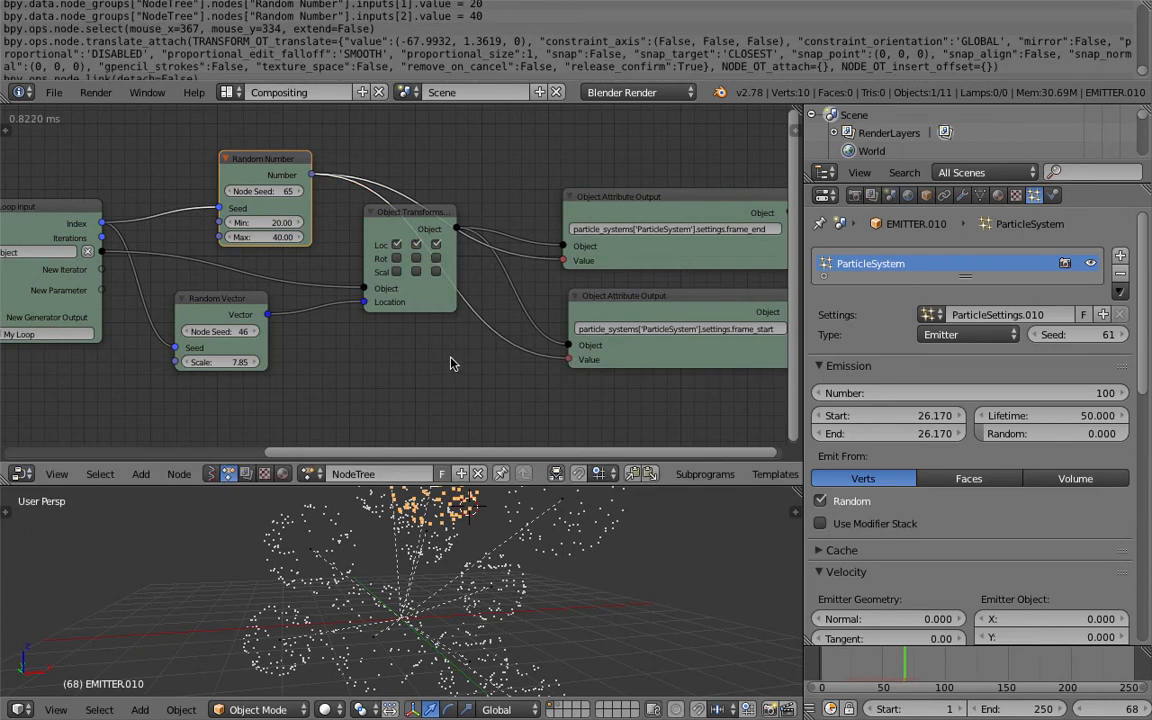
Play the animation from the first frame to check the randomised timing of the bursts
scroll(387, 310, "down", 2)
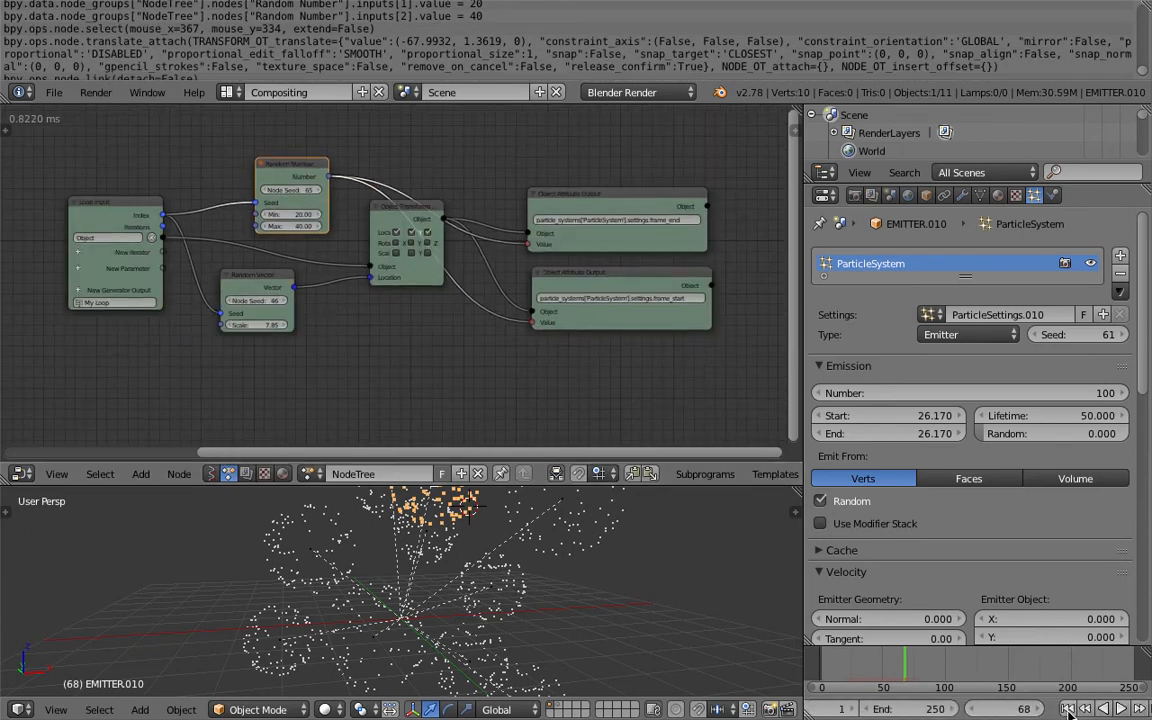
key("shift+Left")
key("alt+a")
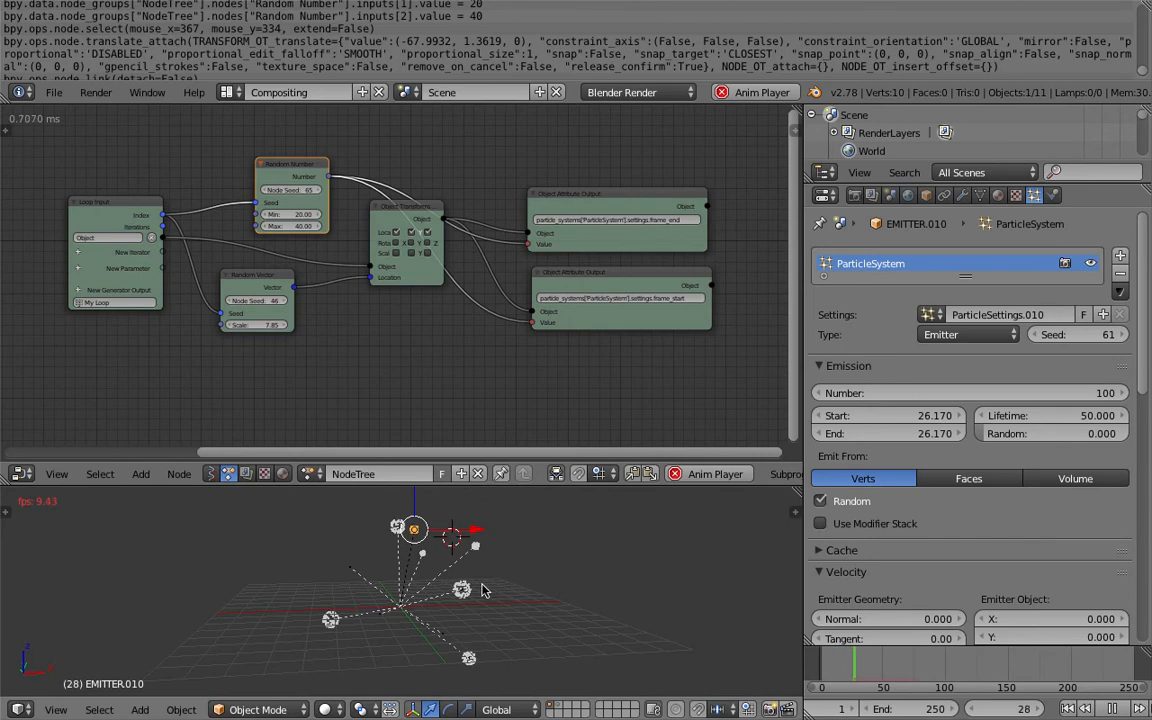
left_click(1121, 710)
mouse_move(480, 606)
middle_mouse_down()
mouse_move(614, 571)
mouse_move(478, 600)
middle_mouse_up()
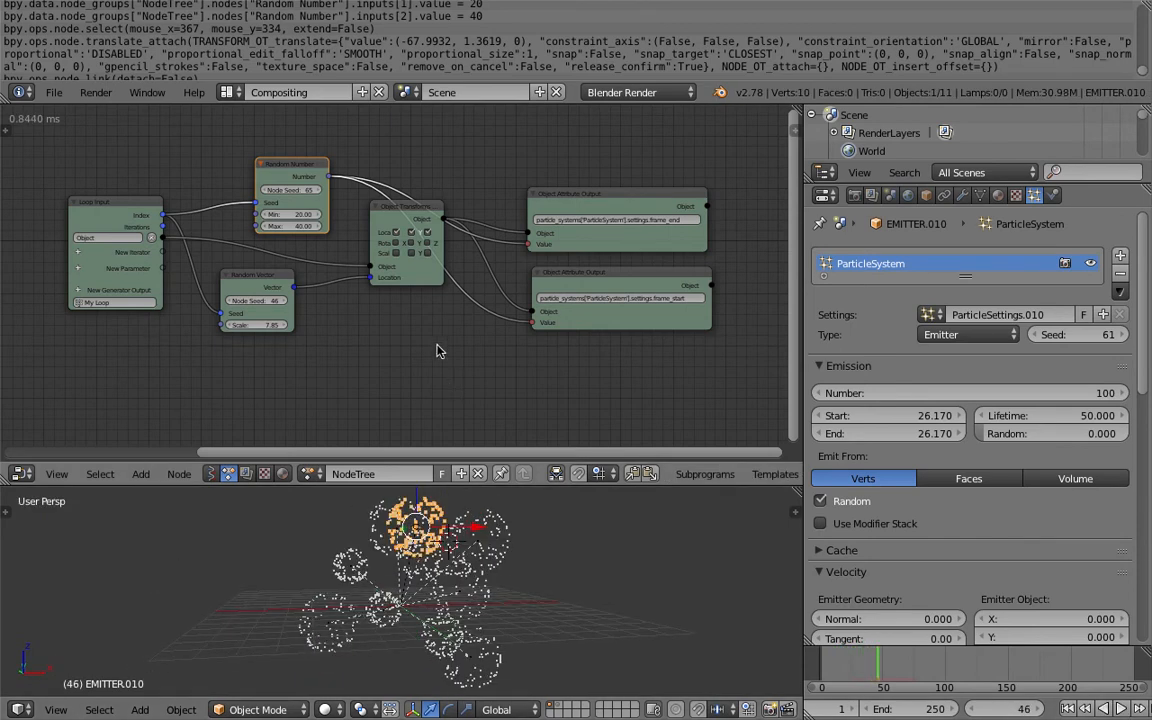
Set the Random Number node's Min to 10 and save the file
scroll(298, 283, "up", 1)
left_click(271, 203)
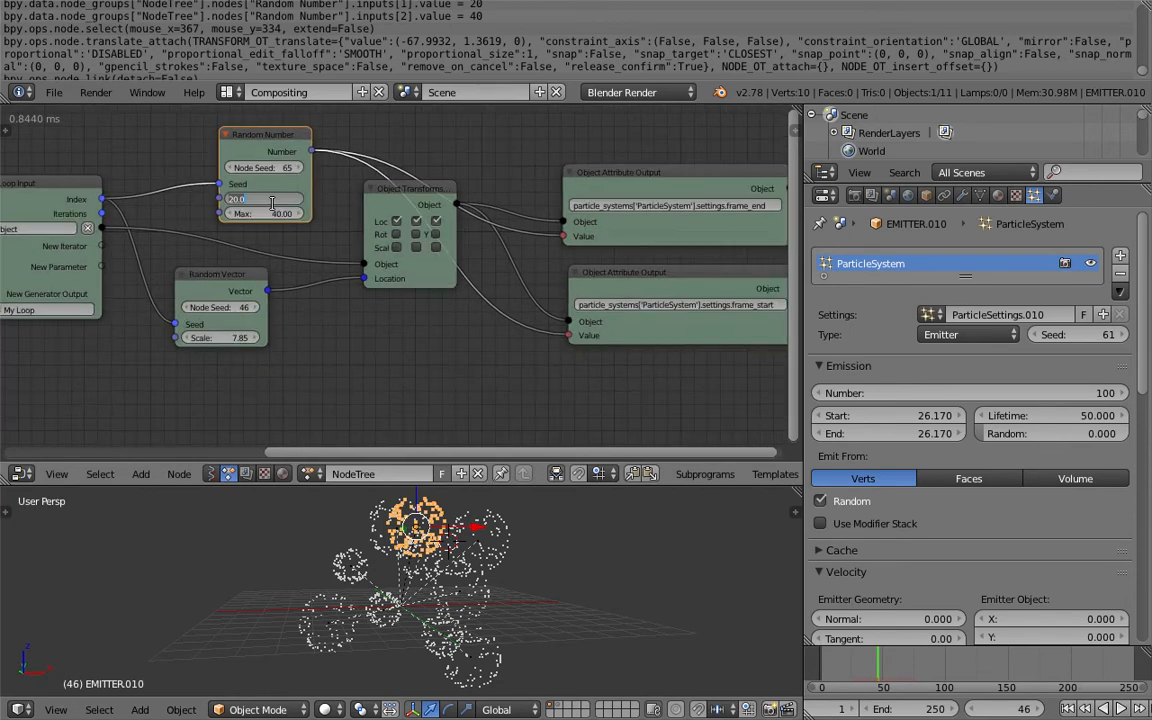
type("10")
key("Return")
key("ctrl+s")
left_click(277, 206)
scroll(282, 262, "down", 2)
middle_click_drag(282, 263, 318, 264)
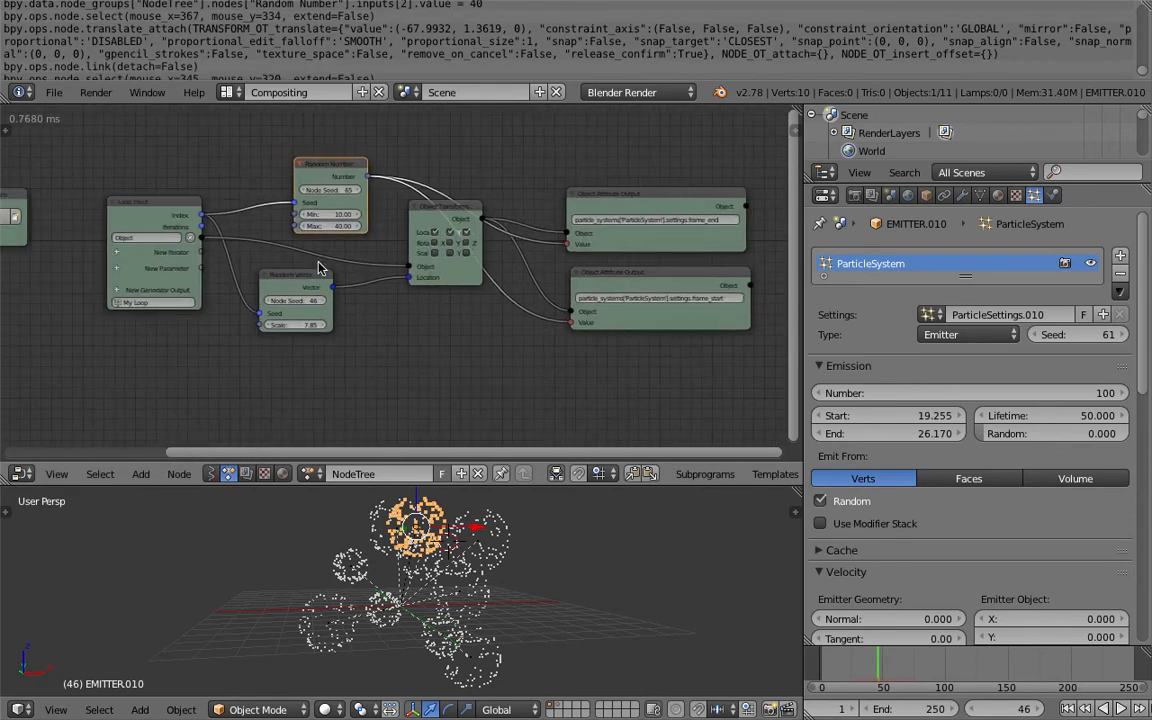
Save the project as a new file, and save over that file once more
middle_click_drag(220, 291, 252, 281)
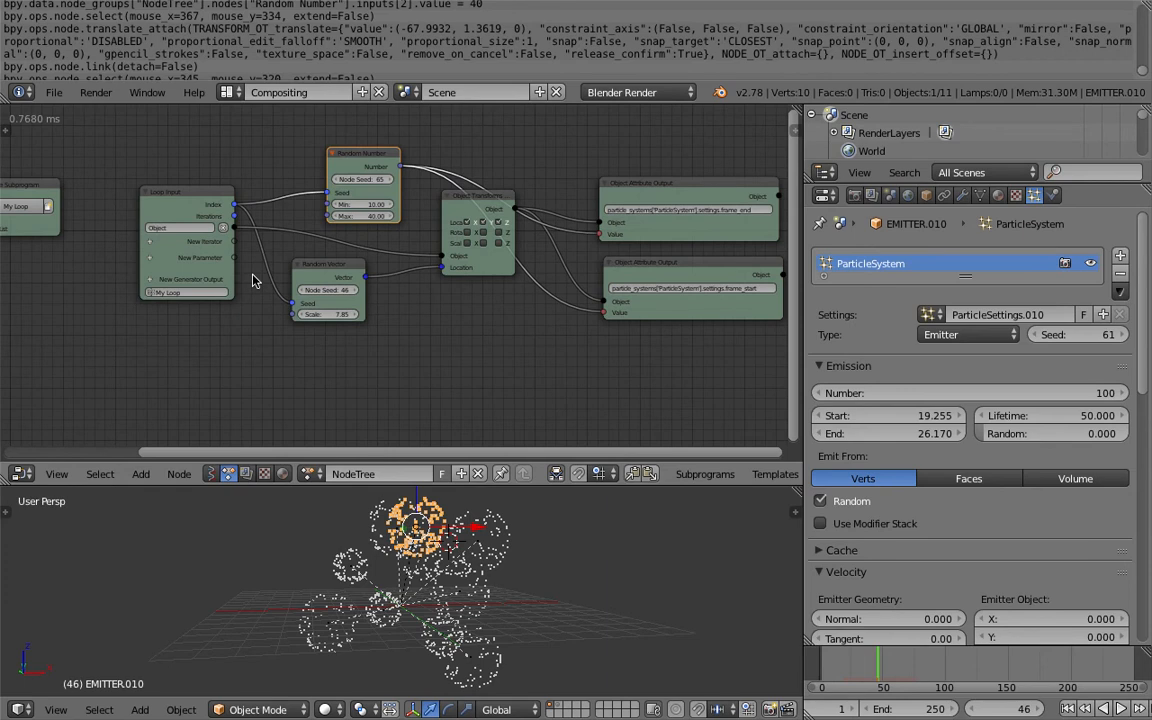
middle_click_drag(160, 255, 353, 306)
scroll(279, 301, "up", 1)
middle_click_drag(279, 301, 441, 307)
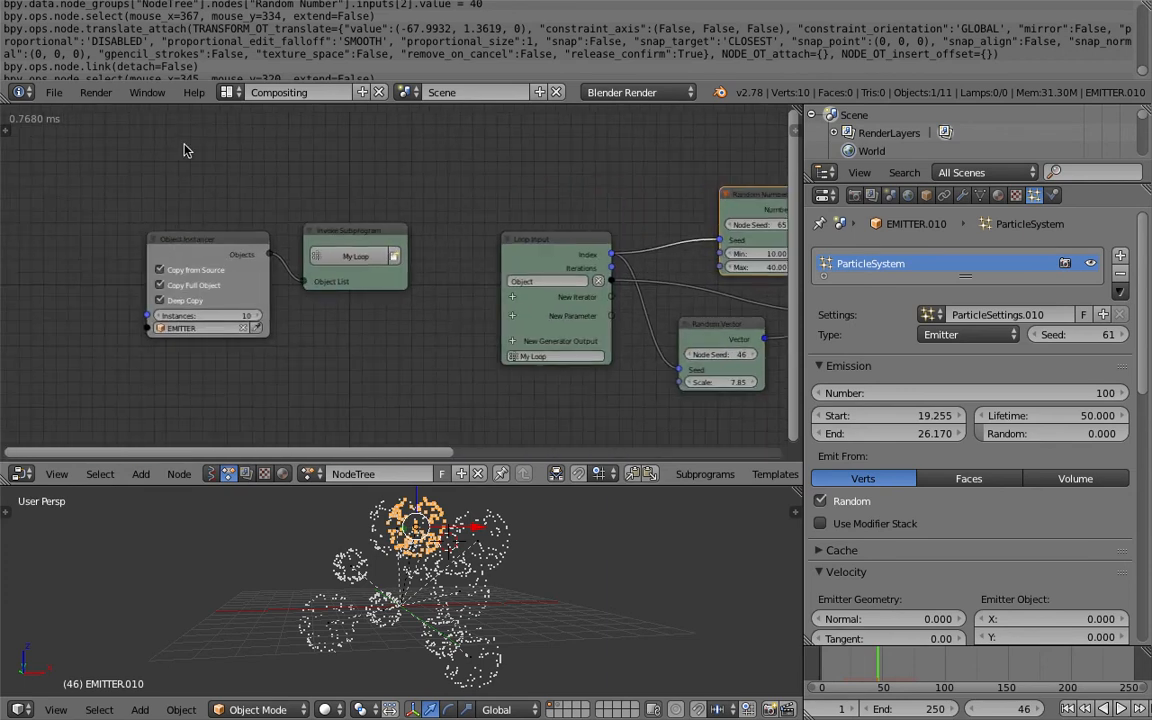
left_click(58, 95)
left_click(53, 92)
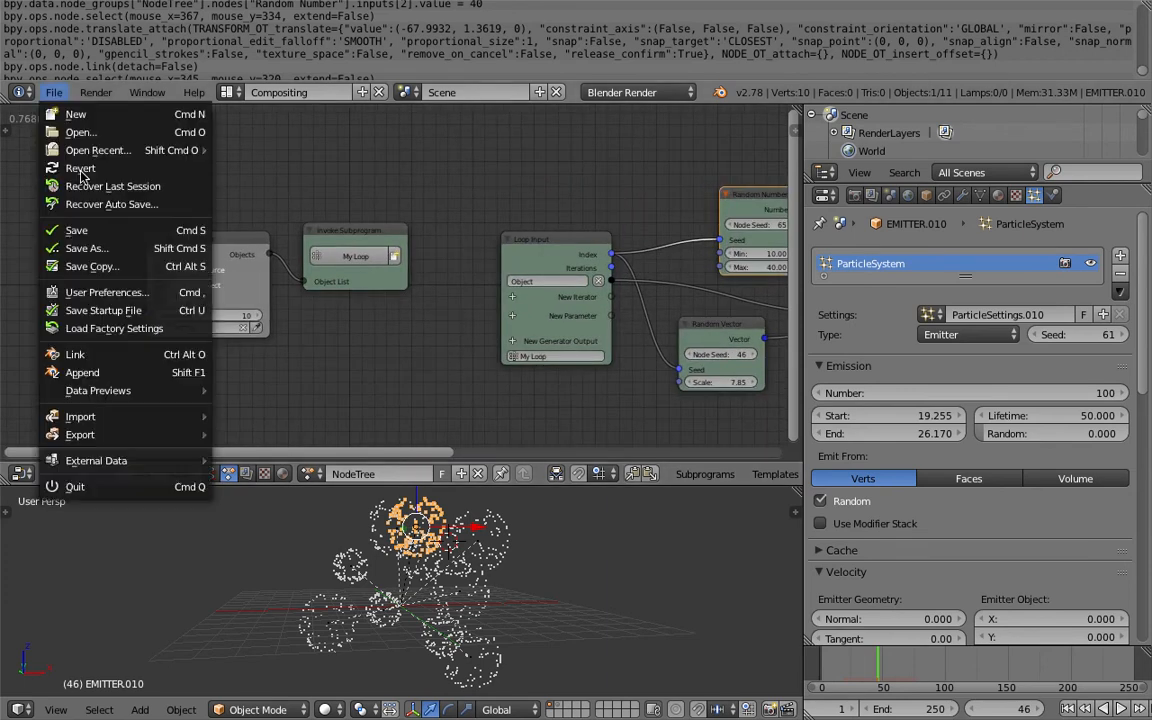
left_click(86, 248)
left_click(1020, 80)
left_click(1045, 62)
middle_click_drag(673, 191, 524, 172)
key("ctrl+s")
left_click(558, 185)
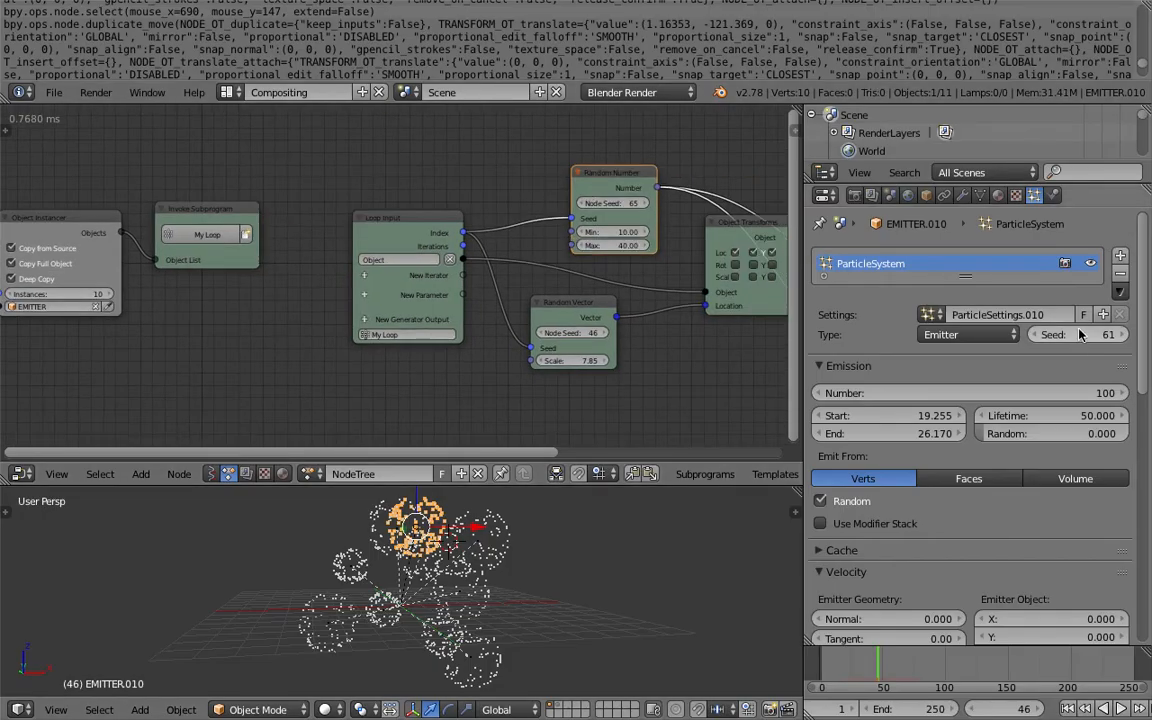
Set EMITTER.010's particle Seed to 58, reposition the Random Number node and save over the file
mouse_move(1083, 334)
left_mouse_down()
mouse_move(1020, 334)
mouse_move(1070, 334)
left_mouse_up()
middle_click_drag(560, 215, 408, 241)
middle_click_drag(735, 289, 453, 259)
left_click_drag(311, 217, 298, 259)
key("ctrl+s")
left_click(305, 262)
Duplicate the frame_end Object Attribute Output node above the original and set its attribute to particle_systems['ParticleSystem'].settings.seed
left_click(538, 209)
middle_click_drag(539, 215, 537, 280)
key("shift+d")
left_click(532, 193)
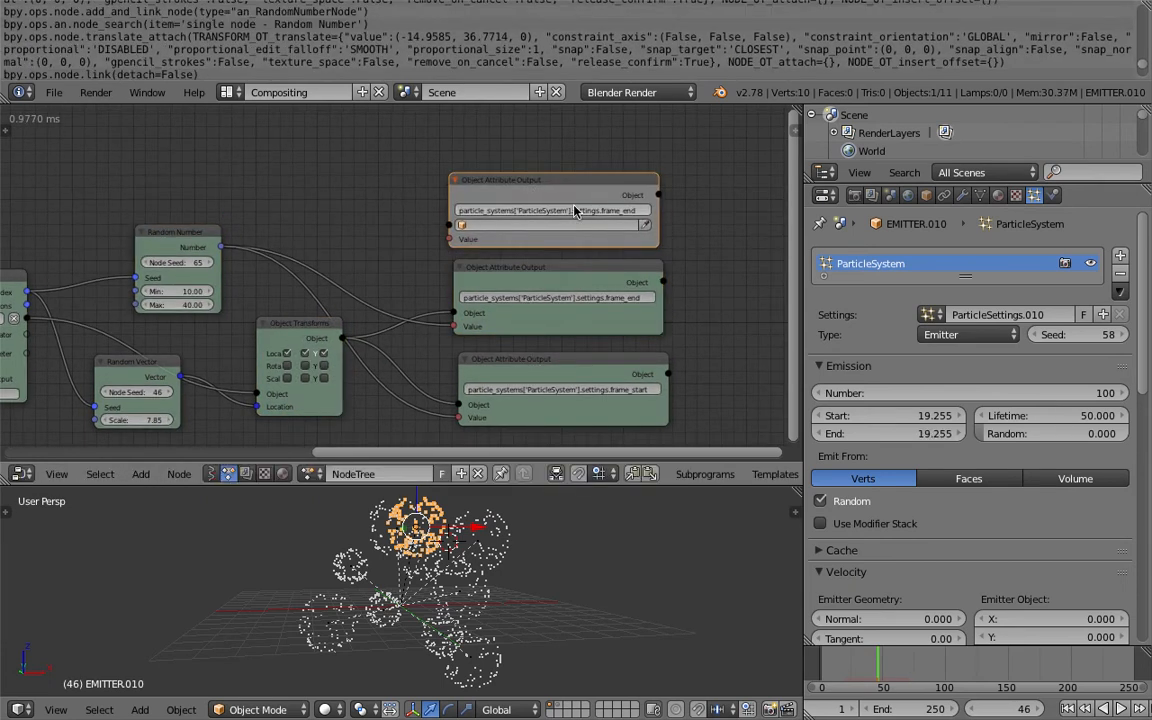
scroll(600, 211, "up", 7)
middle_click_drag(690, 180, 490, 204)
left_click(512, 196)
type("seed")
key("Return")
scroll(612, 189, "down", 1)
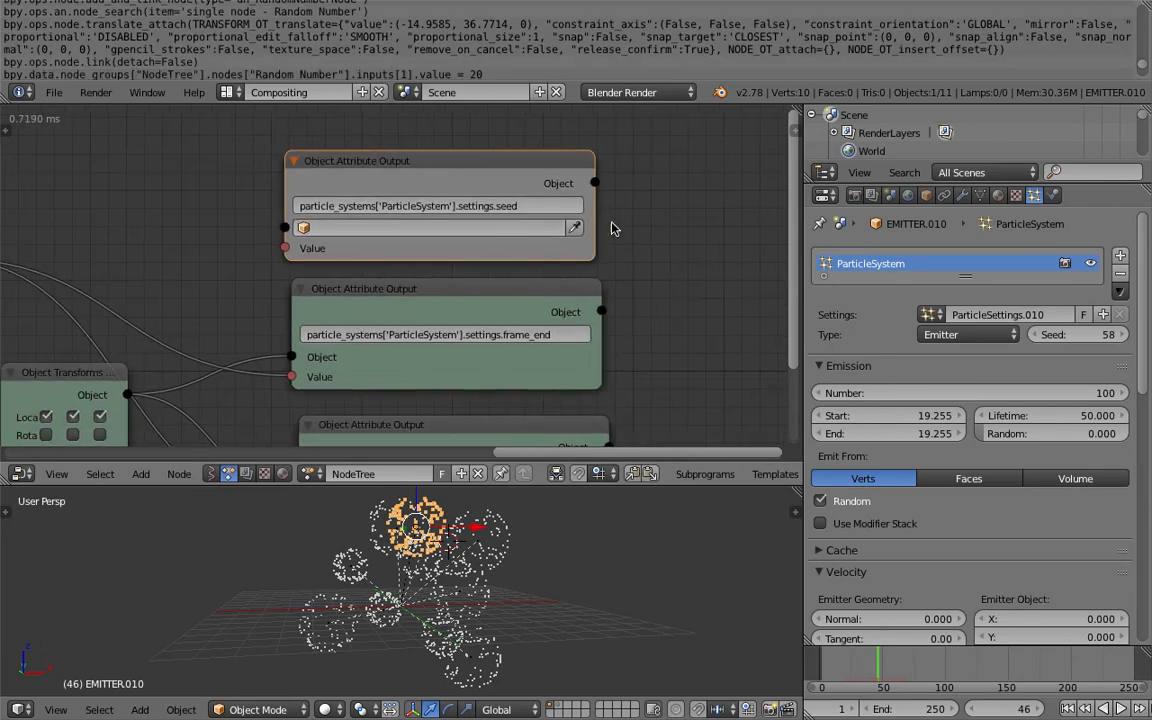
Link the Object Transforms Output's Object to the Object input of the seed attribute node and save over the file
scroll(371, 234, "down", 3)
middle_click_drag(225, 246, 296, 228)
left_click_drag(251, 344, 371, 214)
key("ctrl+s")
left_click(355, 217)
scroll(357, 220, "down", 1)
middle_click_drag(360, 220, 384, 231)
left_click_drag(490, 238, 503, 219)
key("ctrl+s")
left_click(510, 221)
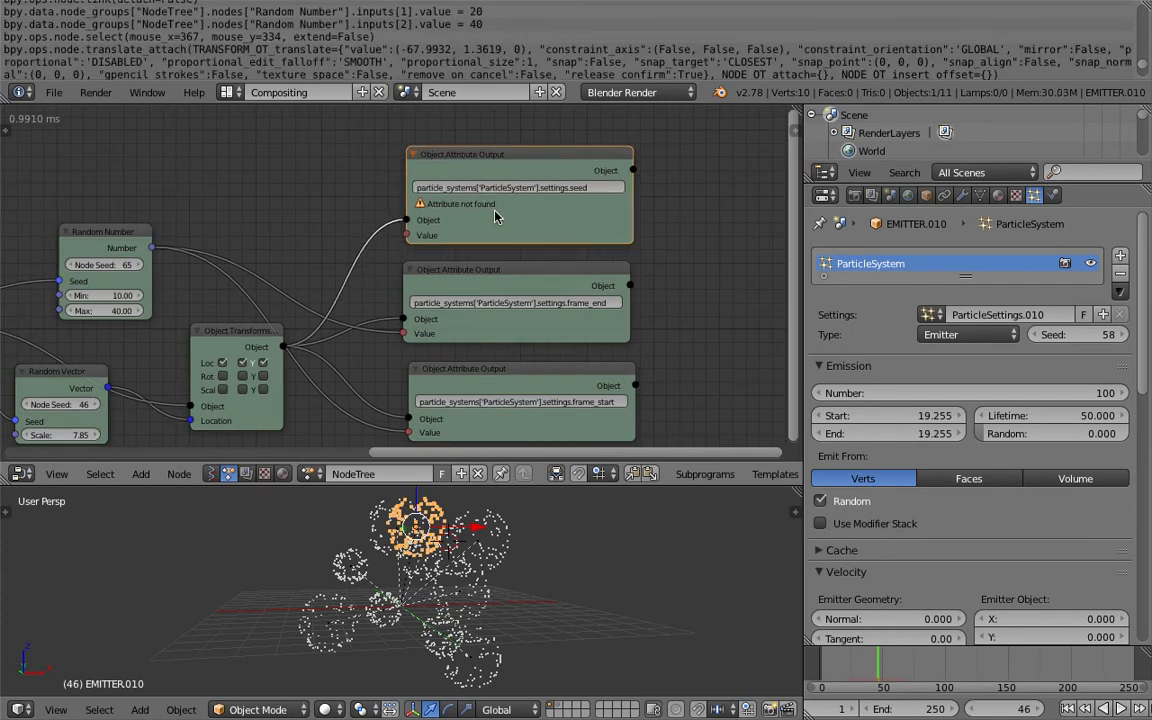
Set EMITTER.010's particle Seed to 69, change the new node's attribute to particle_systems['ParticleSystem'].seed and save
scroll(477, 255, "up", 2)
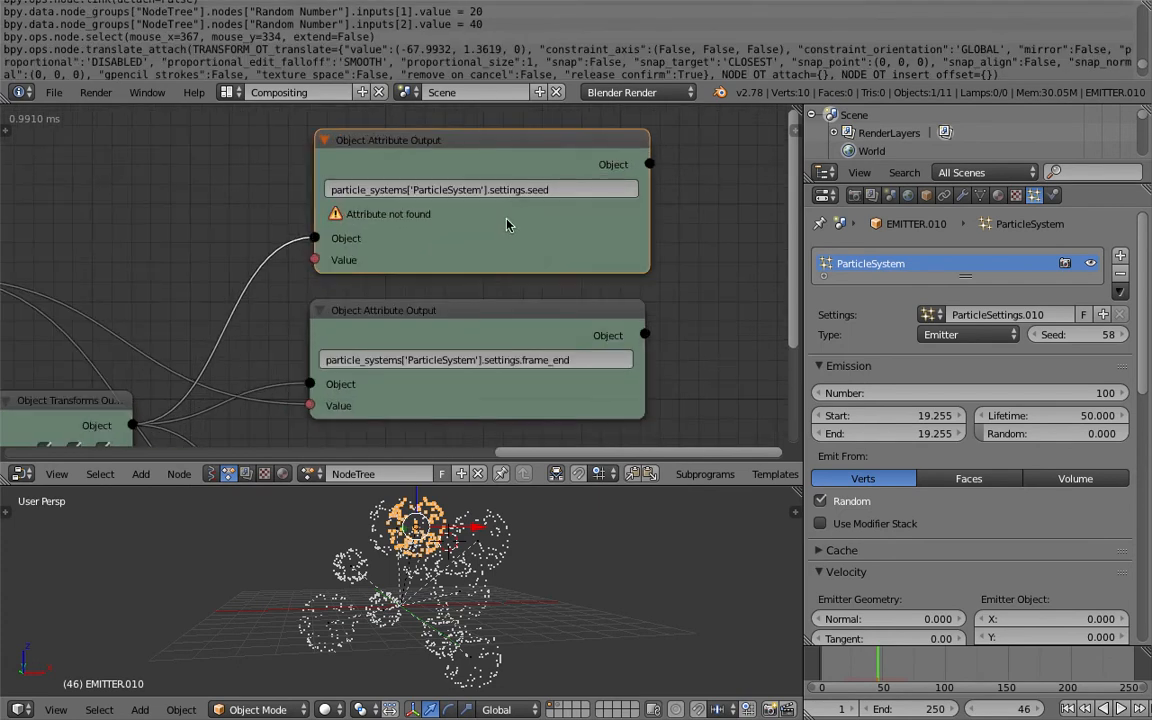
left_click_drag(1080, 335, 1080, 336)
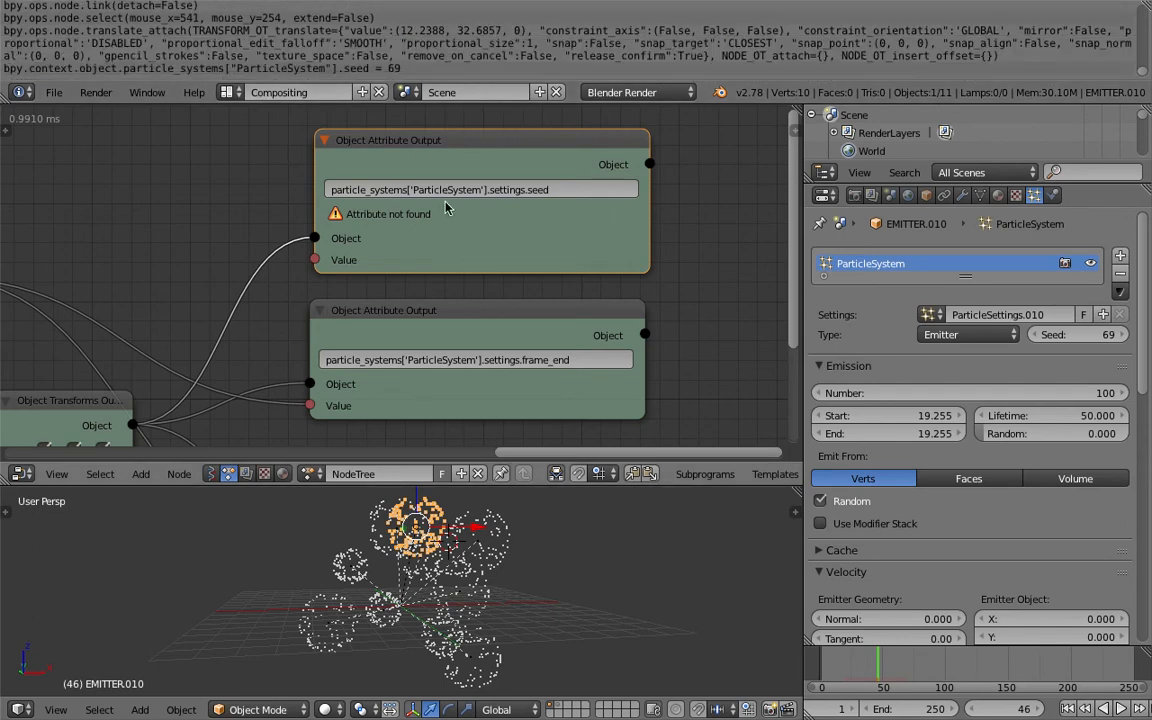
left_click(512, 189)
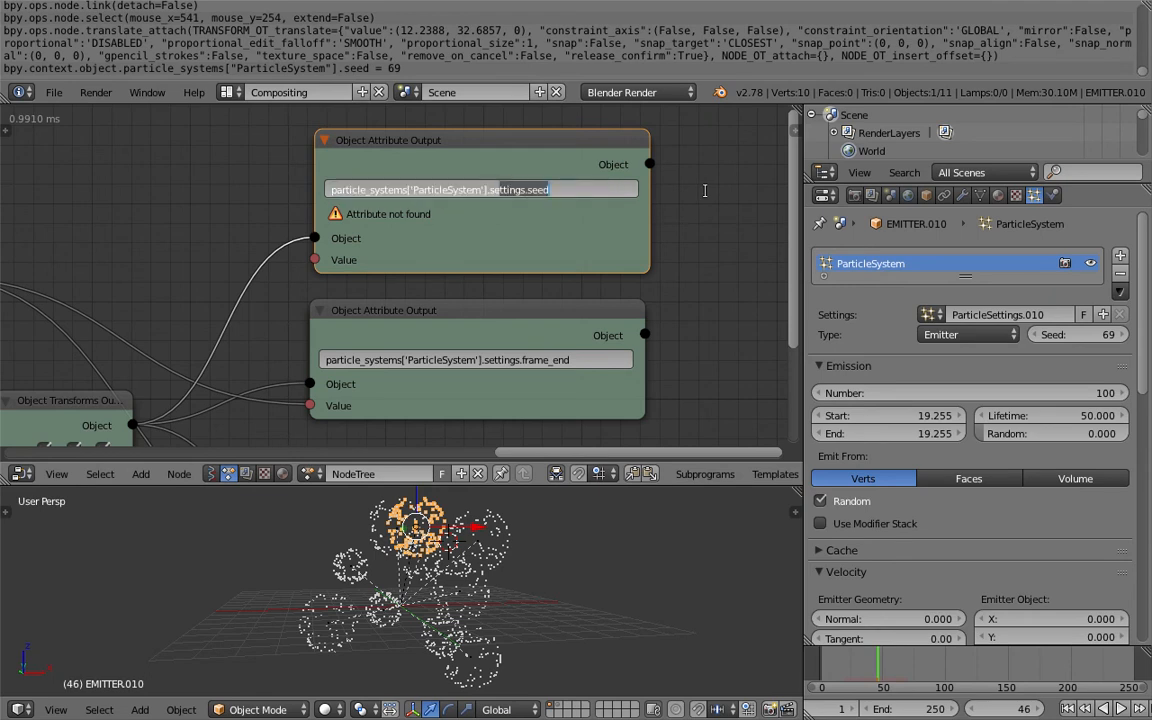
key("Return")
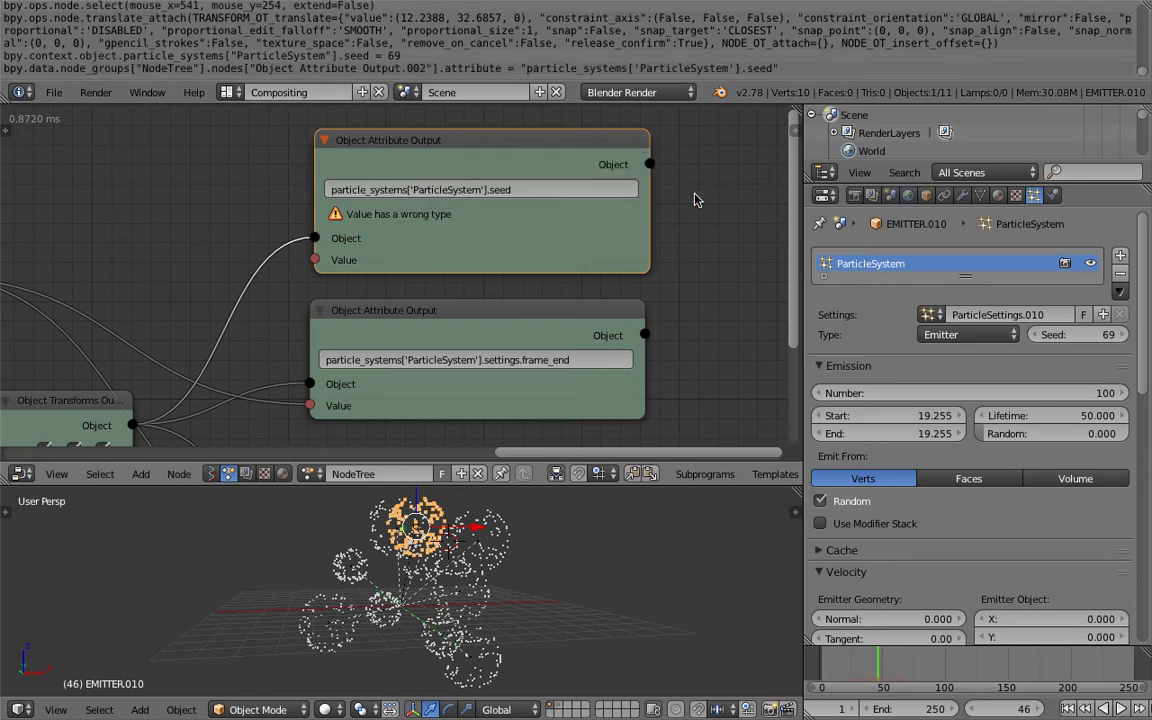
left_click_drag(625, 173, 641, 169)
key("ctrl+s")
left_click(496, 178)
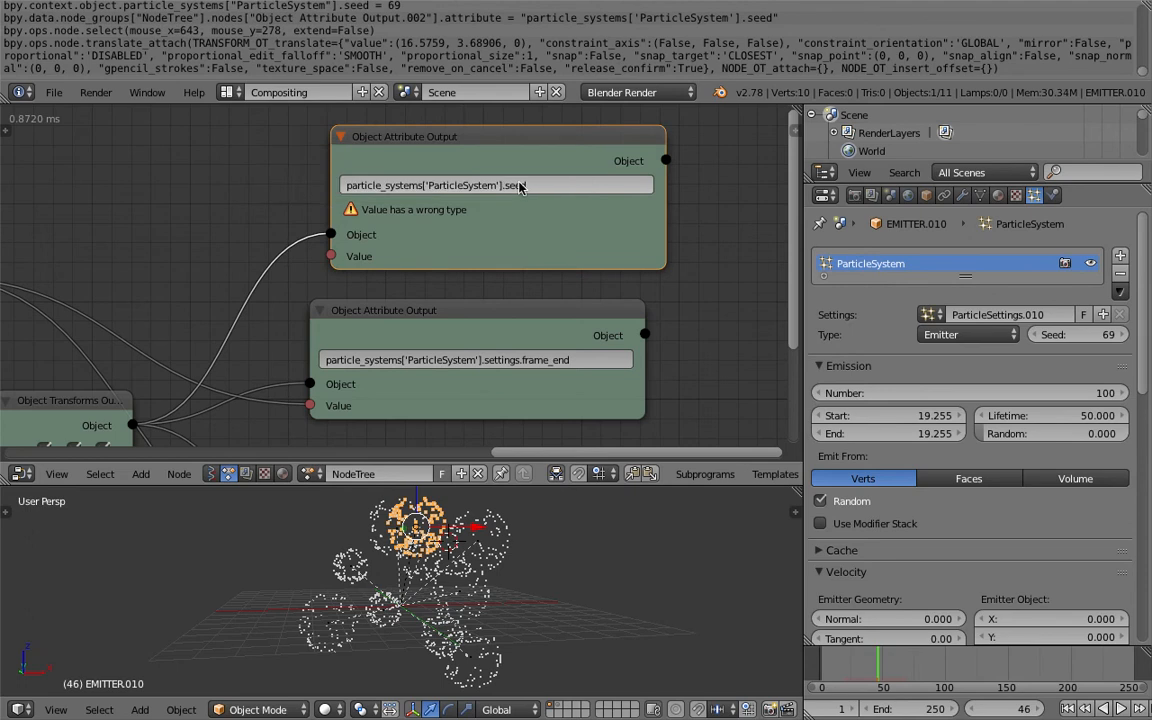
Move the seed Object Attribute Output node farther away from the Object Transforms Output node and save over the file
scroll(479, 162, "up", 1)
scroll(325, 225, "down", 3)
middle_click_drag(311, 229, 356, 204)
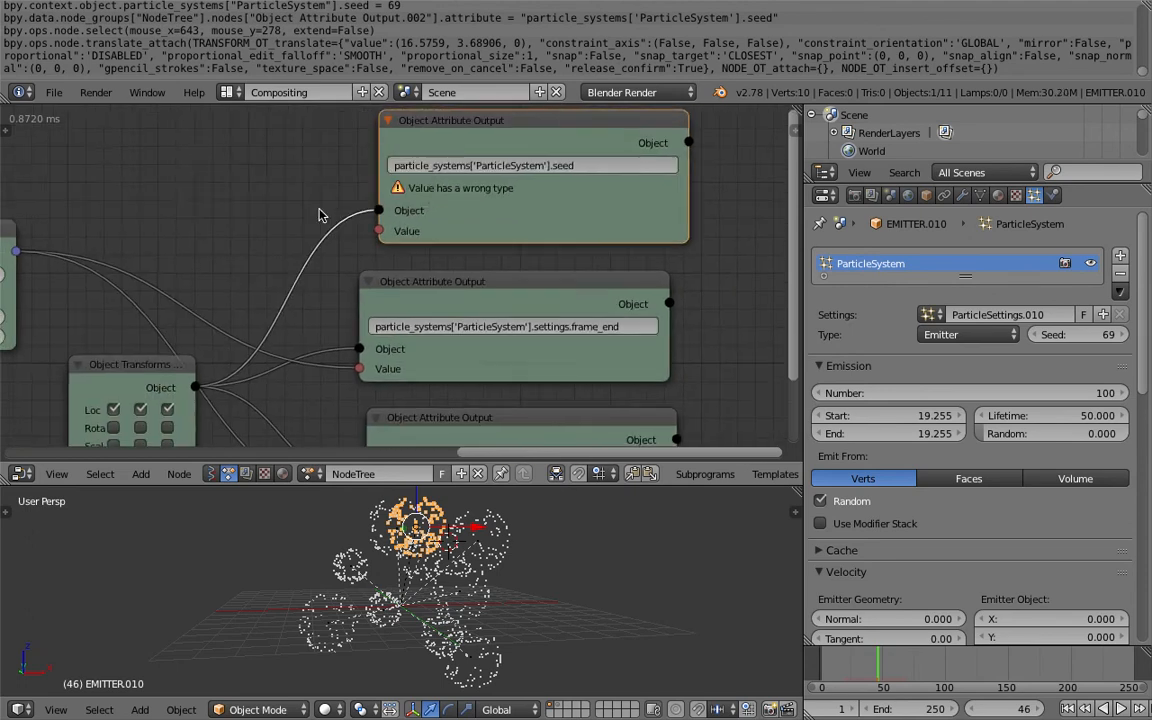
middle_click_drag(257, 250, 354, 207)
scroll(354, 207, "down", 2)
left_click_drag(569, 177, 646, 185)
key("ctrl+s")
left_click(645, 184)
Duplicate the Random Number node above the original and link the Loop Input's Index to the copy's Seed
scroll(232, 204, "down", 2)
scroll(229, 205, "down", 1)
middle_click_drag(229, 205, 282, 229)
left_click(193, 232)
key("shift+d")
left_click(211, 138)
key("ctrl+s")
left_click(211, 138)
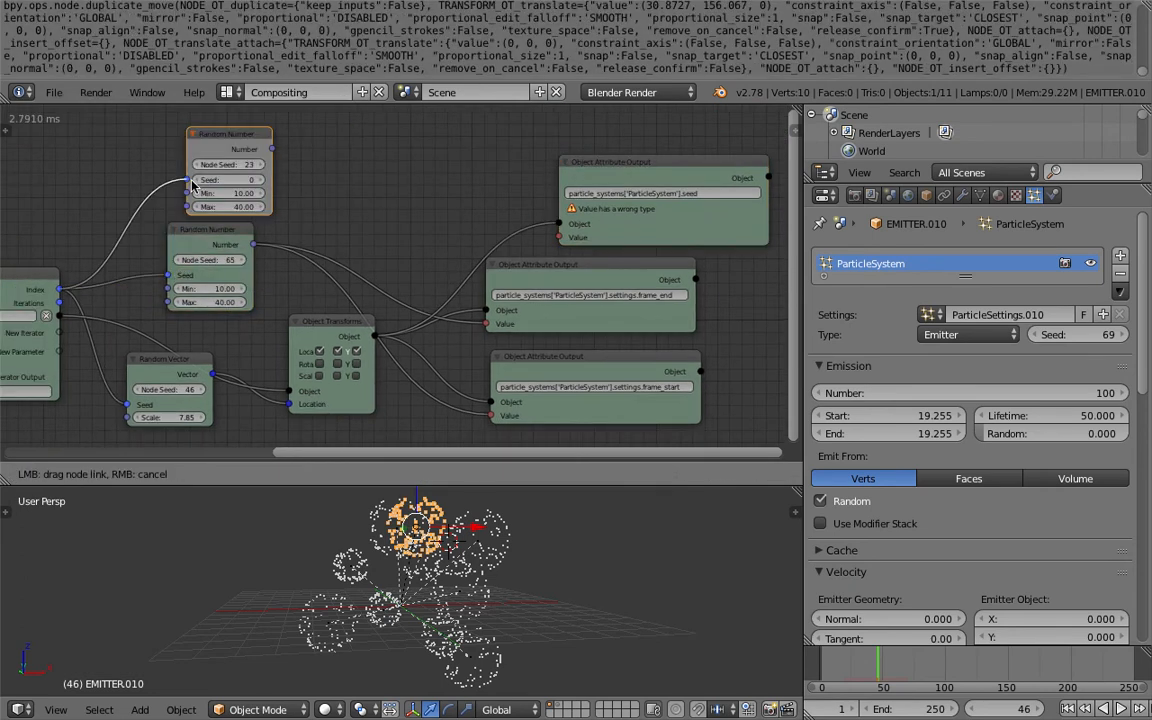
left_click_drag(58, 289, 186, 179)
scroll(277, 207, "up", 1)
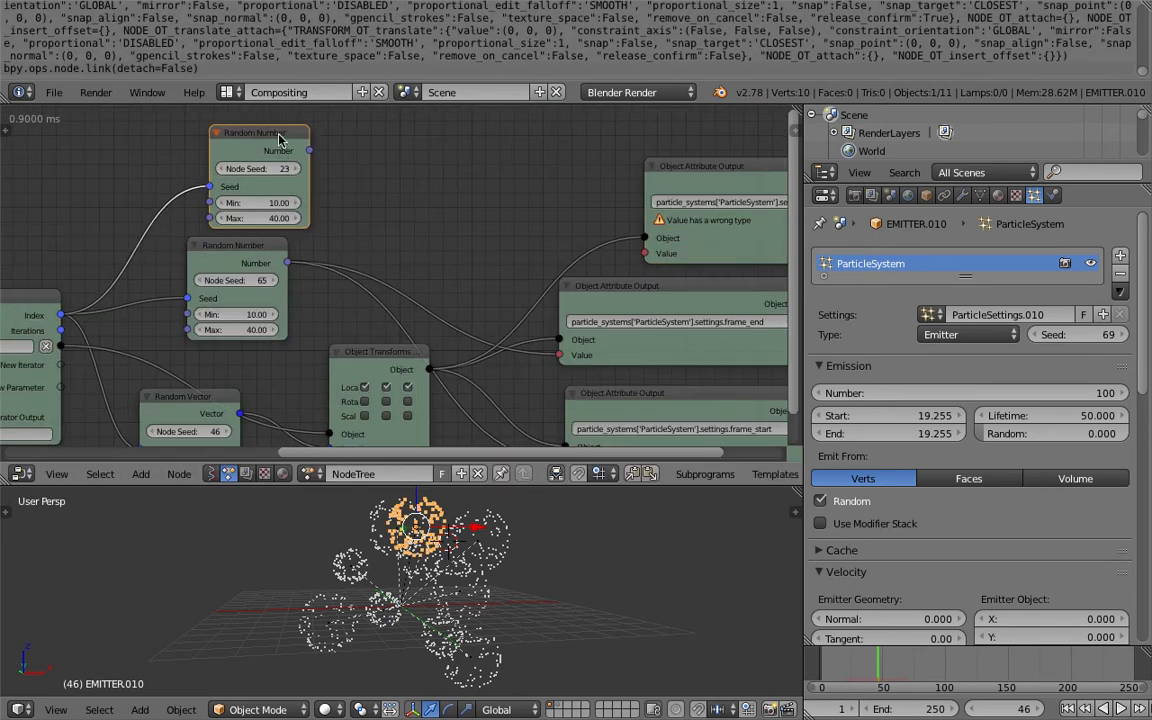
Delete the duplicated Random Number node
left_click(280, 140)
middle_click_drag(246, 143, 292, 160)
left_click(292, 160)
key("x")
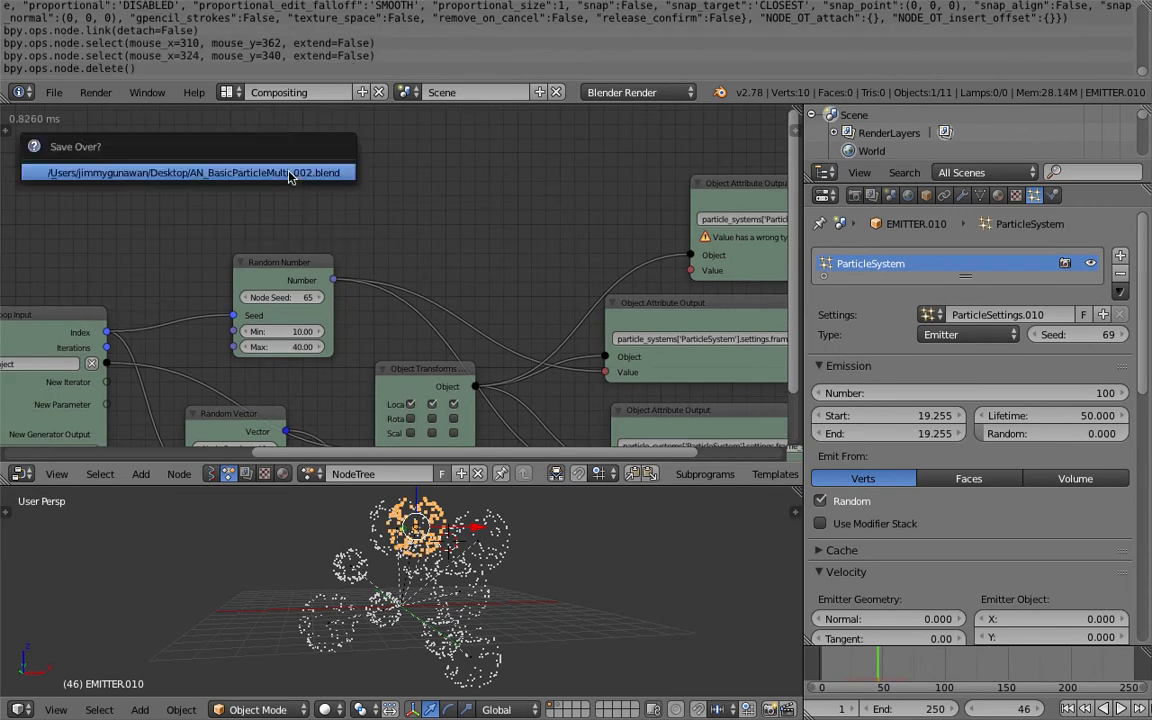
Link the Loop Input's Index directly to the Value input of the seed Object Attribute Output node
left_click_drag(108, 333, 690, 271)
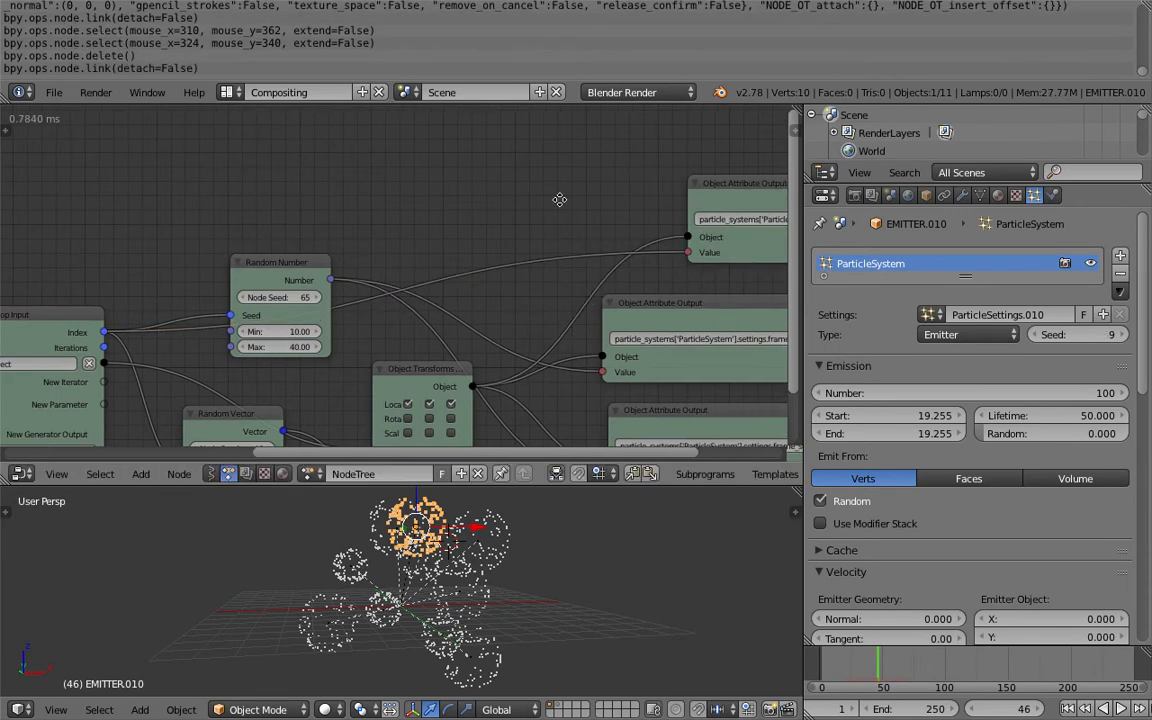
middle_click_drag(559, 198, 414, 175)
scroll(677, 366, "down", 1)
Play the animation from the first frame to check the bursts with per-emitter seeds, and stop it partway
left_click(1068, 709)
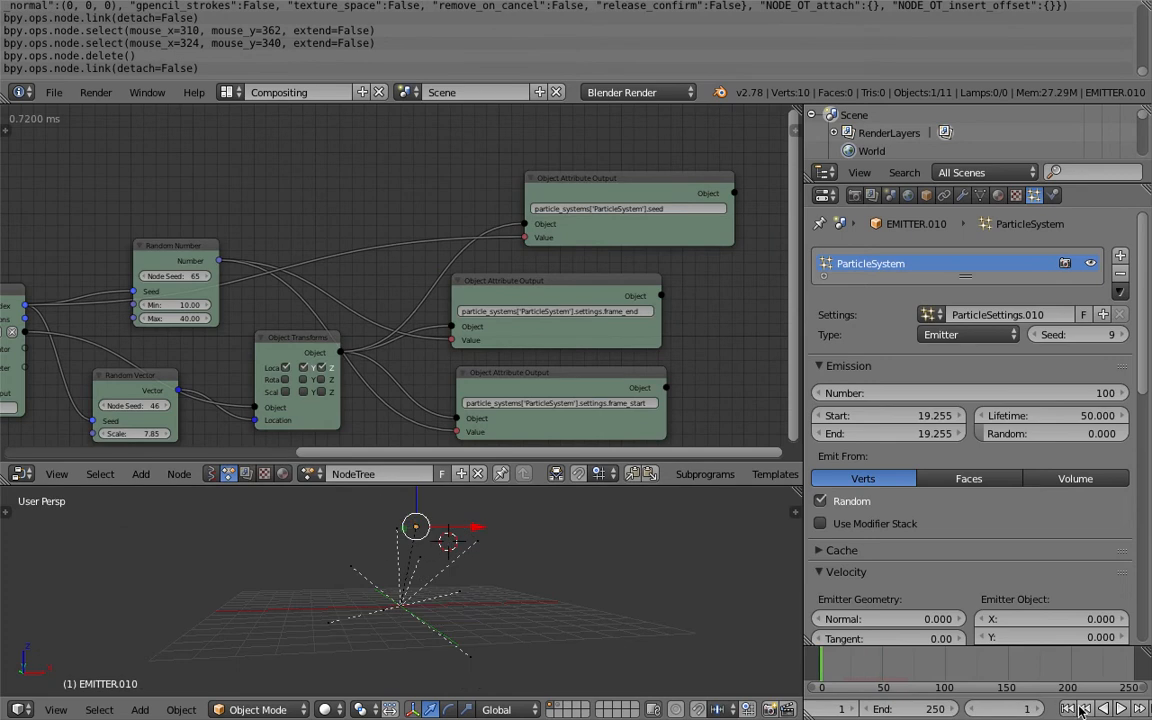
key("alt+a")
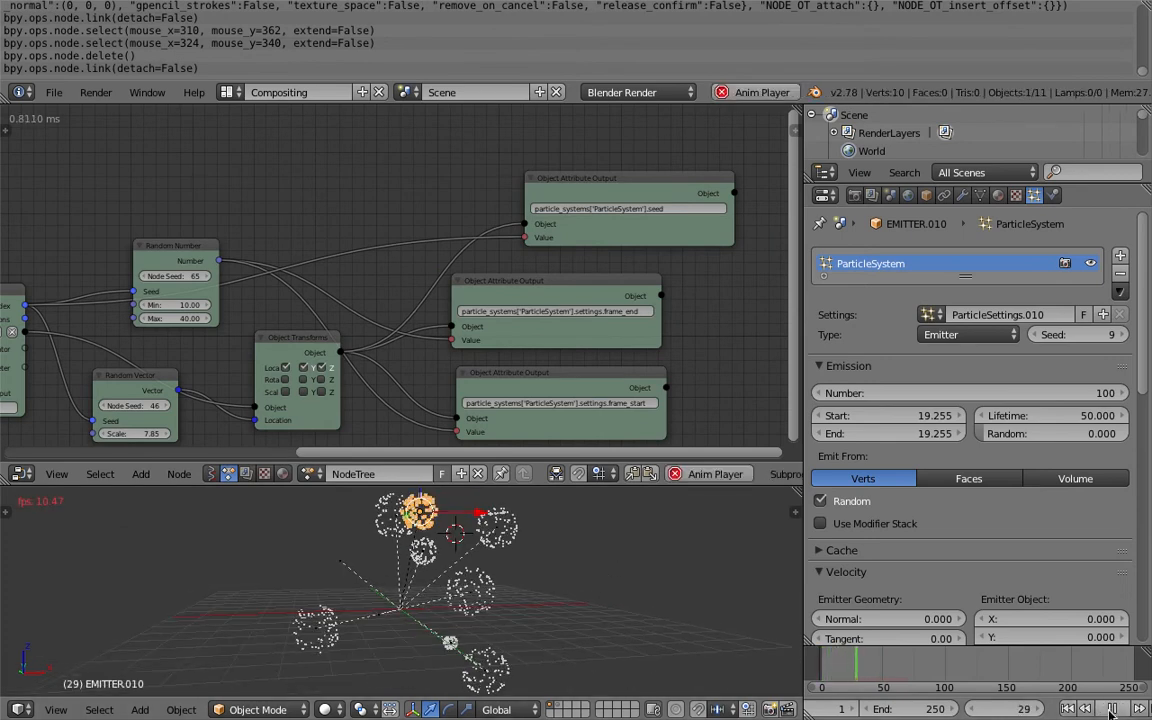
key("alt+a")
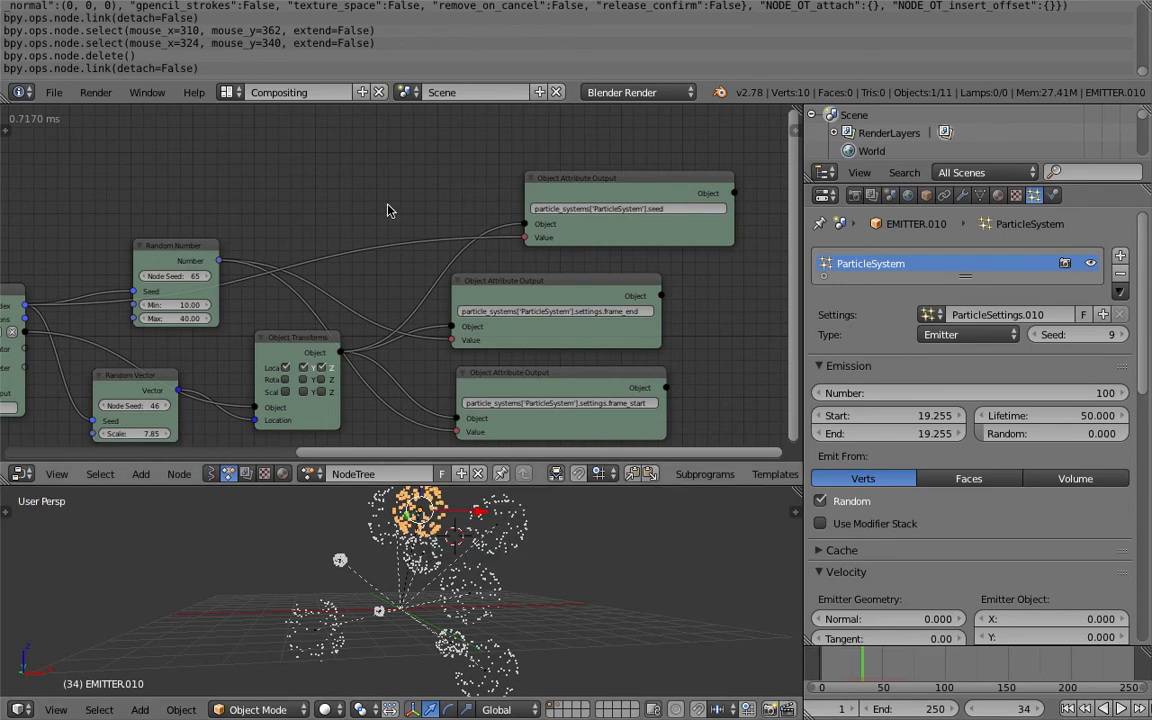
View the bursts in the 3D View Full screen layout and return to the Compositing layout
left_click(230, 92)
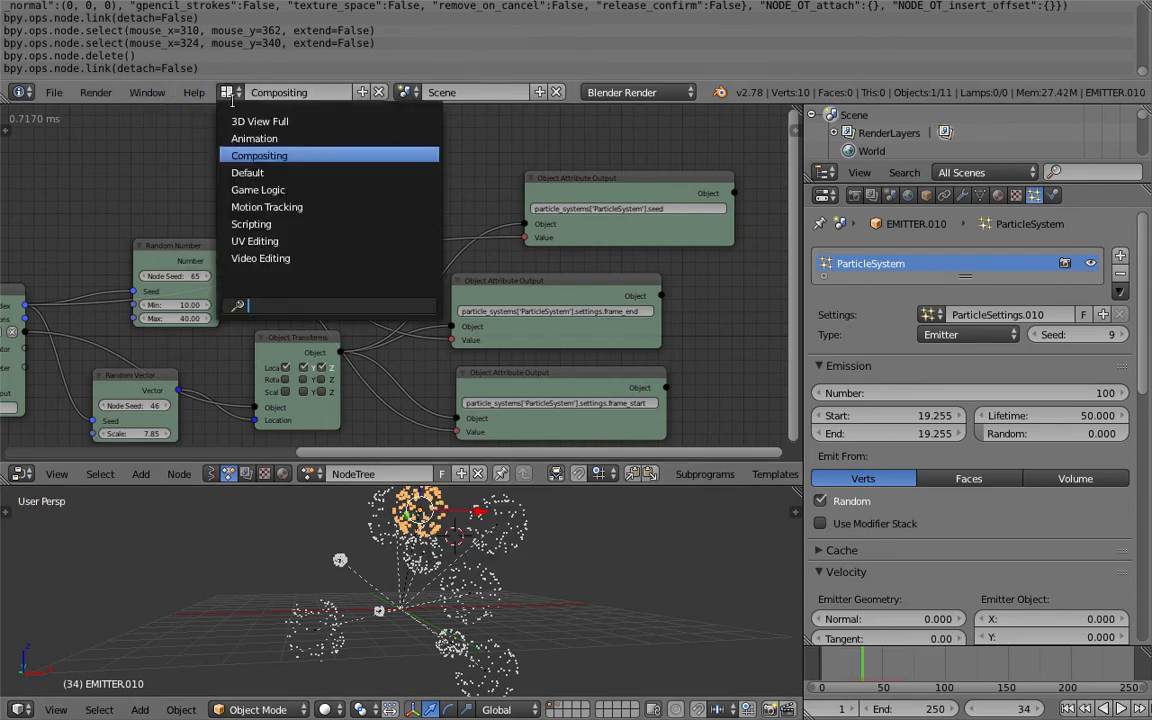
left_click(285, 110)
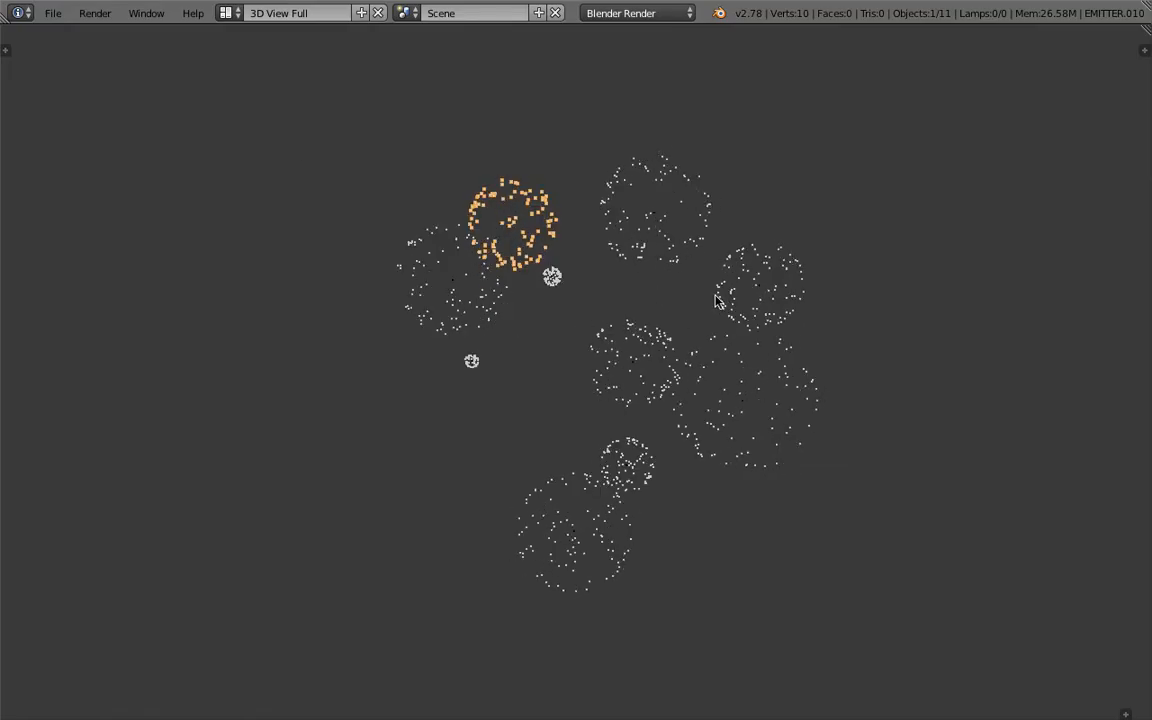
left_click(230, 14)
left_click(258, 76)
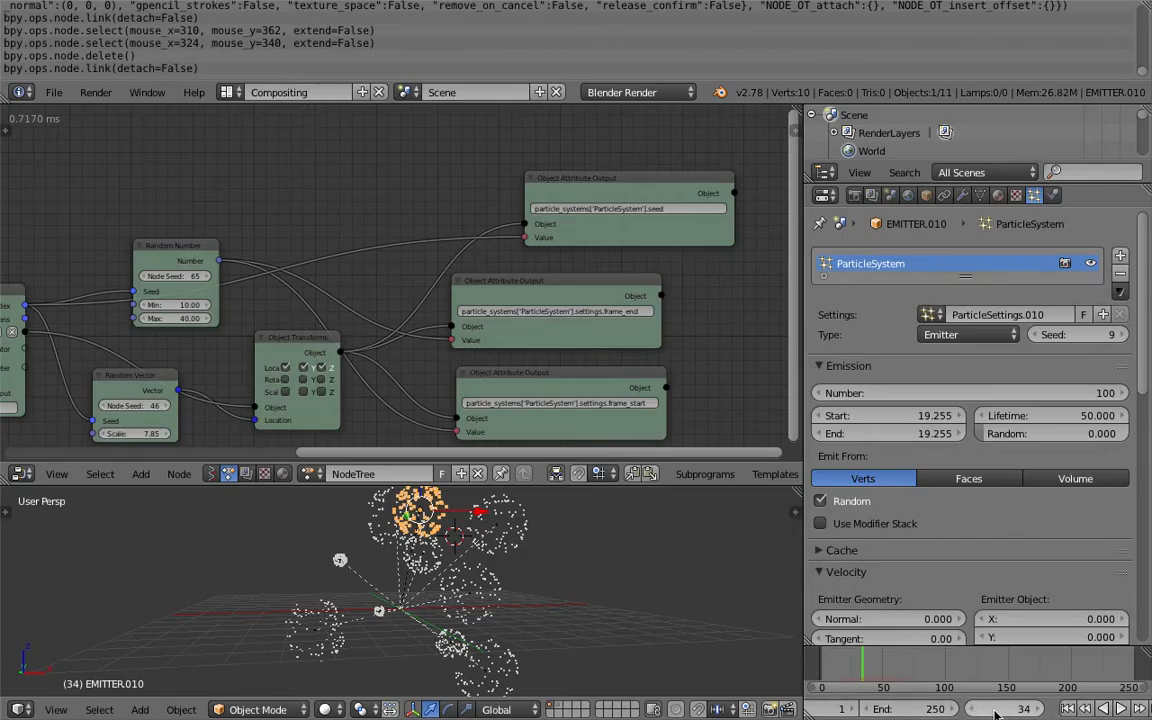
Set the scene's end frame to 100
key("Return")
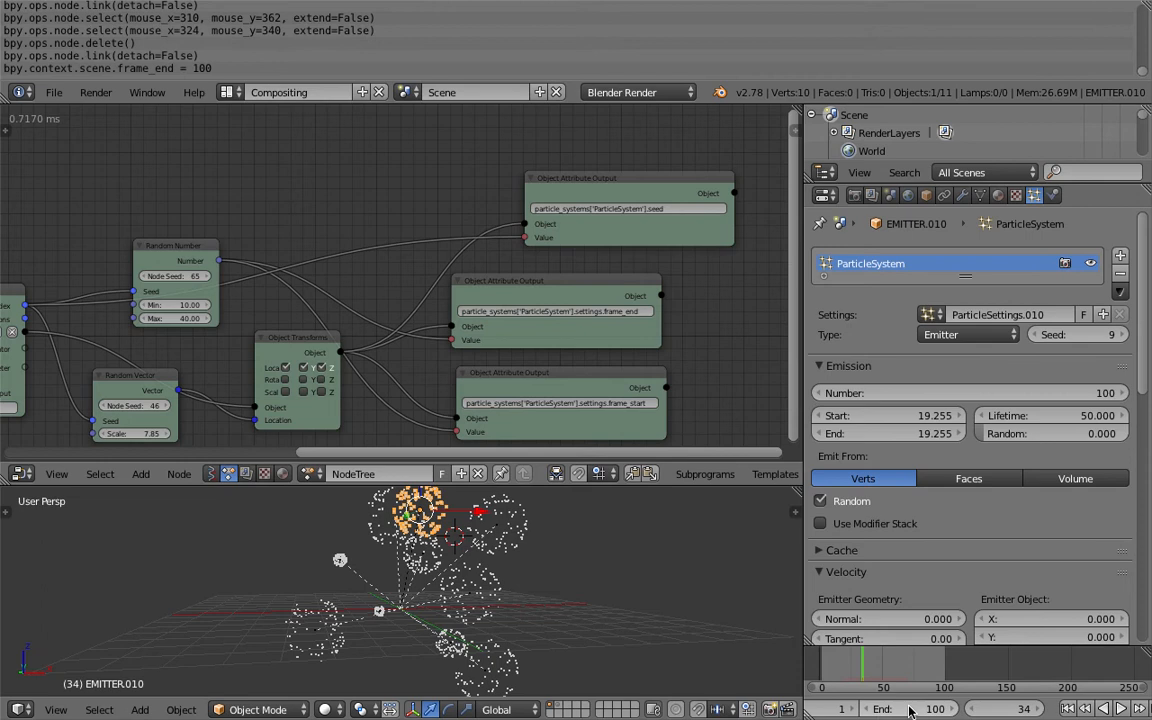
Preview the animation in the 3D View Full layout with all objects deselected, and return to the Compositing layout with playback stopped
left_click(228, 93)
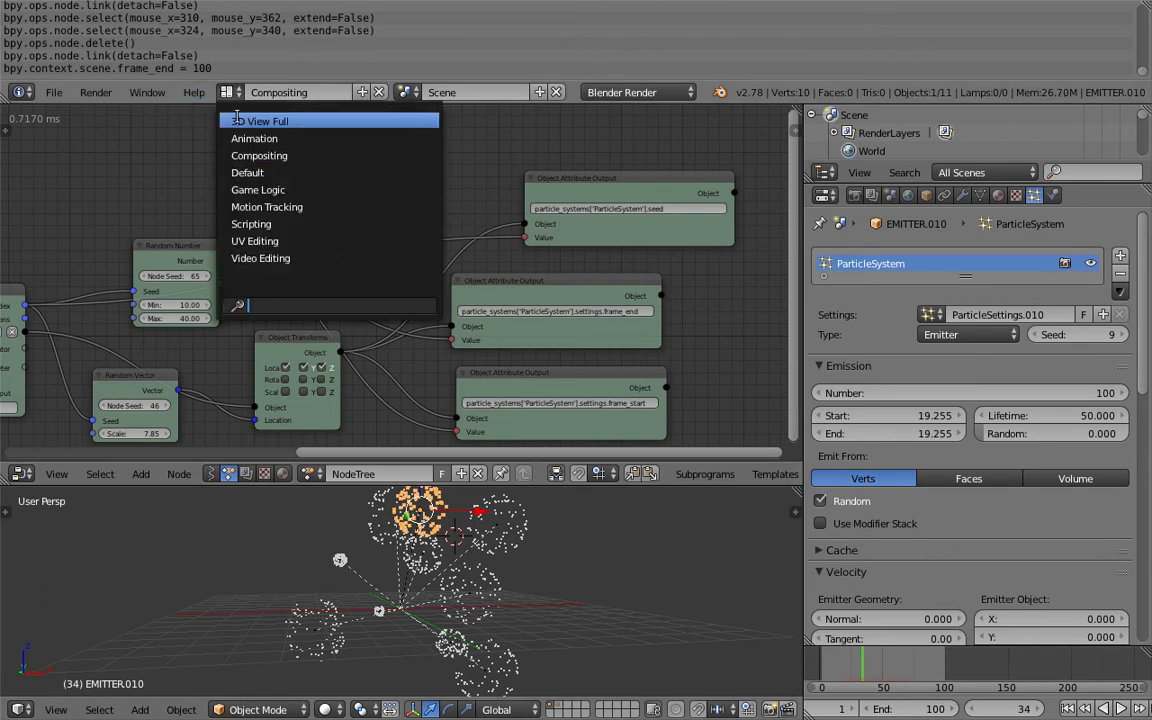
left_click(296, 116)
key("a")
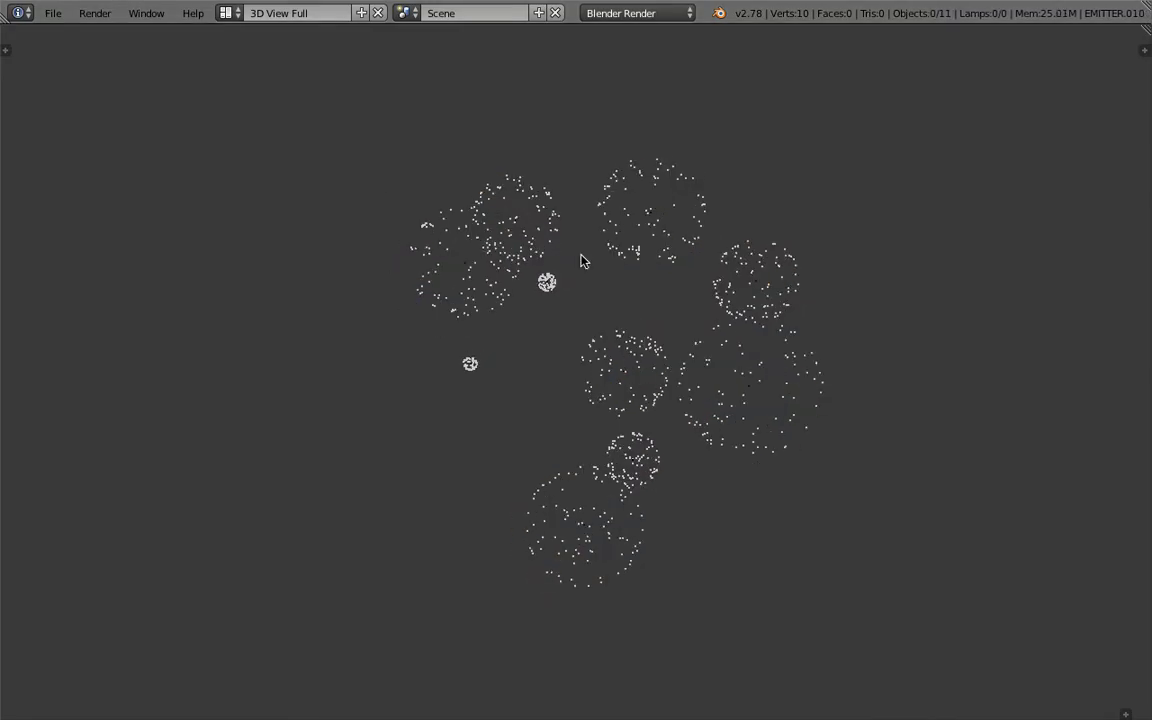
key("alt+a")
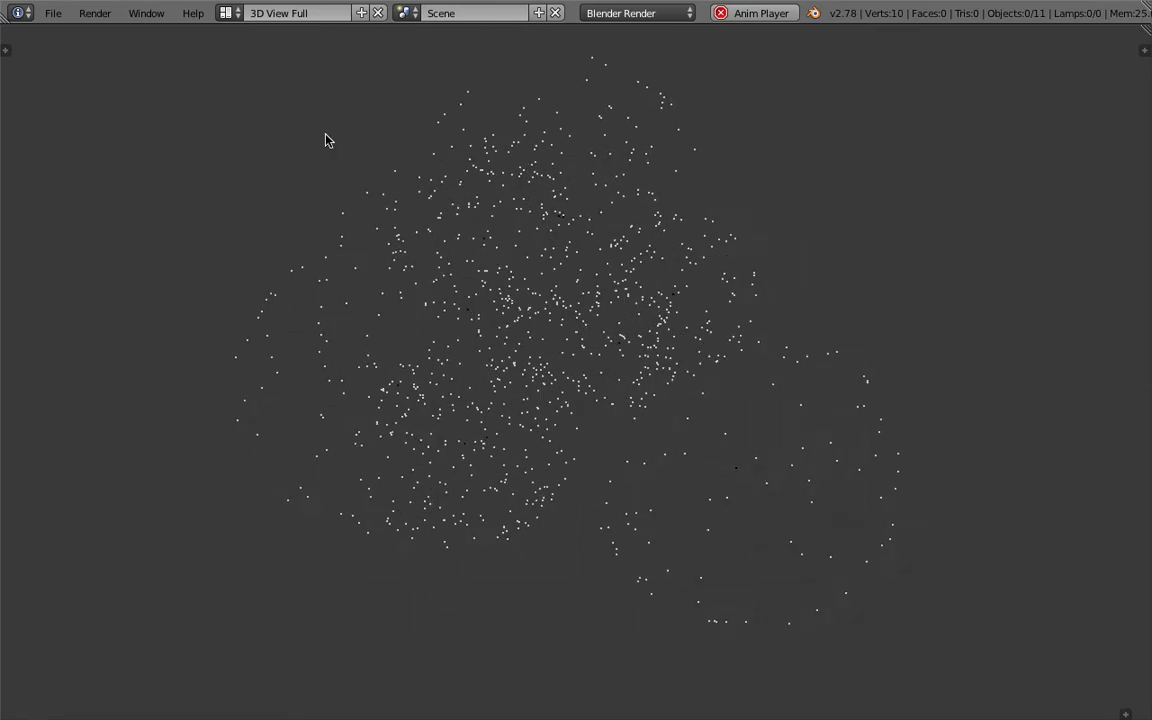
left_click(228, 13)
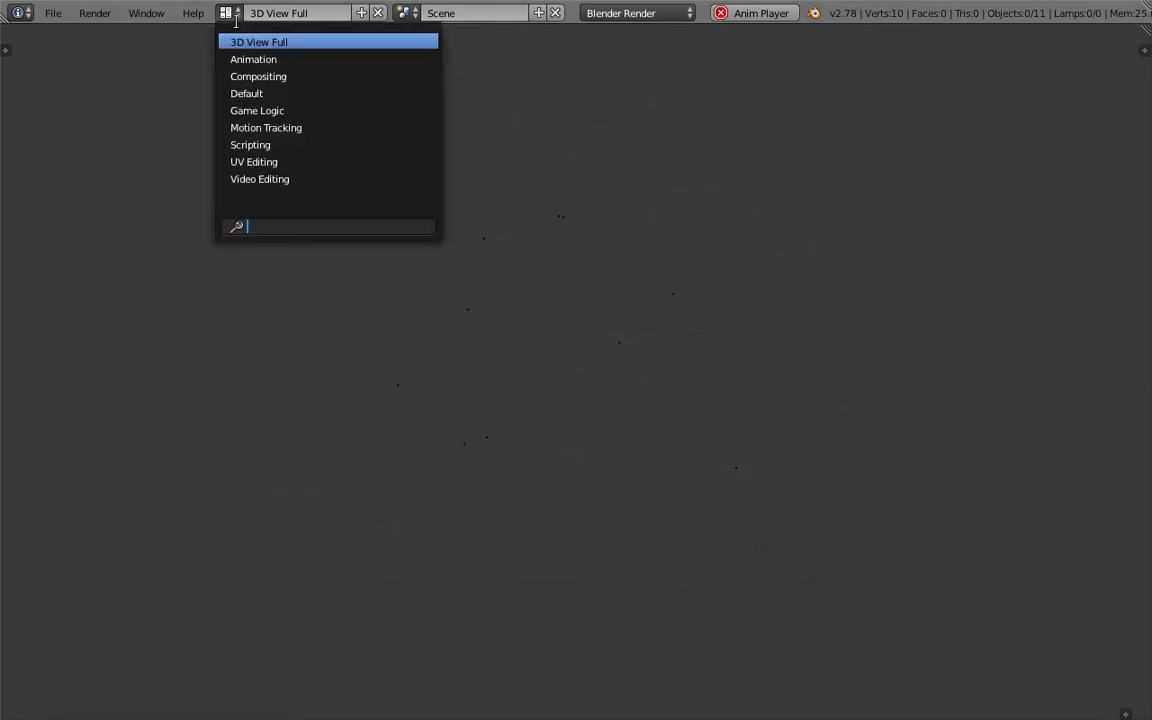
left_click(260, 76)
scroll(580, 268, "up", 2)
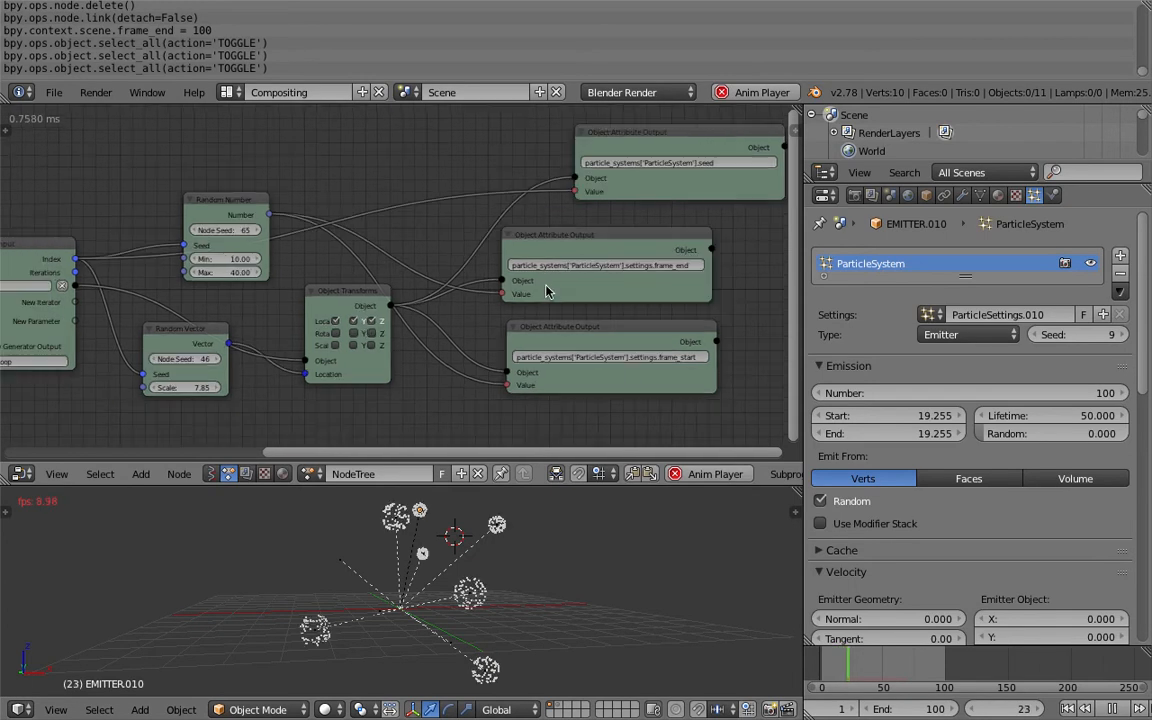
left_click(1098, 710)
Set the number of instances in the Object Instancer node to 30
middle_click_drag(650, 620, 545, 617)
key("ctrl+s")
left_click(545, 617)
middle_click_drag(234, 331, 486, 278)
middle_click_drag(269, 234, 370, 250)
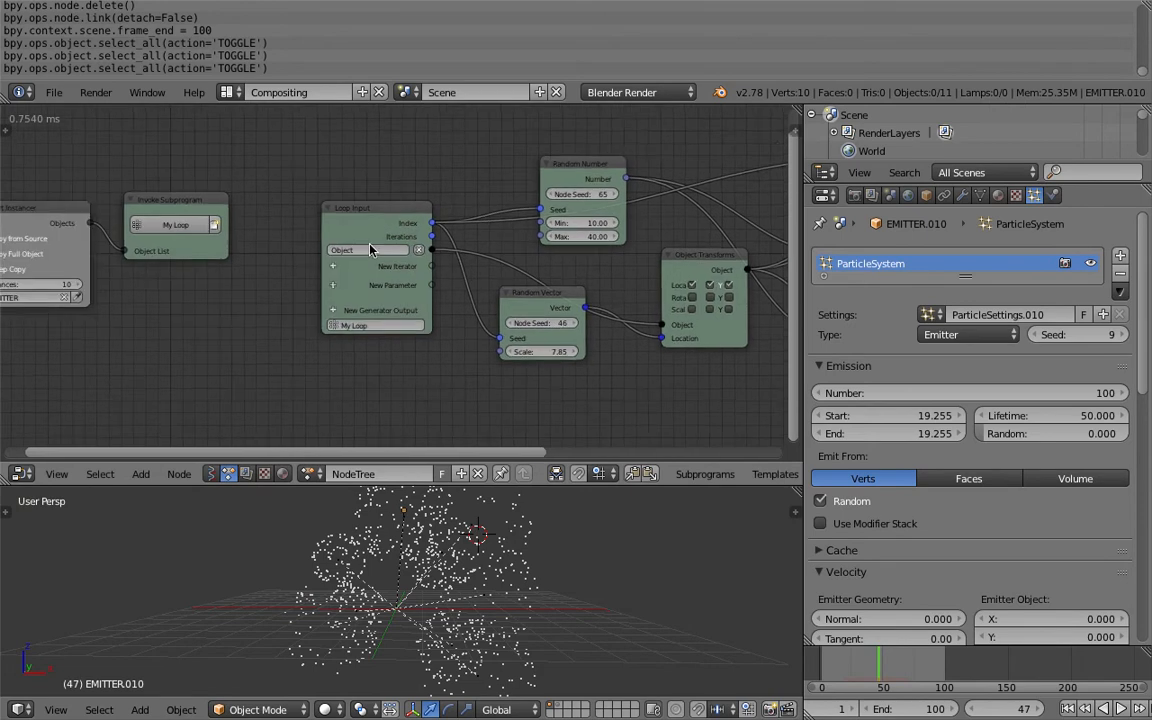
scroll(370, 250, "up", 3)
middle_click_drag(304, 223, 419, 208)
middle_click_drag(144, 229, 399, 229)
key("ctrl+s")
left_click(360, 243)
scroll(352, 262, "up", 2)
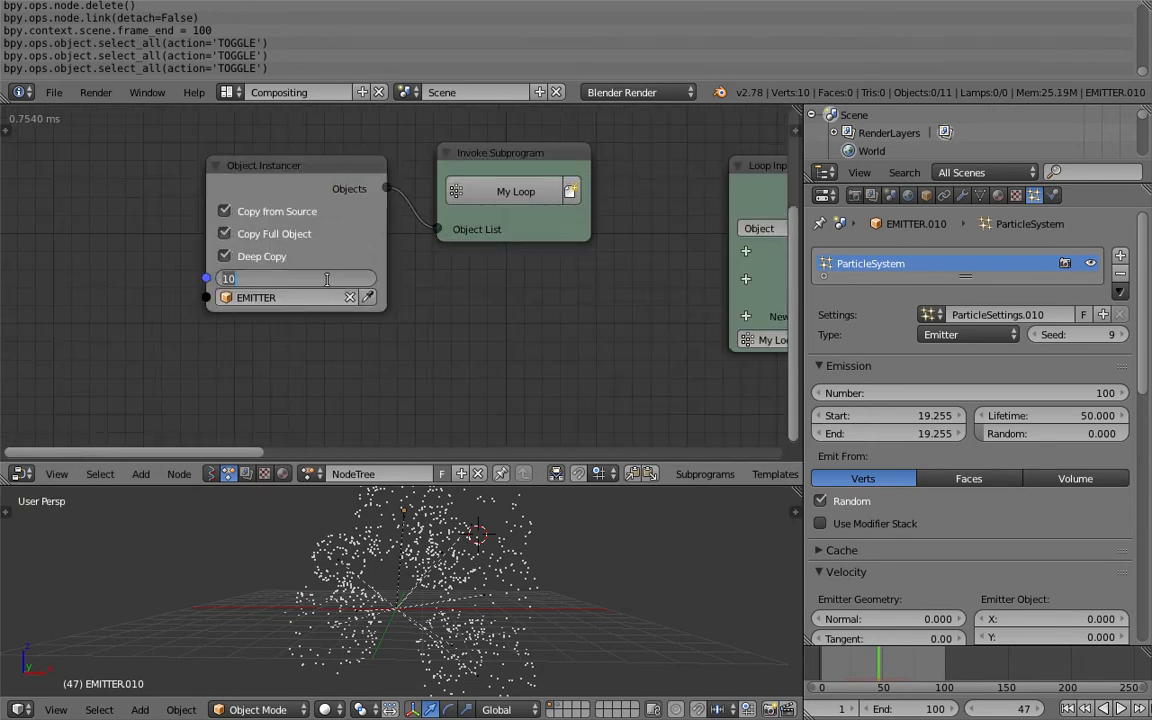
key("Return")
key("ctrl+s")
left_click(329, 280)
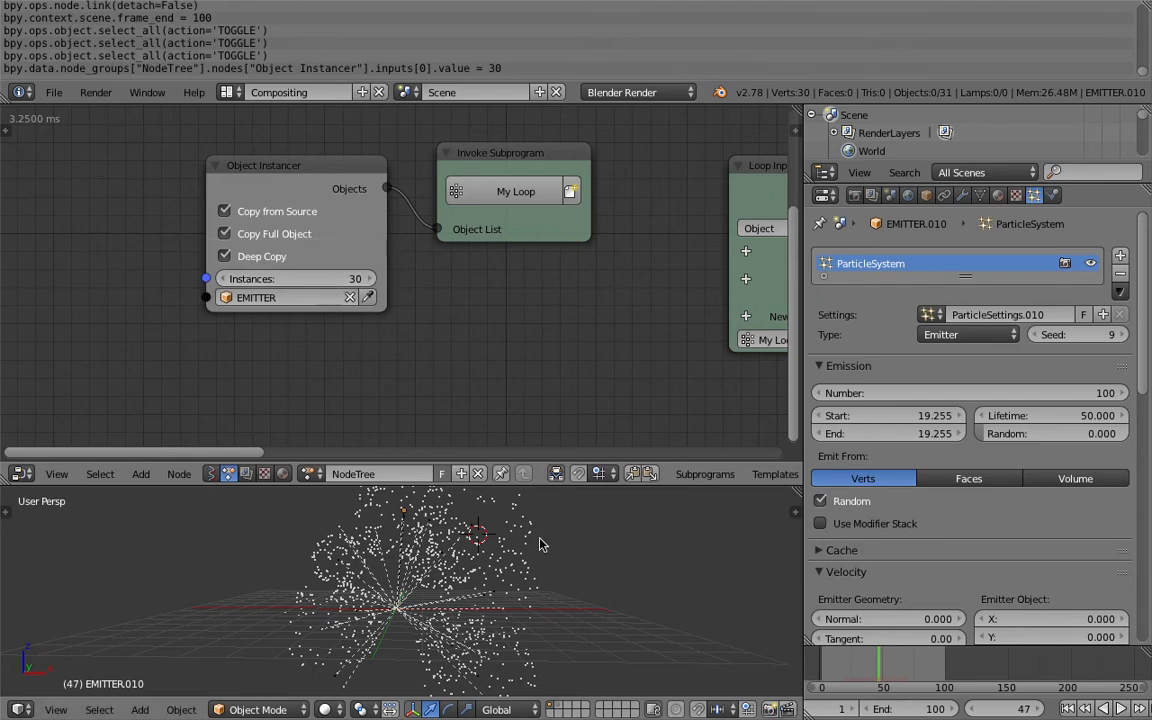
Set the Random Vector node's scale to 8.12 and its node seed to 68
middle_click_drag(540, 539, 518, 547)
middle_click_drag(392, 294, 146, 298)
scroll(366, 357, "down", 3)
middle_click_drag(366, 357, 225, 316)
middle_click_drag(557, 345, 436, 354)
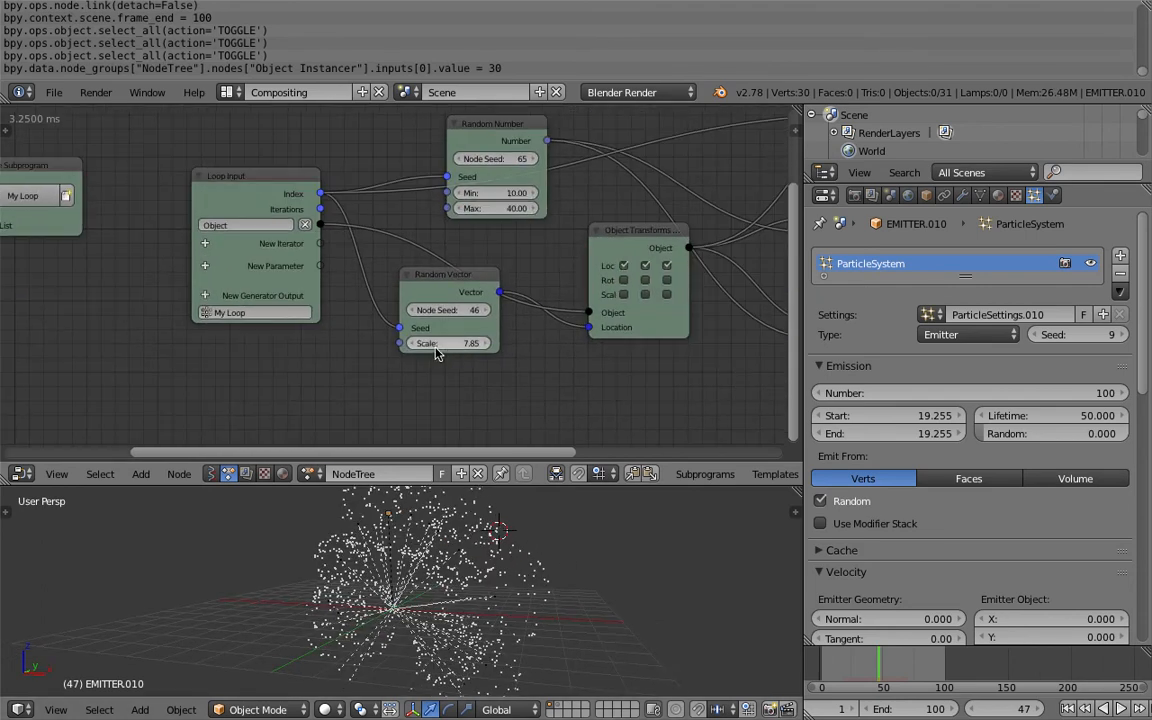
left_click_drag(449, 343, 472, 310)
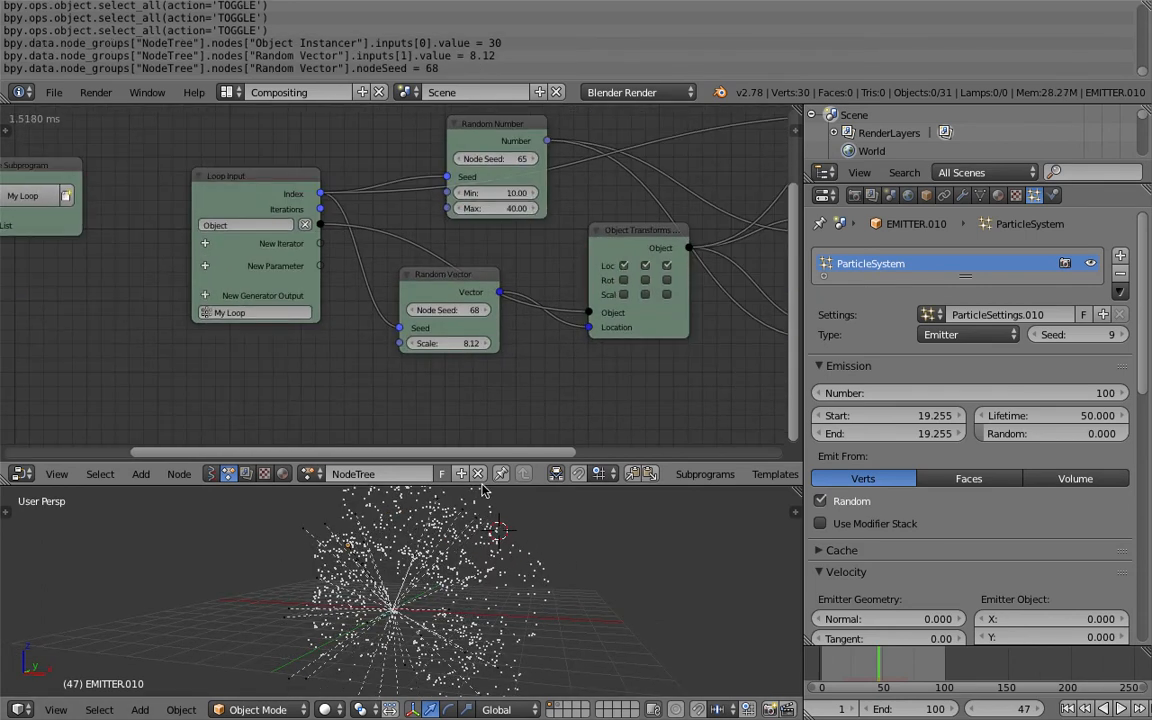
Play the animation from the first frame, stop it partway and inspect the particle bursts from another angle
left_click(1068, 708)
left_click(1121, 708)
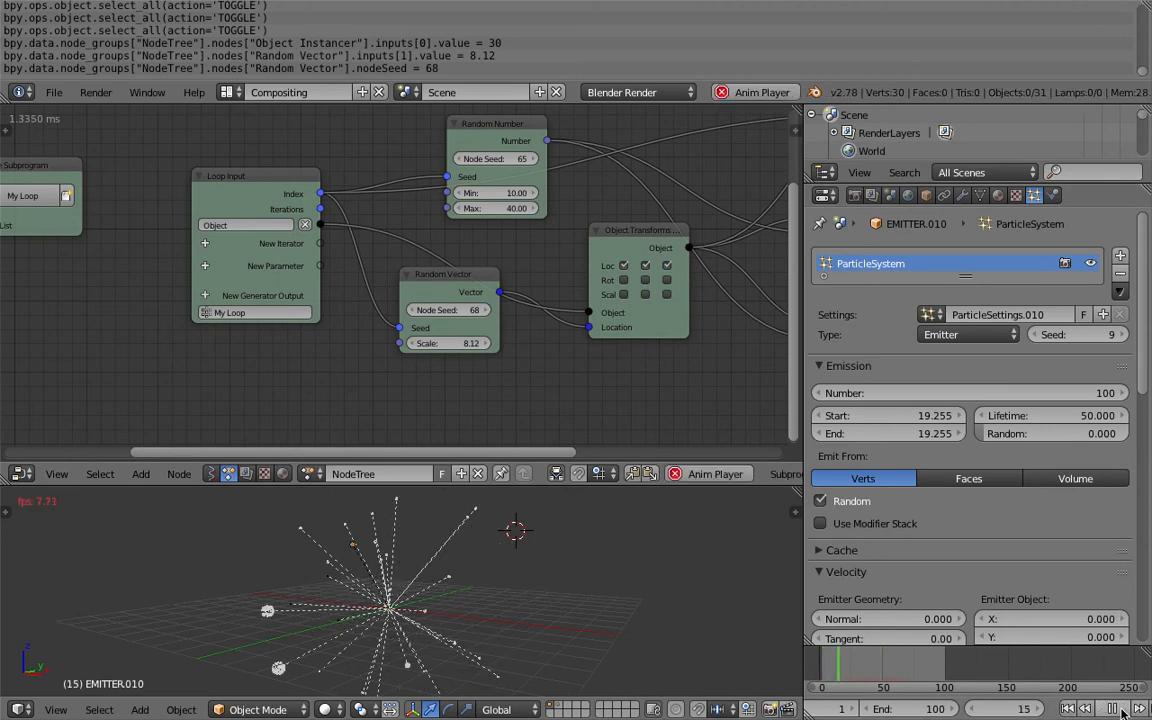
left_click(1121, 712)
middle_click_drag(632, 599, 430, 587)
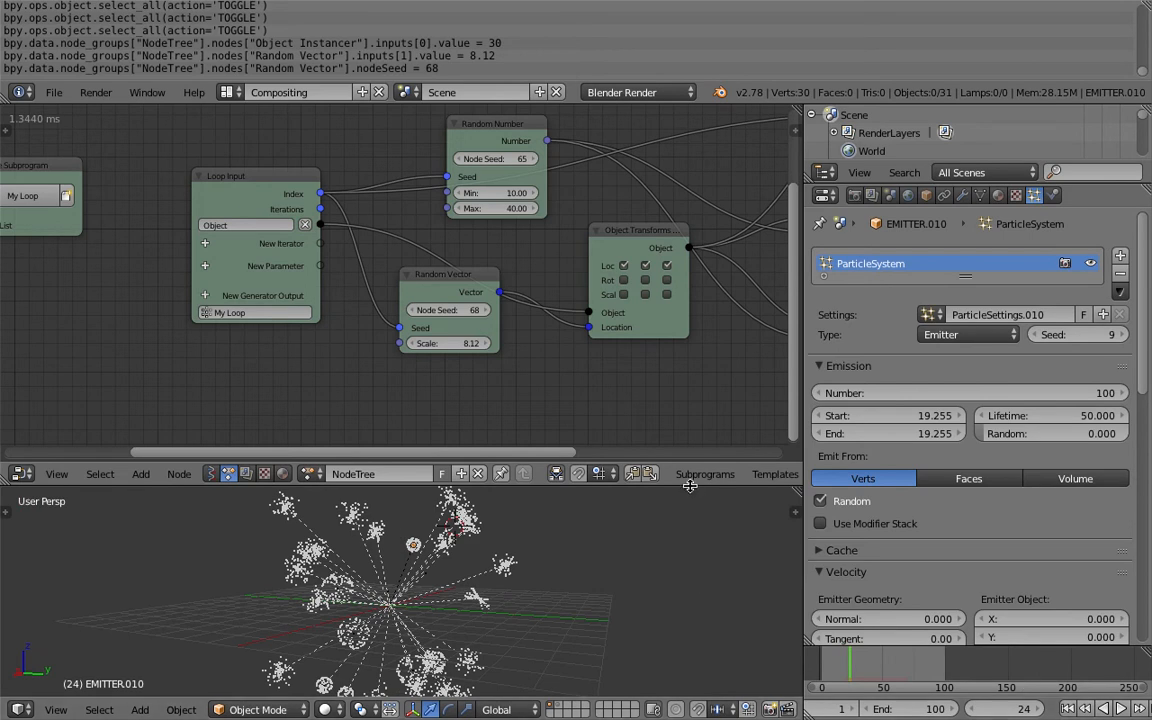
Enlarge the 3D viewport and the outliner, and bring the last emitter objects in the outliner into view
left_click_drag(622, 487, 622, 328)
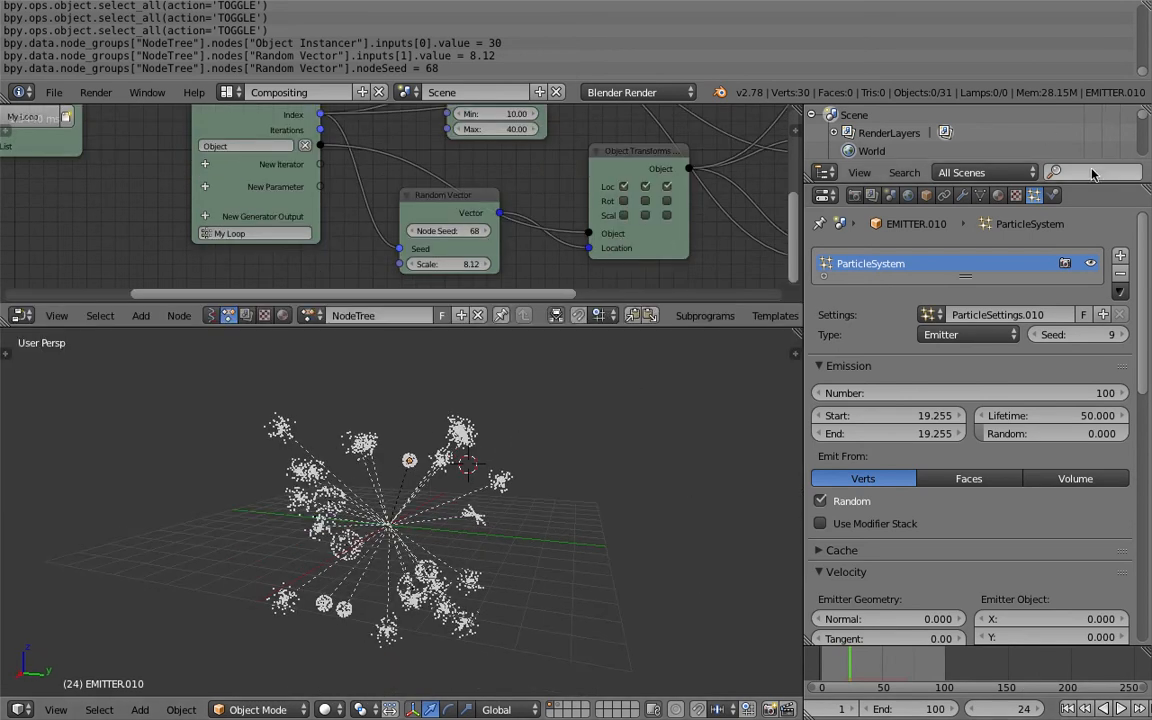
left_click_drag(1090, 183, 1090, 280)
scroll(940, 200, "down", 6)
scroll(935, 210, "down", 4)
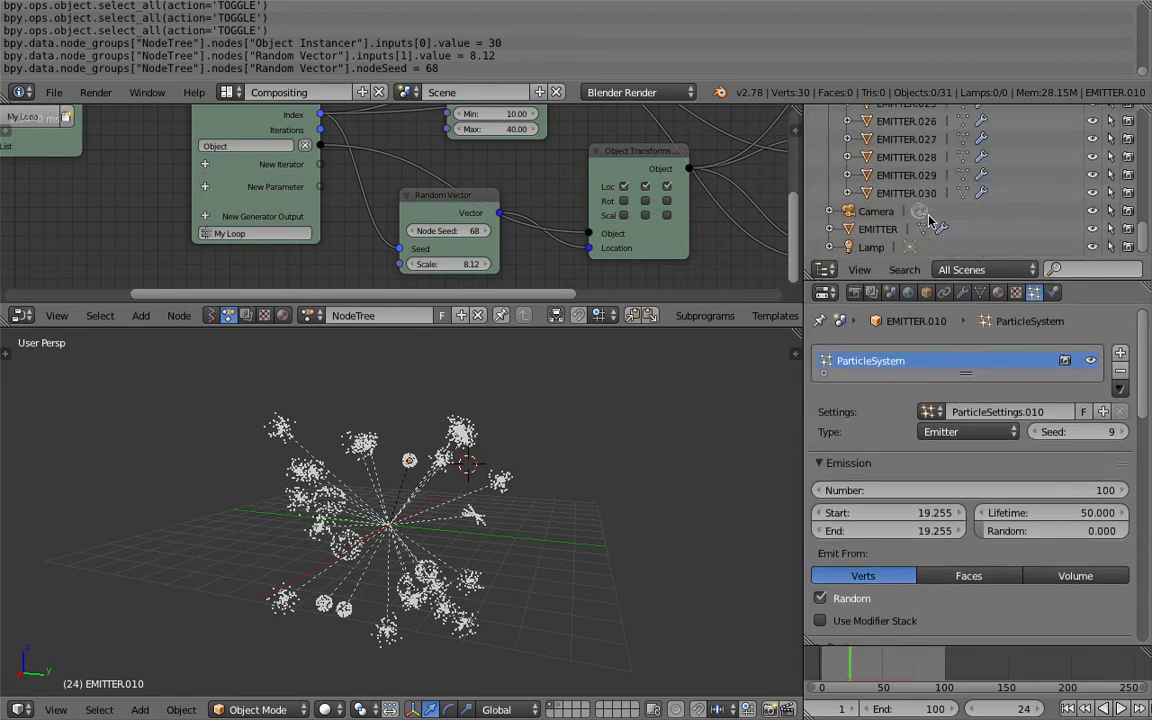
Make the particle settings of EMITTER.030, EMITTER.029 and EMITTER.028 single-user
left_click(927, 196)
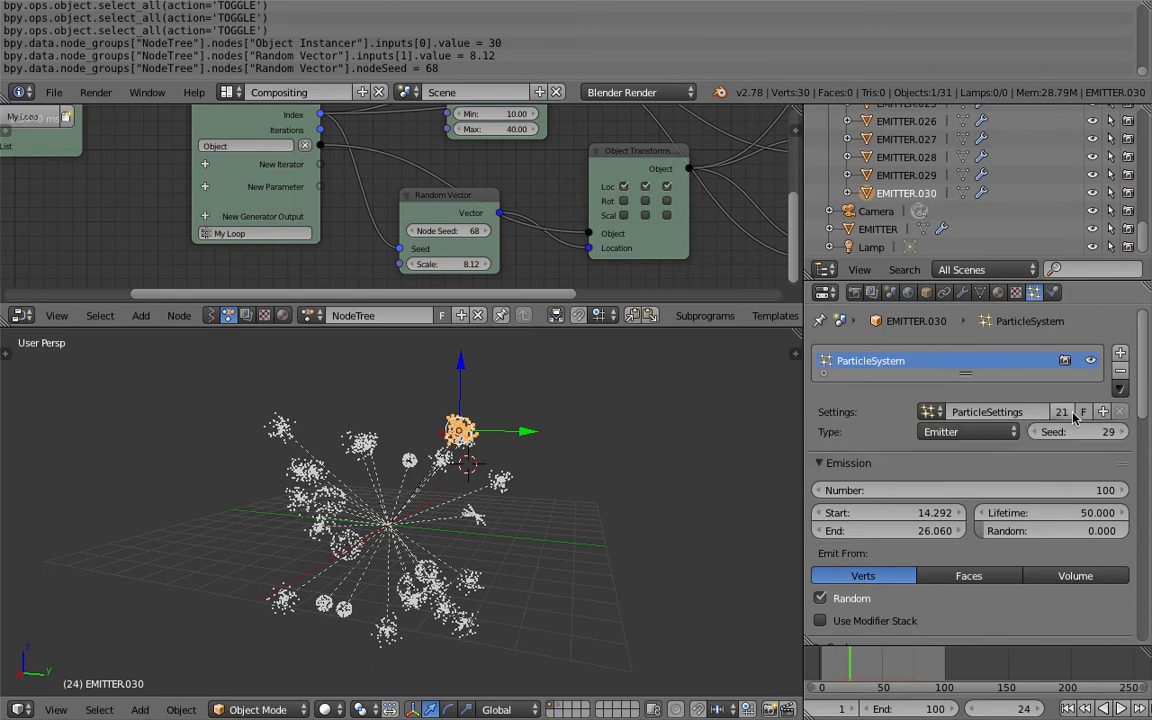
left_click(1061, 416)
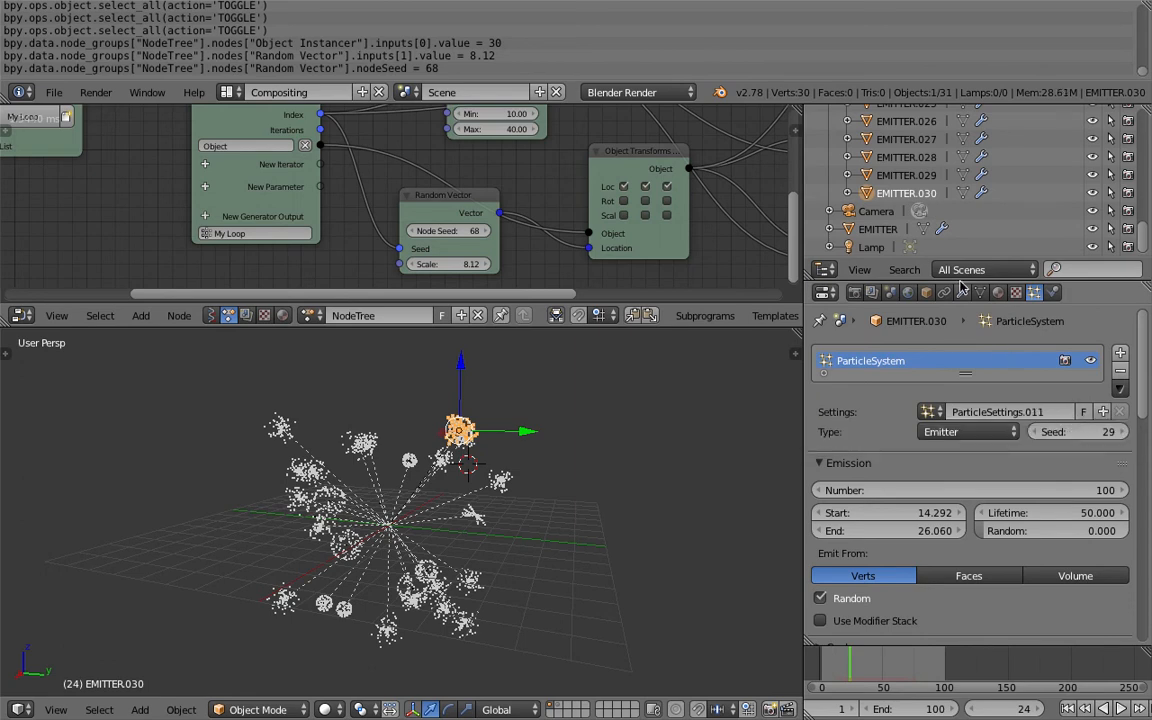
left_click(930, 176)
left_click(1057, 414)
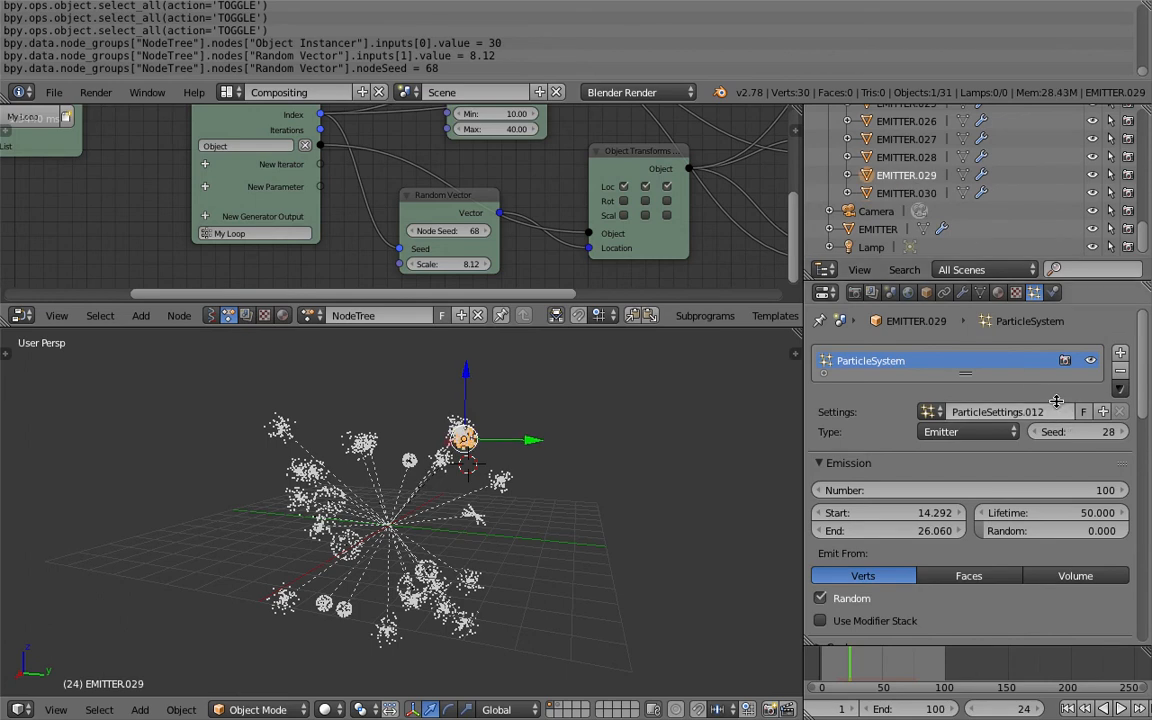
left_click(906, 157)
Make the particle settings of EMITTER.027, EMITTER.026 and EMITTER.025 single-user
scroll(906, 175, "up", 2)
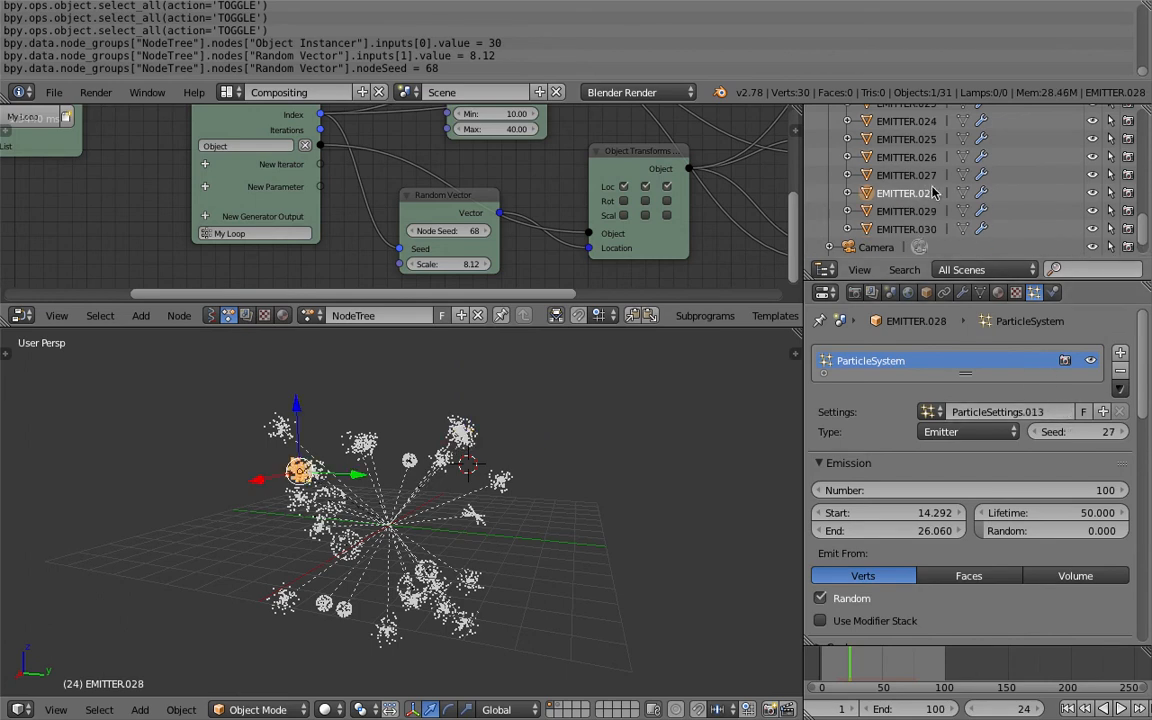
left_click(906, 175)
left_click(1062, 413)
left_click(906, 157)
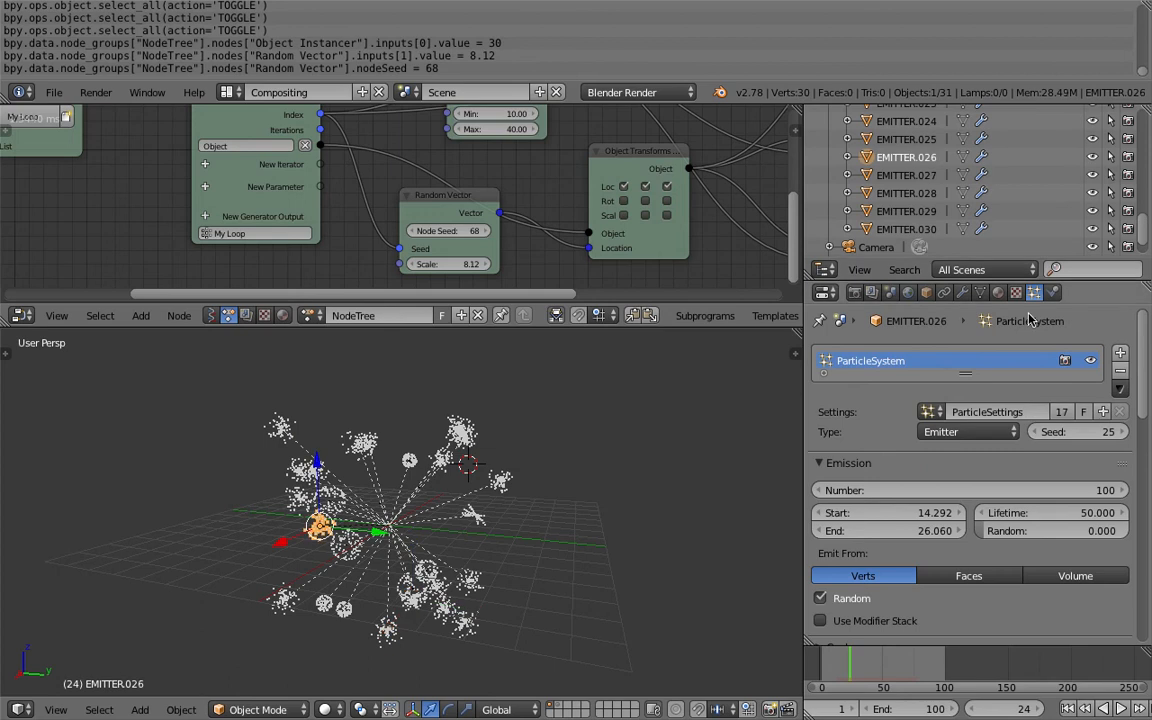
left_click(1062, 413)
scroll(906, 175, "up", 2)
left_click(906, 175)
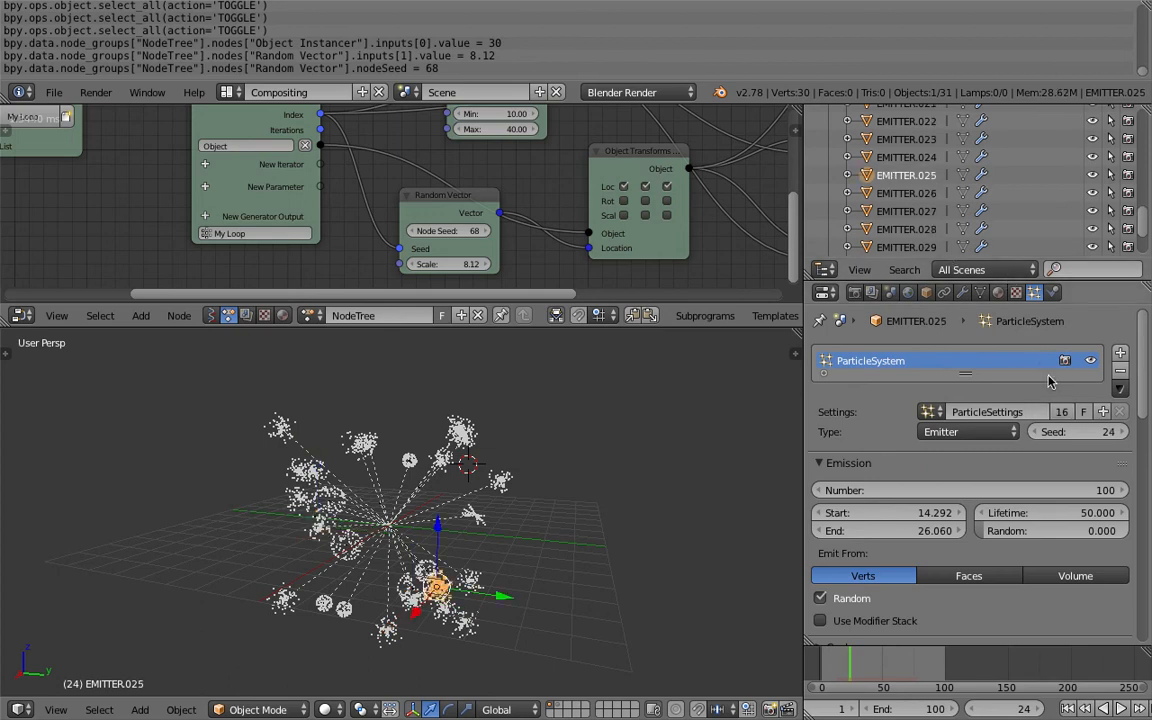
Make the particle settings of EMITTER.024, EMITTER.023 and EMITTER.022 single-user
left_click(906, 157)
left_click(1062, 413)
left_click(925, 178)
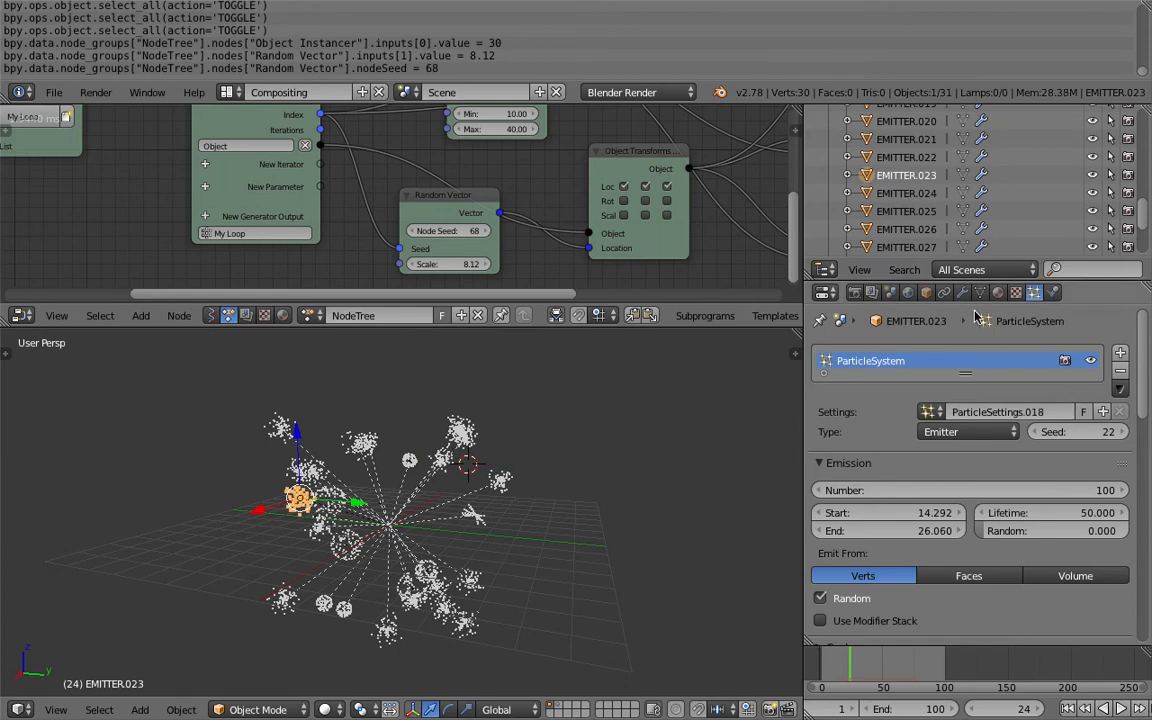
left_click(929, 161)
left_click(1061, 414)
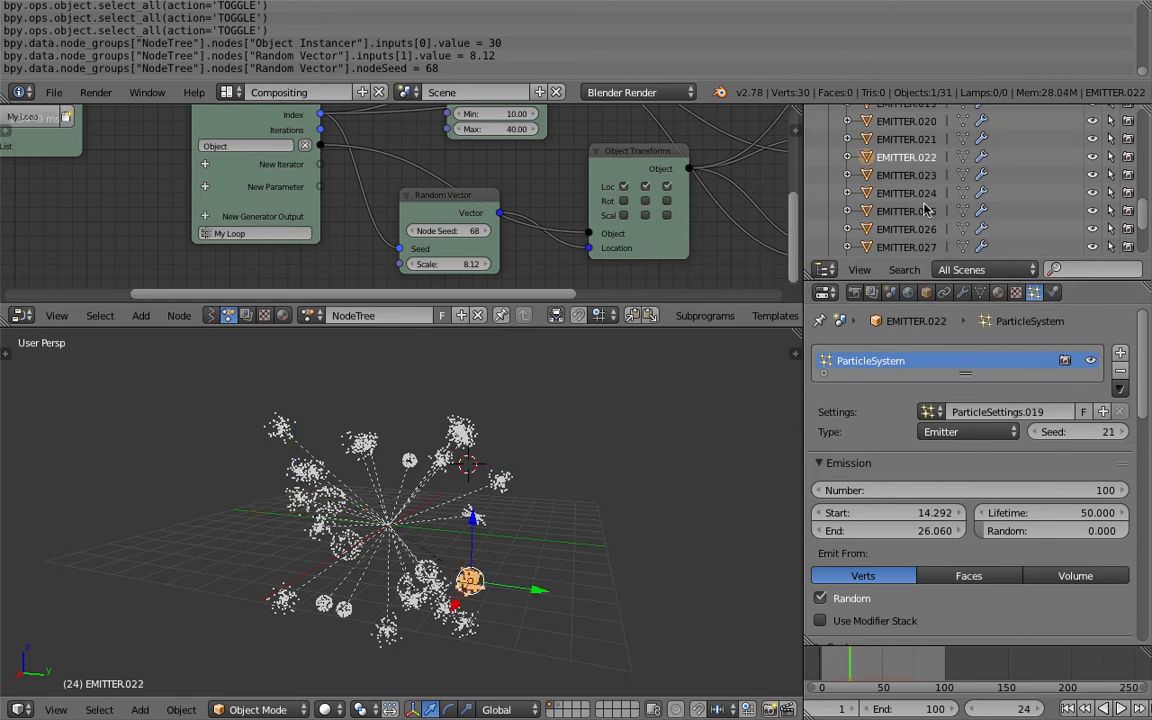
Make the particle settings of EMITTER.021, EMITTER.020 and EMITTER.019 single-user
left_click(926, 178)
left_click(1061, 411)
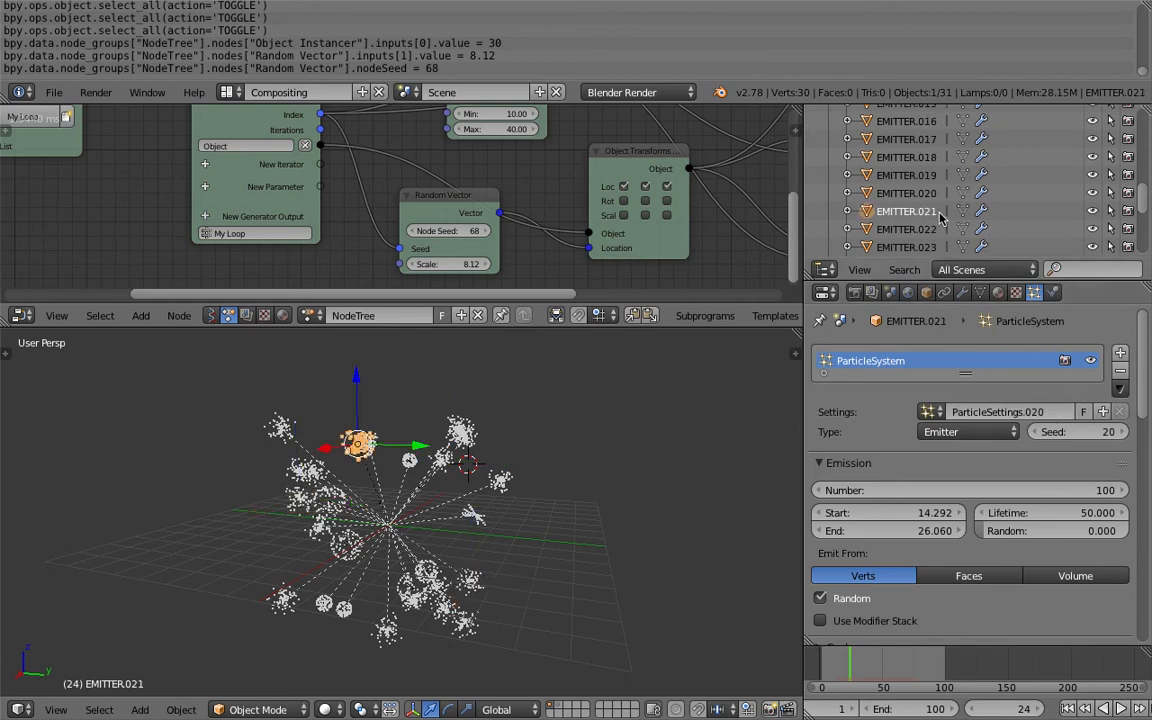
scroll(930, 190, "up", 2)
left_click(920, 193)
left_click(1061, 411)
left_click(906, 175)
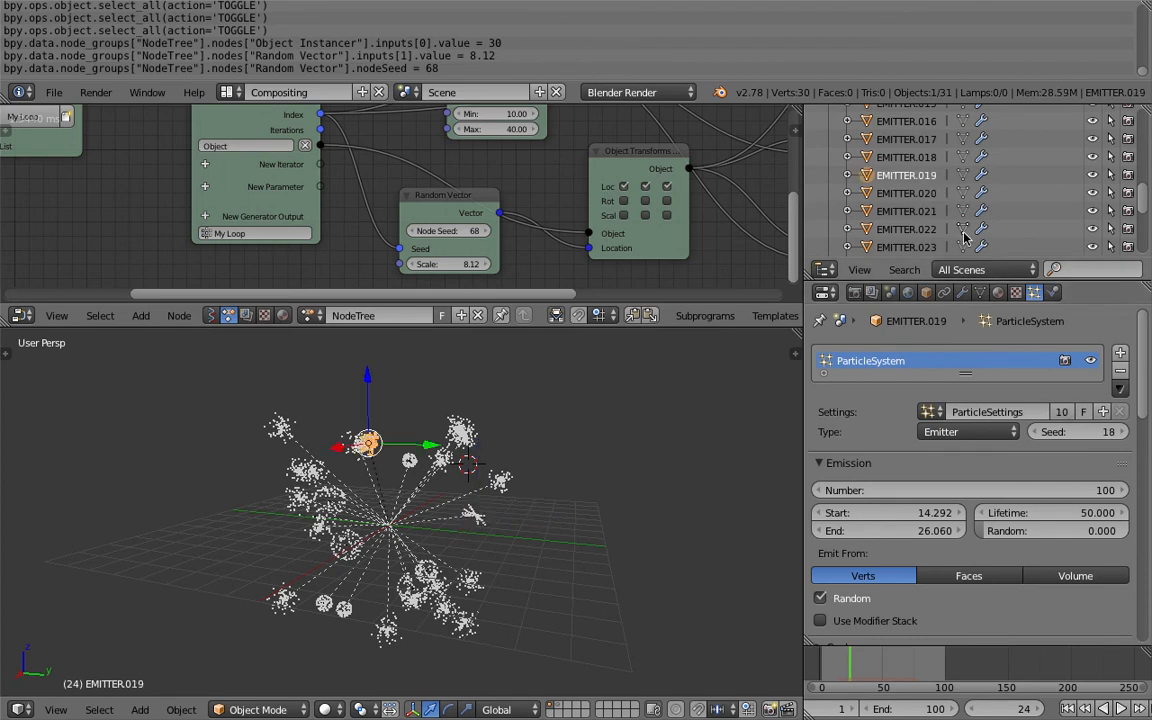
Make the particle settings of EMITTER.018, EMITTER.017 and EMITTER.016 single-user
scroll(930, 190, "up", 2)
left_click(906, 193)
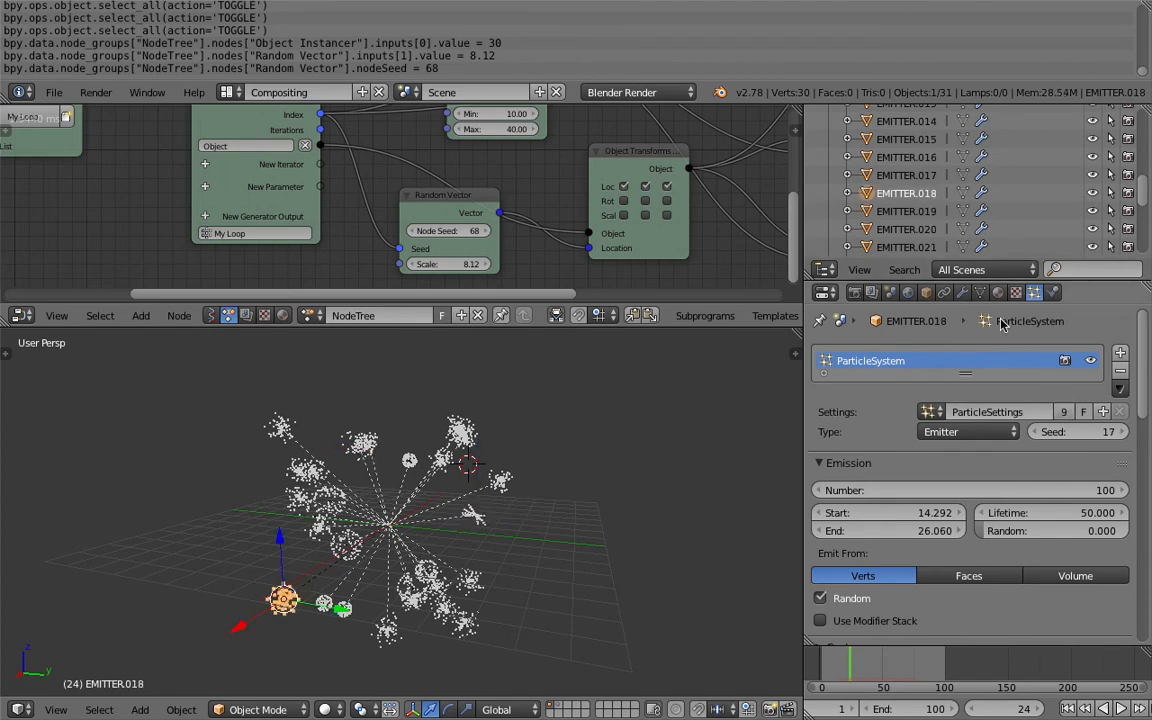
left_click(1061, 411)
scroll(930, 190, "up", 2)
left_click(906, 211)
left_click(1061, 411)
left_click(906, 193)
left_click(1062, 411)
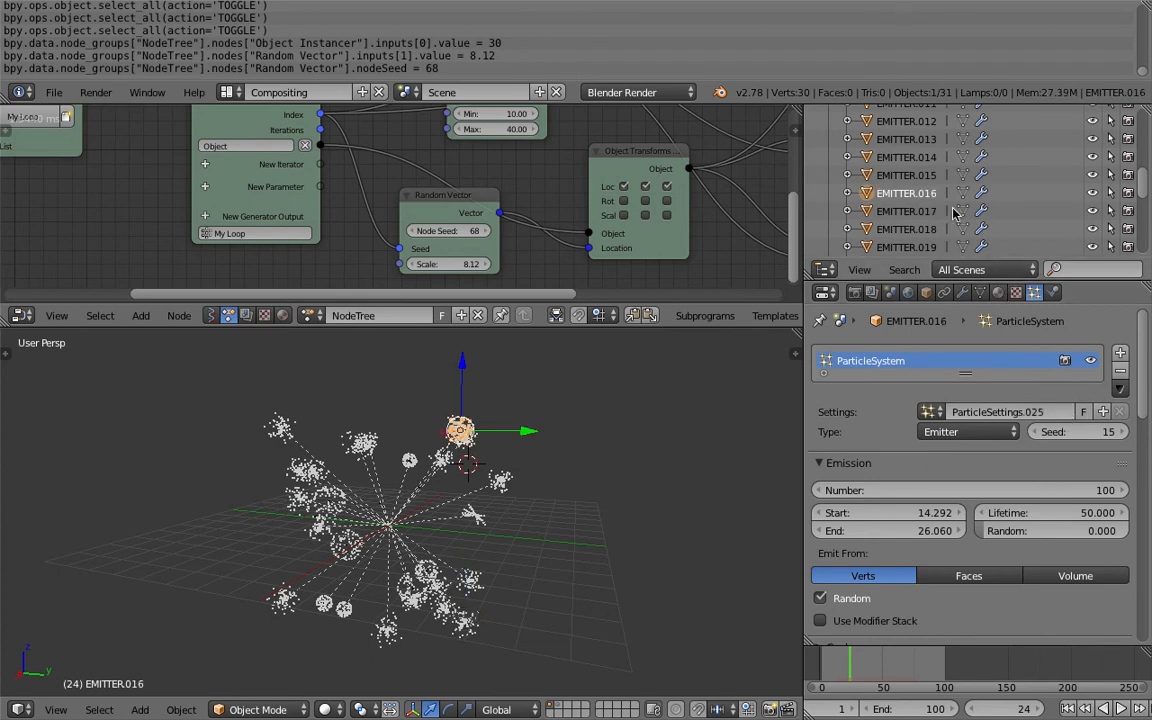
Make the particle settings of EMITTER.015, EMITTER.014 and EMITTER.013 single-user
left_click(906, 175)
left_click(1064, 411)
left_click(906, 157)
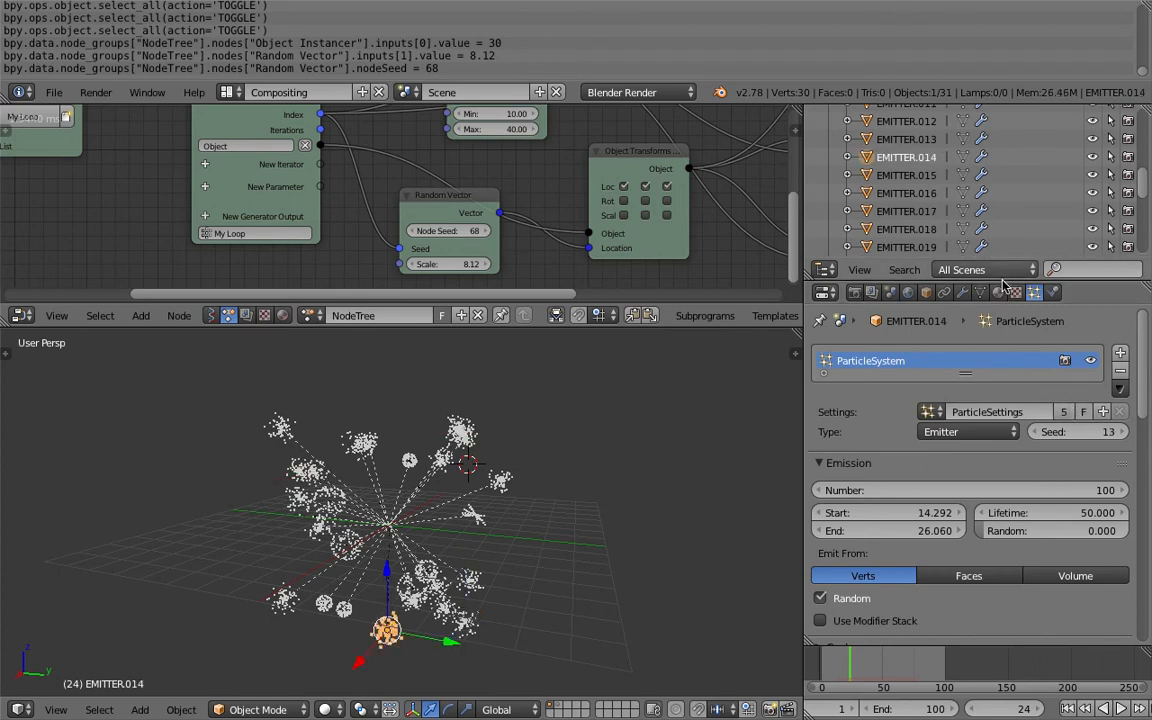
left_click(1064, 411)
left_click(926, 175)
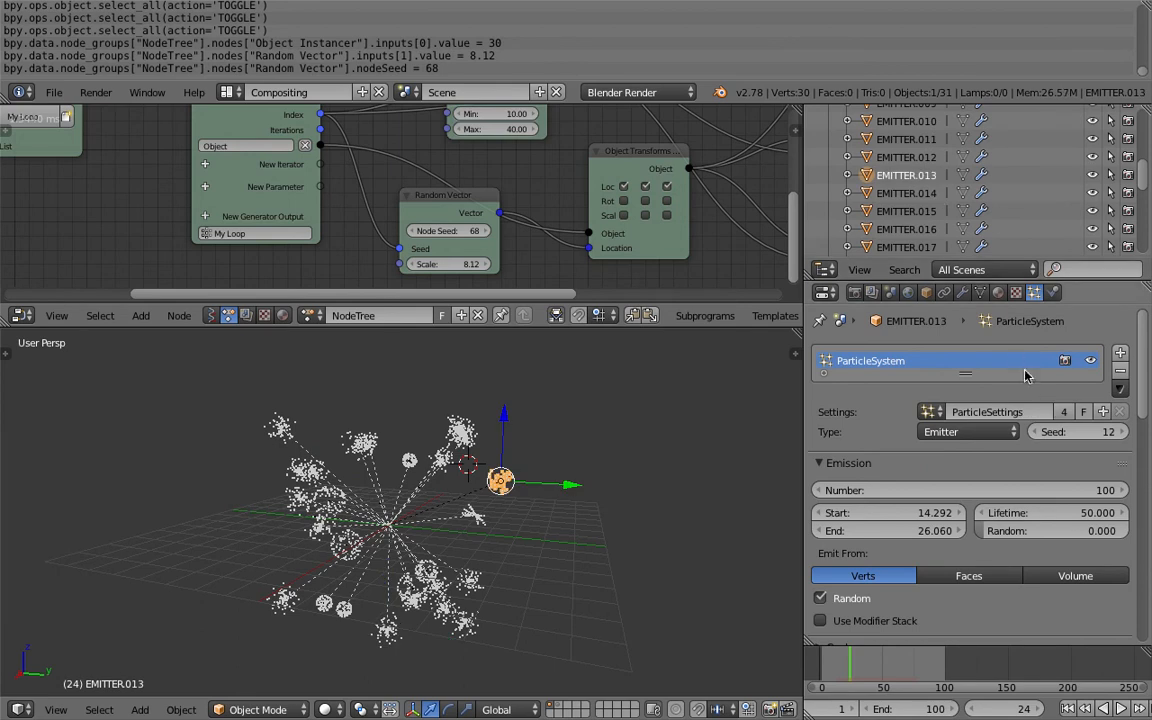
left_click(1064, 411)
Make the particle settings of EMITTER.012 and EMITTER.011 single-user
left_click(926, 158)
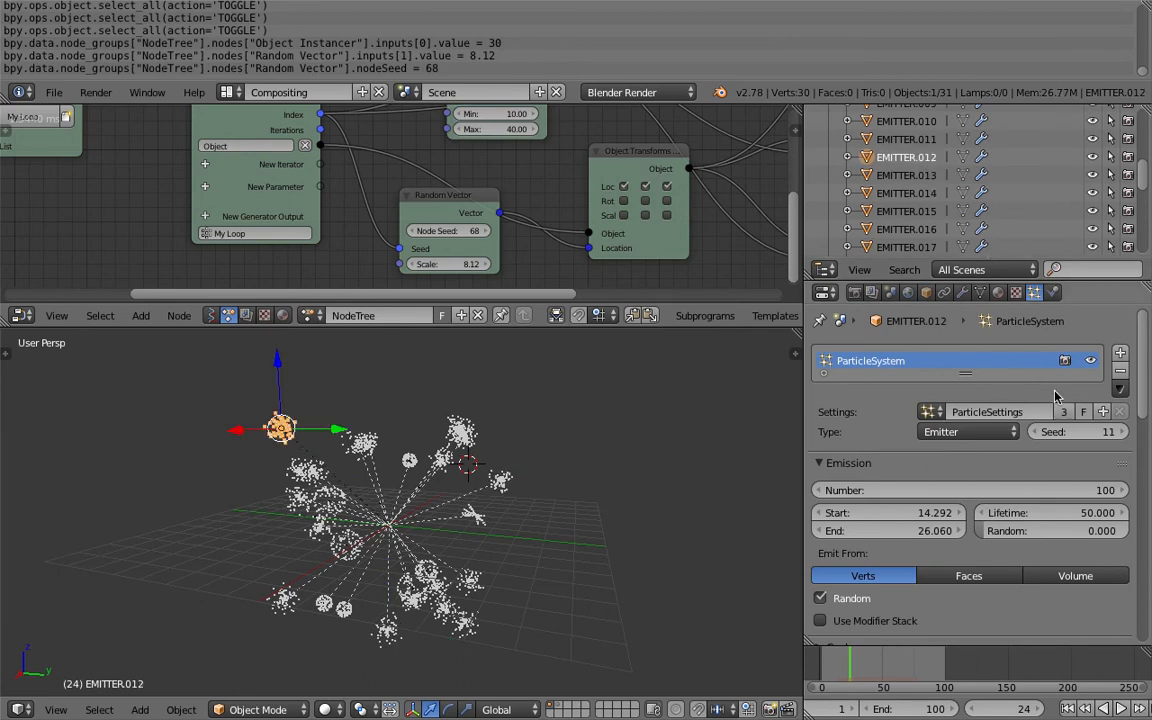
scroll(943, 222, "up", 3)
left_click(941, 212)
left_click(1063, 412)
Give EMITTER.010's particle settings a fake user and make a single-user copy of them, and select EMITTER.009 to check its settings
left_click(926, 193)
left_click(1083, 411)
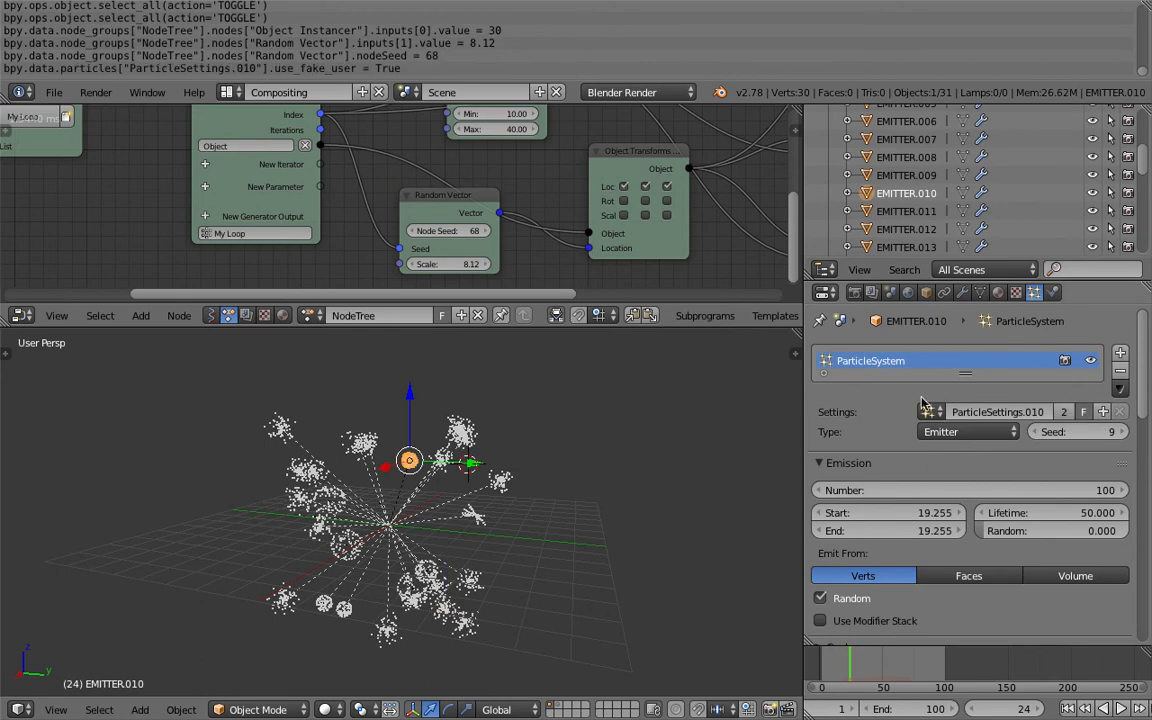
left_click(1067, 413)
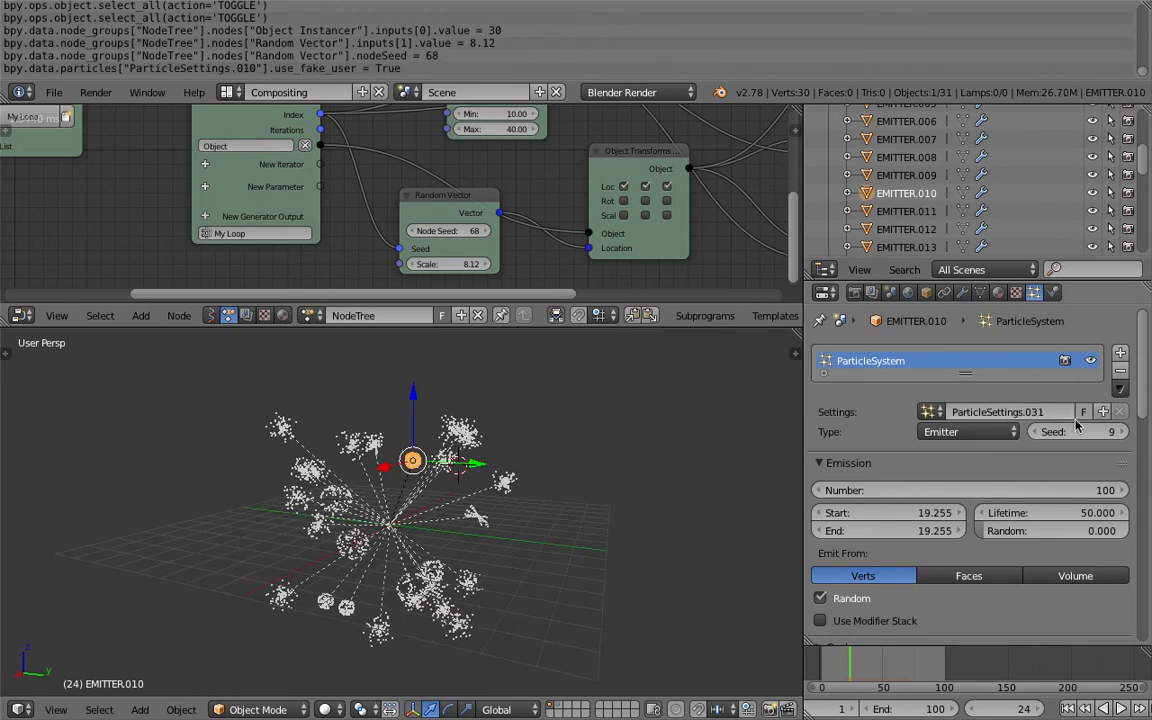
left_click(938, 176)
Play the animation from the first frame, stop it and examine the bursts of the 30 emitters in the viewport
middle_click_drag(715, 400, 668, 412)
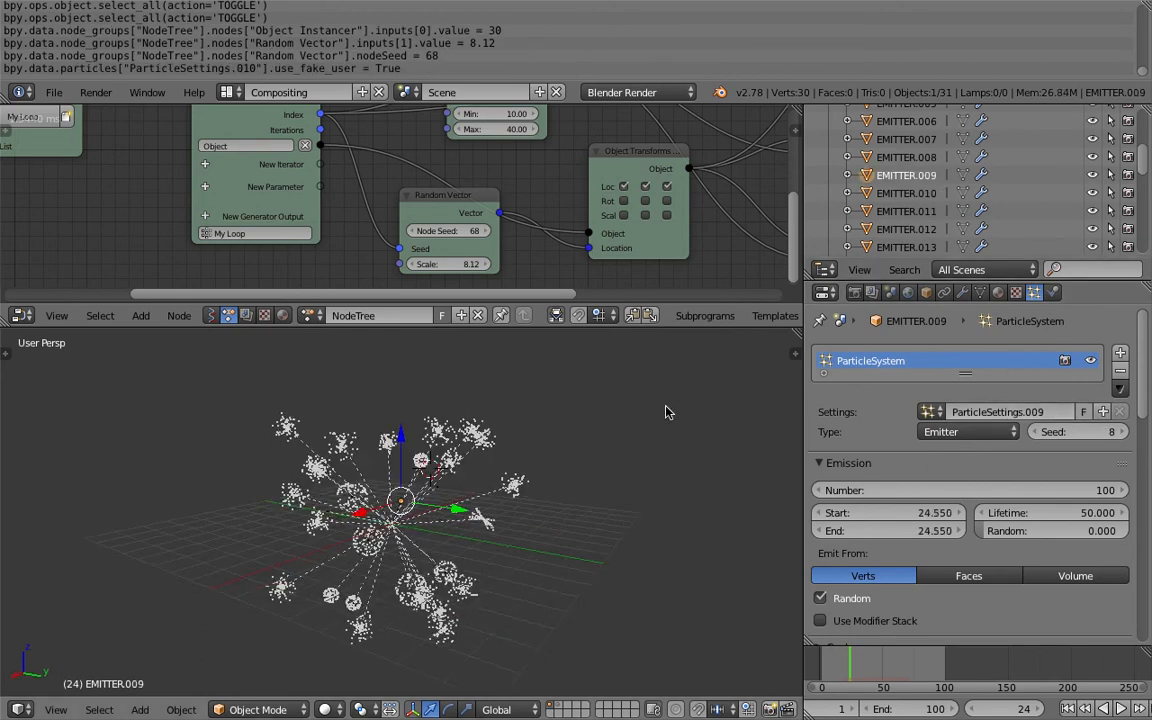
left_click(1068, 709)
key("alt+a")
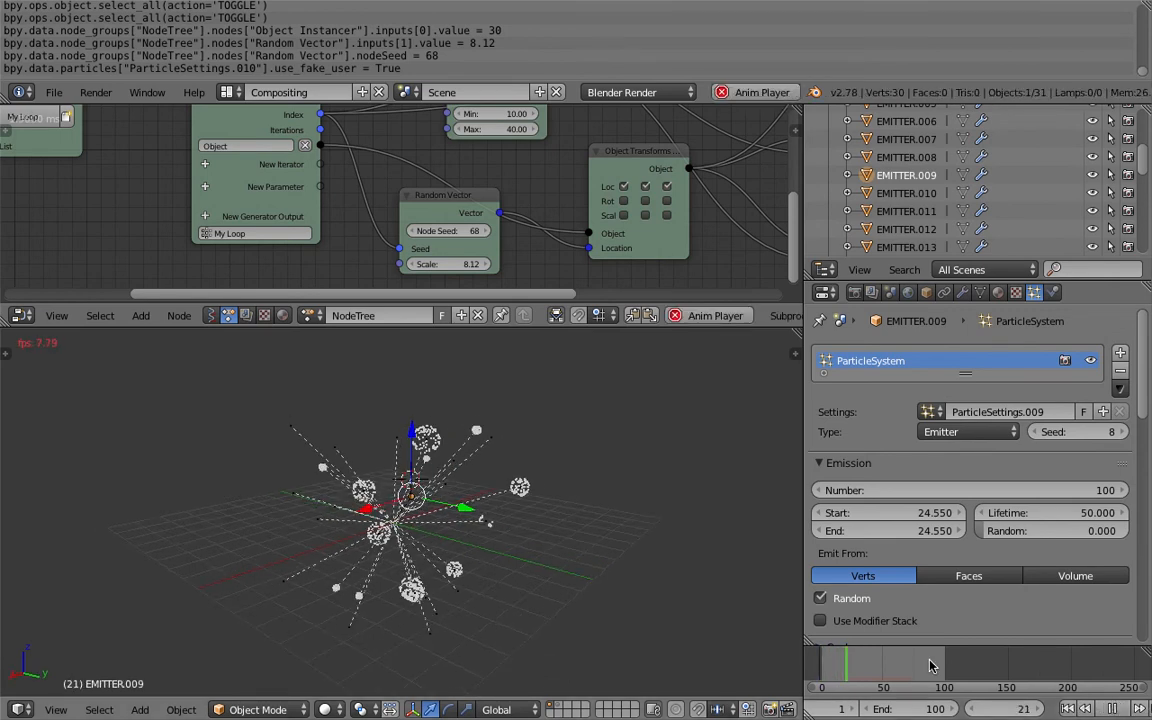
key("alt+a")
middle_click_drag(650, 482, 613, 480)
Switch to the 3D View Full layout, leave nothing selected and save over the existing file
left_click(228, 92)
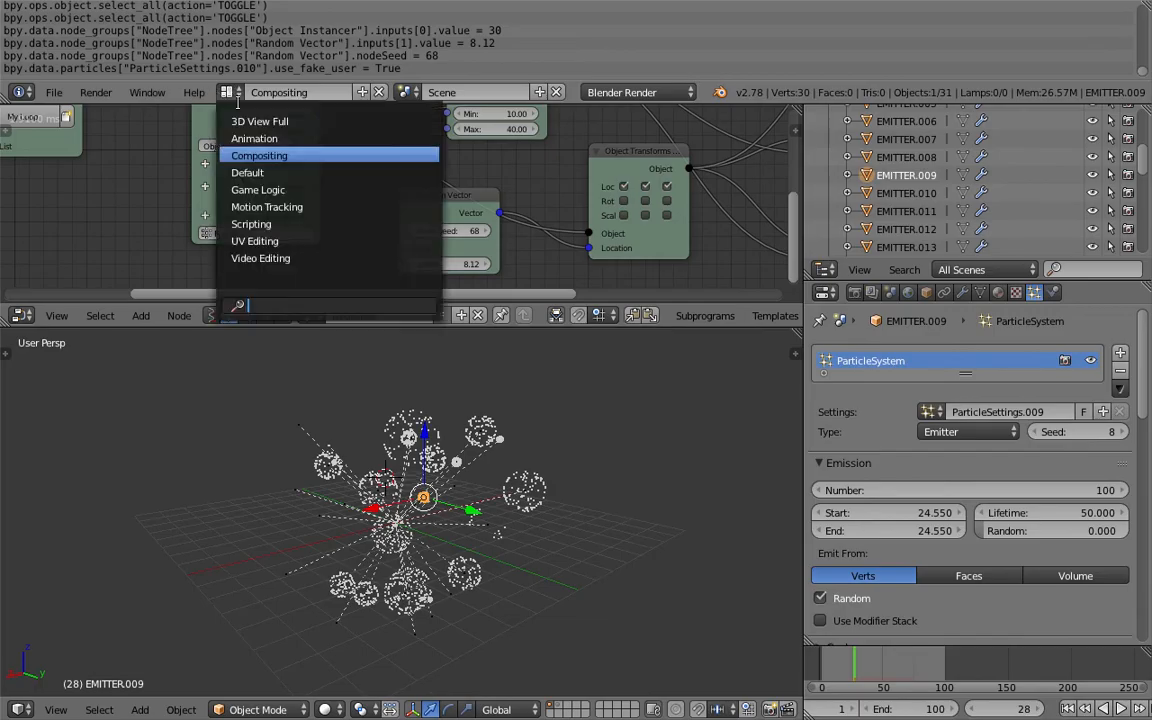
left_click(260, 118)
key("ctrl+s")
left_click(577, 291)
key("a")
middle_click_drag(640, 297, 753, 320)
key("a")
key("a")
key("ctrl+s")
left_click(752, 318)
Play the animation in the full view, return to the Compositing layout and stop the playback
key("alt+a")
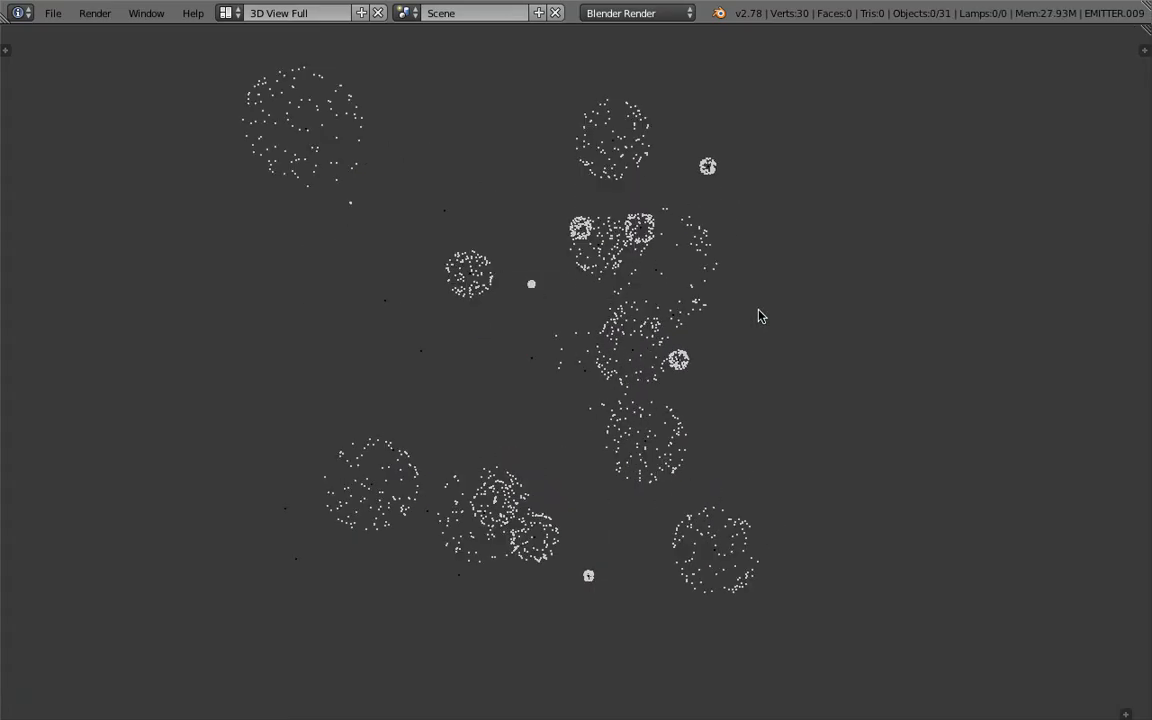
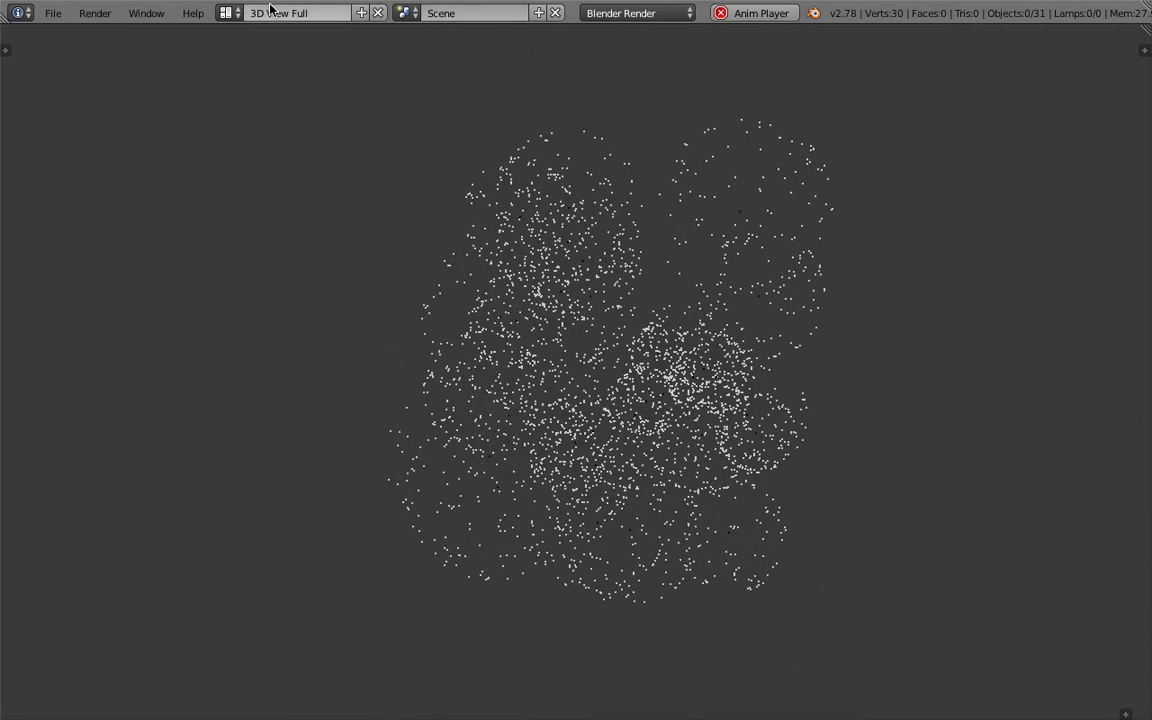
left_click(226, 12)
left_click(265, 75)
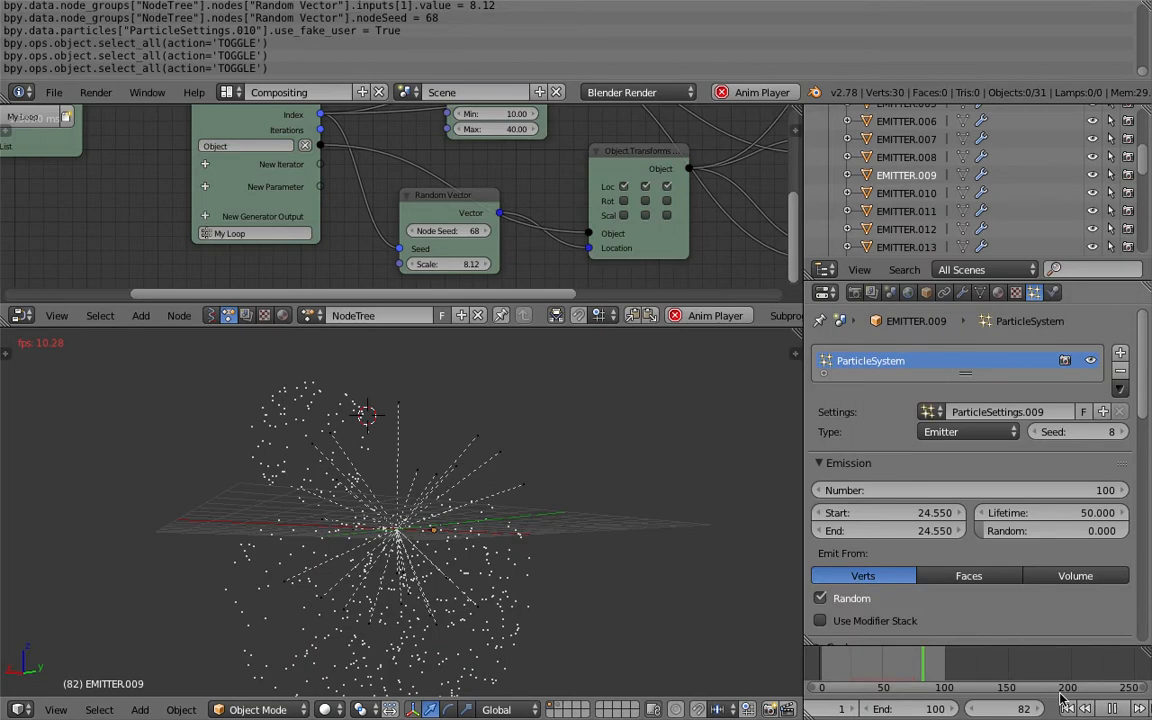
left_click(1112, 708)
Enlarge the properties editor to show more of EMITTER.009's particle settings
middle_click_drag(503, 524, 530, 505)
scroll(1147, 363, "down", 7)
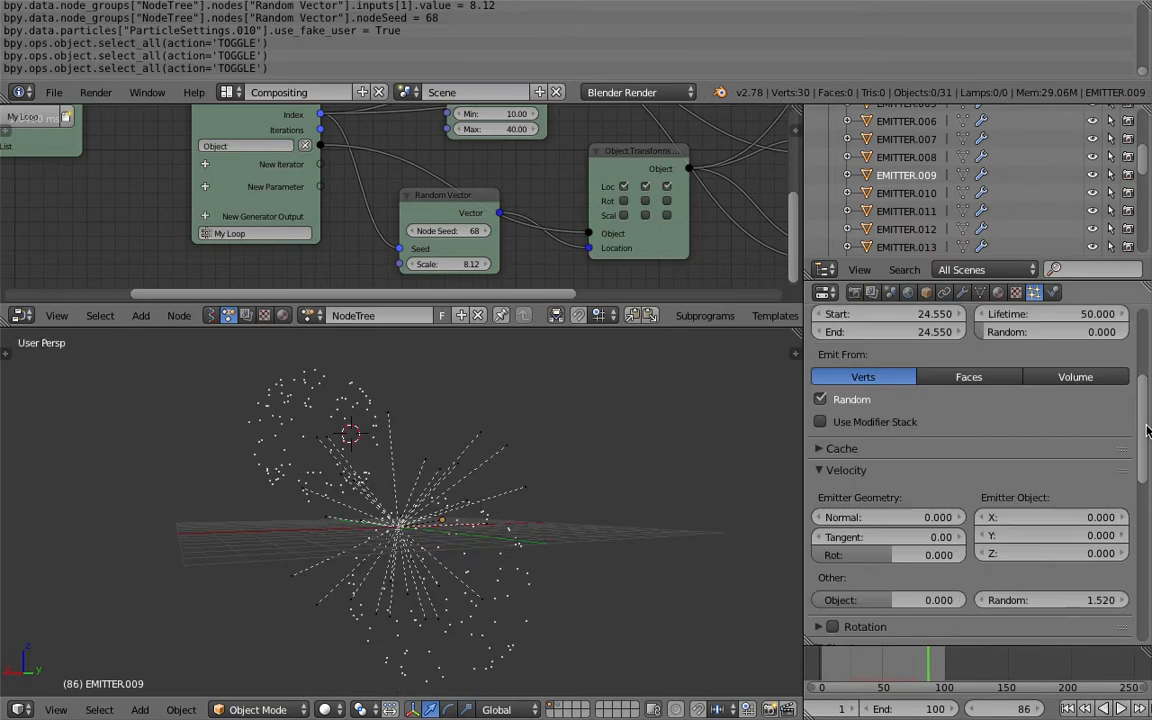
left_click_drag(1072, 273, 1068, 241)
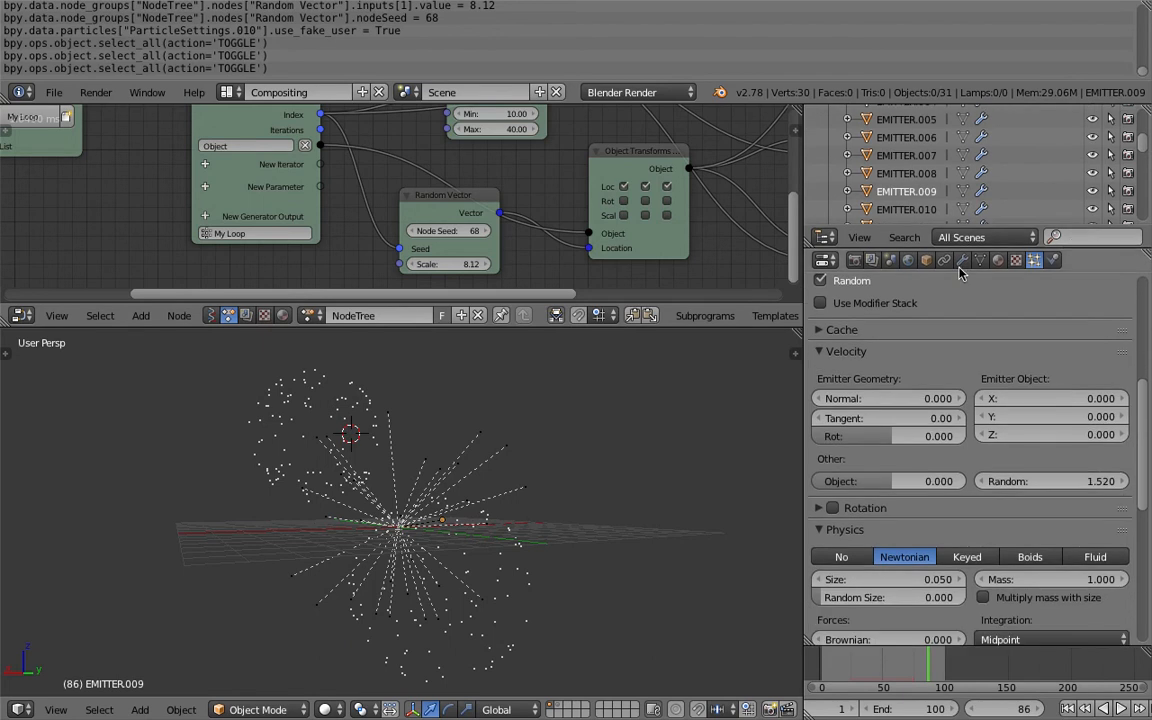
left_click_drag(1002, 248, 1002, 198)
key("ctrl+s")
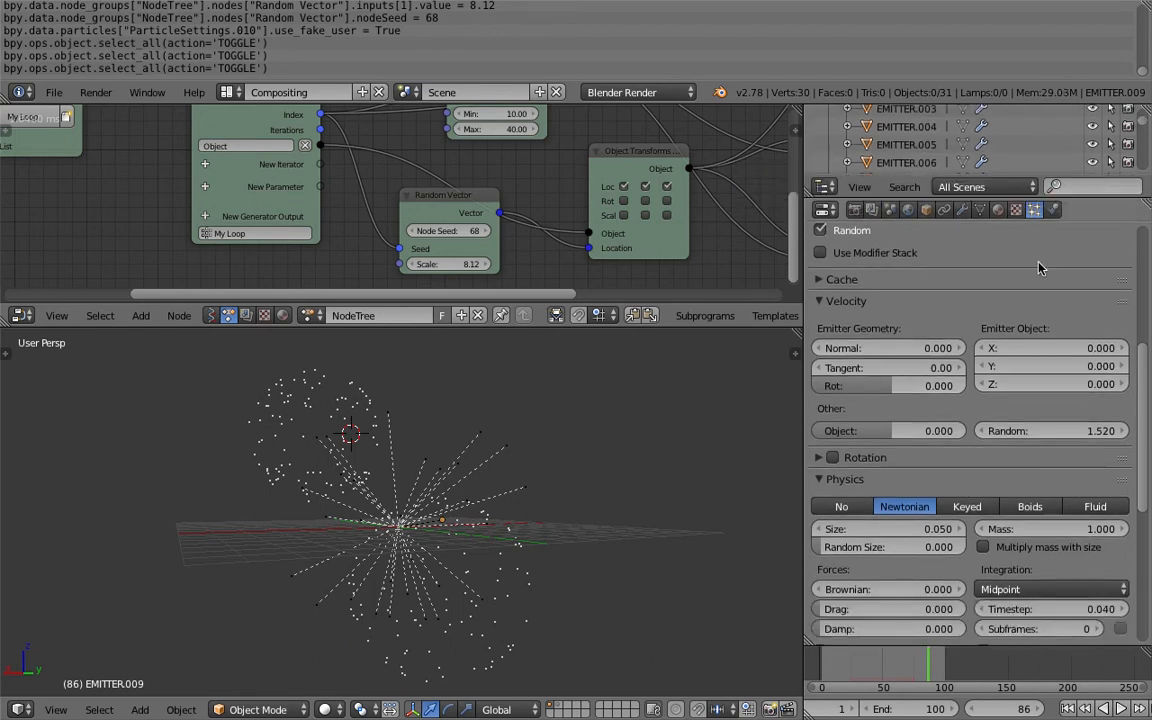
Select EMITTER.012 in the viewport and review its particle settings, its material and the available render engines
right_click(365, 392)
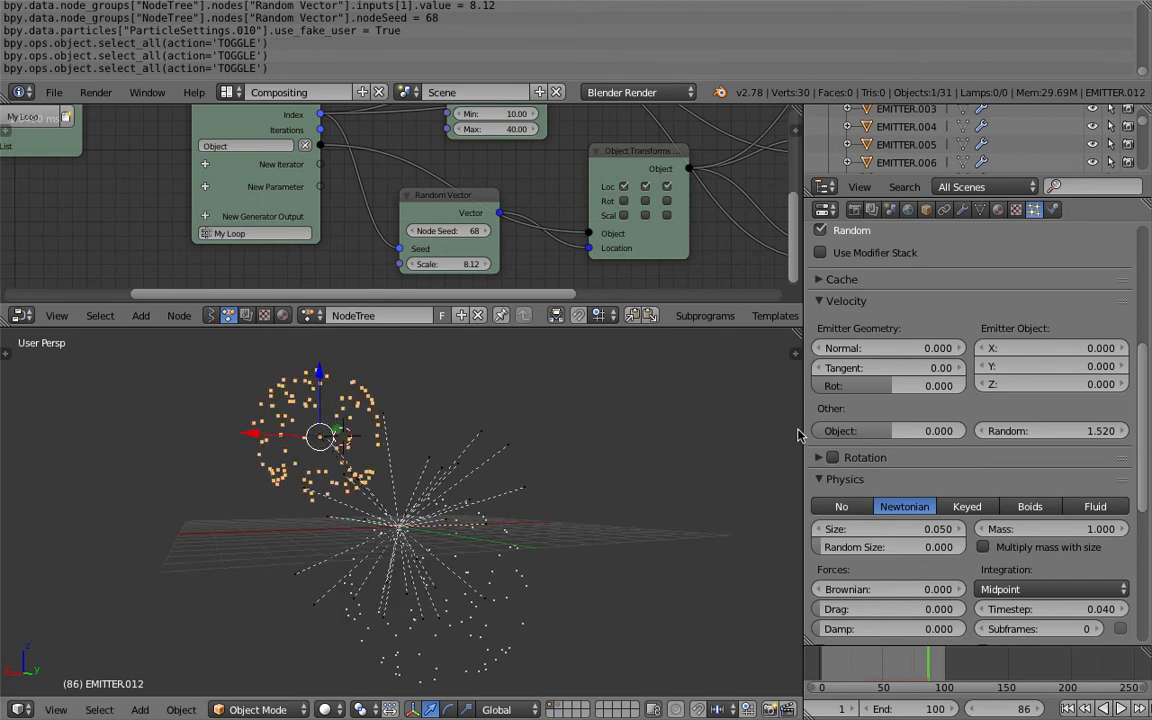
scroll(1030, 400, "up", 7)
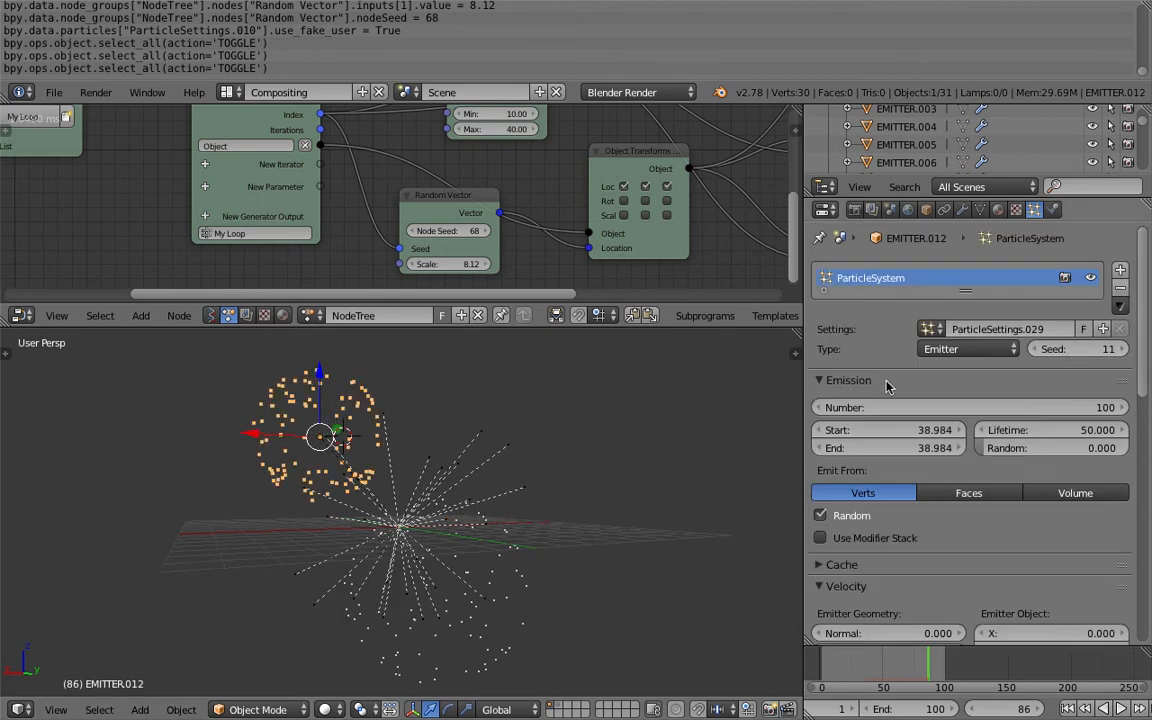
left_click(997, 209)
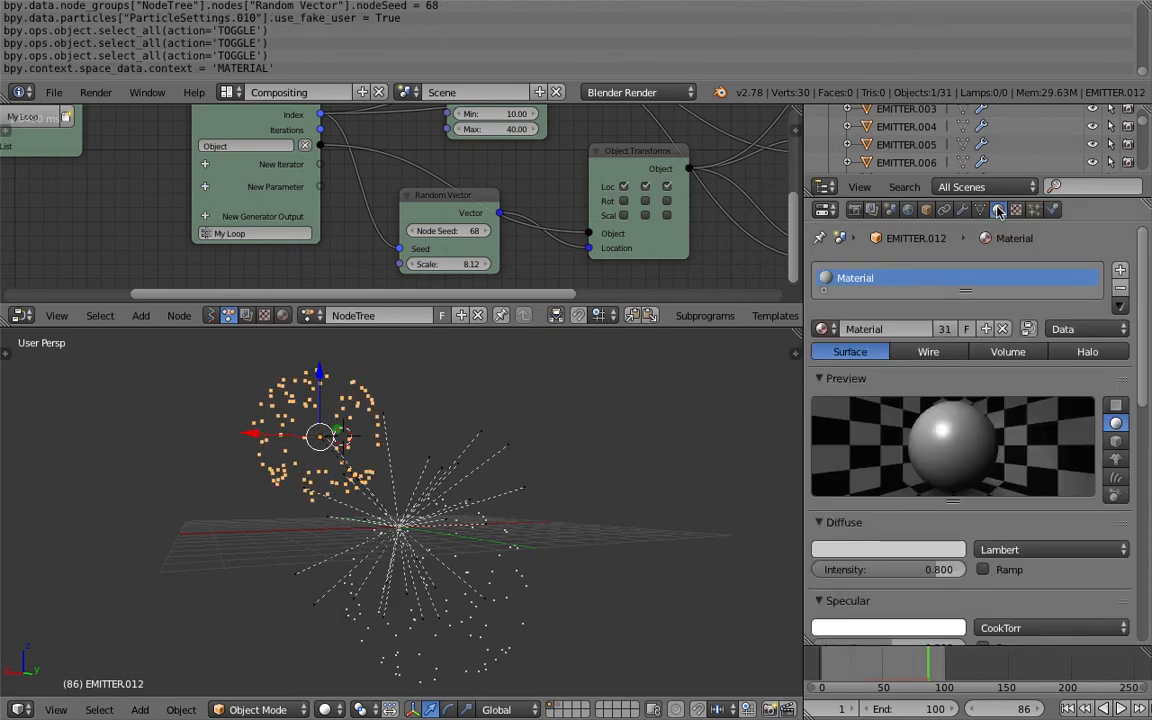
left_click(648, 92)
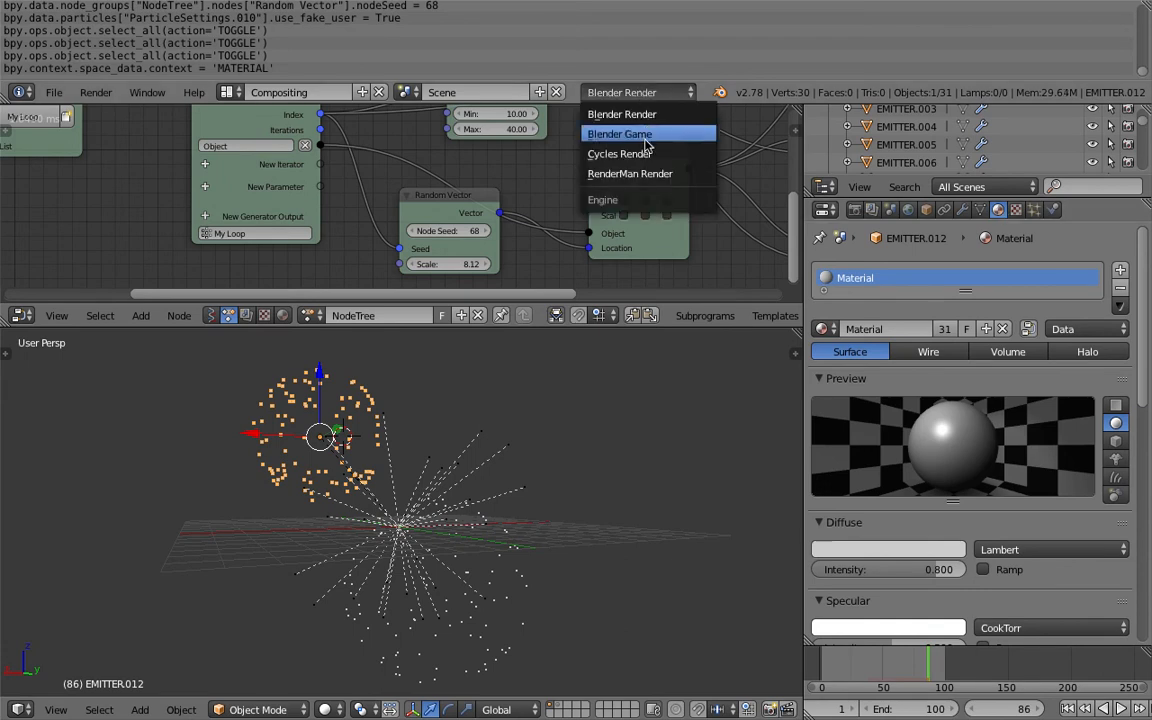
middle_click_drag(553, 481, 609, 481)
mouse_move(539, 448)
middle_mouse_down()
mouse_move(416, 427)
mouse_move(432, 435)
mouse_move(377, 403)
mouse_move(533, 447)
mouse_move(540, 428)
middle_mouse_up()
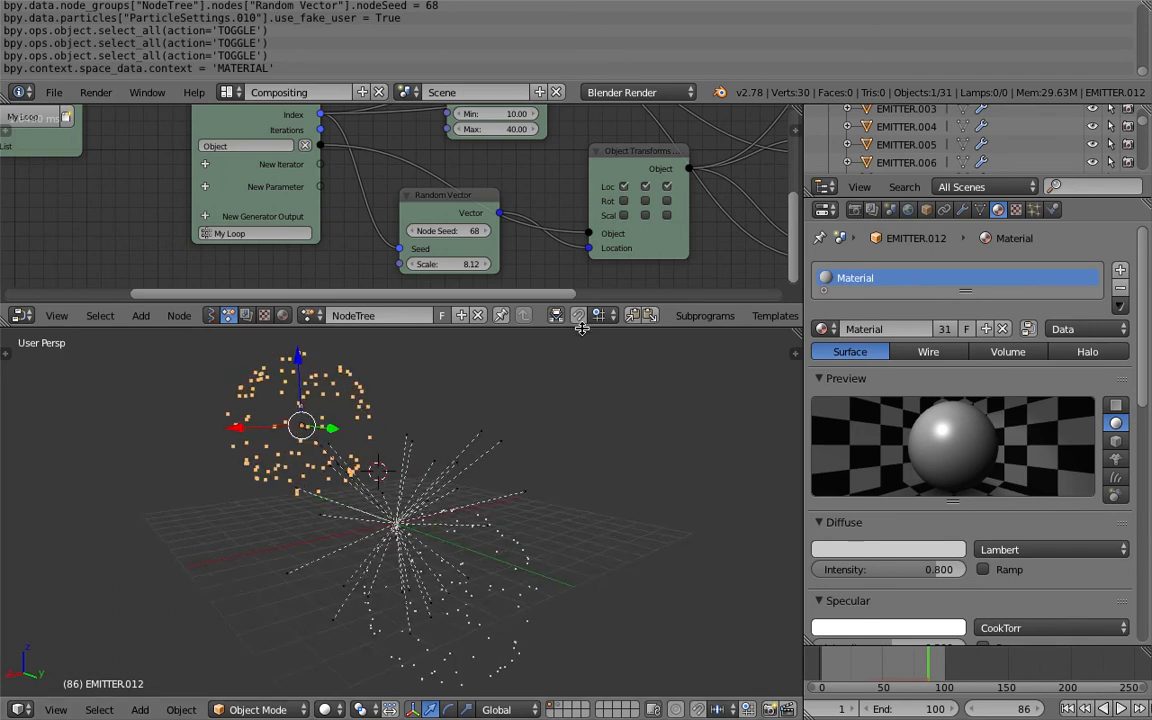
left_click_drag(584, 326, 584, 319)
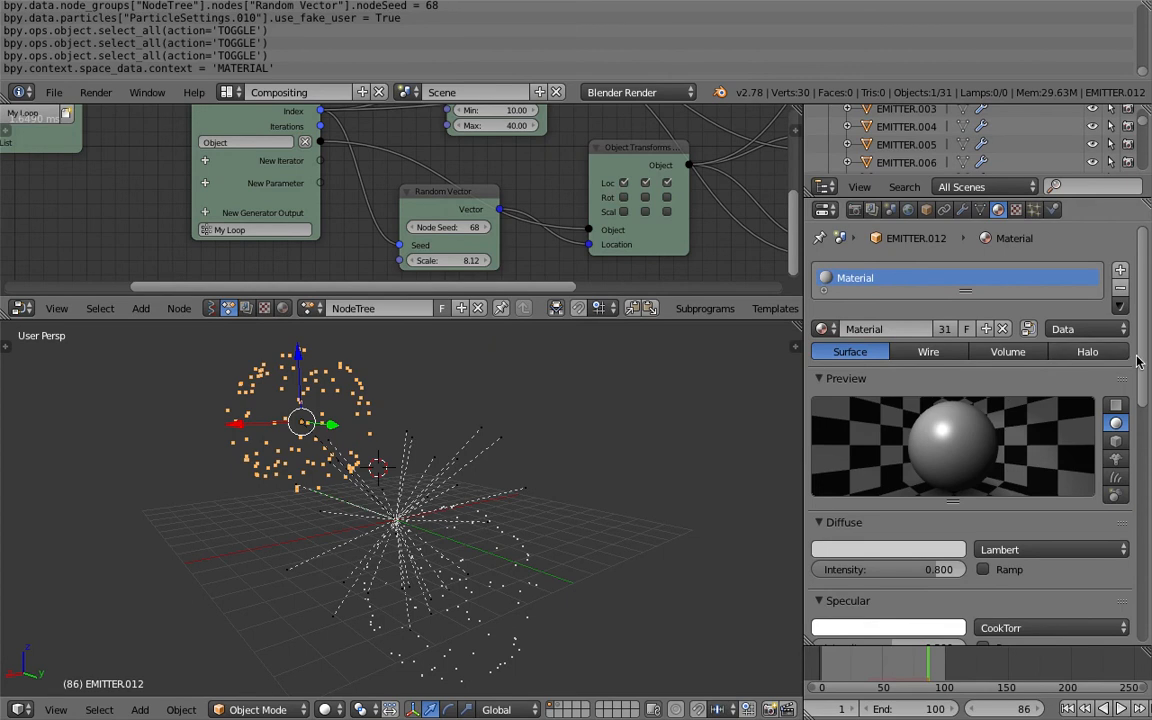
Collapse the Physics section and expand the Display section of EMITTER.012's particle settings
left_click(1034, 209)
scroll(1097, 400, "down", 5)
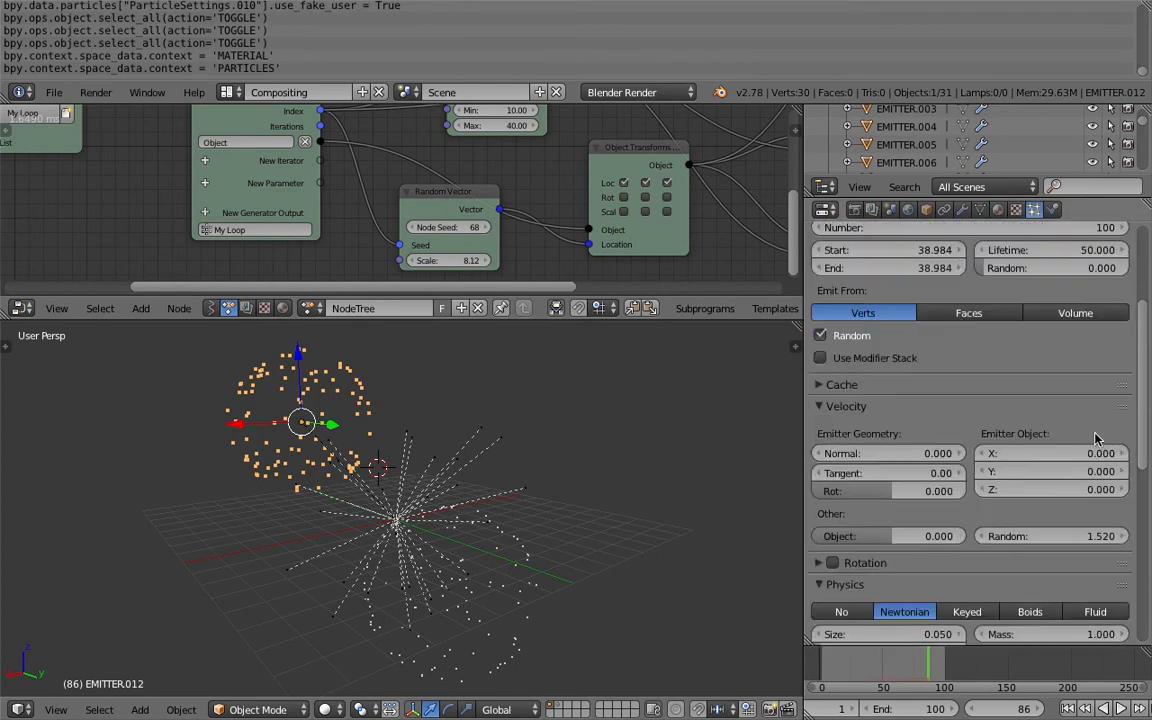
scroll(924, 320, "down", 5)
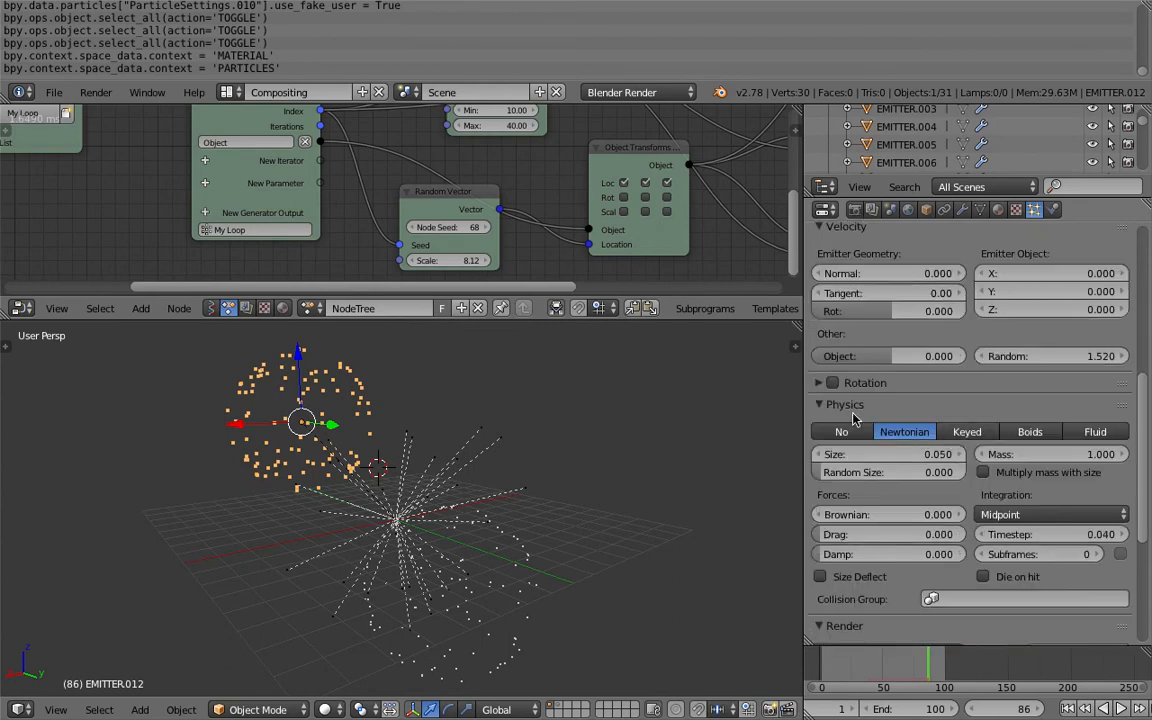
left_click(870, 404)
scroll(1143, 525, "down", 1)
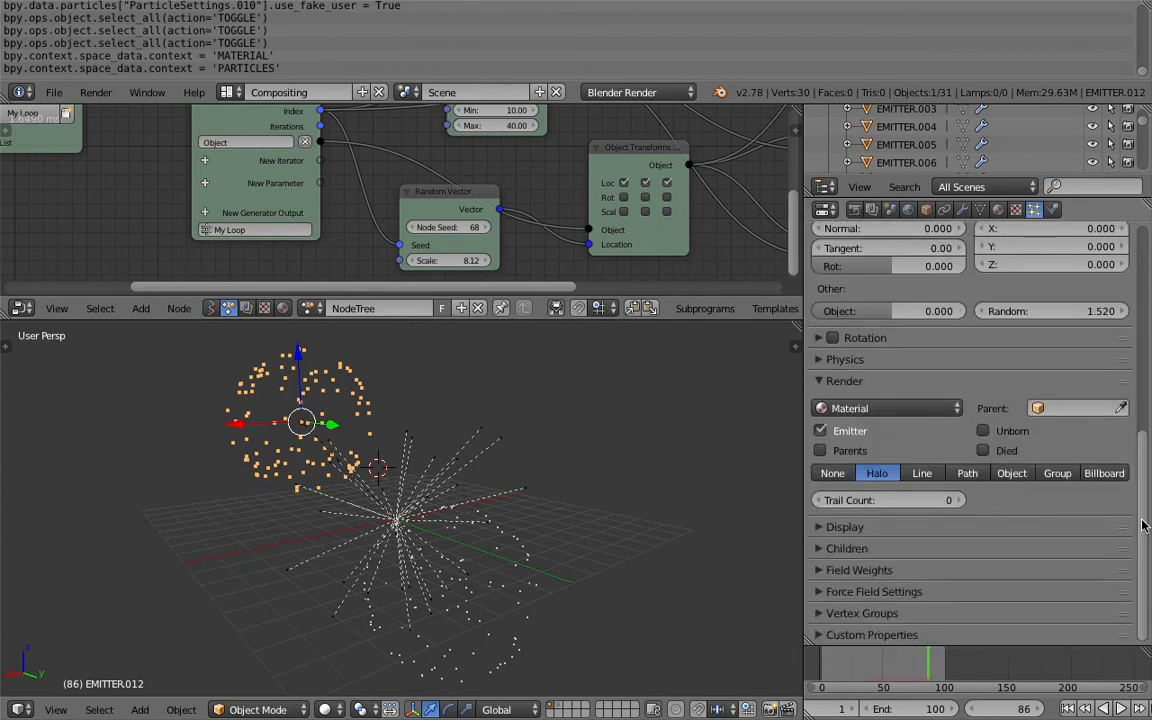
left_click(826, 528)
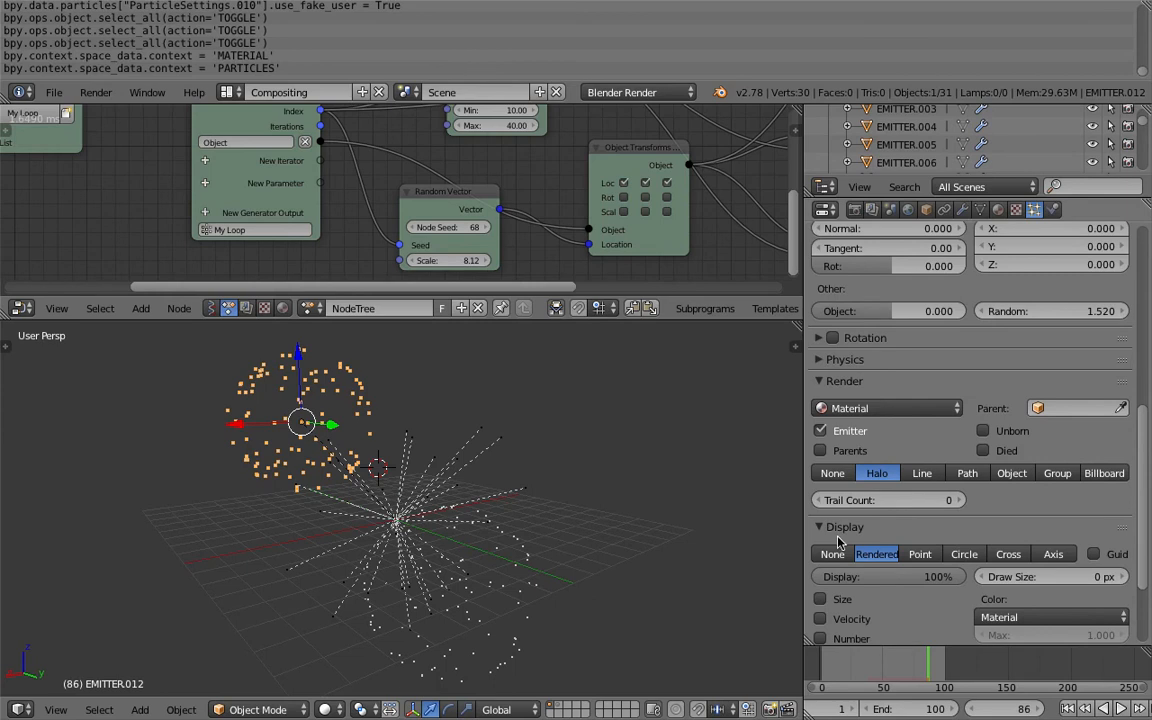
scroll(830, 534, "down", 3)
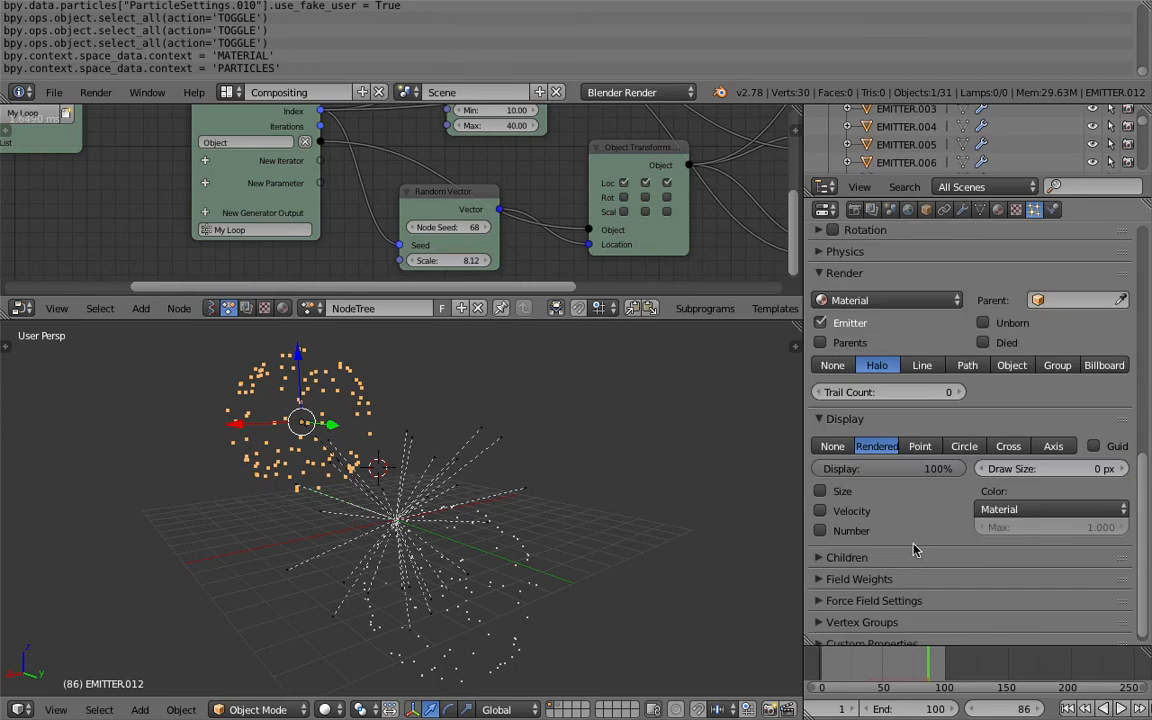
Try None as the draw color of EMITTER.012's particles and restore it to Material
left_click(1010, 510)
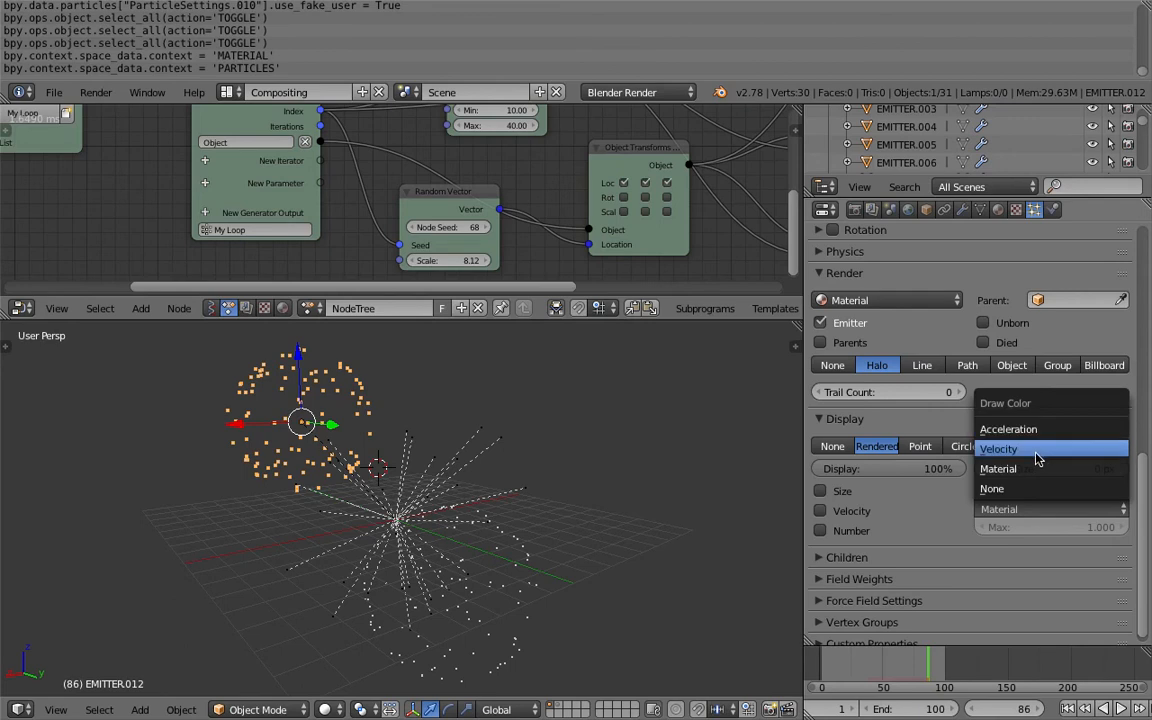
left_click(1036, 488)
left_click(1034, 509)
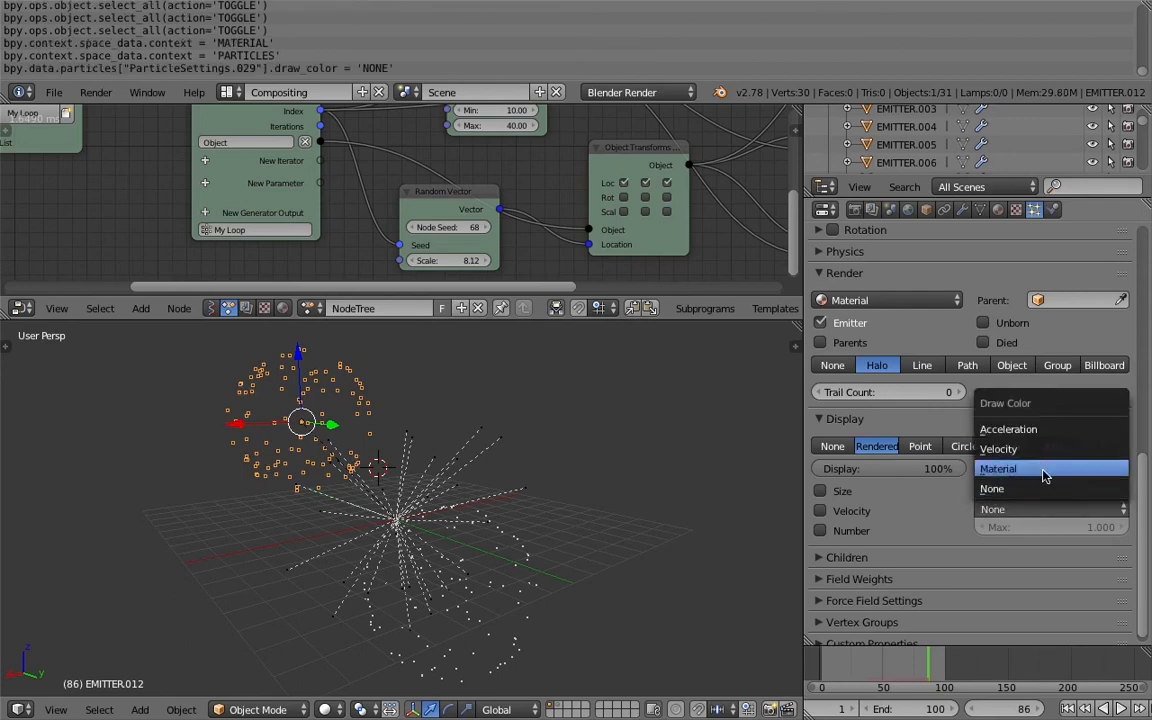
left_click(1034, 463)
Set the diffuse color of the emitters' shared material to red (0.8, 0.123, 0.000)
scroll(1144, 456, "up", 15)
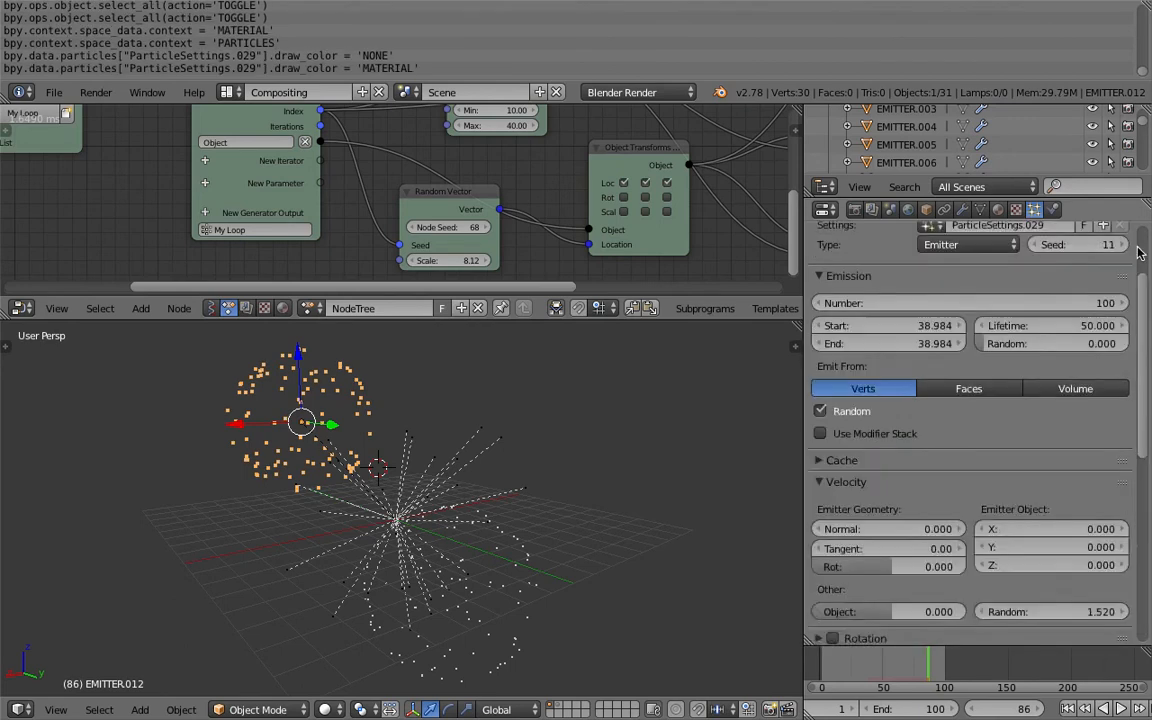
left_click(998, 209)
scroll(920, 315, "up", 2)
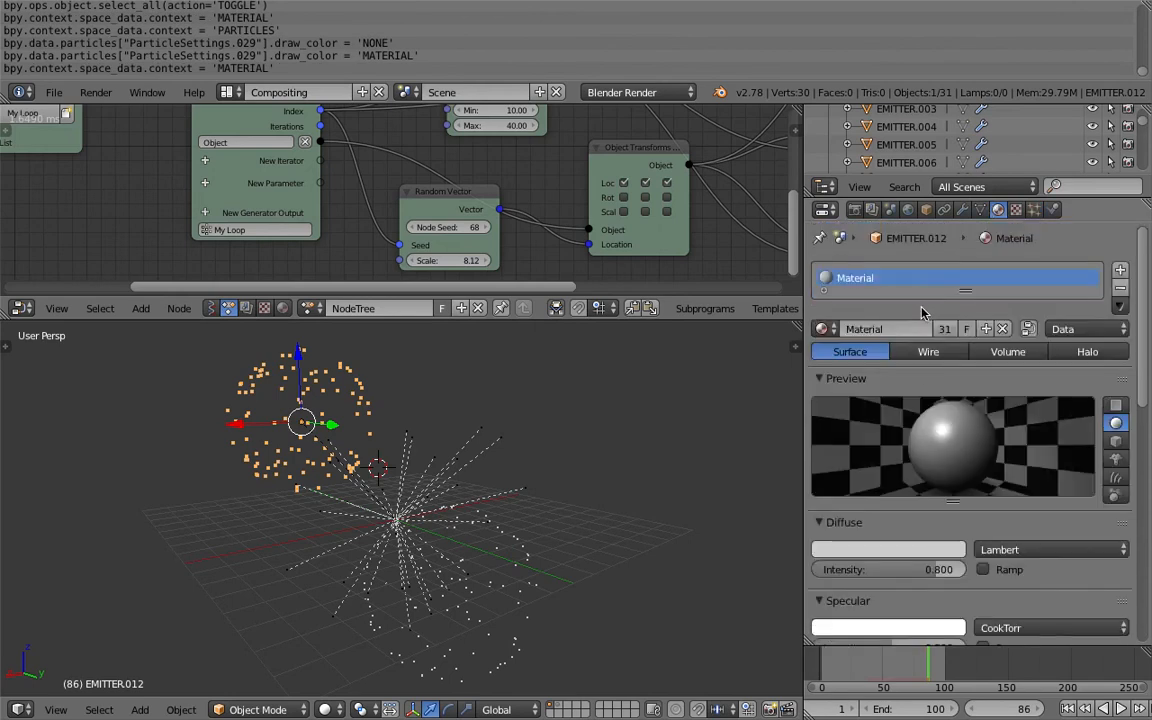
left_click(890, 556)
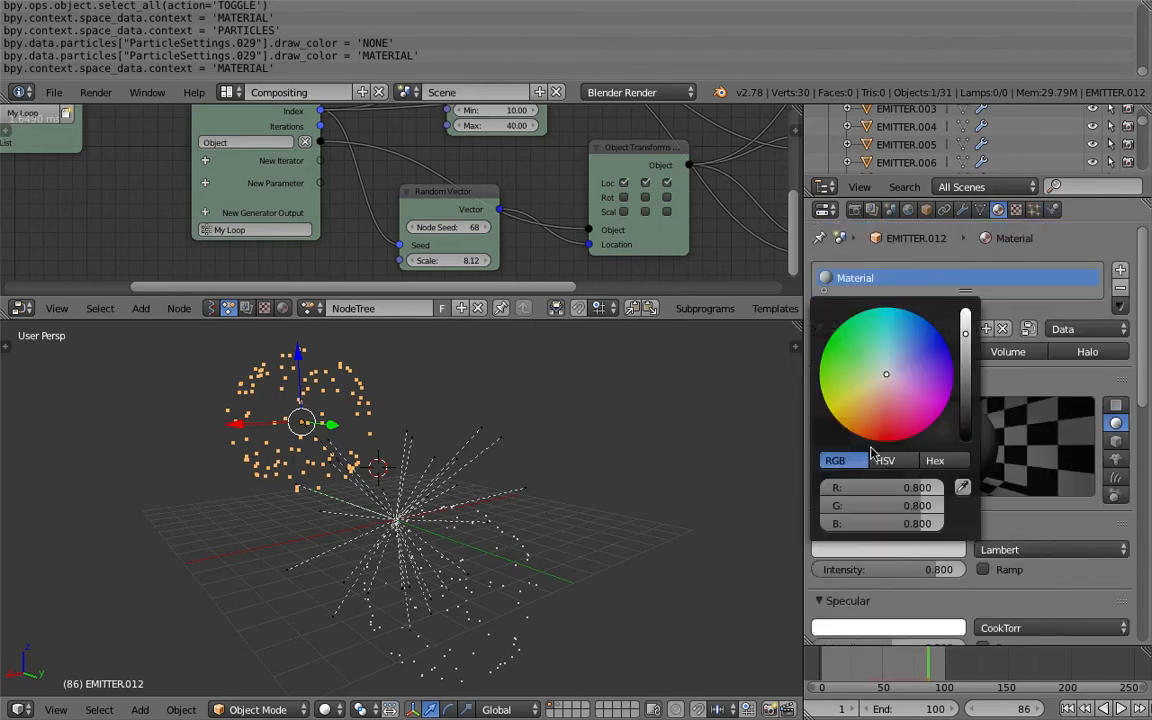
left_click(876, 447)
Play the animation from the first frame and examine the red bursts from different angles
left_click(1068, 708)
left_click(1121, 709)
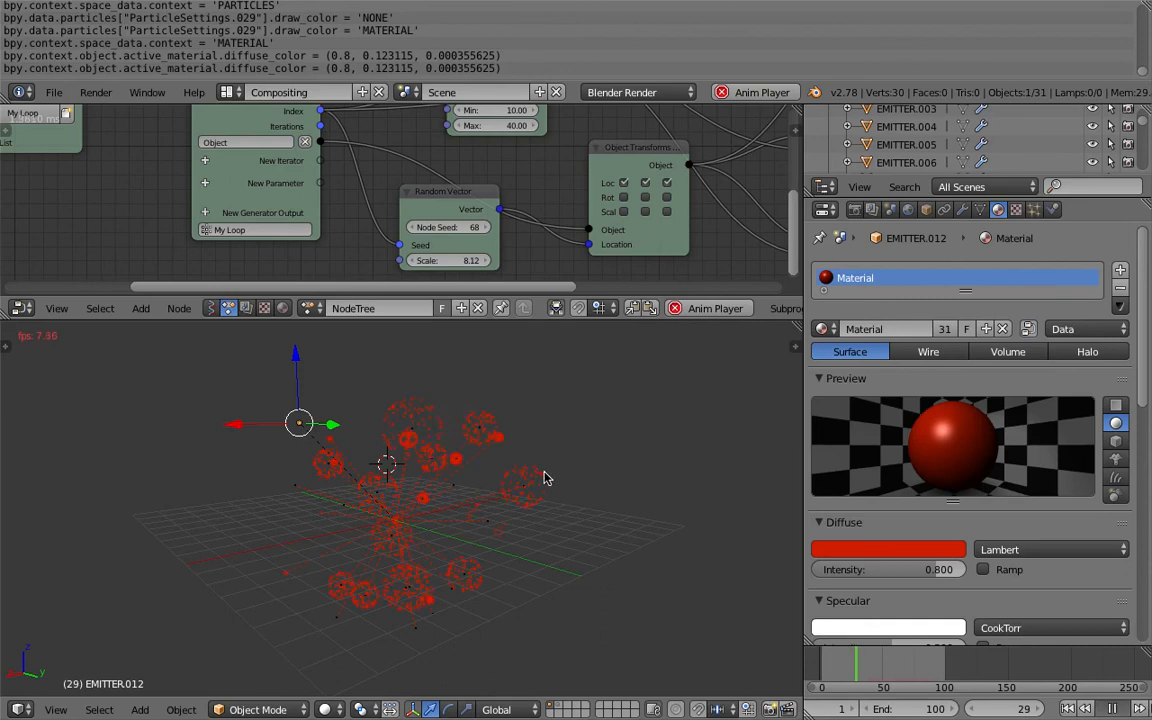
key("alt+a")
scroll(543, 473, "up", 1)
middle_click_drag(539, 462, 524, 470)
left_click(1120, 708)
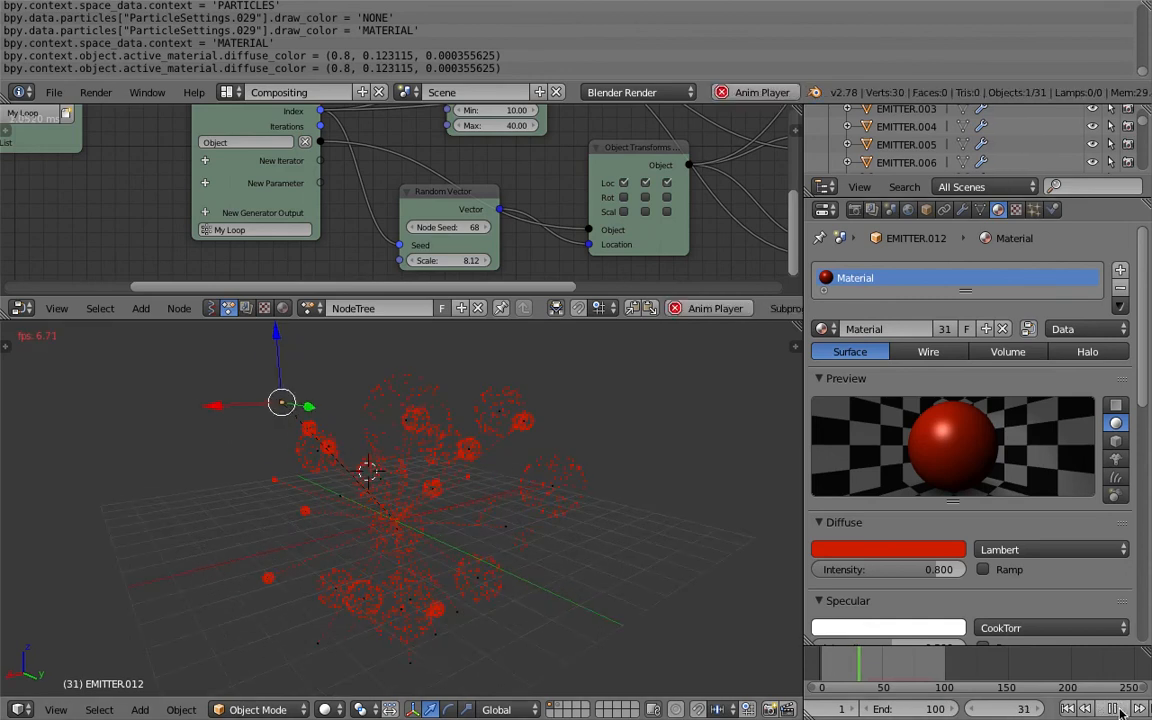
key("alt+a")
middle_click_drag(572, 512, 560, 487)
Save the scene over the existing blend file
key("ctrl+s")
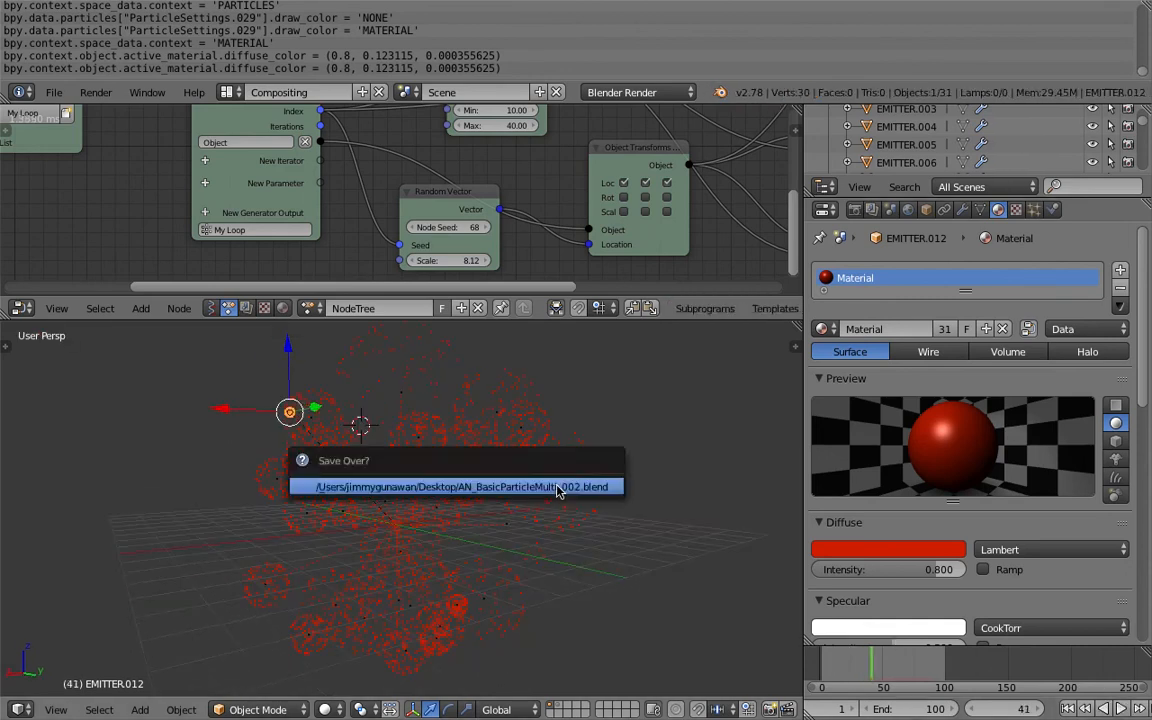
left_click(562, 487)
middle_click_drag(718, 404, 489, 442)
key("ctrl+s")
left_click(514, 442)
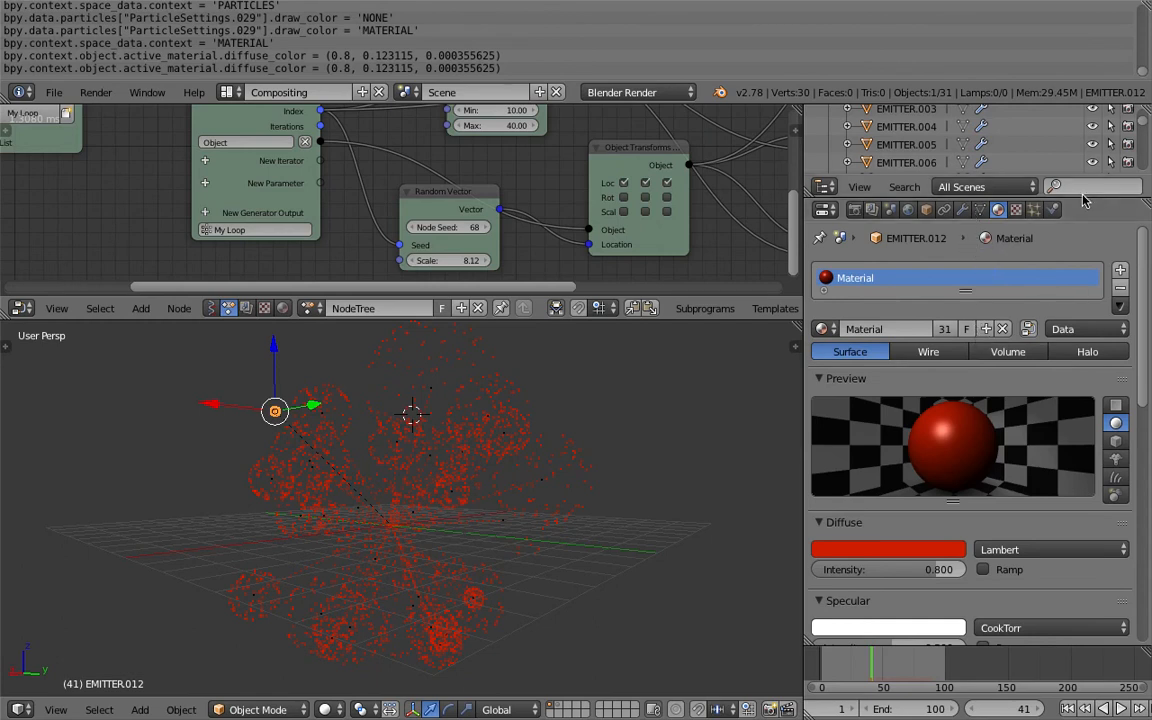
Enlarge the outliner, select EMITTER.030 and make its material single-user
left_click_drag(1082, 195, 1080, 292)
scroll(1023, 226, "down", 8)
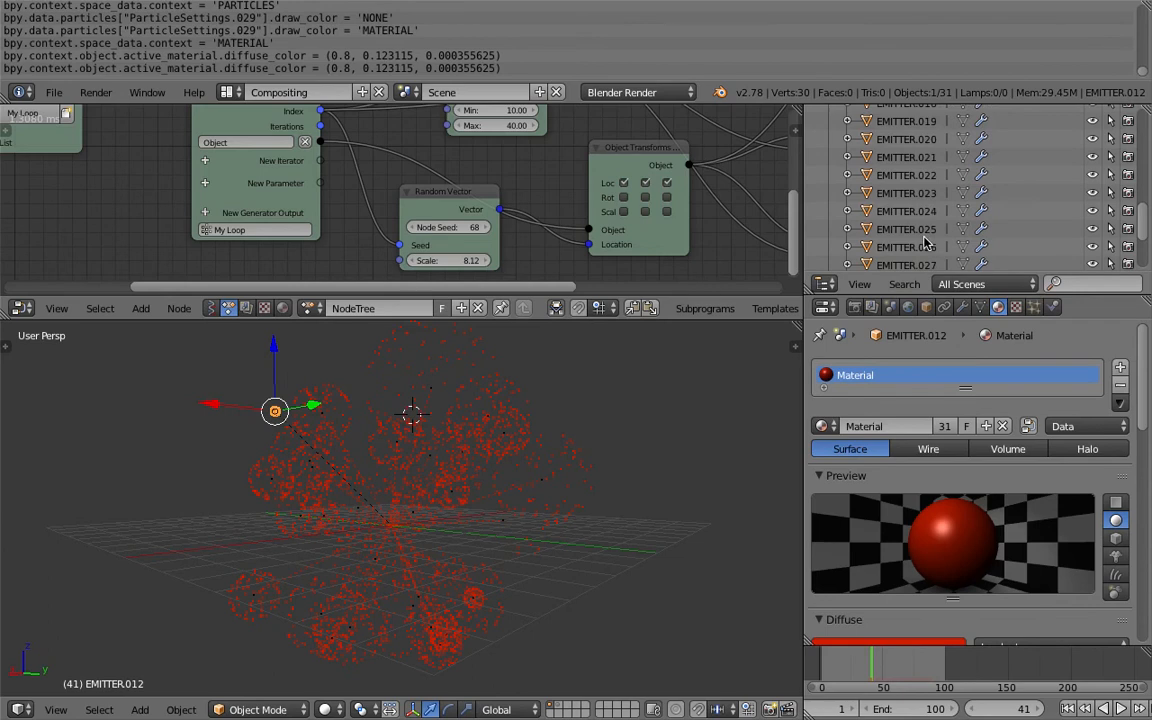
left_click(928, 213)
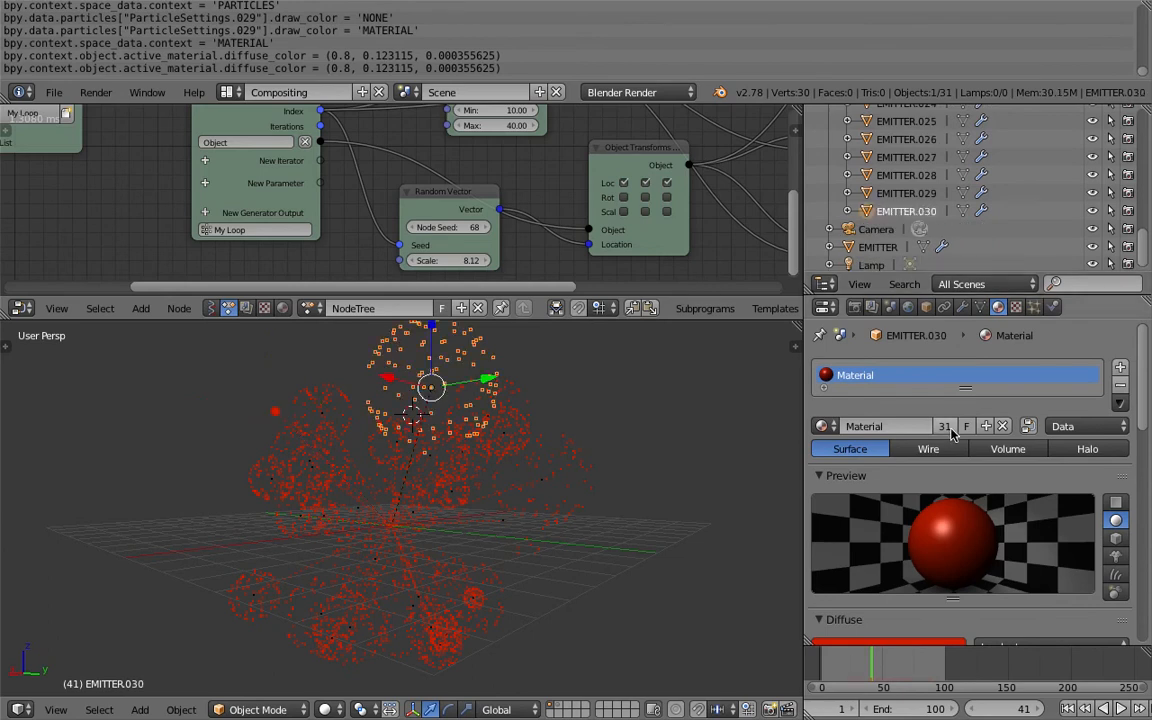
left_click(950, 429)
Make the materials of EMITTER.029, EMITTER.028 and EMITTER.027 single-user
left_click(930, 194)
left_click(944, 426)
left_click(930, 176)
left_click(950, 426)
left_click(928, 158)
left_click(948, 426)
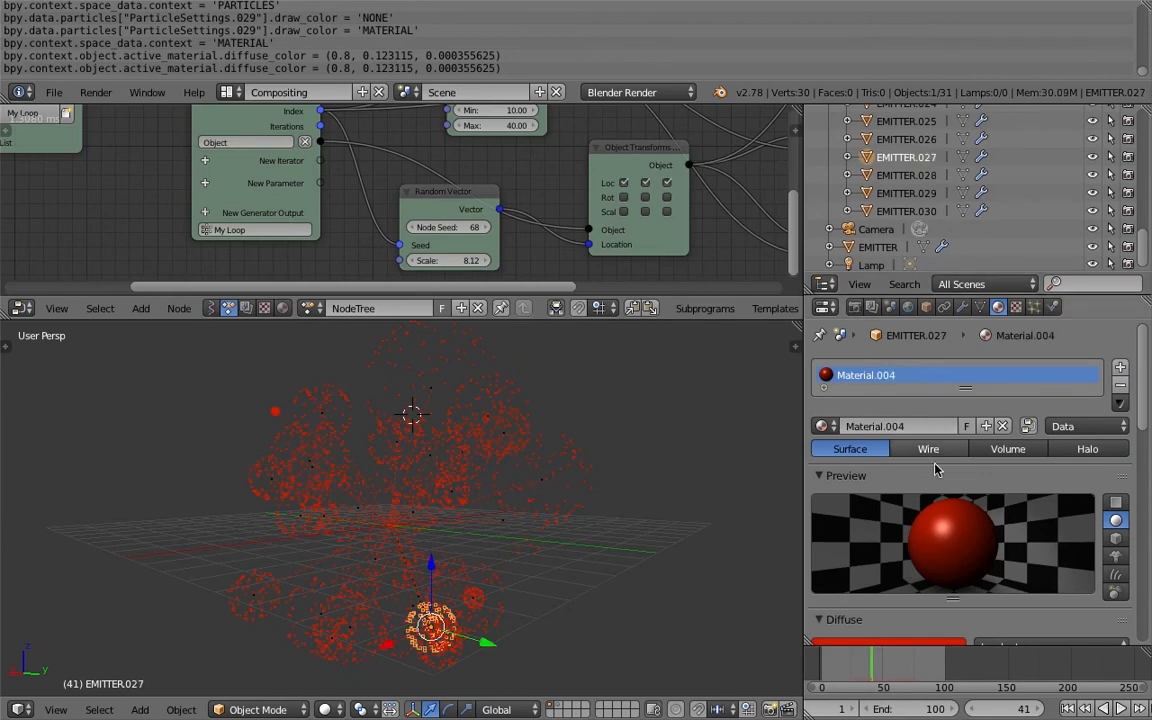
Set the diffuse color of EMITTER.027's material to green (0.250, 0.8, 0.158)
scroll(880, 628, "down", 2)
left_click(885, 574)
left_click_drag(850, 410, 836, 379)
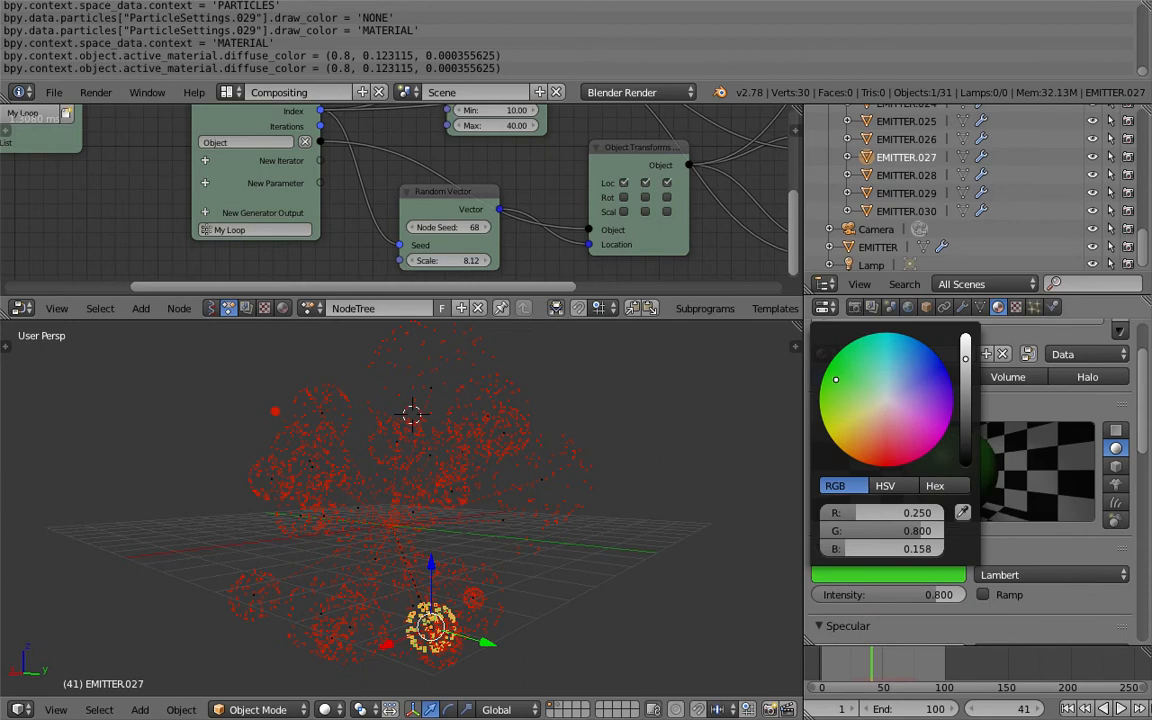
Set the diffuse color of EMITTER.028's material to light blue (0.277, 0.697, 0.8)
left_click(906, 175)
left_click(885, 574)
left_click_drag(874, 460, 878, 358)
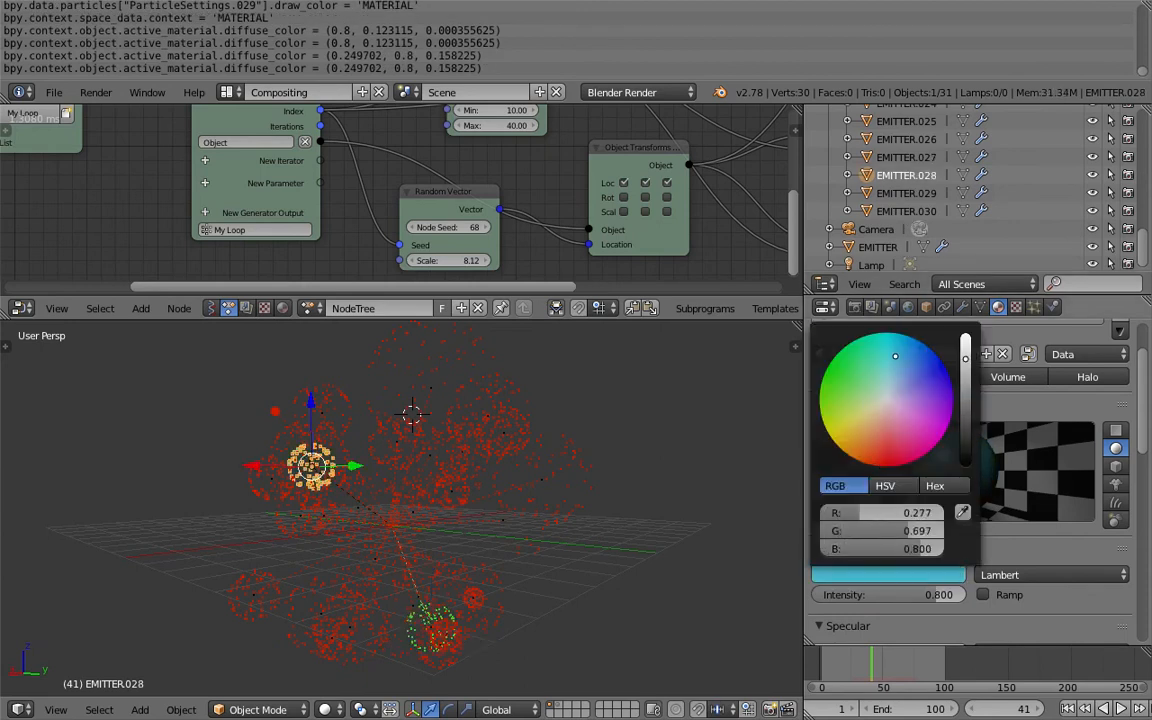
Set the diffuse color of EMITTER.027's material to yellow (0.8, 0.638, 0.211)
left_click(908, 158)
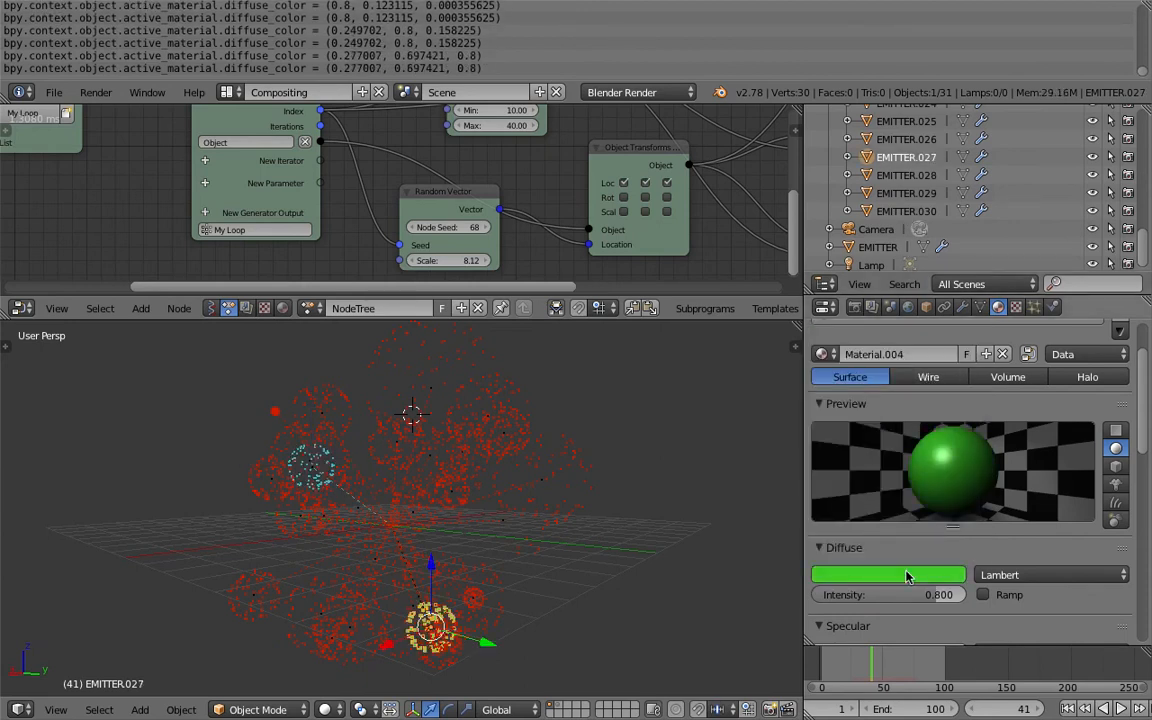
left_click(907, 576)
left_click_drag(899, 361, 866, 424)
Make EMITTER.026's material single-user and set its diffuse color to blue (0.105, 0.424, 0.8)
left_click(906, 139)
left_click(900, 573)
left_click(945, 355)
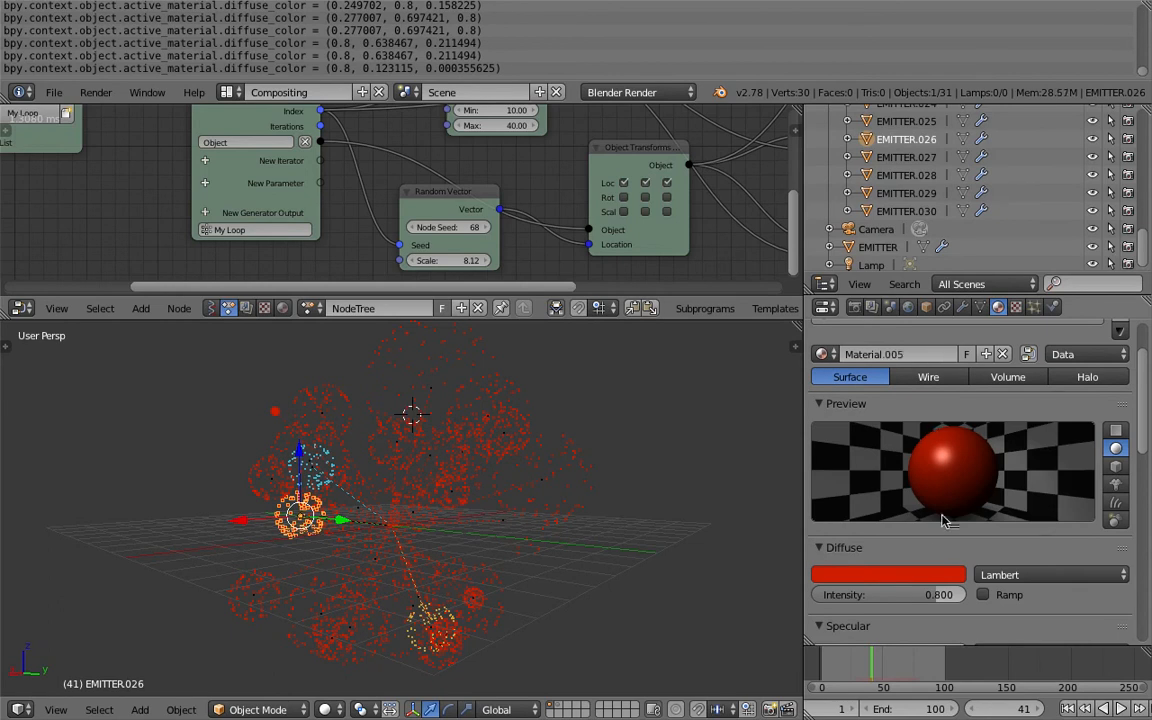
left_click(922, 573)
left_click(905, 370)
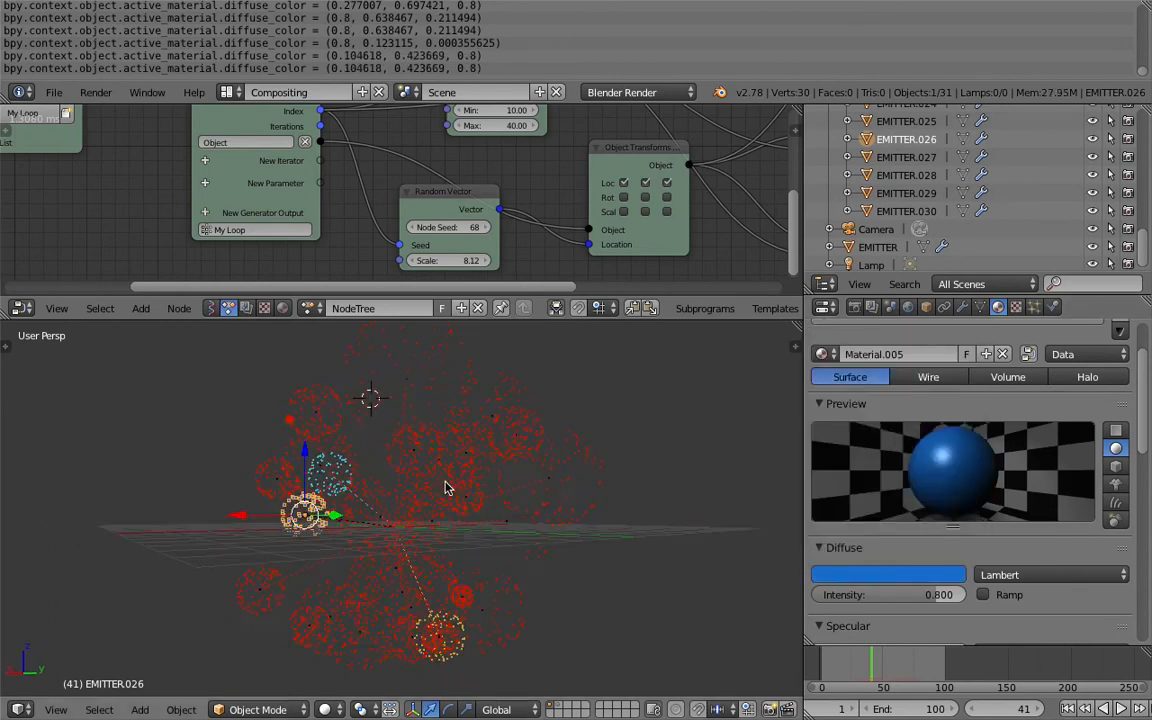
Deselect all objects and save the file over the existing one
key("a")
key("a")
key("a")
middle_click_drag(450, 493, 507, 470)
scroll(515, 478, "down", 5)
key("ctrl+s")
left_click(488, 502)
Play the animation from the start to review the colored emitters, and stop it at frame 37
left_click(1067, 708)
left_click(1110, 708)
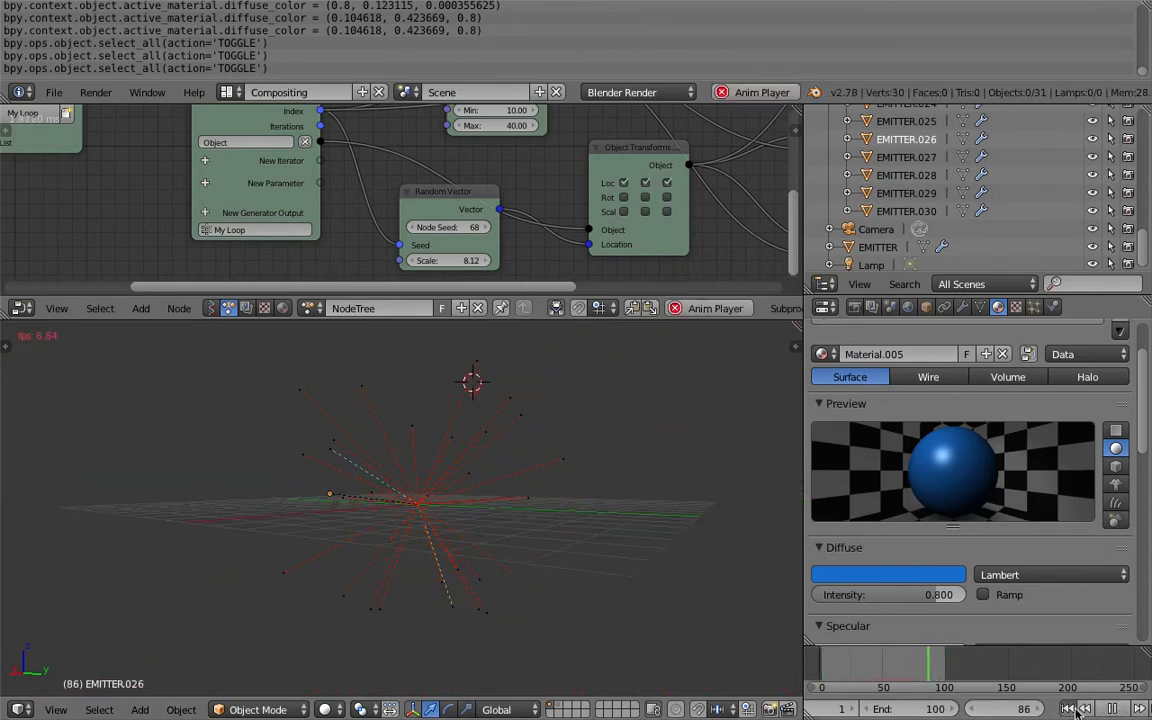
left_click(1110, 708)
left_click(1122, 708)
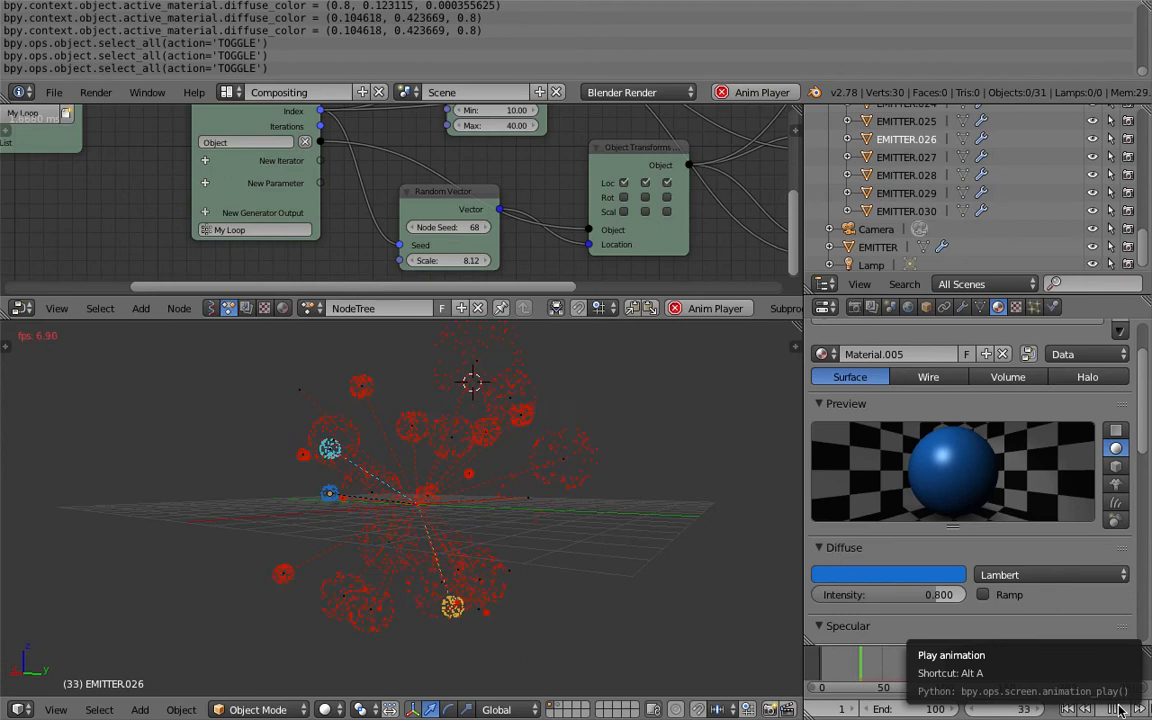
left_click(1122, 708)
Select EMITTER.027 and set its material's diffuse color to pale teal (0.517, 0.8, 0.706)
scroll(558, 530, "up", 6)
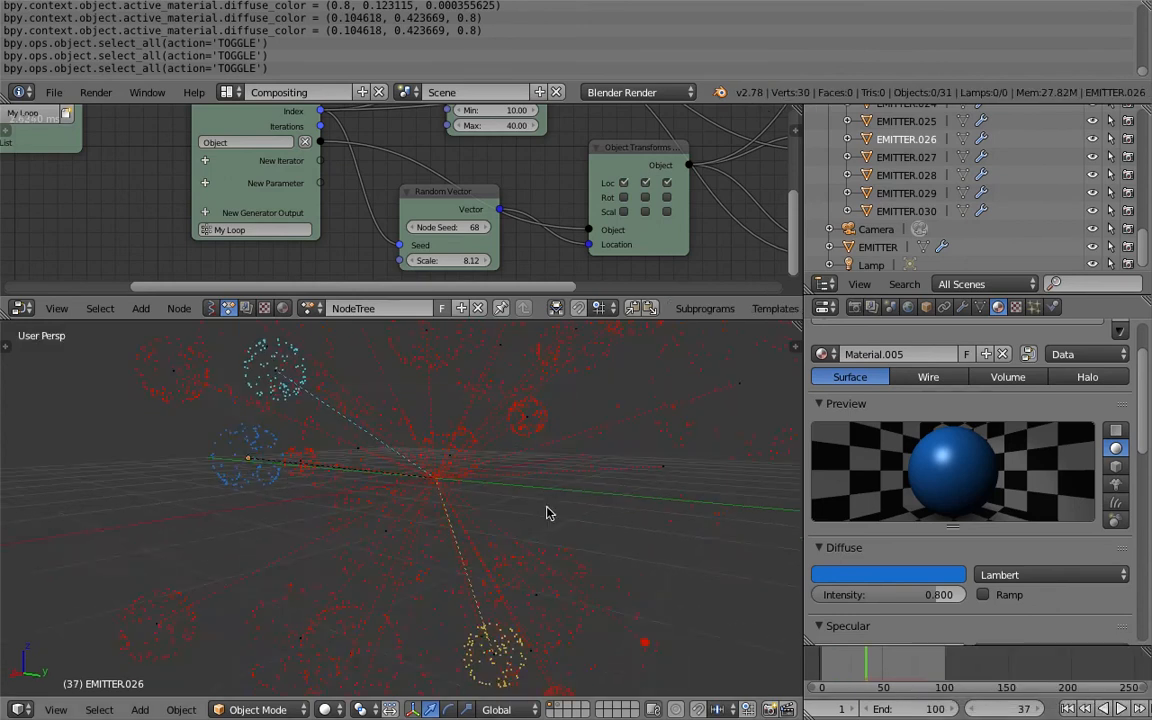
scroll(363, 482, "down", 3)
middle_click_drag(364, 482, 465, 503)
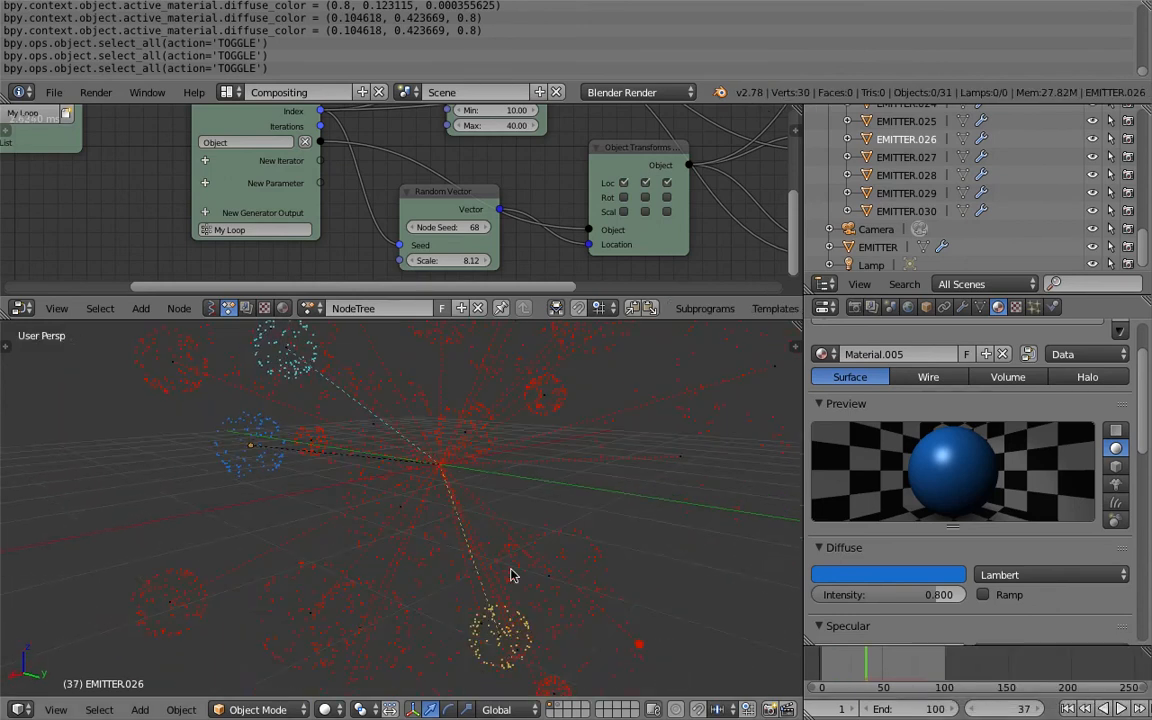
right_click(525, 622)
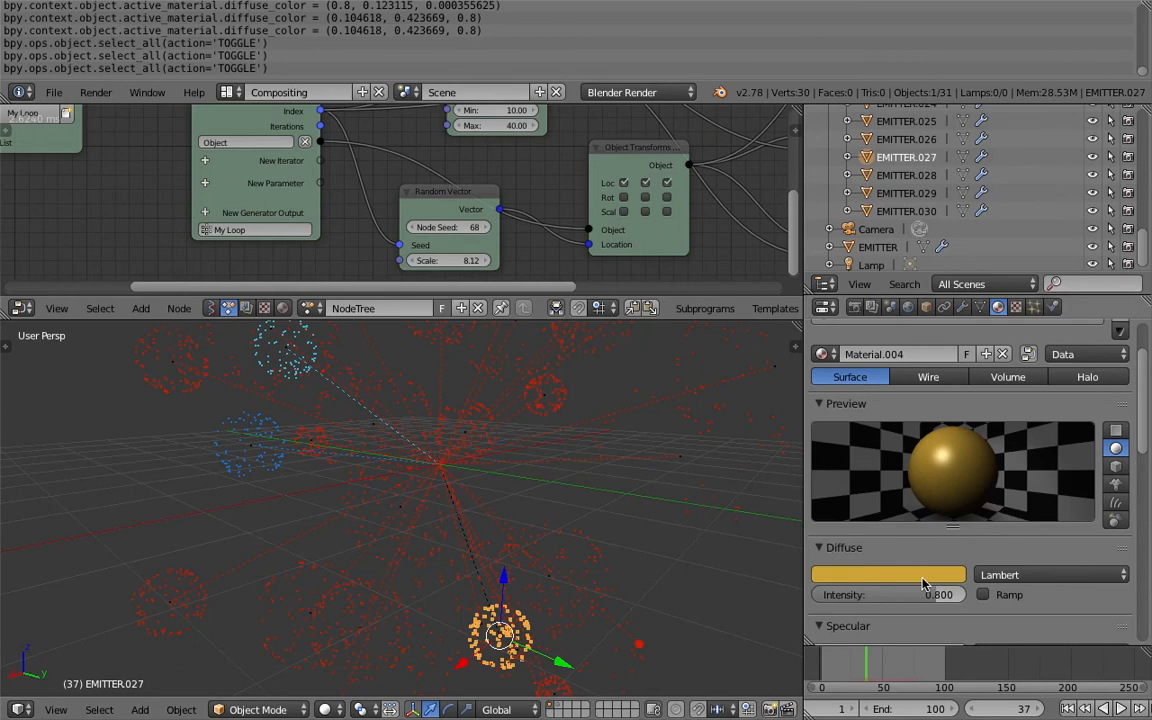
left_click(923, 580)
left_click(861, 388)
left_click(877, 382)
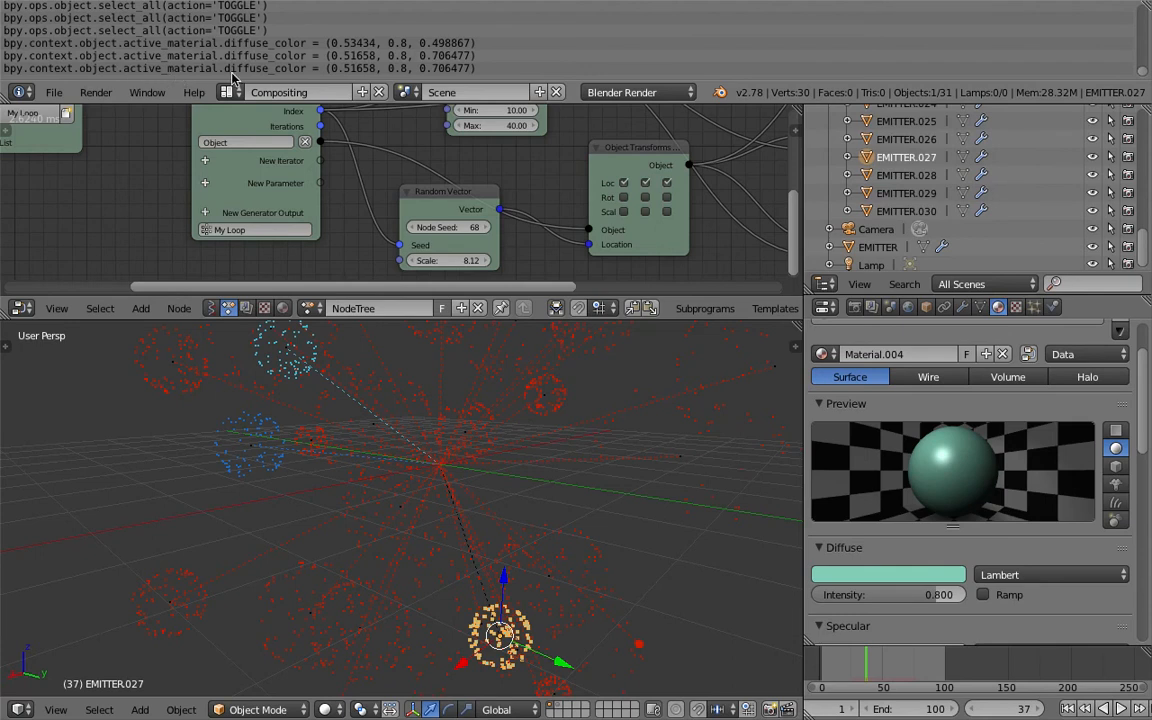
Enlarge the node editor and duplicate the frame_start Object Attribute Output node directly below the original
middle_click_drag(512, 180, 470, 177)
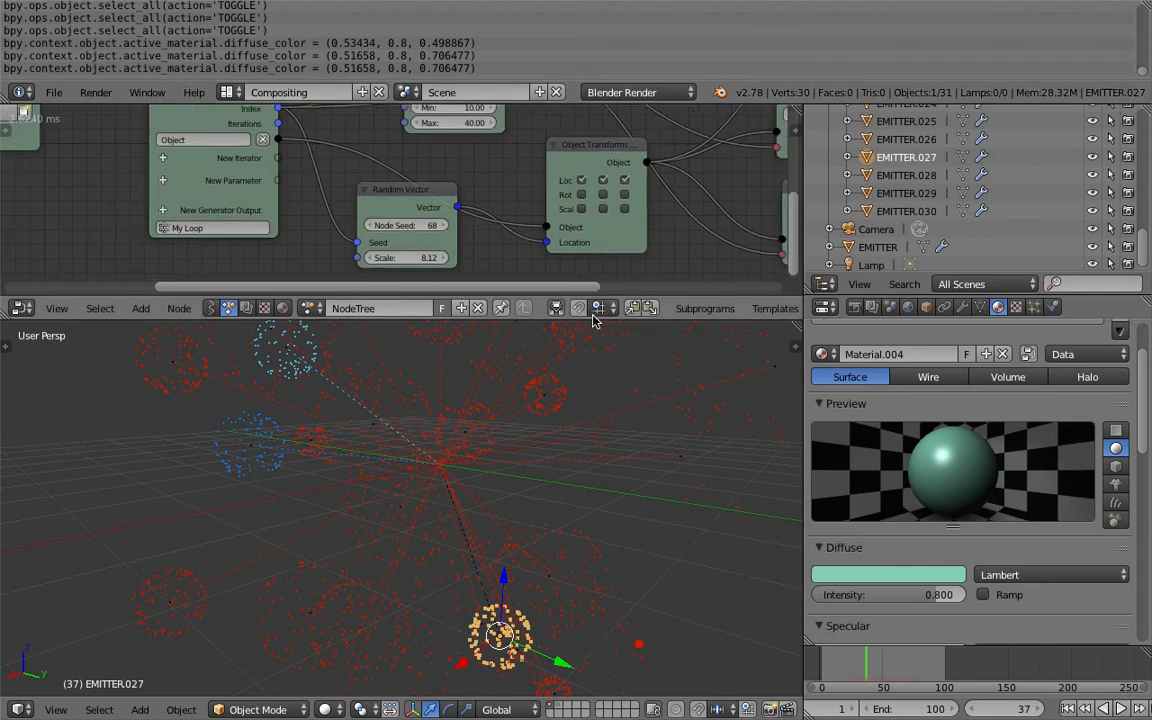
left_click_drag(607, 320, 607, 403)
middle_click_drag(740, 240, 400, 238)
left_click_drag(571, 403, 571, 461)
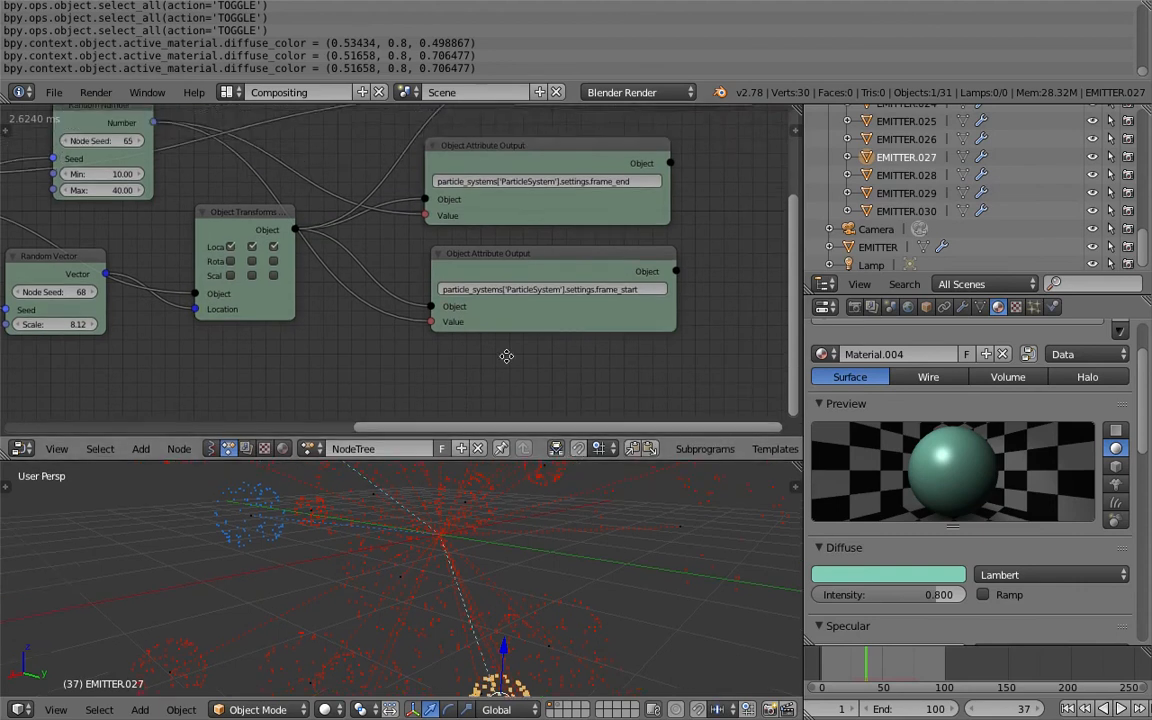
middle_click_drag(507, 356, 498, 309)
scroll(498, 300, "up", 1)
left_click(518, 197)
key("shift+d")
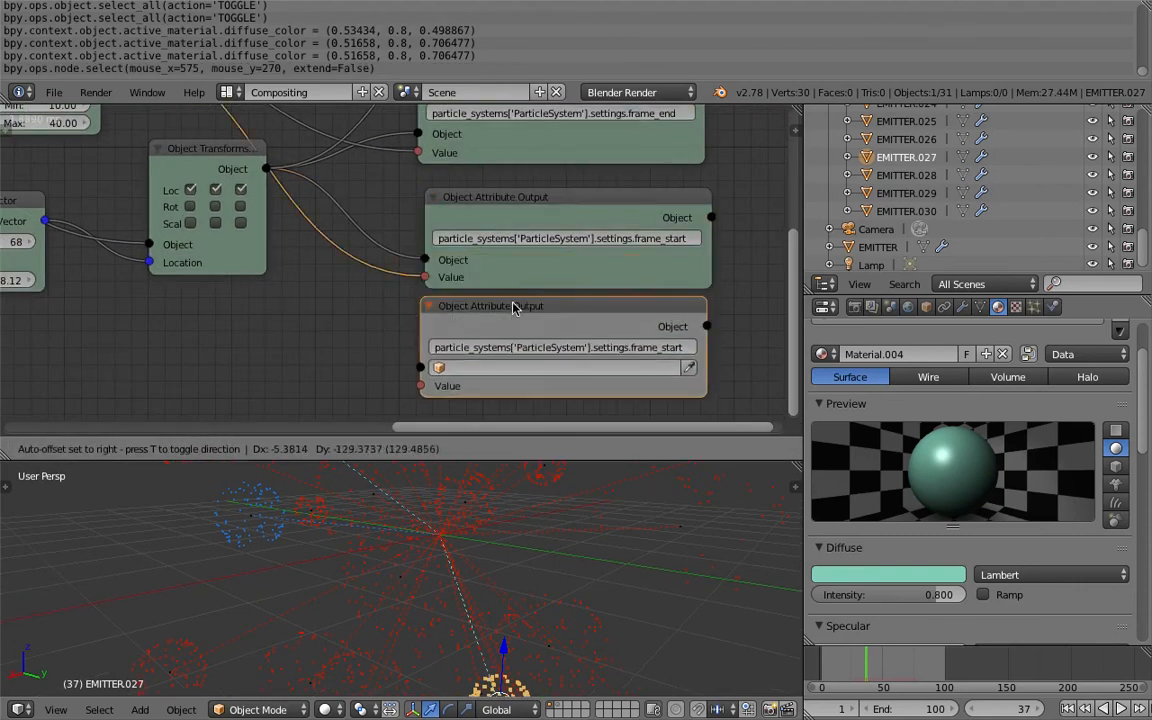
left_click(512, 314)
middle_click_drag(451, 259, 436, 224)
left_click_drag(251, 138, 355, 334)
Set the diffuse color of EMITTER.027's material to pale yellow-green (0.752, 0.8, 0.601)
left_click(457, 320)
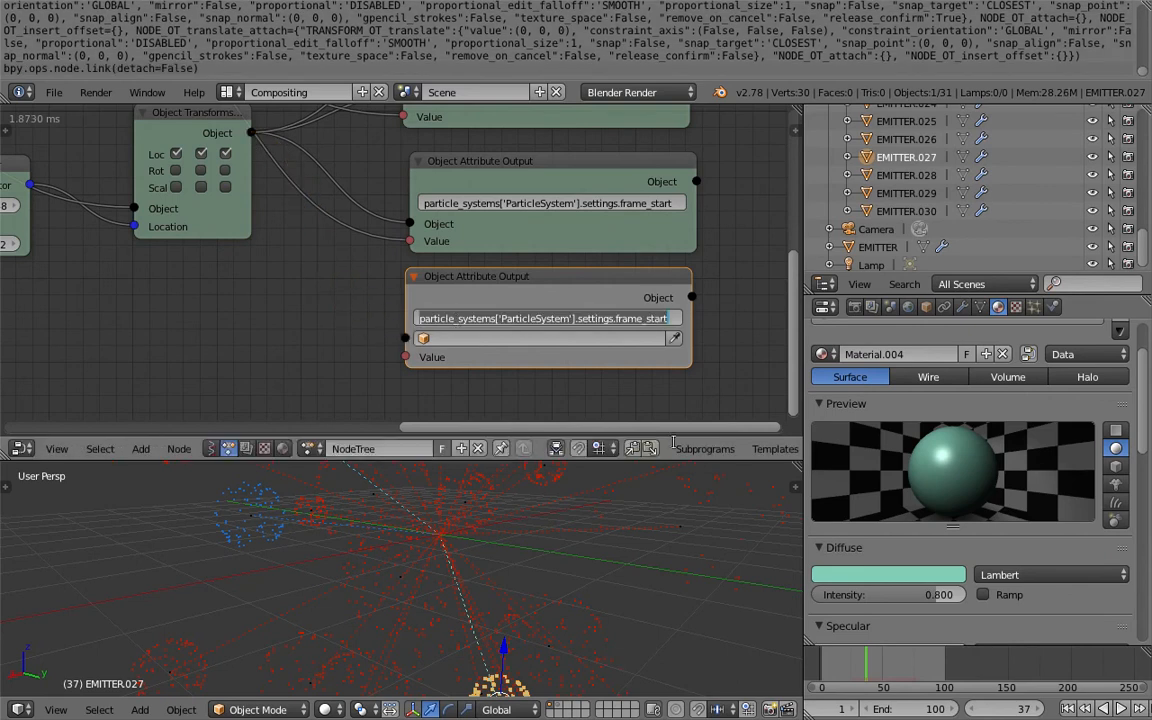
left_click(894, 579)
left_click(894, 577)
left_click(869, 404)
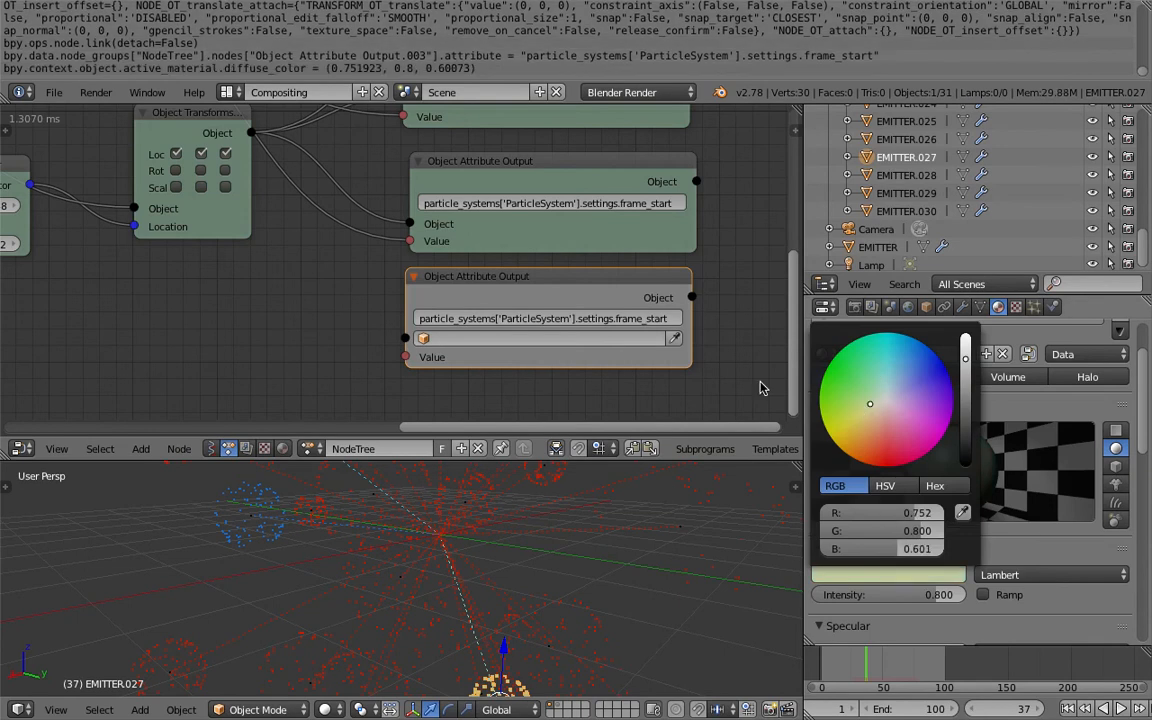
Copy the diffuse color's data path into the duplicated node as diffuse_color and link the Object Transforms output to its Object input
right_click(880, 574)
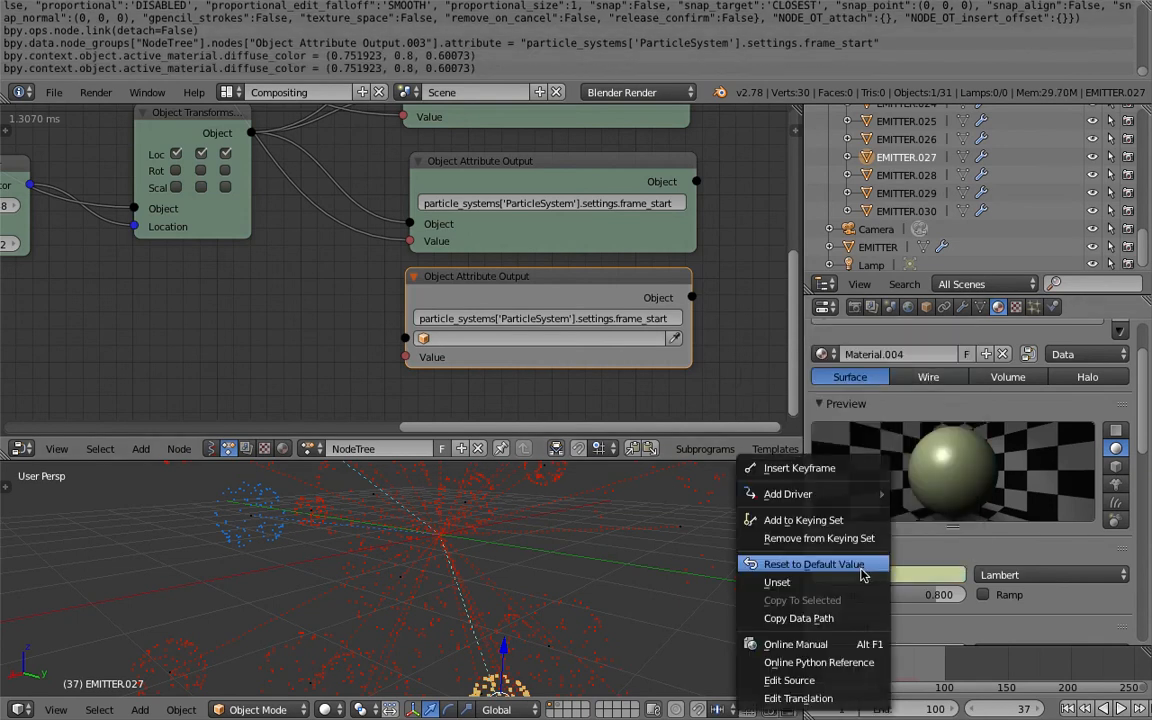
left_click(843, 621)
left_click(616, 318)
key("ctrl+v")
left_click(668, 378)
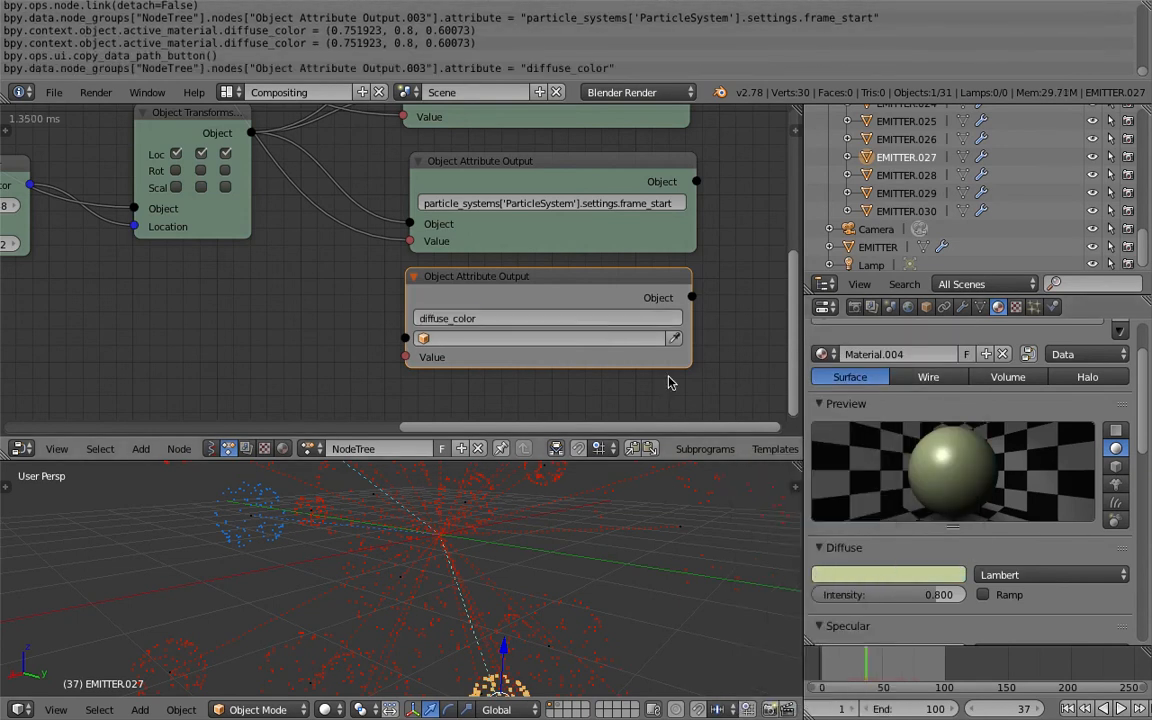
left_click_drag(251, 133, 405, 338)
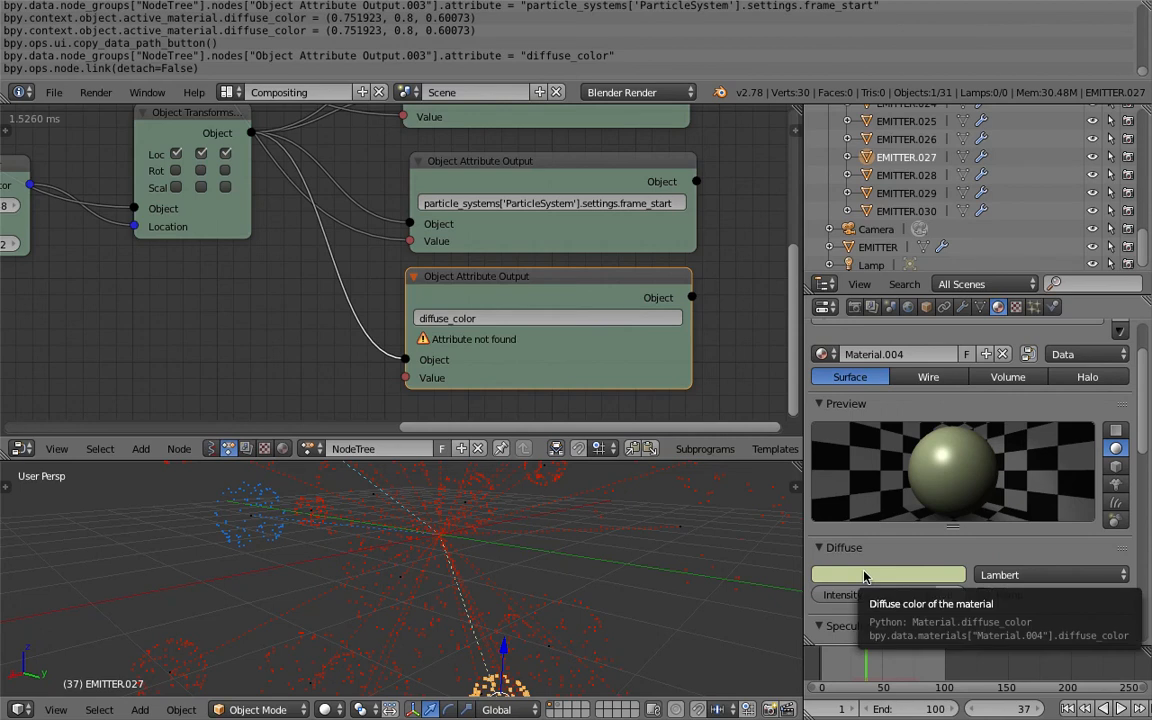
Replace the duplicated node's attribute with the full path bpy.data.materials["Material.004"].diffuse_color
left_click(511, 318)
key("ctrl+v")
key("Return")
scroll(374, 288, "up", 1)
left_click(466, 325)
left_click(461, 323)
key("Return")
scroll(380, 292, "up", 4)
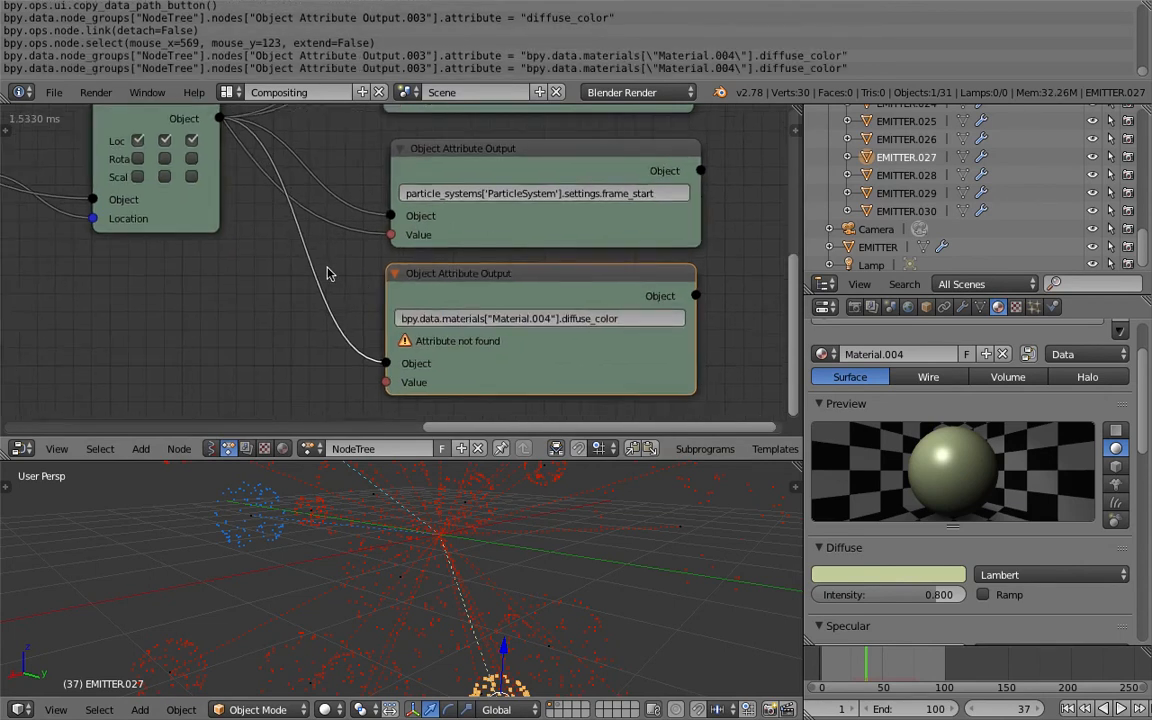
Remove the bpy.data. prefix from the new node's attribute path, leaving materials["Material.004"].diffuse_color
left_click(390, 300)
left_click(390, 300)
left_click_drag(390, 300, 311, 318)
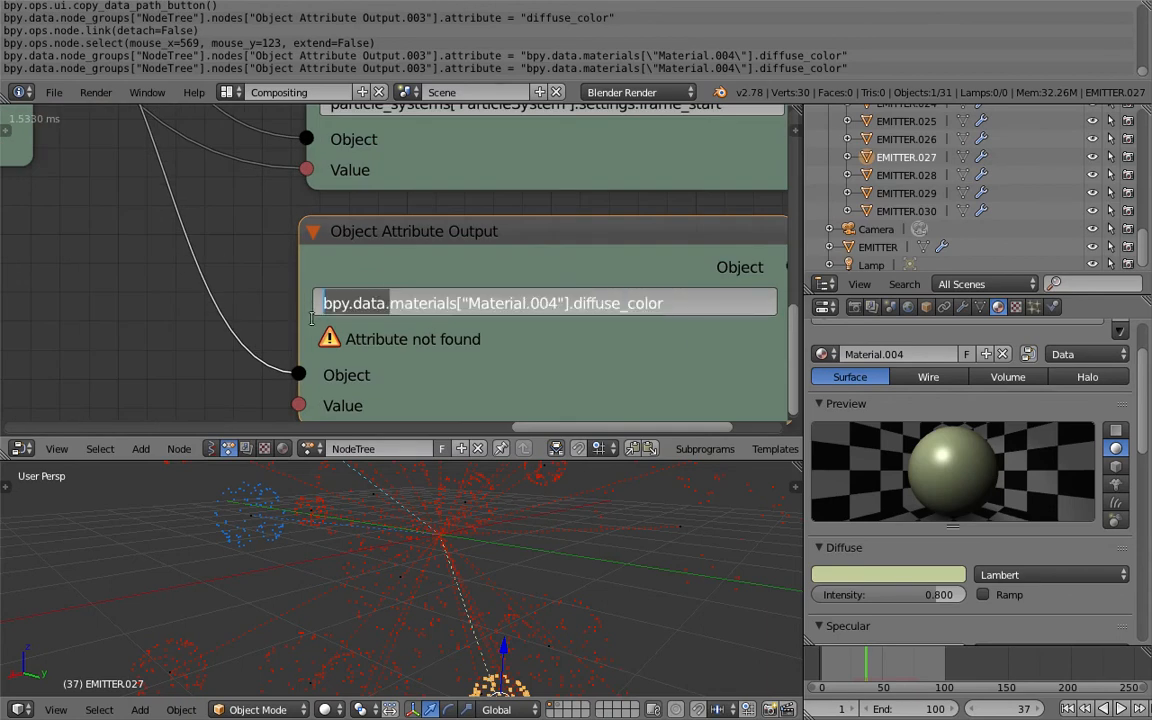
key("BackSpace")
key("Return")
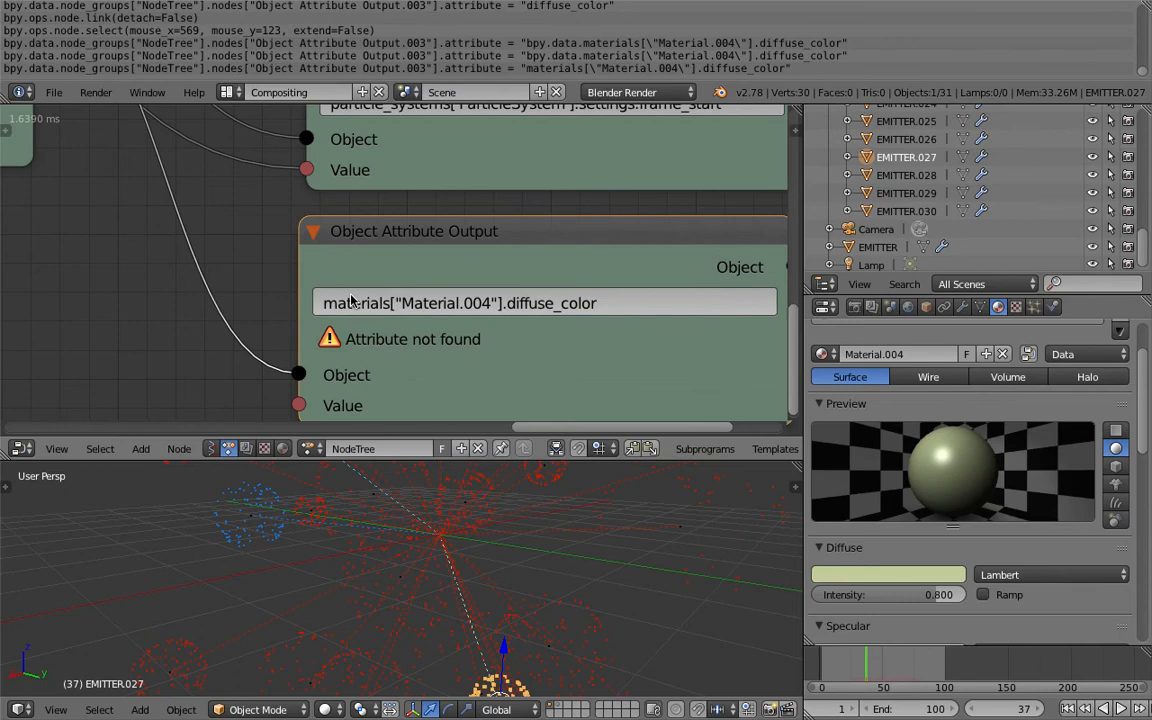
Prefix the attribute path with data. to make it data.materials["Material.004"].diffuse_color
double_click(326, 300)
type("data.")
key("Return")
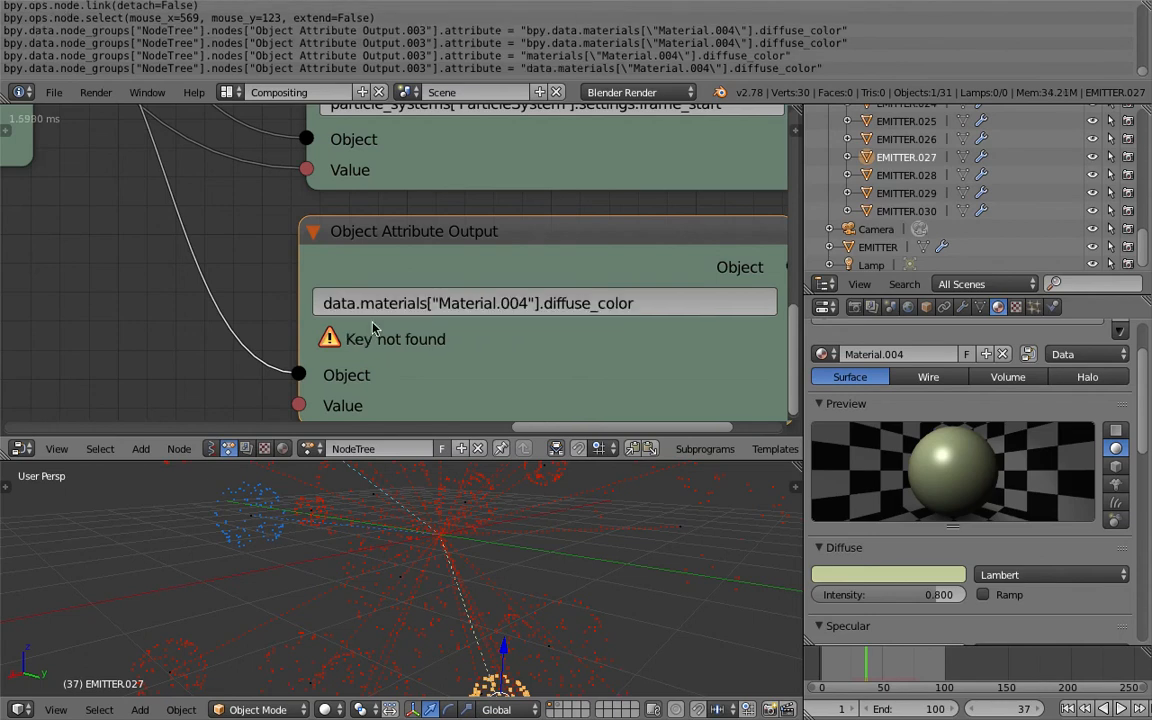
Inspect the material key and property in the new node's attribute path, and save the file
scroll(430, 307, "down", 1)
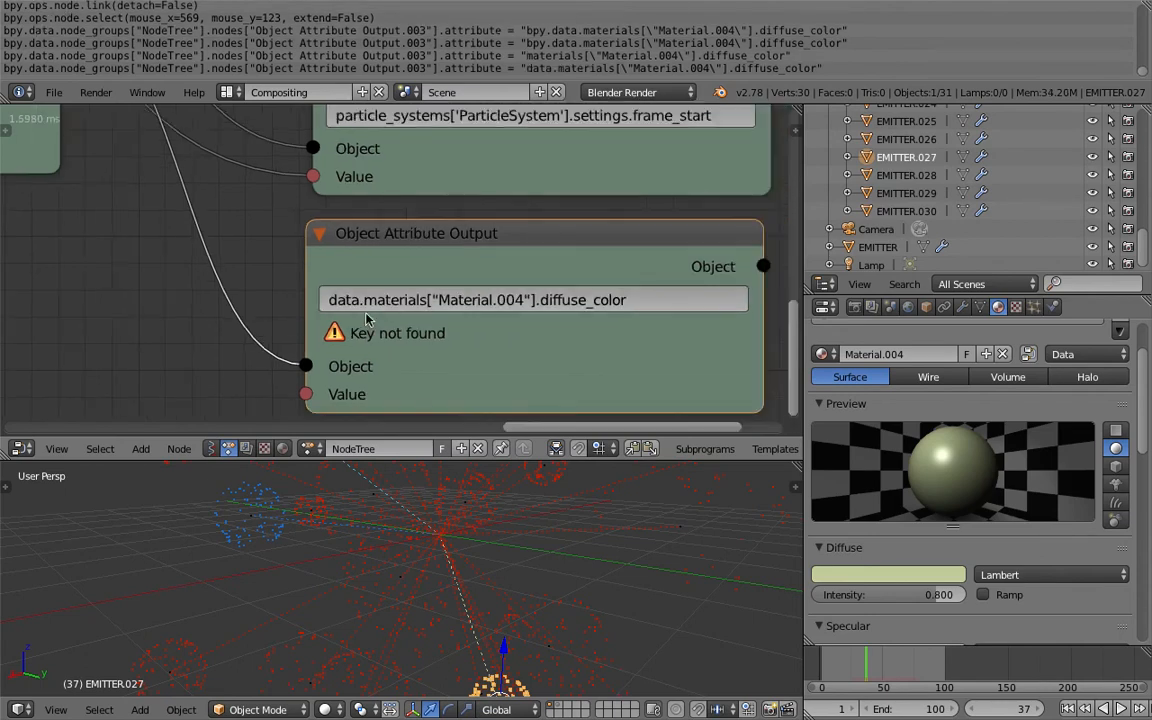
left_click(507, 299)
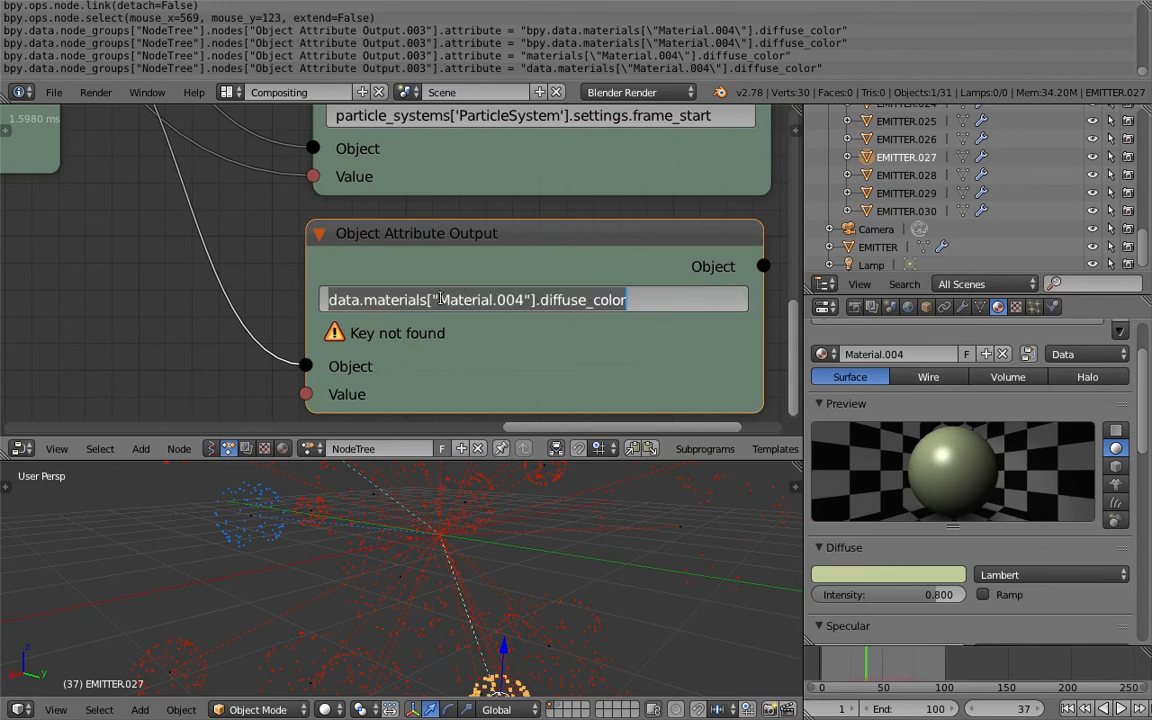
left_click(286, 267)
scroll(290, 272, "down", 3)
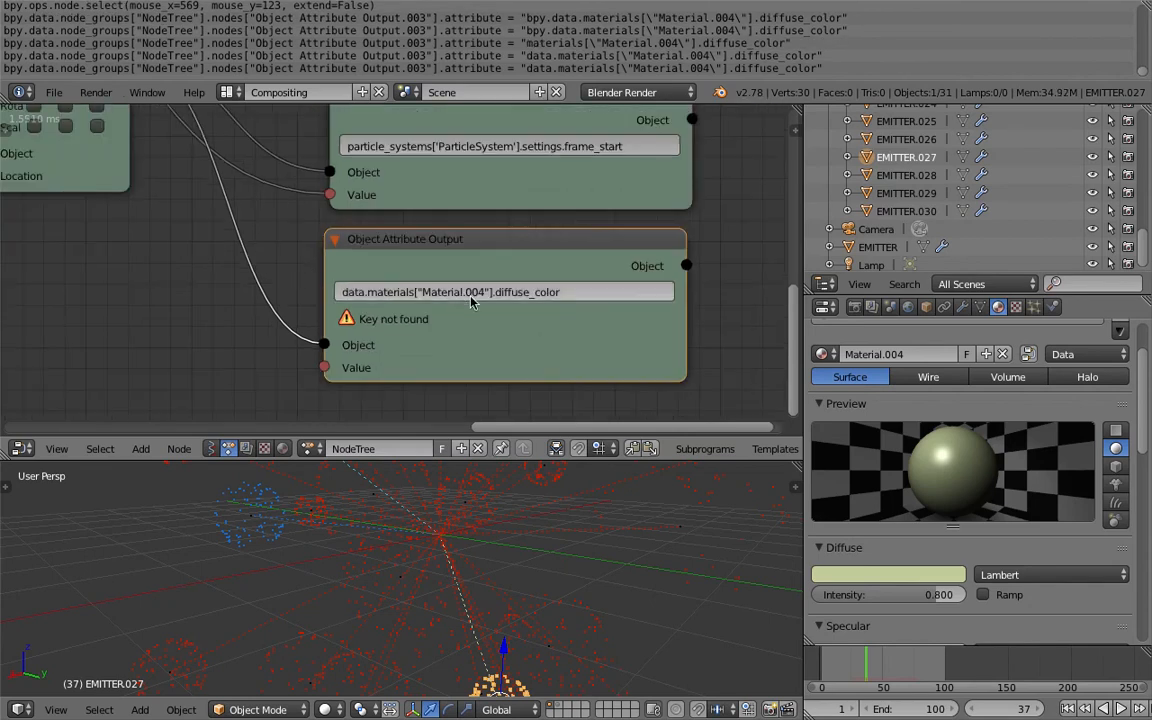
scroll(500, 296, "up", 2)
left_click(502, 296)
left_click_drag(526, 297, 638, 297)
left_click(294, 230)
scroll(281, 229, "down", 2)
key("ctrl+s")
left_click(285, 231)
Shrink the node editor, split the 3D view horizontally and turn the upper part into a Python Console
left_click_drag(668, 439, 768, 279)
left_click_drag(6, 300, 16, 398)
left_click(16, 402)
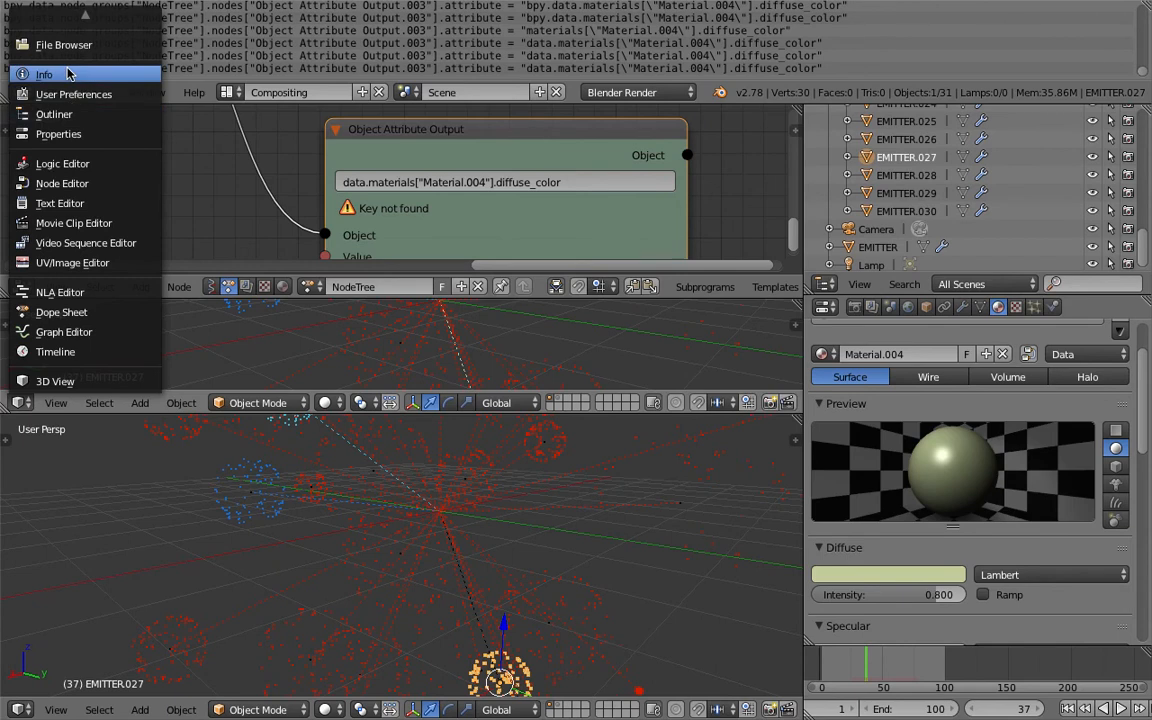
scroll(73, 110, "up", 2)
left_click(70, 27)
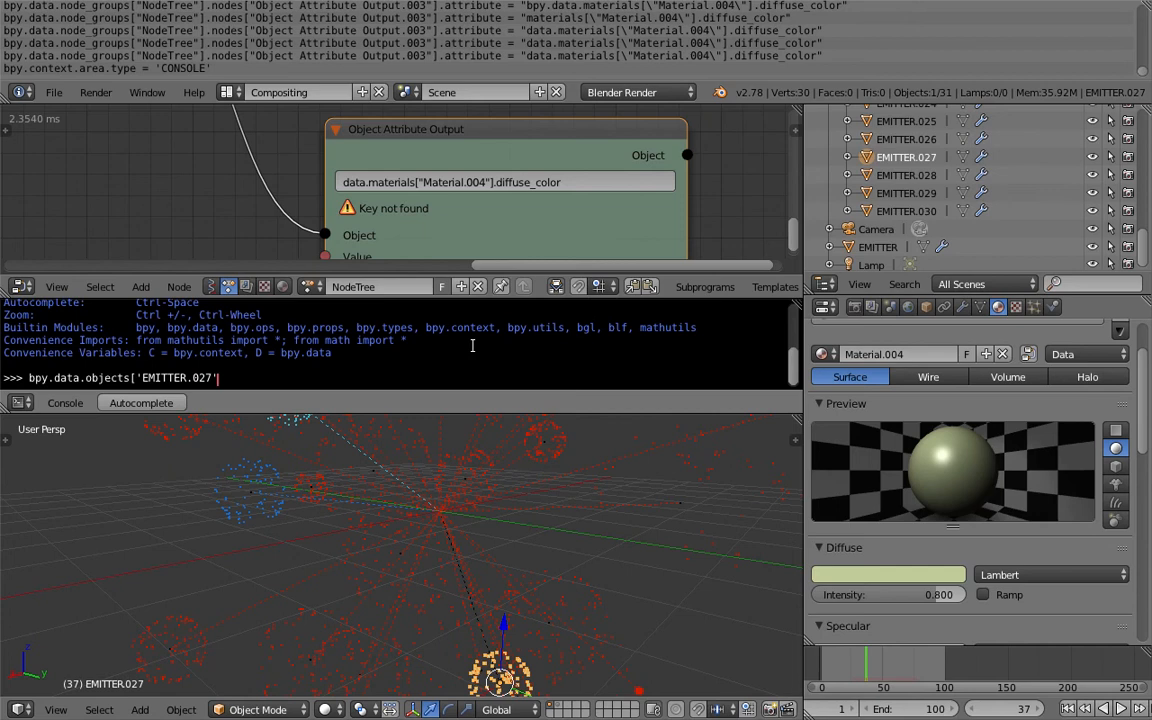
Evaluate bpy.data.objects['EMITTER.027'] in the Python Console and assign it to the variable ob
key("Return")
key("Up")
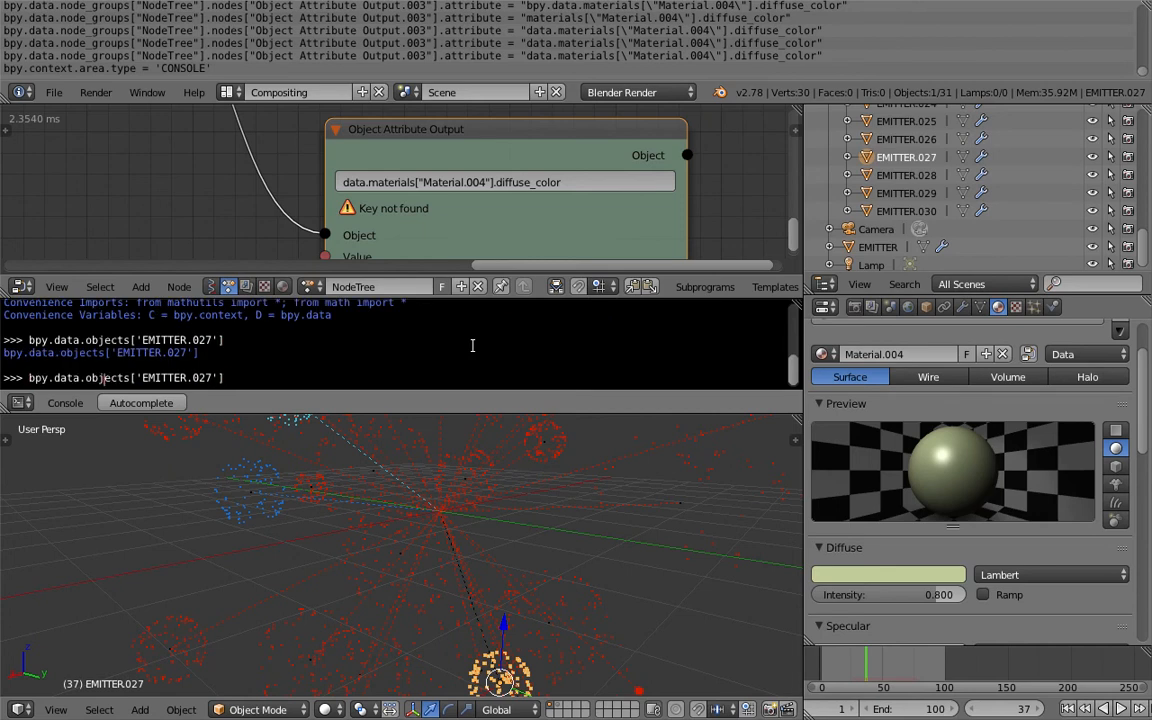
type("ob =")
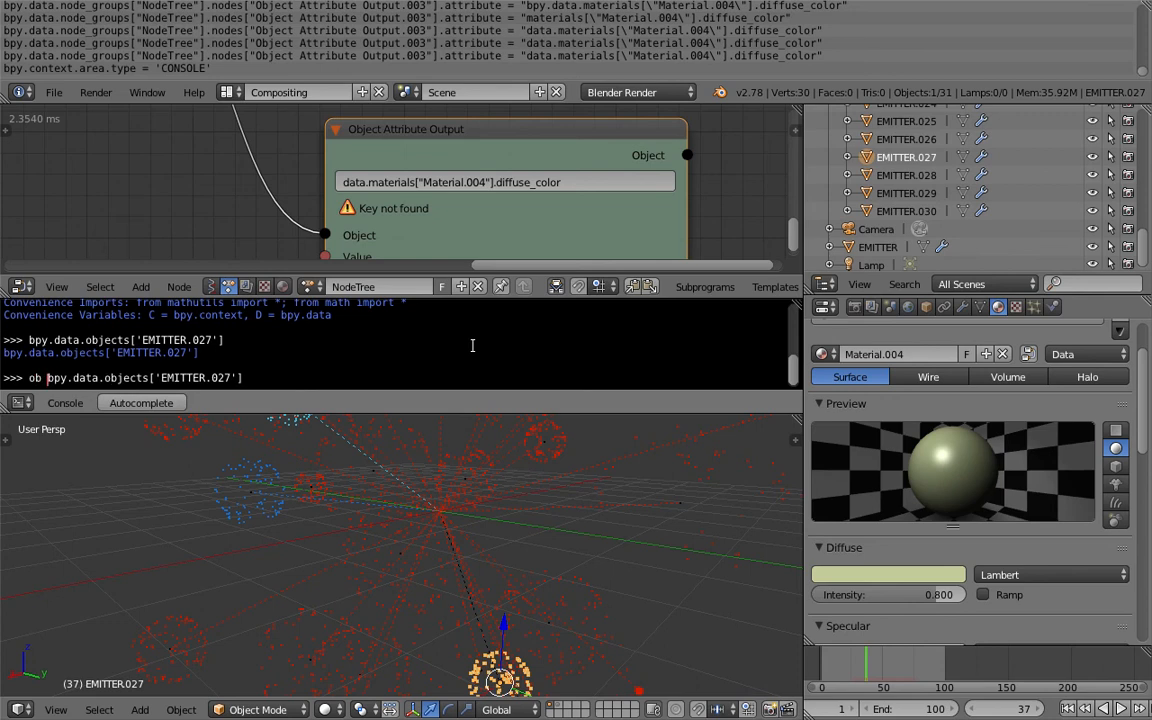
key("Return")
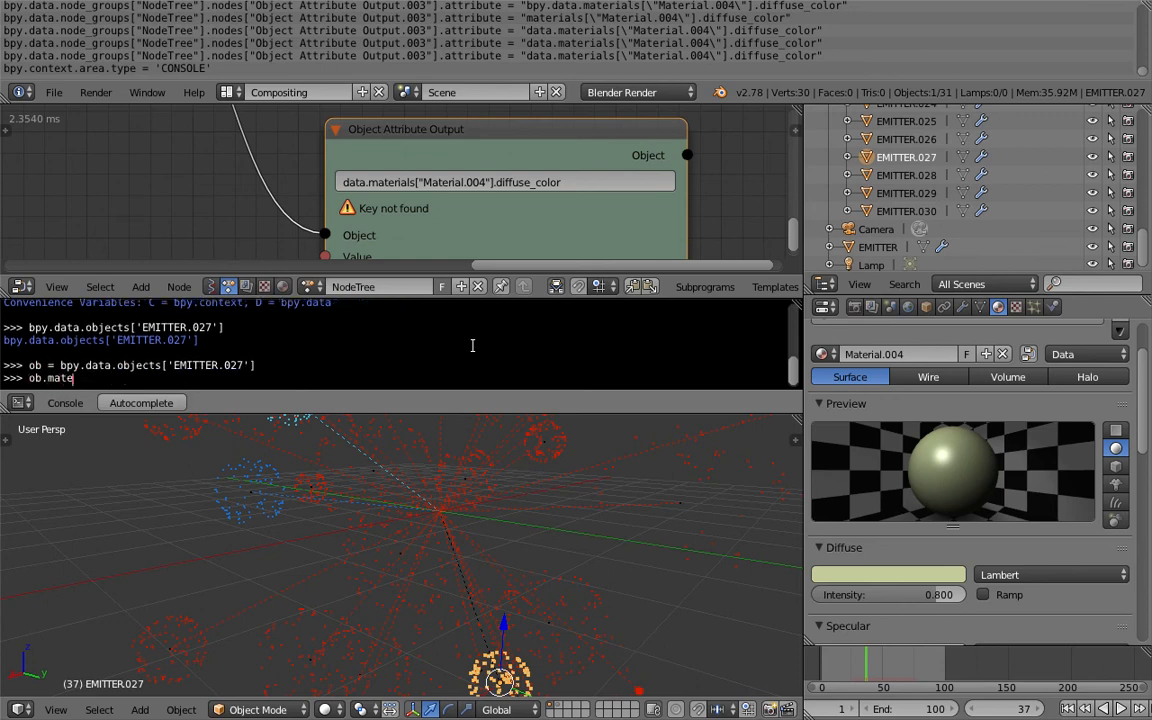
List the autocomplete members of ob.material_slots['Material.004'] and enlarge the console to read them
type("ob.mate")
key("ctrl+space")
type("[")
key("ctrl+space")
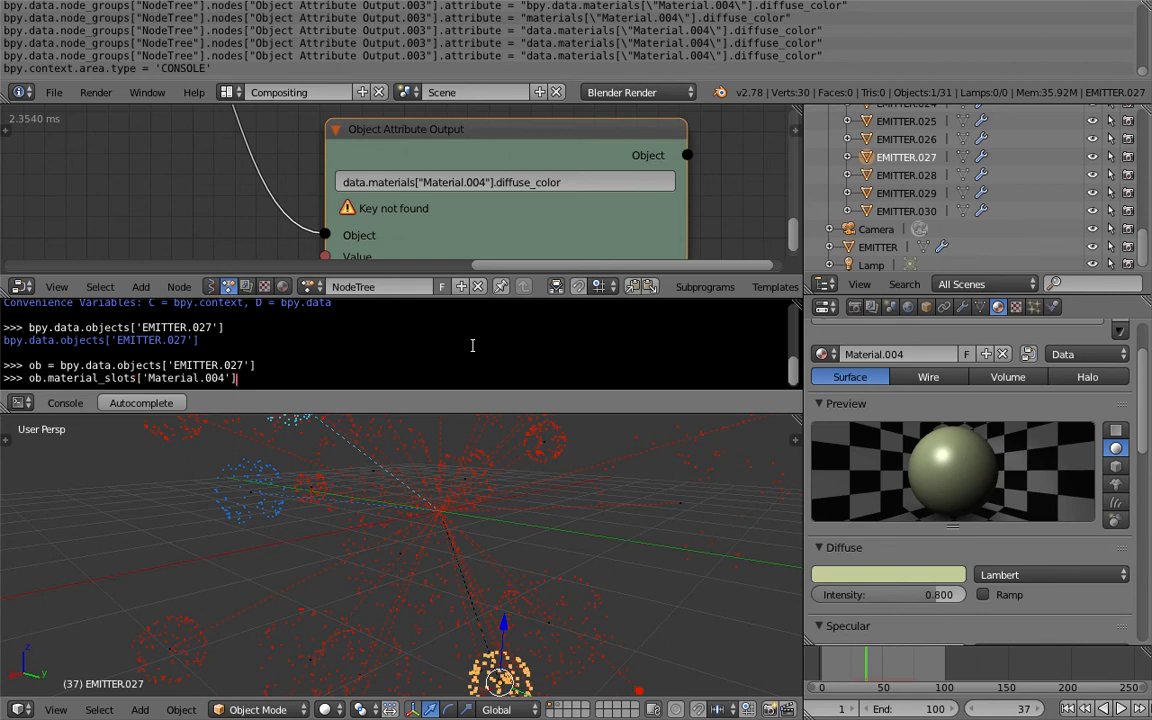
key("ctrl+space")
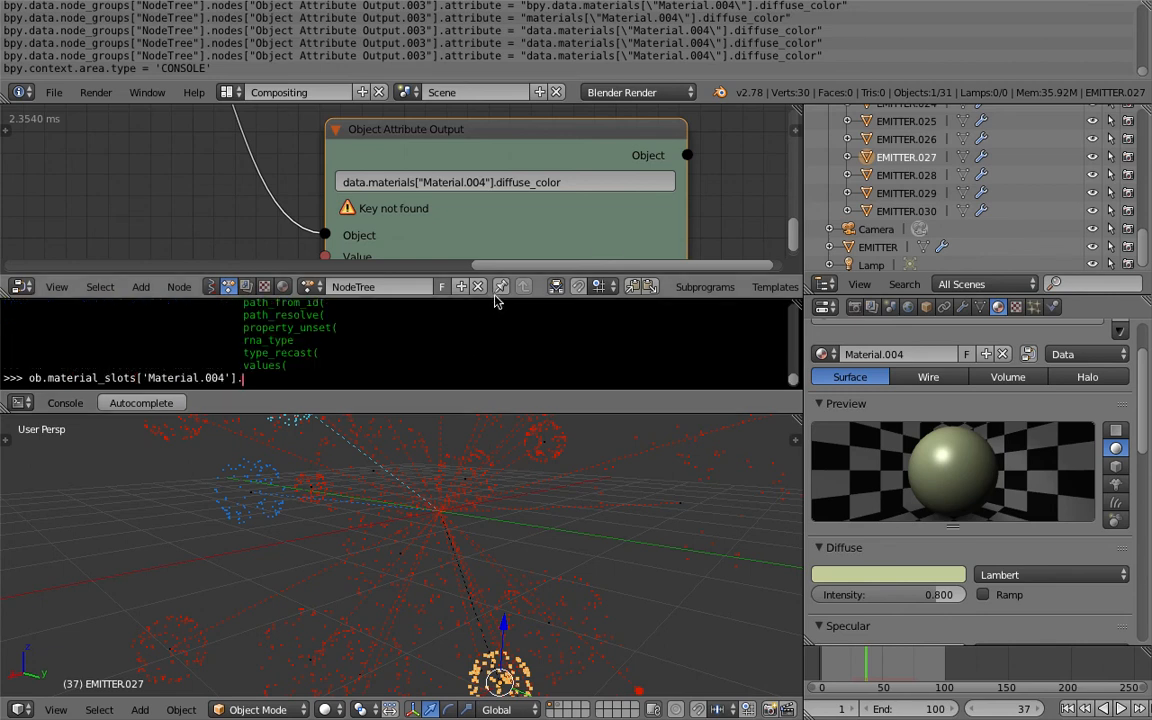
left_click_drag(496, 297, 496, 236)
left_click_drag(549, 414, 557, 551)
scroll(301, 427, "up", 1)
scroll(318, 430, "down", 1)
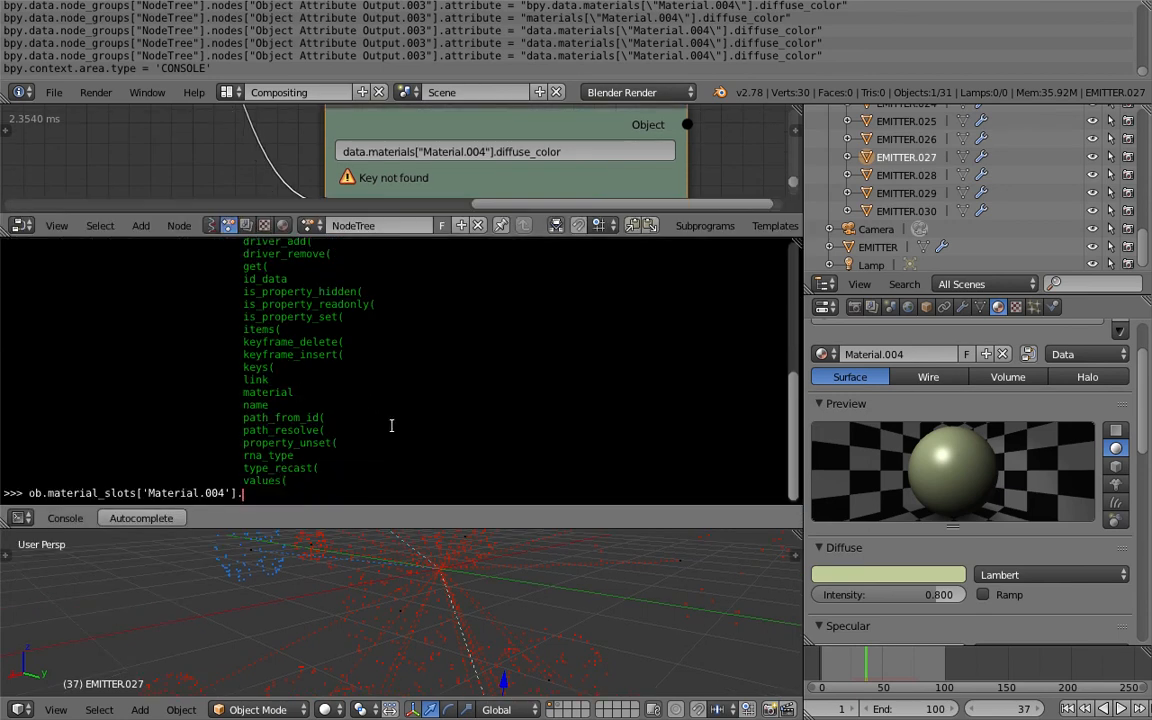
Evaluate ob.material_slots['Material.004'].material in the console, and try it with the index [0]
type("l")
key("Return")
key("Up")
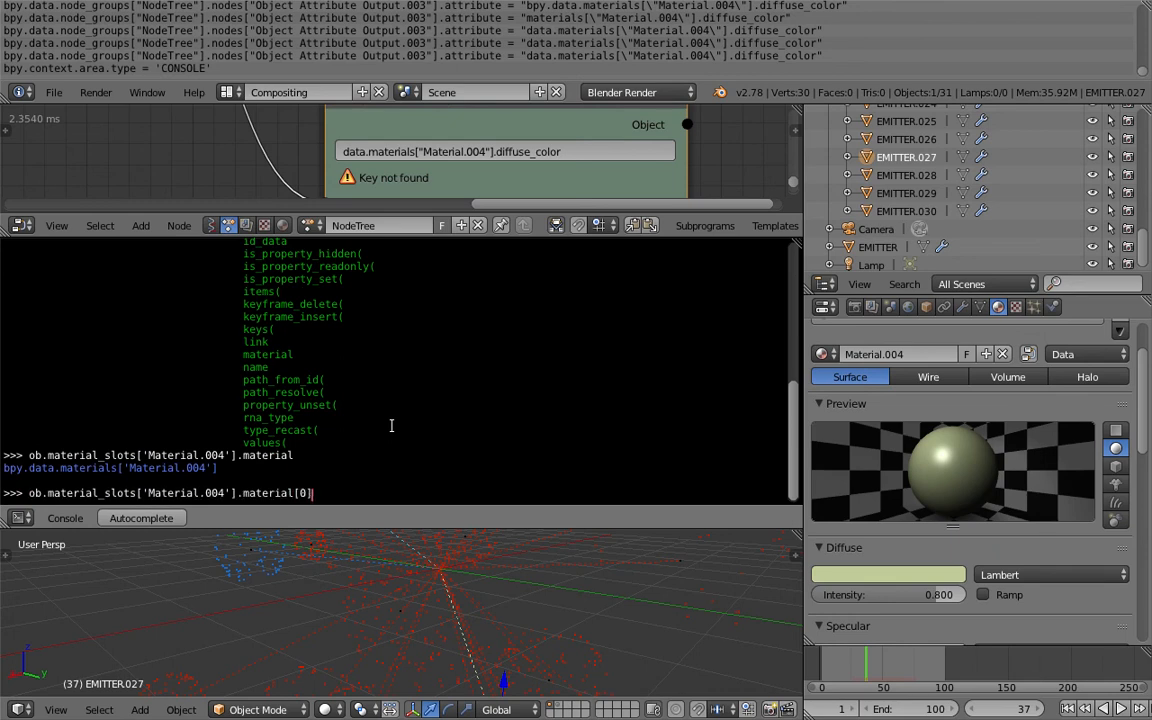
type("[0]")
key("Return")
key("Up")
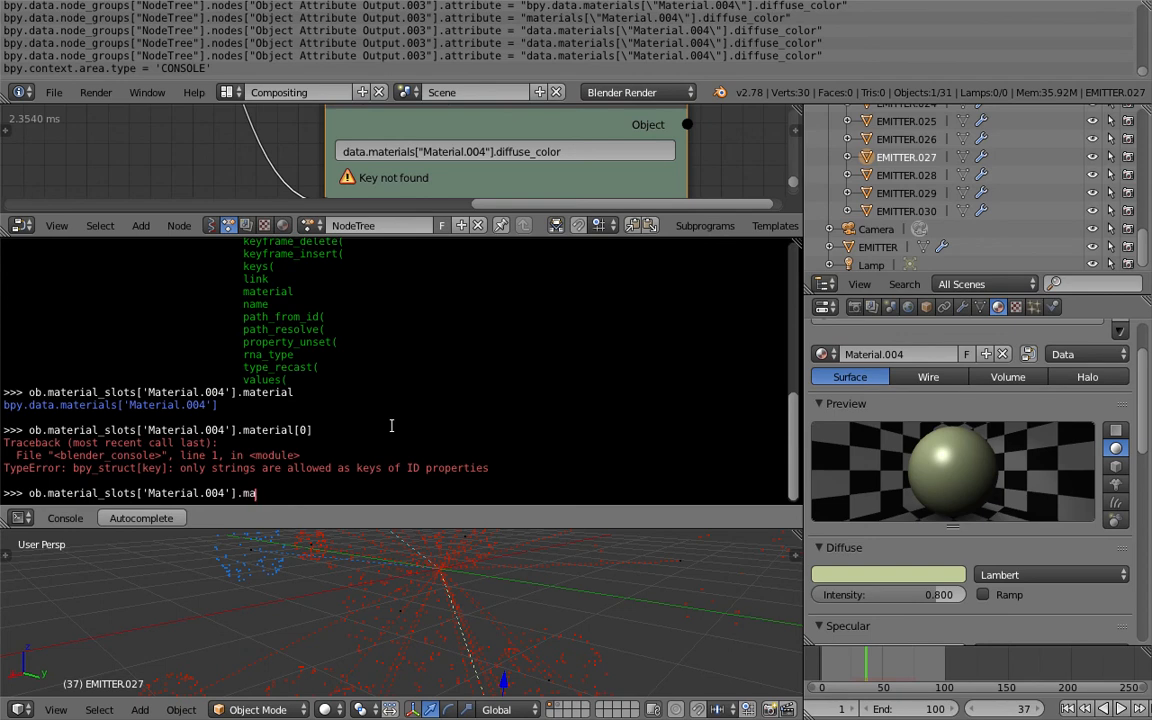
List the material's autocomplete members in the console and evaluate ob.material_slots['Material.004'].material.diffuse_color
key("ctrl+space")
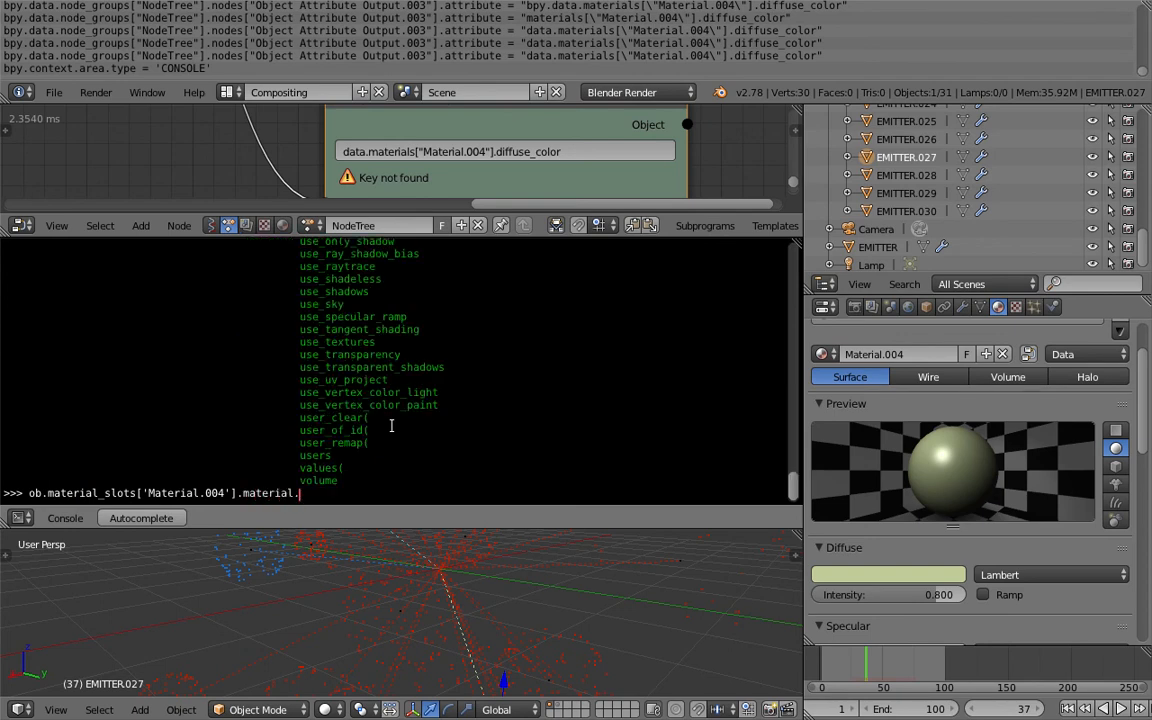
scroll(391, 426, "up", 10)
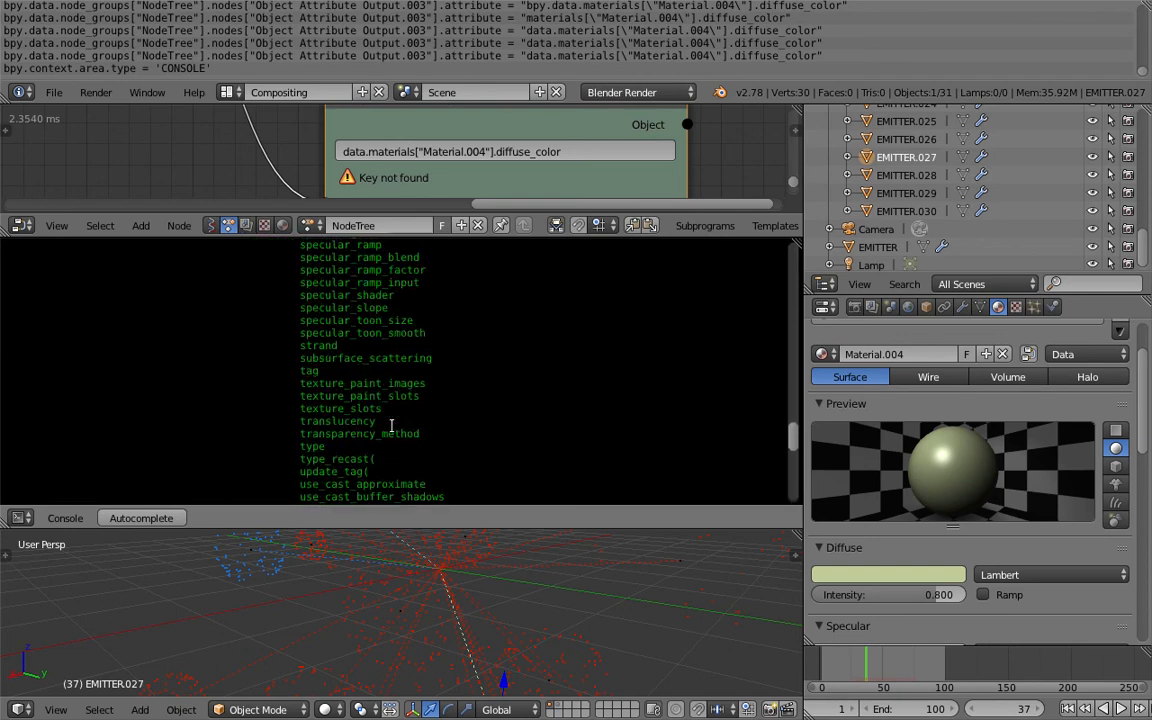
scroll(391, 426, "up", 10)
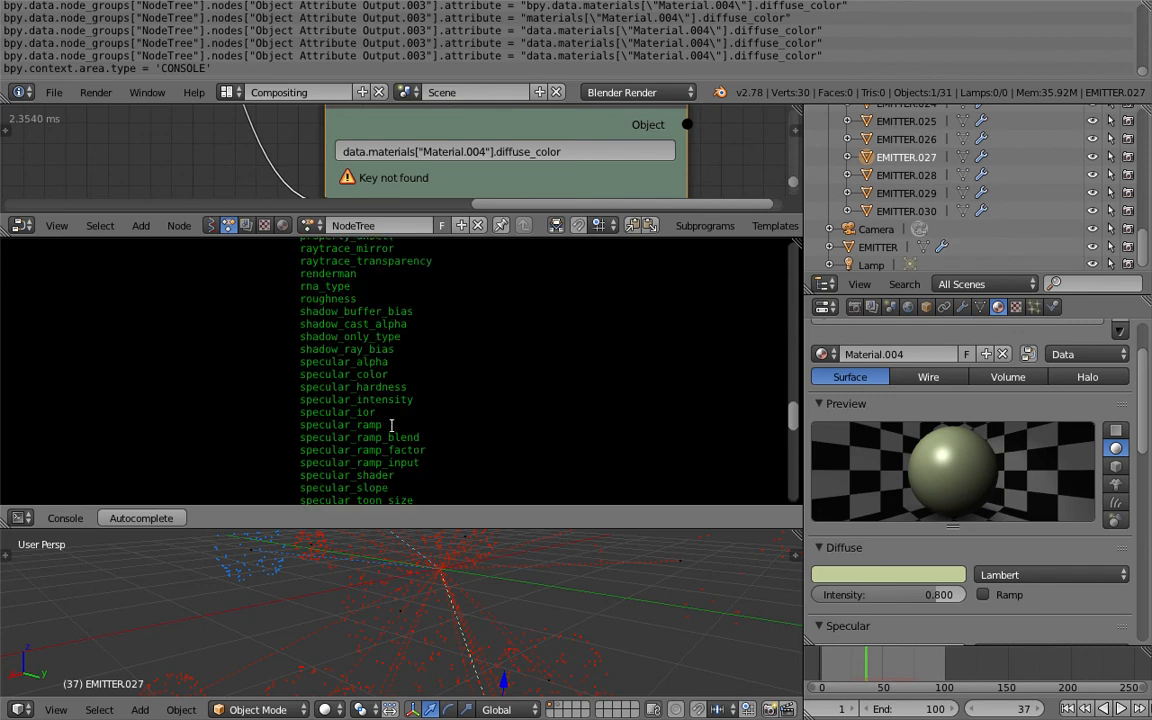
scroll(391, 426, "up", 8)
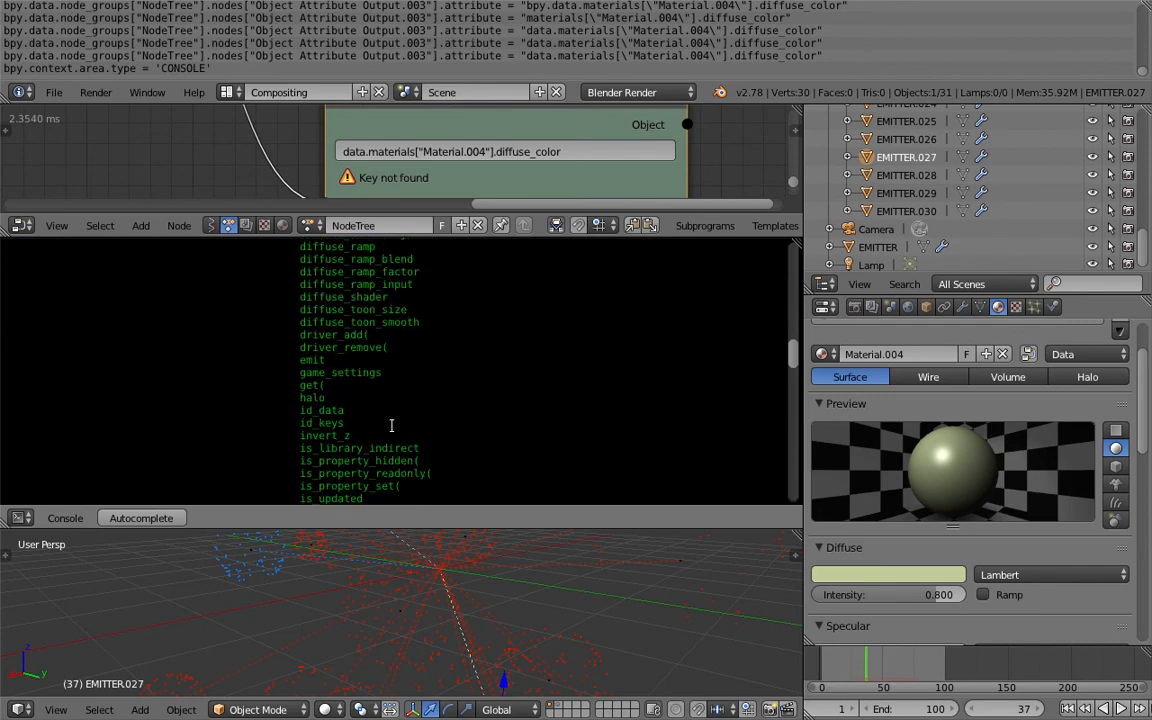
scroll(391, 426, "down", 20)
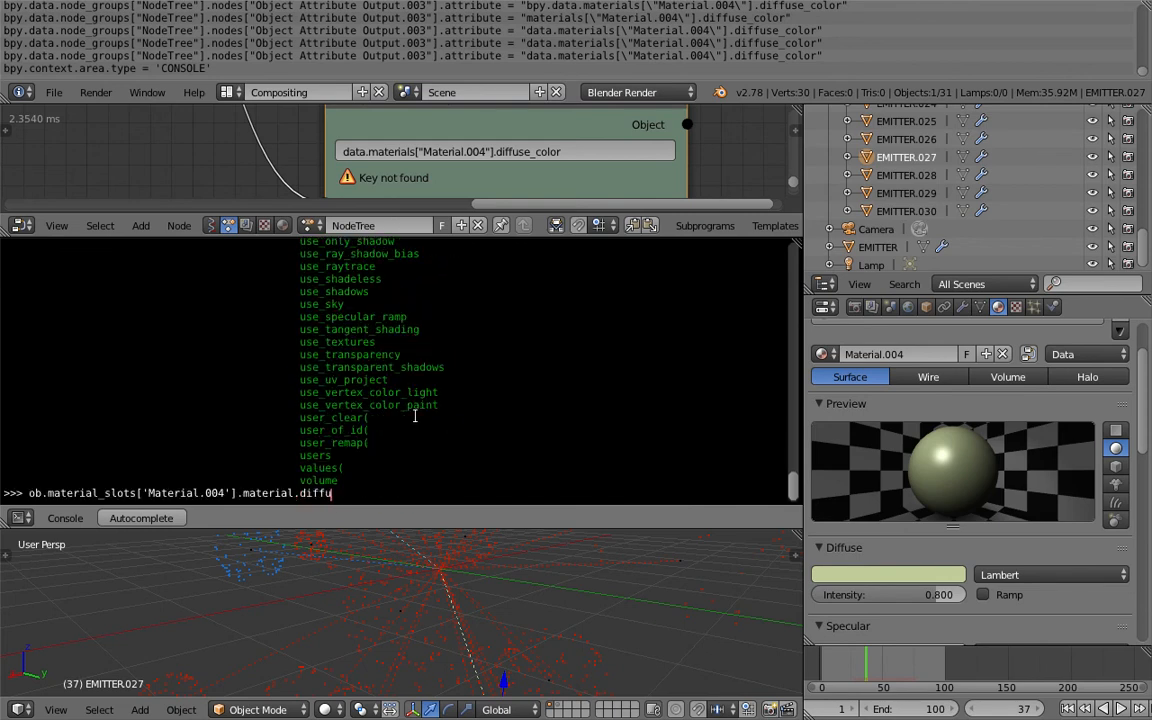
key("Return")
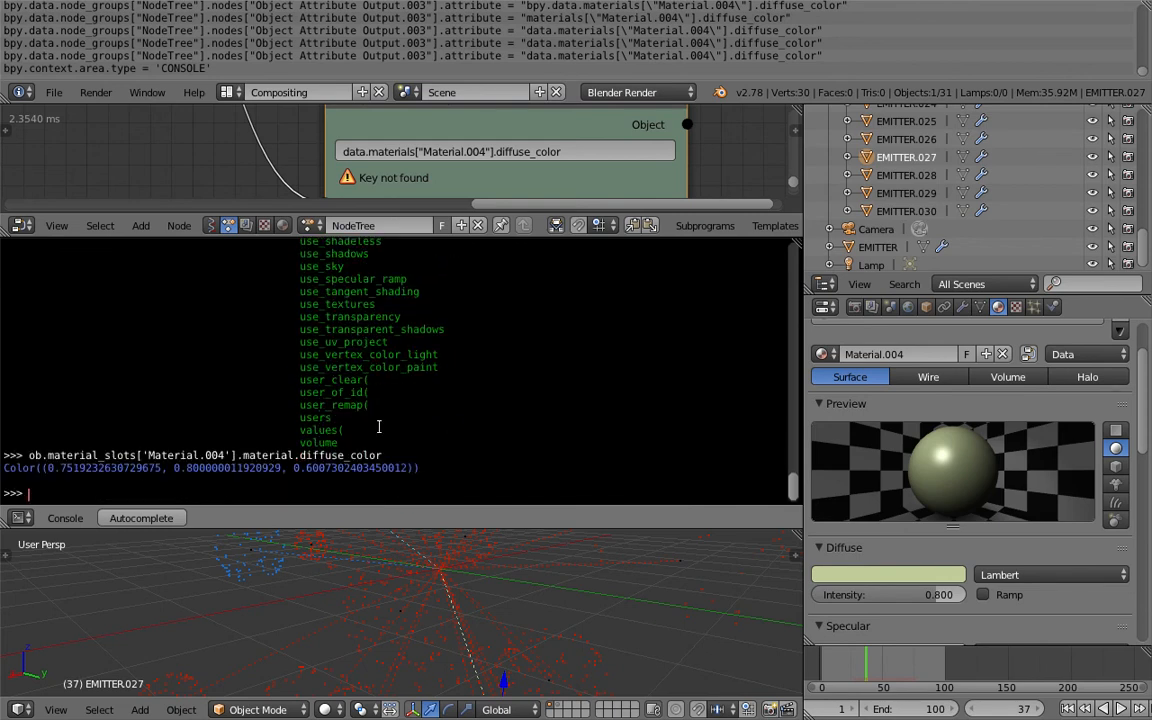
Copy the console path without the ob. prefix and set the Object Attribute Output's attribute to material_slots['Material.004'].material.diffuse_color
left_click_drag(52, 453, 247, 454)
left_click(60, 452)
left_click_drag(48, 454, 403, 455)
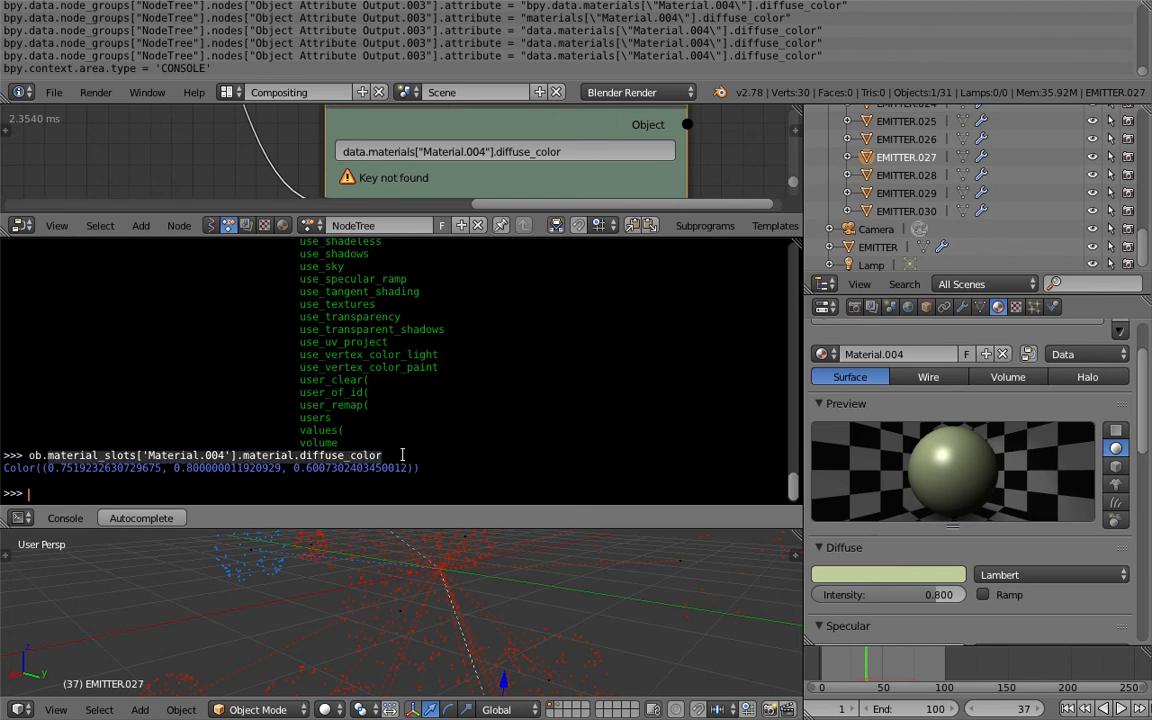
left_click_drag(507, 238, 507, 368)
left_click(480, 223)
type("material_slots['Material.004'].material.diffuse_color")
left_click(264, 180)
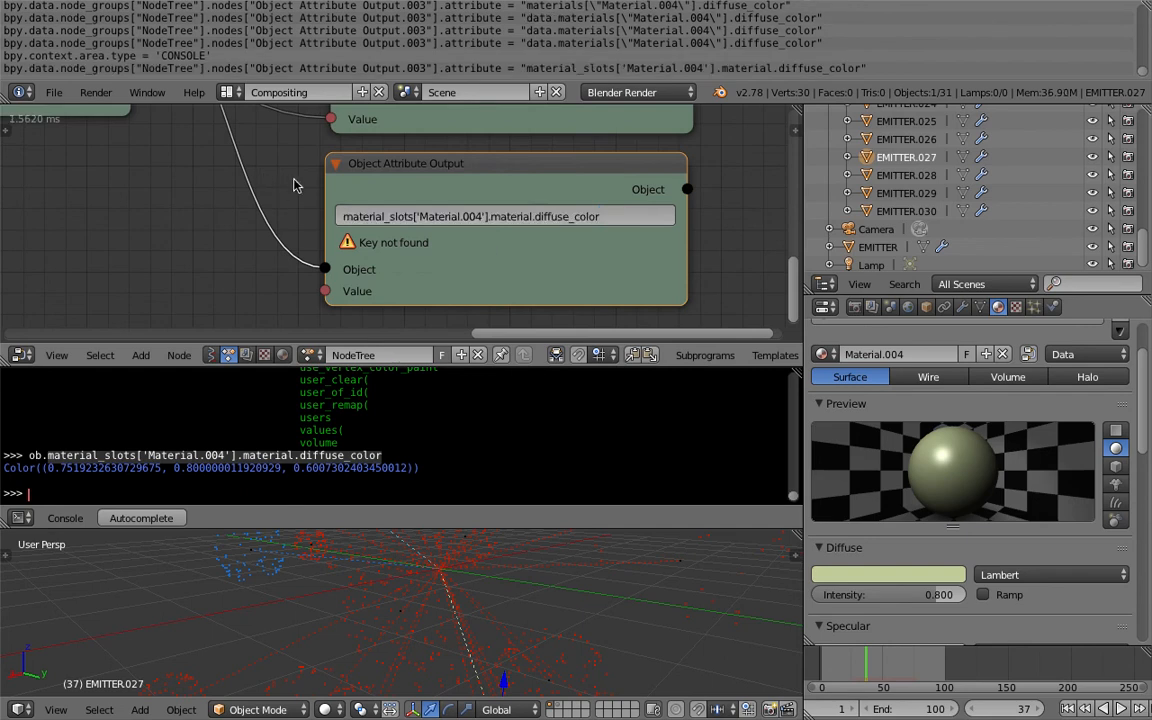
Replace the 'Material.004' key in the node's attribute path with index 0, making it material_slots[0].material.diffuse_color
scroll(264, 181, "up", 5)
left_click(442, 214)
left_click_drag(438, 214, 473, 216)
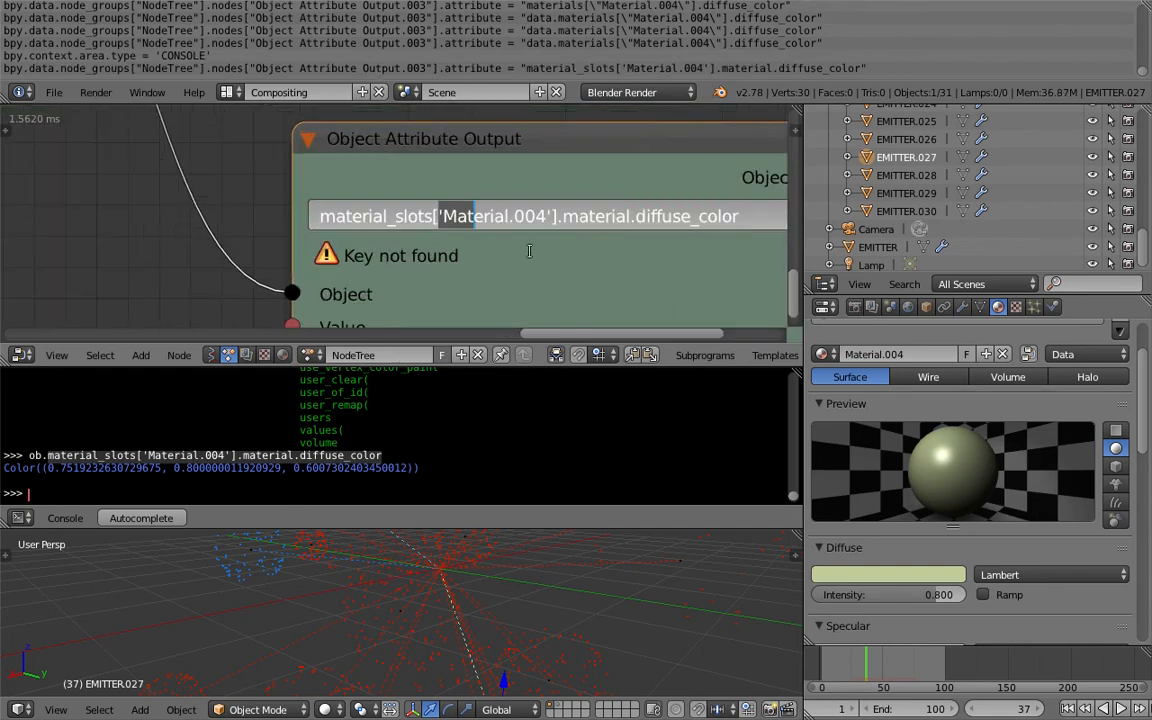
key("shift+Right")
key("shift+Right")
key("shift+Right")
key("shift+Right")
key("shift+Right")
key("shift+Right")
key("shift+Right")
key("shift+Right")
key("shift+Right")
key("shift+Right")
key("shift+Right")
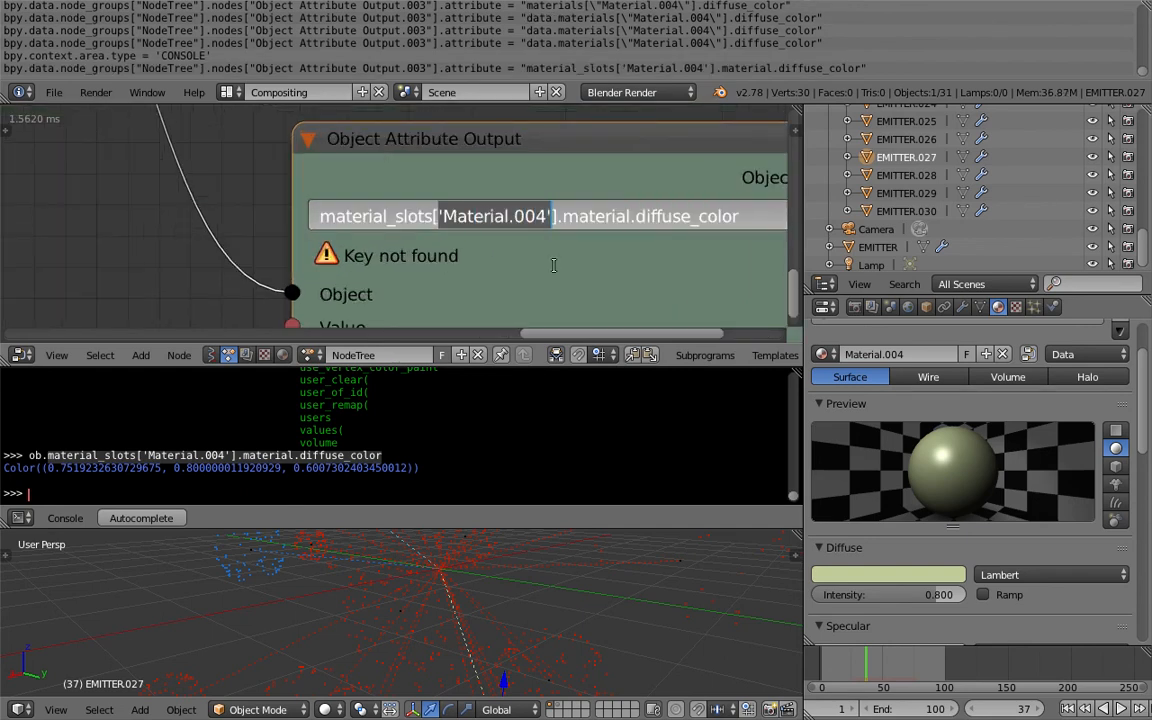
type("0")
key("Return")
Save the scene over the existing blend file
key("ctrl+s")
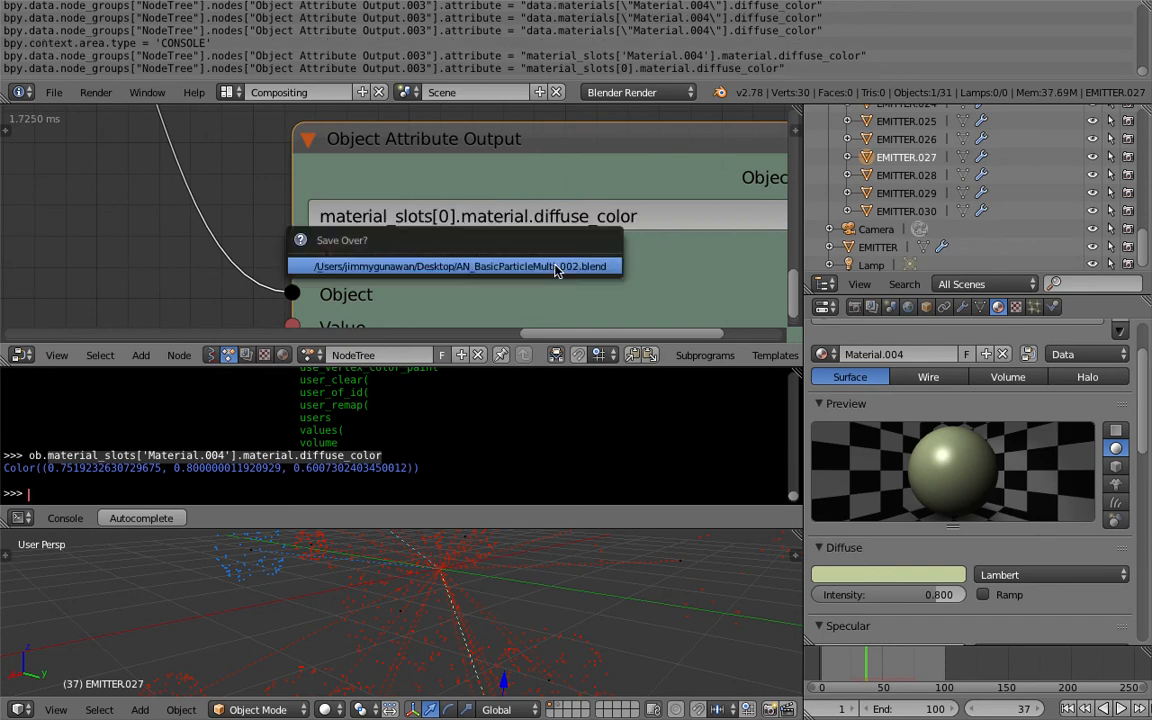
left_click(553, 265)
scroll(536, 181, "down", 2)
key("ctrl+s")
left_click(540, 184)
scroll(621, 264, "down", 2)
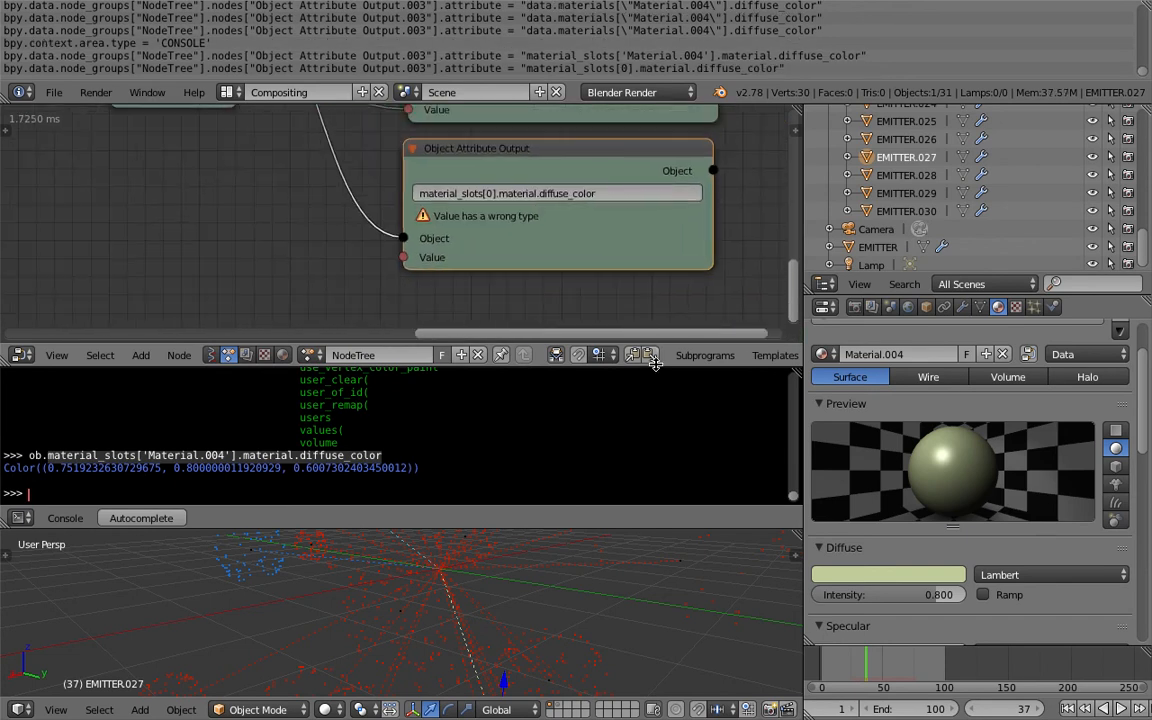
Enlarge the node editor over the console and select the Object Attribute Output node that drives frame_start
left_click_drag(655, 366, 640, 456)
scroll(425, 298, "down", 1)
middle_click_drag(437, 303, 459, 326)
scroll(393, 272, "up", 1)
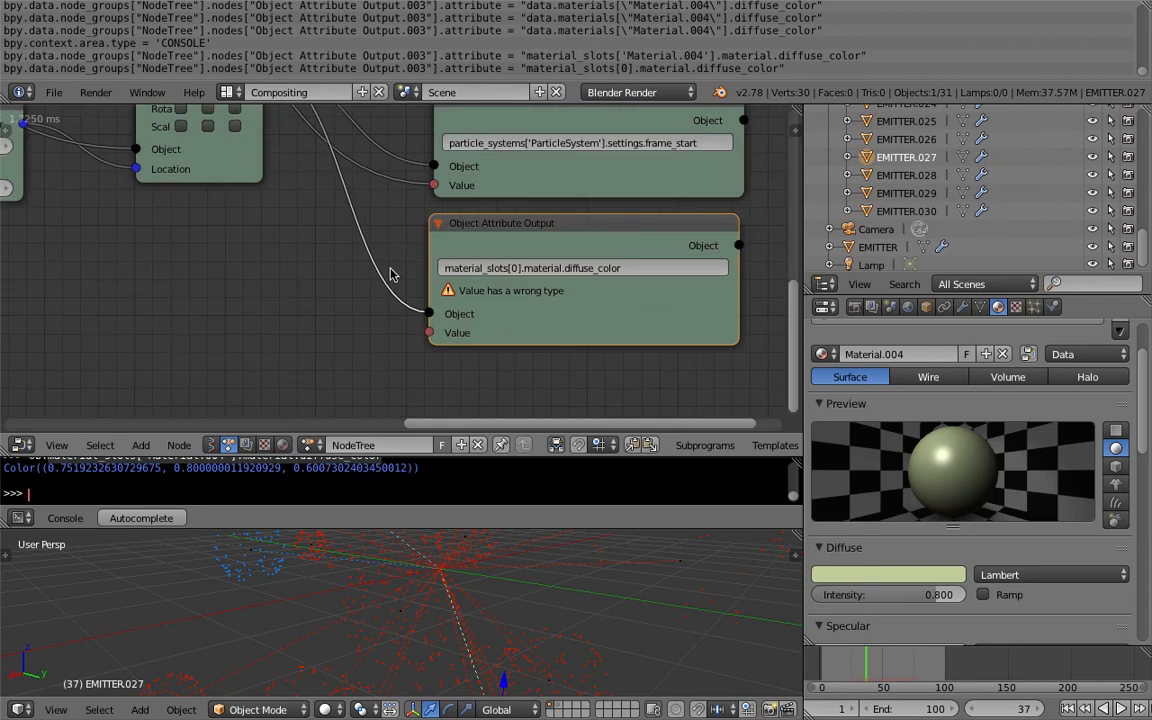
scroll(499, 257, "down", 1)
middle_click_drag(499, 257, 480, 318)
left_click(531, 163)
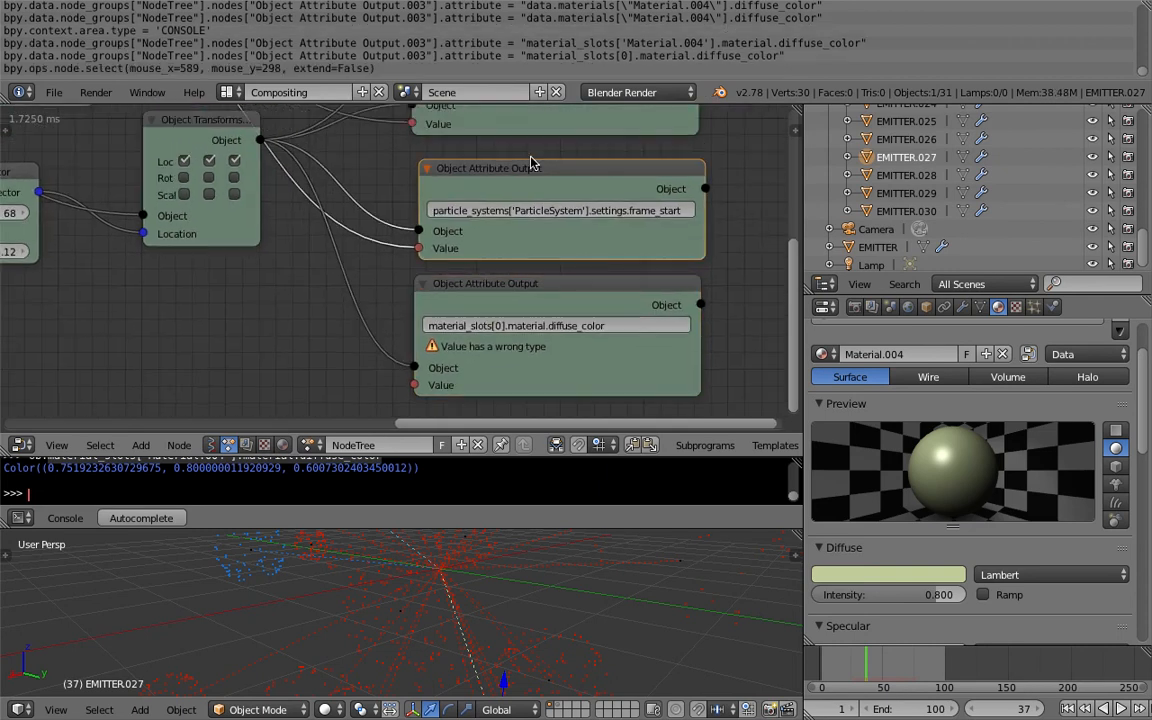
Open the color picker of Material.004's diffuse color to examine its RGB components
middle_click_drag(324, 294, 346, 268)
key("shift+a")
mouse_move(267, 330)
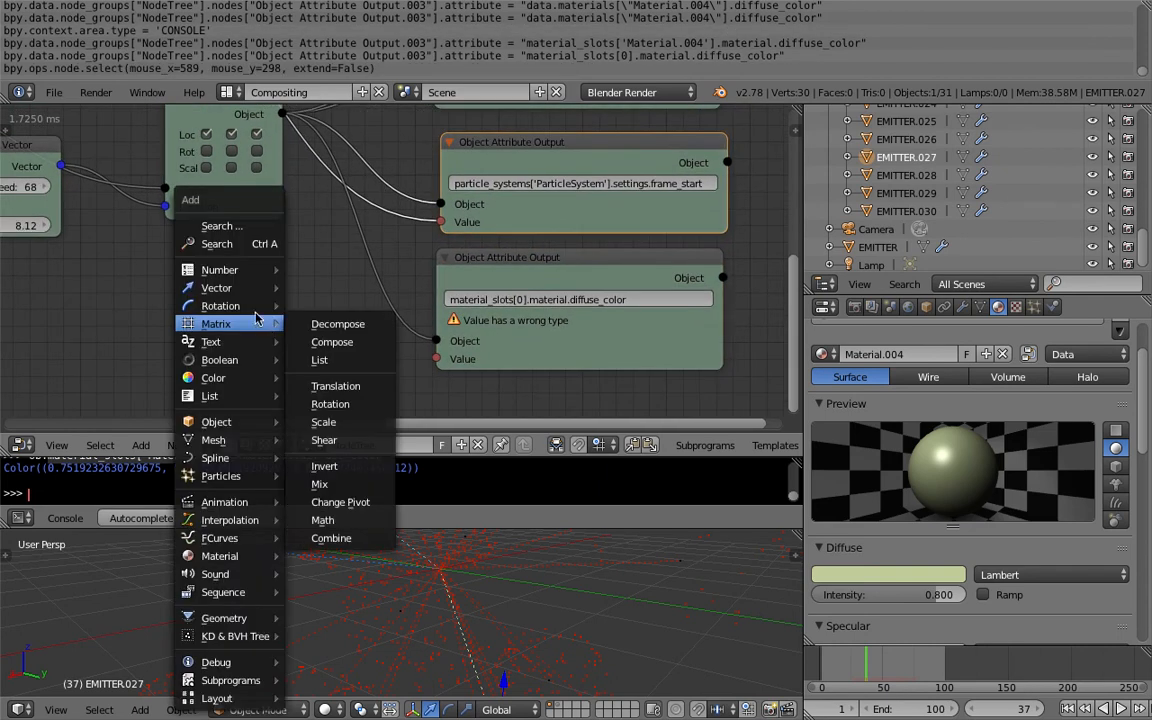
left_click(855, 572)
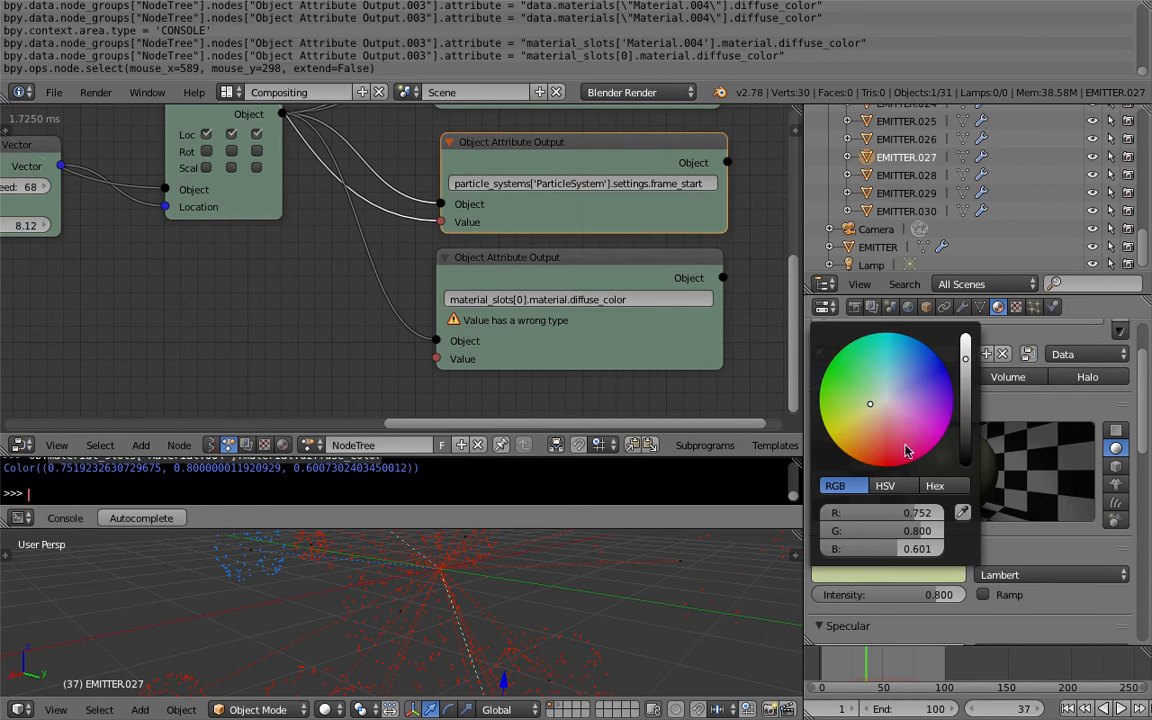
Add a Combine Color node, link its Color output to the diffuse_color attribute node's Value, and move it clear of that node
middle_click_drag(278, 317, 319, 311)
key("shift+a")
mouse_move(312, 318)
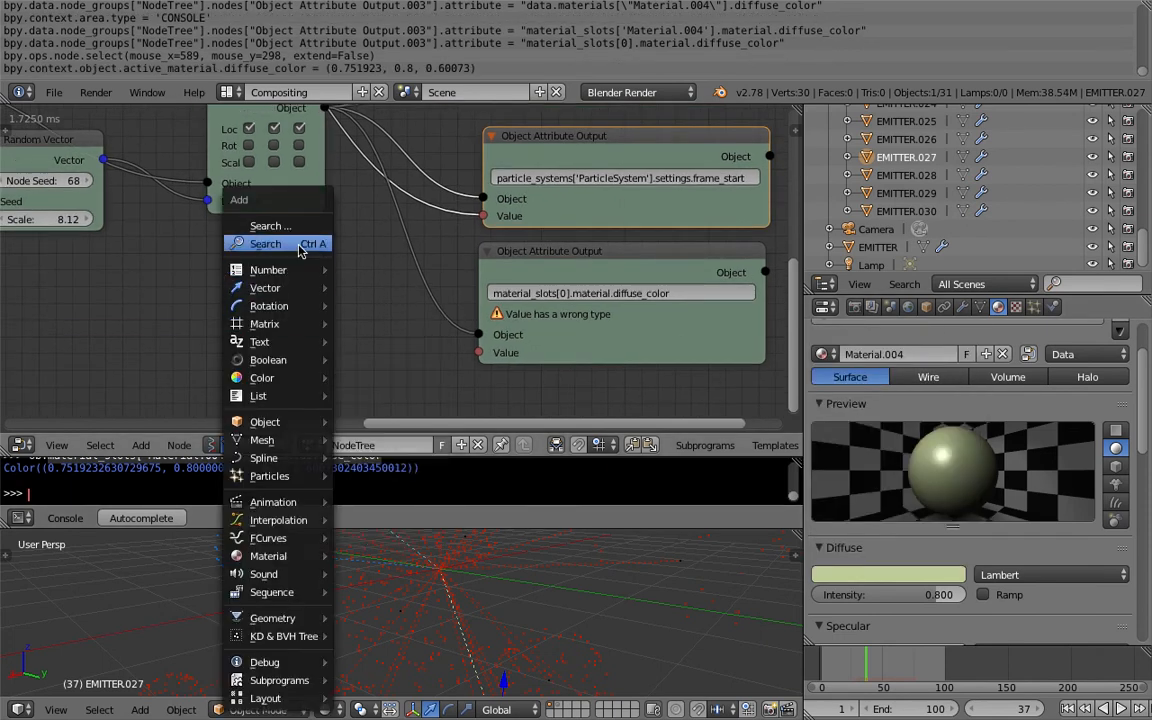
left_click(297, 244)
type("combine co")
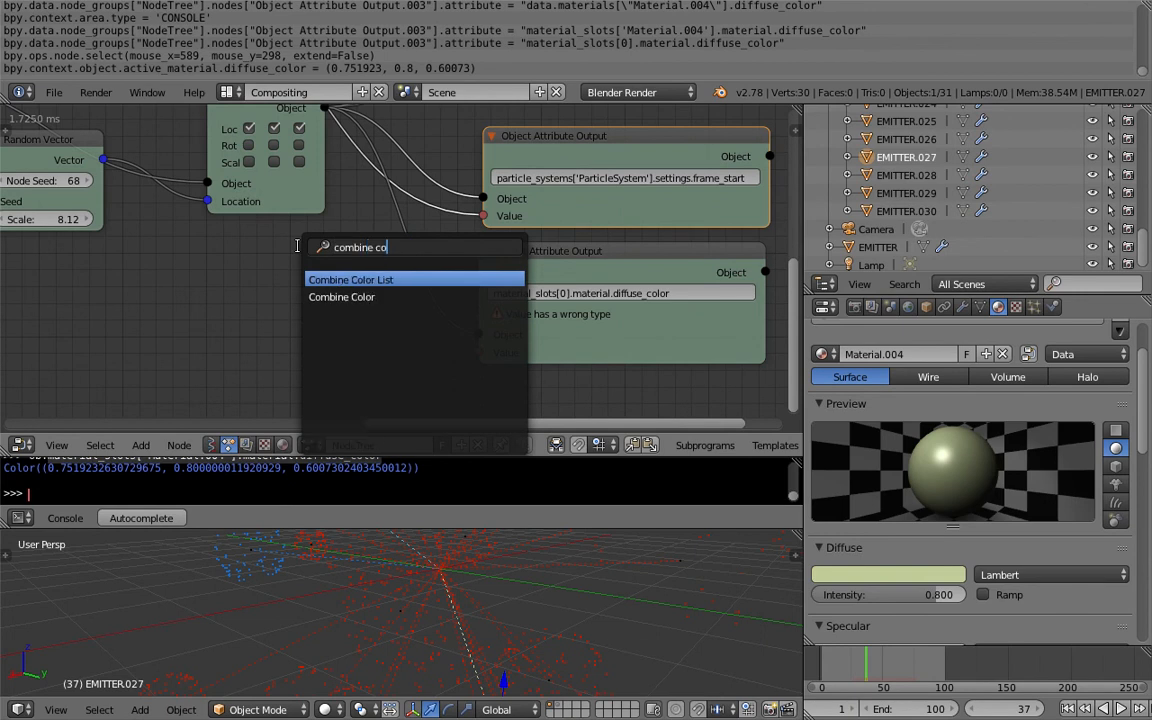
key("Down")
key("Return")
left_click(250, 256)
left_click_drag(365, 279, 480, 352)
left_click_drag(275, 258, 177, 260)
Insert a Separate Color node between Combine Color and the diffuse_color attribute output, and switch Combine Color to HSV
key("shift+a")
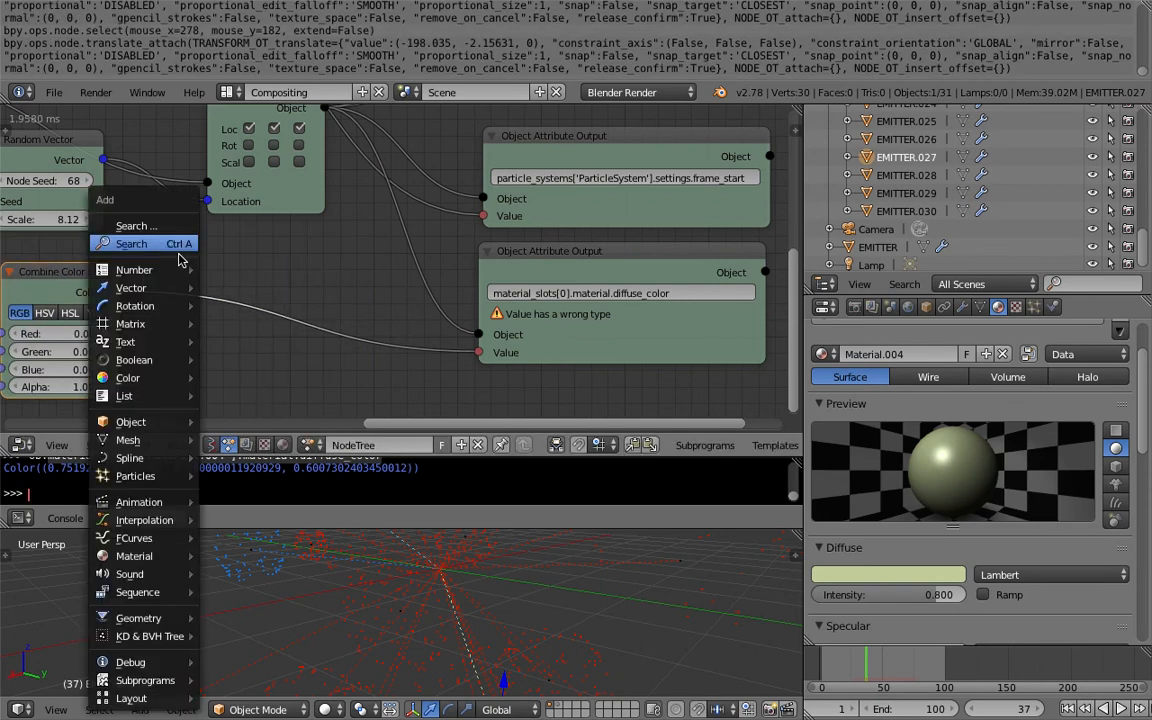
left_click(178, 250)
type("sepa")
key("Return")
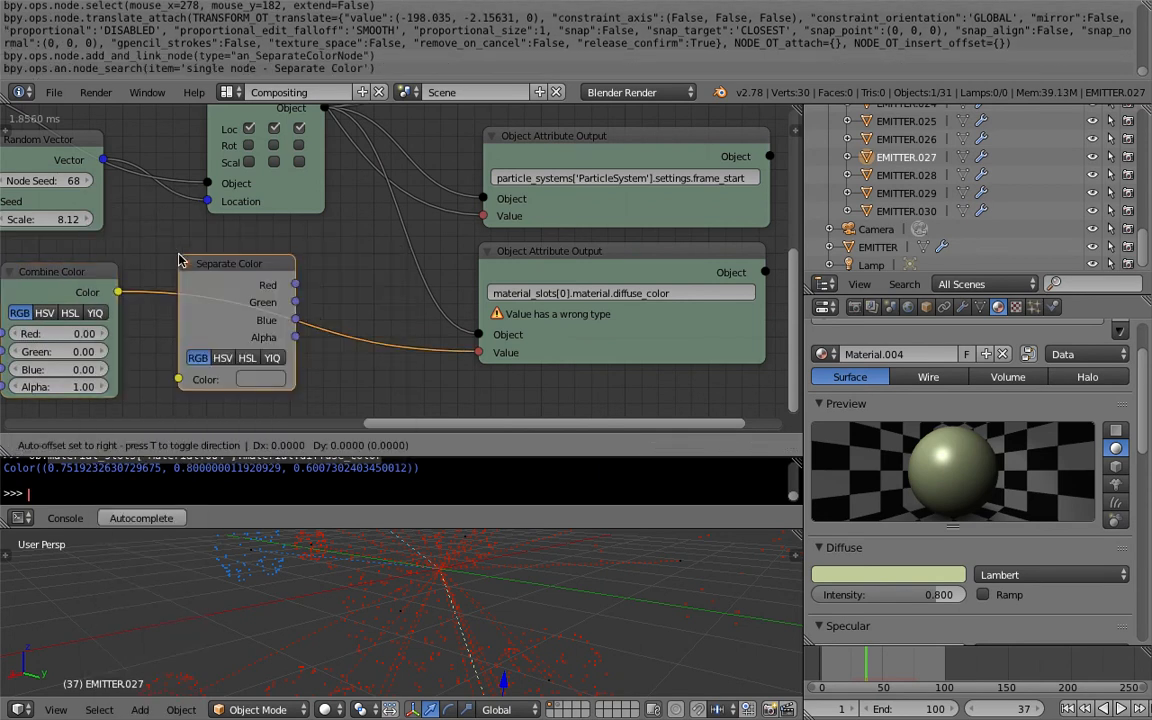
left_click(207, 273)
middle_click_drag(100, 290, 176, 287)
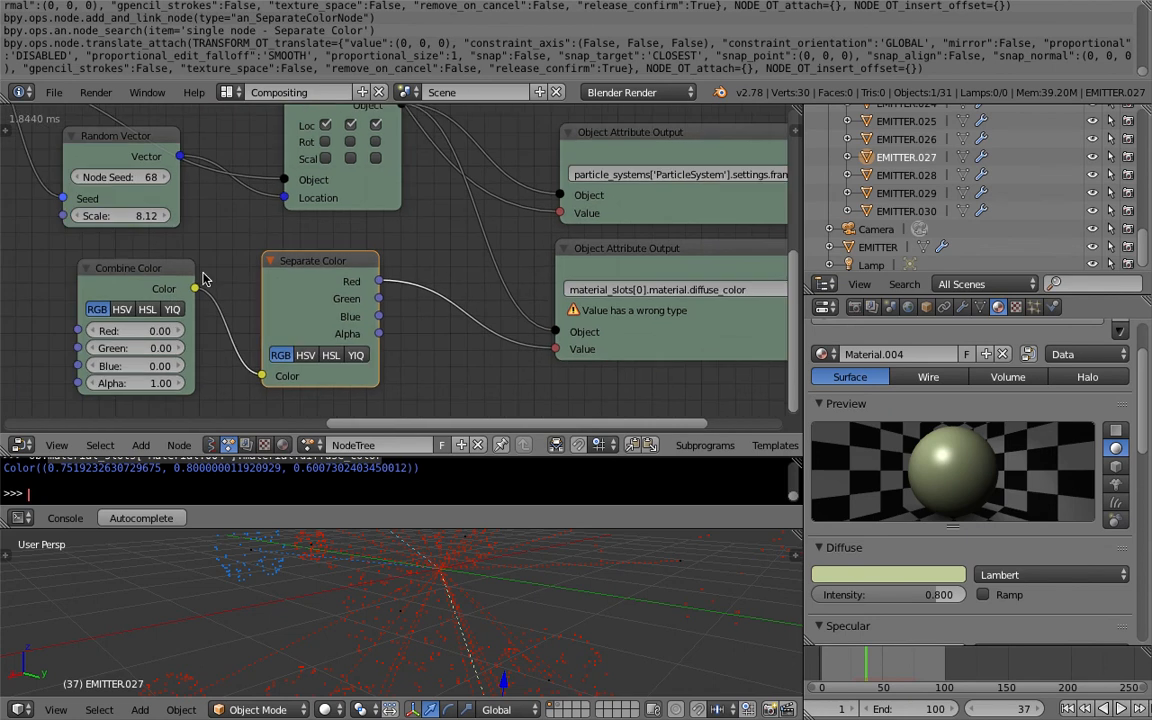
left_click(122, 309)
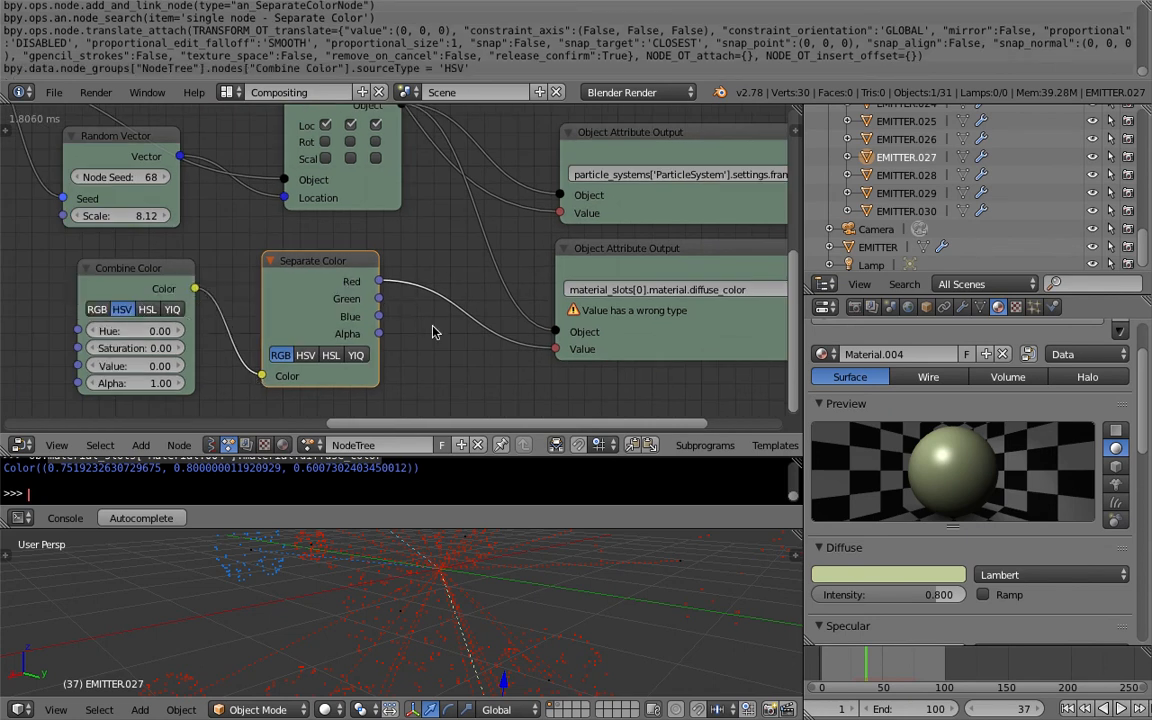
left_click_drag(370, 290, 328, 290)
key("shift+a")
left_click(442, 393)
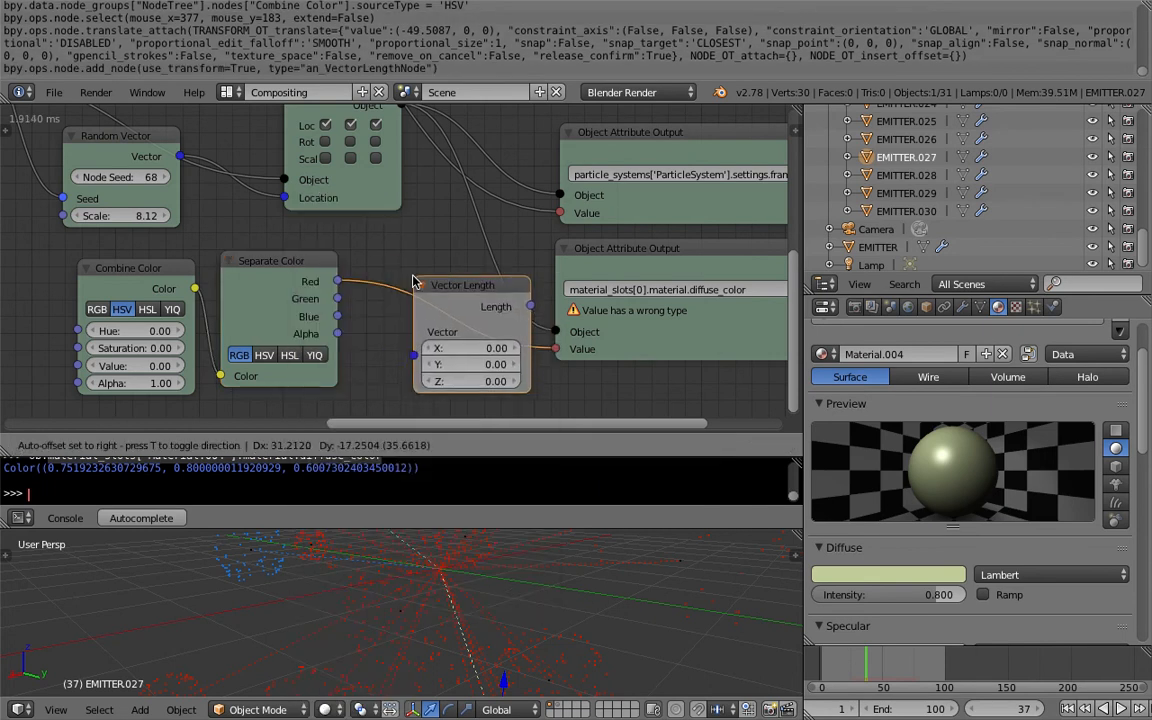
left_click(372, 345)
key("x")
Insert a Combine Vector node on the link between Separate Color and the diffuse_color attribute output, placed close to Separate Color
key("shift+a")
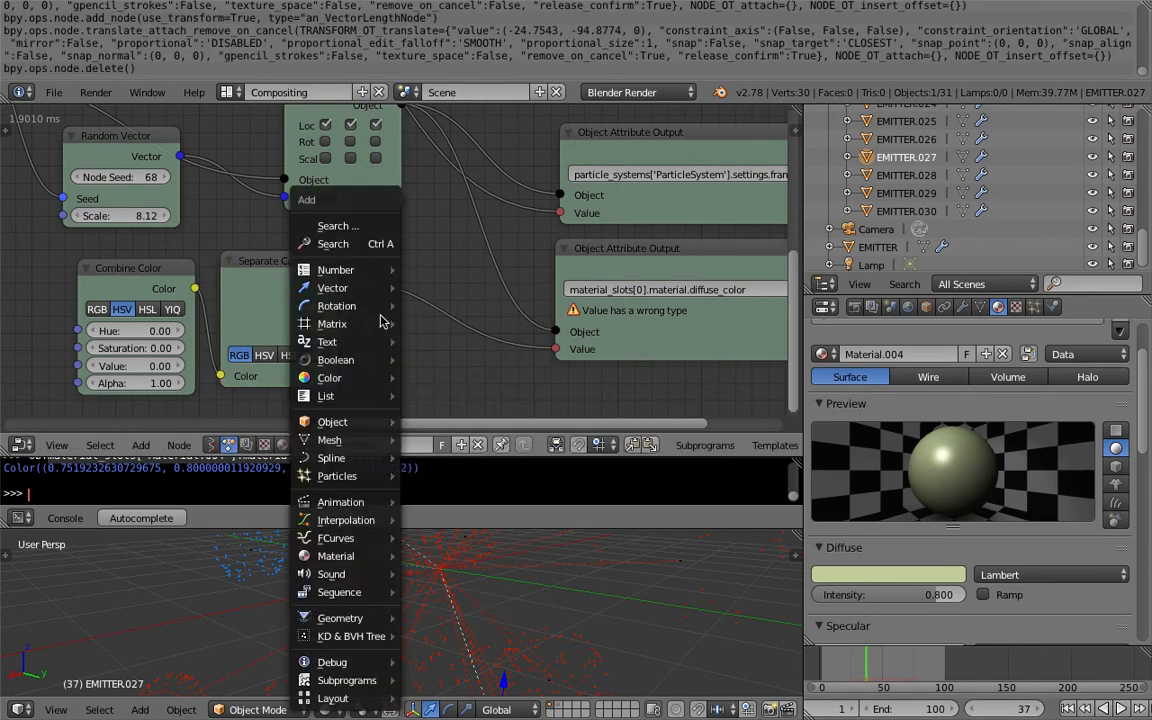
left_click(375, 244)
type("vec")
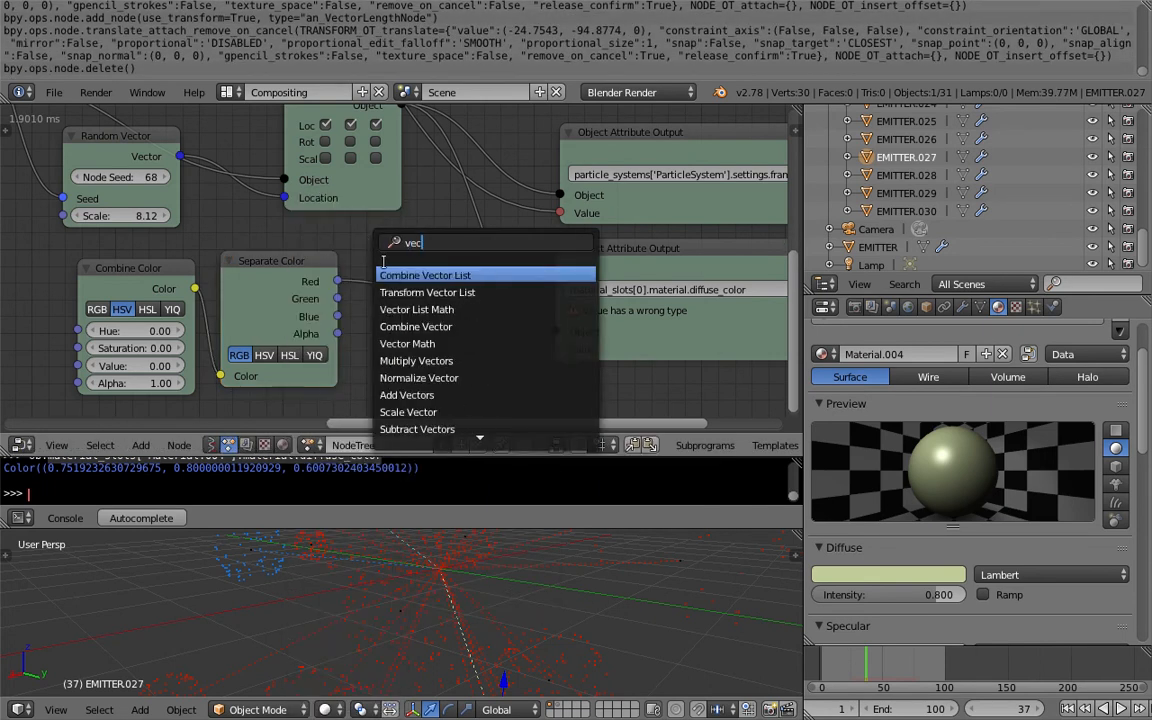
key("BackSpace")
key("BackSpace")
key("BackSpace")
type("combine v")
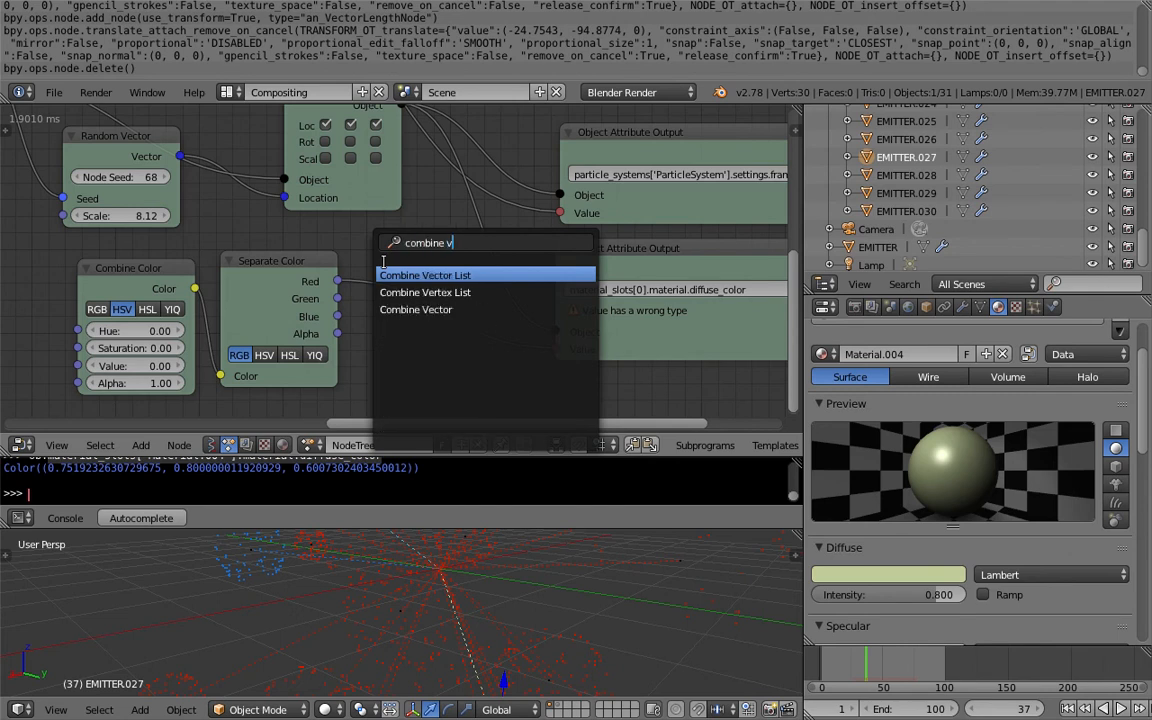
key("Down")
key("Down")
key("Return")
left_click(385, 263)
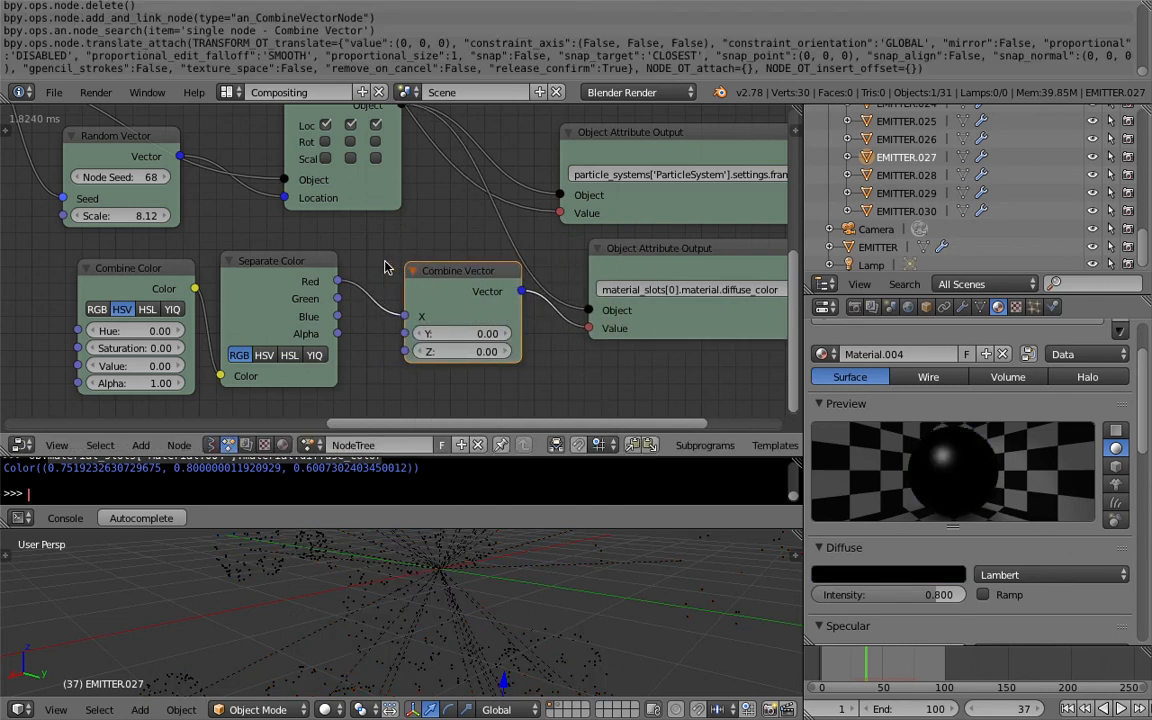
left_click_drag(452, 282, 421, 286)
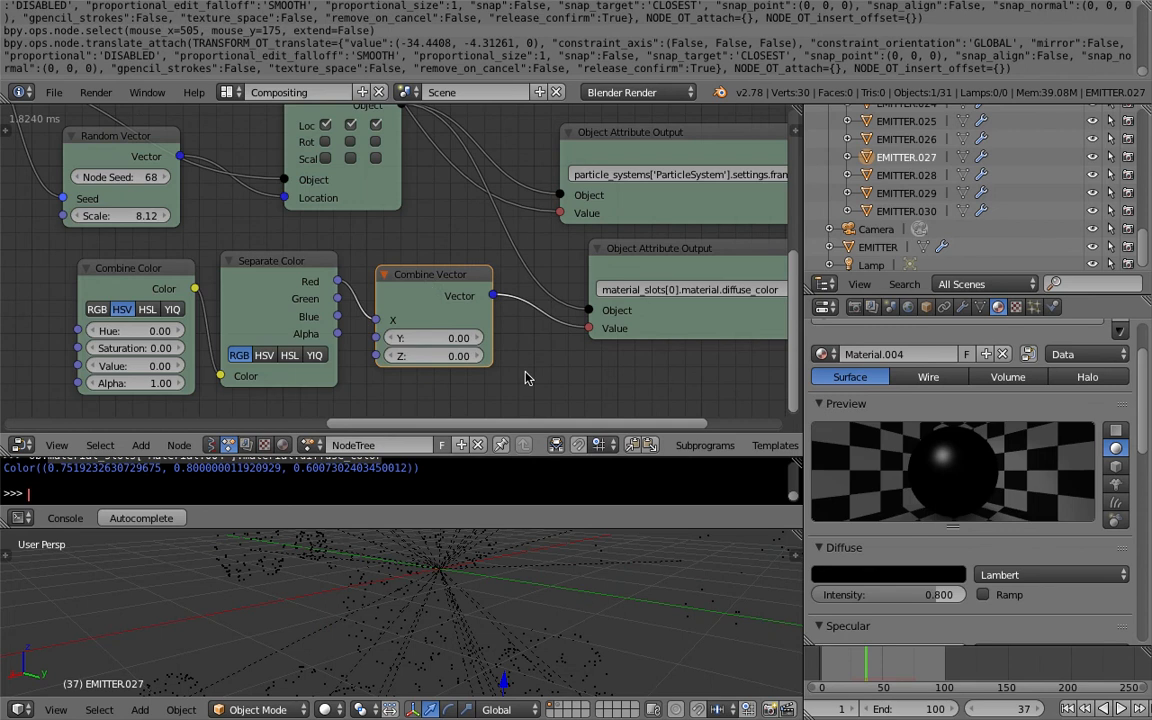
Set Combine Color's Saturation and Value to 1.00 and its Hue to 0.64
left_click_drag(132, 330, 106, 331)
type("1")
key("Return")
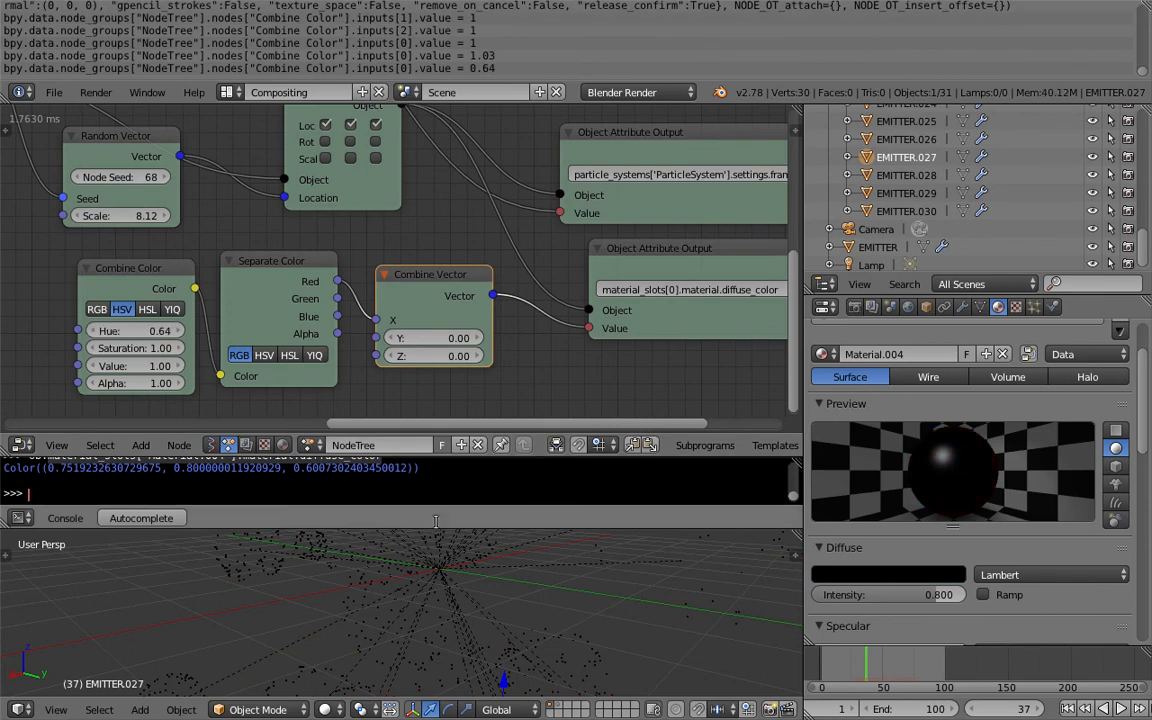
Enlarge the 3D view below the console so the whole particle burst fits
left_click_drag(444, 458, 444, 418)
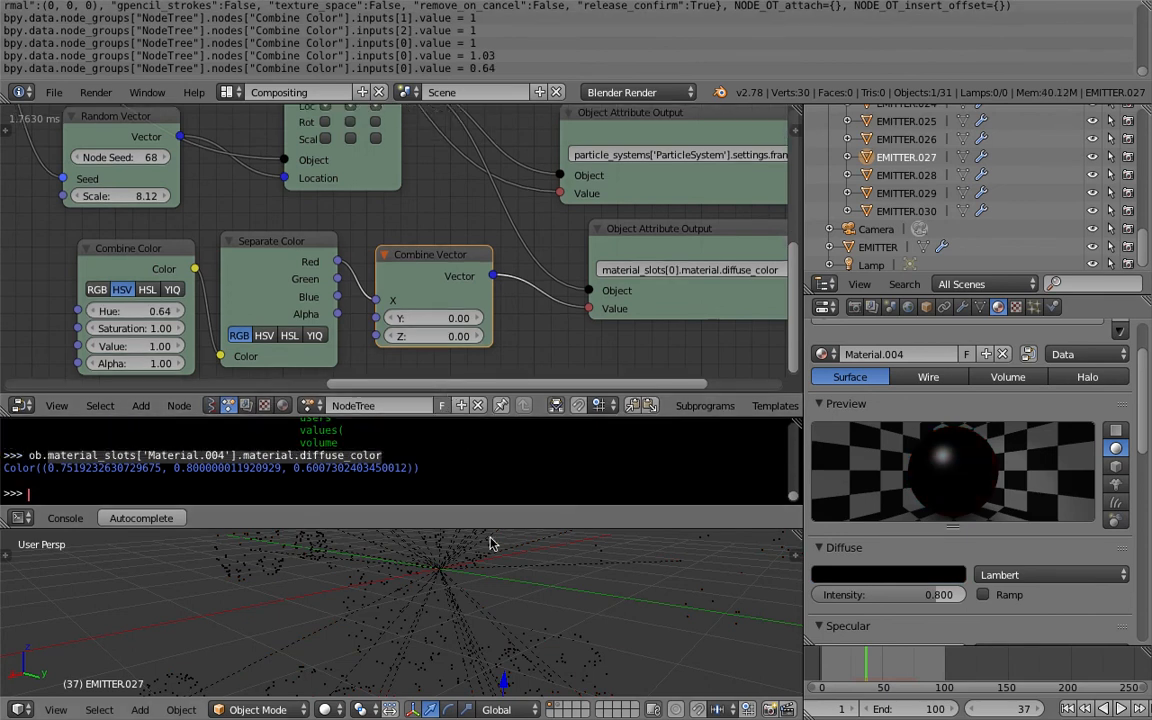
left_click_drag(493, 530, 496, 298)
scroll(535, 575, "down", 5)
Deselect all objects in the 3D view and save over the current blend file
key("a")
key("a")
key("a")
middle_click_drag(545, 571, 523, 553)
key("ctrl+s")
left_click(522, 550)
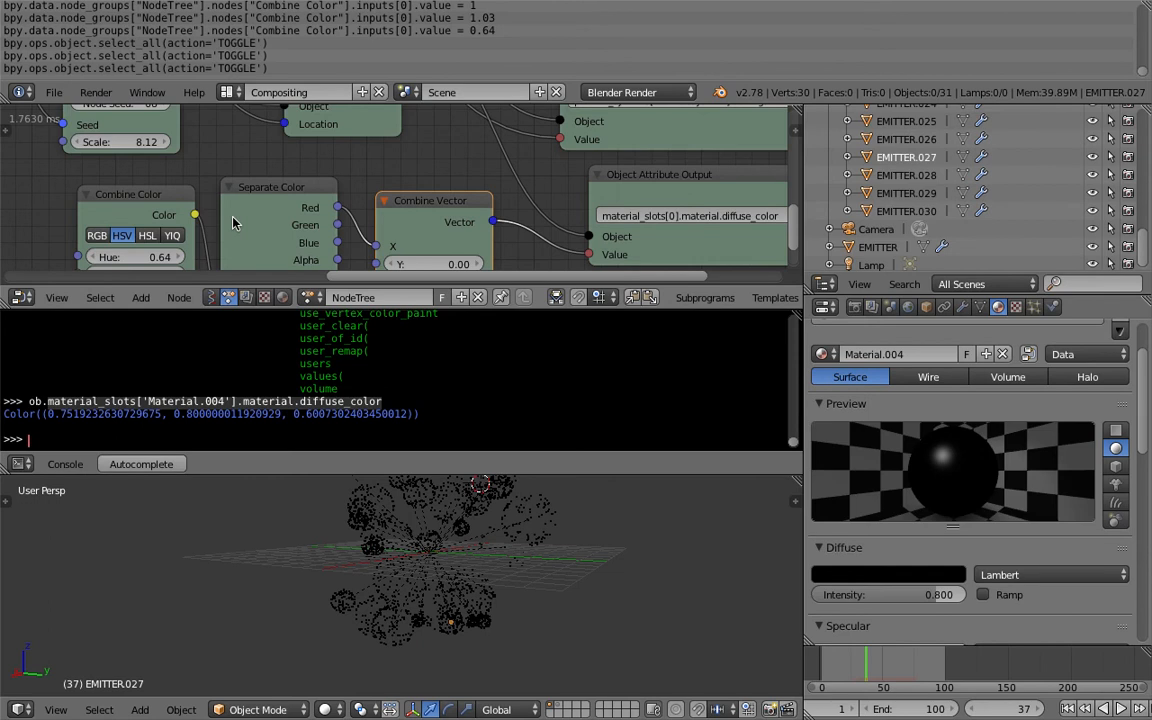
Link Separate Color's Green and Blue outputs to the Y and Z inputs of Combine Vector
middle_click_drag(232, 200, 347, 140)
left_click_drag(285, 157, 258, 154)
left_click_drag(422, 149, 491, 206)
left_click_drag(431, 182, 491, 224)
left_click(545, 165)
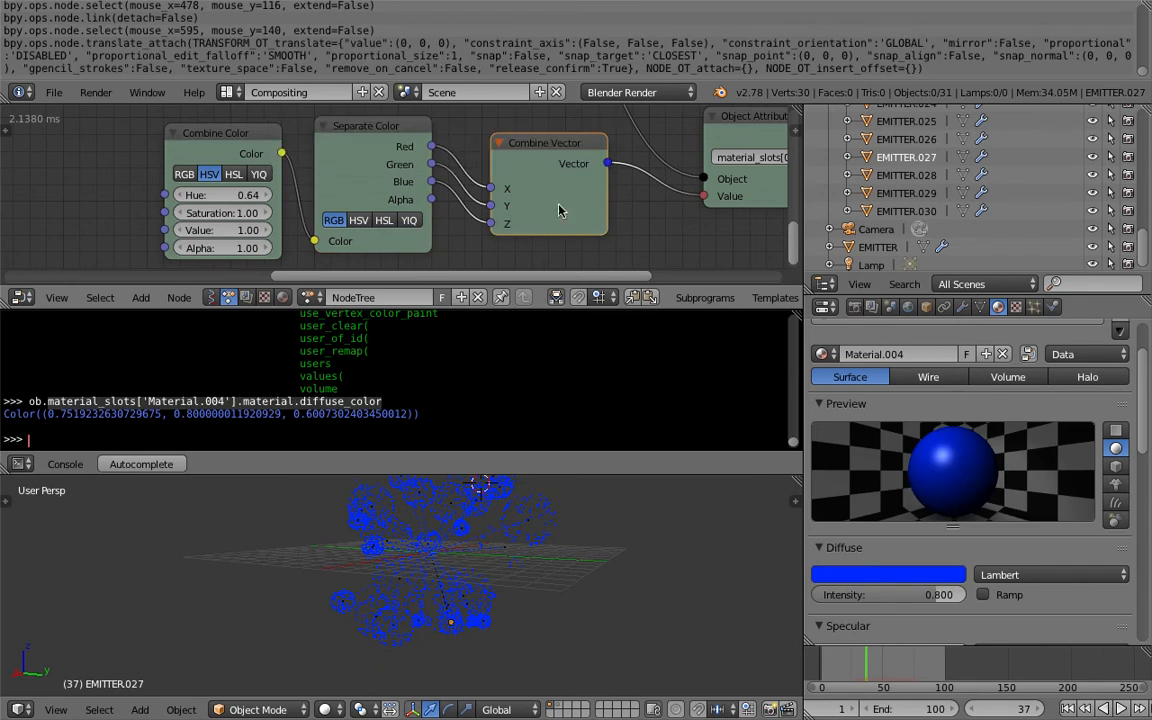
Try Separate Color in HSV mode with Hue, Saturation and Value linked to Combine Vector's X, Y and Z
left_click(358, 220)
left_click_drag(431, 146, 490, 206)
left_click_drag(431, 182, 491, 224)
Set Combine Color's Value to 0.94 and its Hue to 0.37
left_click_drag(250, 229, 91, 197)
left_click_drag(243, 193, 354, 193)
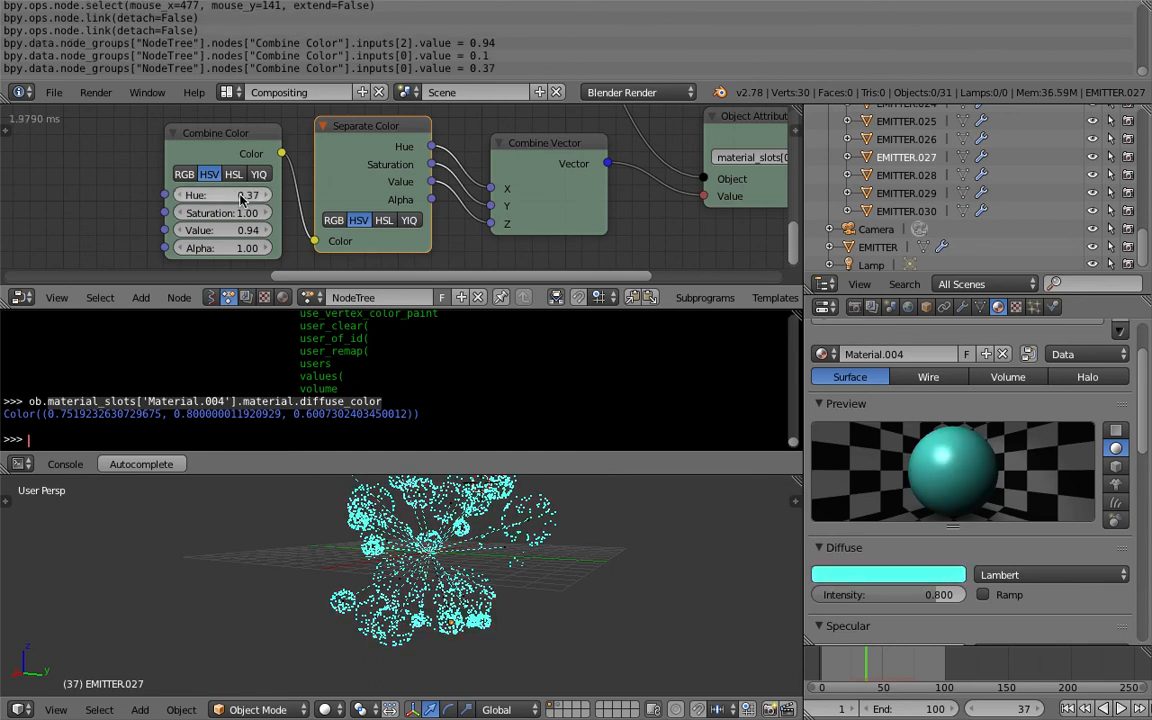
Switch Separate Color back to RGB, and set the Hue of Combine Color to 0.64
left_click(333, 220)
left_click_drag(240, 132, 215, 127)
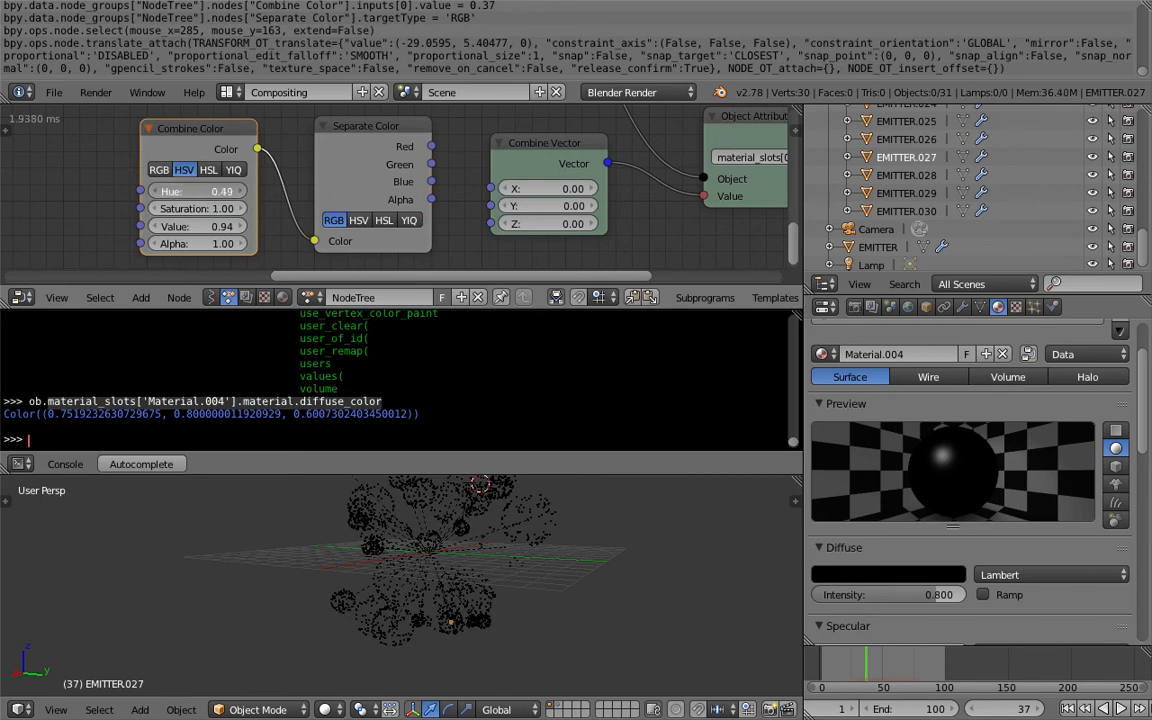
left_click_drag(230, 191, 250, 191)
Link Separate Color's Red, Green and Blue outputs to Combine Vector's X, Y and Z inputs
left_click_drag(431, 146, 491, 189)
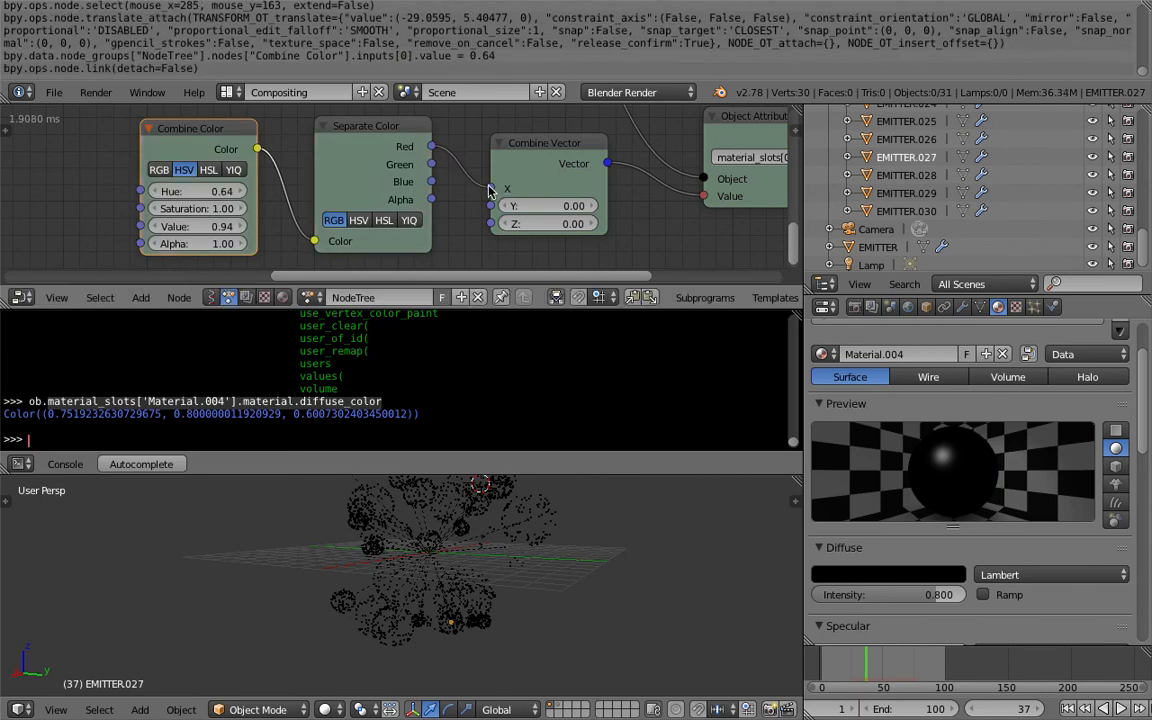
left_click_drag(431, 164, 487, 224)
key("ctrl+s")
left_click(487, 224)
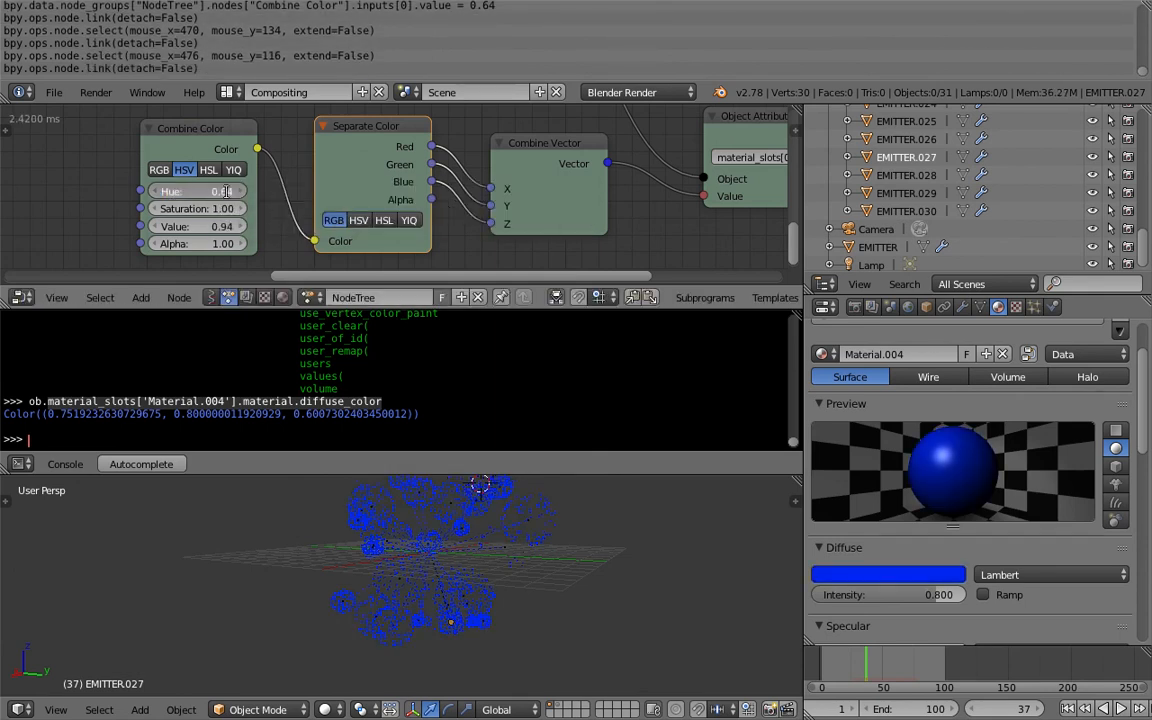
Try Hue values of 1.00 and 1.27 on Combine Color, keeping Saturation at 1.00
left_click_drag(190, 191, 250, 191)
left_click(194, 209)
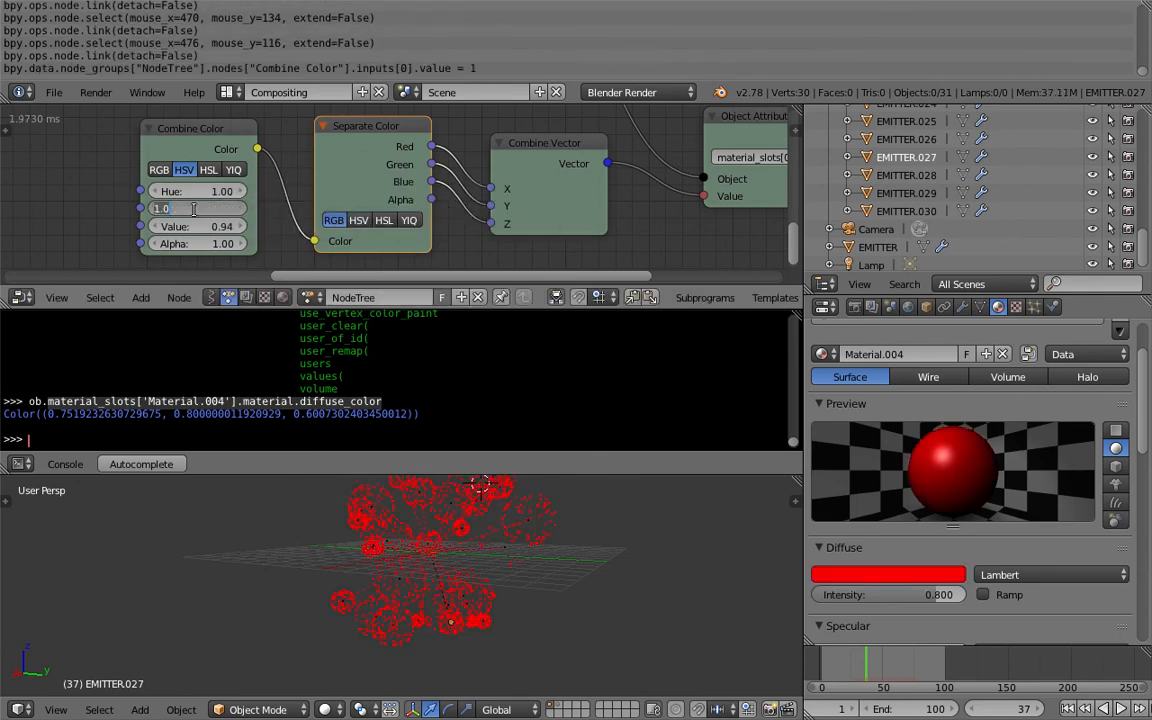
left_click(117, 221)
left_click_drag(190, 191, 220, 191)
Inspect the recoloured particles from another angle and save the scene over the existing blend file
scroll(550, 567, "down", 2)
mouse_move(556, 571)
middle_mouse_down()
mouse_move(537, 593)
mouse_move(571, 573)
mouse_move(571, 558)
middle_mouse_up()
scroll(532, 605, "up", 3)
key("ctrl+s")
left_click(530, 608)
scroll(560, 604, "down", 2)
left_click(617, 585)
key("ctrl+s")
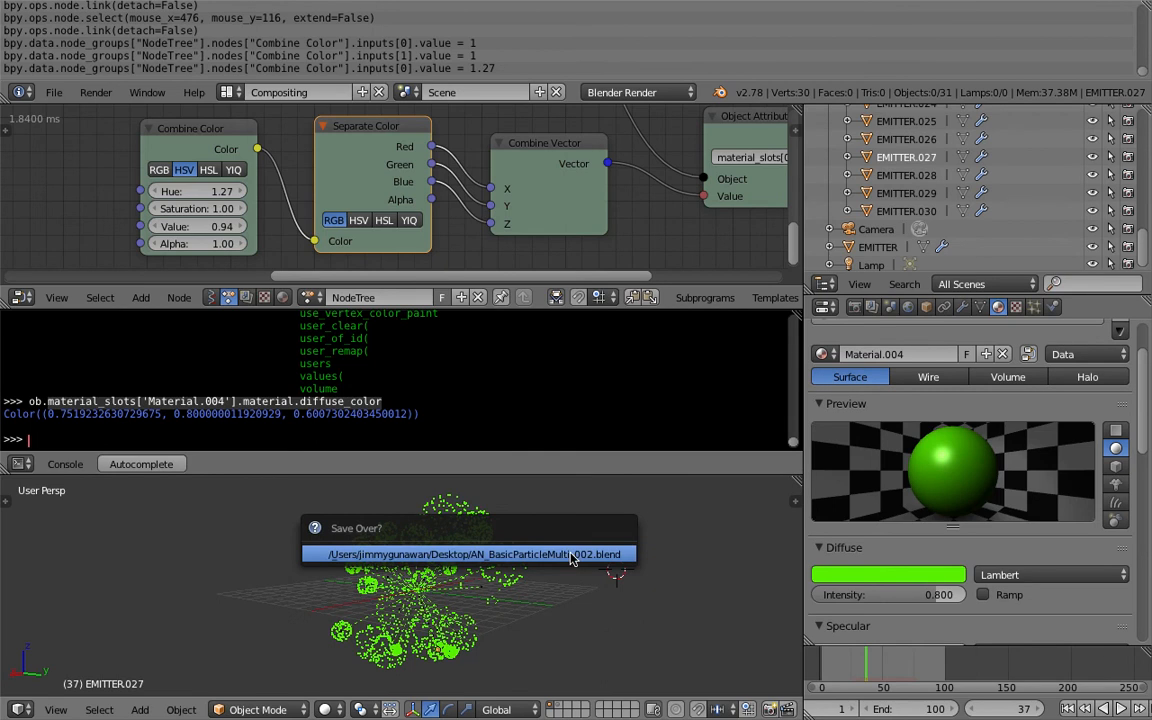
left_click(571, 557)
Give the Python console's space to the node editor and rearrange the nodes to make room around Combine Color
scroll(300, 217, "down", 3)
middle_click_drag(300, 217, 342, 224)
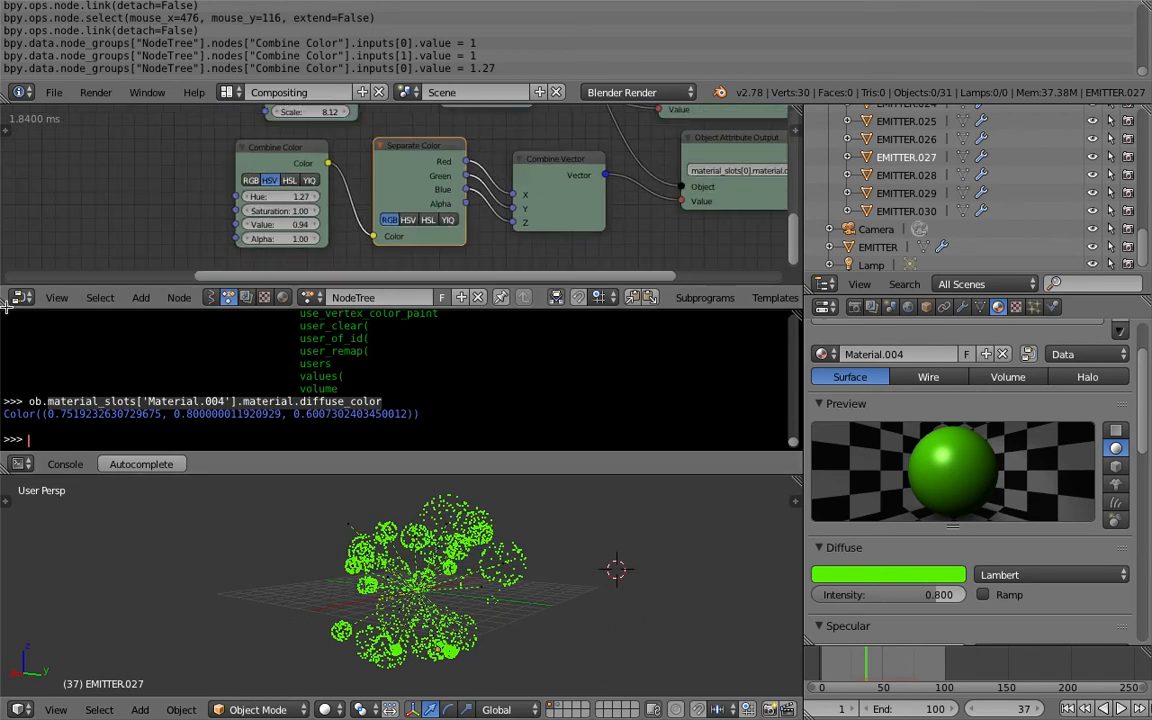
left_click_drag(13, 365, 14, 373)
scroll(184, 258, "down", 2)
middle_click_drag(188, 252, 262, 333)
left_click_drag(239, 170, 178, 197)
middle_click_drag(226, 232, 234, 221)
scroll(396, 354, "up", 2)
scroll(362, 345, "up", 1)
Set Combine Color's Hue to 1.45 and move the node beneath Random Vector, beside Separate Color
mouse_move(374, 347)
left_mouse_down()
mouse_move(360, 347)
mouse_move(390, 347)
mouse_move(376, 352)
left_mouse_up()
key("ctrl+s")
left_click(376, 352)
left_click_drag(369, 297, 386, 303)
key("ctrl+s")
left_click(386, 303)
Add a Random Number node and place it between Loop Input and Combine Color
middle_click_drag(270, 306, 305, 293)
key("shift+a")
mouse_move(262, 310)
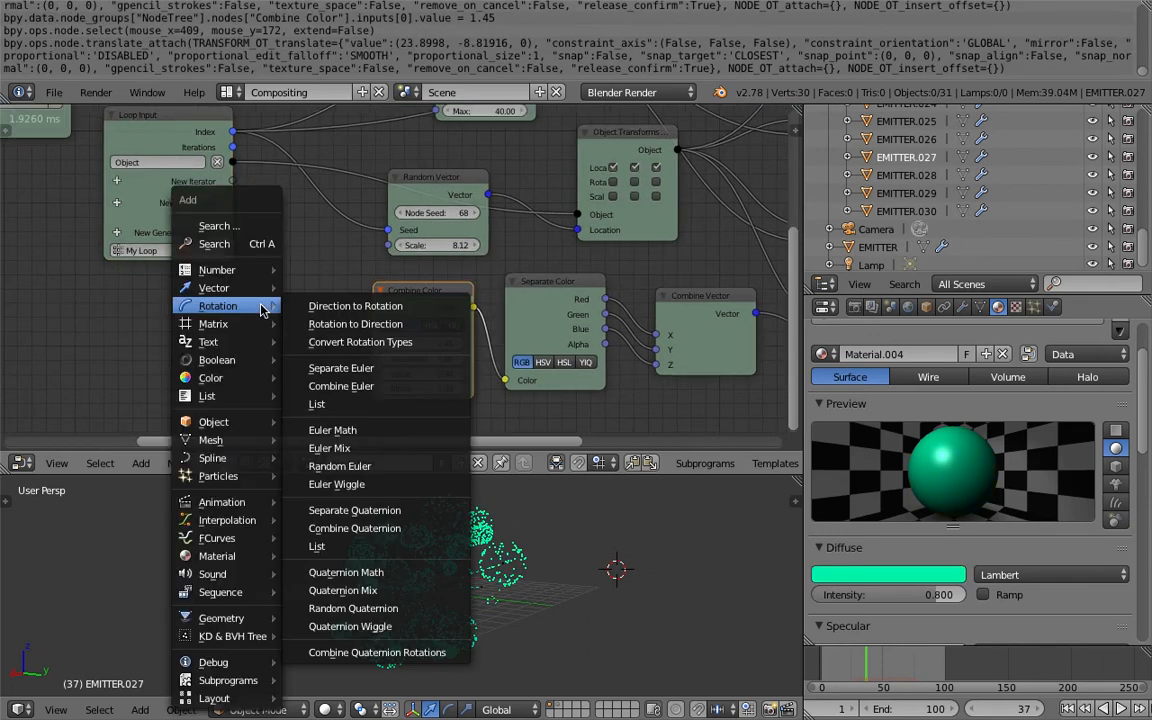
left_click(214, 244)
type("random mn")
key("BackSpace")
key("BackSpace")
type("nu")
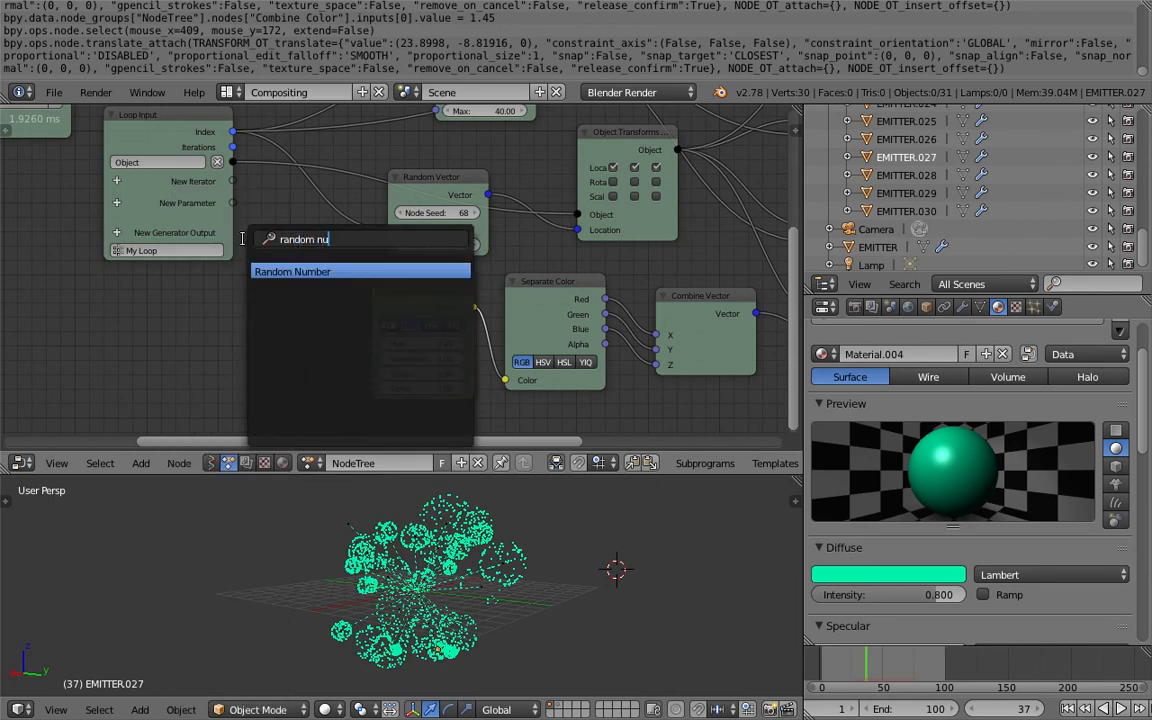
key("Return")
left_click(241, 272)
Link Loop Input's Index to Random Number's Seed, and Random Number's output to Combine Color's Hue
left_click_drag(233, 132, 242, 328)
scroll(242, 328, "up", 1)
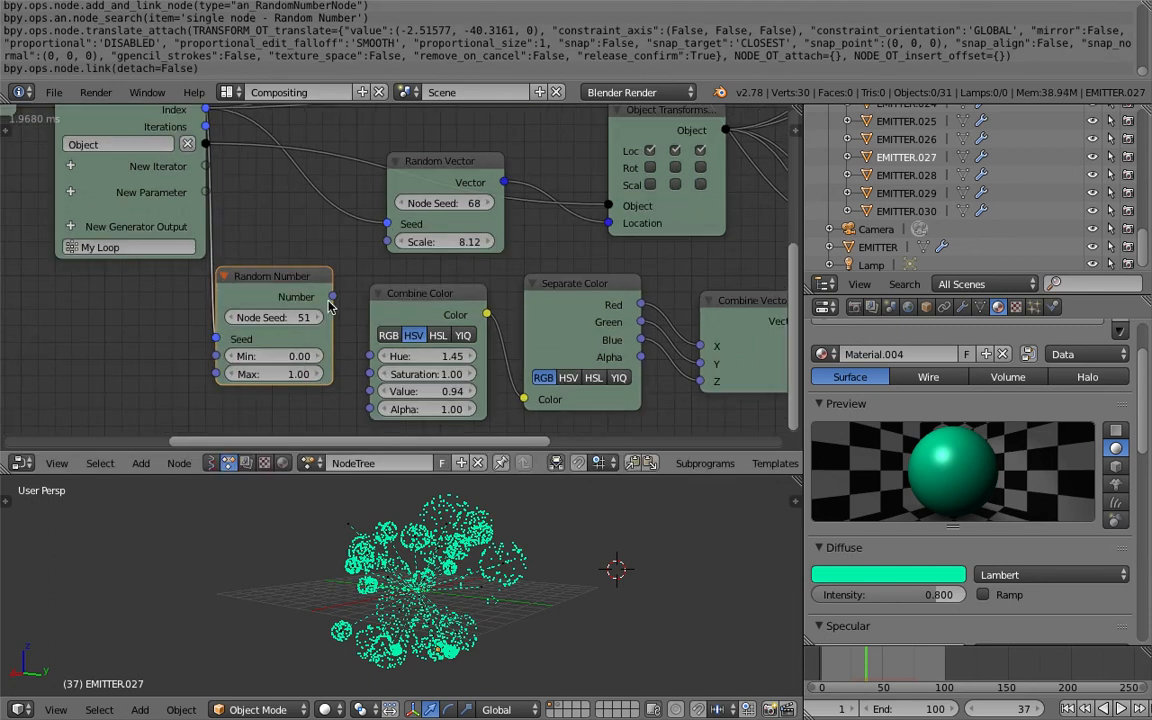
left_click_drag(331, 298, 370, 356)
middle_click_drag(548, 555, 396, 557)
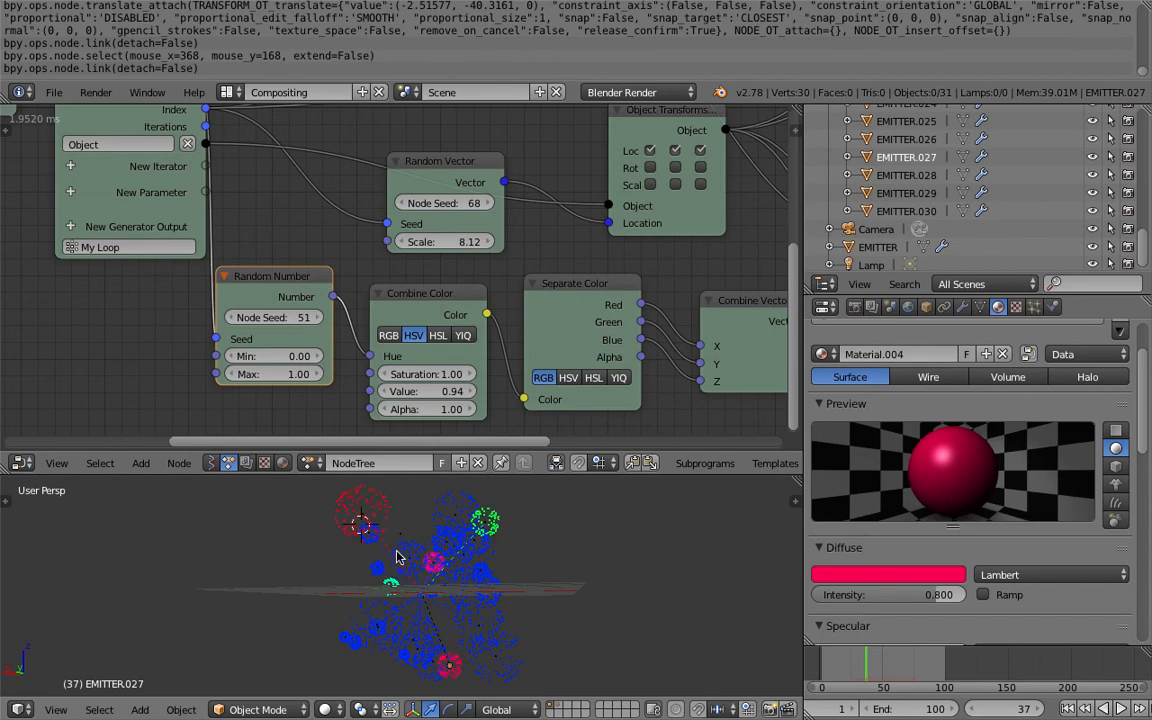
Select the blue emitter EMITTER.013 and enlarge the outliner and material properties areas
right_click(447, 530)
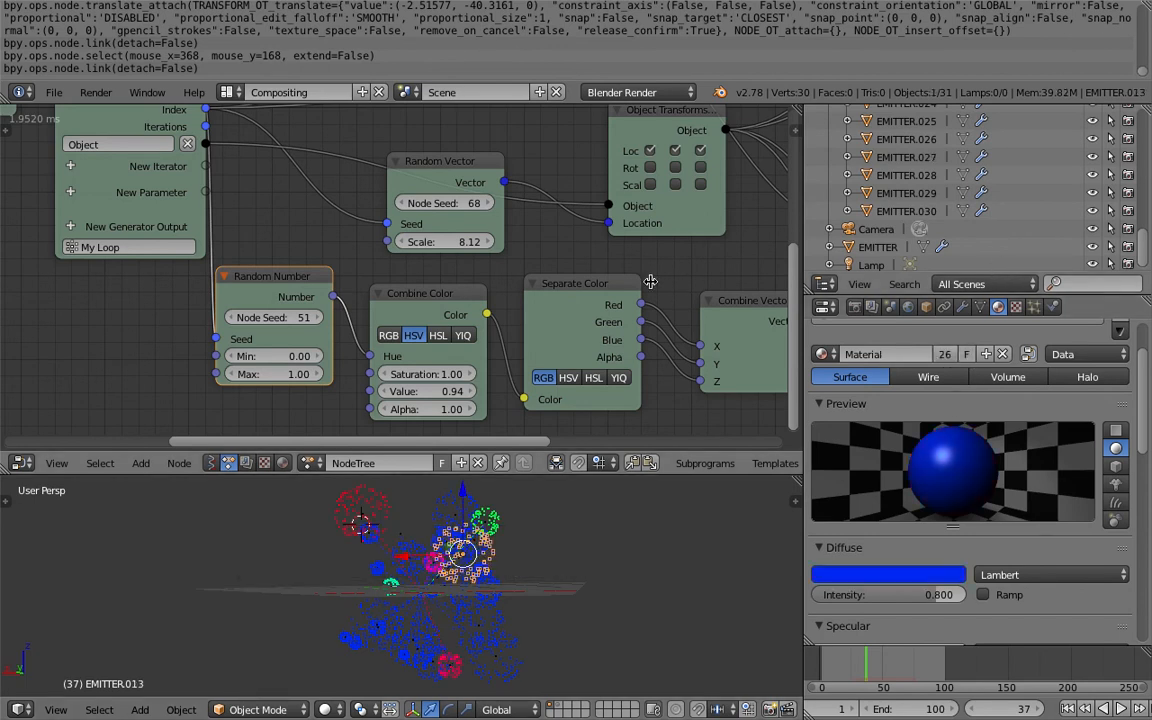
scroll(522, 283, "down", 3)
scroll(522, 283, "down", 3)
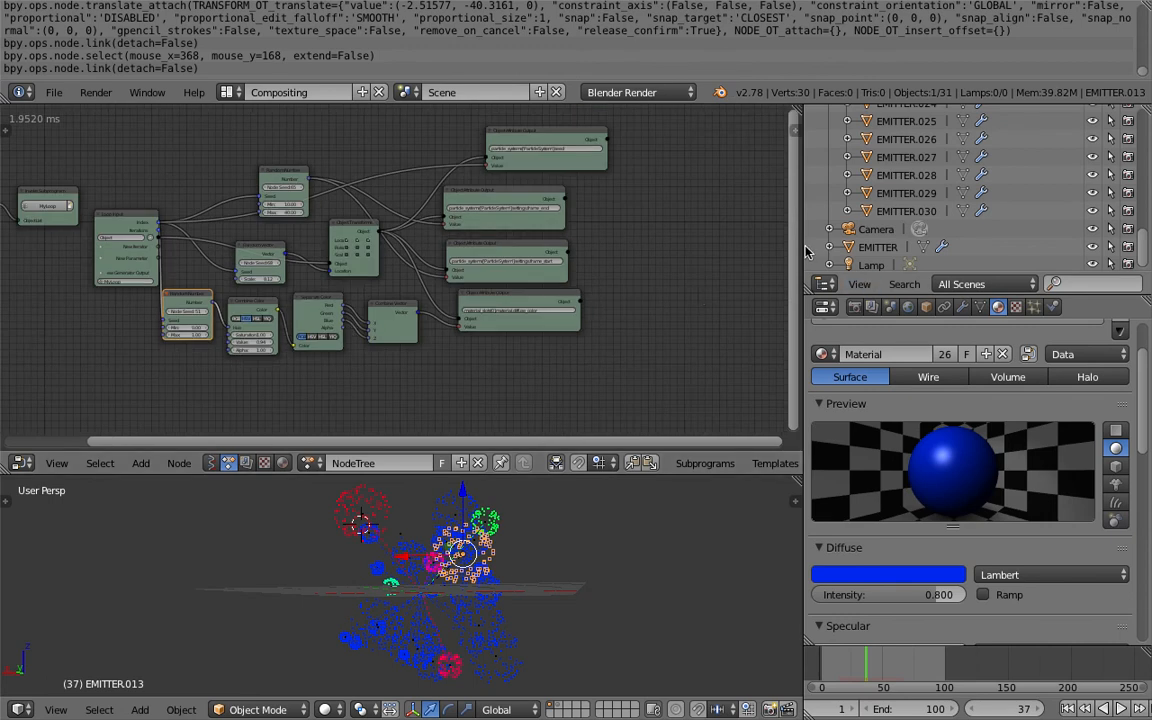
left_click_drag(806, 251, 652, 251)
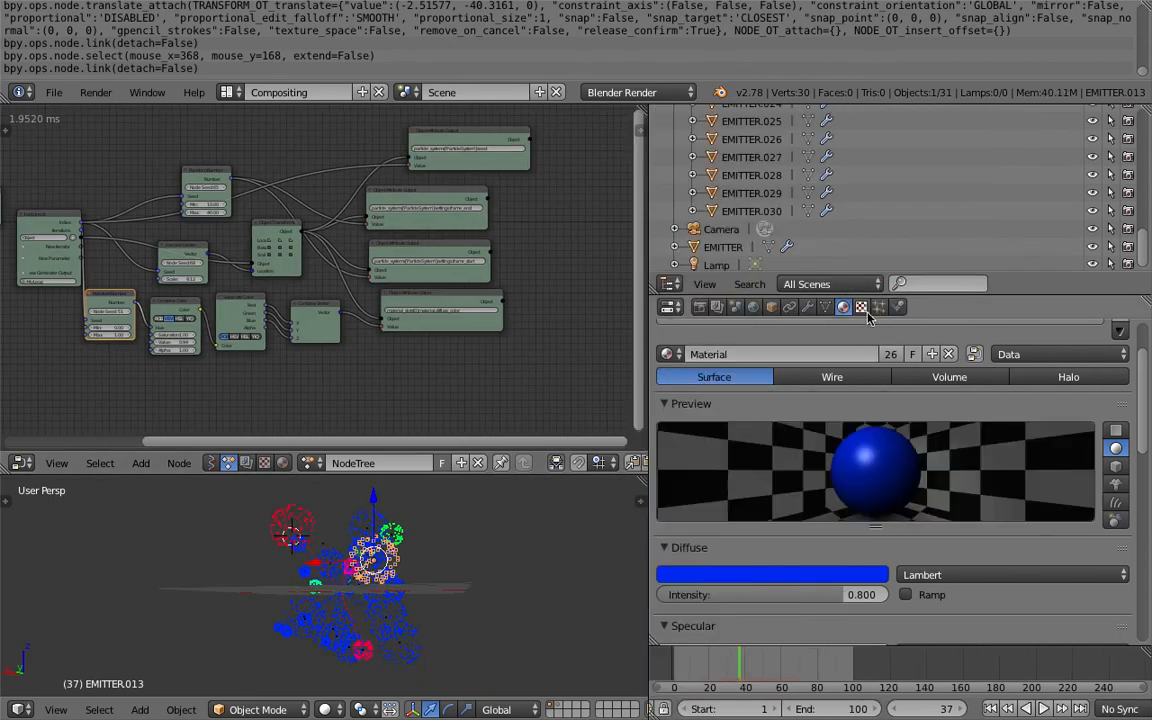
left_click_drag(950, 302, 950, 334)
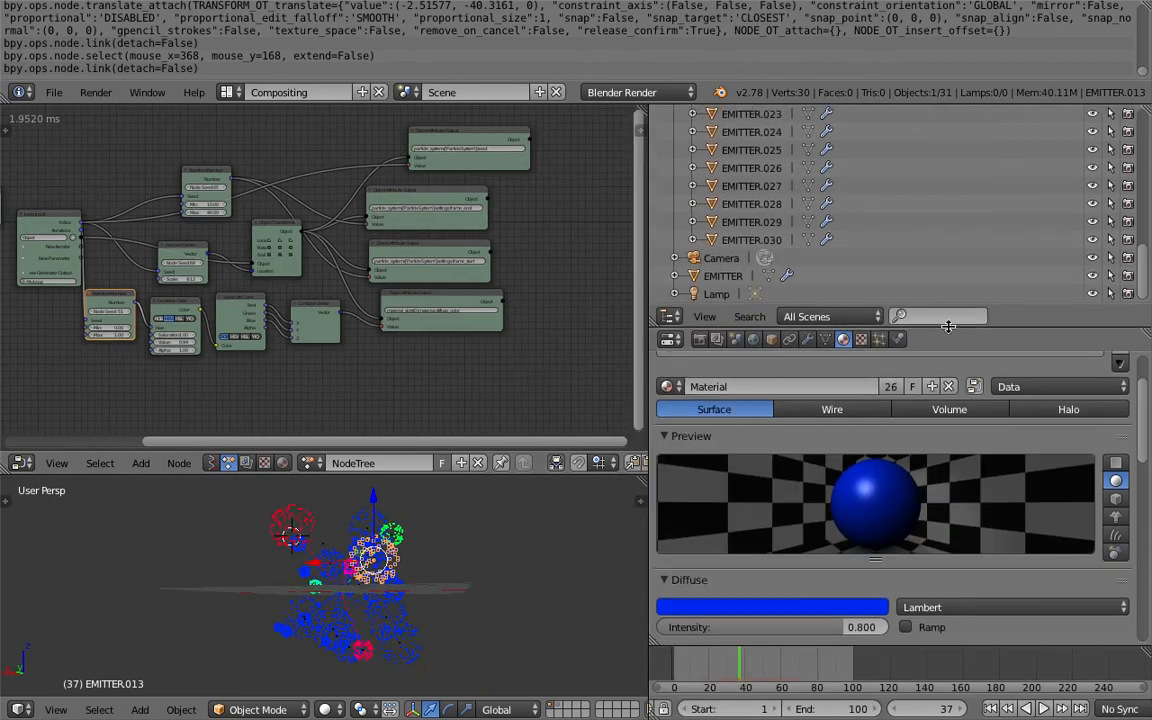
Check the materials assigned to the emitters from EMITTER.030 down to EMITTER.026
left_click(778, 240)
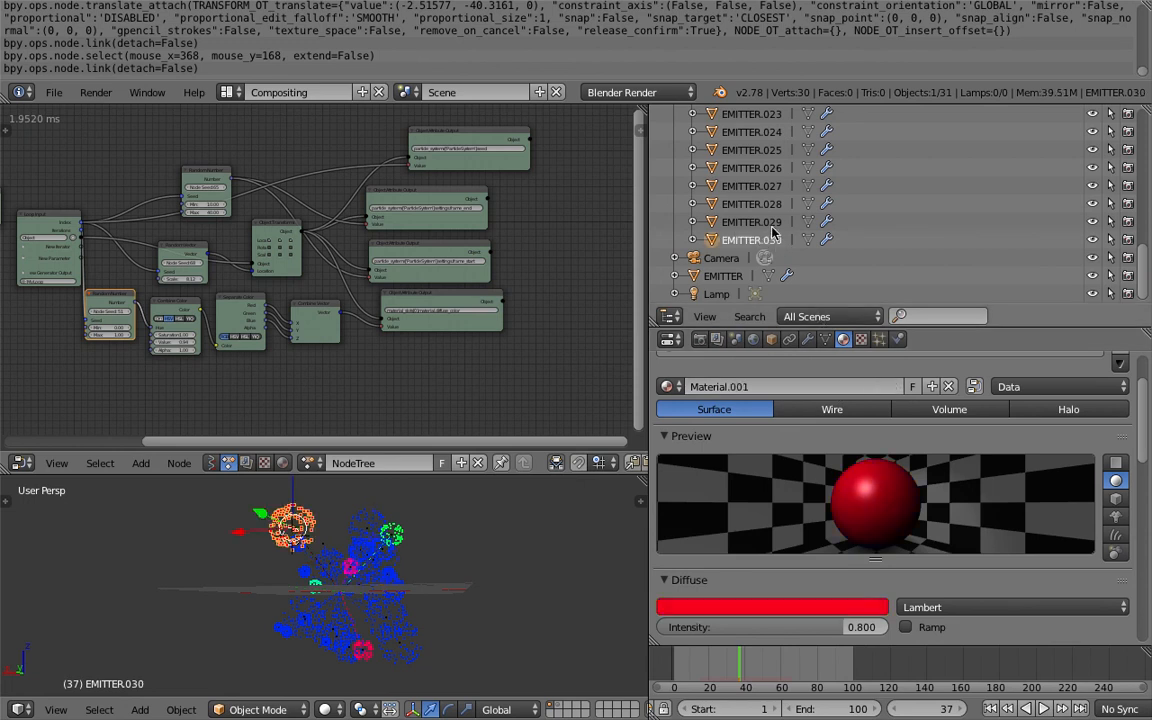
left_click(777, 222)
left_click(776, 205)
scroll(774, 201, "up", 2)
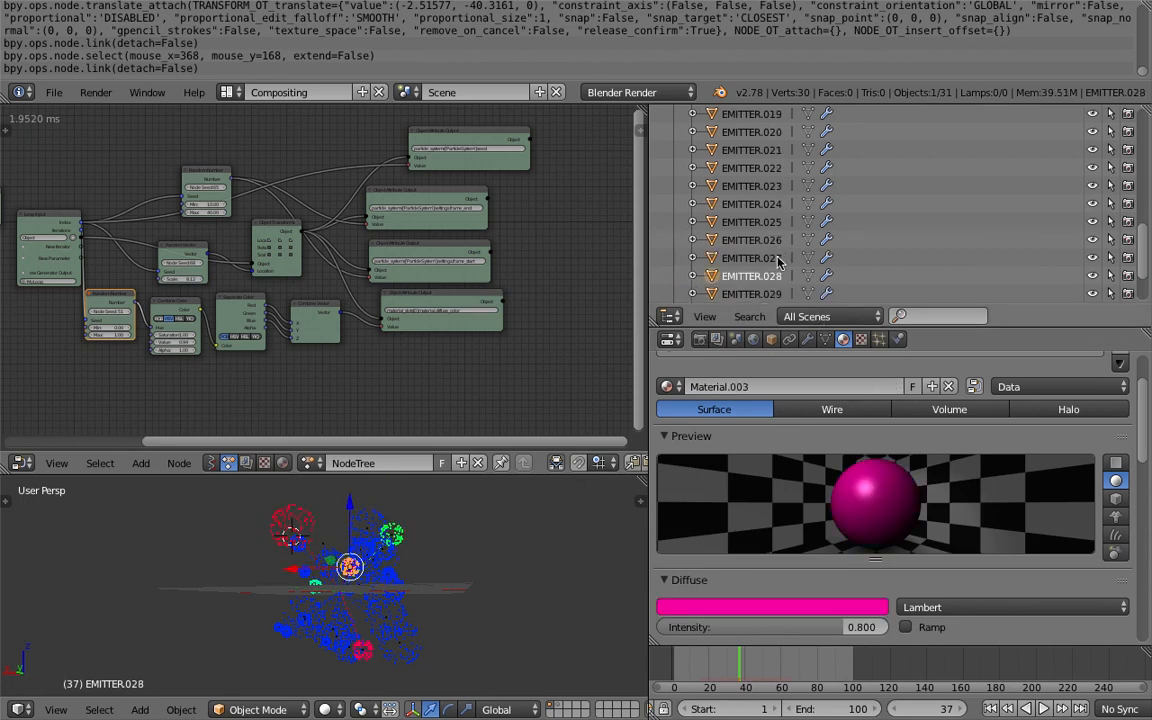
left_click(778, 257)
left_click(778, 241)
Make the shared material single-user on EMITTER.025, EMITTER.024, EMITTER.023 and EMITTER.022
left_click(776, 223)
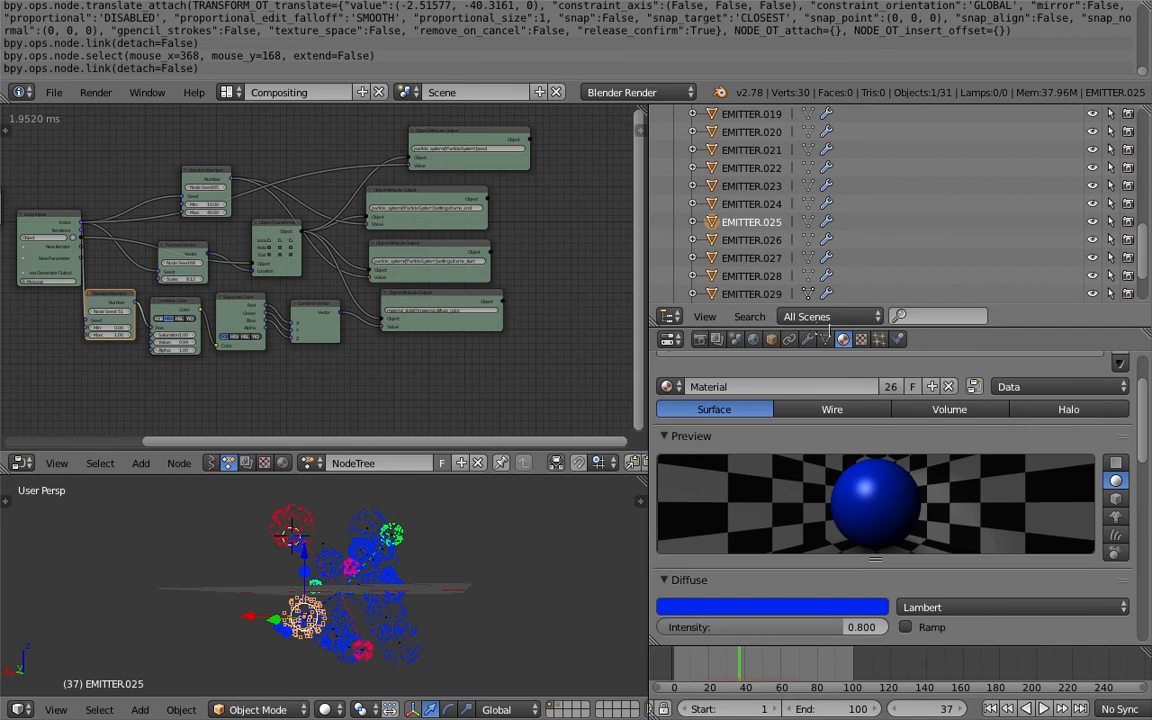
left_click(776, 204)
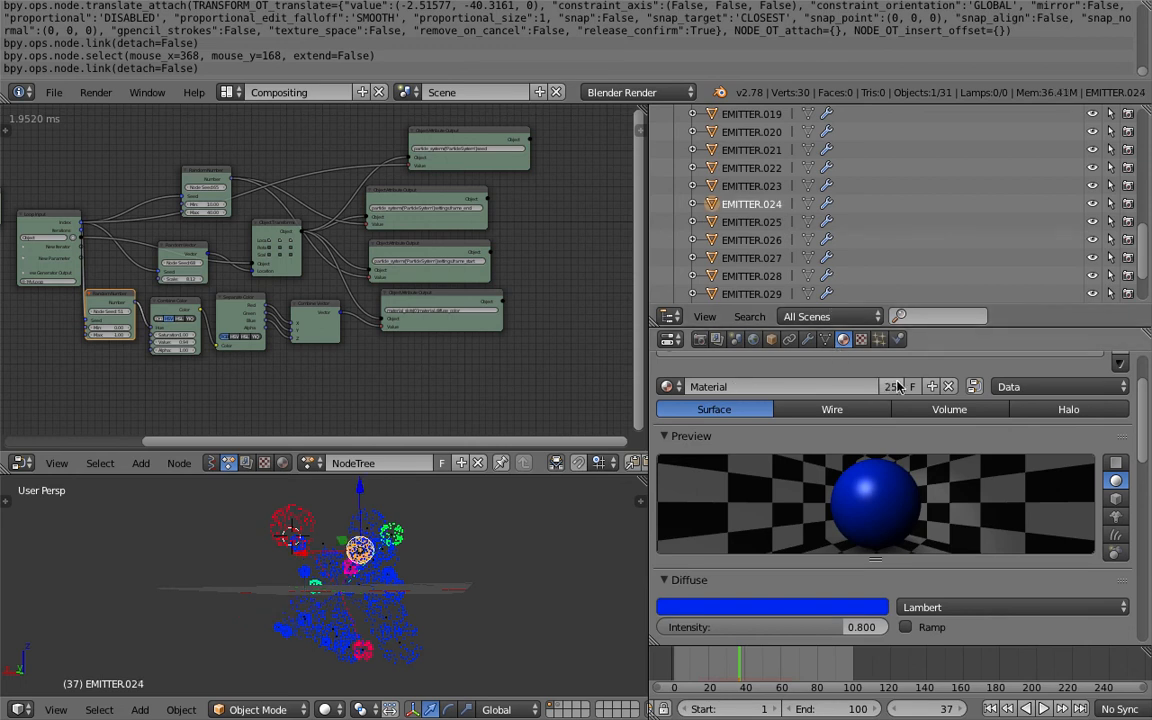
left_click(776, 186)
left_click(897, 386)
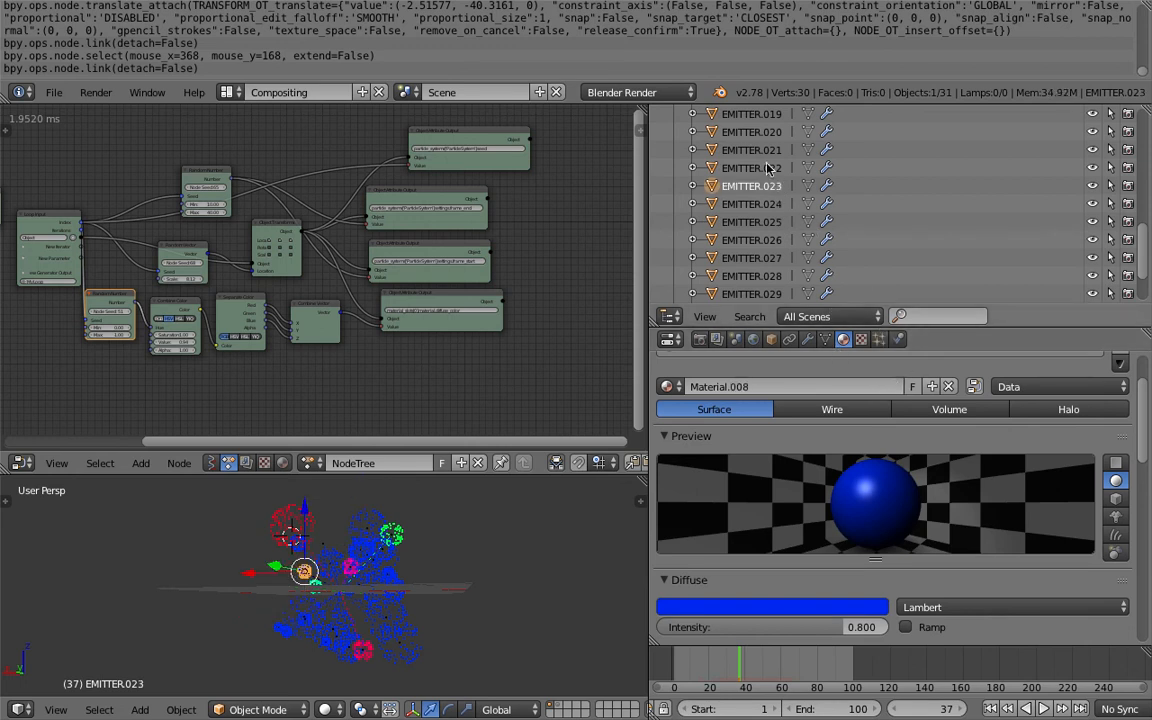
left_click(777, 168)
scroll(783, 230, "up", 1)
scroll(836, 292, "up", 1)
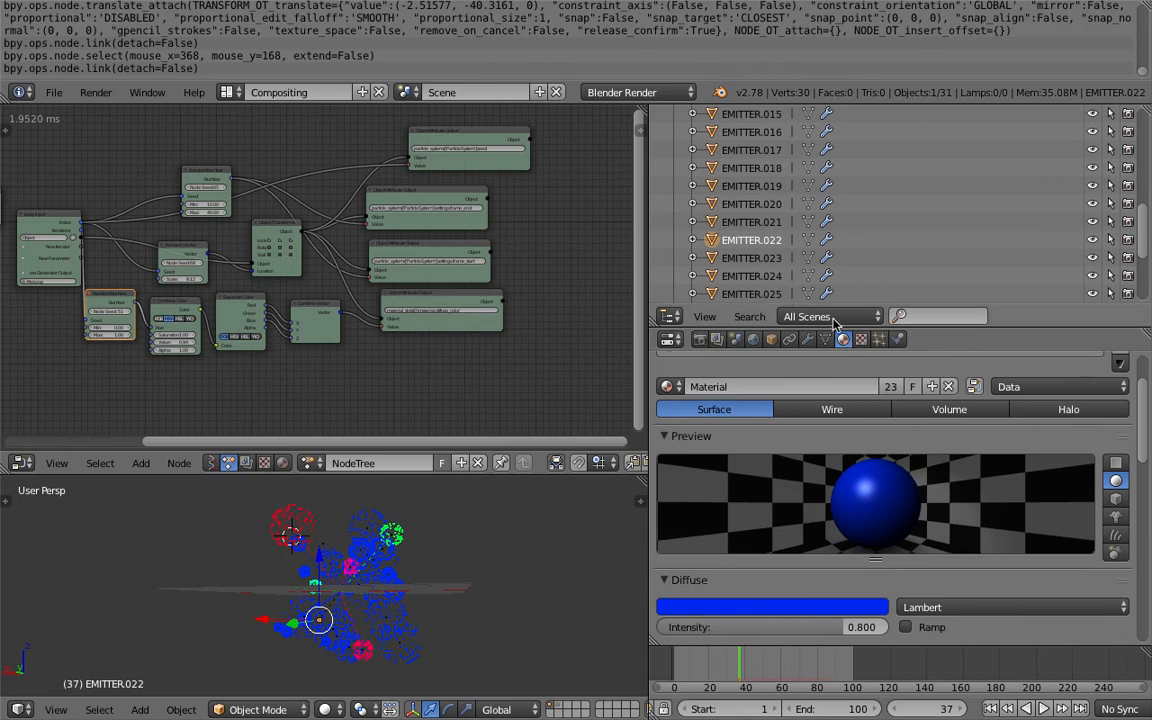
left_click(891, 387)
left_click(778, 259)
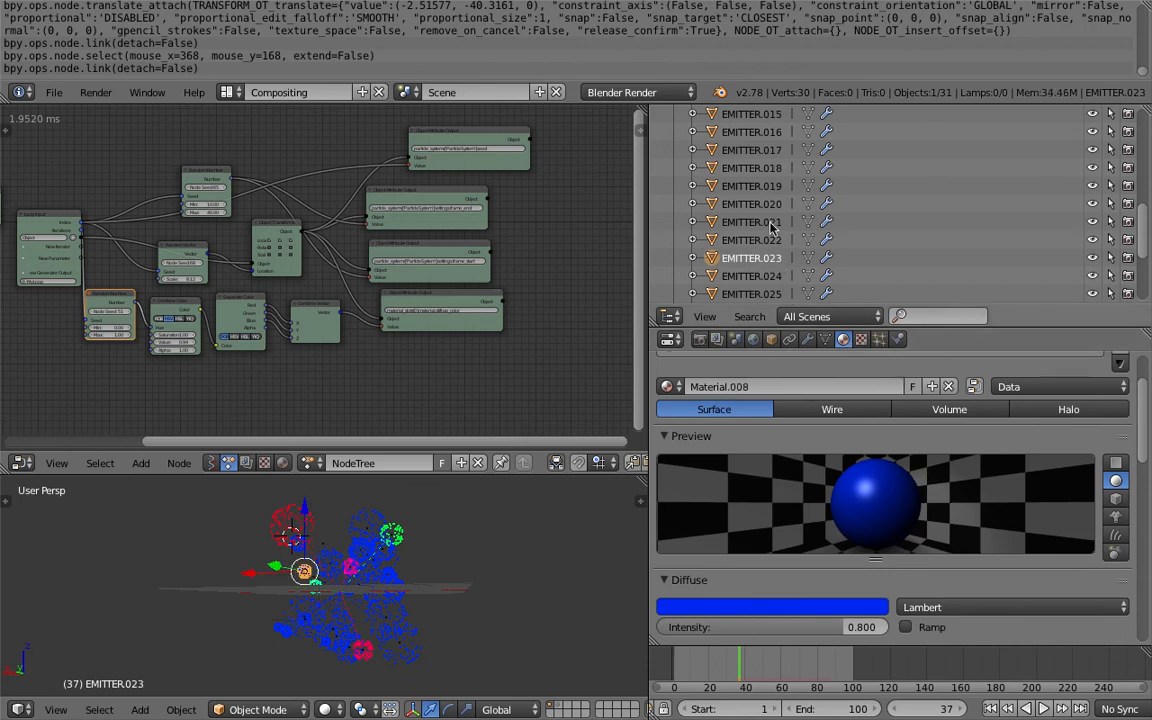
Give each emitter from EMITTER.021 down to EMITTER.016 its own single-user copy of the shared material
left_click(762, 204)
left_click(886, 386)
left_click(755, 188)
left_click(892, 386)
scroll(798, 245, "up", 1)
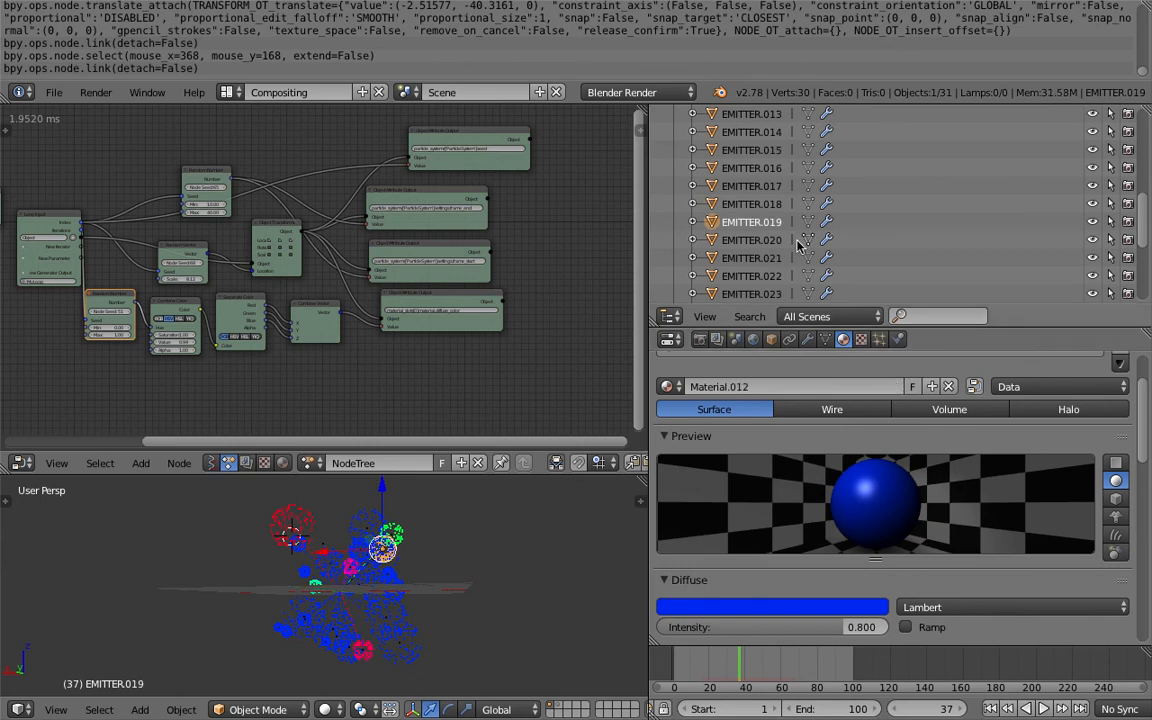
left_click(770, 241)
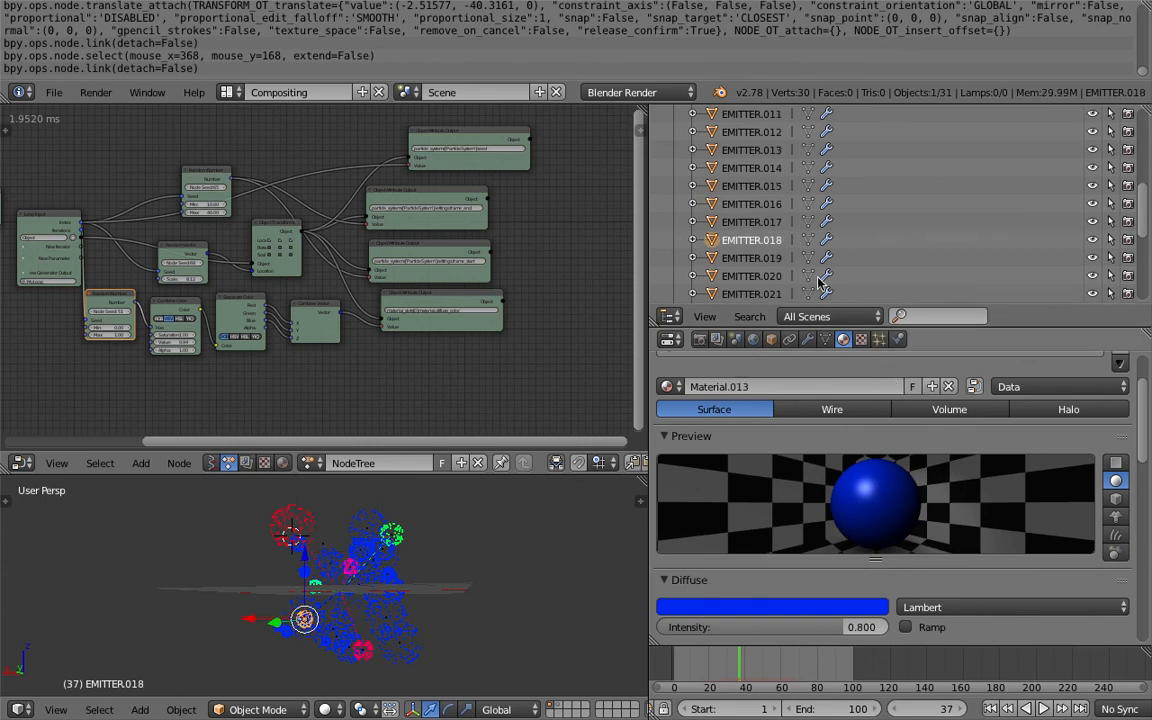
left_click(775, 224)
left_click(892, 386)
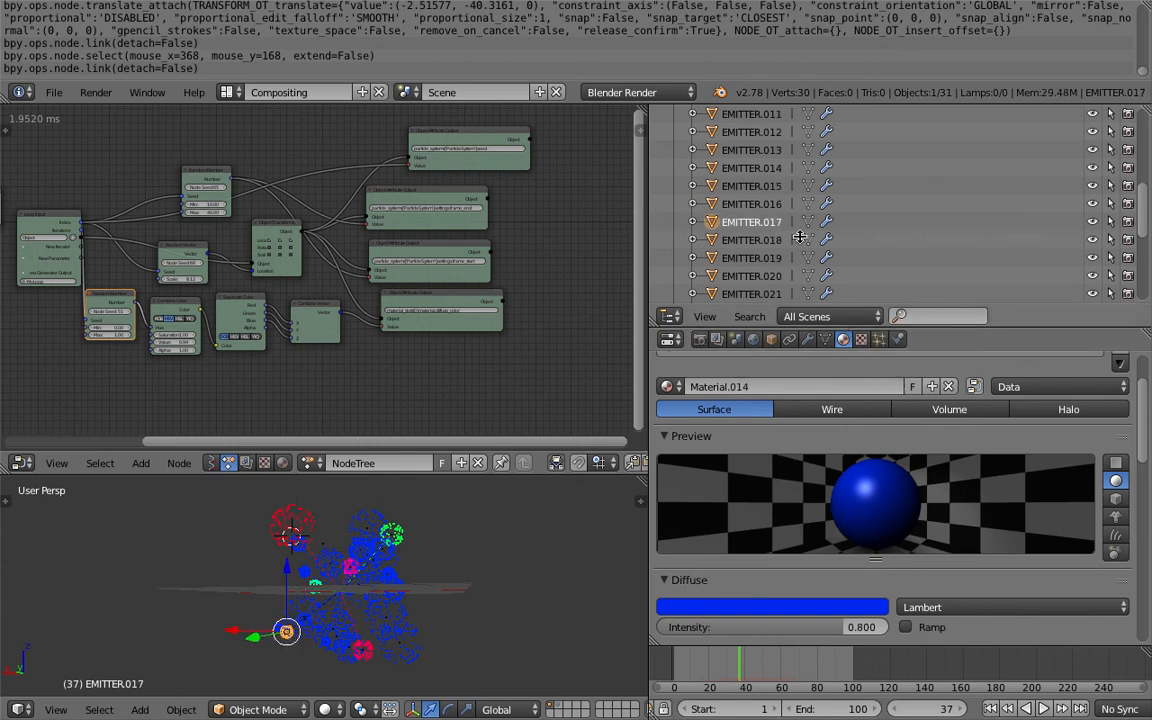
left_click(782, 205)
left_click(892, 386)
Make the shared material single-user on EMITTER.015, EMITTER.014, EMITTER.013 and EMITTER.012
scroll(780, 202, "up", 1)
left_click(783, 222)
left_click(890, 386)
left_click(783, 204)
left_click(775, 186)
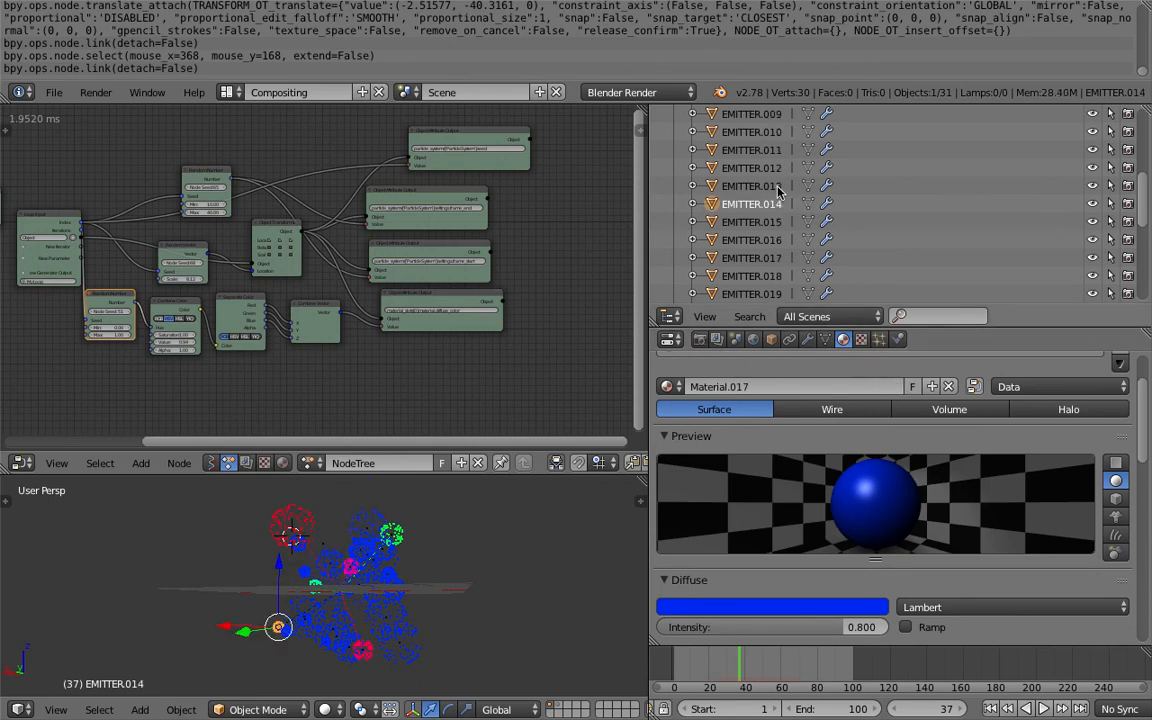
left_click(892, 386)
left_click(752, 168)
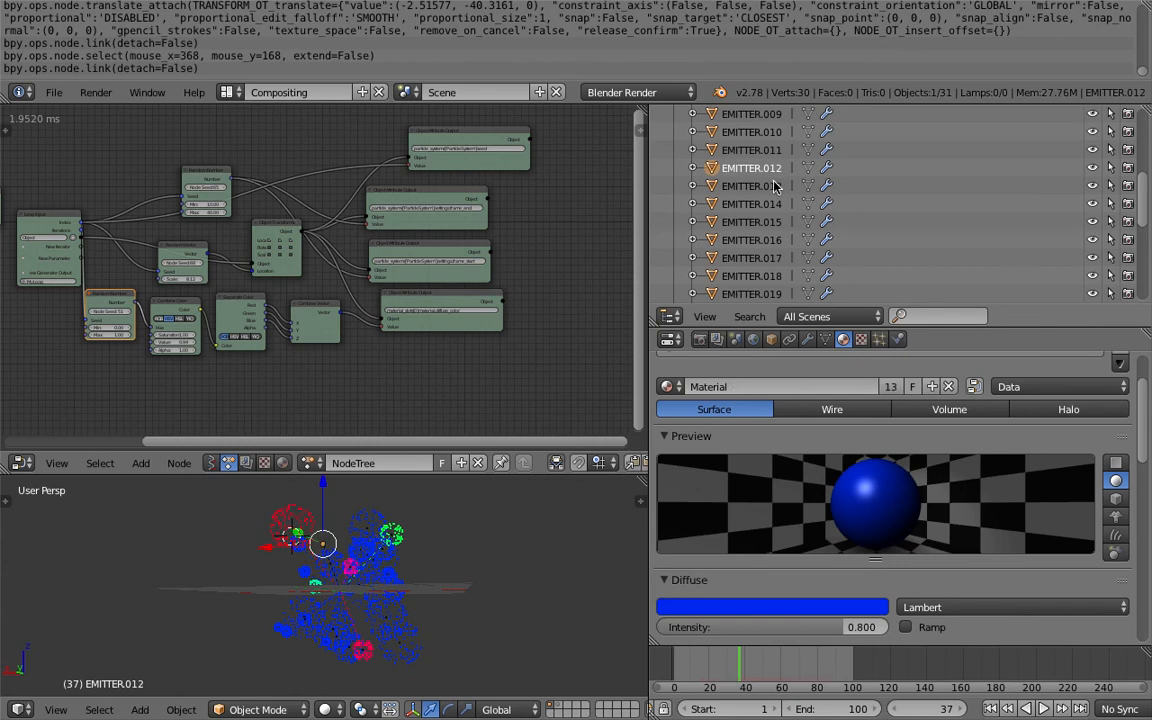
left_click(889, 386)
Make the shared material single-user on EMITTER.011, EMITTER.010, EMITTER.009 and EMITTER.008
scroll(787, 236, "up", 2)
left_click(776, 223)
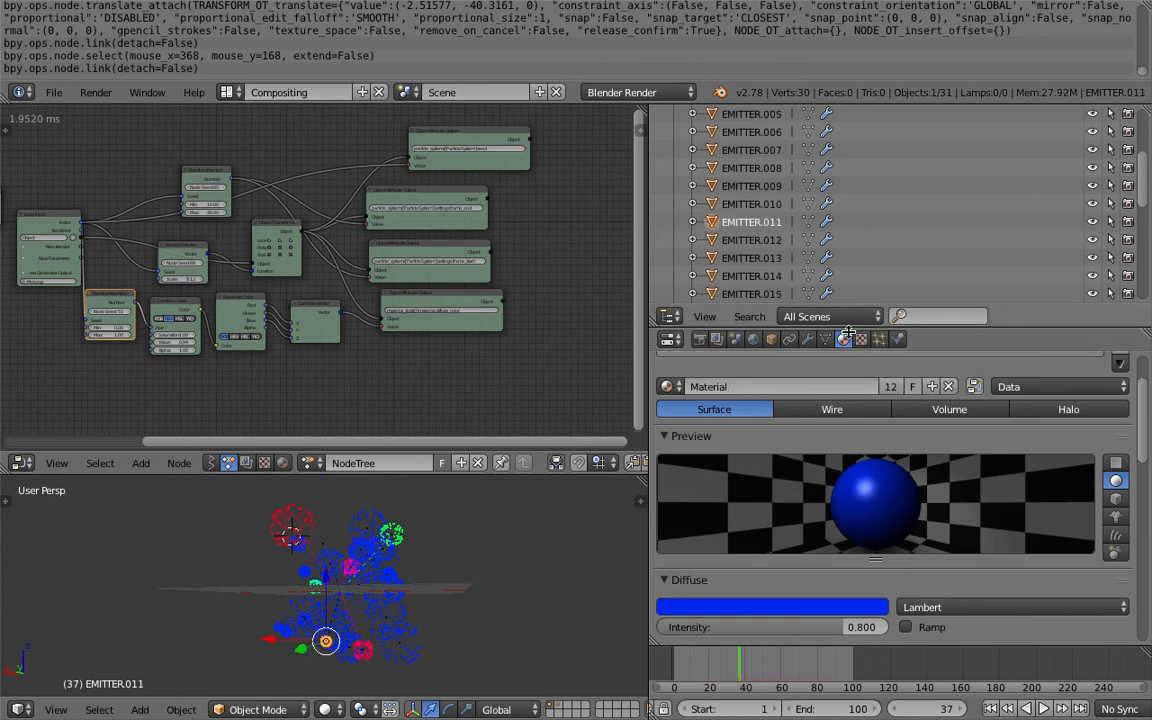
left_click(890, 386)
scroll(775, 195, "up", 2)
left_click(770, 240)
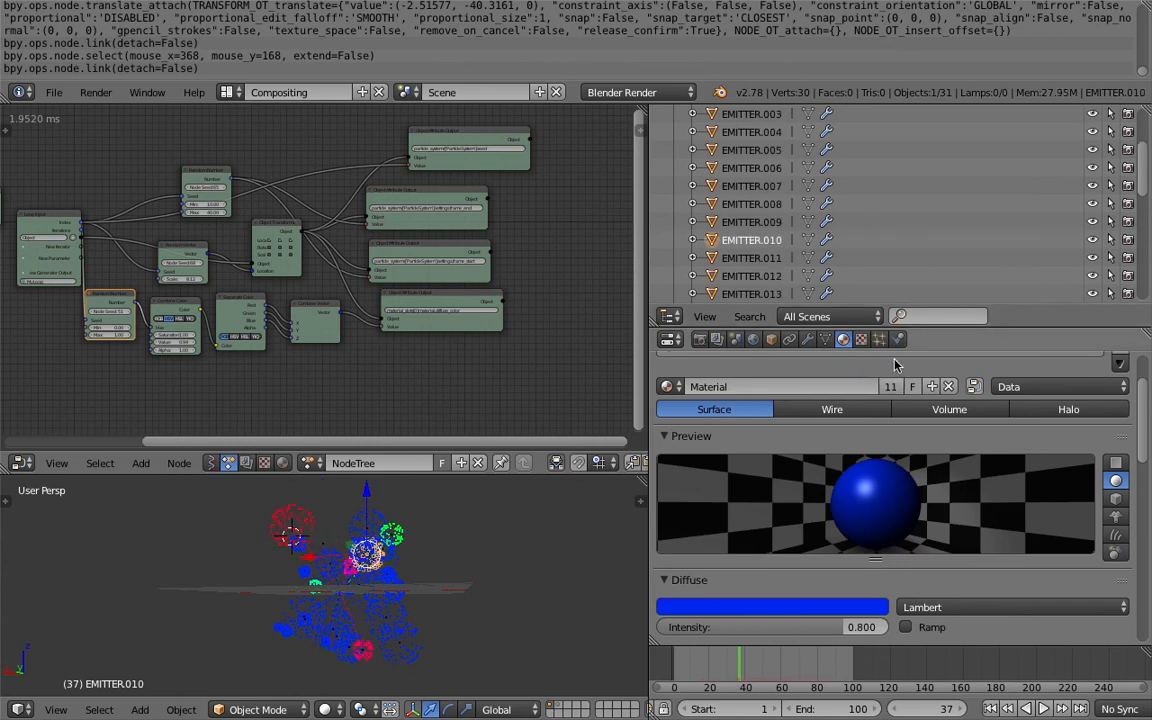
left_click(890, 386)
left_click(752, 222)
left_click(893, 386)
left_click(752, 204)
left_click(893, 386)
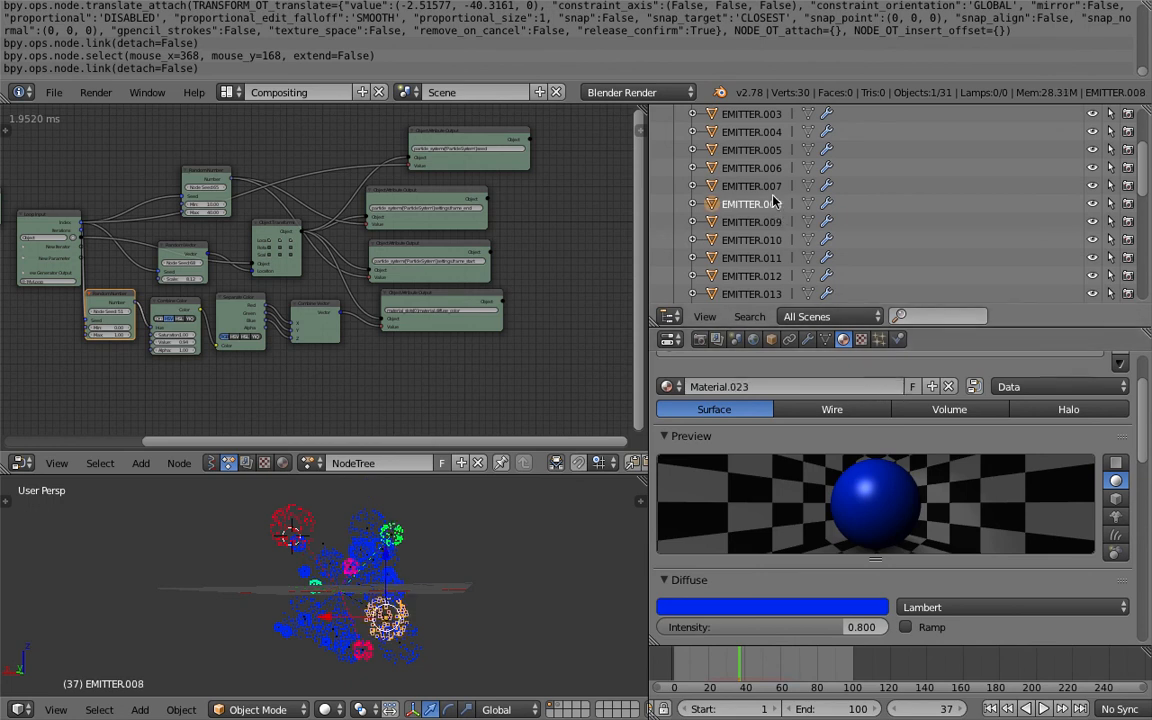
Make the shared material single-user on EMITTER.007, EMITTER.006 and EMITTER.005
left_click(752, 186)
left_click(776, 168)
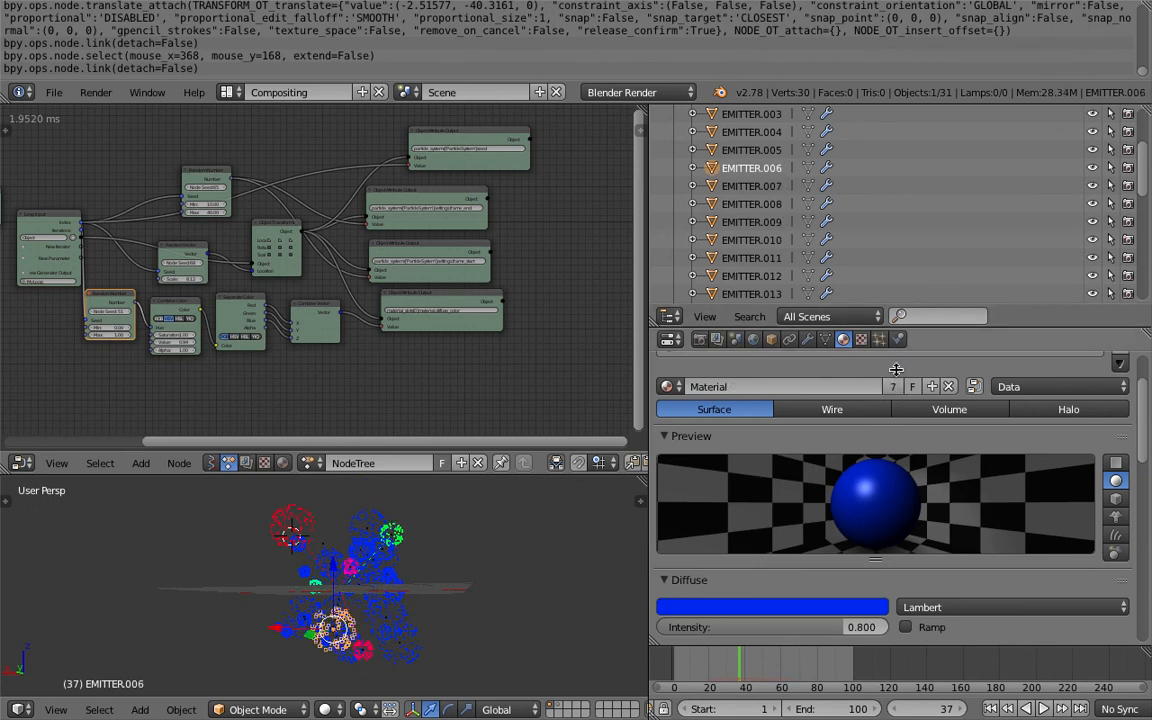
left_click(893, 386)
scroll(785, 208, "up", 1)
left_click(778, 188)
left_click(893, 386)
Make the shared material single-user on the remaining emitters, EMITTER.004 down to EMITTER.001
scroll(777, 225, "up", 1)
left_click(774, 206)
left_click(893, 386)
left_click(774, 186)
left_click(893, 386)
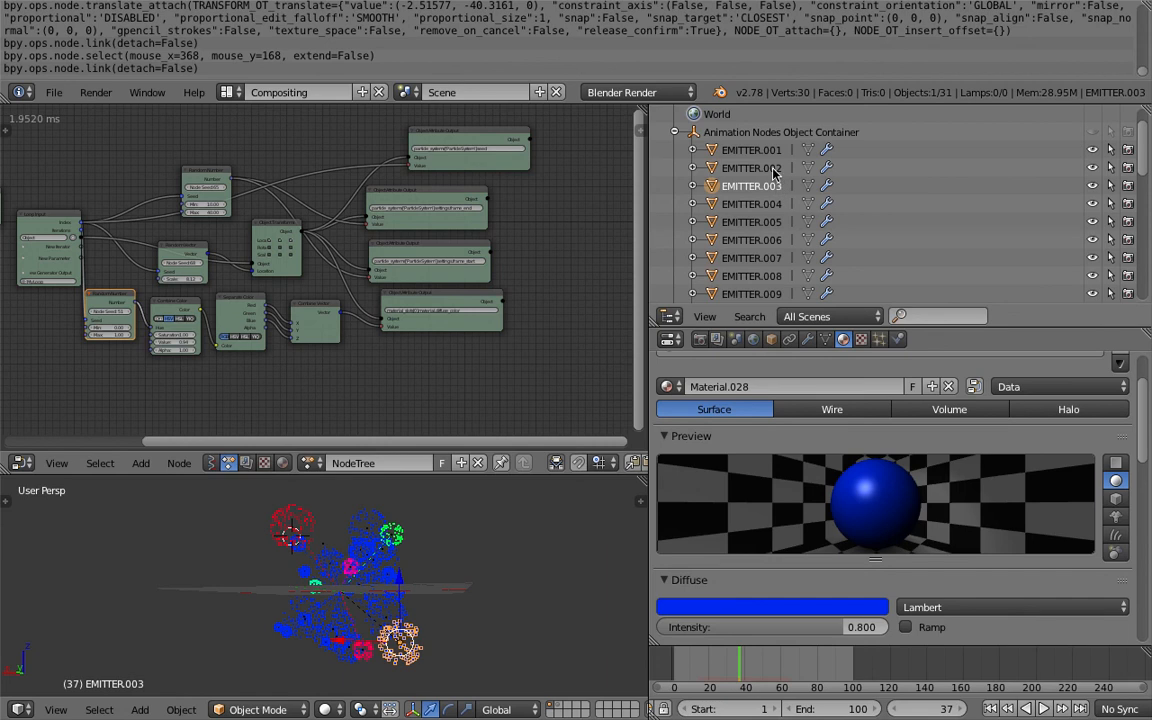
left_click(774, 168)
left_click(893, 386)
left_click(774, 150)
left_click(893, 386)
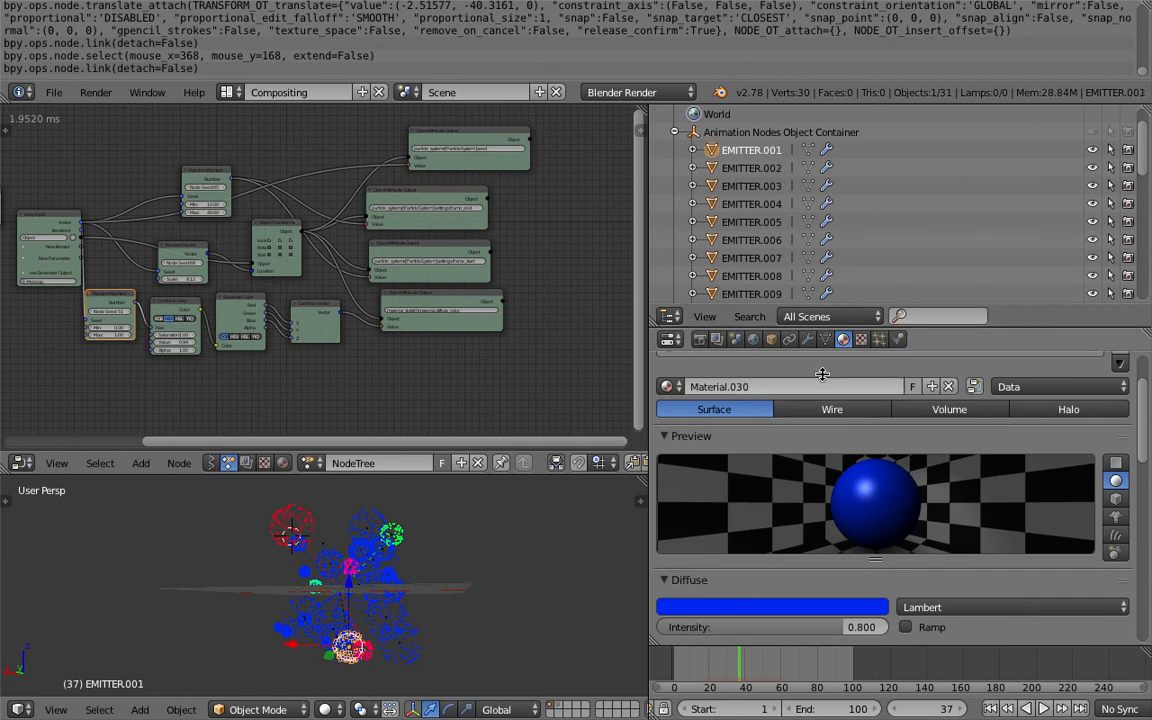
Go to frame 15, switch to the 3D View Full screen layout and play the multicoloured particle animation
left_click(699, 664)
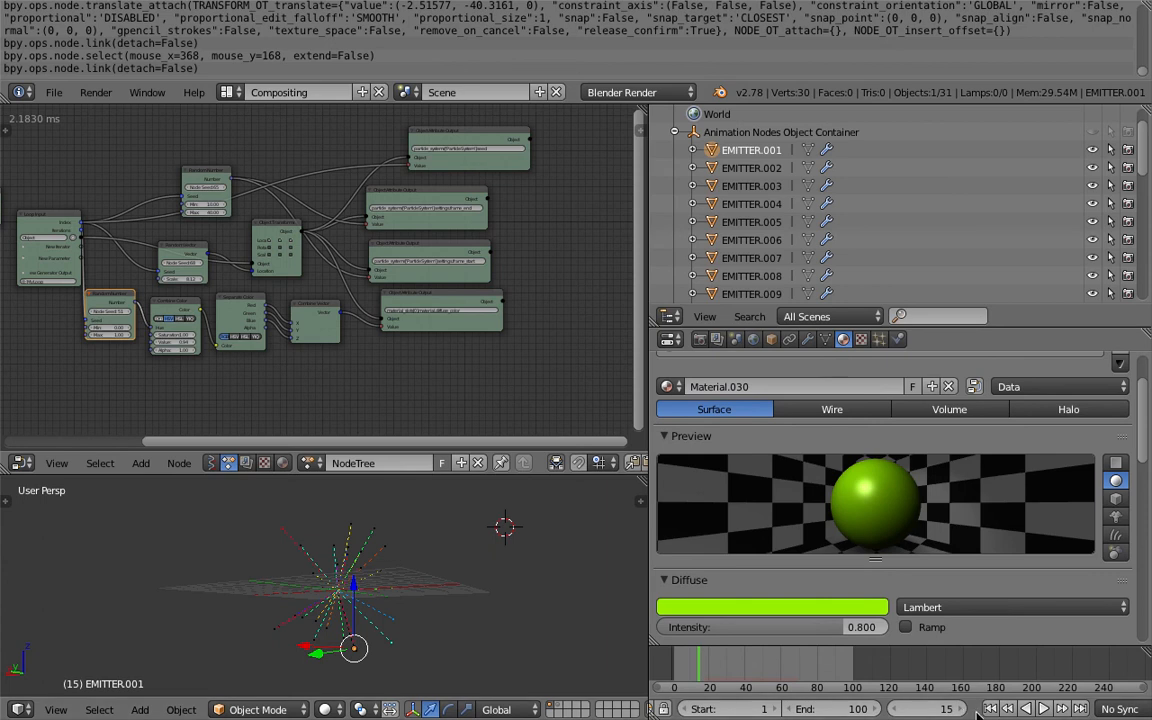
middle_click_drag(506, 615, 404, 546)
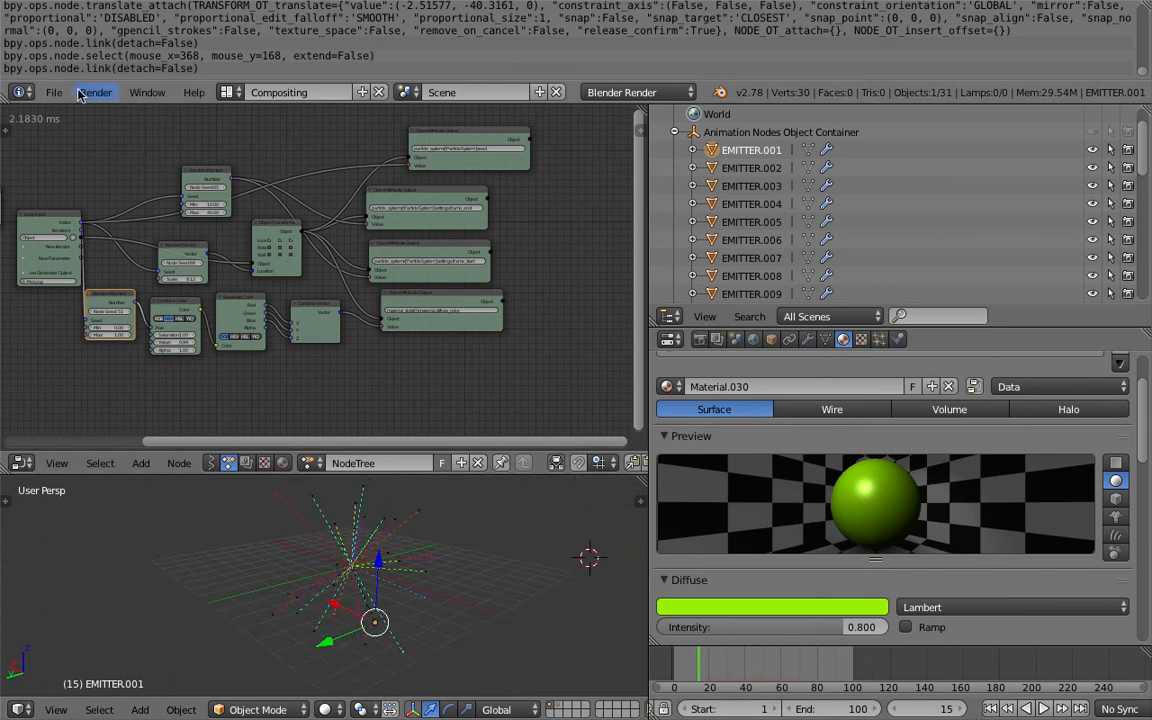
left_click(229, 93)
left_click(237, 117)
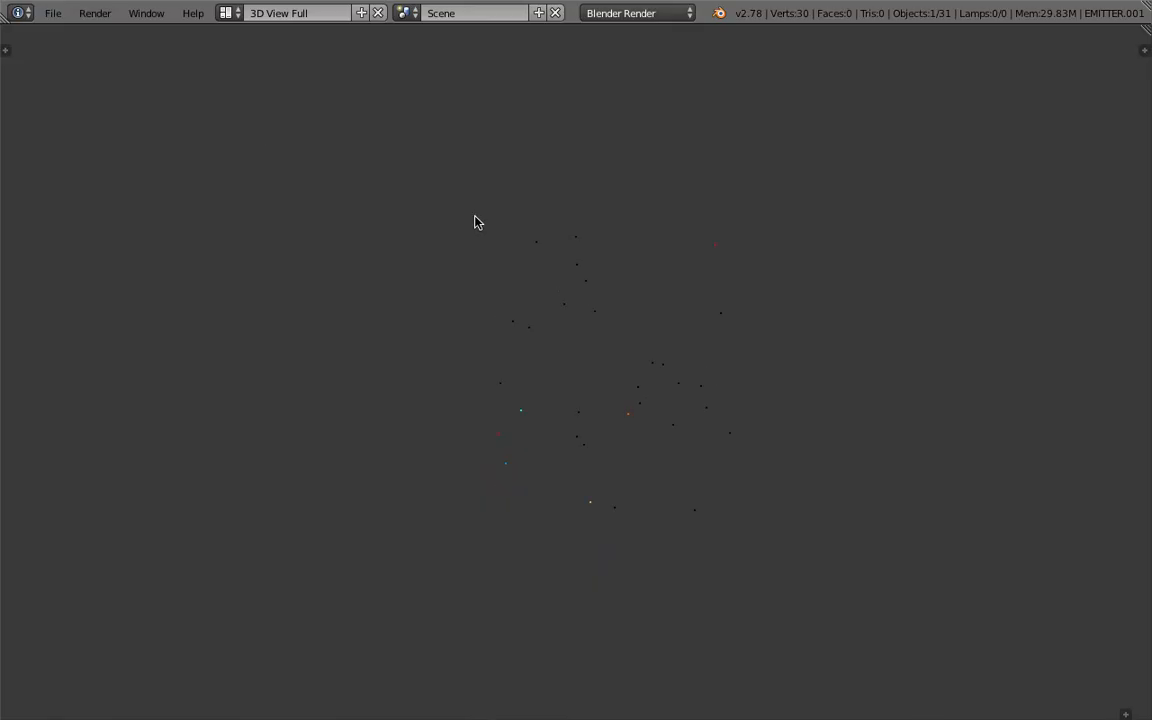
key("alt+a")
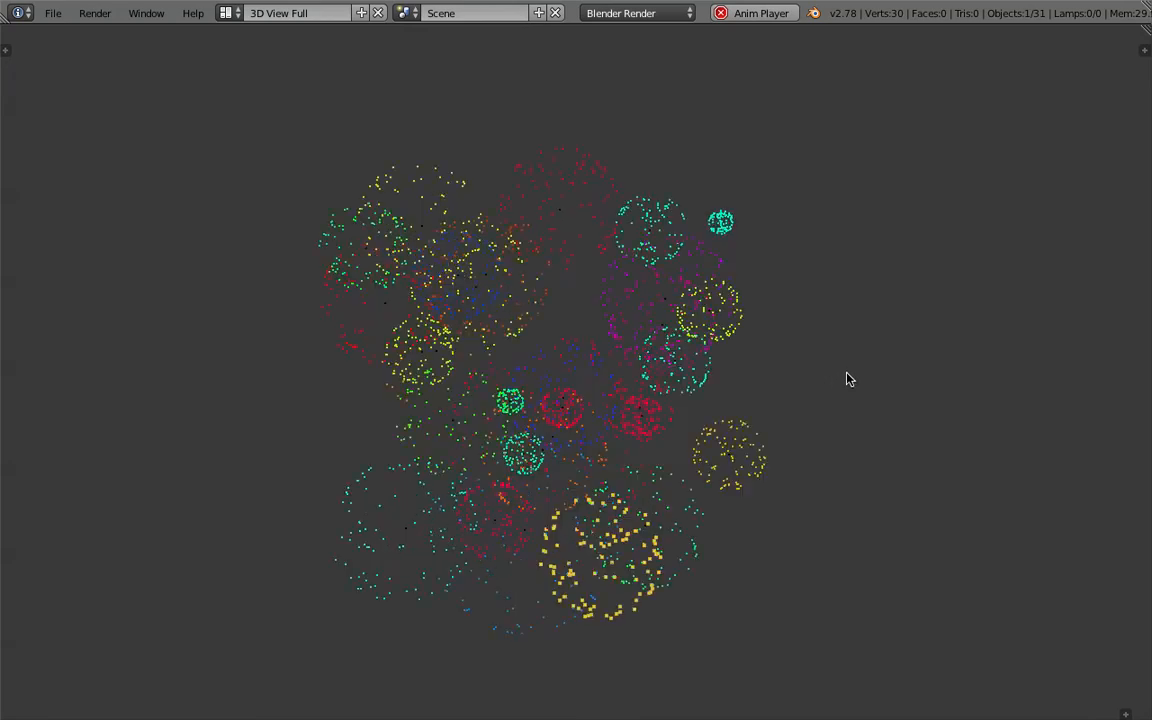
Split the 3D view side by side, make the new area a Properties editor and review EMITTER.001's particle system settings
left_click(226, 13)
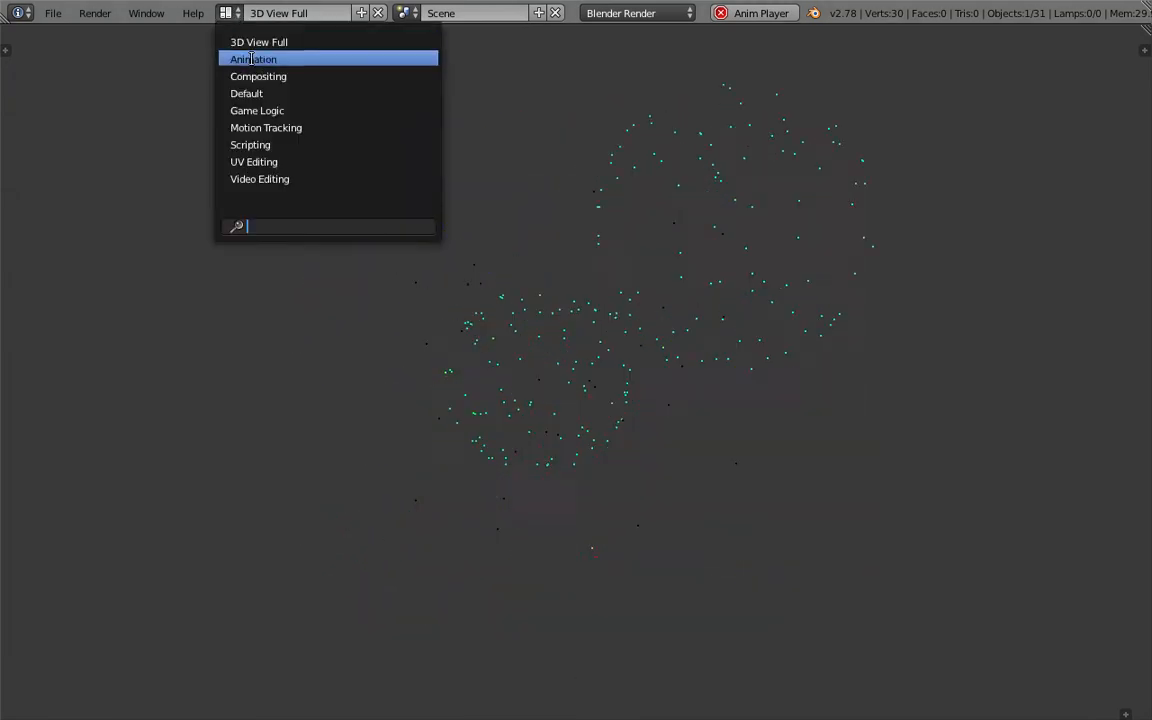
left_click_drag(1145, 28, 769, 64)
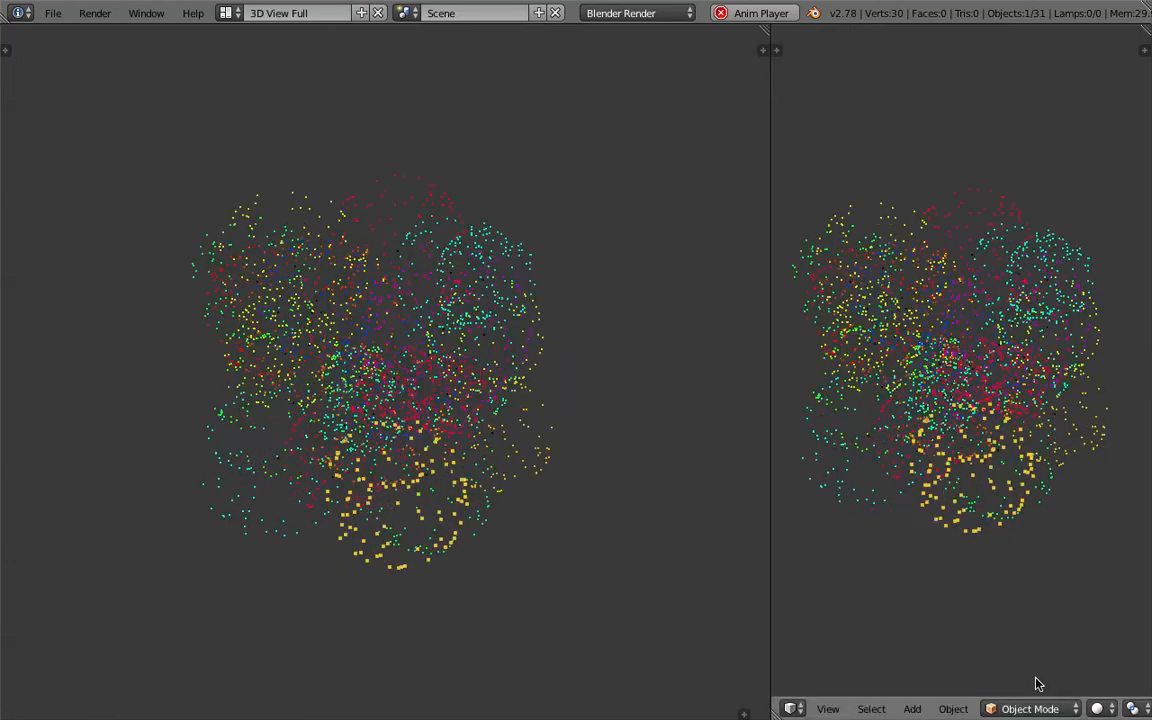
left_click(792, 708)
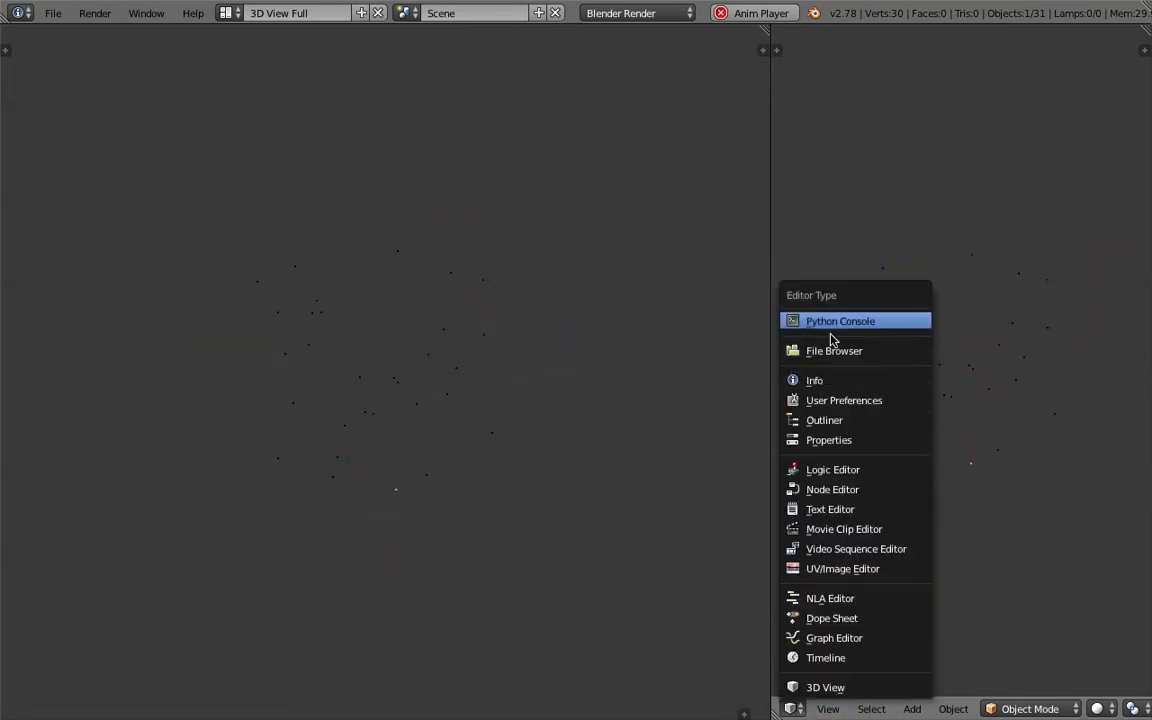
left_click(843, 440)
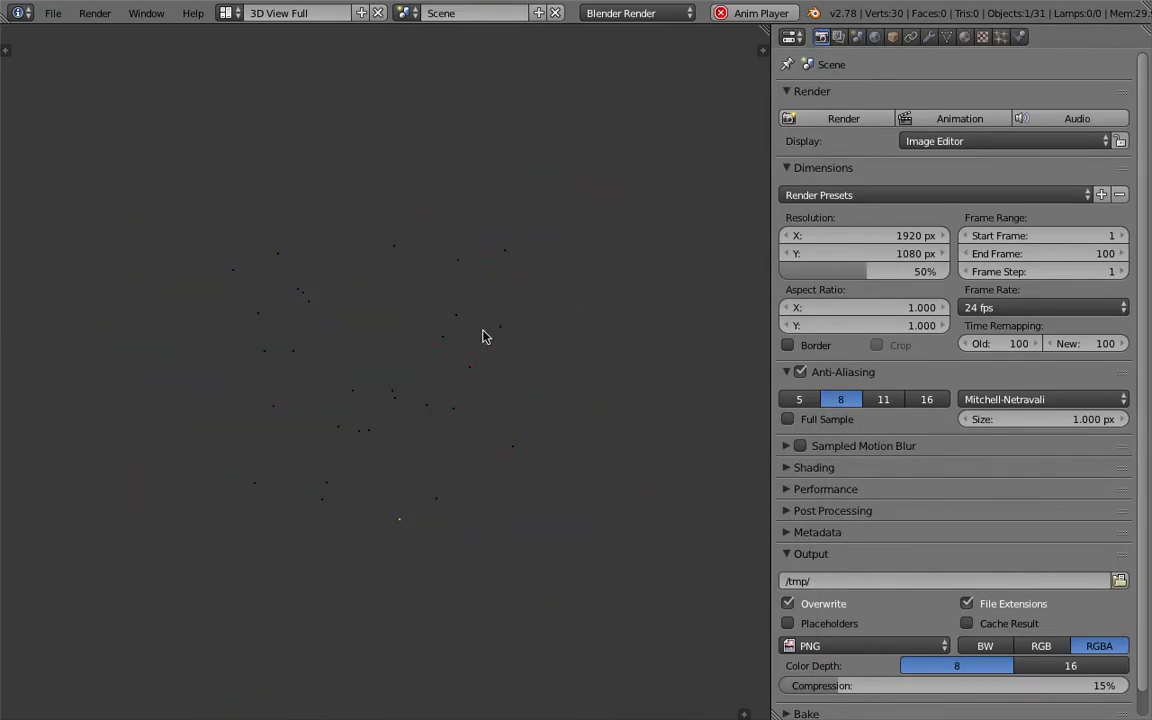
left_click(1020, 38)
left_click(1001, 38)
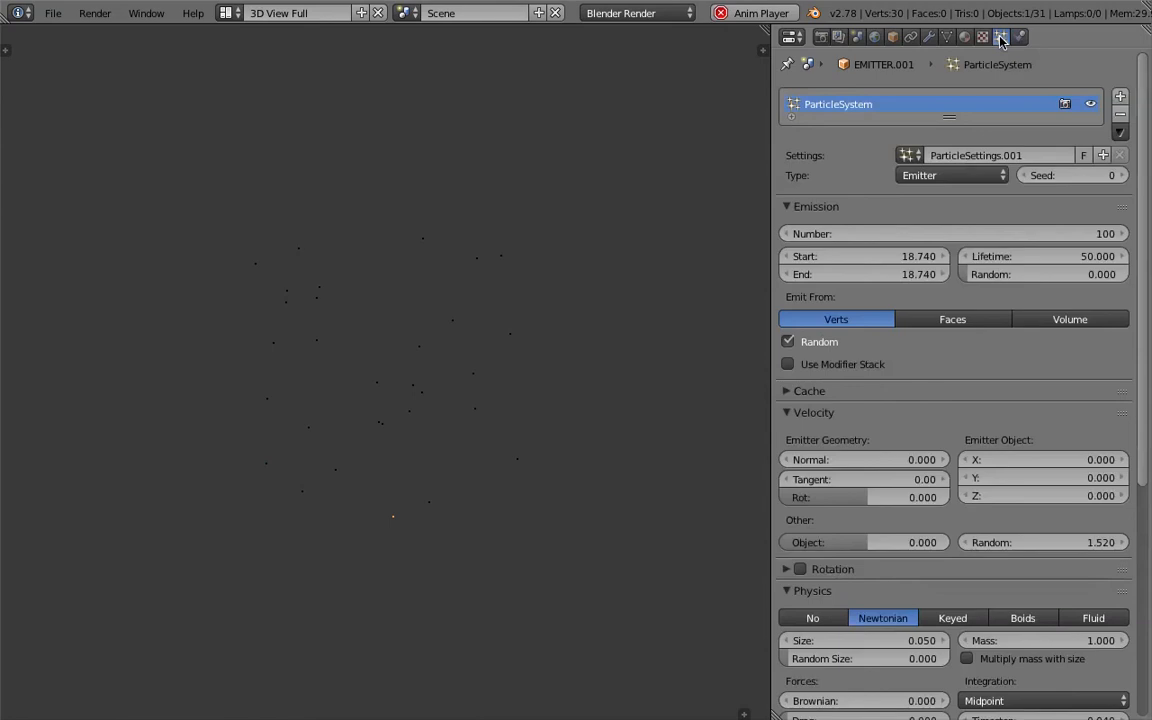
scroll(1145, 213, "down", 7)
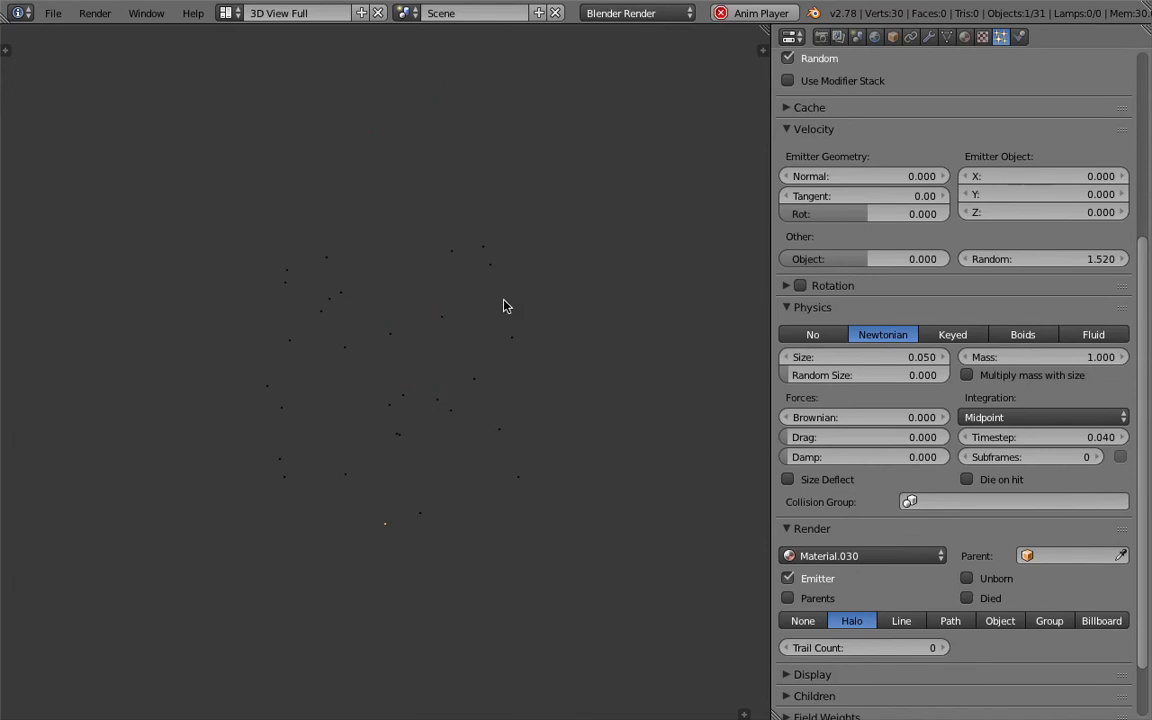
scroll(1055, 262, "up", 6)
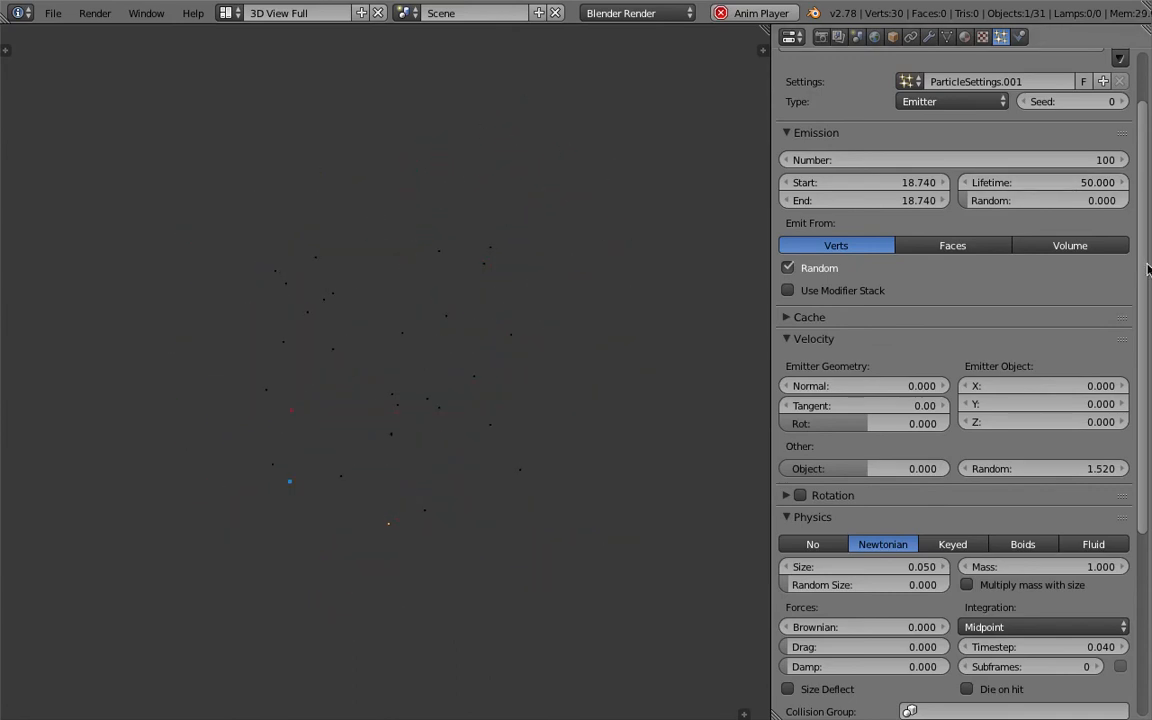
scroll(1147, 268, "down", 3)
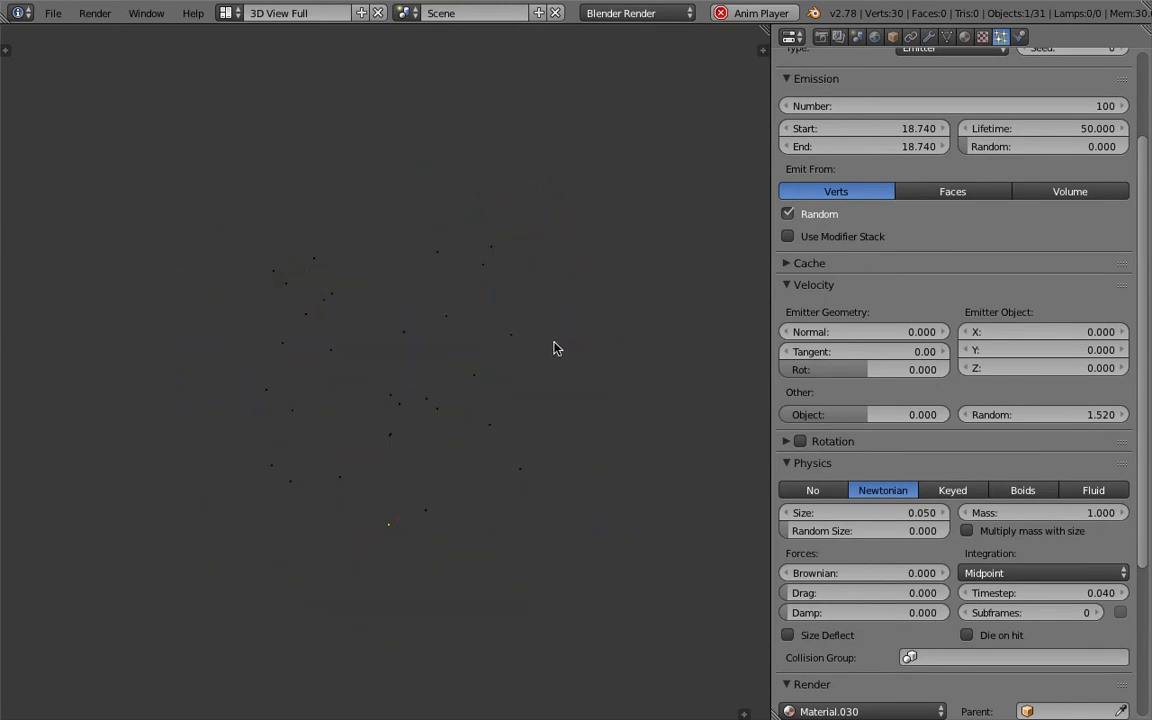
Add a Turbulence force field and place it at about X 3.73, Y -0.40, Z -0.73
key("shift+a")
mouse_move(535, 482)
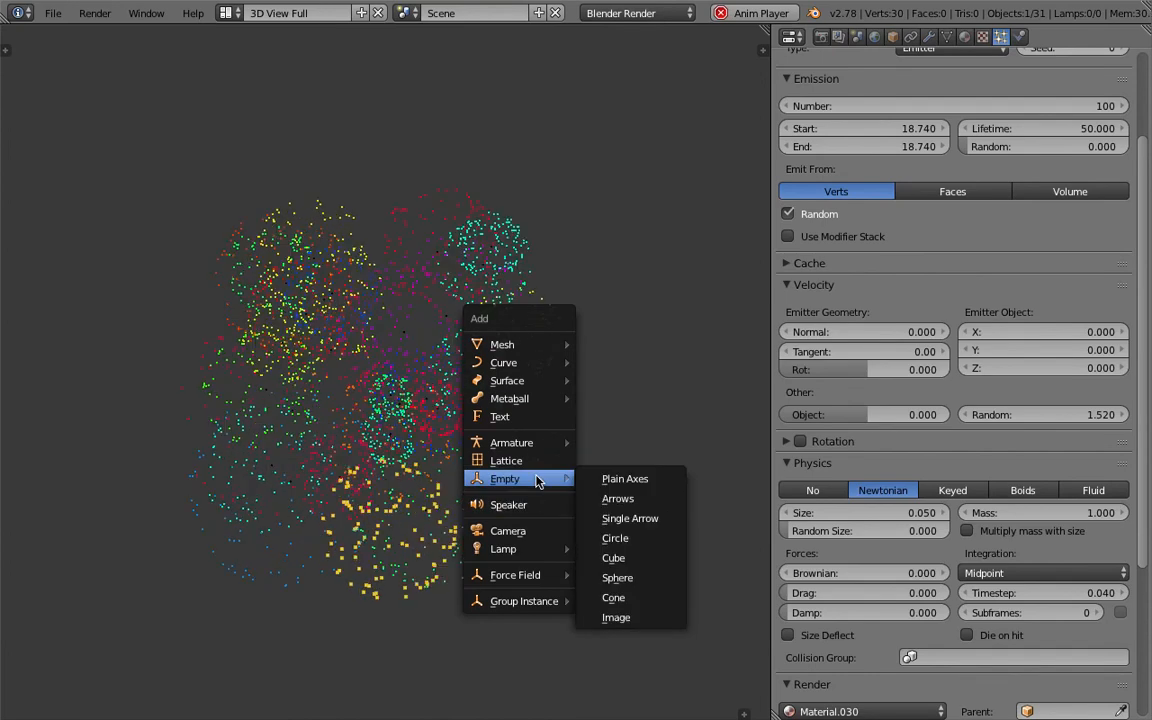
mouse_move(527, 577)
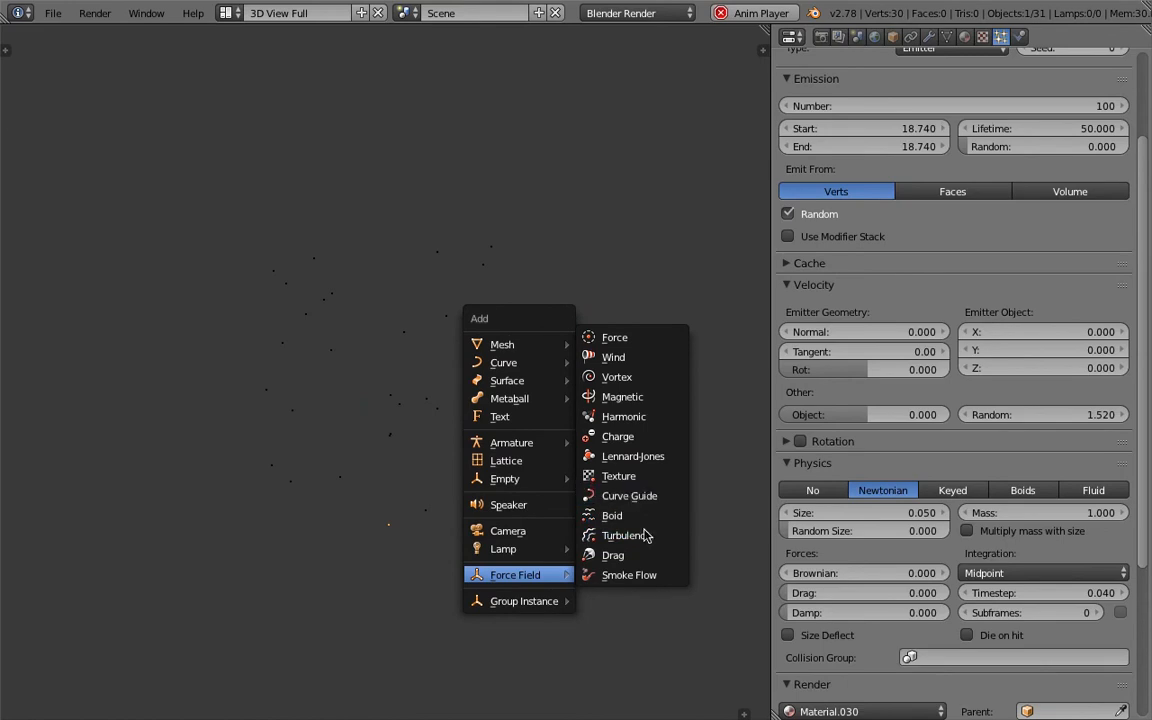
left_click(646, 537)
left_click(457, 433)
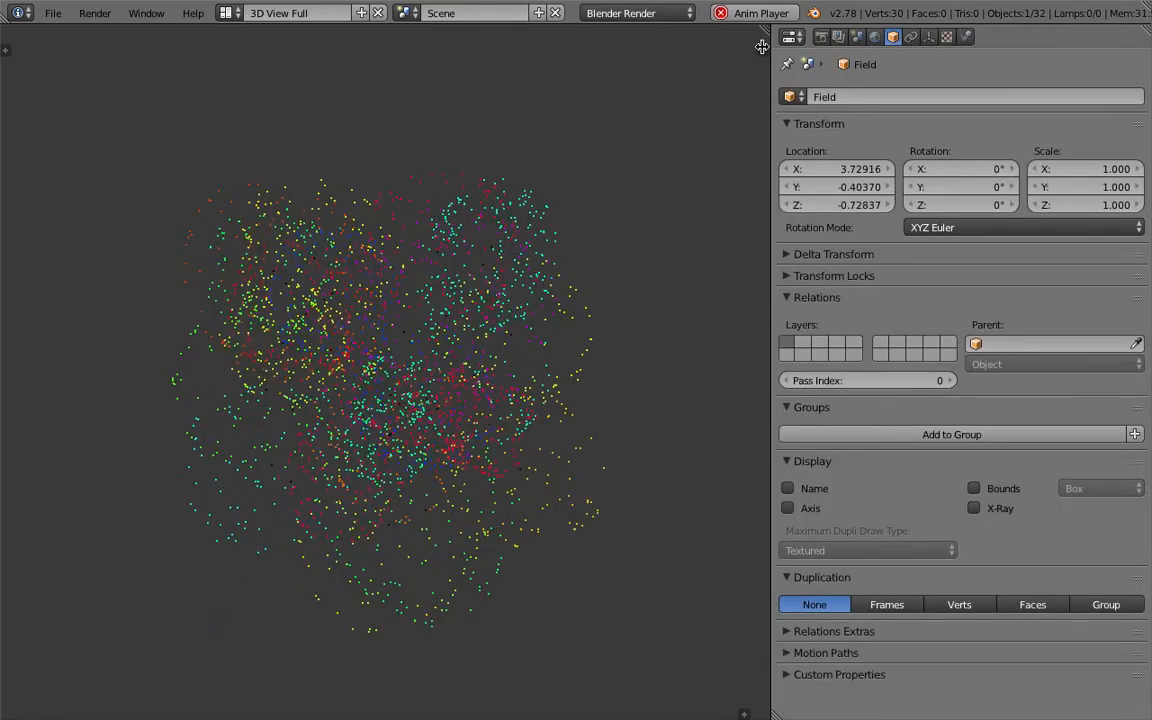
Turn off Only Render in the 3D view's display settings so the force field can be seen
key("n")
scroll(650, 476, "down", 4)
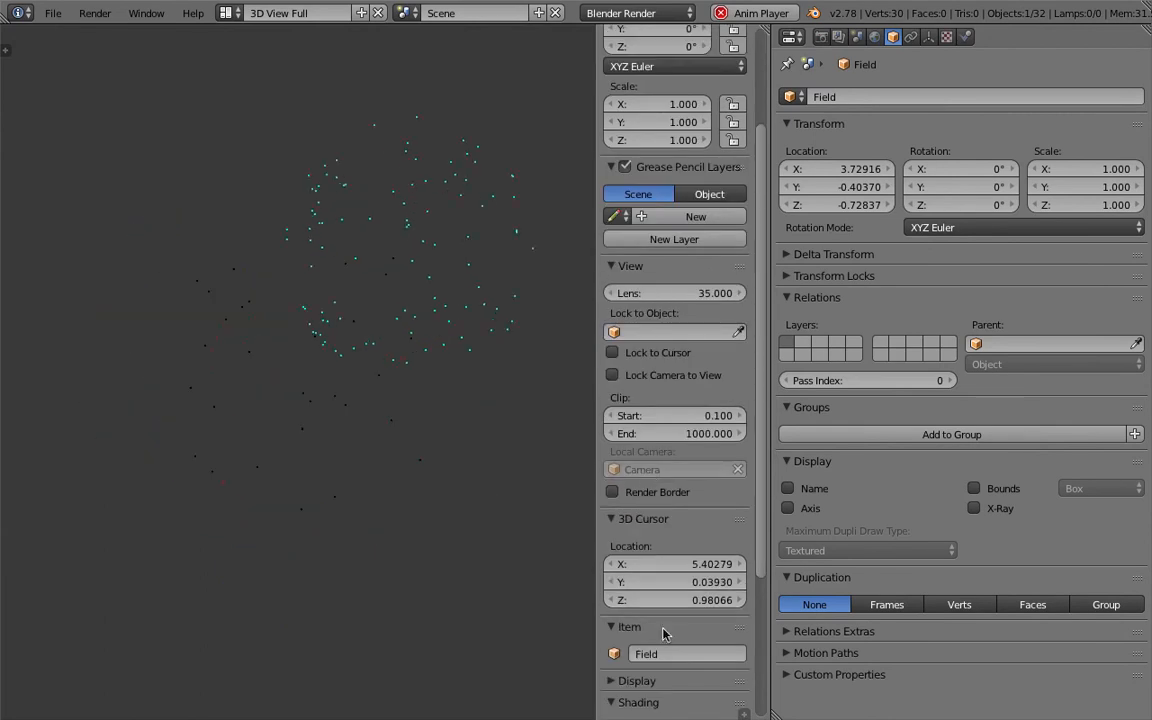
left_click(636, 681)
scroll(656, 625, "down", 3)
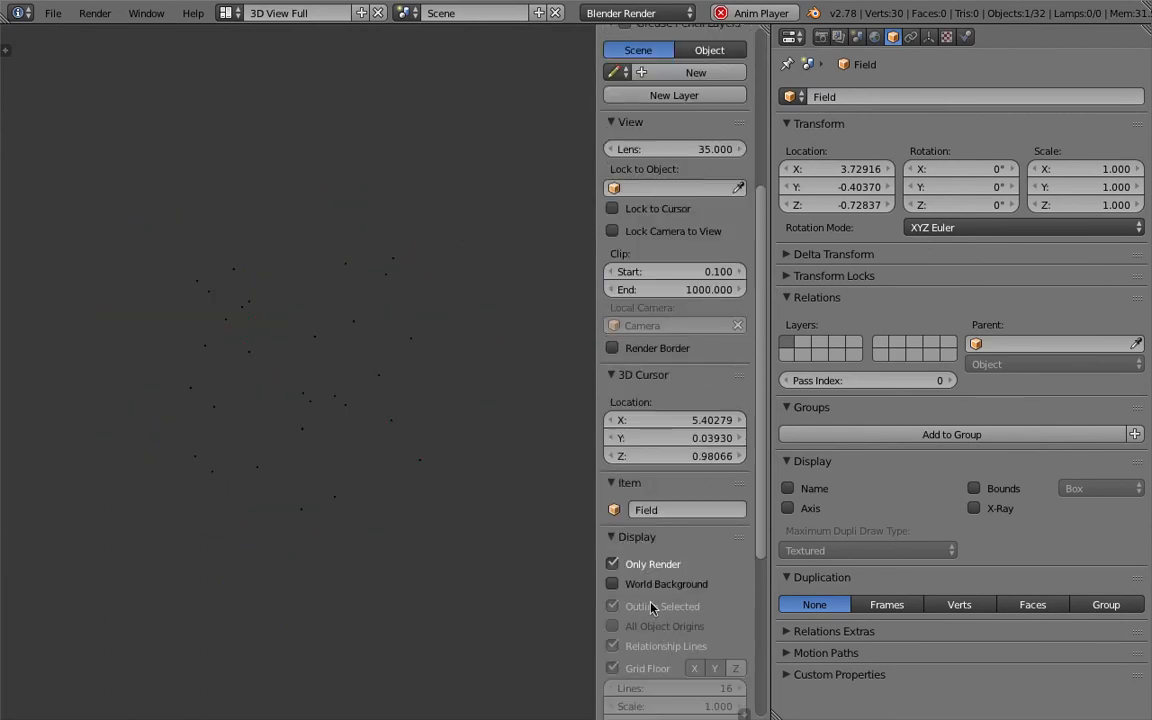
left_click(640, 567)
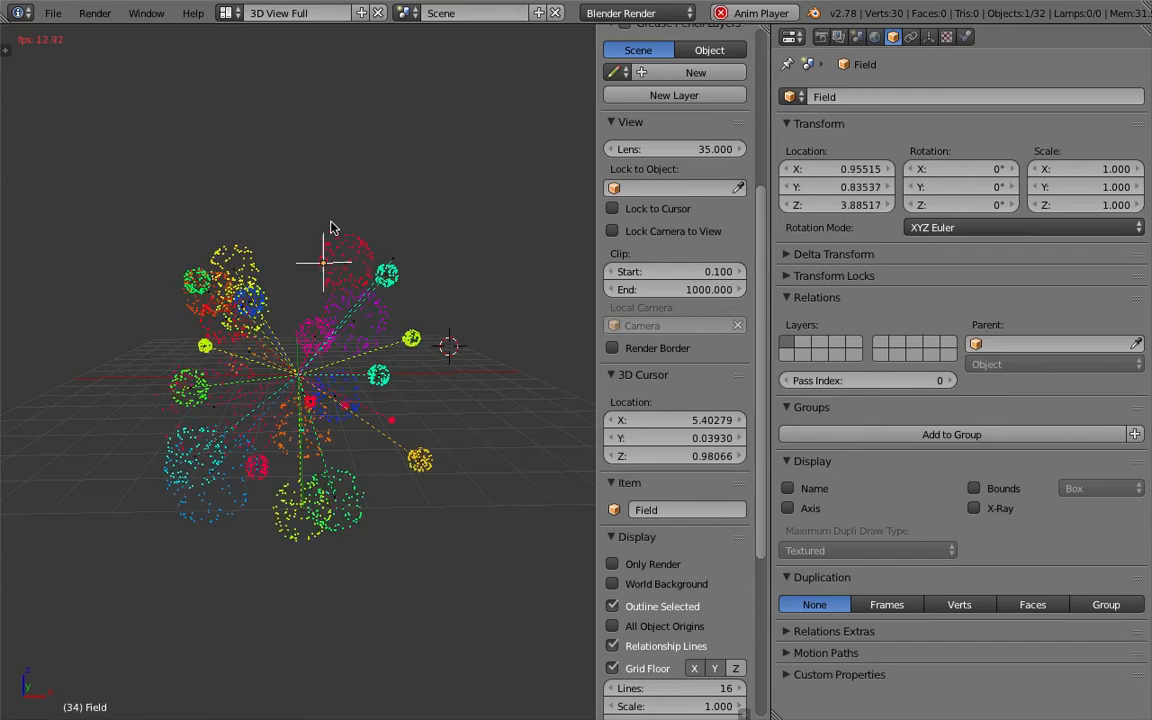
Try a strength of 50 on the Turbulence field and reduce it to 20
left_click(965, 36)
left_click(875, 223)
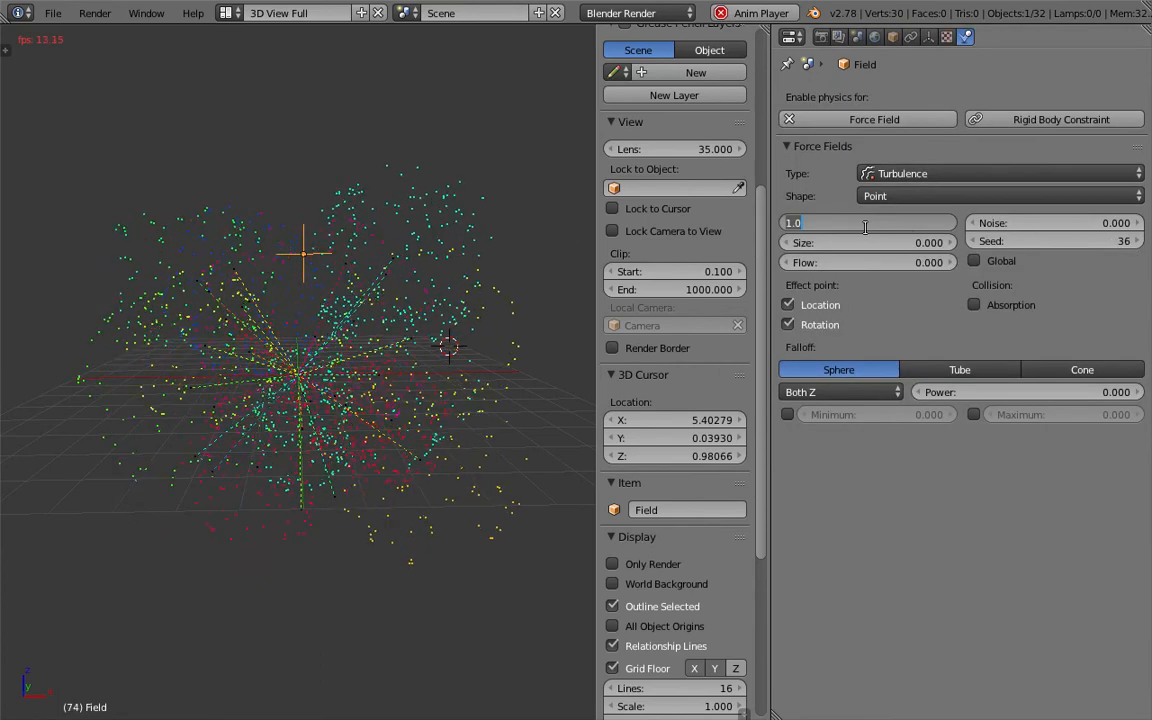
type("50")
key("Return")
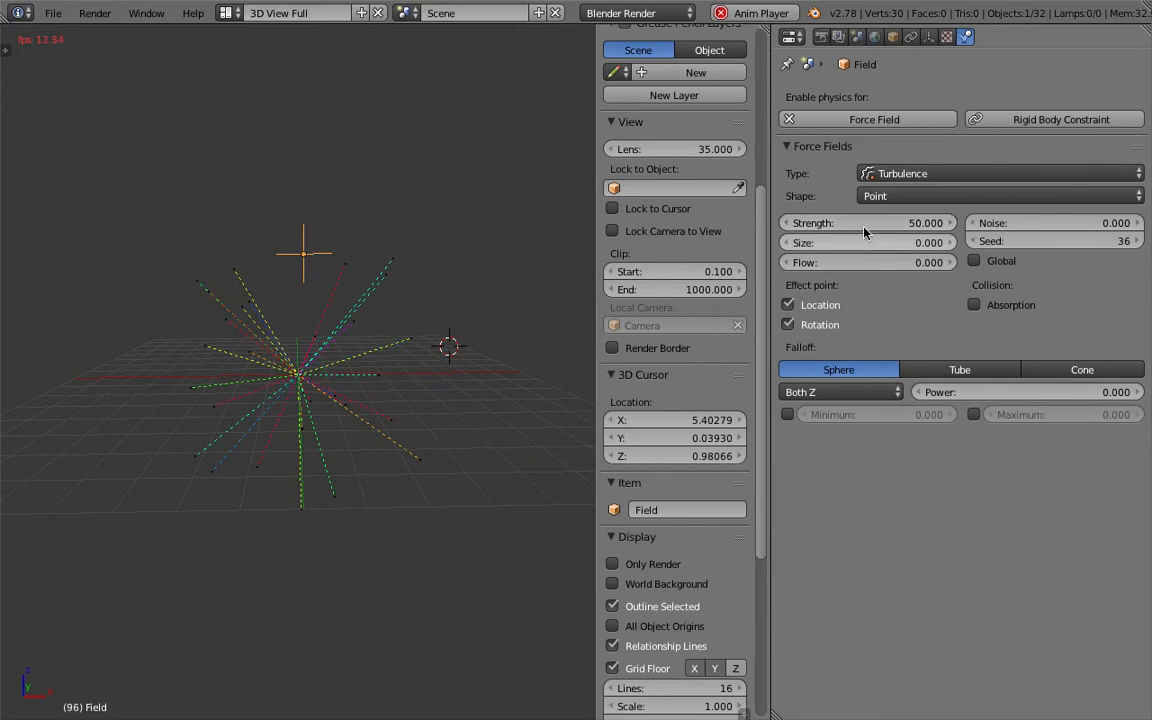
left_click(856, 223)
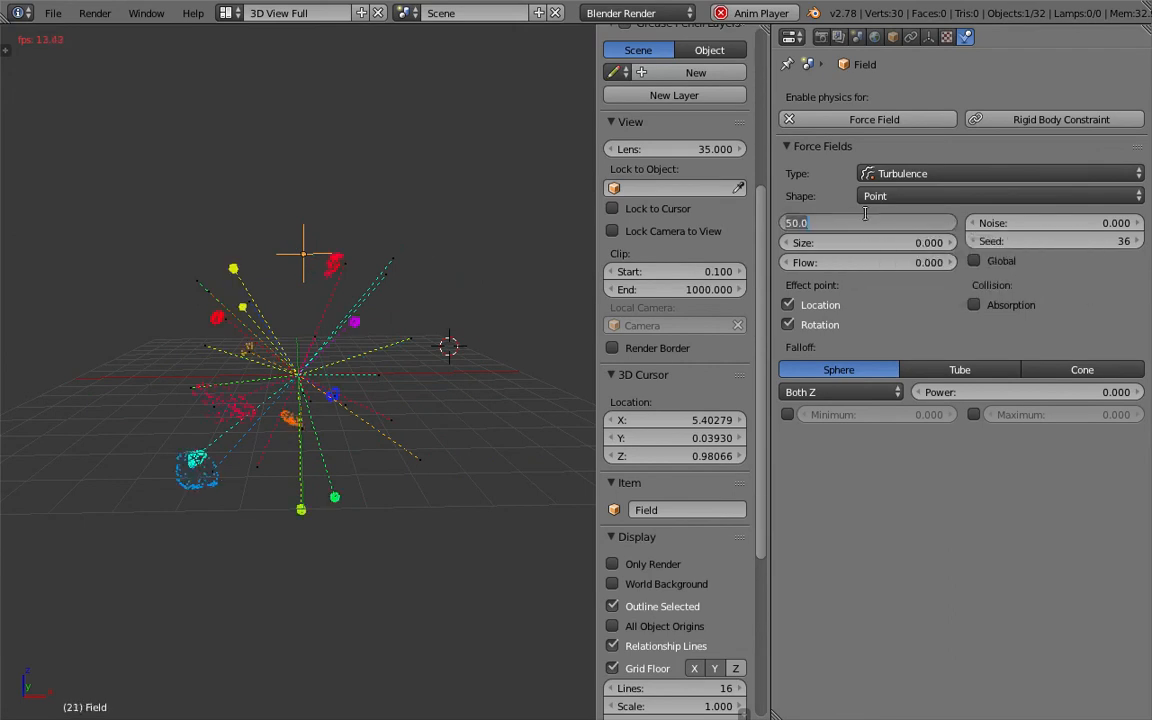
type("20")
key("Return")
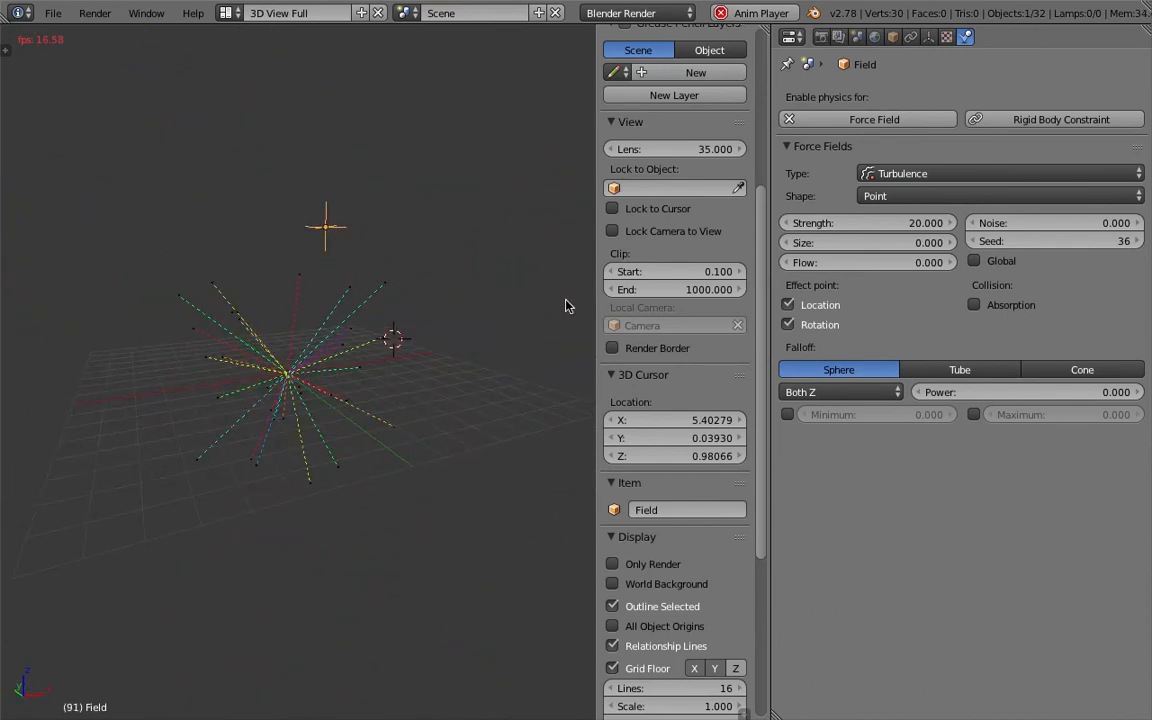
Turn Only Render back on for the 3D view
left_click(656, 565)
left_click(656, 565)
left_click(656, 565)
Enable World Background in the 3D view and darken the world's horizon color to a near-black blue
left_click(874, 37)
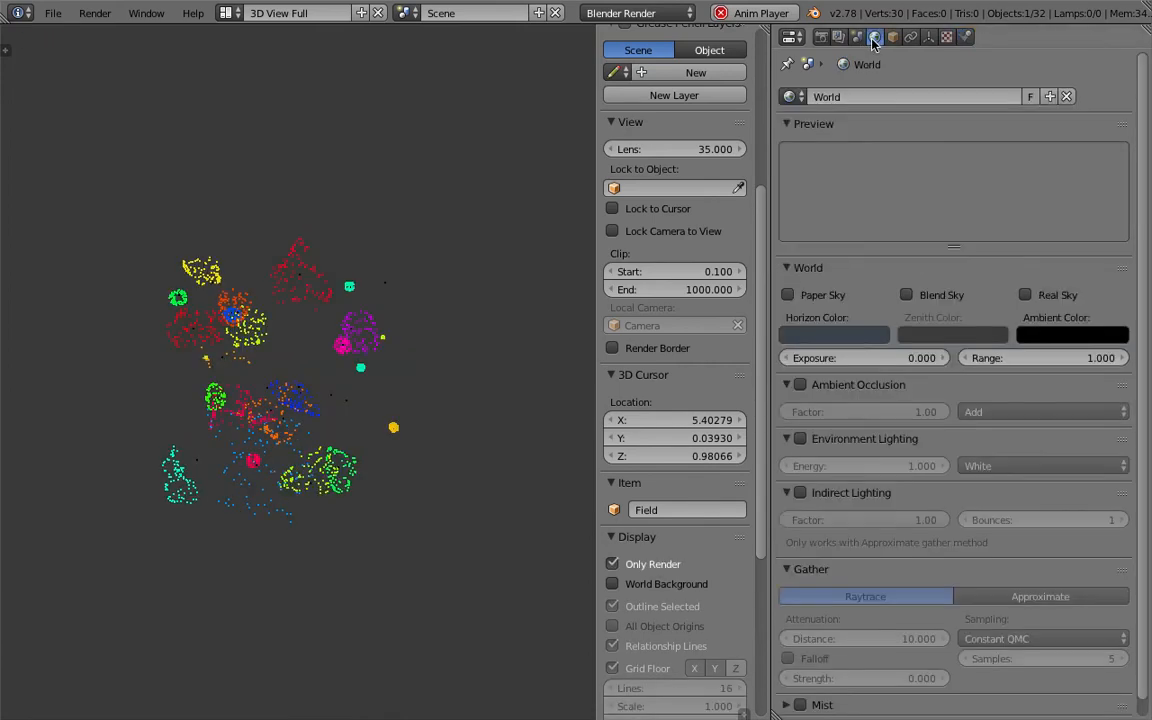
left_click(800, 338)
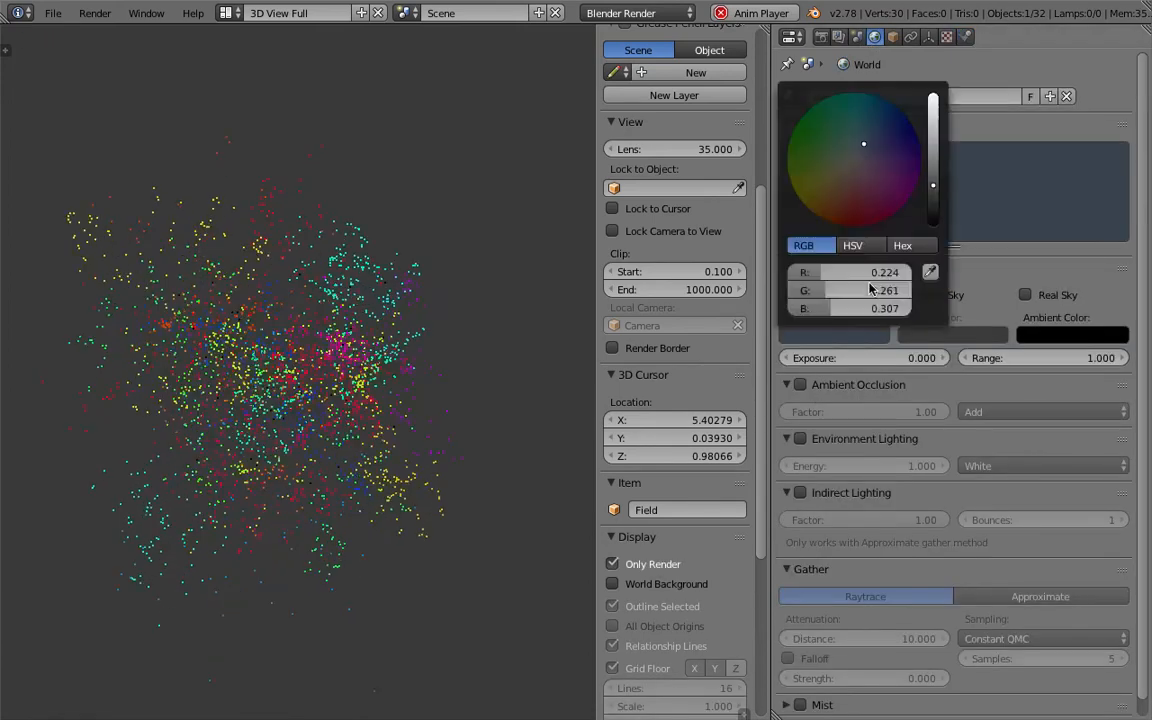
scroll(810, 329, "down", 3)
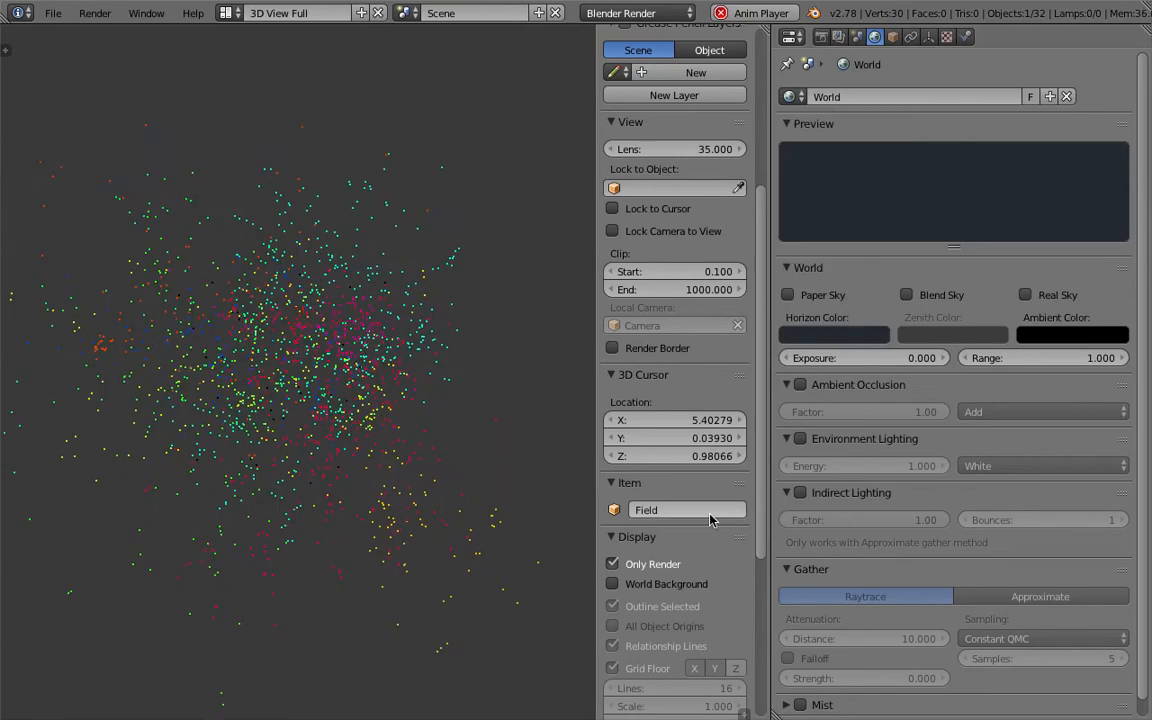
left_click(685, 586)
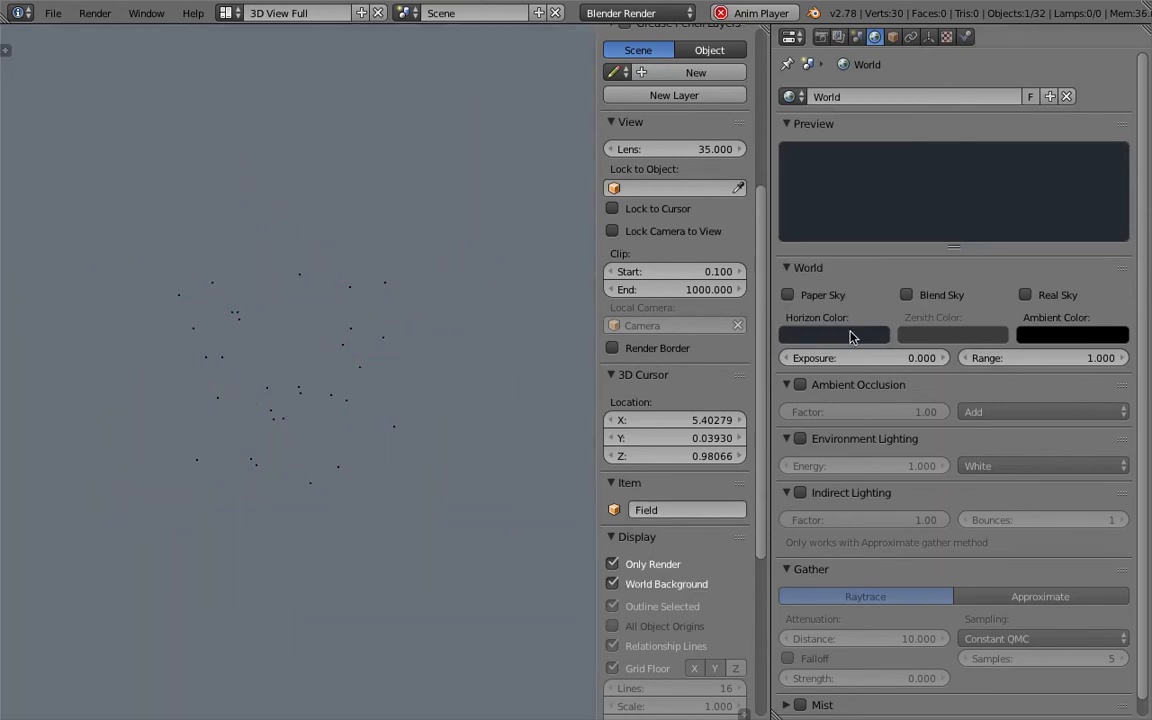
left_click(834, 335)
scroll(834, 176, "down", 3)
scroll(855, 160, "down", 4)
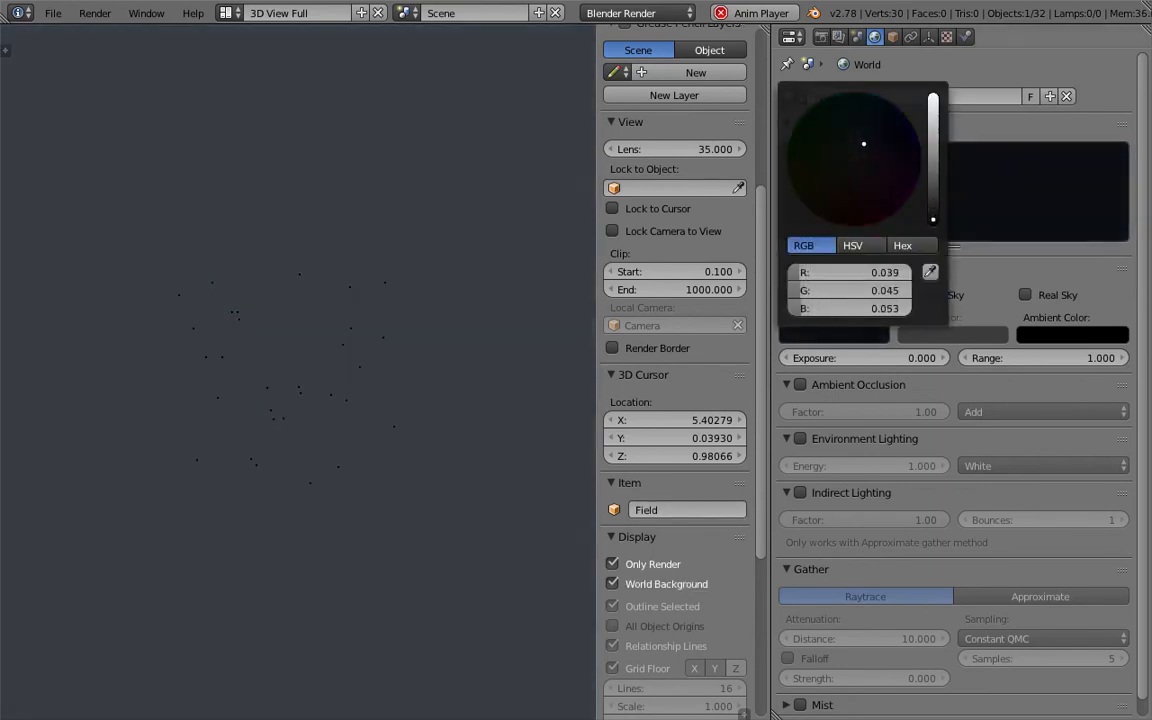
scroll(855, 160, "up", 4)
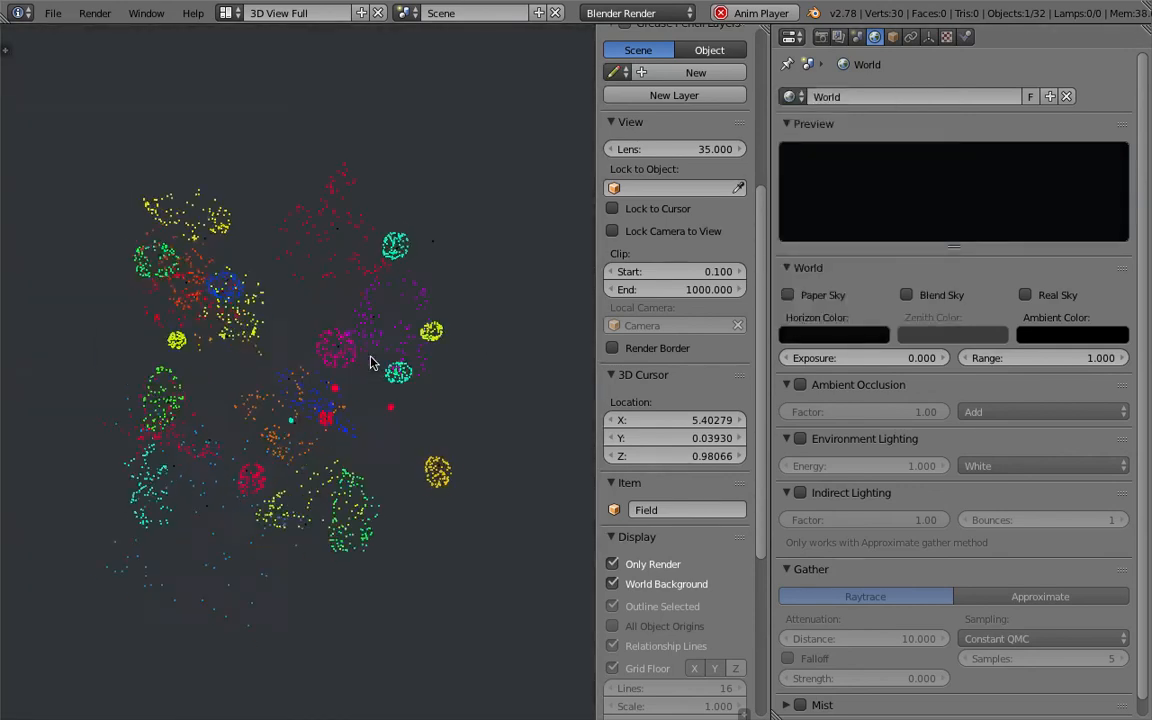
Fine-tune the brightness of the near-black horizon color and save the file
left_click(815, 335)
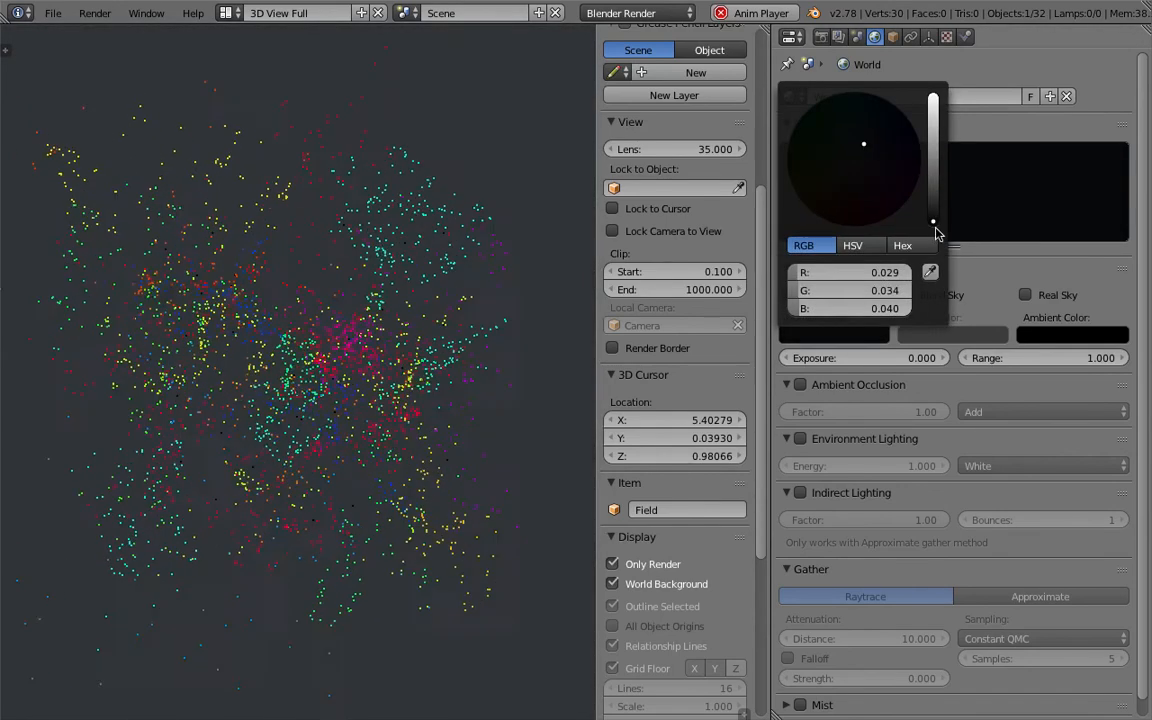
mouse_move(935, 221)
left_mouse_down()
mouse_move(934, 204)
mouse_move(933, 223)
left_mouse_up()
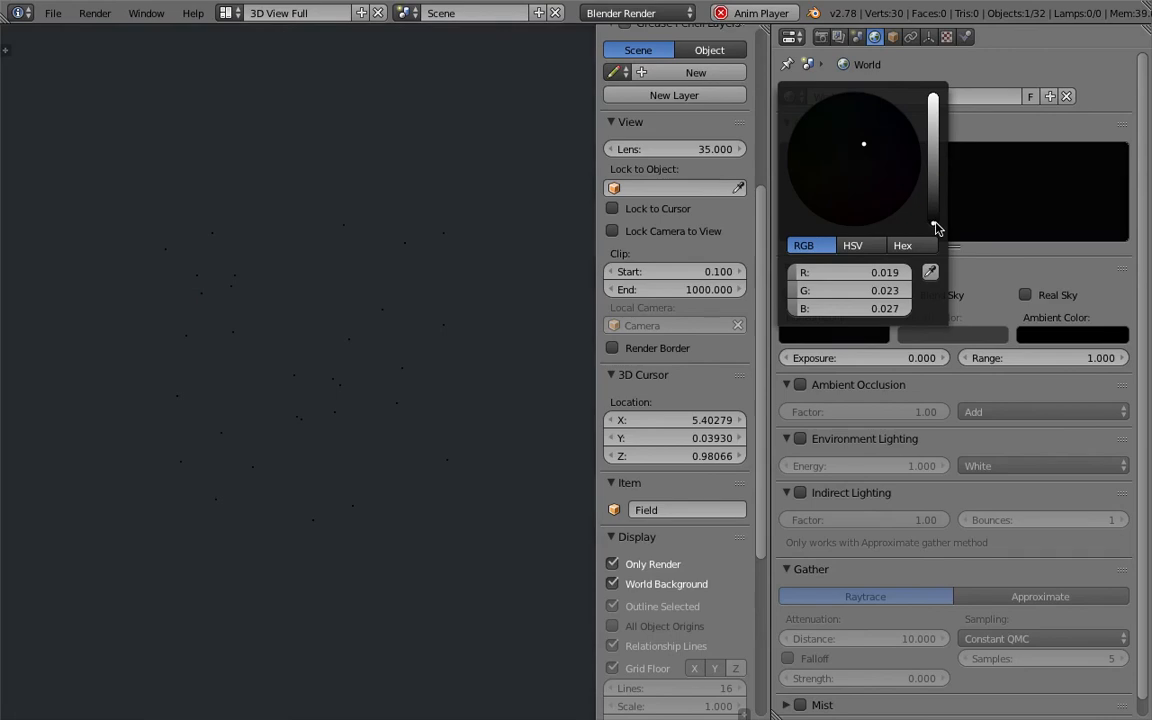
left_click(869, 332)
left_click_drag(933, 224, 933, 221)
key("ctrl+s")
left_click(416, 331)
Turn off Only Render and Relationship Lines in the 3D view and save the file
left_click(612, 564)
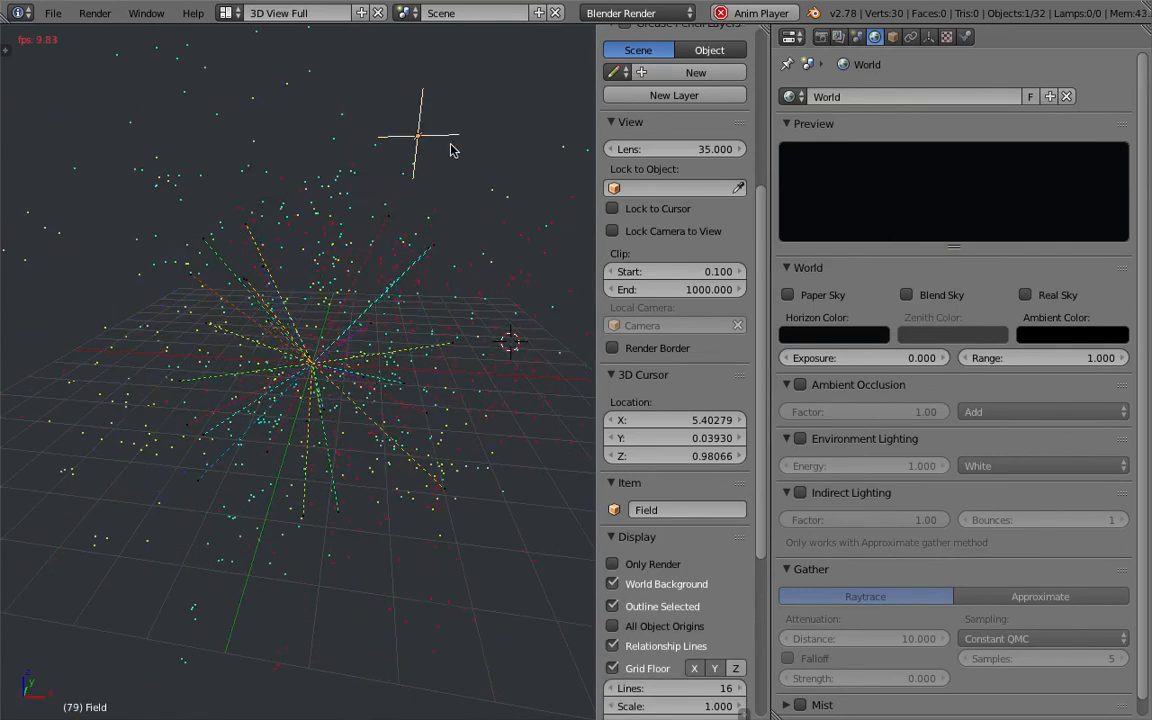
key("ctrl+s")
left_click(445, 236)
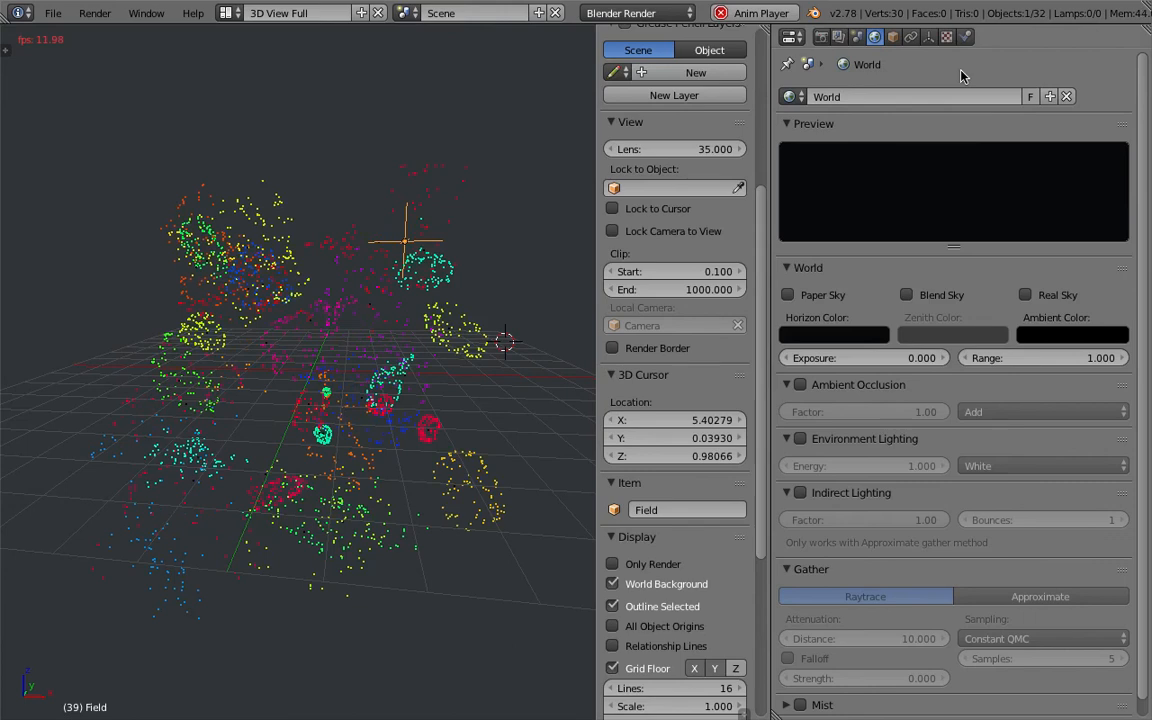
Set the Turbulence field's flow to 6.7, its noise to 3.5 and its seed to 43
left_click(965, 36)
mouse_move(852, 270)
left_mouse_down()
mouse_move(886, 270)
mouse_move(862, 270)
left_mouse_up()
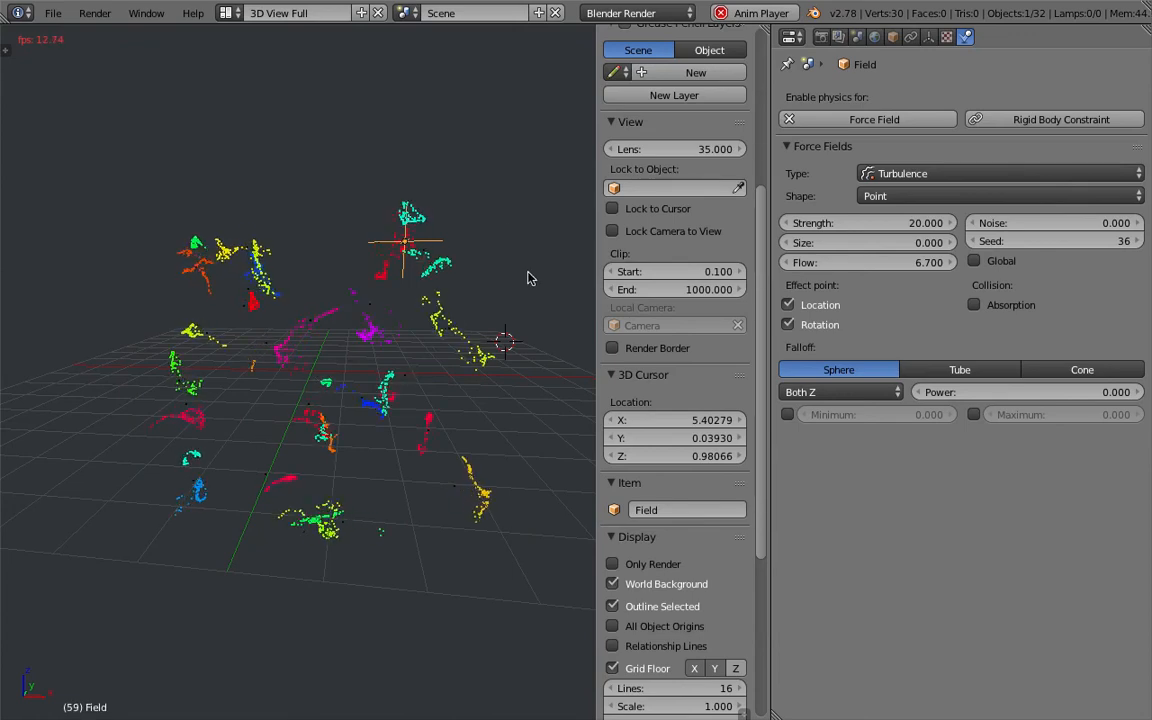
middle_click_drag(527, 262, 432, 316)
mouse_move(1058, 221)
left_mouse_down()
mouse_move(1072, 221)
mouse_move(1068, 243)
left_mouse_up()
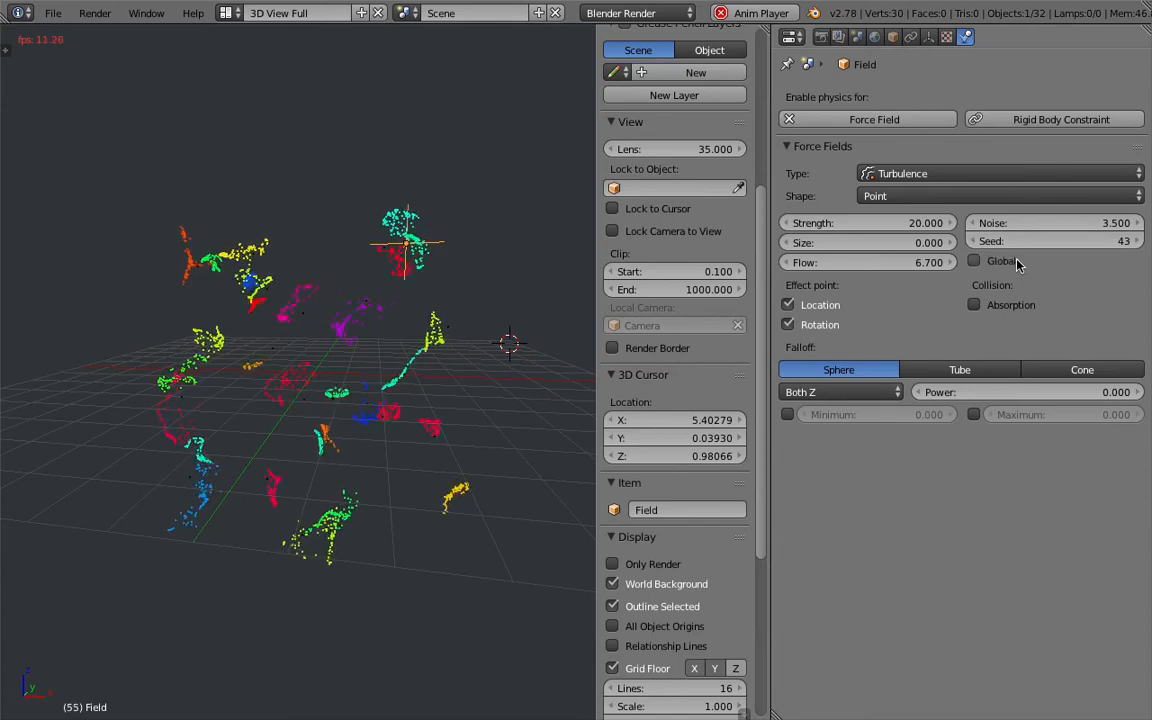
Scale the Turbulence field up about 2.08 times and lower it in among the emitters
key("s")
middle_click_drag(457, 336, 383, 336)
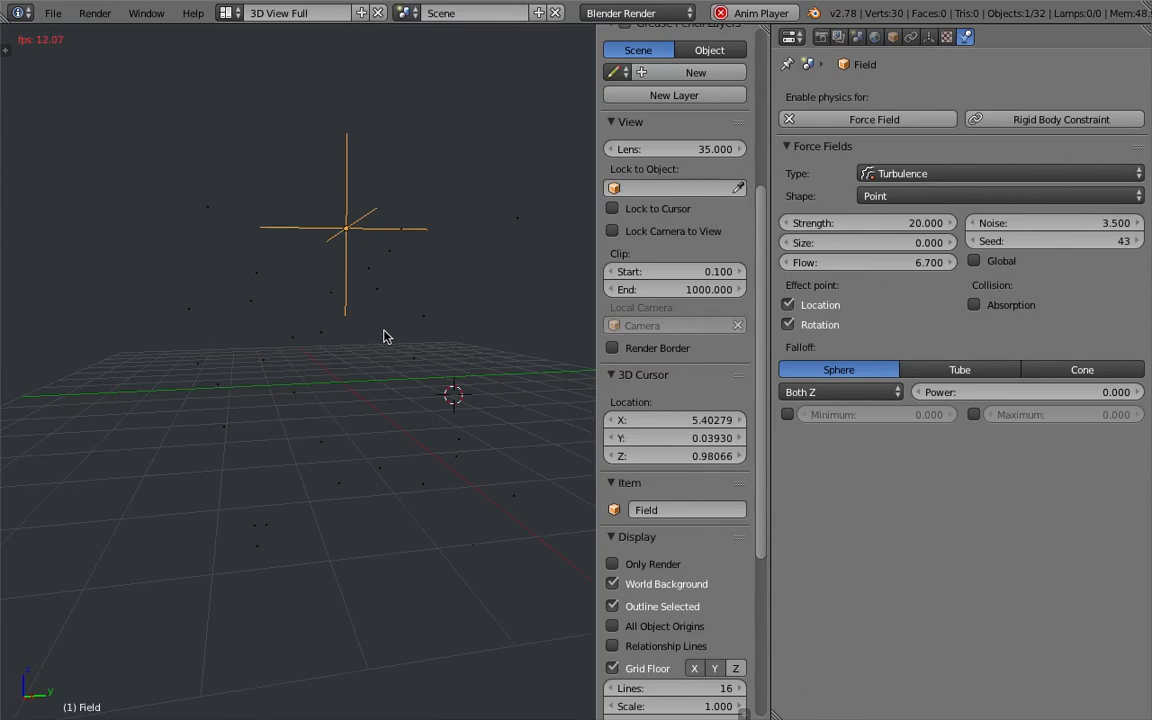
key("g")
left_click(399, 419)
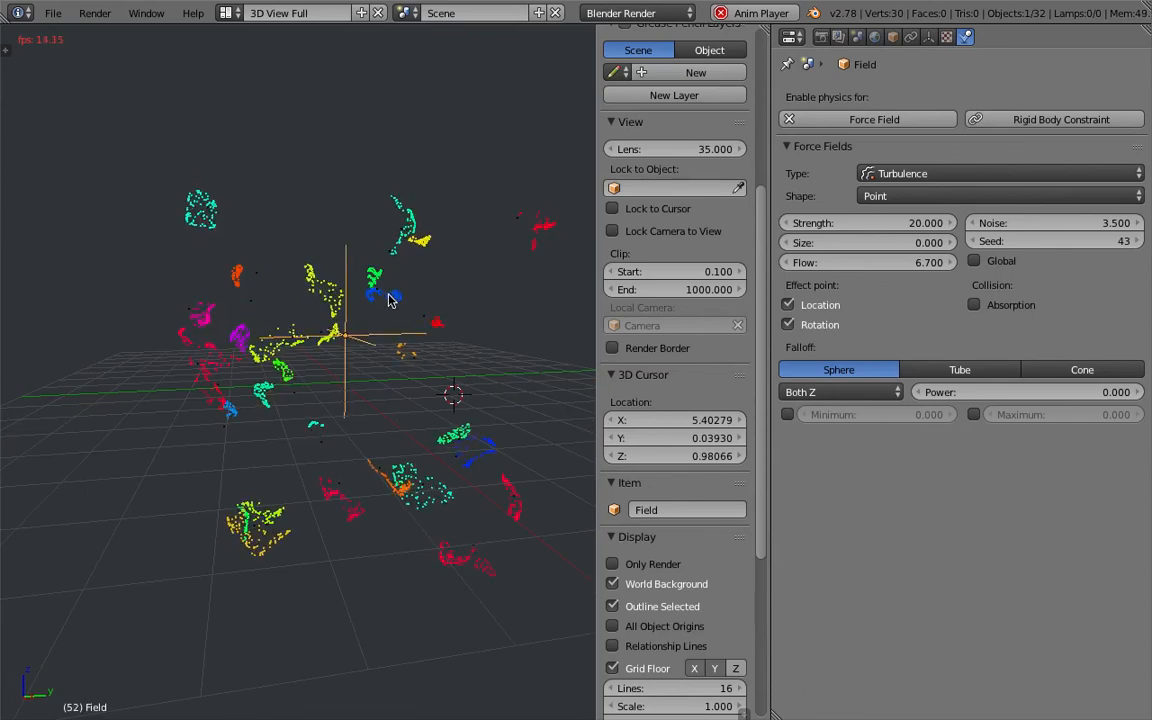
Move the Turbulence field back up within the emitter cloud and save the file
key("g")
left_click(357, 168)
middle_click_drag(221, 325, 349, 342)
key("ctrl+s")
left_click(349, 342)
middle_click_drag(342, 190, 310, 202)
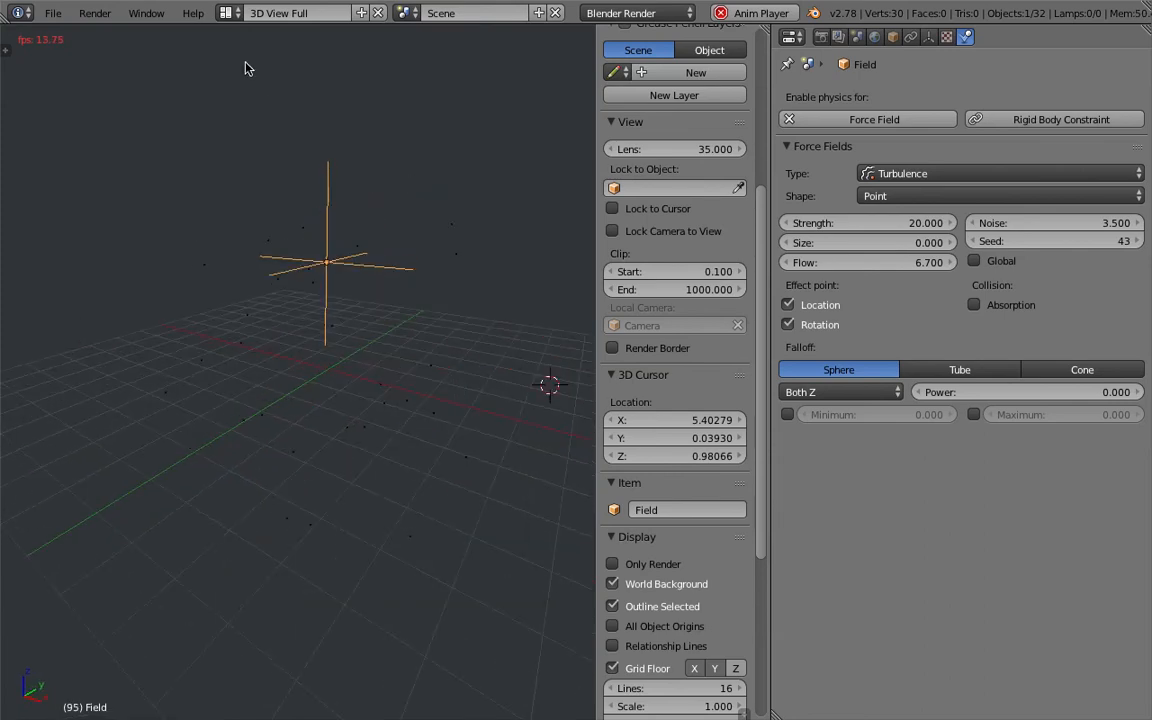
Switch to the Compositing screen layout to see the node tree beside the playing particle animation
left_click(228, 12)
left_click(265, 75)
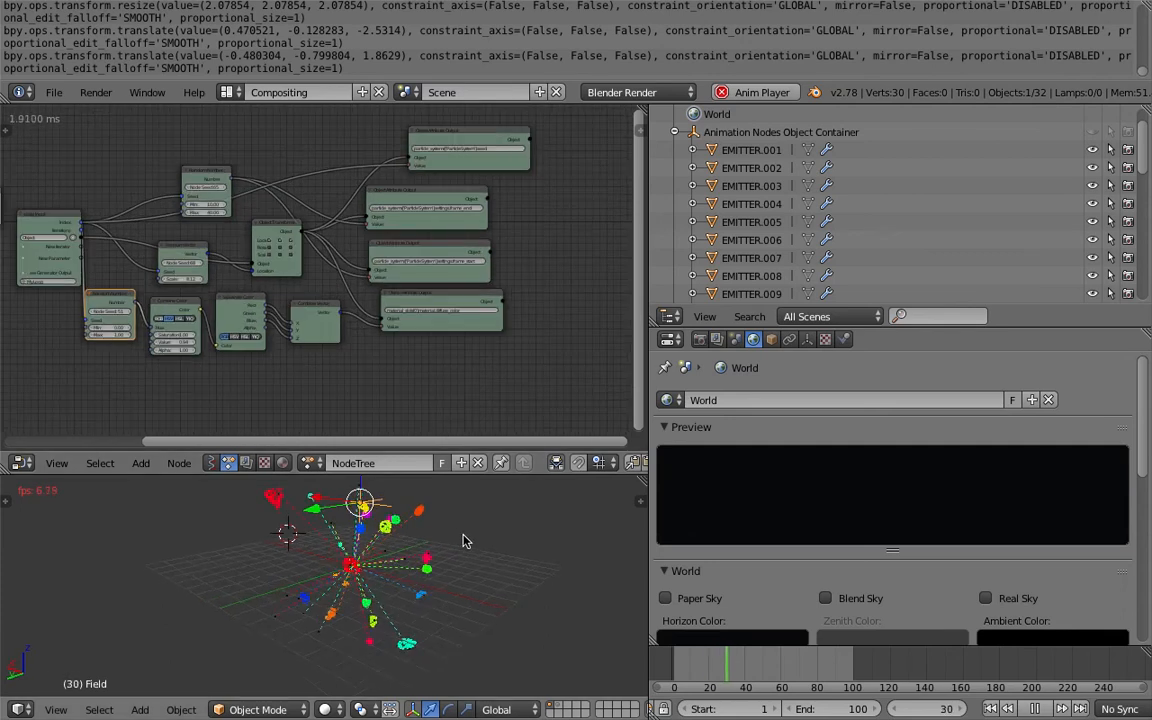
scroll(463, 541, "up", 2)
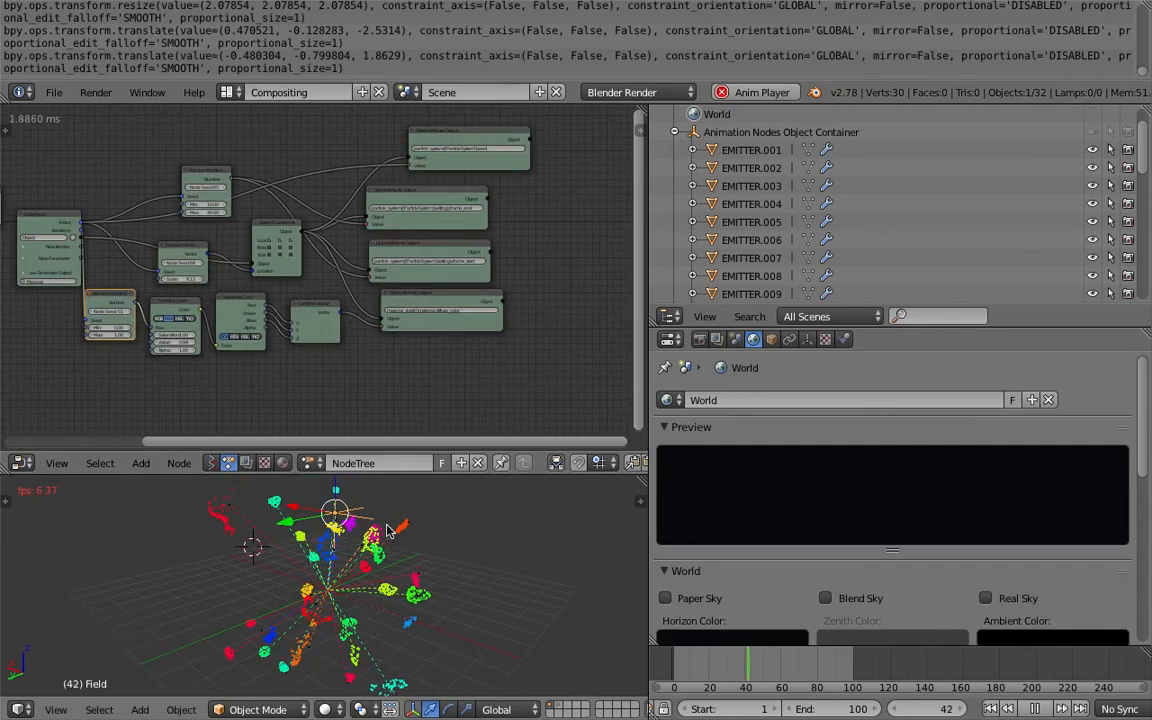
Move the Turbulence field about -2.82, -2.43, -0.52 to the edge of the emitter cloud and enlarge the 3D view
key("g")
left_click(565, 540)
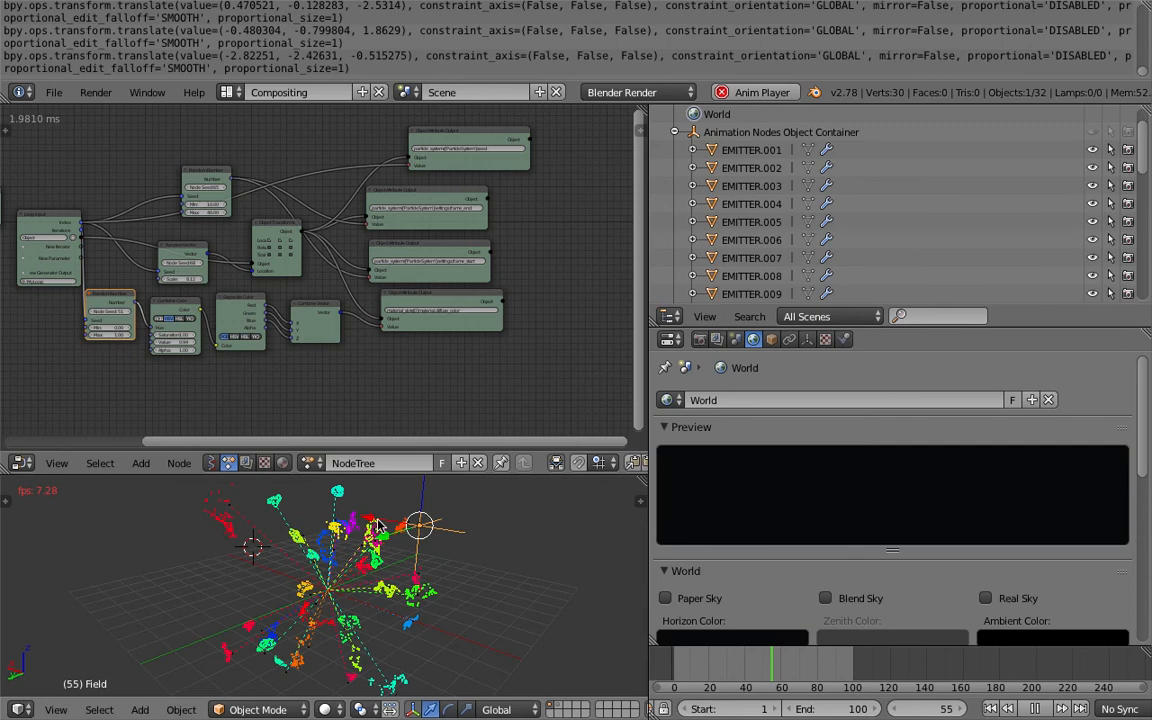
middle_click_drag(357, 529, 379, 533)
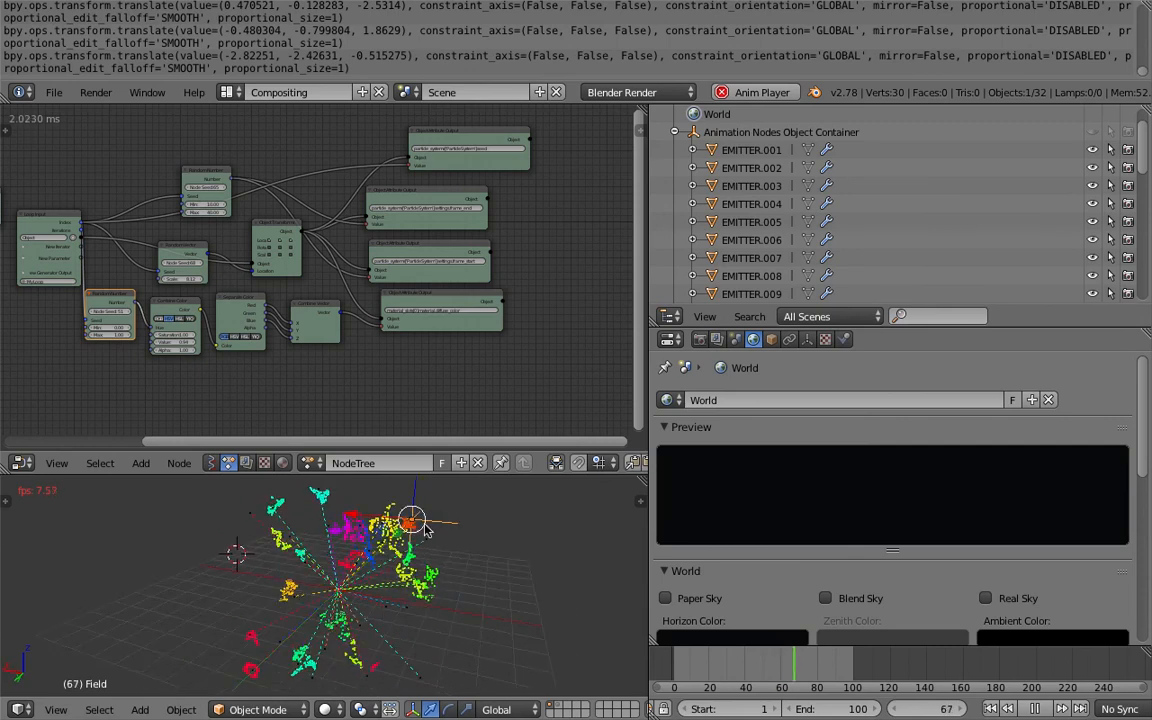
left_click_drag(404, 474, 404, 392)
scroll(424, 496, "up", 3)
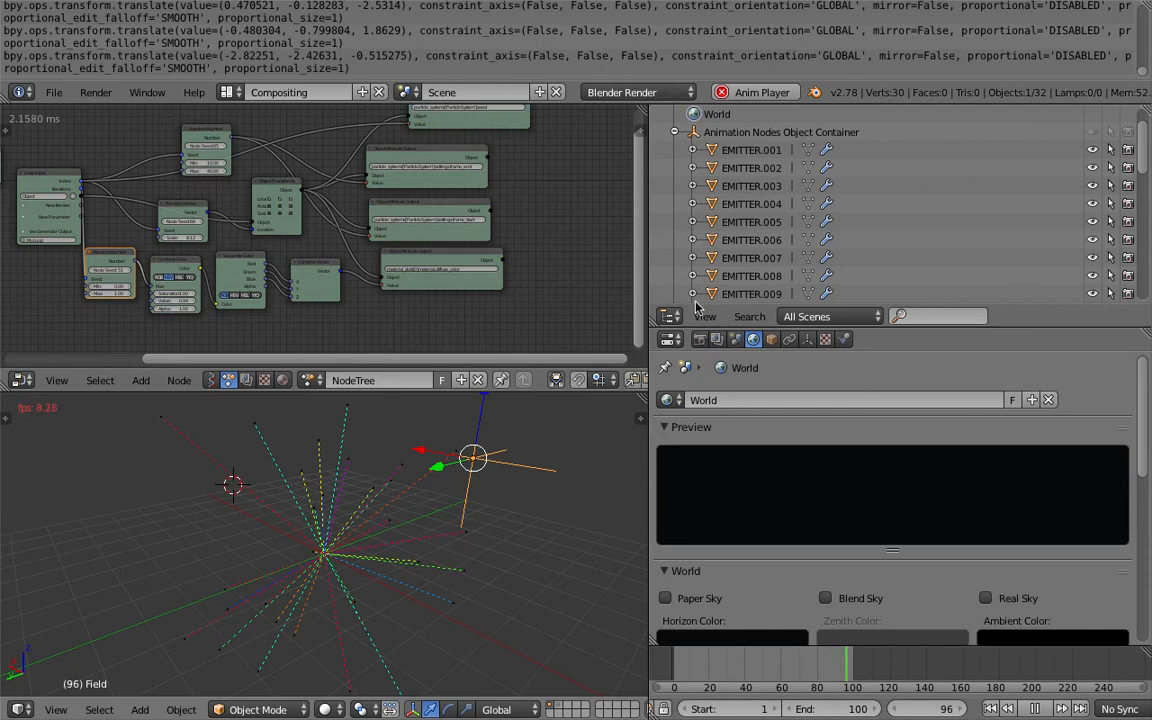
Stop the playback and set the current frame to 45 to show the scattered particles
scroll(703, 214, "down", 1)
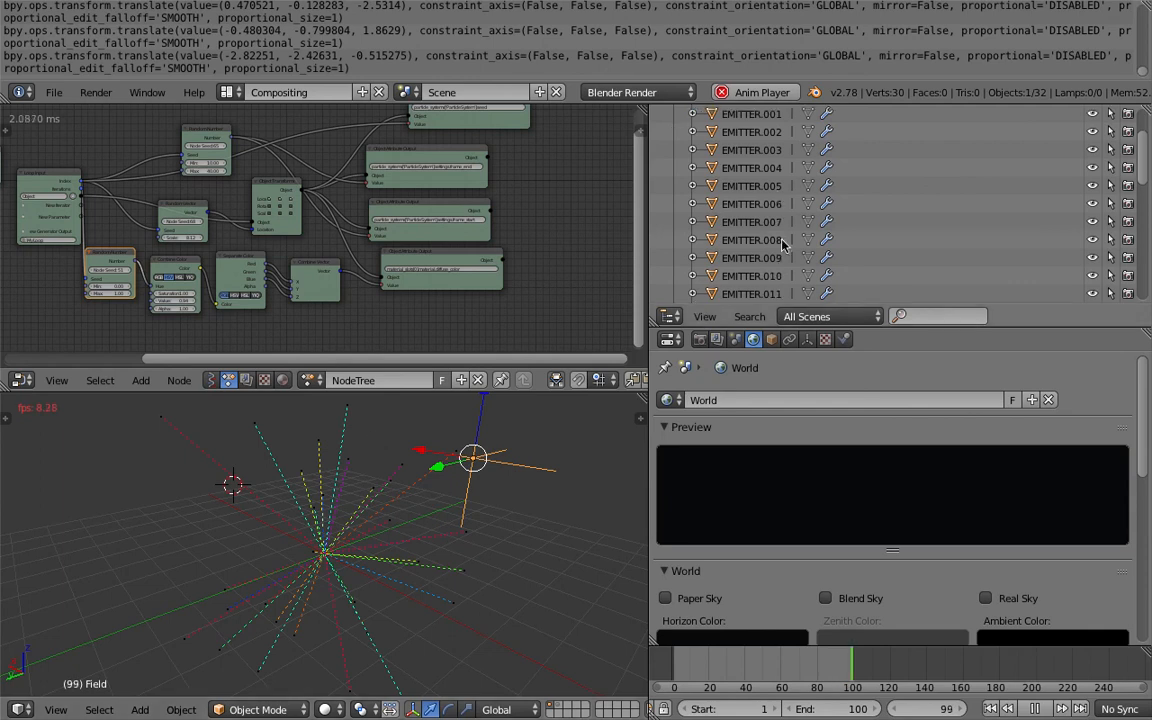
left_click(1033, 709)
middle_click_drag(430, 529, 357, 498)
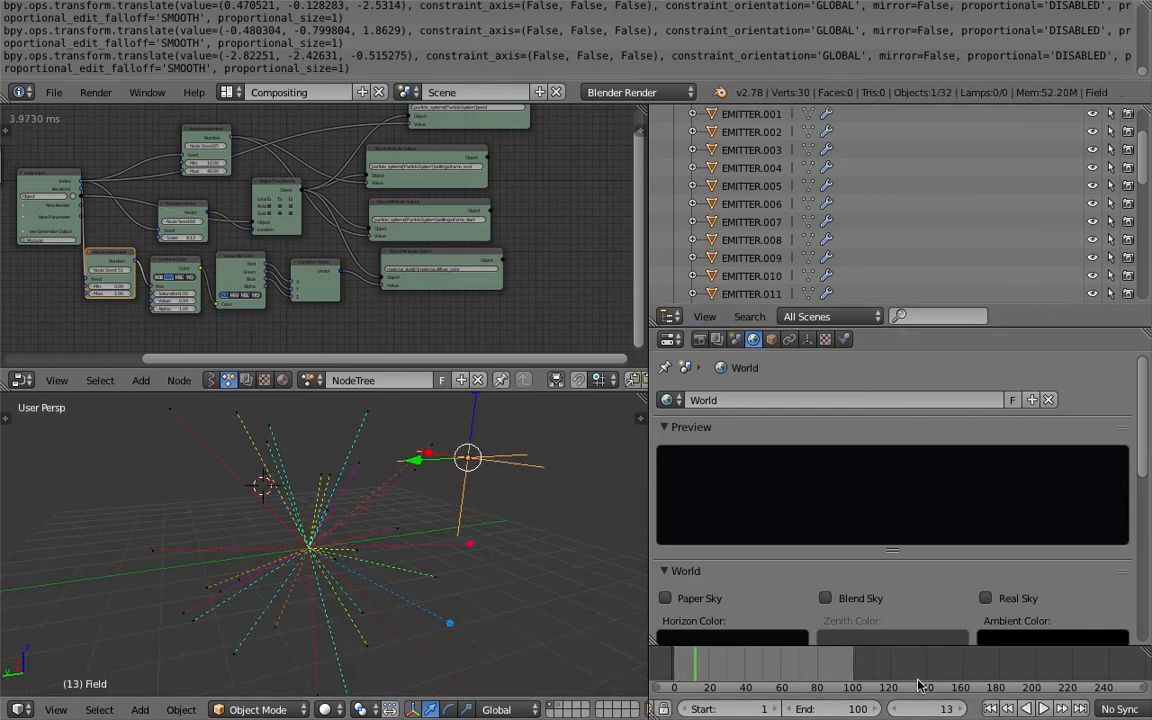
left_click_drag(707, 672, 753, 672)
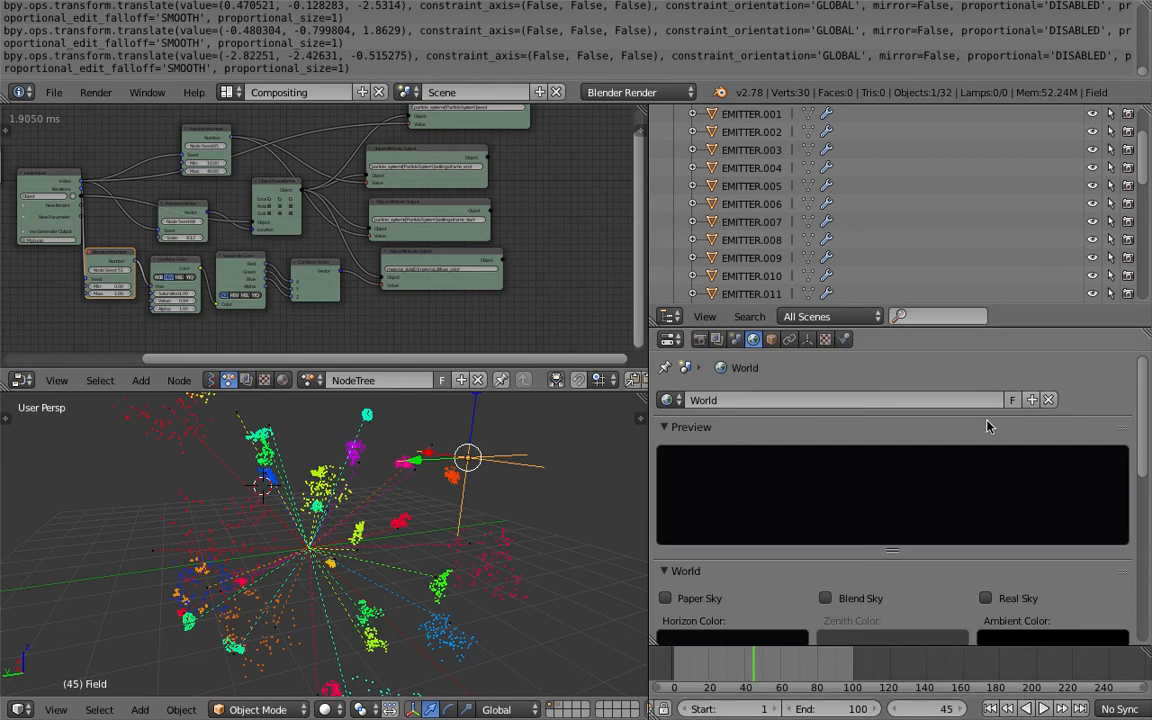
Select EMITTER.004 in the object list and show its material settings
left_click(784, 257)
left_click(769, 222)
left_click(768, 201)
left_click(766, 168)
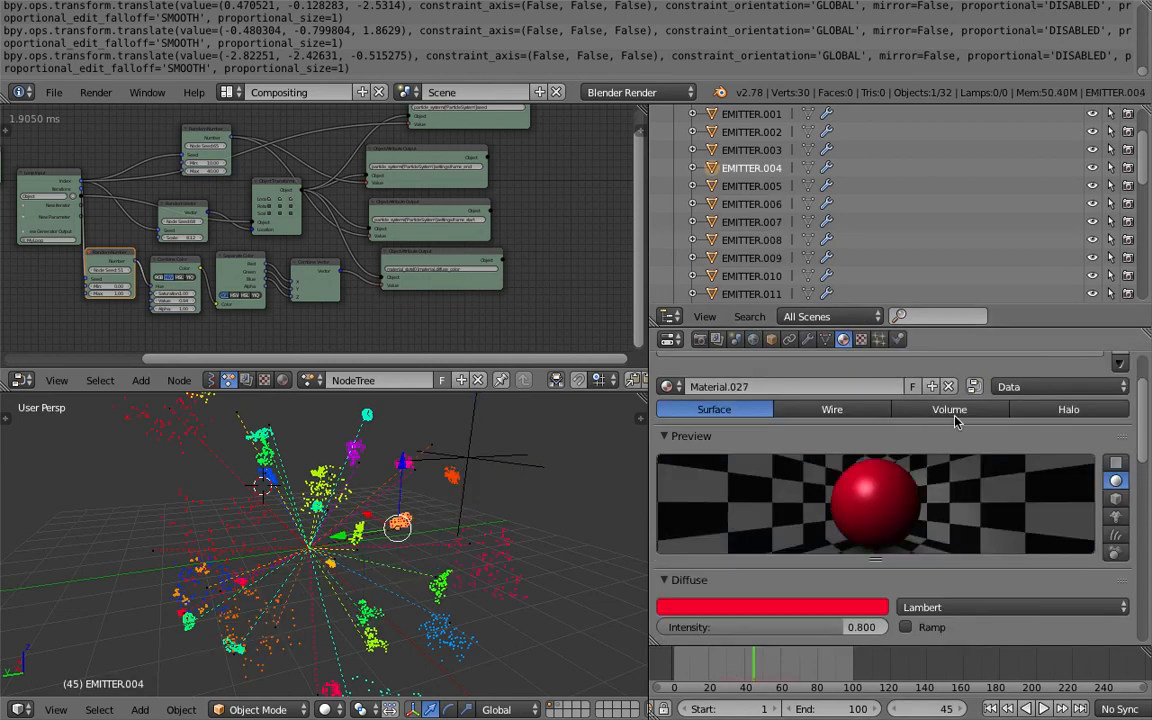
scroll(968, 400, "up", 1)
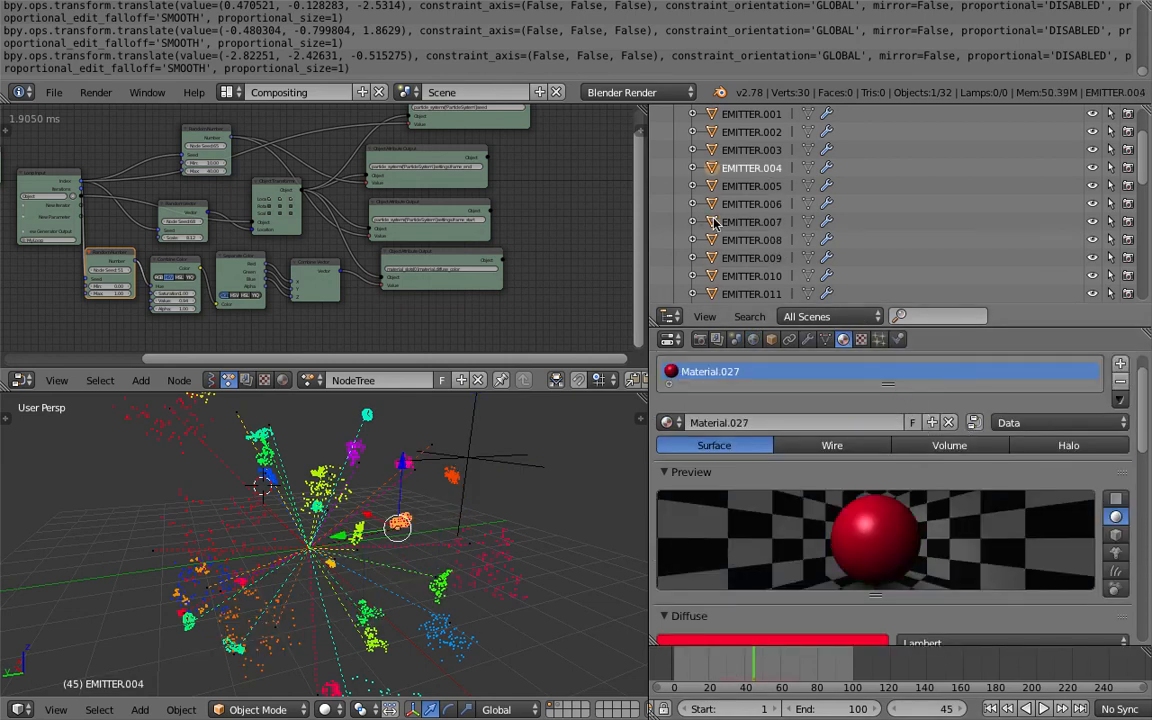
Enlarge the 3D view and the properties area, and review EMITTER.004's diffuse, specular and shading settings
left_click_drag(510, 370, 510, 313)
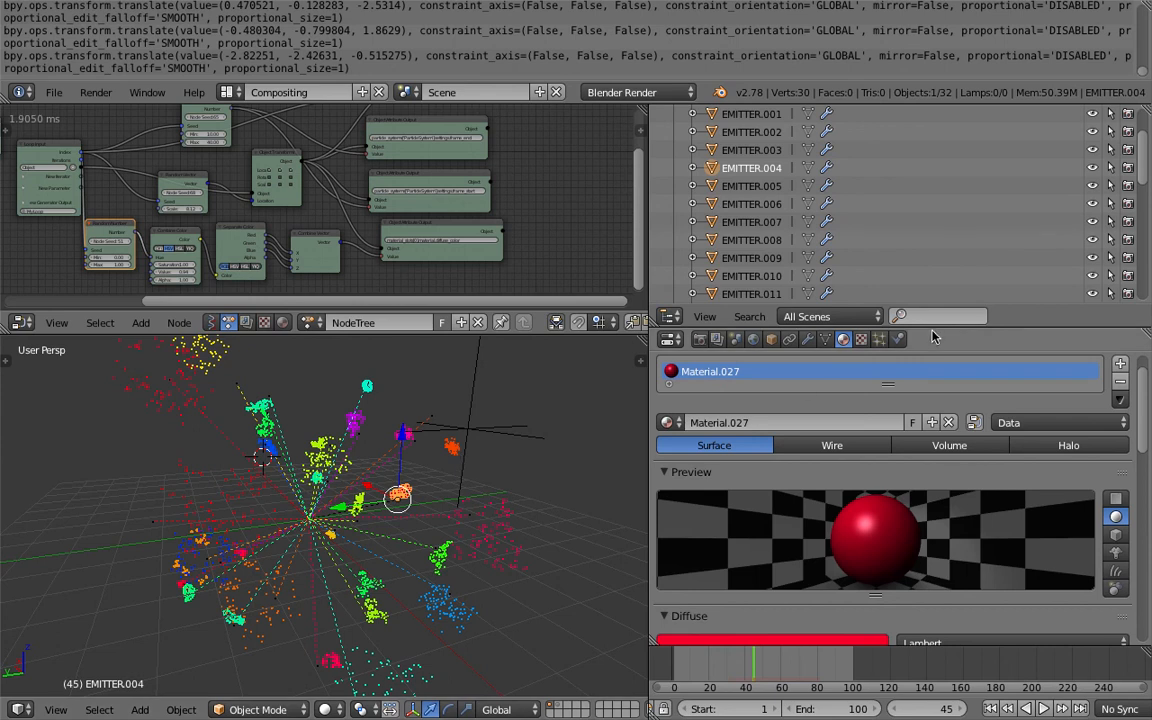
left_click_drag(930, 331, 930, 243)
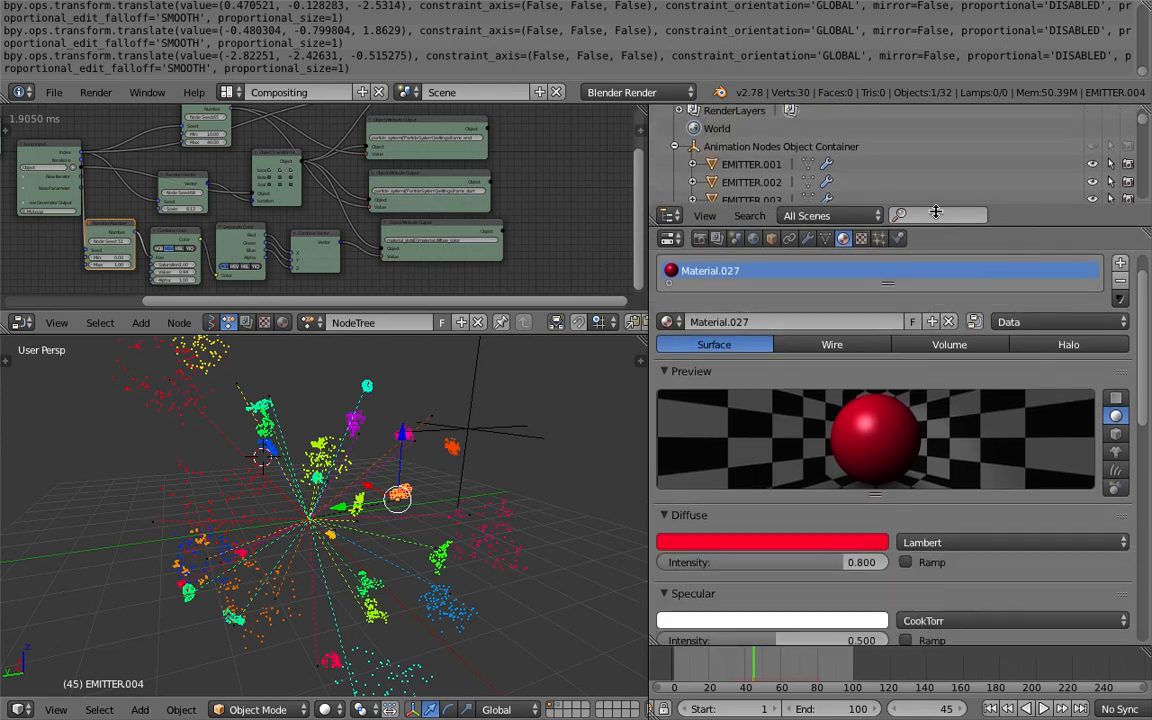
scroll(860, 520, "down", 2)
scroll(860, 520, "down", 8)
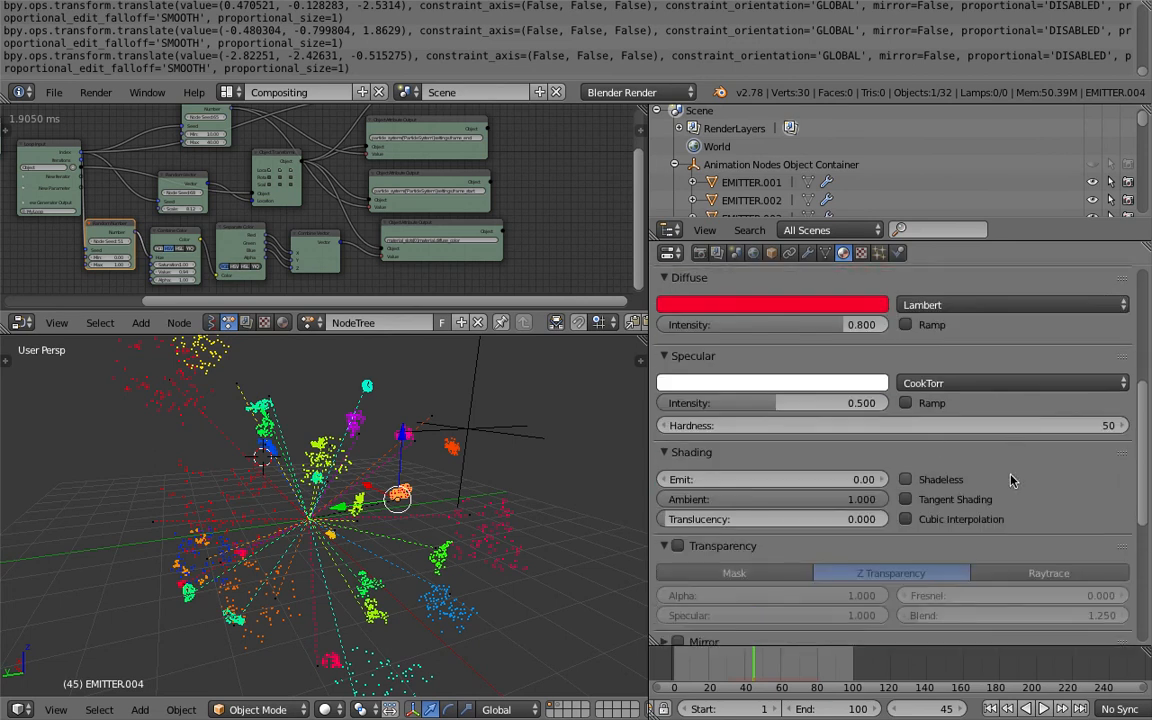
scroll(960, 450, "up", 8)
scroll(930, 455, "up", 2)
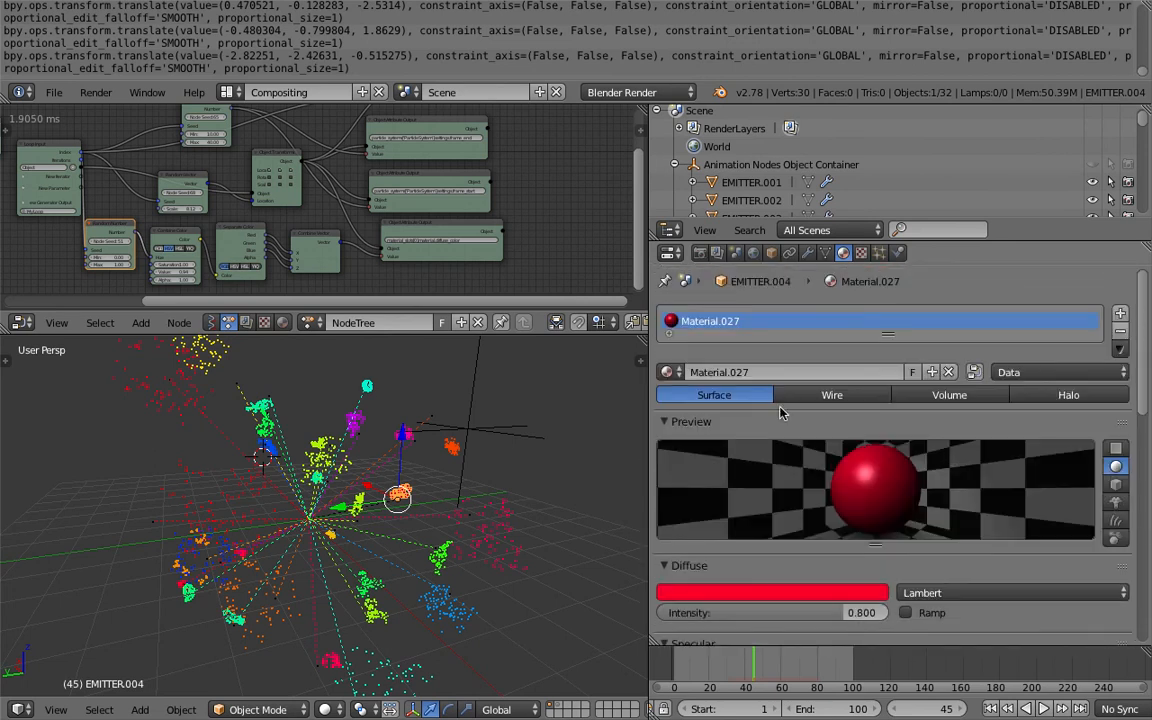
scroll(718, 454, "down", 3)
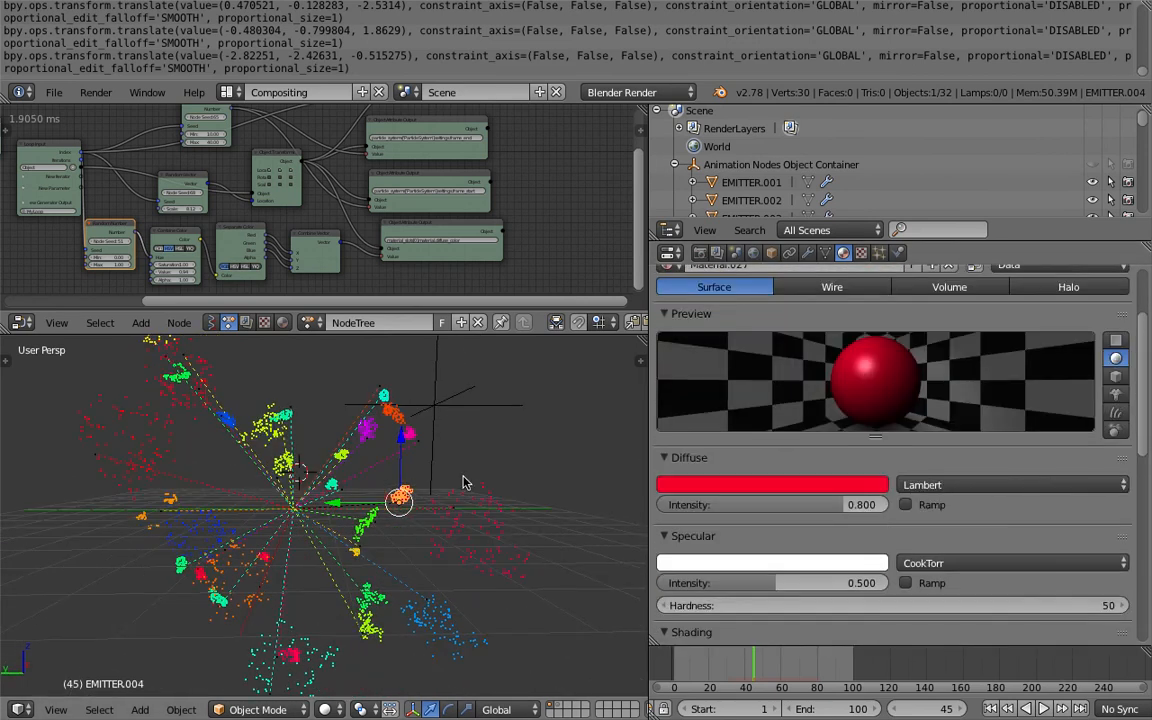
Select EMITTER.002 in the 3D view and look over its material settings
right_click(566, 487)
middle_click_drag(583, 475, 585, 468)
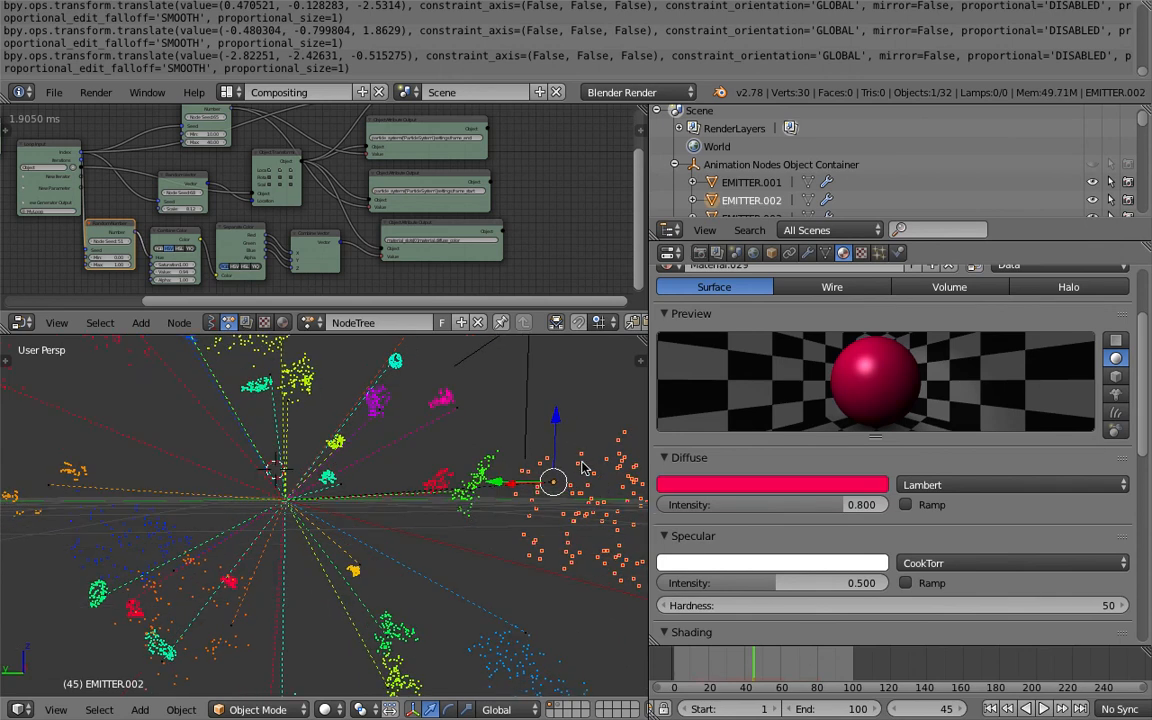
scroll(761, 496, "down", 6)
scroll(854, 458, "up", 4)
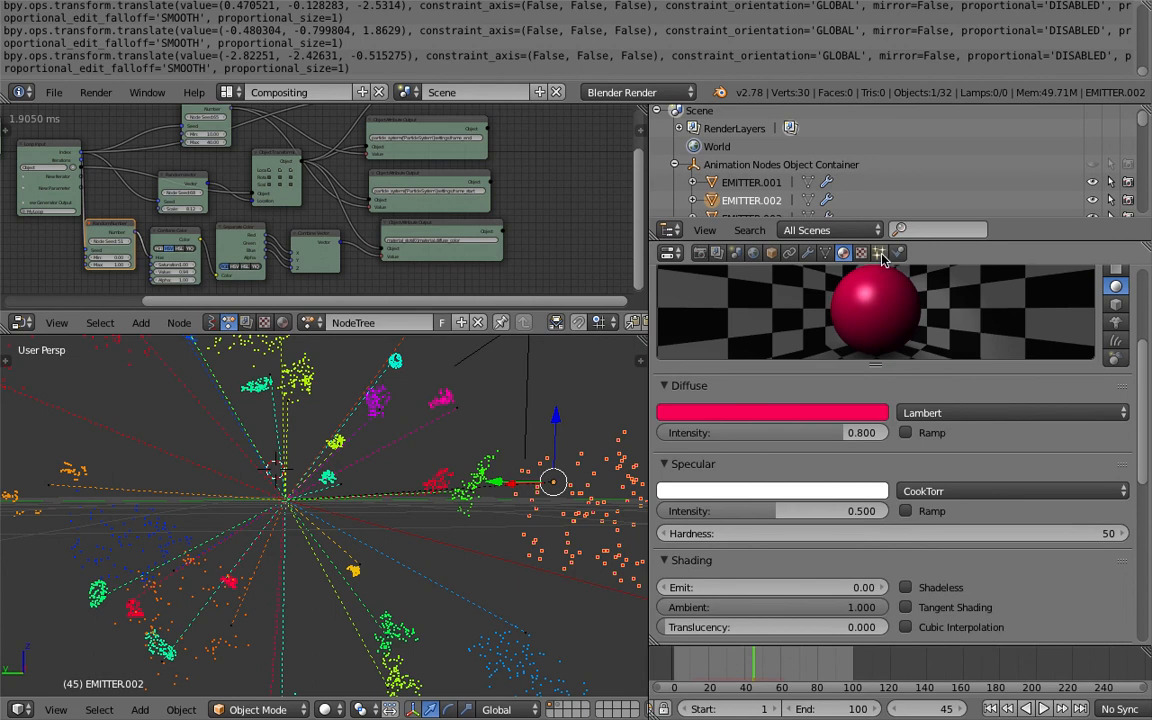
Examine the velocity, render and display settings of EMITTER.002's particle system
left_click(879, 254)
scroll(830, 454, "down", 2)
scroll(835, 456, "up", 2)
scroll(880, 466, "down", 4)
left_click(744, 425)
left_click(668, 418)
scroll(720, 445, "down", 2)
scroll(866, 465, "down", 5)
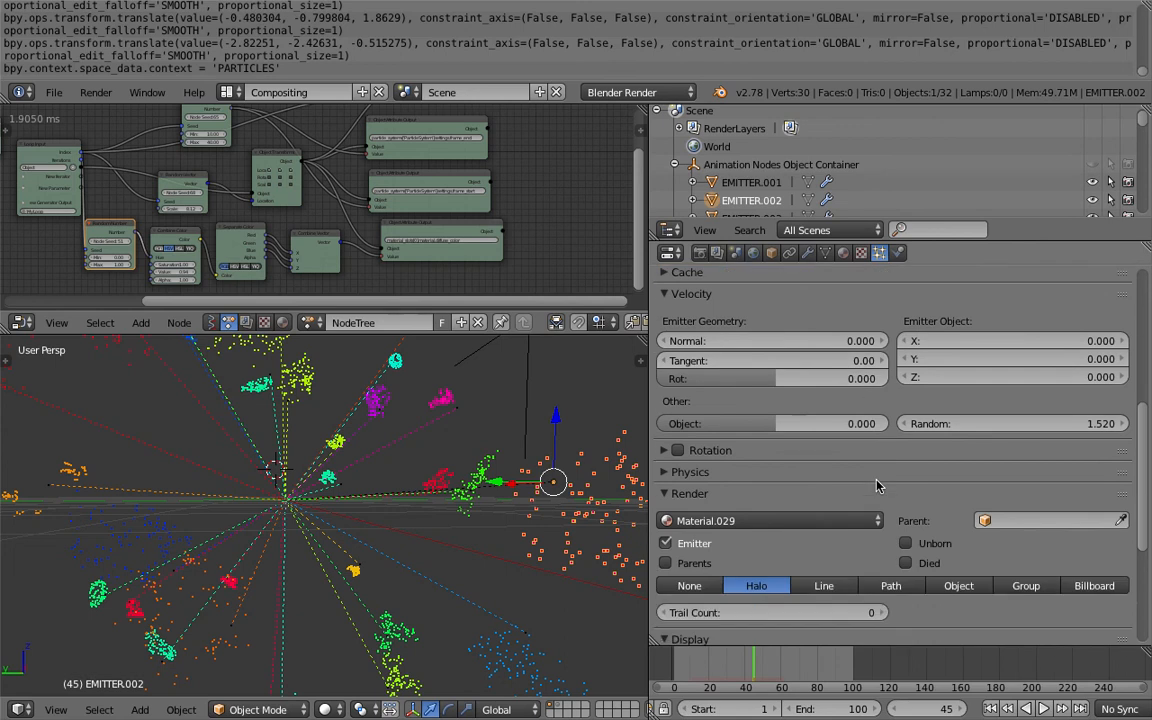
scroll(840, 490, "down", 2)
scroll(830, 500, "down", 2)
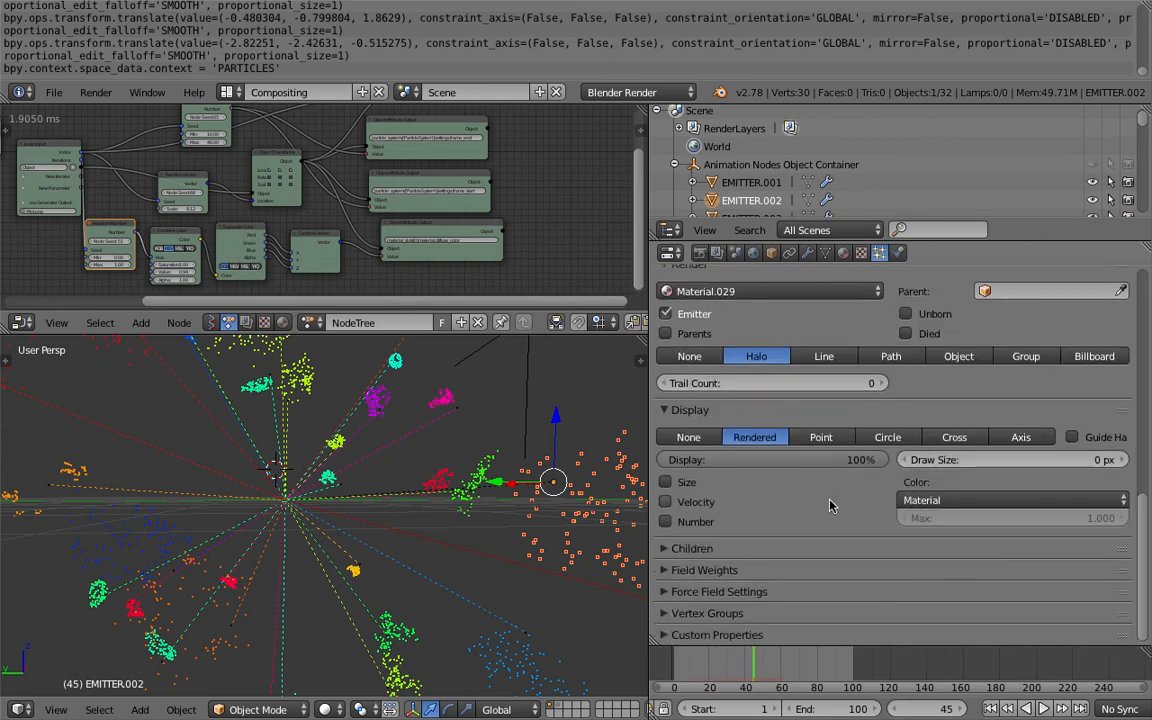
Check the particle system's Children options and return to its emission settings
left_click(745, 548)
left_click(750, 547)
middle_click_drag(417, 437, 354, 527)
left_click(740, 548)
left_click(745, 548)
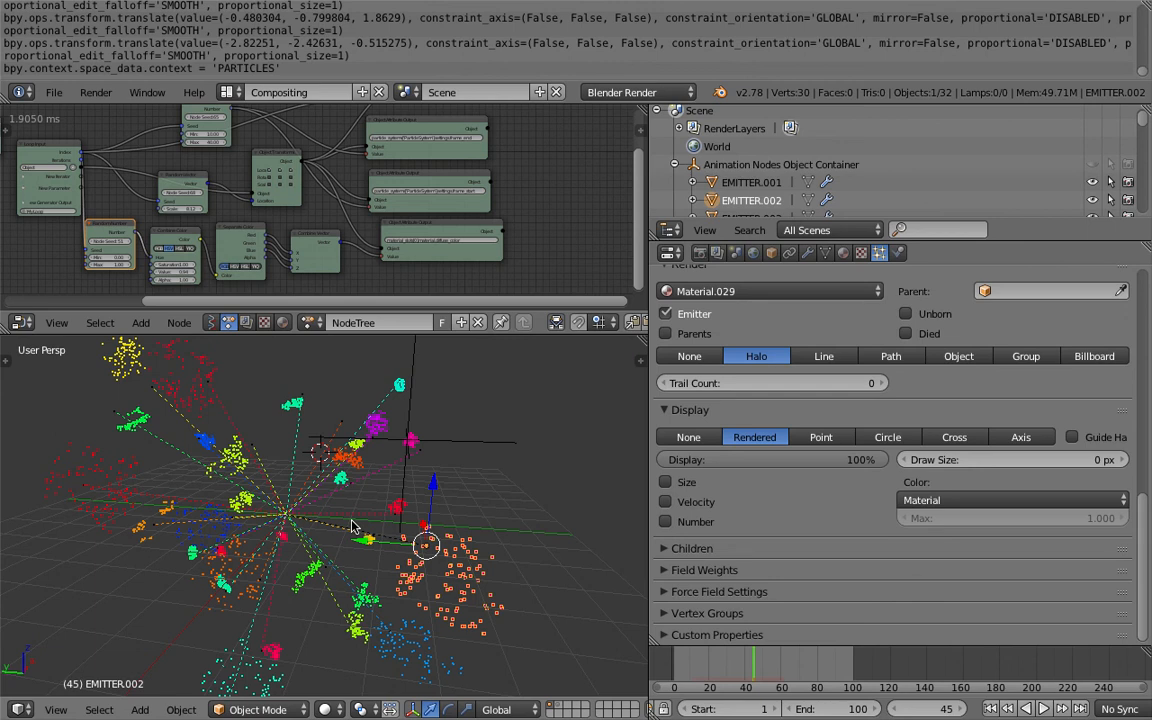
left_click_drag(1142, 570, 1141, 346)
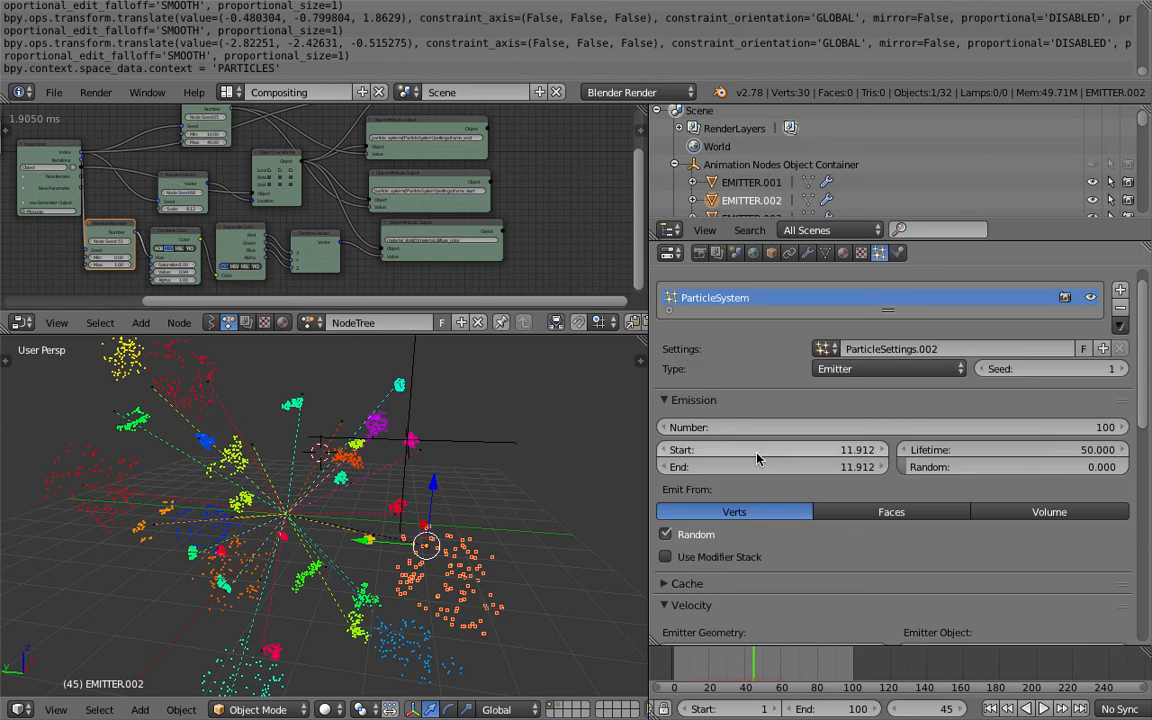
Set the upper Random Number node's seed to 125, its minimum to 9.85 and its maximum to 64.84
middle_click_drag(518, 444, 468, 440)
middle_click_drag(242, 187, 288, 200)
scroll(282, 200, "up", 3)
middle_click_drag(178, 192, 337, 229)
scroll(220, 192, "up", 4)
middle_click_drag(314, 187, 265, 213)
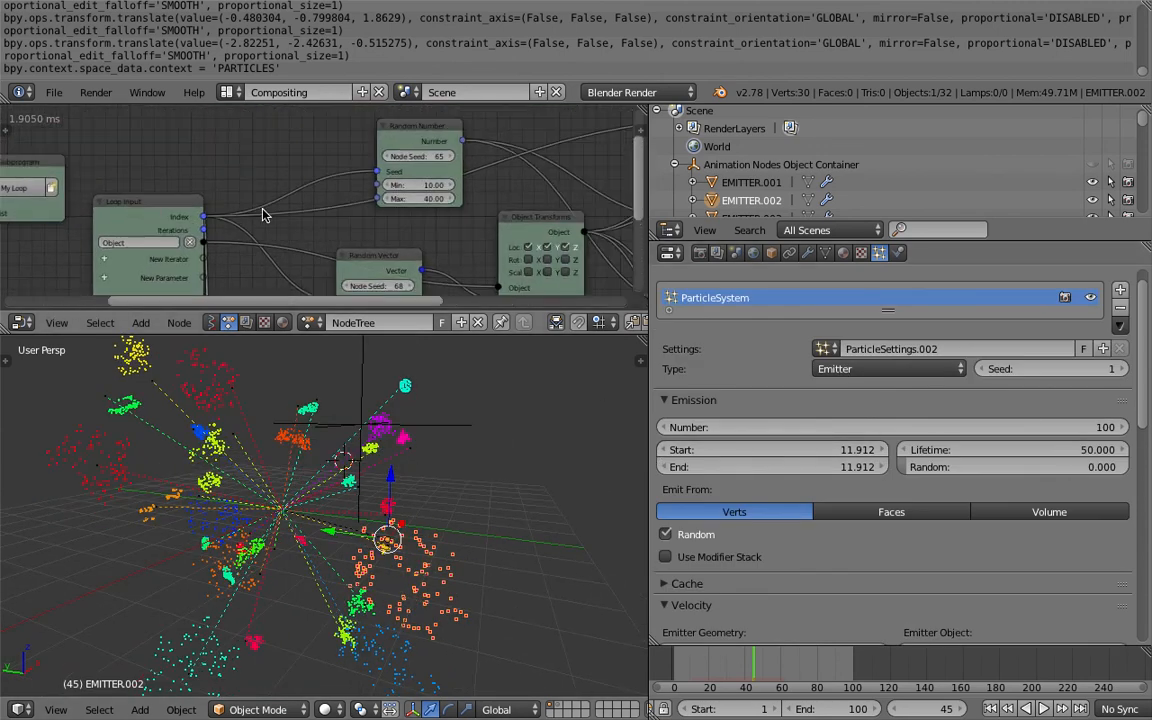
scroll(323, 190, "up", 3)
left_click_drag(450, 147, 570, 147)
mouse_move(469, 184)
left_mouse_down()
mouse_move(468, 199)
mouse_move(500, 199)
mouse_move(439, 183)
mouse_move(475, 199)
left_mouse_up()
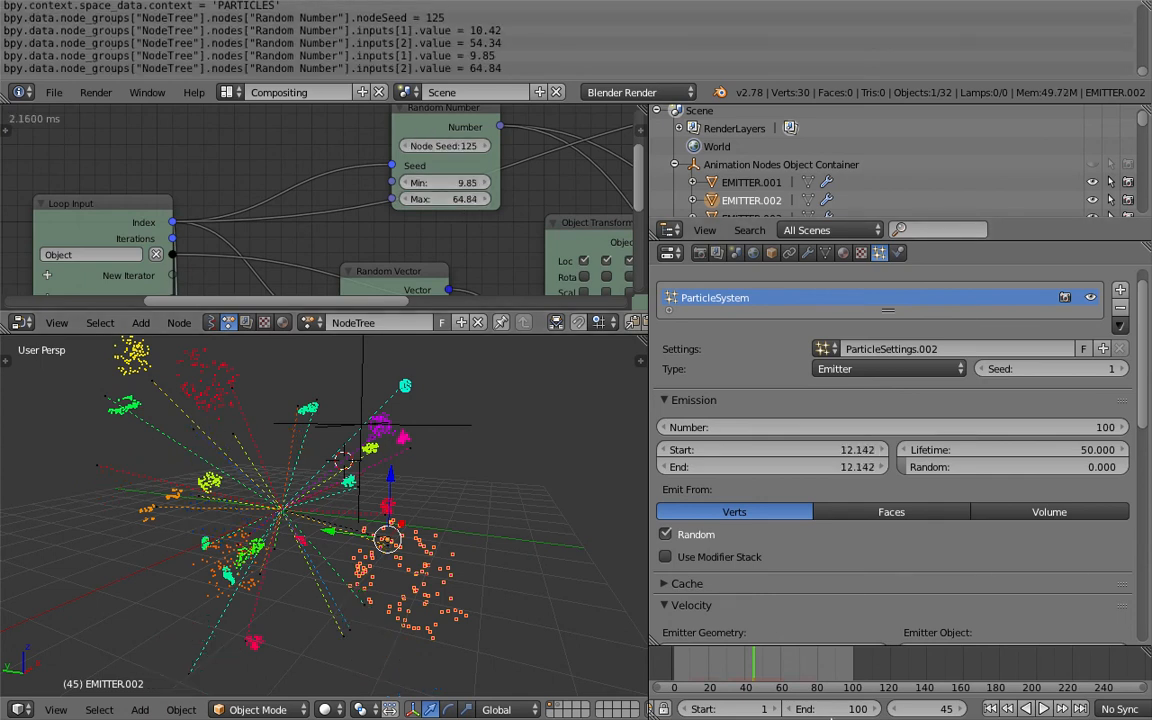
Replay the particle animation from the first frame and view the bursts from another angle
left_click(990, 708)
left_click(1046, 708)
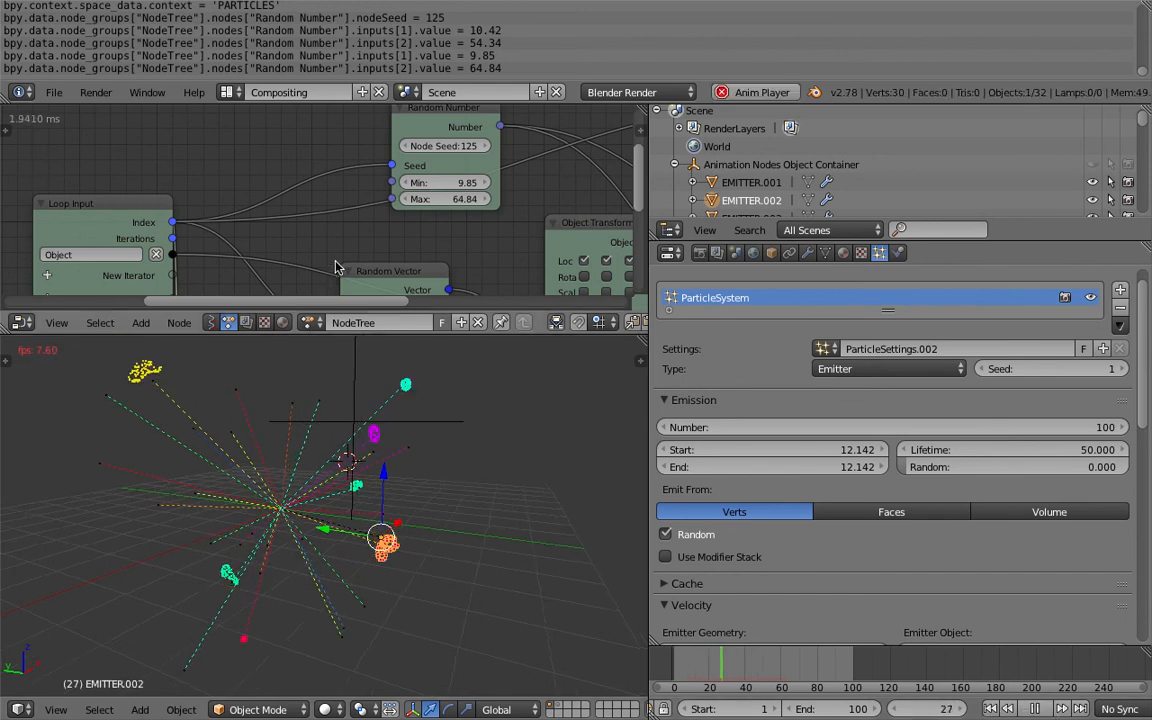
middle_click_drag(362, 428, 422, 421)
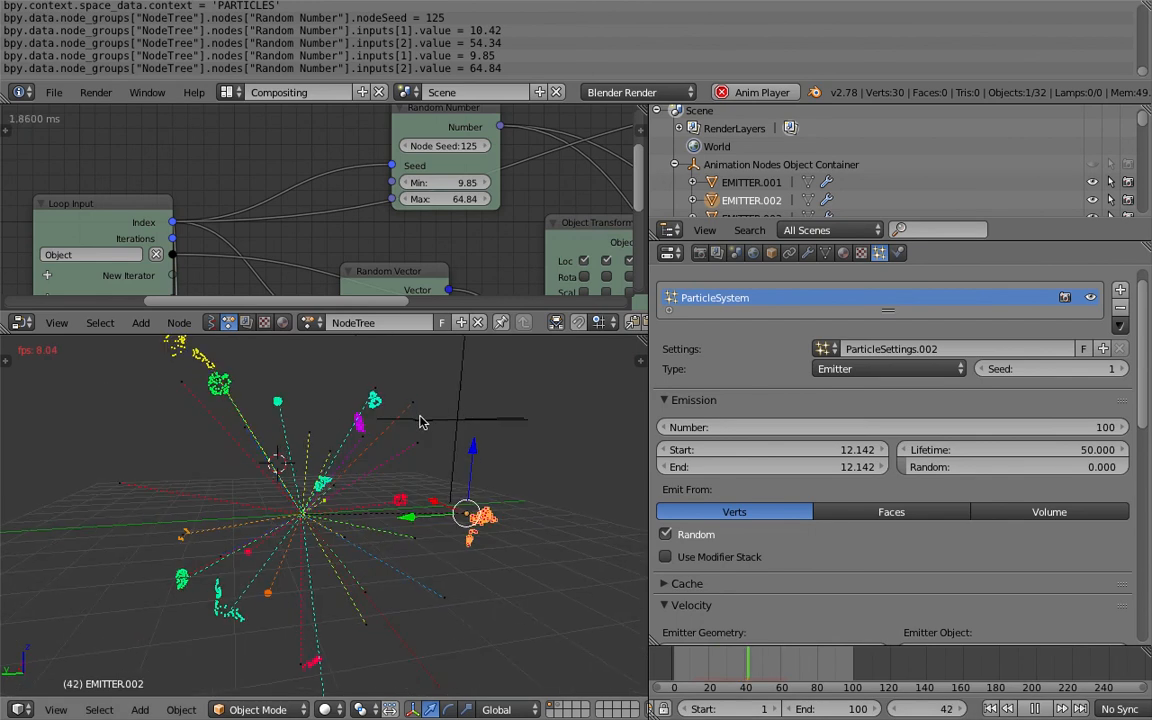